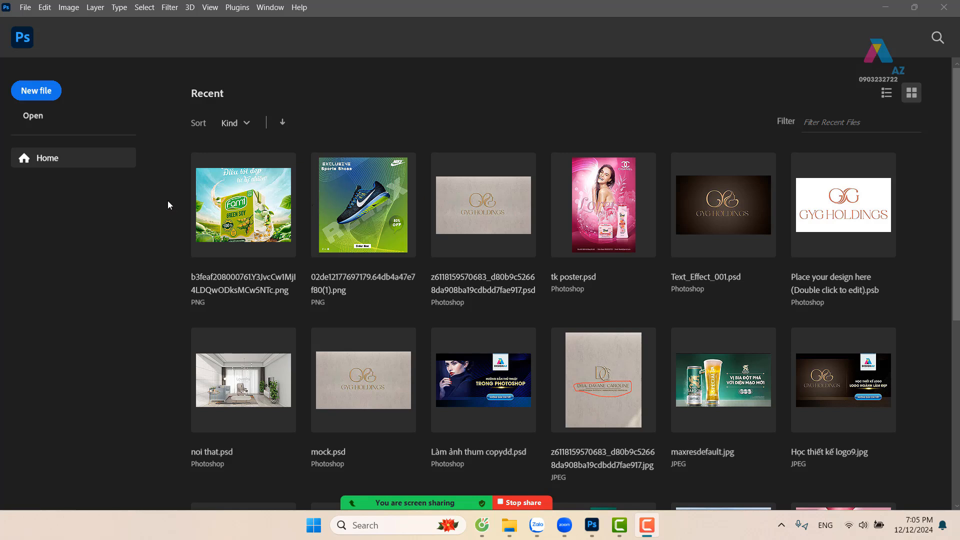
{"action": "mouse_move", "coordinate": [520, 522]}
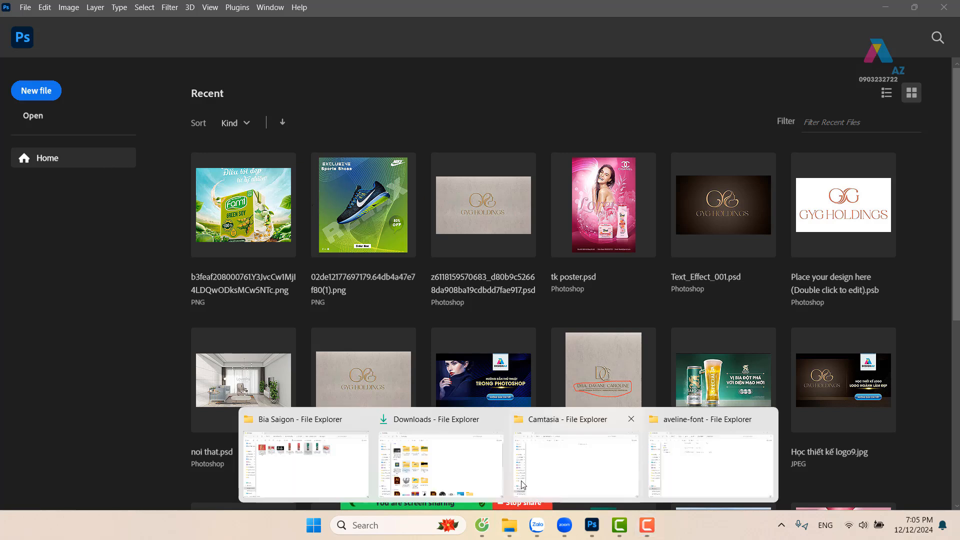
{"action": "left_click", "coordinate": [354, 469]}
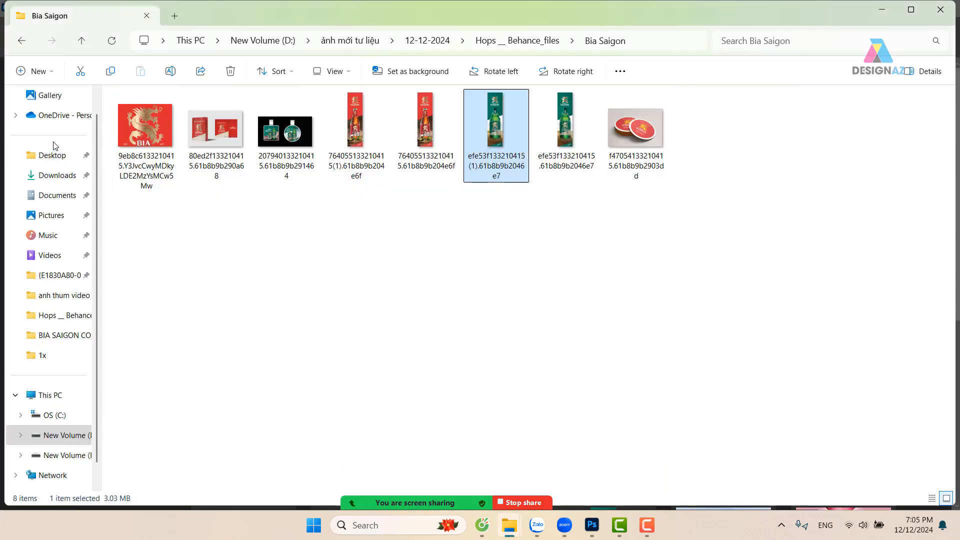
{"action": "left_click", "coordinate": [22, 41]}
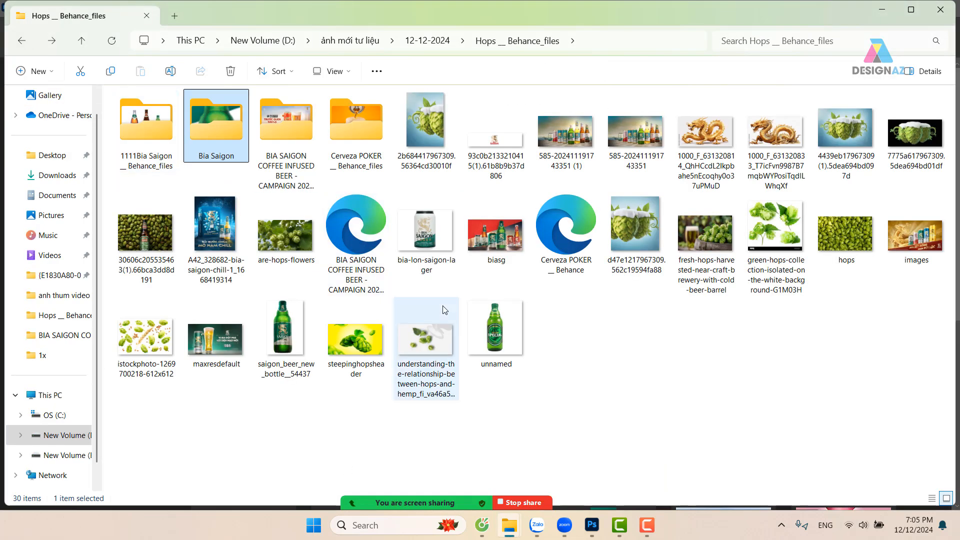
{"action": "double_click", "coordinate": [235, 120]}
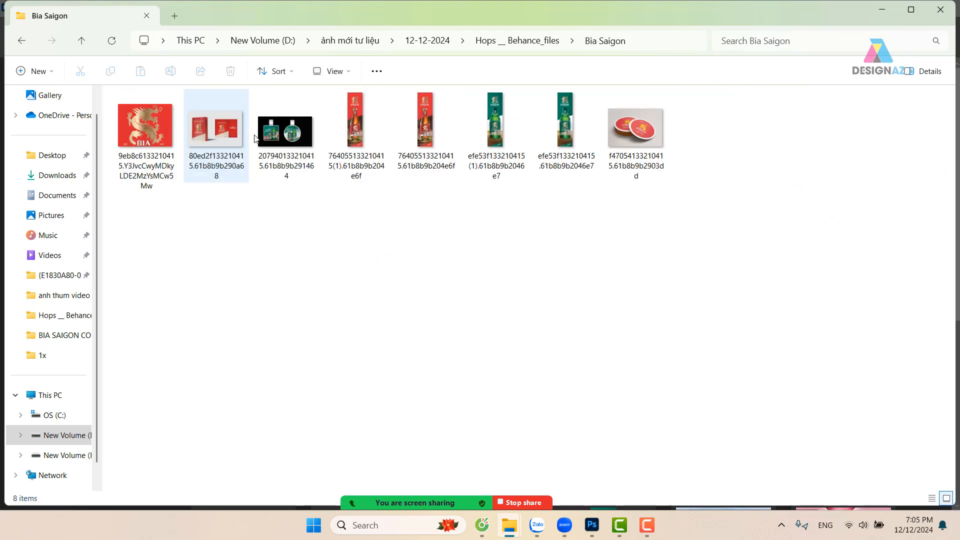
{"action": "left_click", "coordinate": [486, 106]}
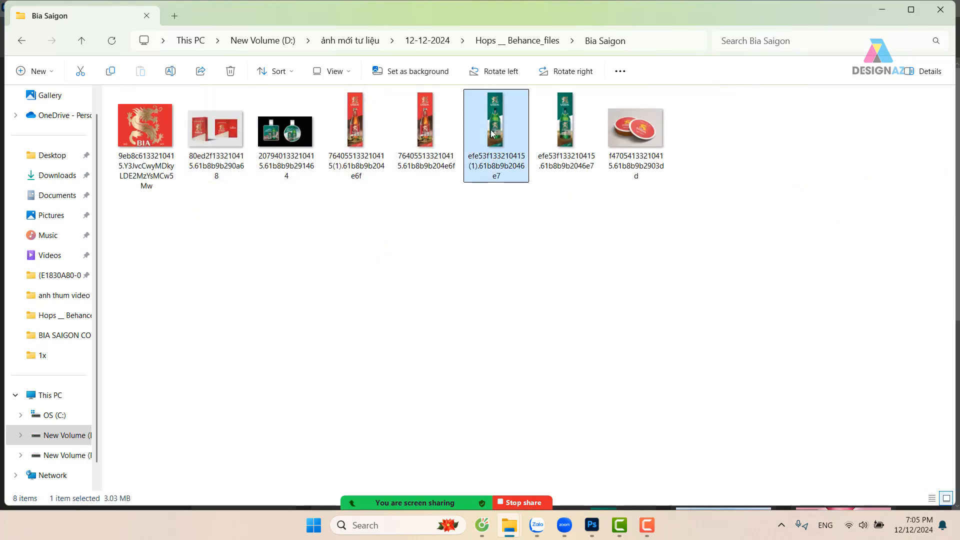
{"action": "left_click_drag", "start_coordinate": [498, 110], "coordinate": [602, 19]}
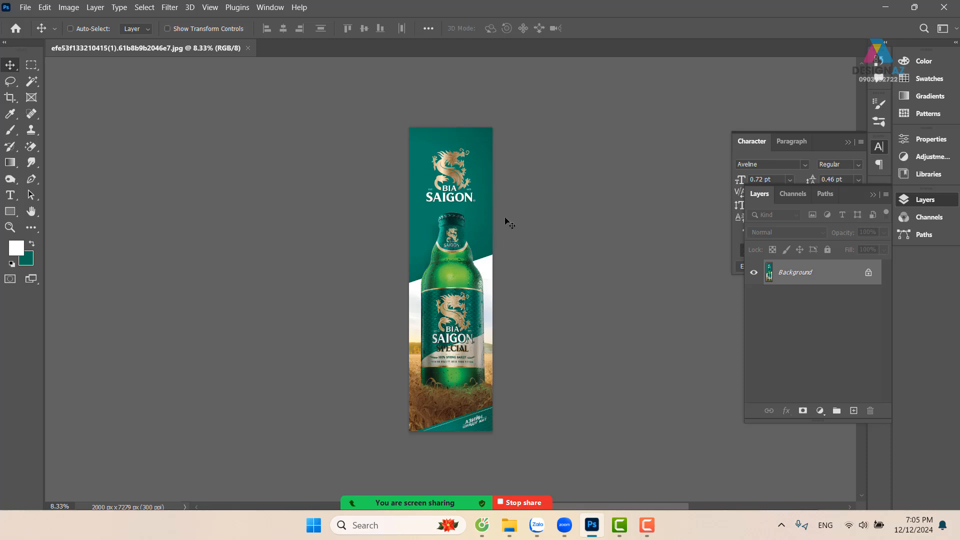
Create a new 999 x 999 pixel RGB document at 150 pixels/inch with a white background
{"action": "left_click", "coordinate": [23, 7]}
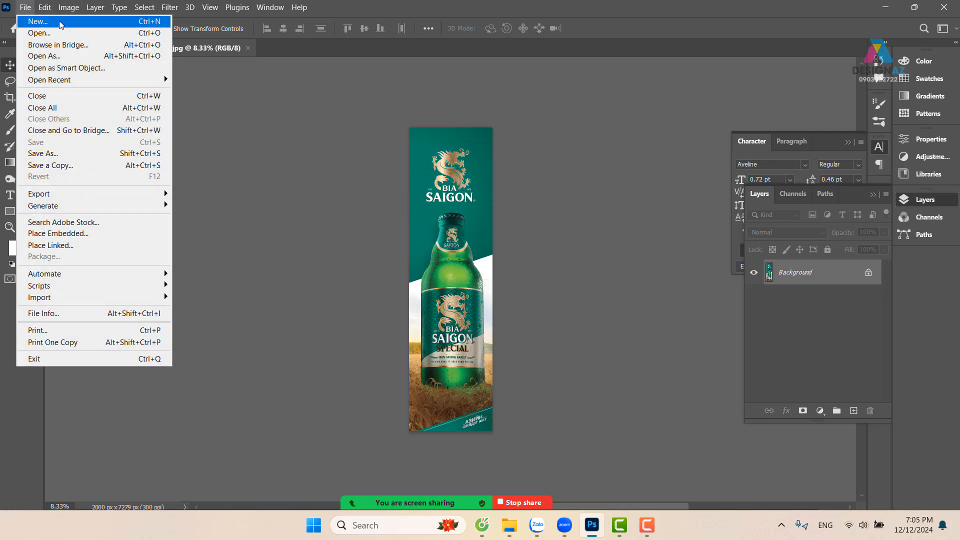
{"action": "left_click", "coordinate": [46, 21]}
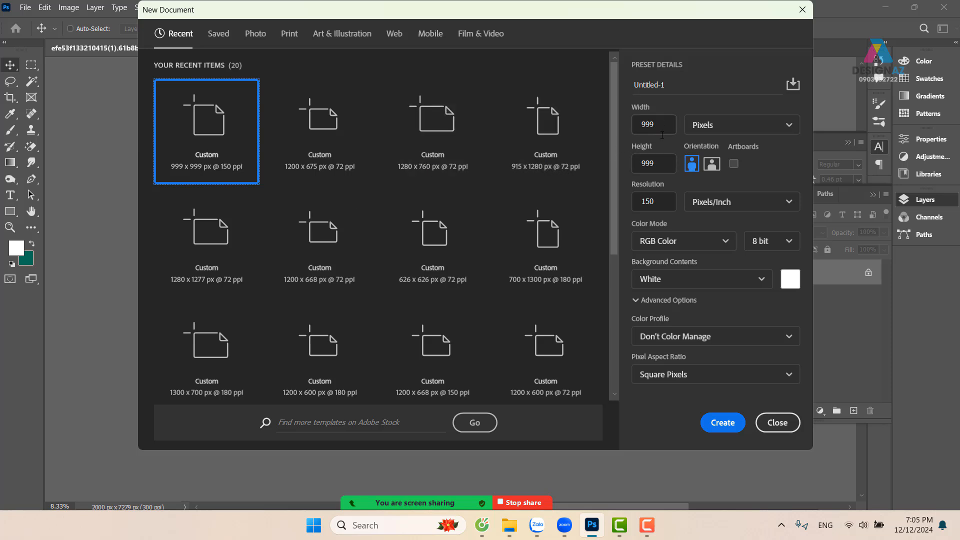
{"action": "double_click", "coordinate": [663, 129]}
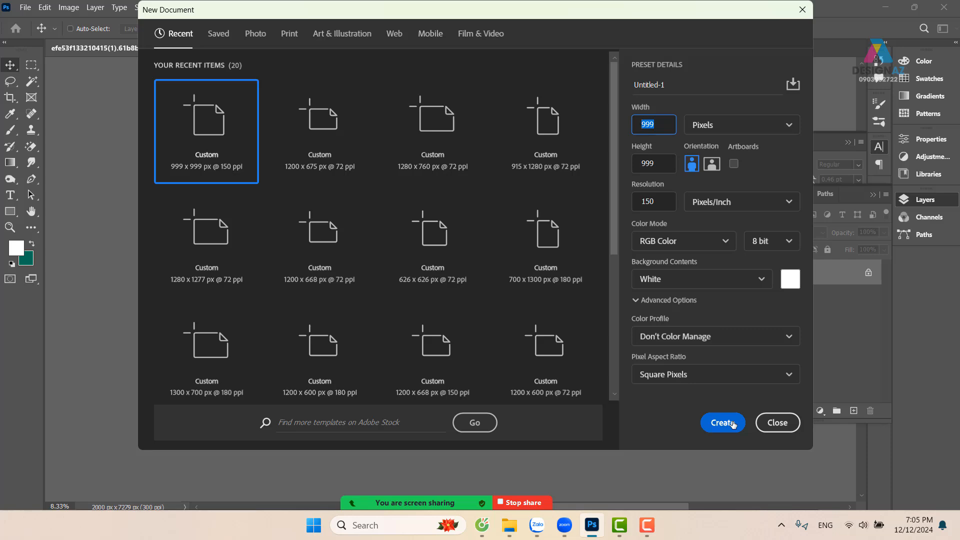
{"action": "left_click", "coordinate": [733, 425]}
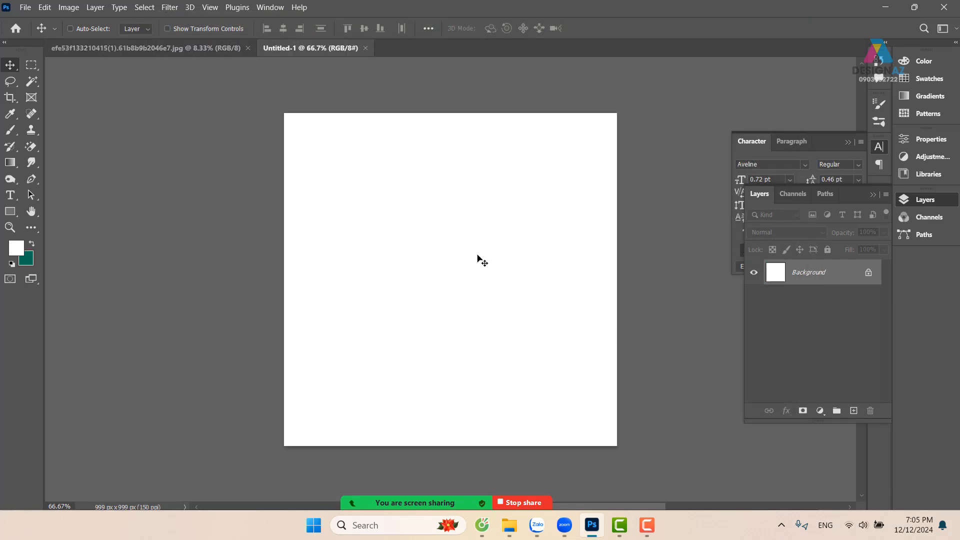
Sample the dark green at the poster's upper right corner as the foreground colour
{"action": "left_click", "coordinate": [197, 50]}
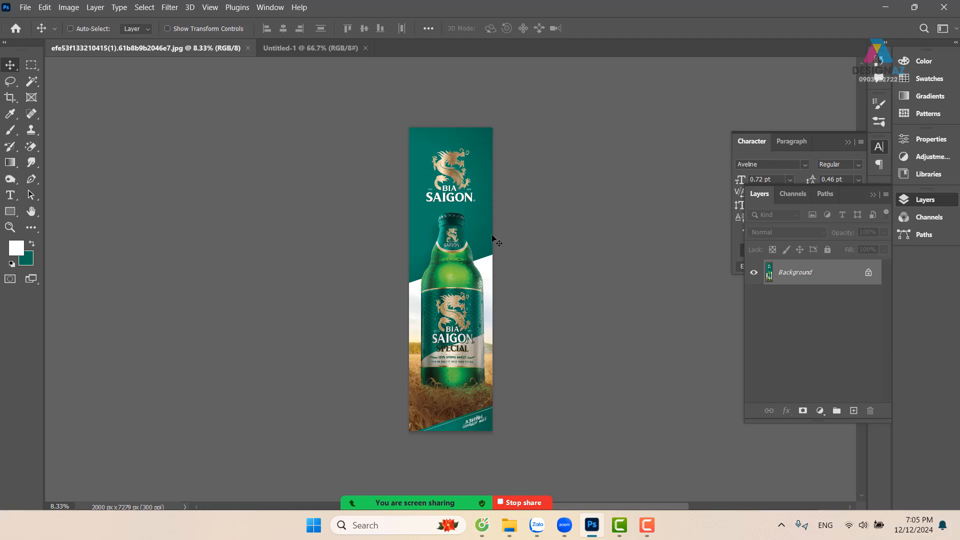
{"action": "key", "text": "i"}
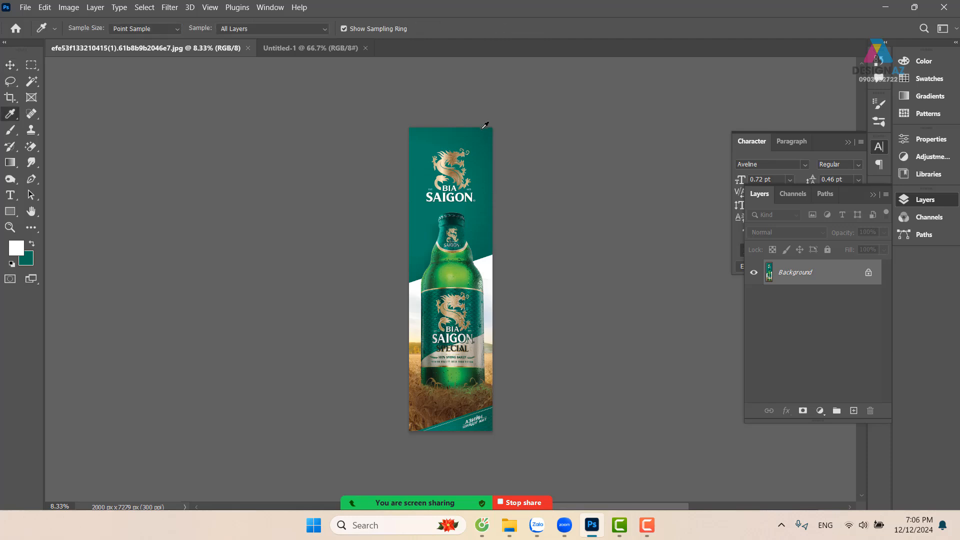
{"action": "left_click", "coordinate": [490, 131]}
Set the background colour to the brighter green #00876e and close the poster image
{"action": "left_click", "coordinate": [29, 261]}
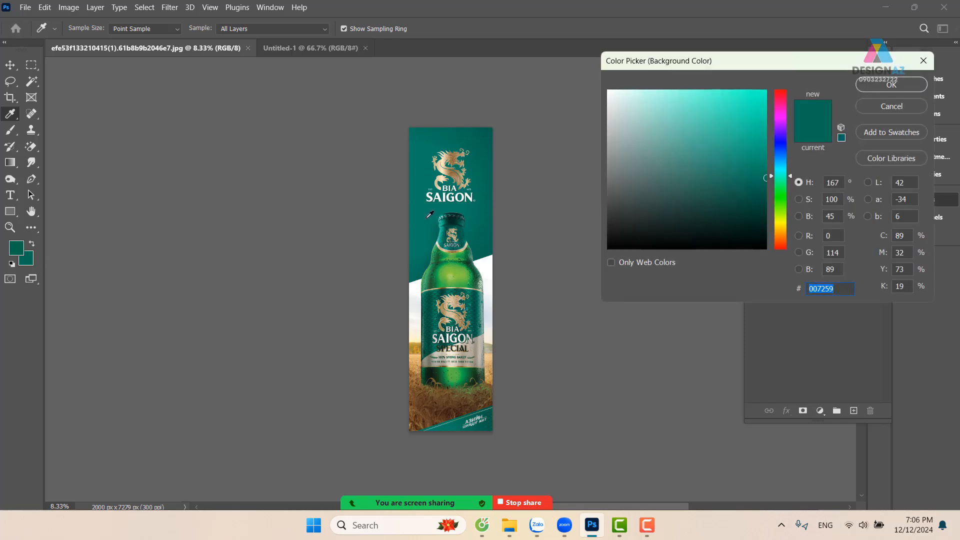
{"action": "left_click", "coordinate": [422, 209]}
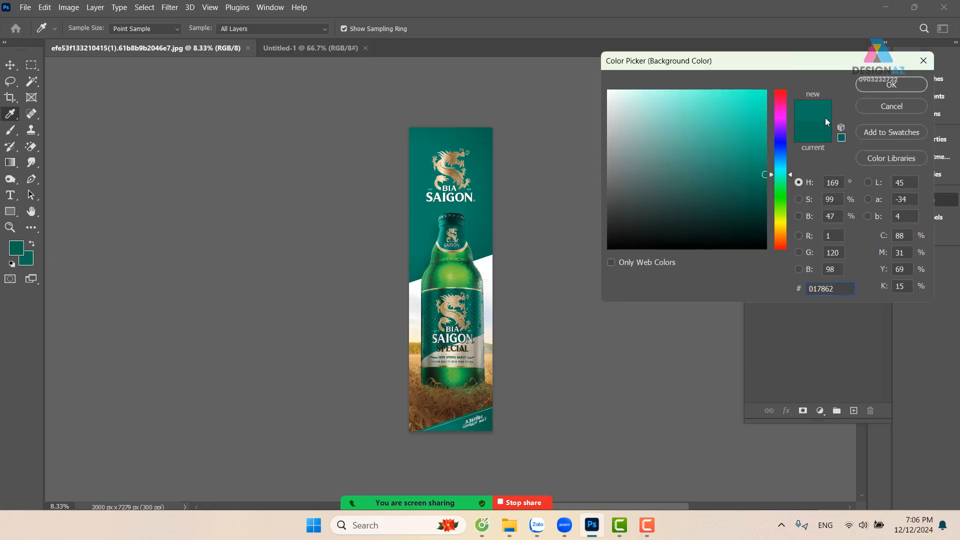
{"action": "left_click", "coordinate": [770, 165]}
{"action": "left_click", "coordinate": [891, 86]}
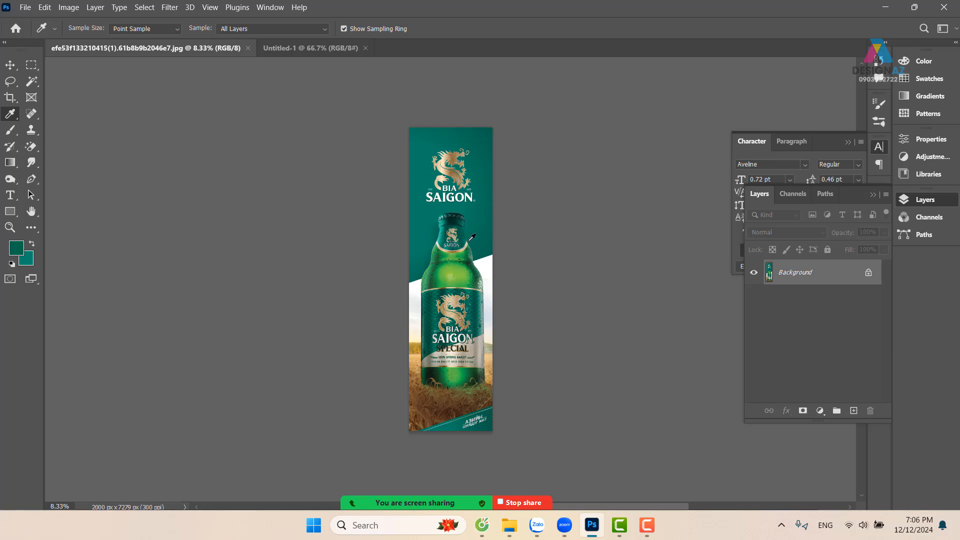
{"action": "left_click", "coordinate": [248, 47]}
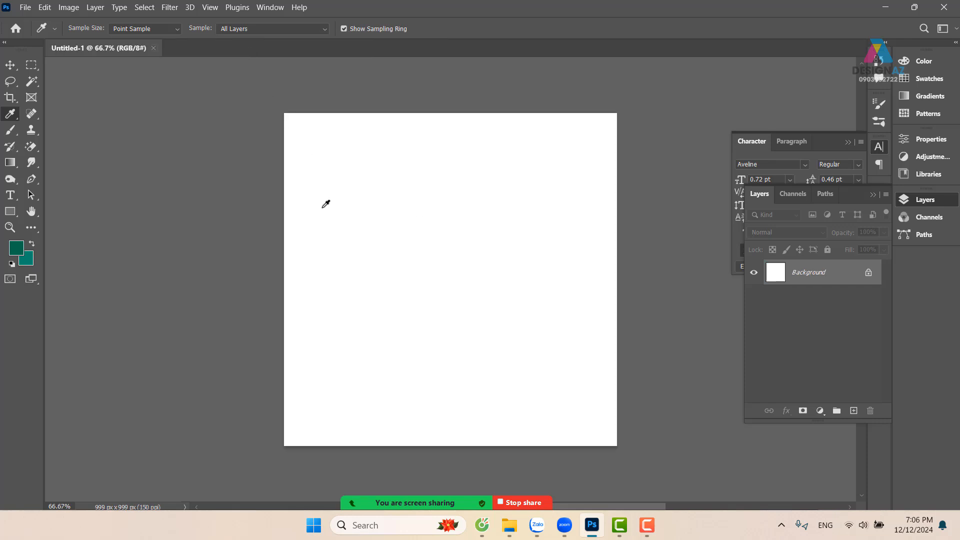
Fill the blank document with a reversed radial Foreground to Background gradient, from the canvas centre out to its lower right corner
{"action": "left_click", "coordinate": [10, 65]}
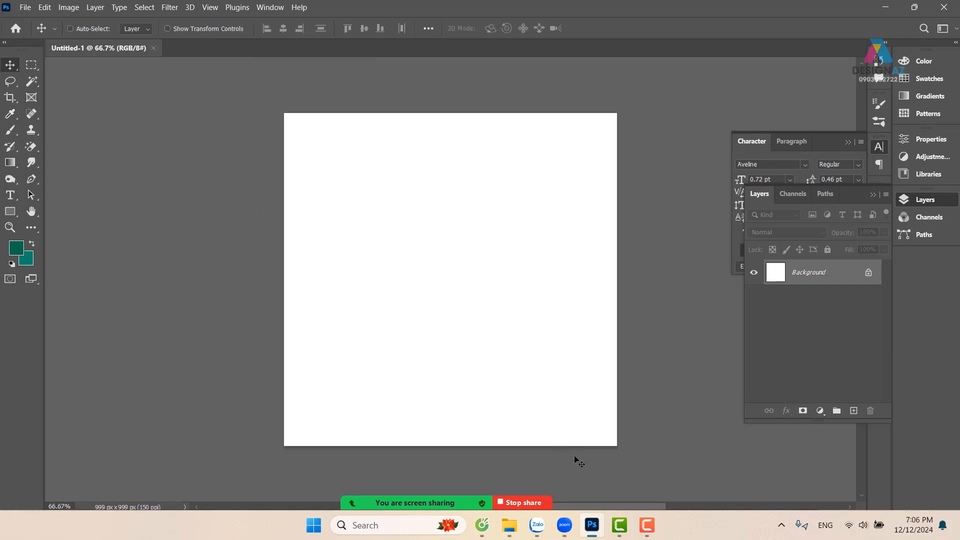
{"action": "key", "text": "g"}
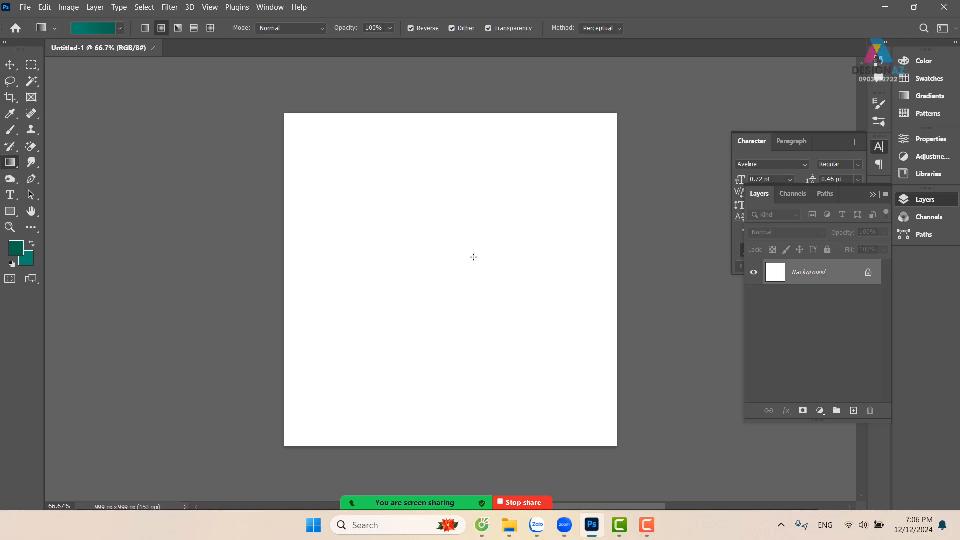
{"action": "left_click", "coordinate": [103, 29]}
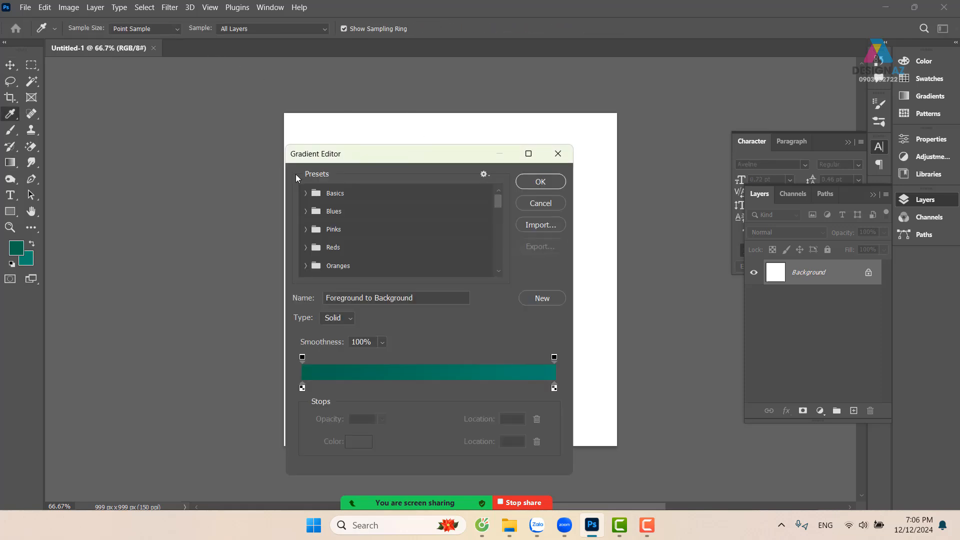
{"action": "left_click", "coordinate": [321, 213]}
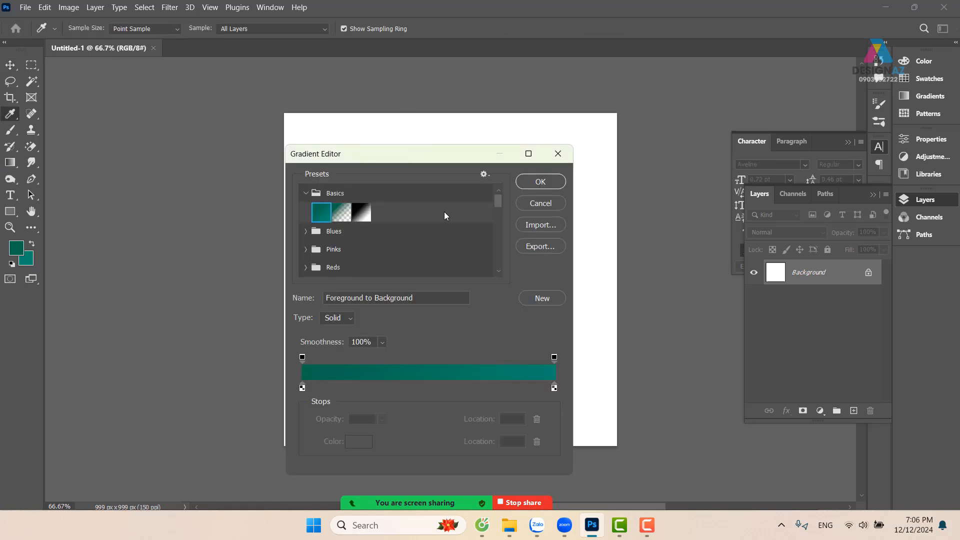
{"action": "left_click", "coordinate": [540, 182]}
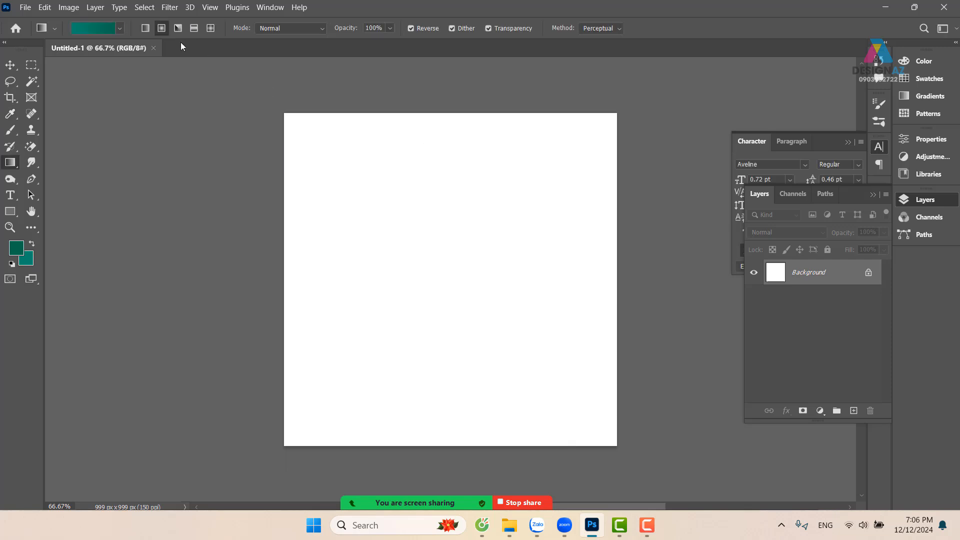
{"action": "left_click_drag", "start_coordinate": [460, 277], "coordinate": [599, 431]}
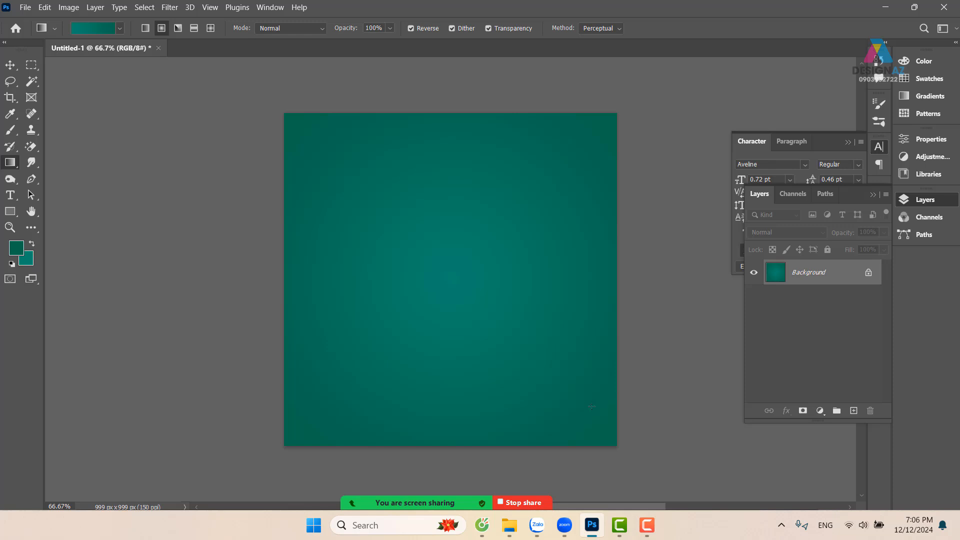
{"action": "left_click", "coordinate": [11, 66]}
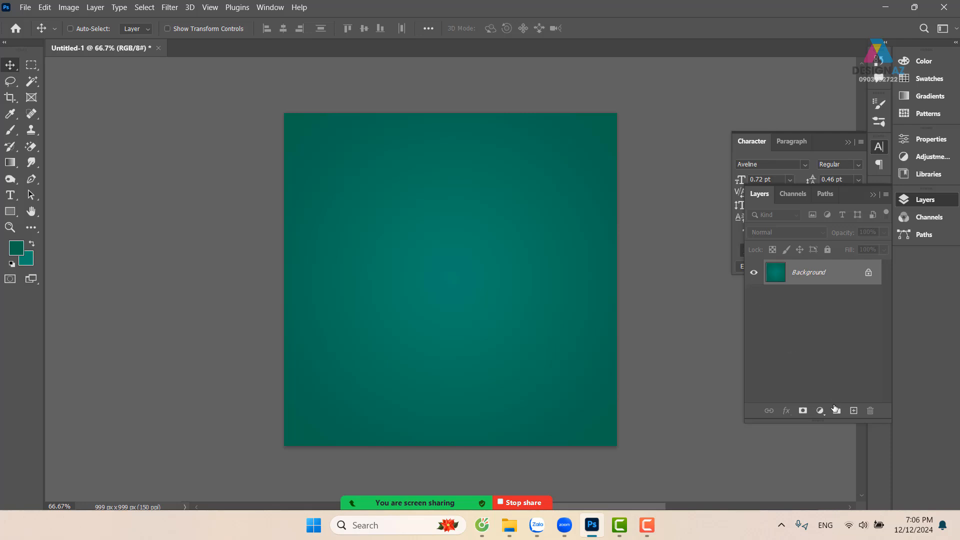
Add a new layer above the background and make a circular selection in the middle of the canvas
{"action": "left_click", "coordinate": [854, 411]}
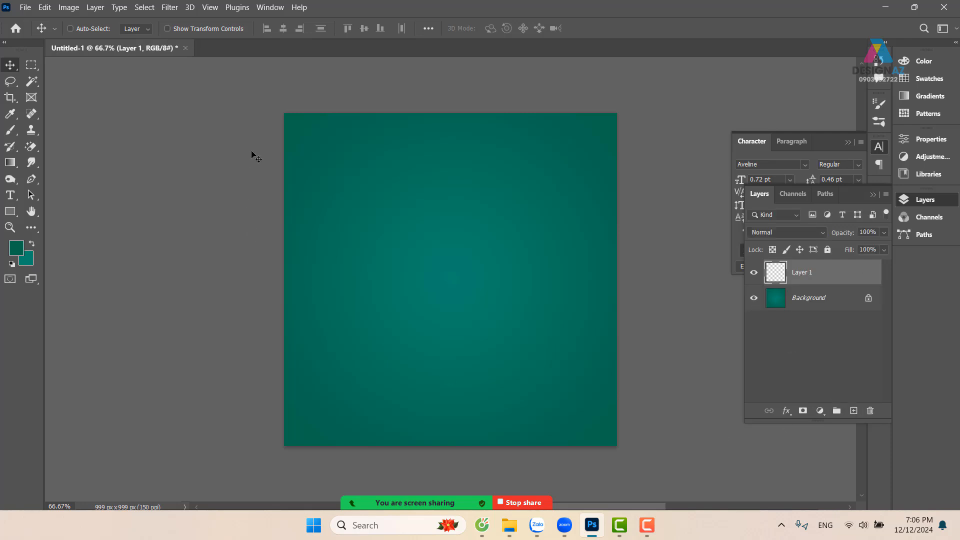
{"action": "key", "text": "ctrl+plus"}
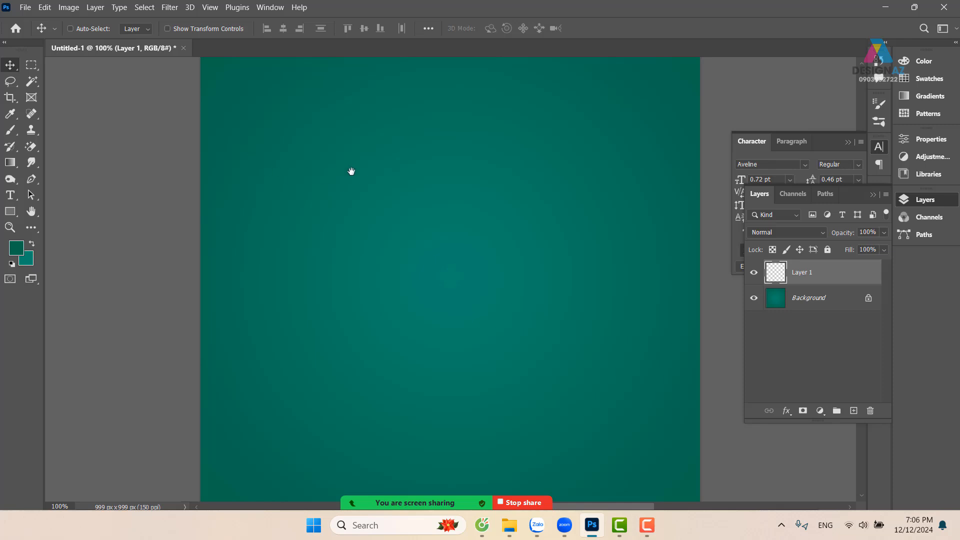
{"action": "left_click_drag", "start_coordinate": [386, 191], "coordinate": [343, 206]}
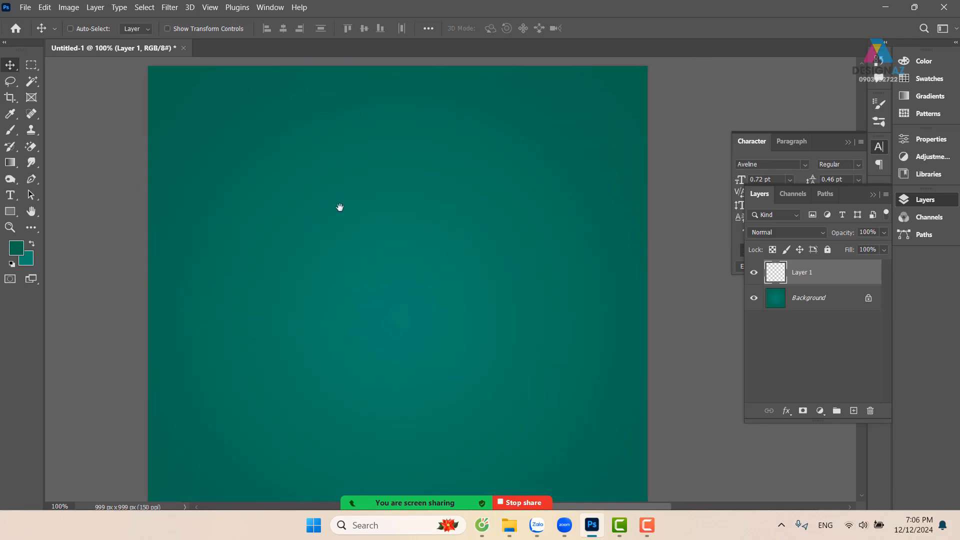
{"action": "left_click", "coordinate": [31, 65]}
{"action": "left_click", "coordinate": [53, 77]}
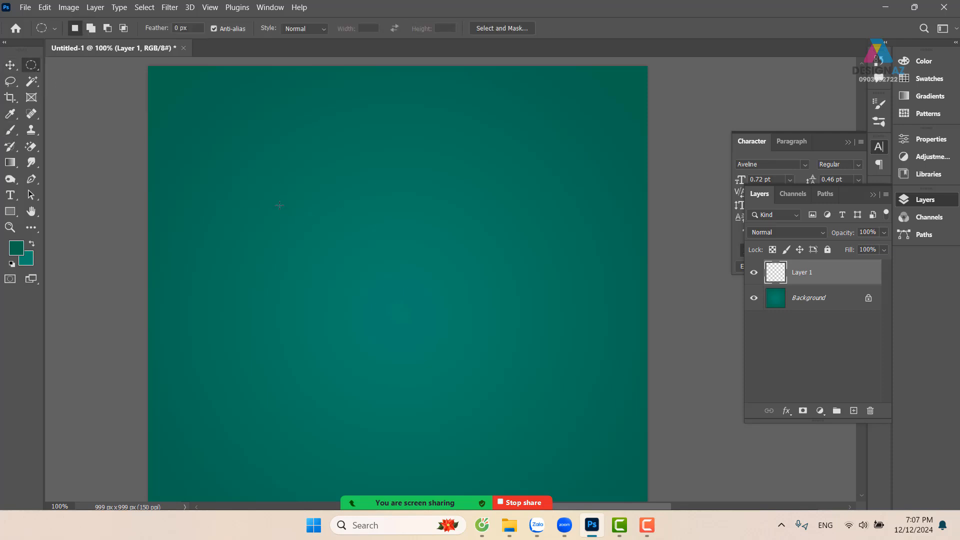
{"action": "left_click_drag", "start_coordinate": [278, 215], "coordinate": [414, 309]}
{"action": "left_click_drag", "start_coordinate": [351, 265], "coordinate": [415, 299]}
Set the foreground colour to black (#000000), fill the circular selection with it and deselect
{"action": "left_click", "coordinate": [16, 249]}
{"action": "type", "text": "000000"}
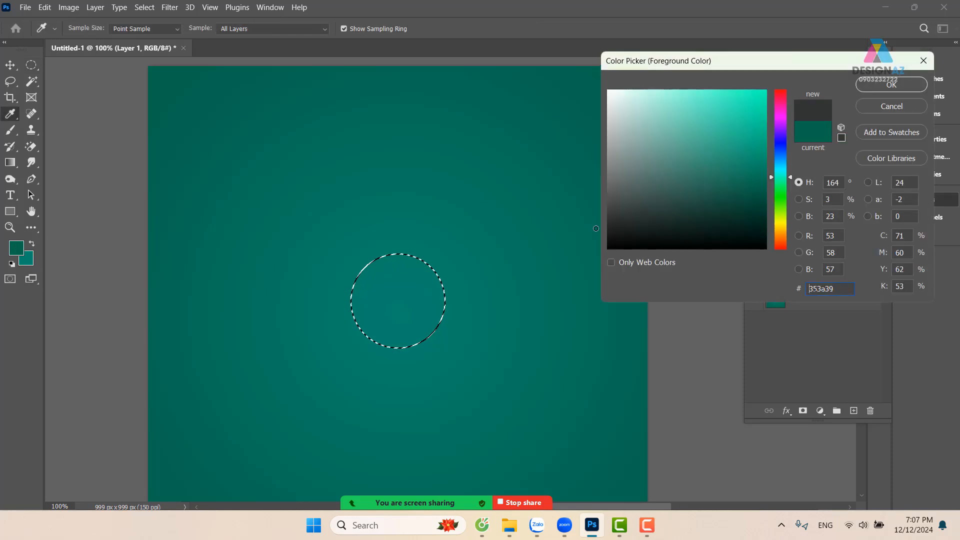
{"action": "left_click", "coordinate": [908, 84]}
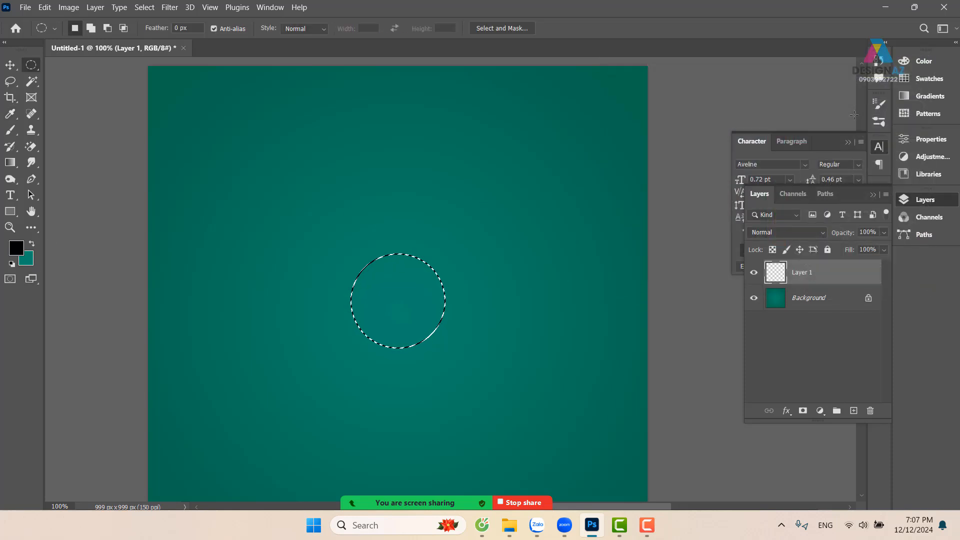
{"action": "key", "text": "alt"}
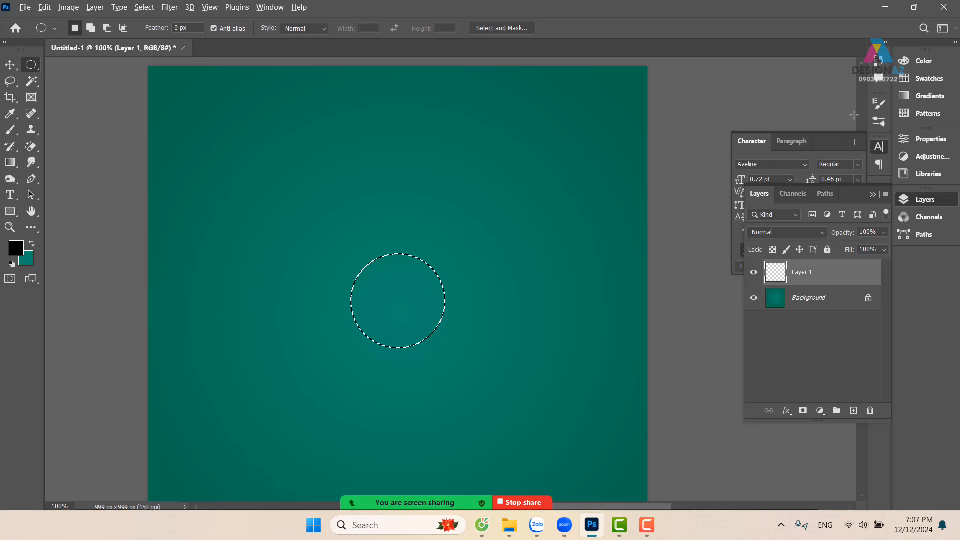
{"action": "key", "text": "alt+BackSpace"}
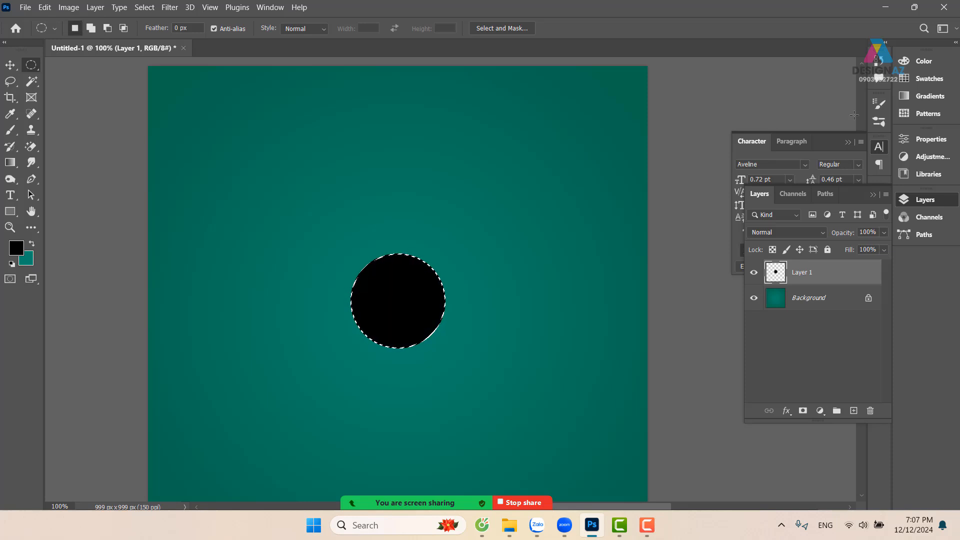
{"action": "key", "text": "v"}
{"action": "key", "text": "ctrl+d"}
Hide the Background layer and draw a rectangular selection around the black circle
{"action": "key", "text": "m"}
{"action": "left_click_drag", "start_coordinate": [469, 291], "coordinate": [437, 246]}
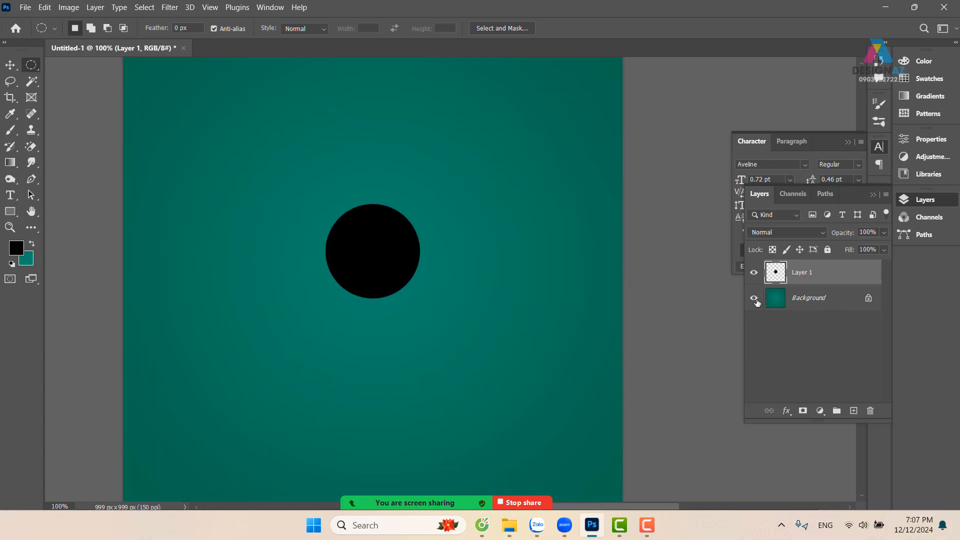
{"action": "left_click", "coordinate": [754, 298]}
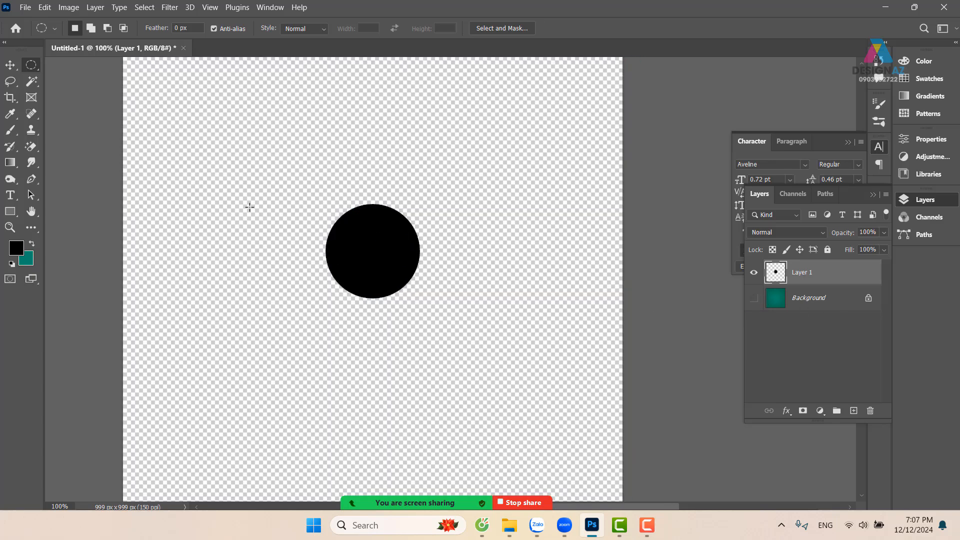
{"action": "right_click", "coordinate": [31, 65]}
{"action": "left_click", "coordinate": [65, 65]}
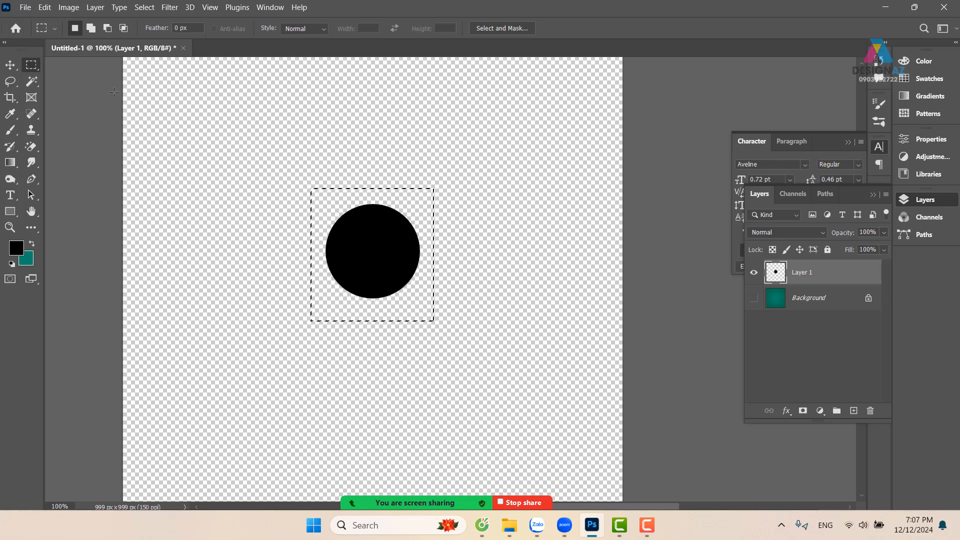
{"action": "left_click", "coordinate": [45, 7]}
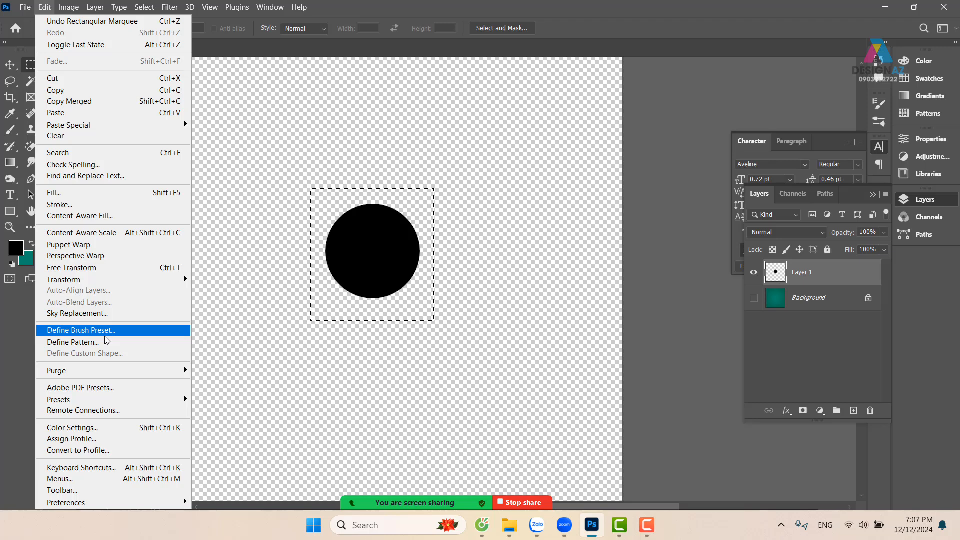
{"action": "mouse_move", "coordinate": [69, 7]}
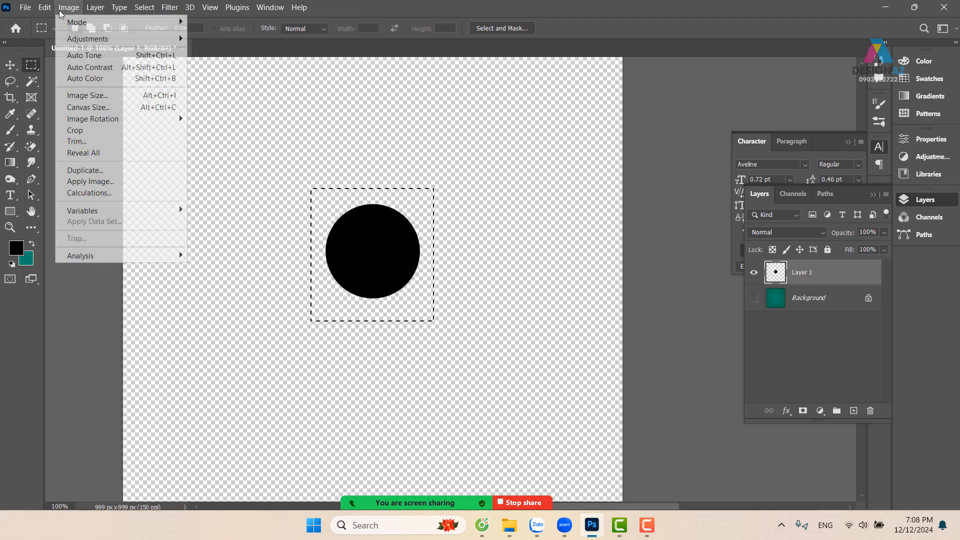
{"action": "left_click", "coordinate": [642, 25]}
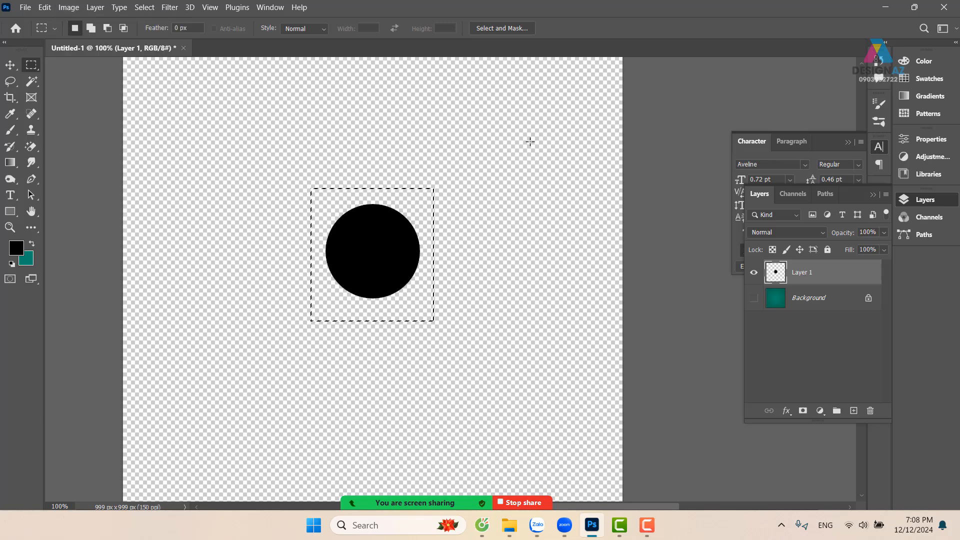
Activate the Brush tool, collapse the ggg group in the brush presets and check the options available for that group
{"action": "key", "text": "b"}
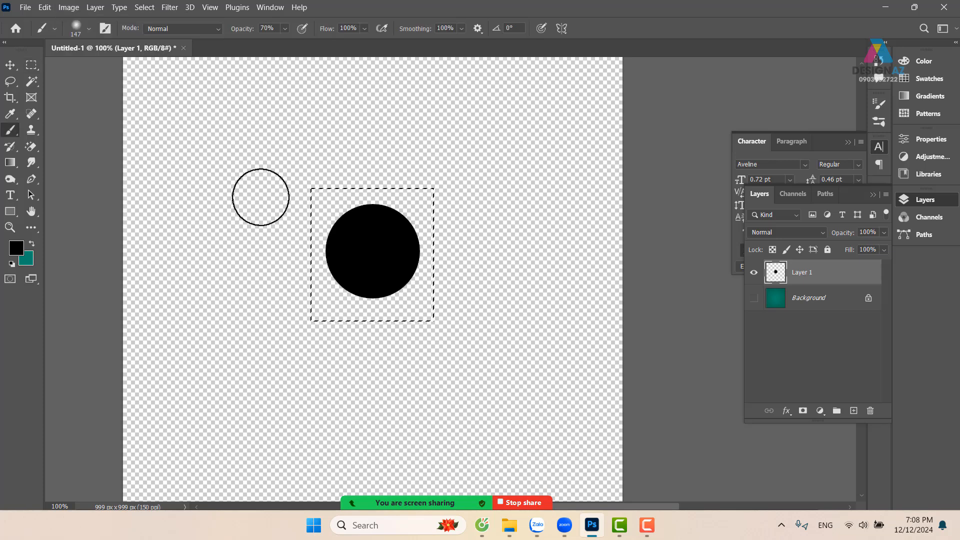
{"action": "left_click", "coordinate": [88, 28]}
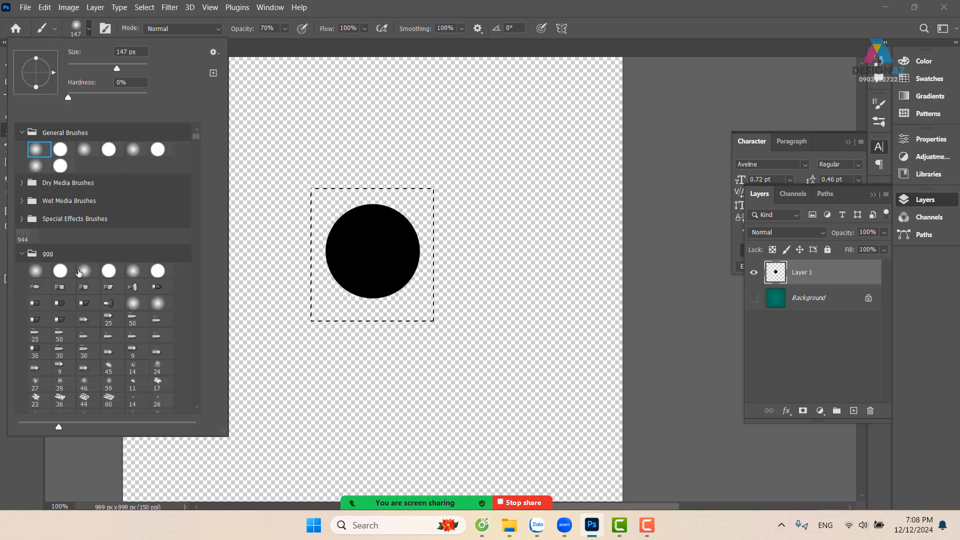
{"action": "left_click", "coordinate": [22, 255]}
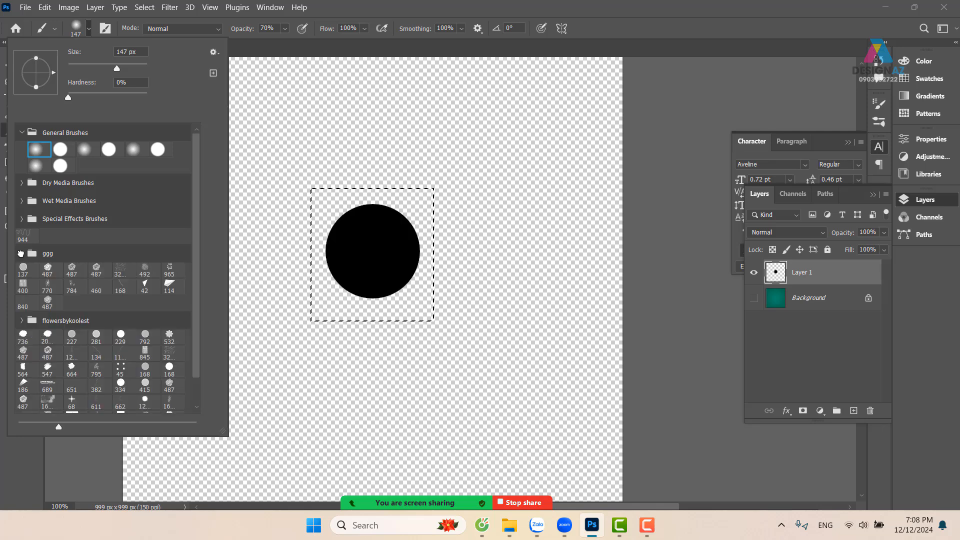
{"action": "left_click", "coordinate": [101, 253]}
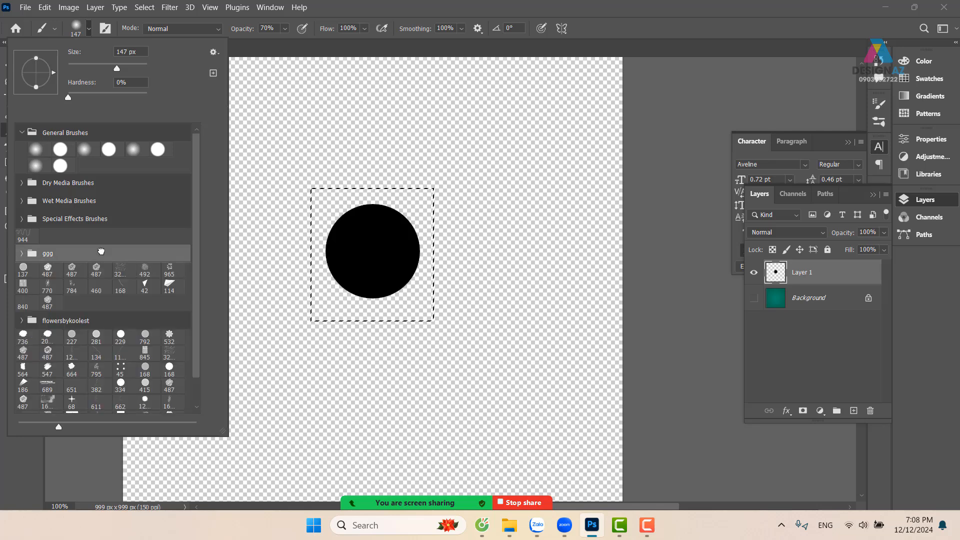
{"action": "left_click", "coordinate": [218, 52]}
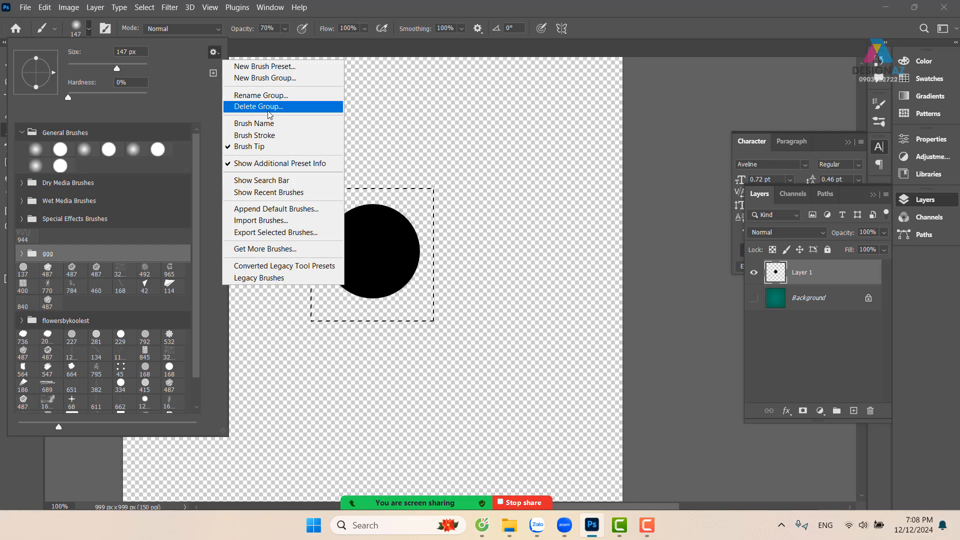
{"action": "left_click", "coordinate": [669, 21]}
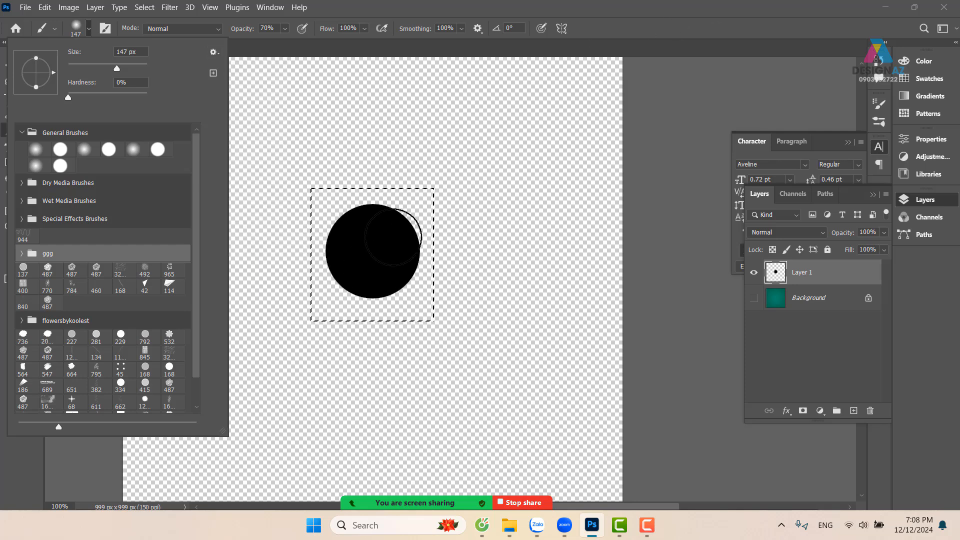
{"action": "left_click", "coordinate": [621, 43]}
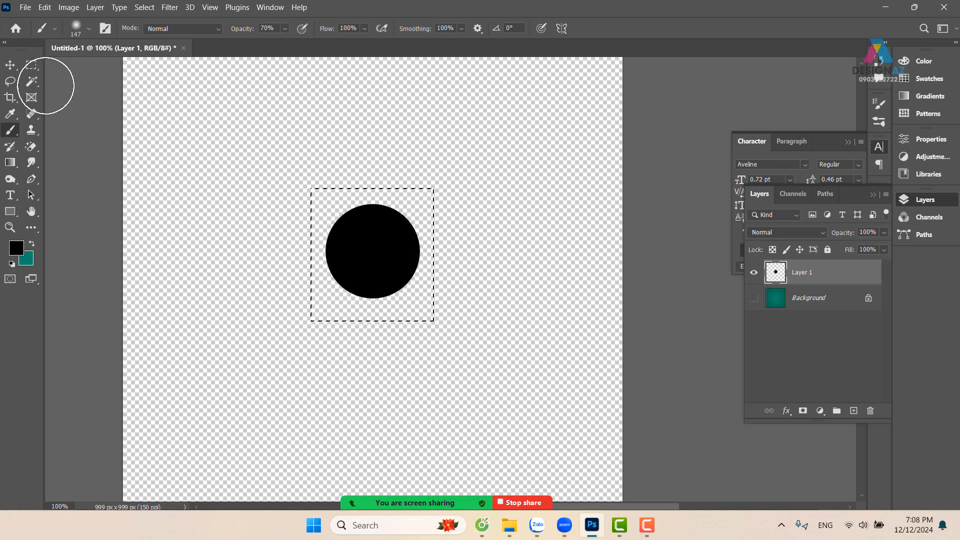
Define a brush preset from the selected black circle under the suggested name and locate it in the brush presets
{"action": "left_click", "coordinate": [45, 8]}
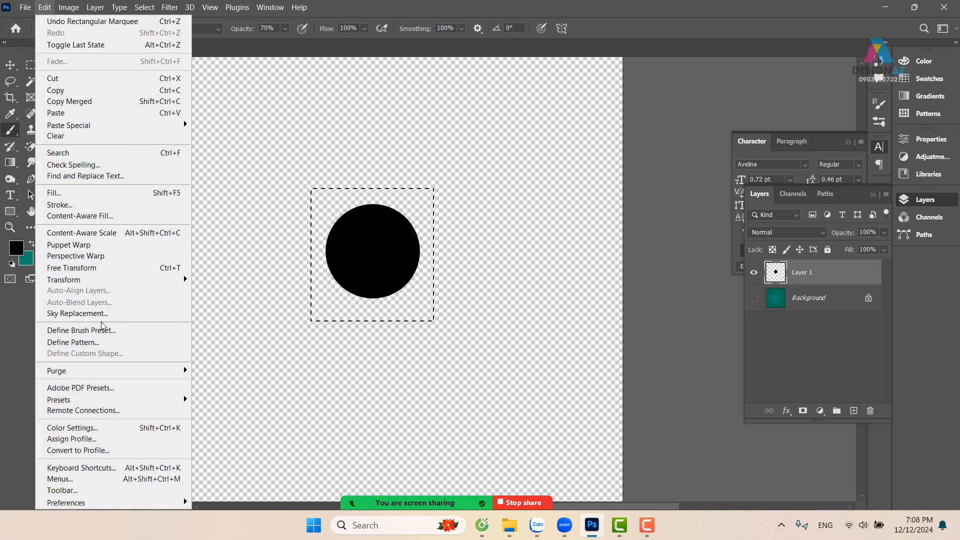
{"action": "left_click", "coordinate": [116, 331]}
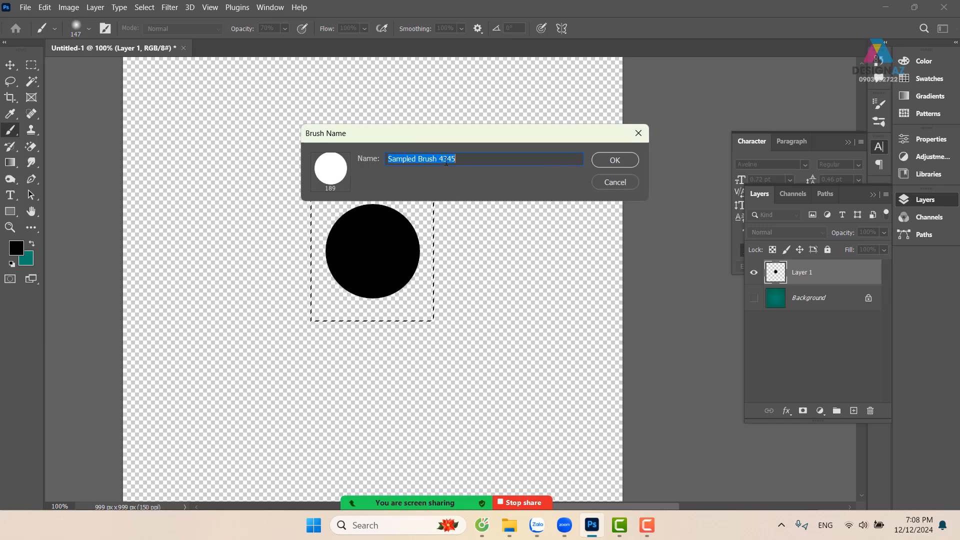
{"action": "left_click", "coordinate": [615, 160]}
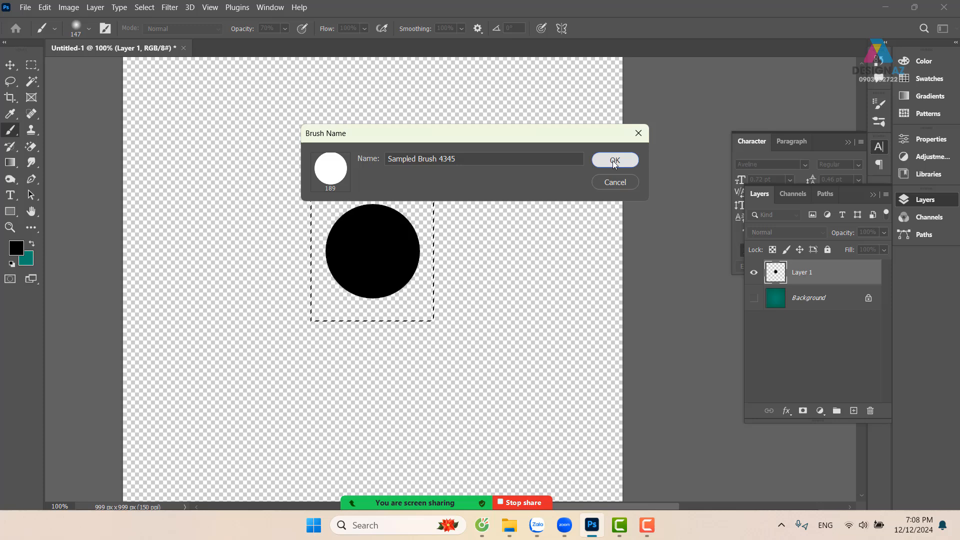
{"action": "left_click", "coordinate": [88, 30]}
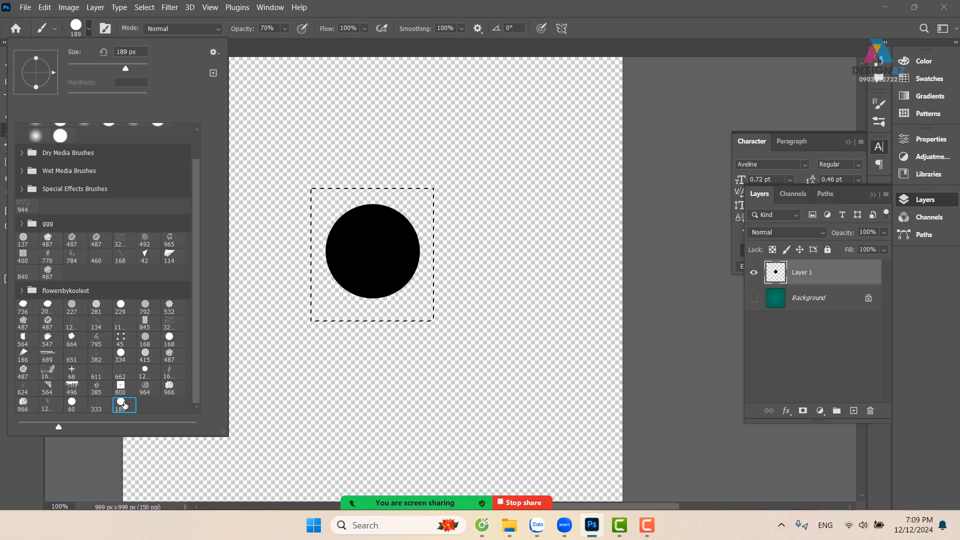
Show the Background layer, hide the black circle's layer and add a new empty layer on top
{"action": "left_click", "coordinate": [753, 298]}
{"action": "left_click", "coordinate": [753, 273]}
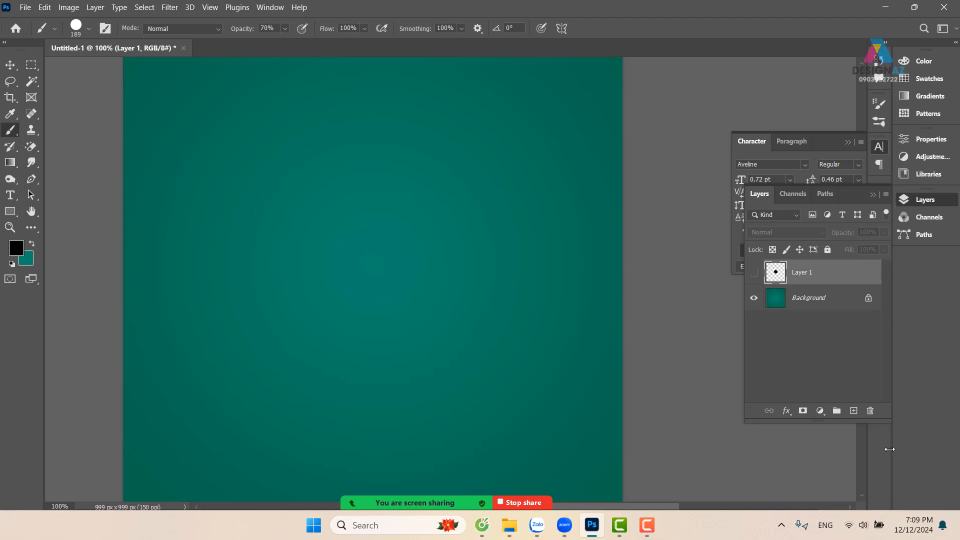
{"action": "left_click", "coordinate": [859, 413]}
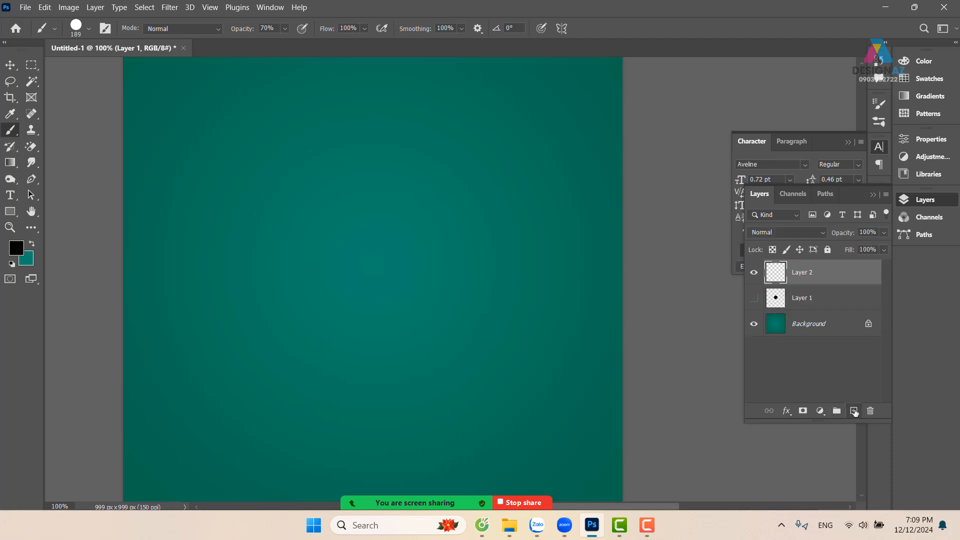
Set the foreground colour to bright pink (#f339e4)
{"action": "left_click", "coordinate": [18, 250]}
{"action": "left_click", "coordinate": [782, 118]}
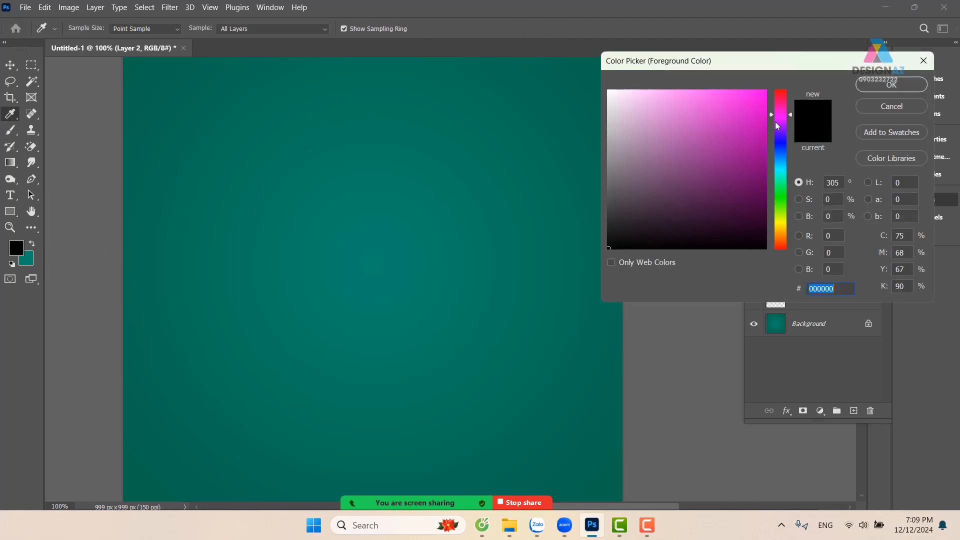
{"action": "left_click_drag", "start_coordinate": [715, 117], "coordinate": [730, 97]}
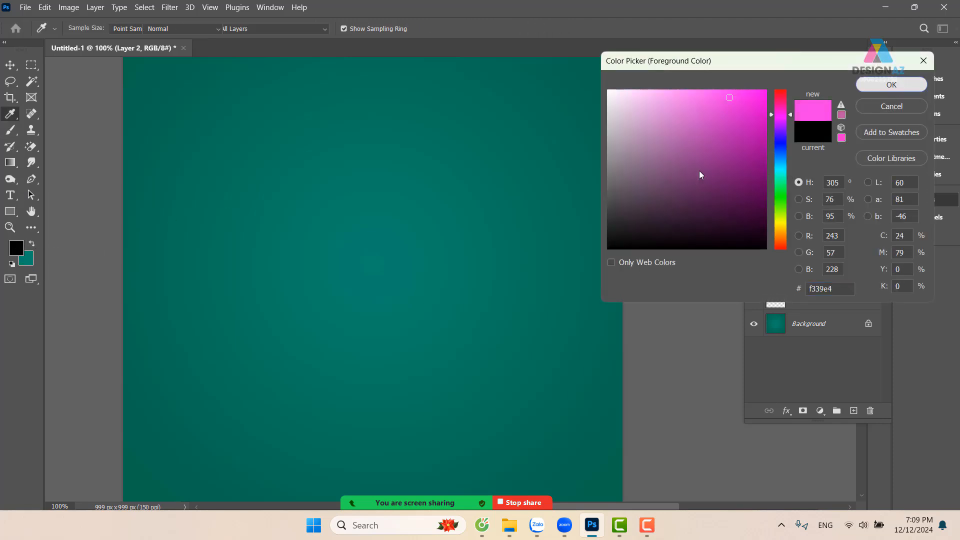
{"action": "left_click", "coordinate": [892, 86]}
Stamp separate and overlapping pink circles around the canvas with the 189 px circle brush at 70% opacity
{"action": "key", "text": "b"}
{"action": "left_click", "coordinate": [378, 270]}
{"action": "left_click", "coordinate": [447, 209]}
{"action": "left_click", "coordinate": [270, 215]}
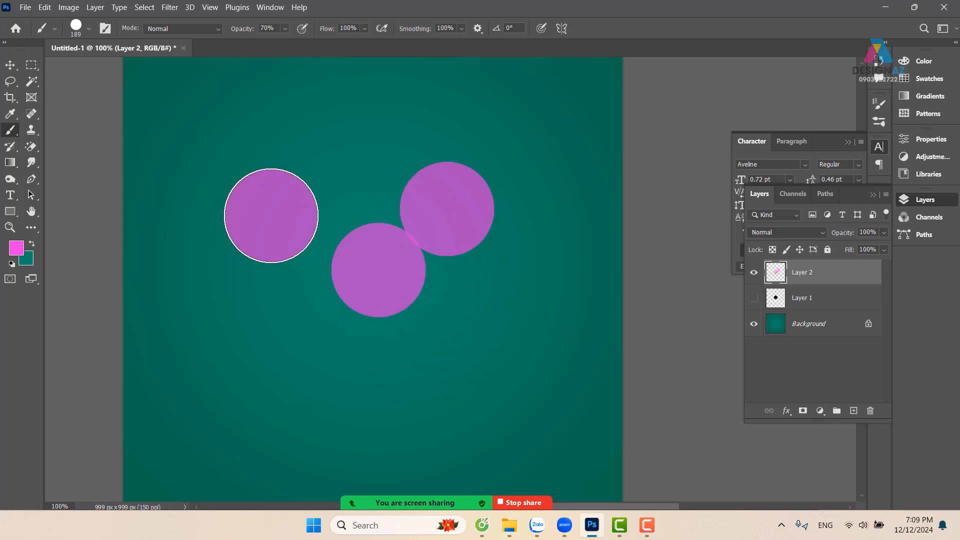
{"action": "left_click", "coordinate": [245, 343]}
{"action": "left_click", "coordinate": [474, 363]}
{"action": "left_click", "coordinate": [534, 275]}
{"action": "left_click", "coordinate": [509, 175]}
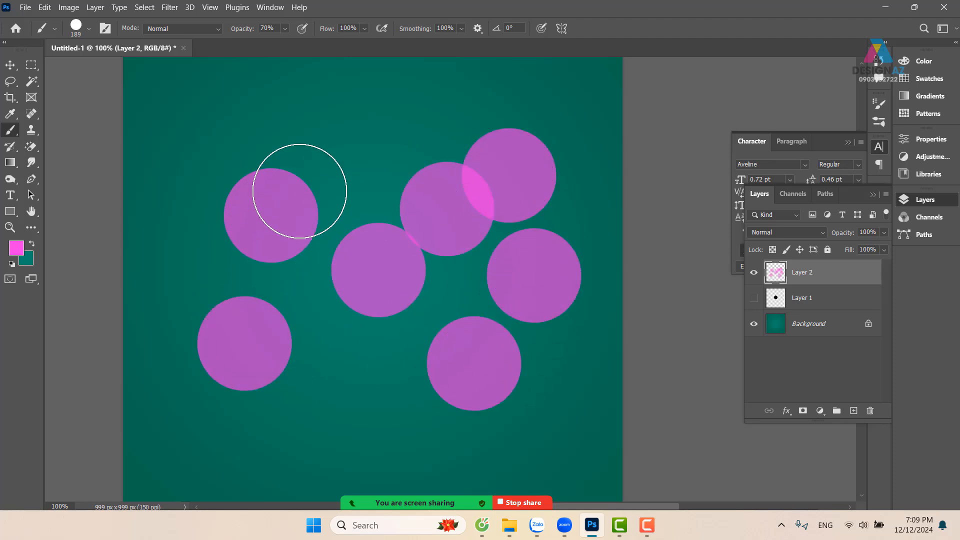
{"action": "left_click", "coordinate": [292, 188]}
{"action": "left_click", "coordinate": [295, 300]}
{"action": "left_click", "coordinate": [302, 374]}
{"action": "left_click", "coordinate": [394, 287]}
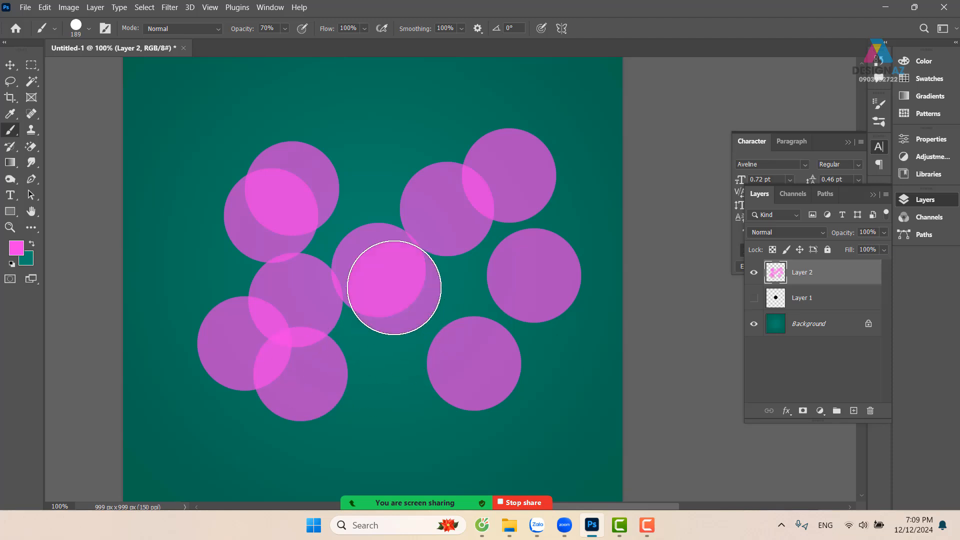
{"action": "left_click", "coordinate": [464, 372]}
{"action": "left_click", "coordinate": [353, 398]}
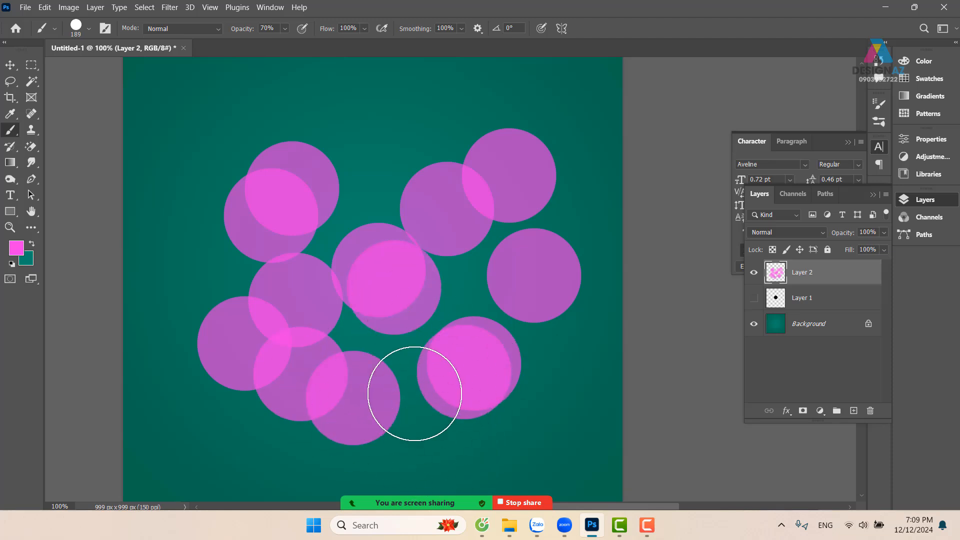
{"action": "left_click", "coordinate": [414, 393]}
{"action": "left_click", "coordinate": [378, 184]}
{"action": "left_click", "coordinate": [233, 258]}
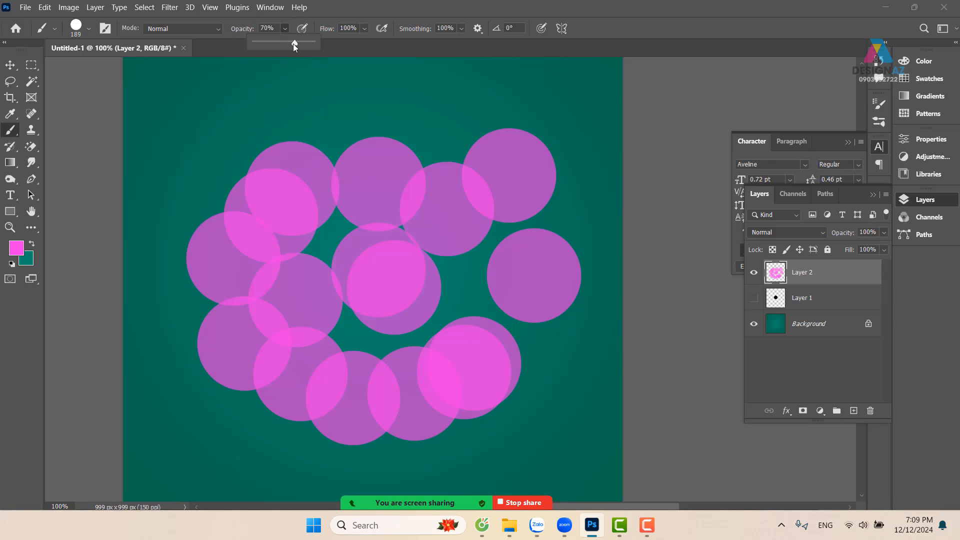
Raise the brush opacity to 100% and paint solid pink circles over the translucent ones
{"action": "left_click_drag", "start_coordinate": [262, 44], "coordinate": [313, 44]}
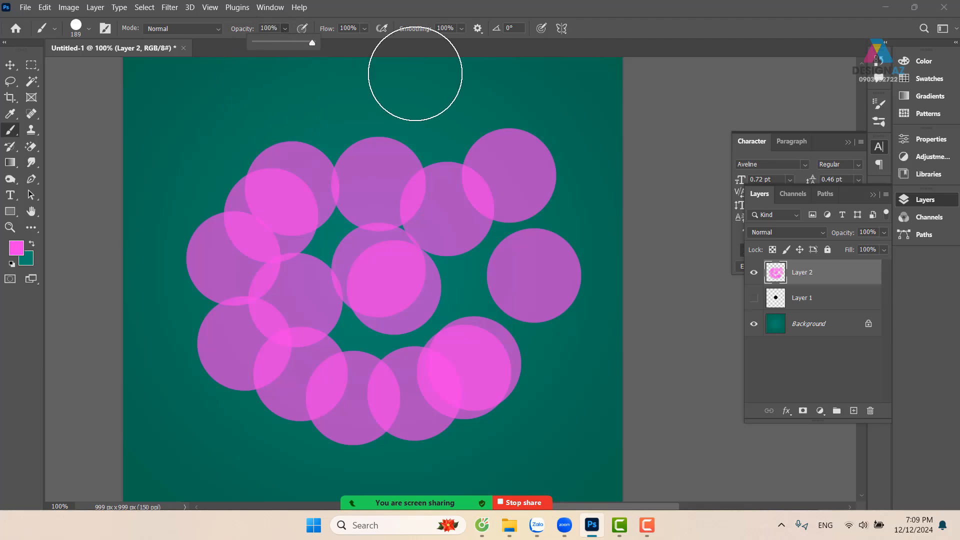
{"action": "left_click", "coordinate": [434, 106]}
{"action": "mouse_move", "coordinate": [373, 189]}
{"action": "left_mouse_down"}
{"action": "mouse_move", "coordinate": [432, 162]}
{"action": "mouse_move", "coordinate": [486, 202]}
{"action": "mouse_move", "coordinate": [469, 279]}
{"action": "mouse_move", "coordinate": [443, 318]}
{"action": "mouse_move", "coordinate": [417, 331]}
{"action": "mouse_move", "coordinate": [343, 333]}
{"action": "mouse_move", "coordinate": [200, 297]}
{"action": "mouse_move", "coordinate": [182, 198]}
{"action": "mouse_move", "coordinate": [205, 137]}
{"action": "mouse_move", "coordinate": [339, 152]}
{"action": "mouse_move", "coordinate": [463, 257]}
{"action": "left_mouse_up"}
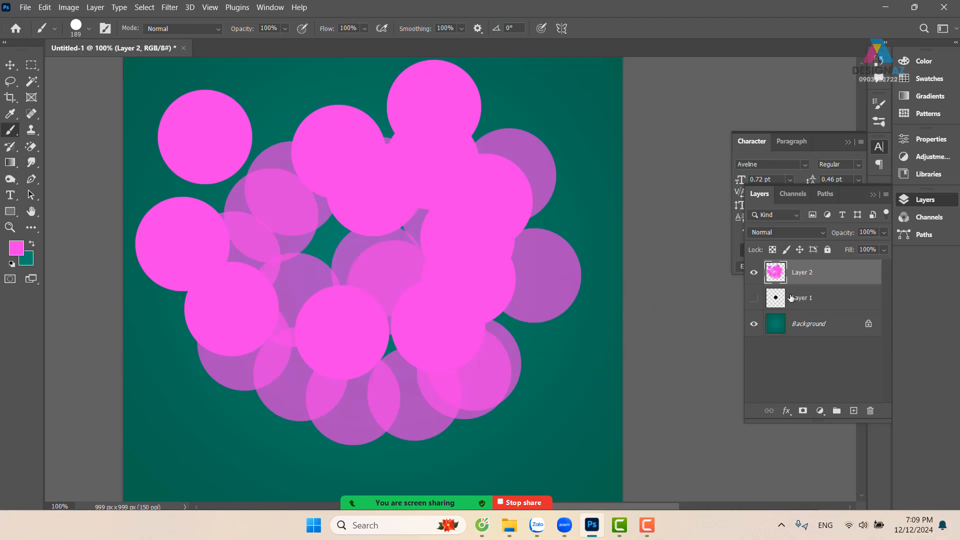
Delete the layer with the painted test circles and add a new empty layer above Layer 1
{"action": "key", "text": "Delete"}
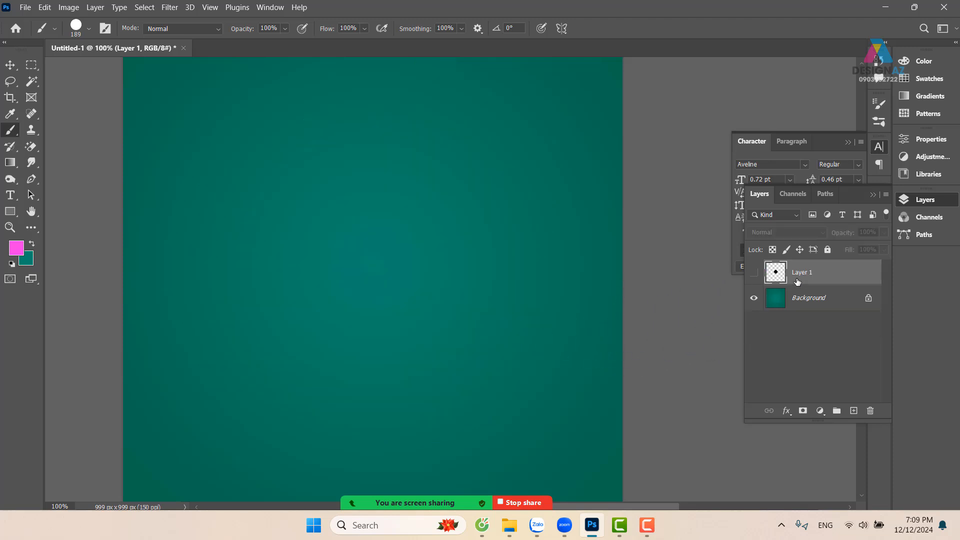
{"action": "left_click", "coordinate": [853, 411]}
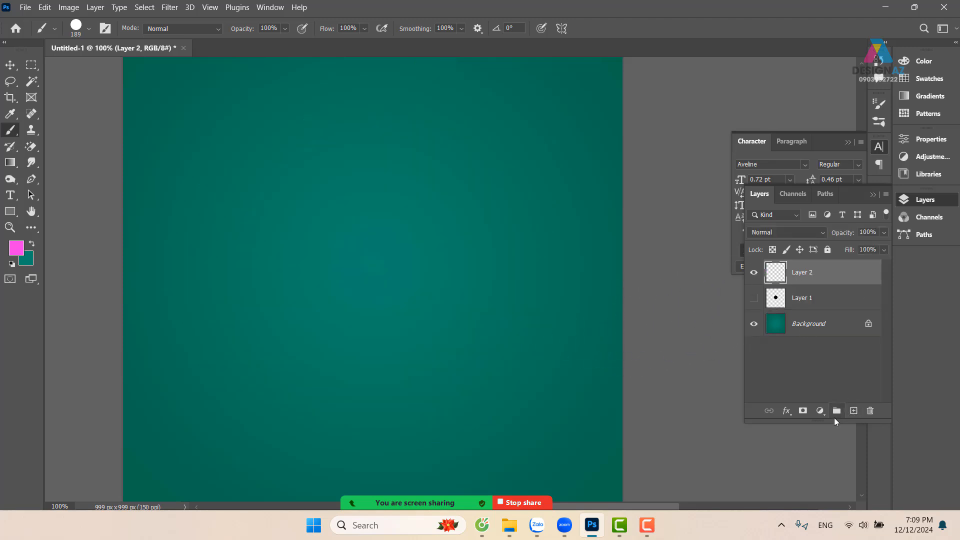
Enlarge the circle brush to 816 px and stamp one large pink circle over the left half of the canvas
{"action": "key", "text": "ctrl+minus"}
{"action": "key", "text": "ctrl+minus"}
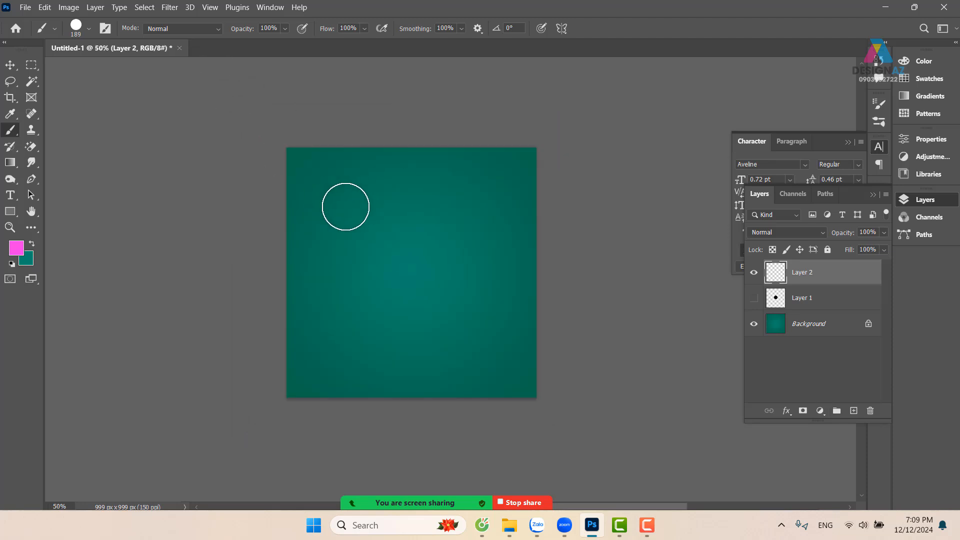
{"action": "left_click_drag", "start_coordinate": [345, 206], "coordinate": [447, 205]}
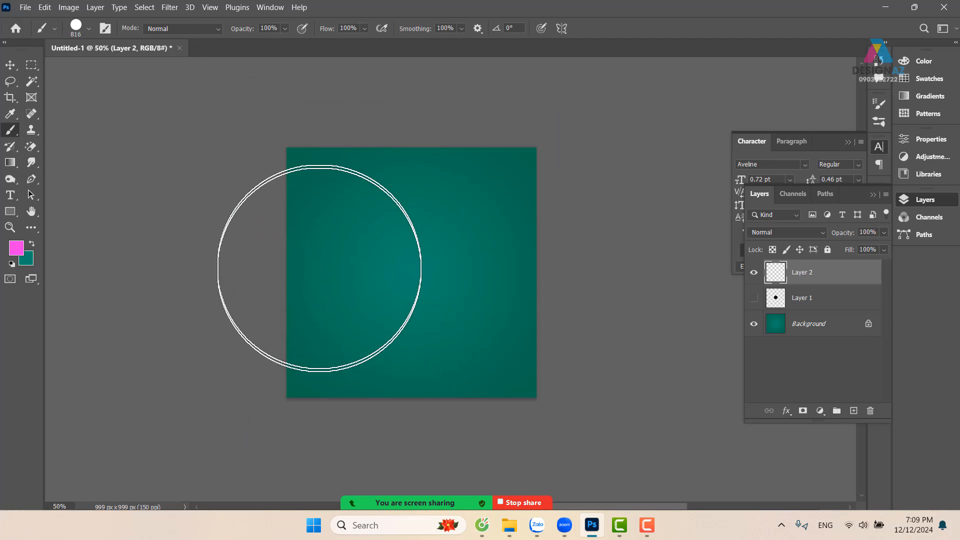
{"action": "left_click", "coordinate": [319, 269]}
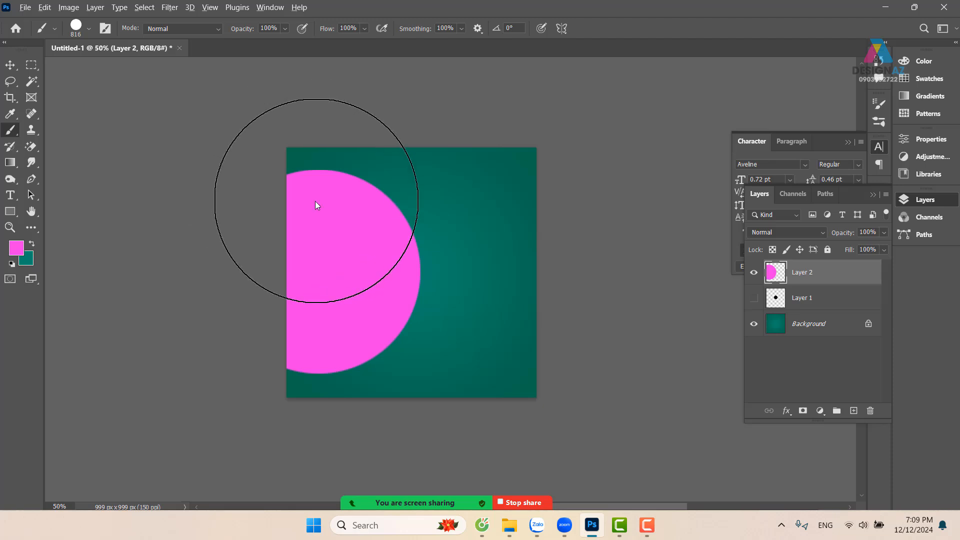
Reduce the brush to 394 px and stamp pink circles in the canvas's upper left and lower left corners
{"action": "left_click_drag", "start_coordinate": [332, 199], "coordinate": [228, 213]}
{"action": "left_click", "coordinate": [313, 163]}
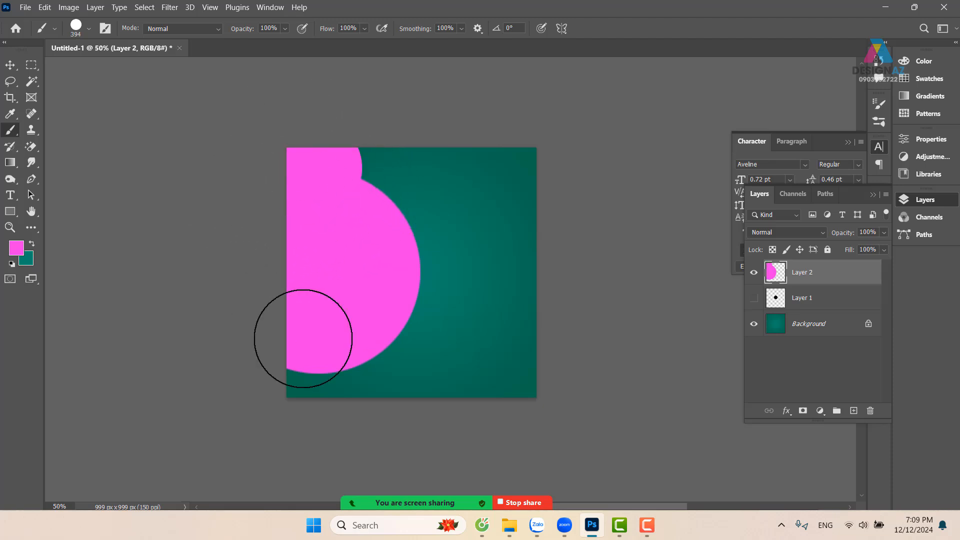
{"action": "left_click", "coordinate": [315, 392]}
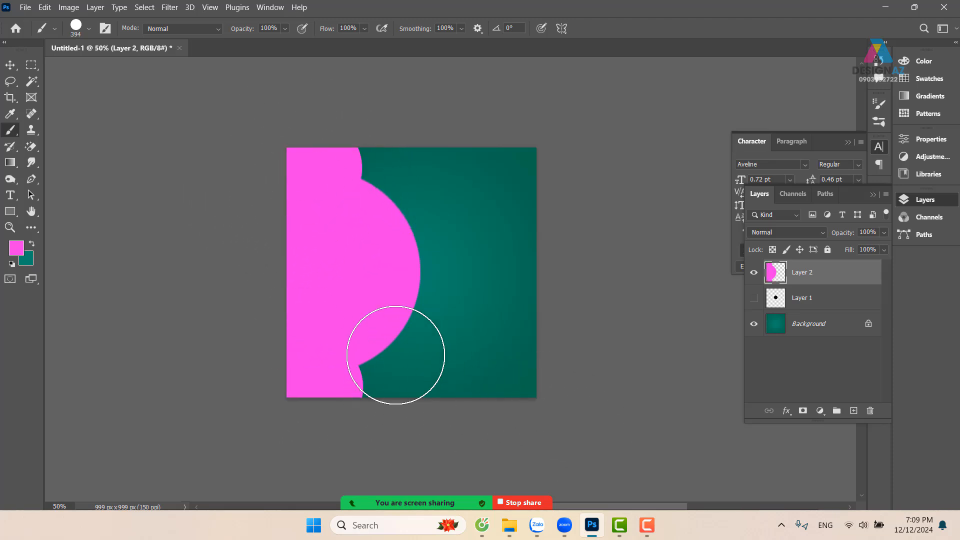
Reduce the brush to 243 px and stamp two smaller circles on the pink shape's upper and lower right edge
{"action": "left_click_drag", "start_coordinate": [358, 338], "coordinate": [330, 339]}
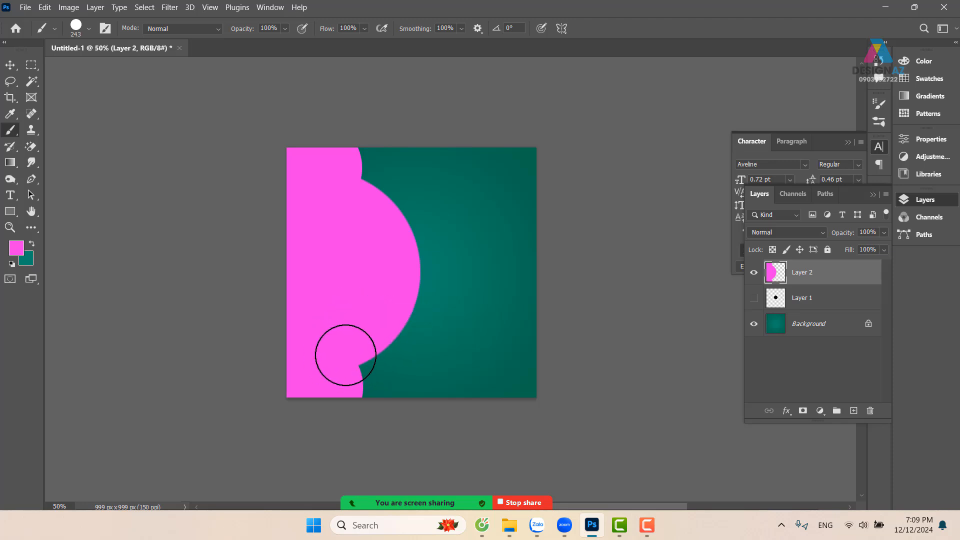
{"action": "left_click", "coordinate": [360, 357]}
{"action": "left_click", "coordinate": [373, 190]}
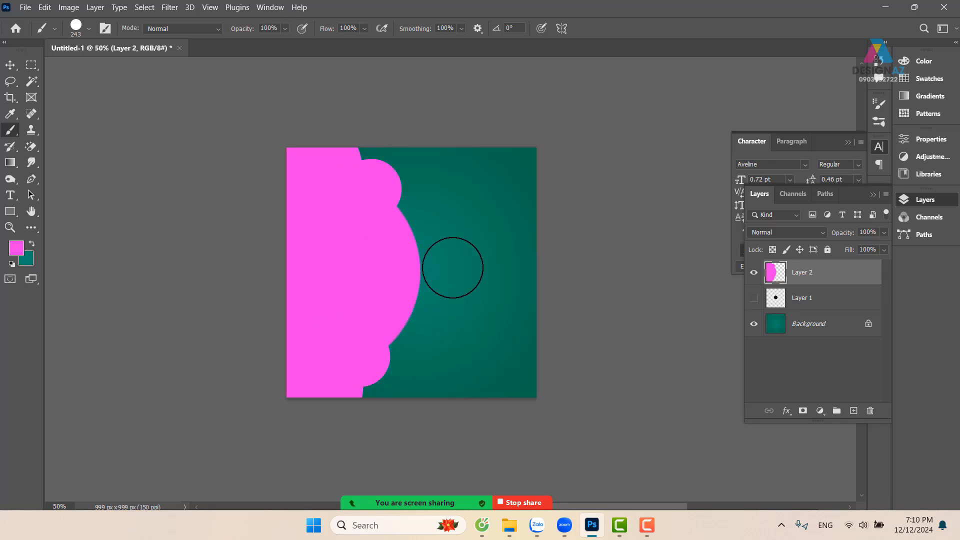
{"action": "key", "text": "space"}
{"action": "left_click_drag", "start_coordinate": [512, 283], "coordinate": [482, 279]}
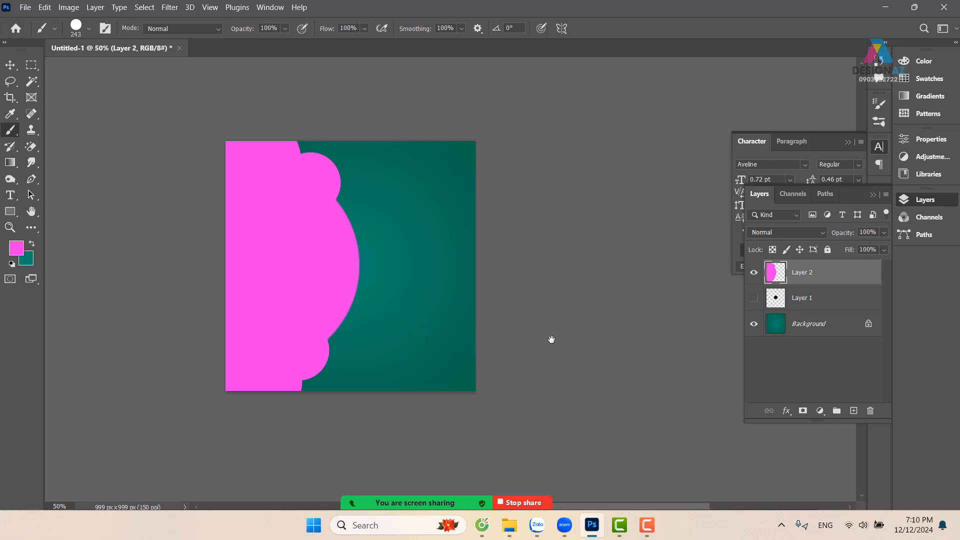
Delete Layer 2 containing the pink shape of overlapping circles
{"action": "key", "text": "ctrl+plus"}
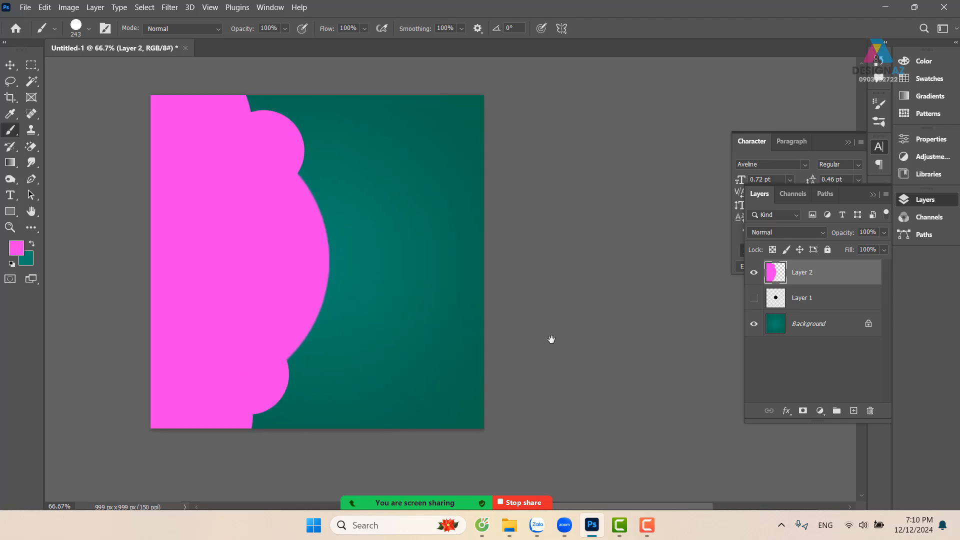
{"action": "key", "text": "space"}
{"action": "mouse_move", "coordinate": [262, 299]}
{"action": "left_mouse_down"}
{"action": "mouse_move", "coordinate": [326, 266]}
{"action": "mouse_move", "coordinate": [308, 299]}
{"action": "left_mouse_up"}
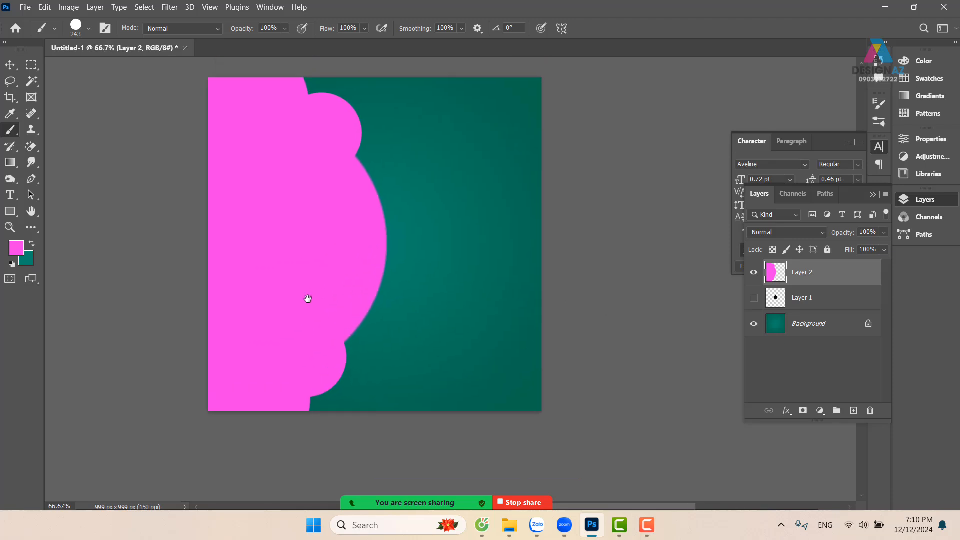
{"action": "key", "text": "Delete"}
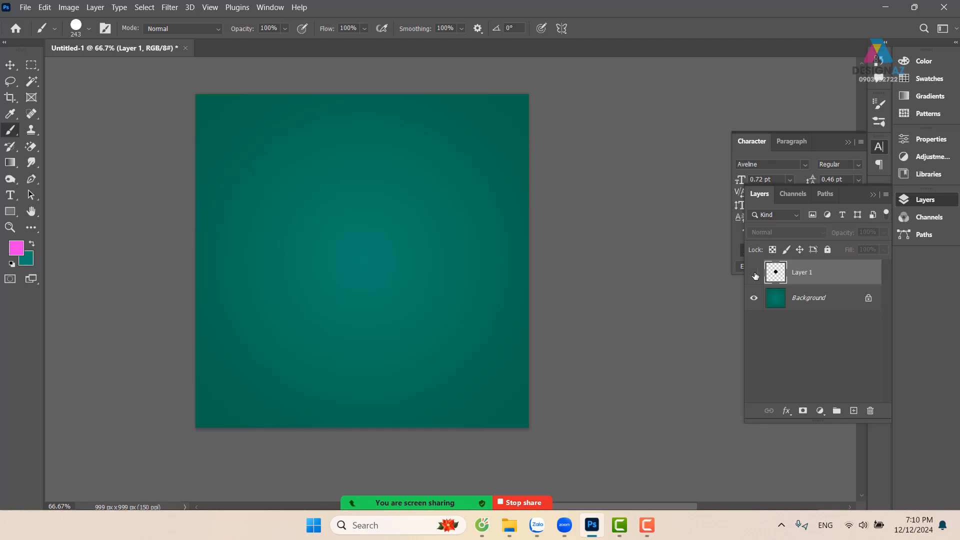
Make a circular selection about 275 px in diameter at the centre of the canvas with the Elliptical Marquee Tool
{"action": "left_click", "coordinate": [31, 64]}
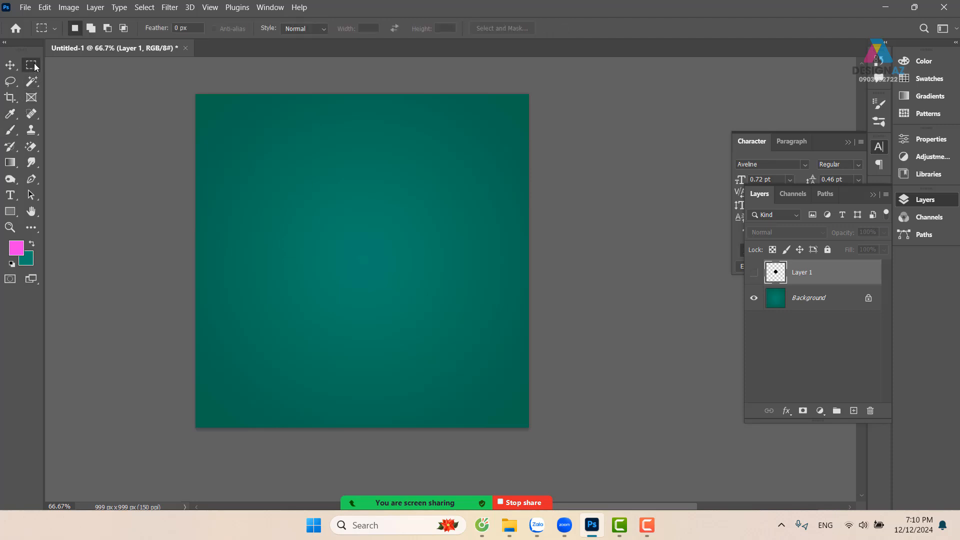
{"action": "left_click", "coordinate": [61, 76]}
{"action": "left_click_drag", "start_coordinate": [302, 218], "coordinate": [414, 309]}
{"action": "left_click_drag", "start_coordinate": [374, 272], "coordinate": [389, 269]}
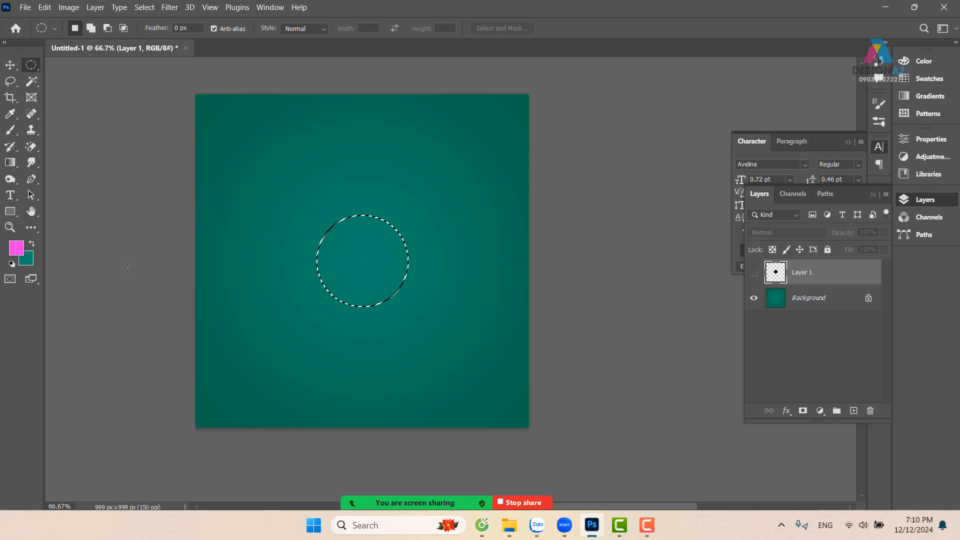
Set the foreground colour to blue-violet 5e3ae5
{"action": "left_click", "coordinate": [15, 247]}
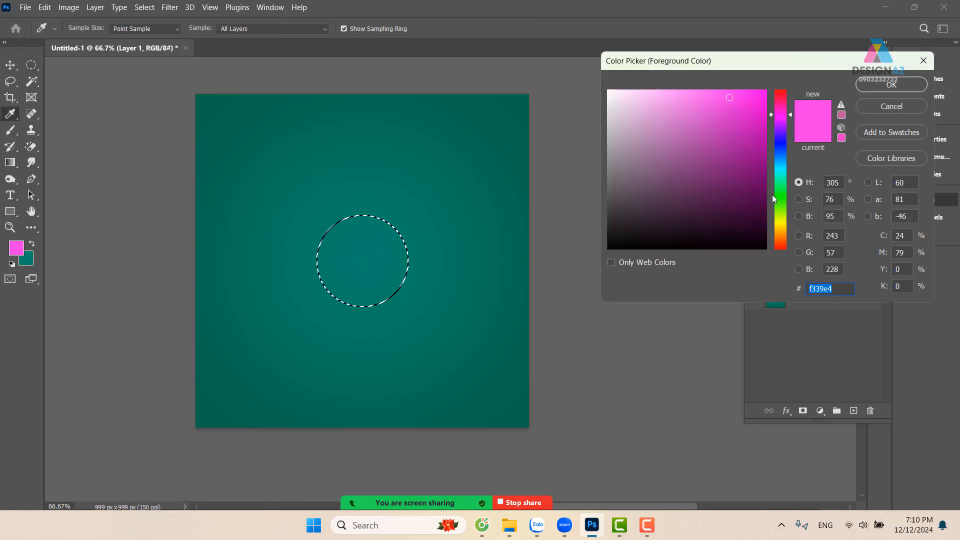
{"action": "left_click", "coordinate": [784, 138]}
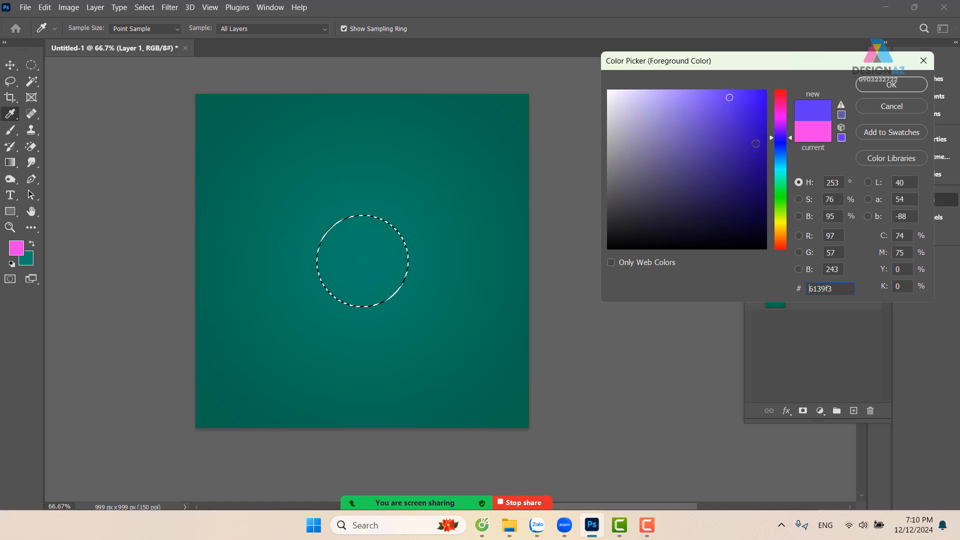
{"action": "left_click", "coordinate": [749, 122]}
{"action": "left_click", "coordinate": [724, 101]}
{"action": "left_click", "coordinate": [882, 85]}
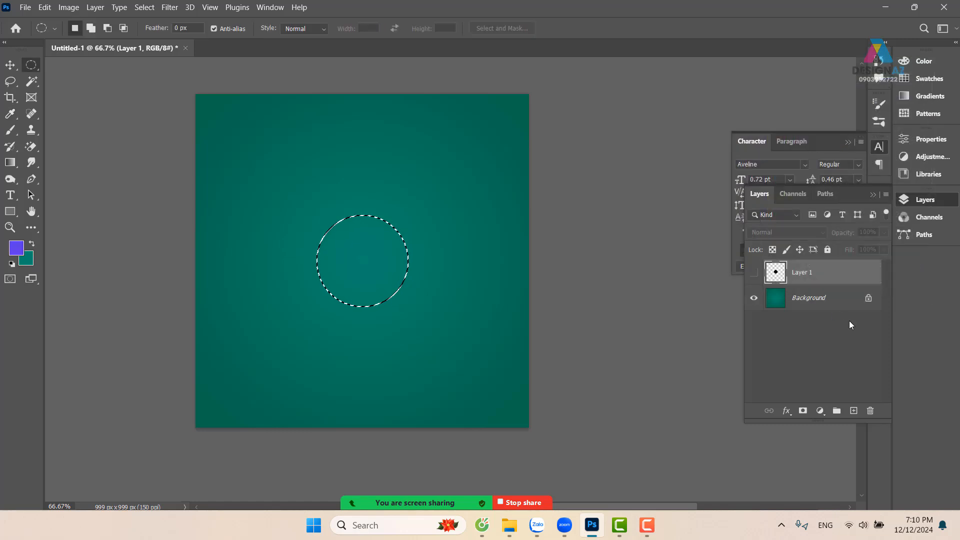
Add a new layer above Layer 1, fill the circular selection with the foreground colour and deselect
{"action": "left_click", "coordinate": [853, 411]}
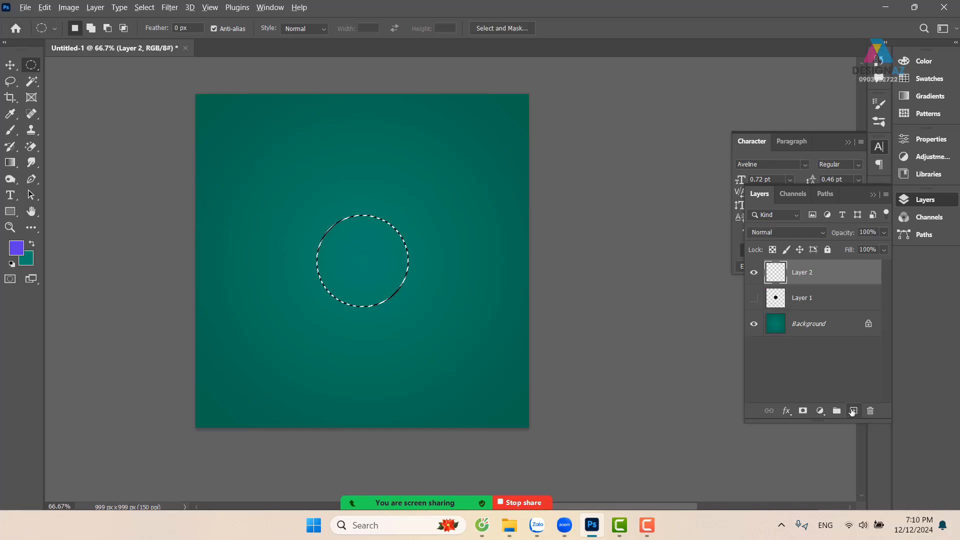
{"action": "key", "text": "alt+BackSpace"}
{"action": "key", "text": "ctrl+d"}
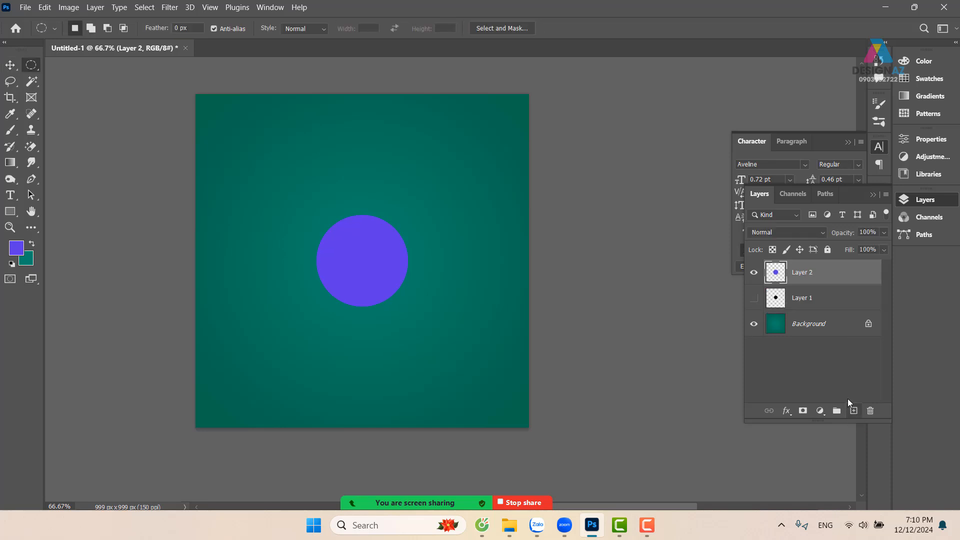
Hide the Background layer and draw a rectangular selection around the violet circle with a margin on all sides
{"action": "key", "text": "ctrl+plus"}
{"action": "left_click_drag", "start_coordinate": [305, 335], "coordinate": [335, 311]}
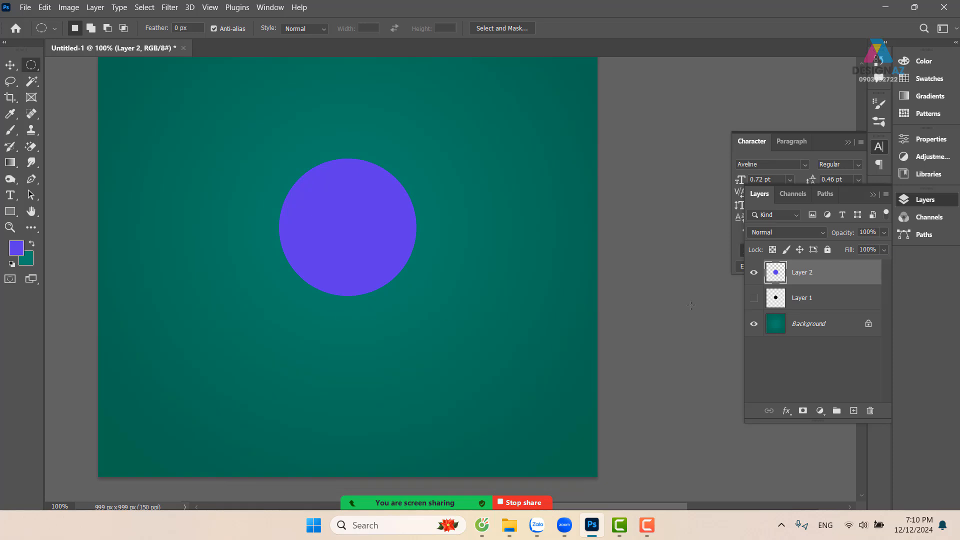
{"action": "left_click", "coordinate": [754, 324]}
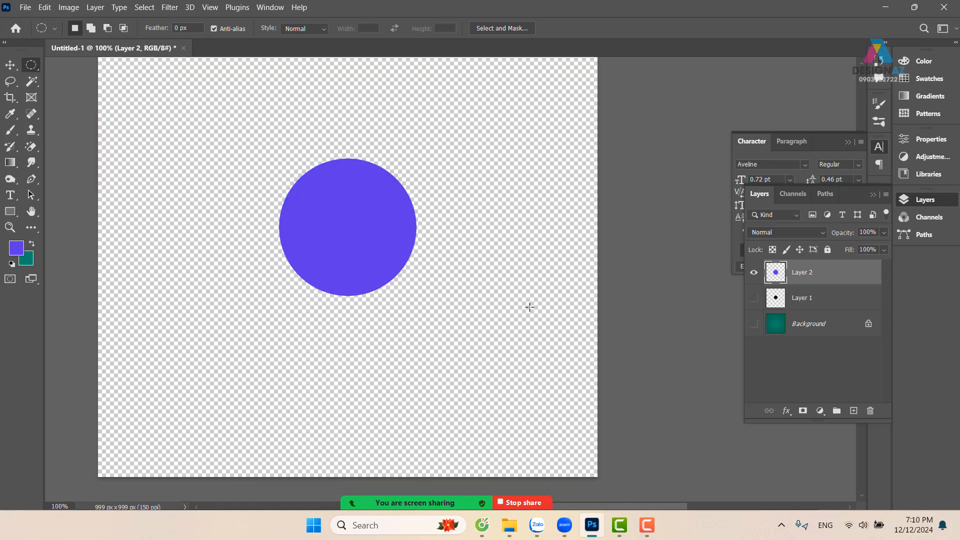
{"action": "right_click", "coordinate": [32, 66]}
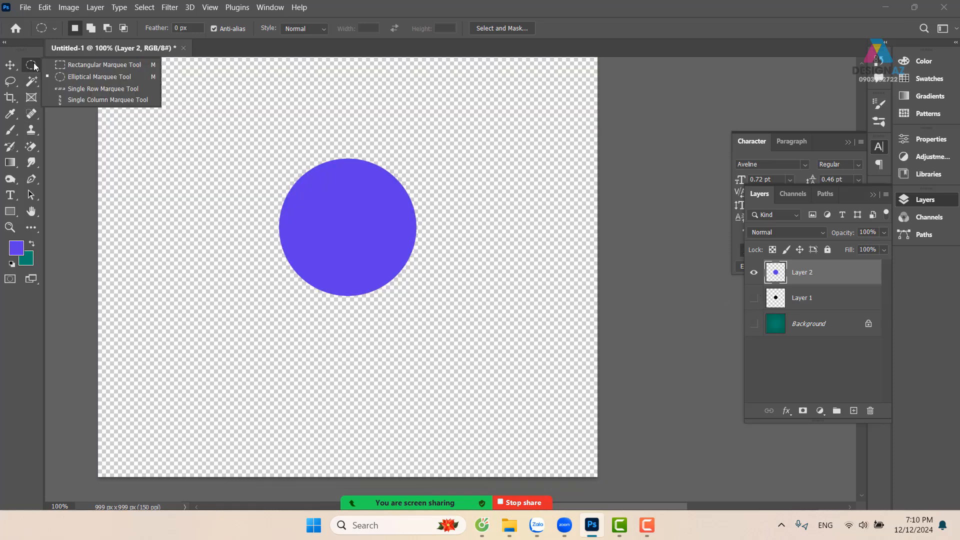
{"action": "left_click", "coordinate": [82, 65]}
{"action": "left_click_drag", "start_coordinate": [259, 139], "coordinate": [440, 328]}
{"action": "left_click_drag", "start_coordinate": [492, 302], "coordinate": [467, 302]}
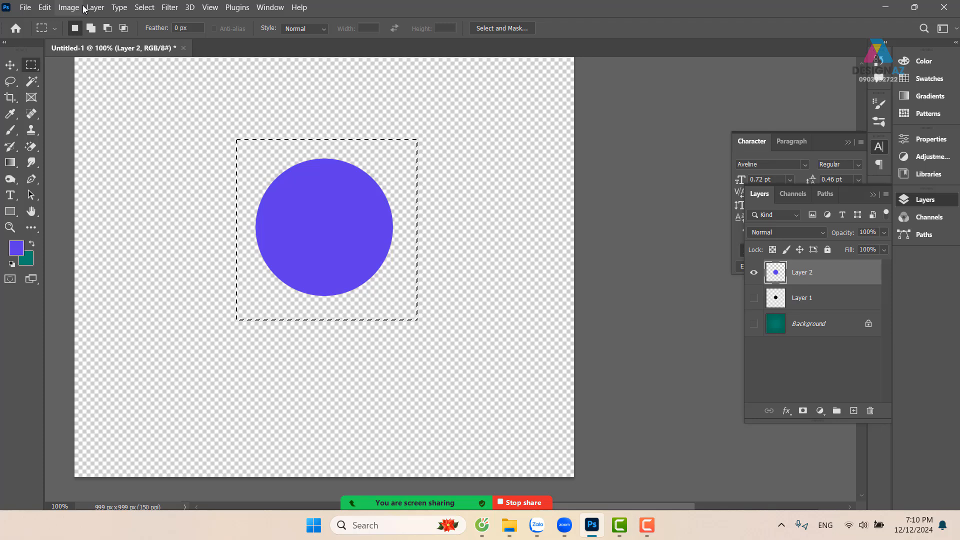
Define a brush preset from the selected violet circle under the suggested name and check it in the brush list
{"action": "left_click", "coordinate": [44, 8]}
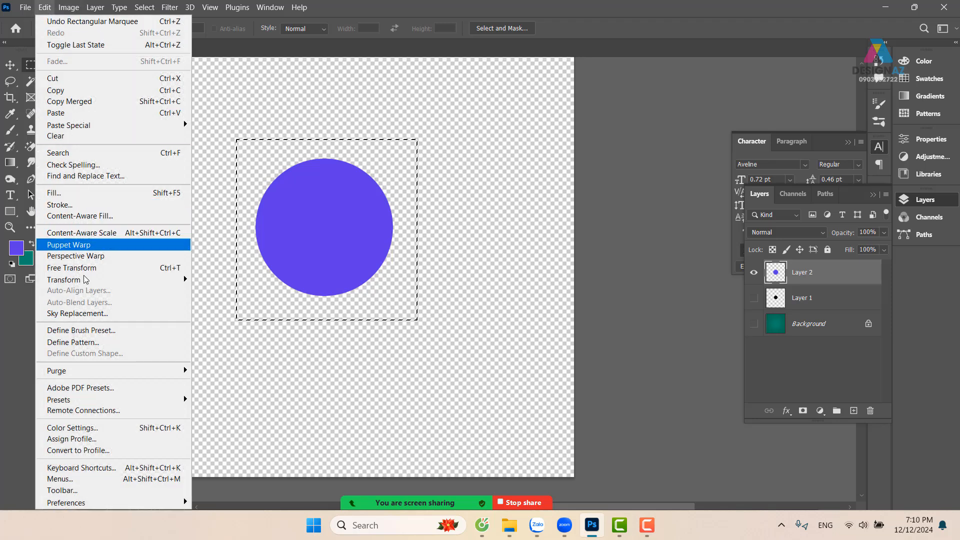
{"action": "left_click", "coordinate": [83, 332]}
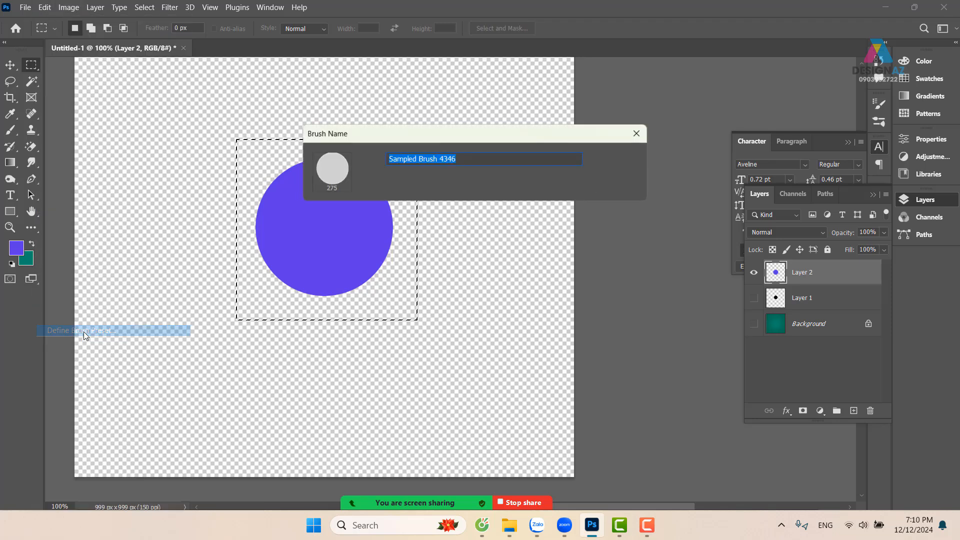
{"action": "left_click", "coordinate": [615, 160]}
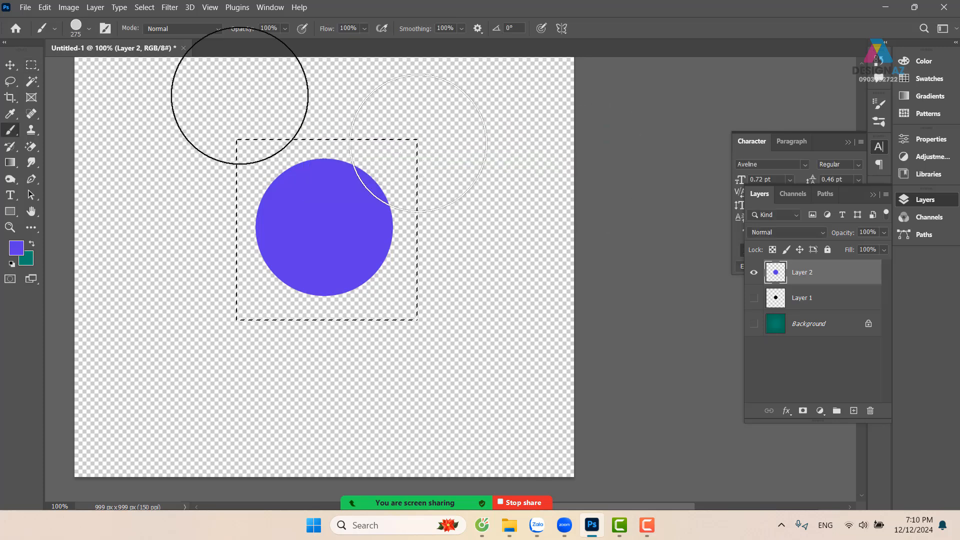
{"action": "left_click", "coordinate": [88, 30]}
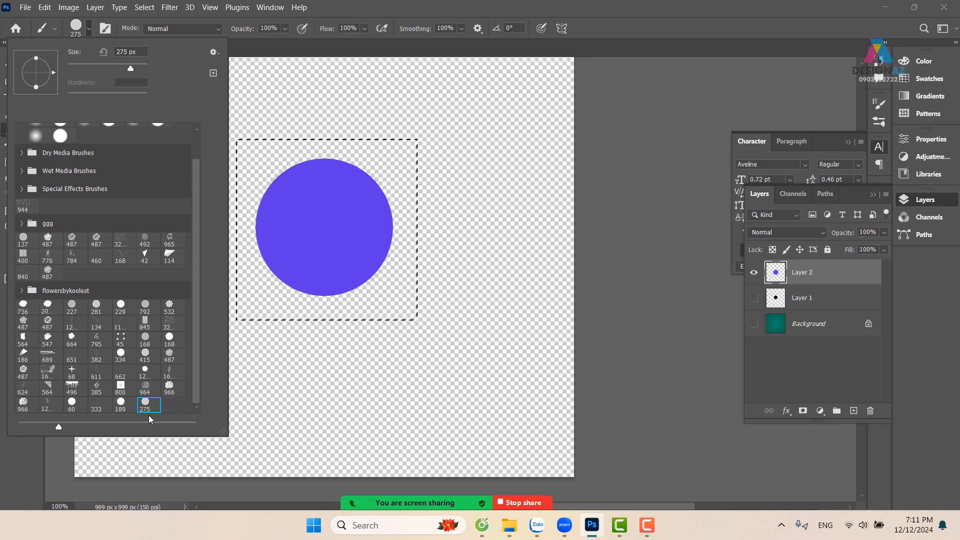
{"action": "double_click", "coordinate": [693, 13]}
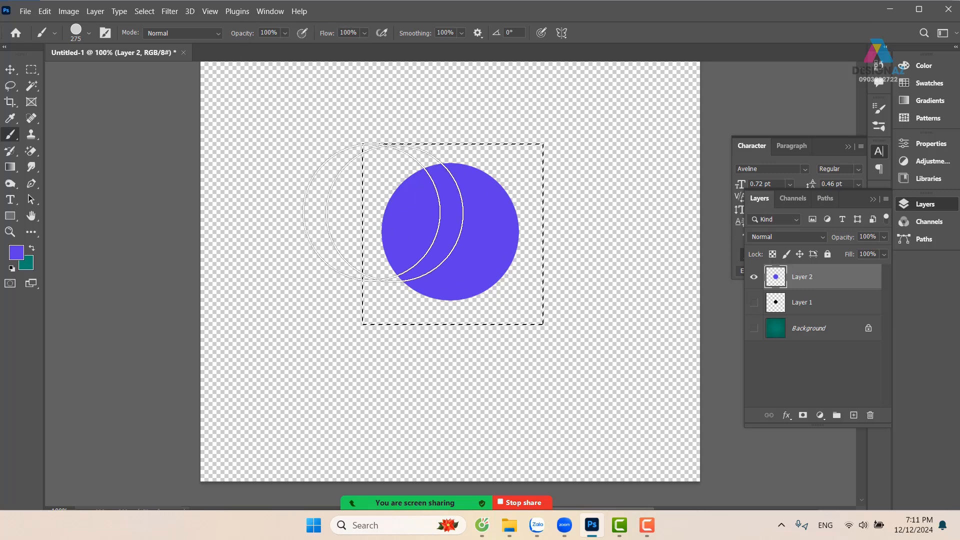
Show the Background layer, add a new layer above Layer 2 and clear the selection
{"action": "left_click", "coordinate": [753, 328]}
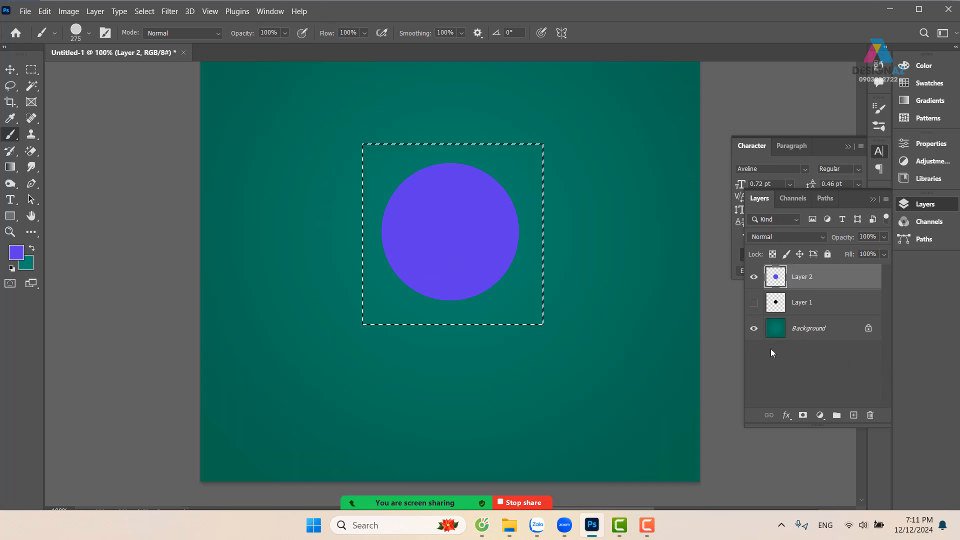
{"action": "left_click", "coordinate": [852, 415]}
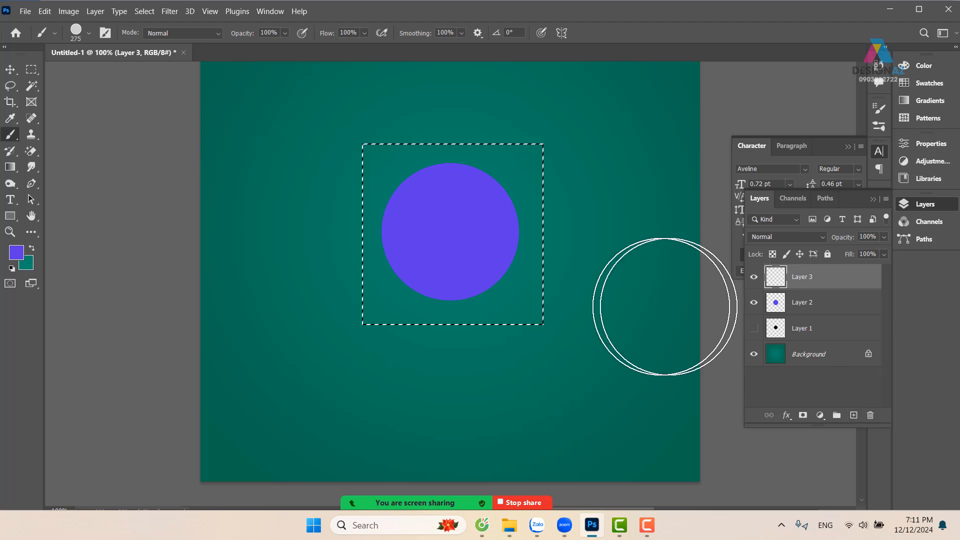
{"action": "key", "text": "ctrl+d"}
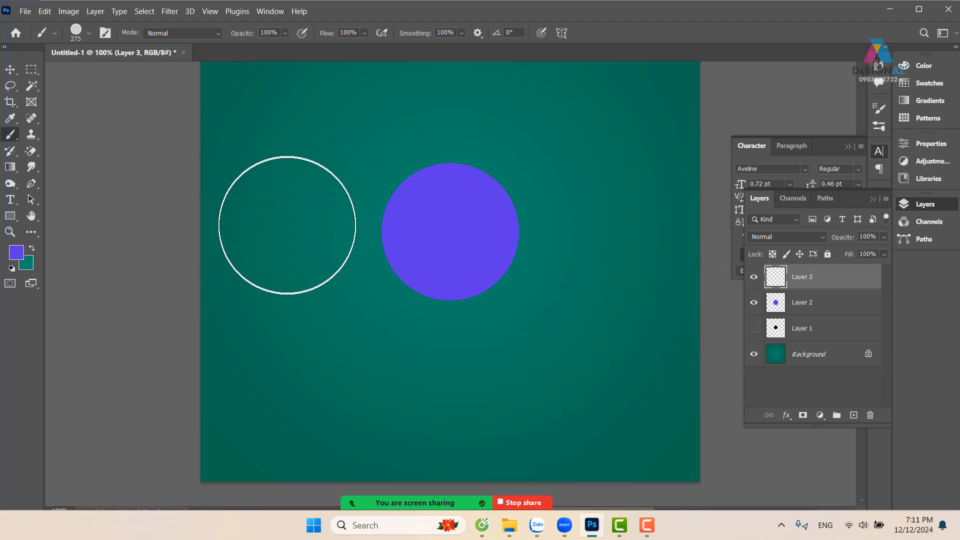
Stamp seven violet circles around the solid circle with the 275 px brush, hiding the Background layer before the last one
{"action": "left_click", "coordinate": [293, 307]}
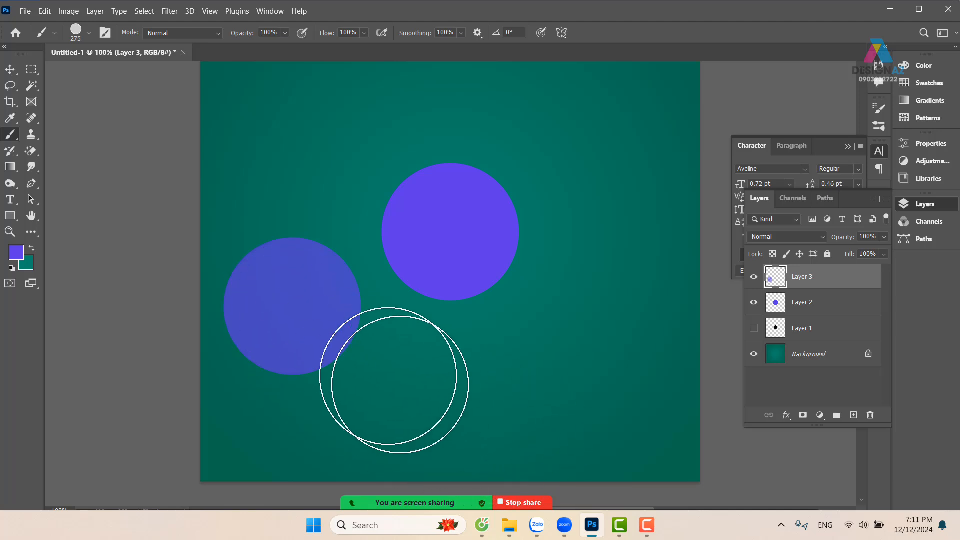
{"action": "left_click", "coordinate": [363, 364]}
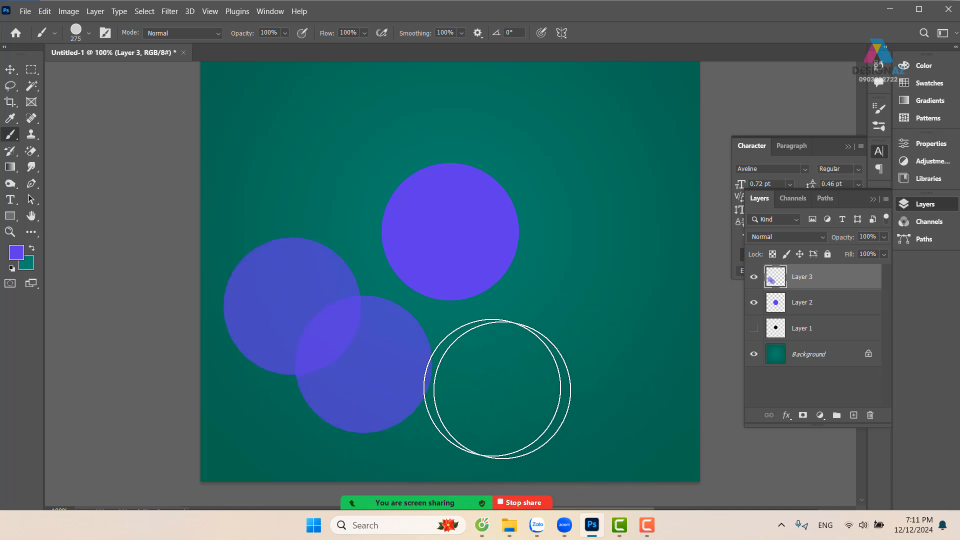
{"action": "left_click", "coordinate": [472, 384]}
{"action": "left_click", "coordinate": [567, 368]}
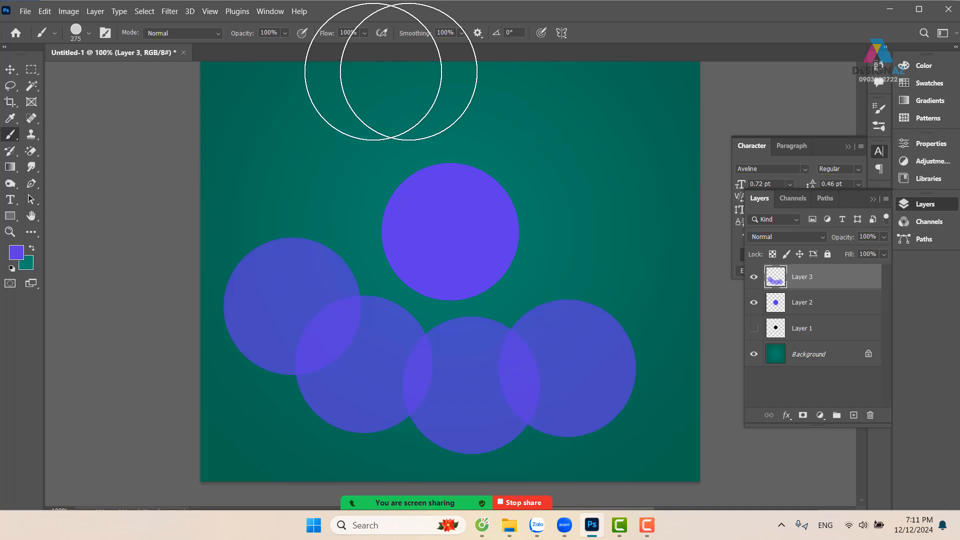
{"action": "left_click", "coordinate": [300, 212]}
{"action": "left_click", "coordinate": [362, 133]}
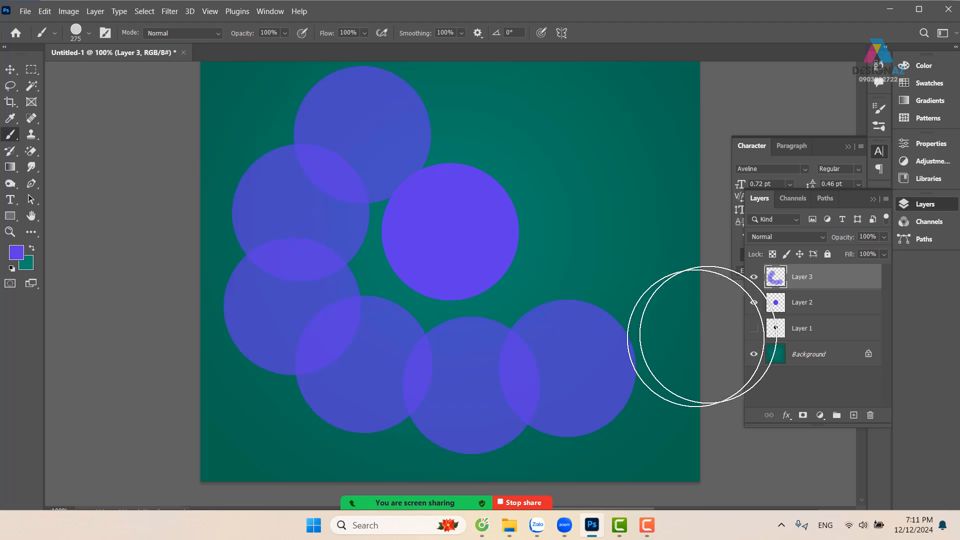
{"action": "left_click", "coordinate": [754, 354]}
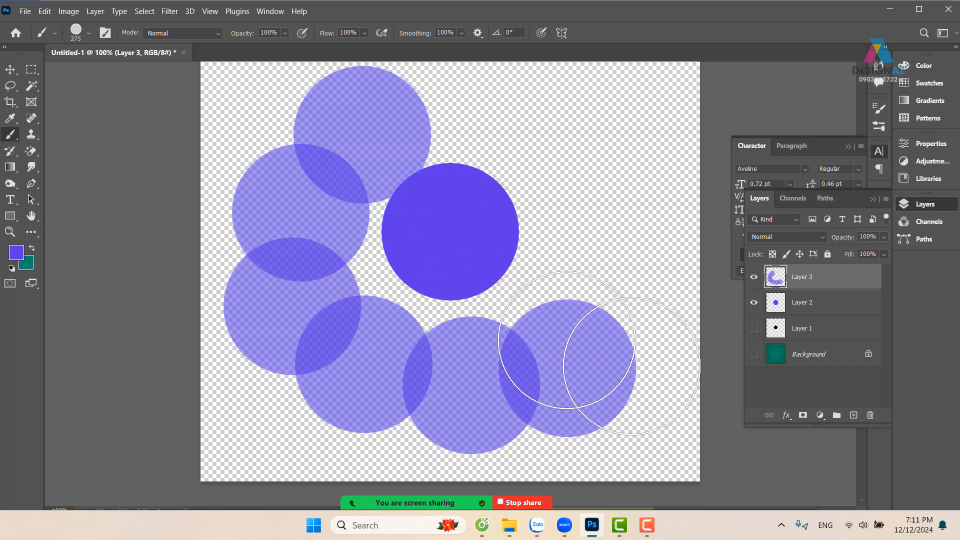
{"action": "left_click", "coordinate": [595, 156]}
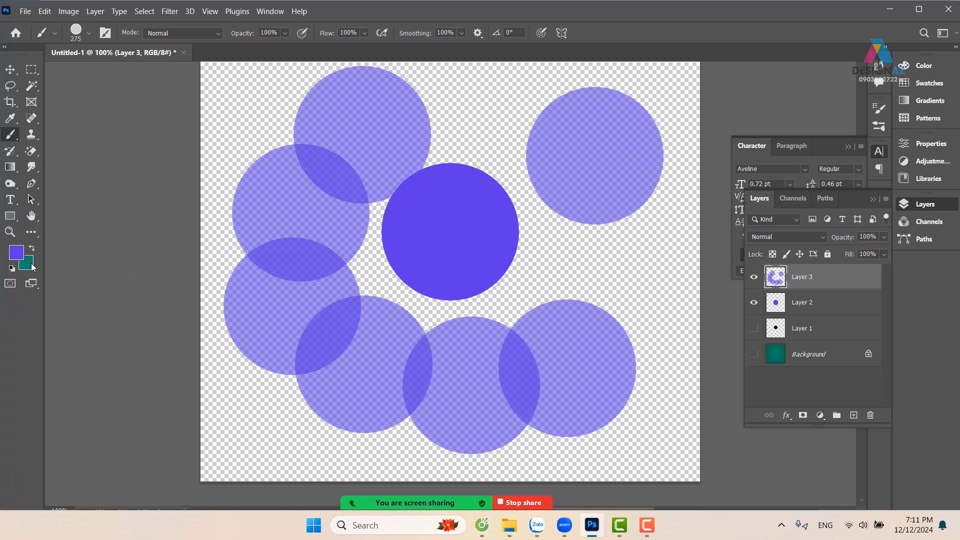
Change the foreground colour to magenta ff00de and return to the Brush tool
{"action": "left_click", "coordinate": [17, 252]}
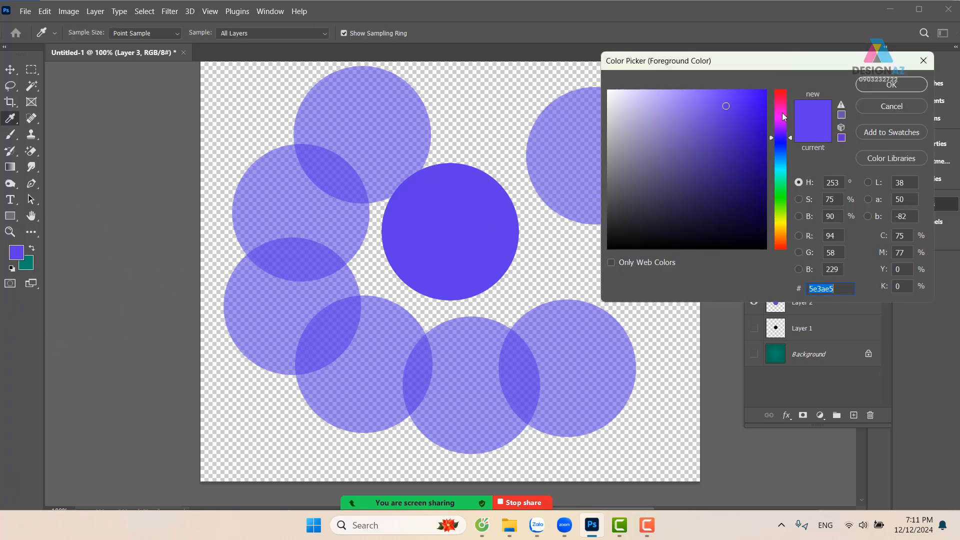
{"action": "left_click", "coordinate": [782, 114]}
{"action": "left_click_drag", "start_coordinate": [739, 108], "coordinate": [797, 70]}
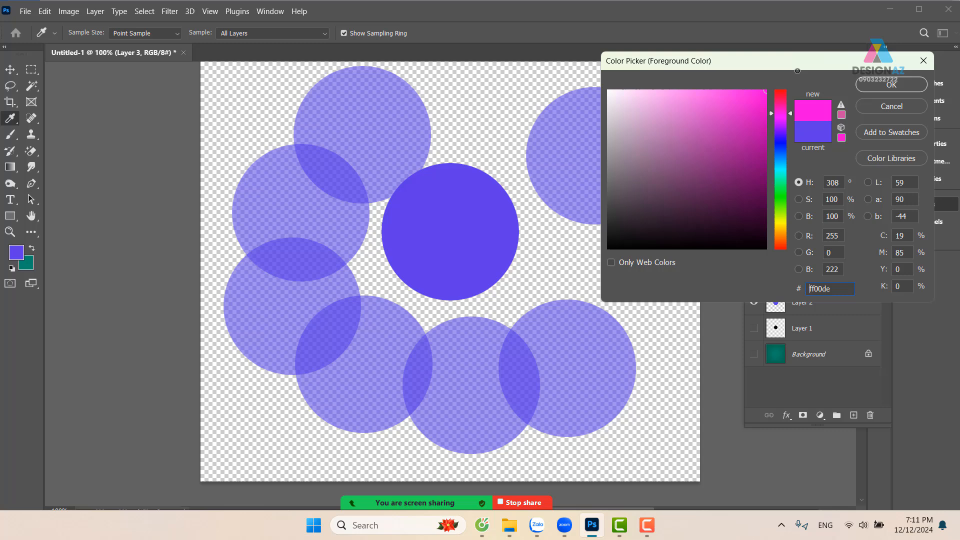
{"action": "left_click", "coordinate": [883, 85]}
{"action": "key", "text": "b"}
Stamp 17 overlapping magenta circles with the 275 px brush over and around the violet circles on Layer 3
{"action": "left_click", "coordinate": [598, 281]}
{"action": "left_click", "coordinate": [547, 379]}
{"action": "left_click", "coordinate": [322, 356]}
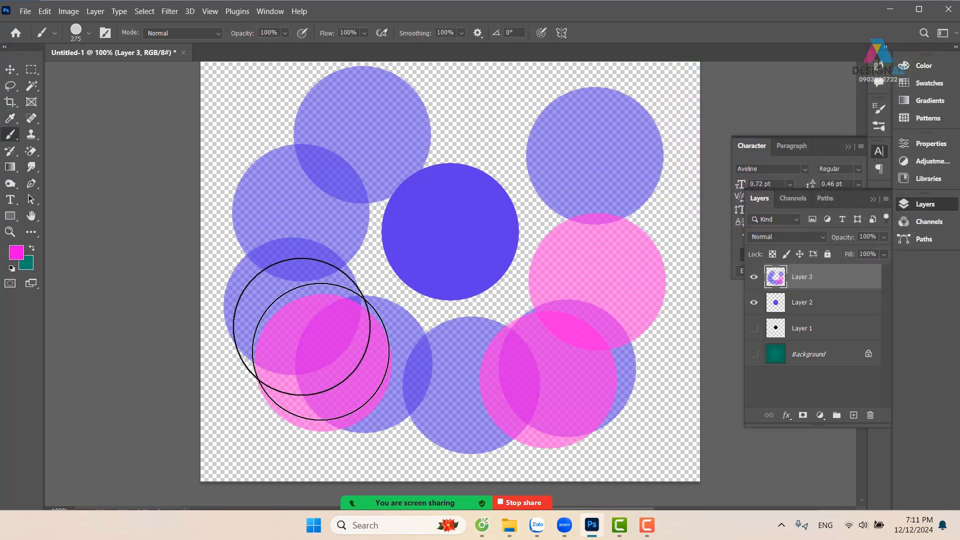
{"action": "left_click", "coordinate": [283, 240]}
{"action": "left_click", "coordinate": [353, 173]}
{"action": "left_click", "coordinate": [440, 232]}
{"action": "left_click", "coordinate": [405, 305]}
{"action": "left_click", "coordinate": [536, 309]}
{"action": "left_click", "coordinate": [570, 228]}
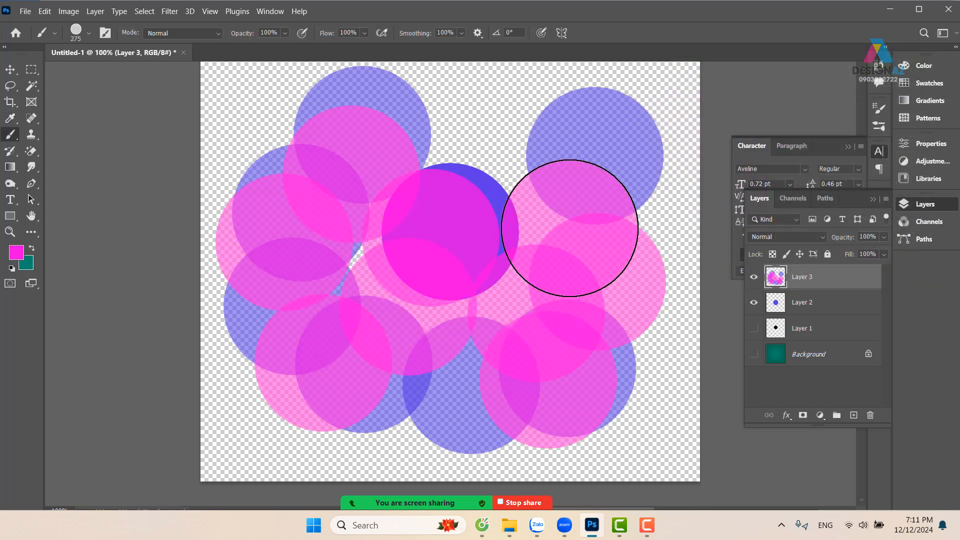
{"action": "left_click", "coordinate": [520, 175]}
{"action": "left_click", "coordinate": [440, 150]}
{"action": "left_click", "coordinate": [571, 161]}
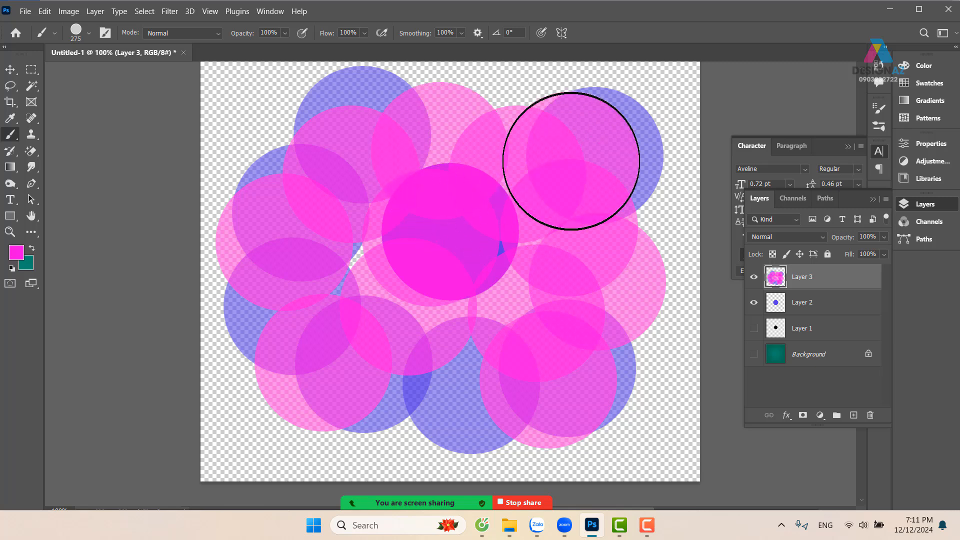
{"action": "left_click", "coordinate": [293, 131]}
{"action": "left_click", "coordinate": [258, 276]}
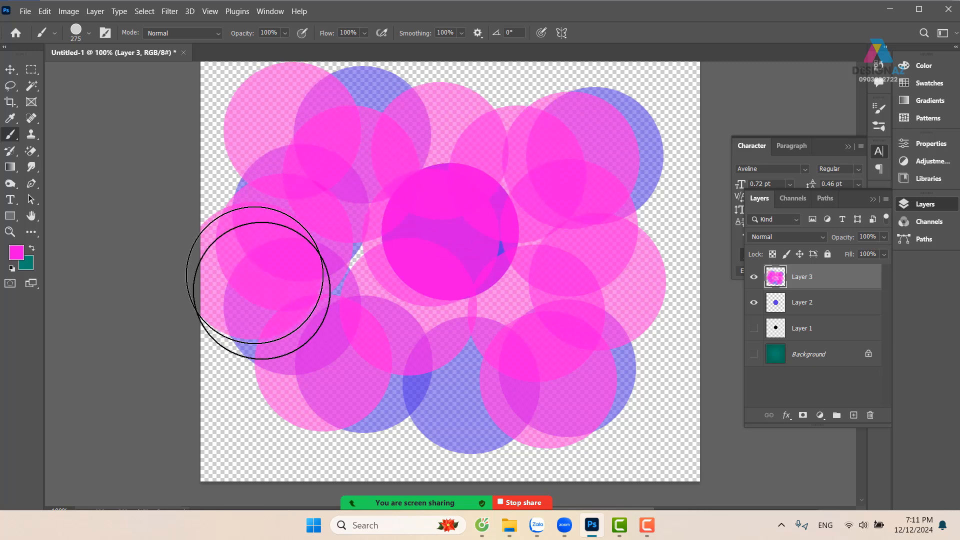
{"action": "left_click", "coordinate": [285, 373]}
{"action": "left_click", "coordinate": [413, 403]}
{"action": "left_click", "coordinate": [550, 411]}
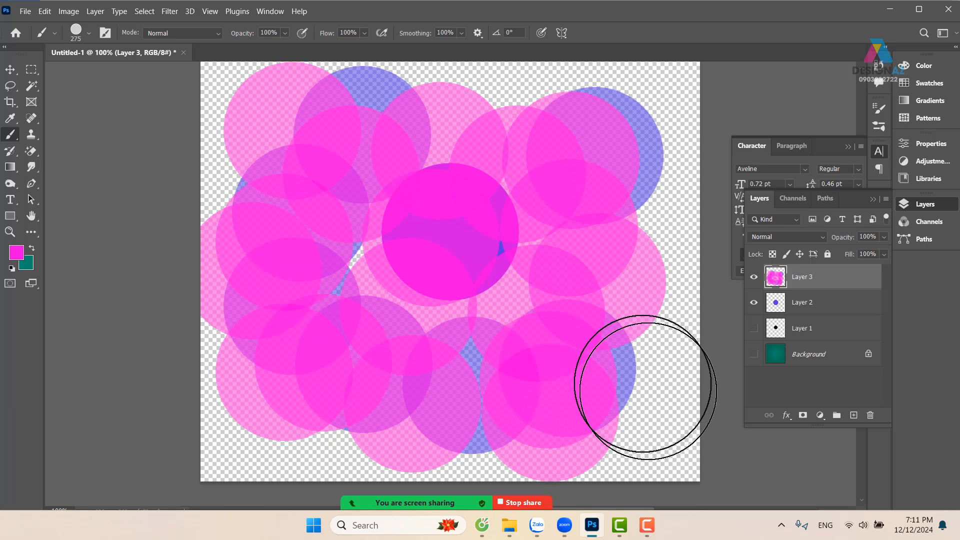
Stamp four more magenta circles with the 275 px brush along the canvas's right edge on Layer 3
{"action": "left_click", "coordinate": [645, 386]}
{"action": "left_click", "coordinate": [651, 280]}
{"action": "left_click", "coordinate": [650, 210]}
{"action": "left_click", "coordinate": [627, 128]}
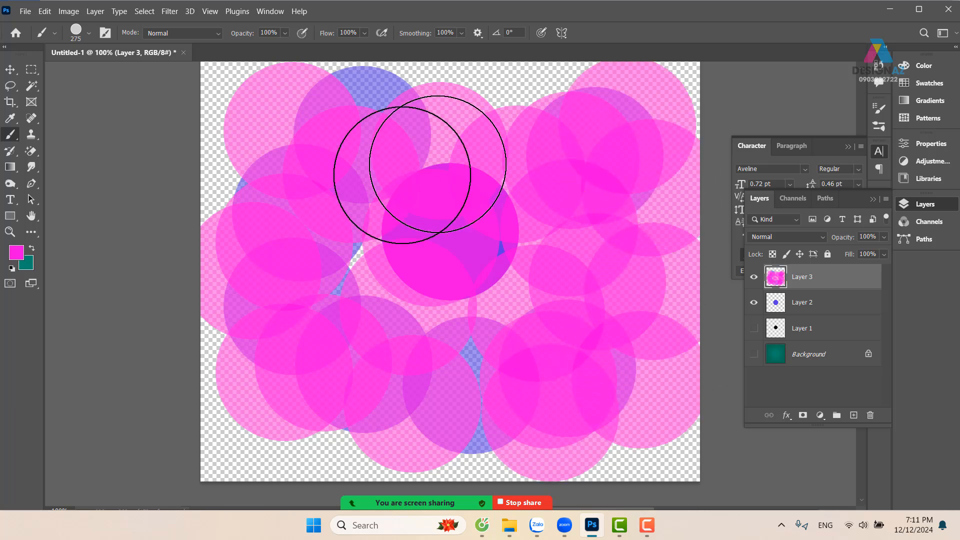
Switch to the Move tool and delete Layer 3 with all its stamped circles
{"action": "left_click", "coordinate": [10, 69]}
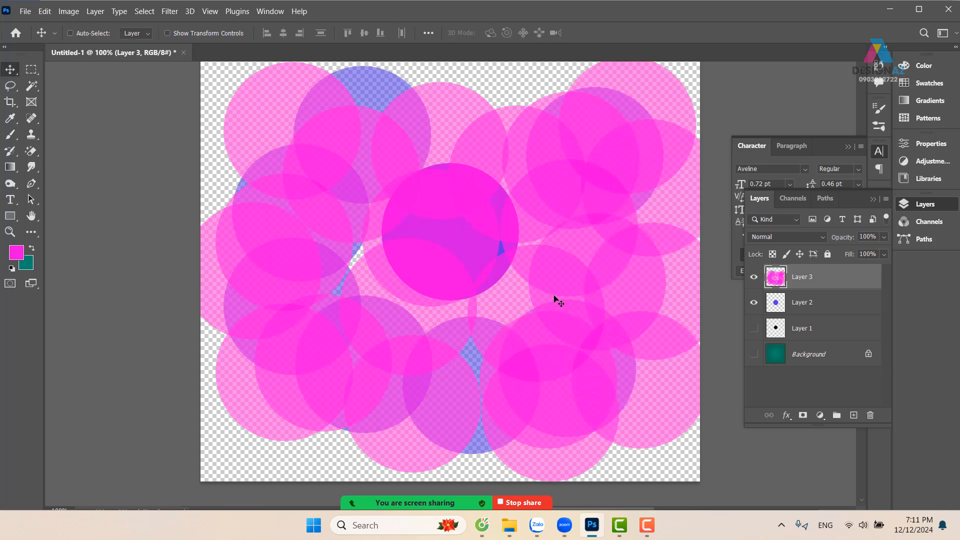
{"action": "key", "text": "Delete"}
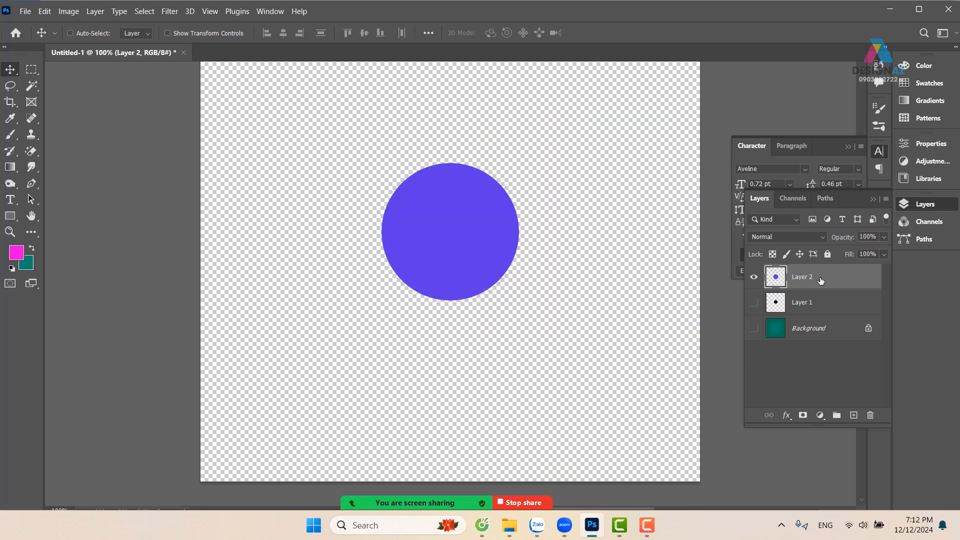
Mute all participants in the Zoom meeting and dismiss the participants list
{"action": "mouse_move", "coordinate": [305, 511]}
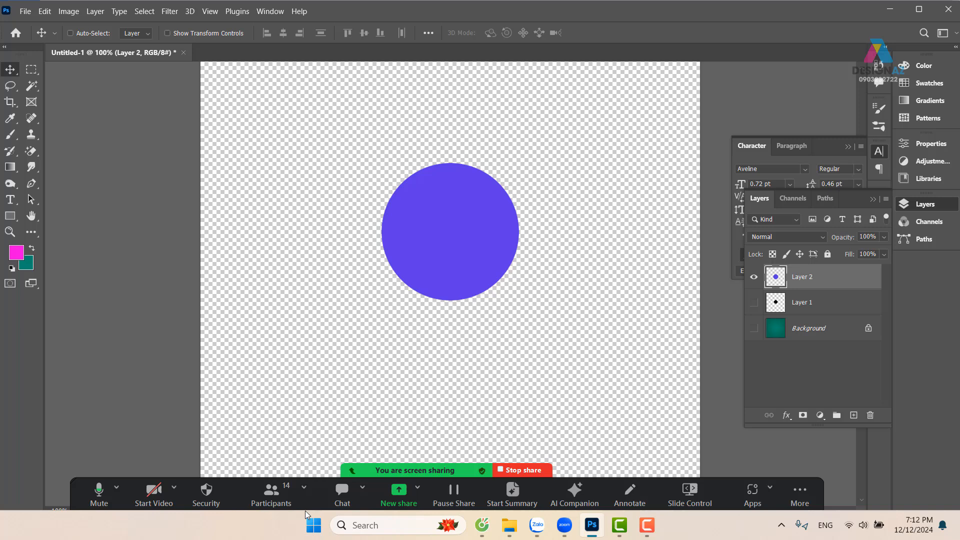
{"action": "left_click", "coordinate": [271, 493]}
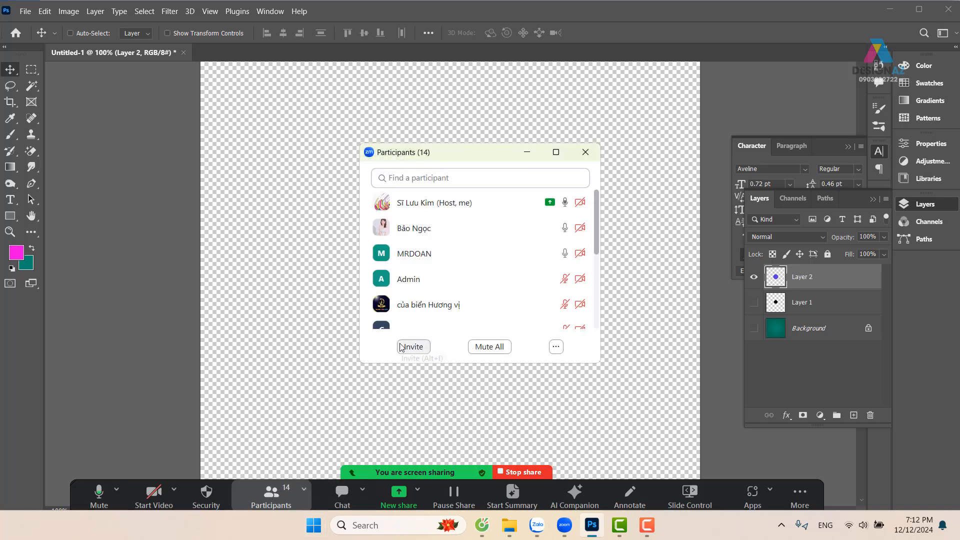
{"action": "left_click", "coordinate": [495, 348]}
{"action": "left_click", "coordinate": [547, 294]}
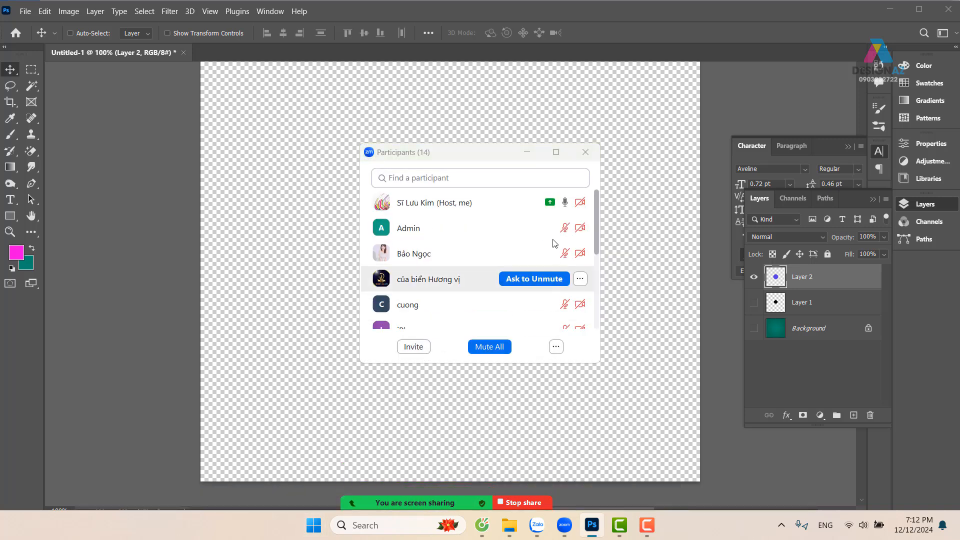
{"action": "left_click", "coordinate": [538, 151]}
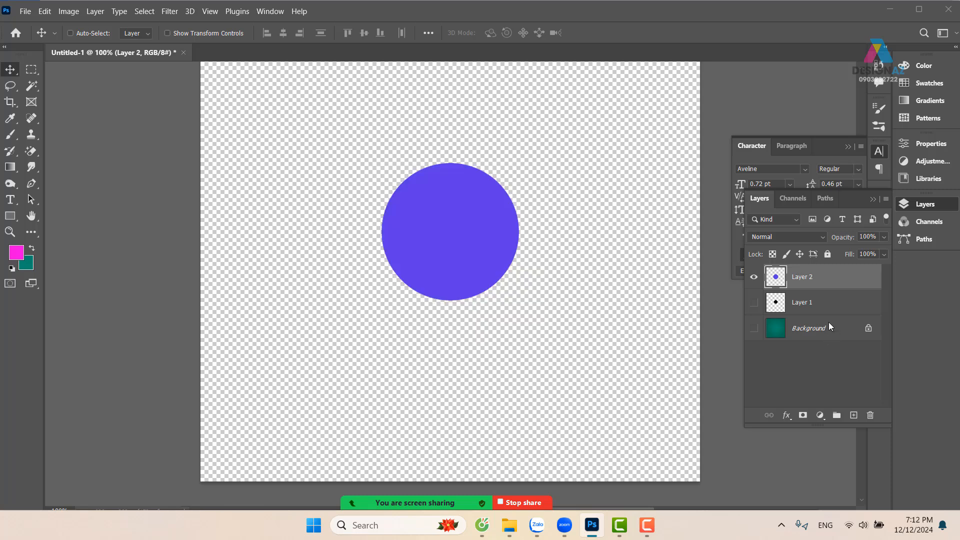
Delete Layer 2 and Layer 1, and show the Background layer
{"action": "key", "text": "Delete"}
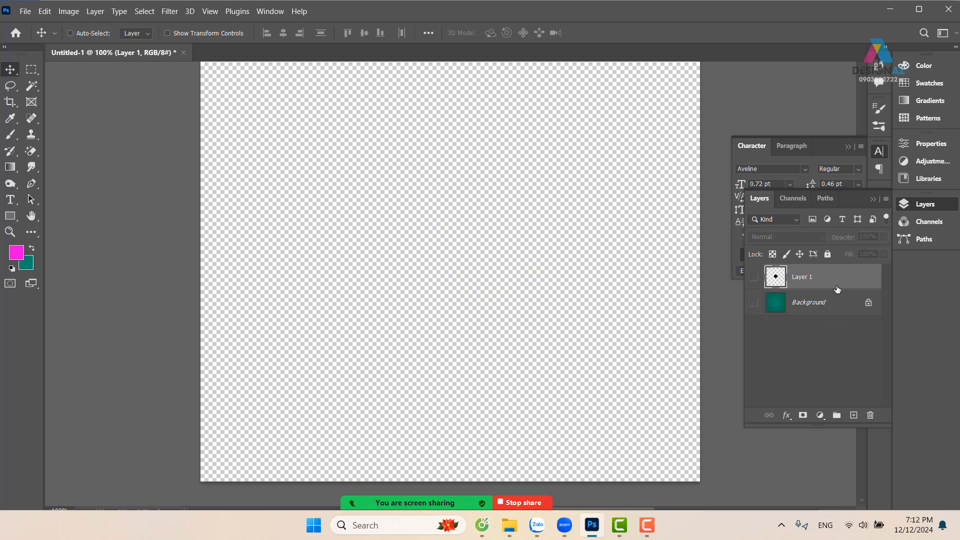
{"action": "key", "text": "Delete"}
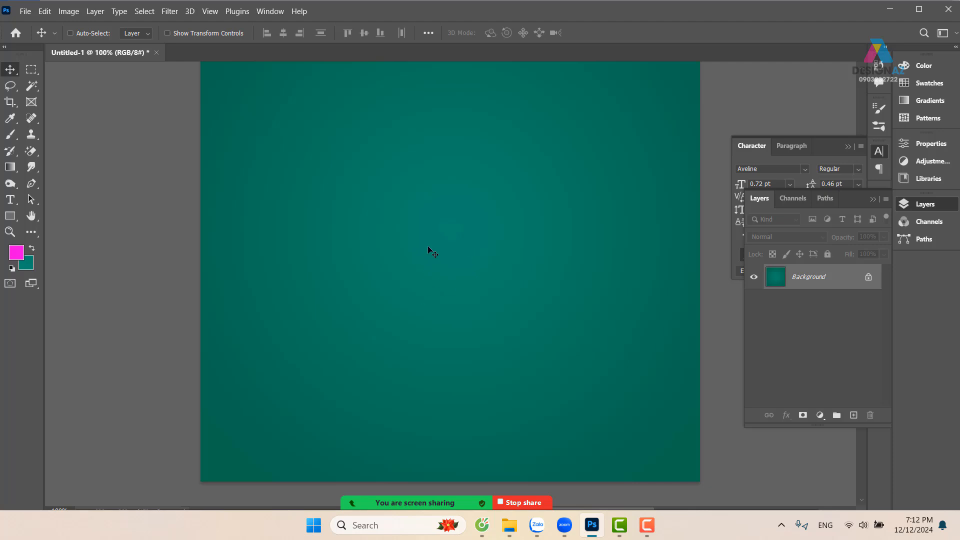
Draw a circular selection about 190 px wide near the canvas centre with the Elliptical Marquee tool and add a new layer
{"action": "left_click", "coordinate": [34, 68]}
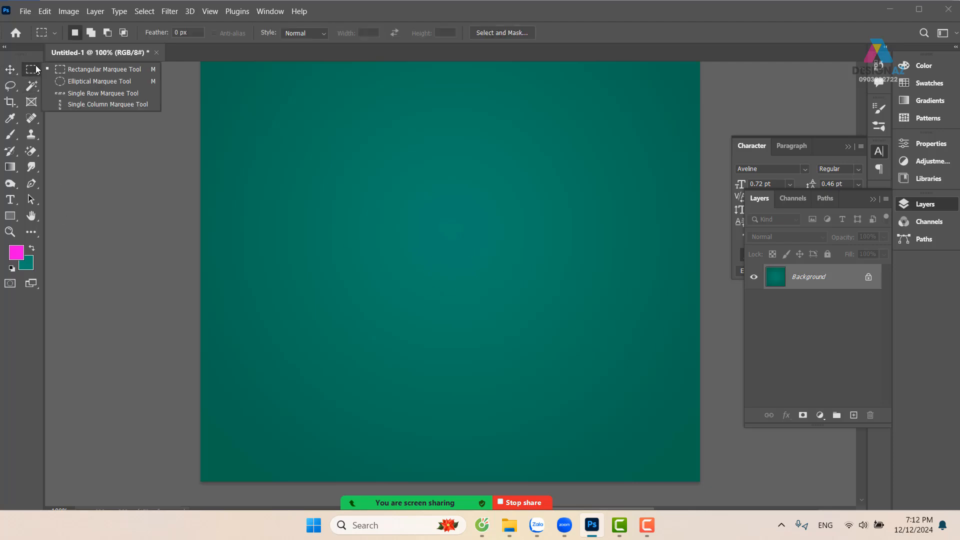
{"action": "left_click", "coordinate": [60, 80]}
{"action": "left_click_drag", "start_coordinate": [371, 198], "coordinate": [512, 284]}
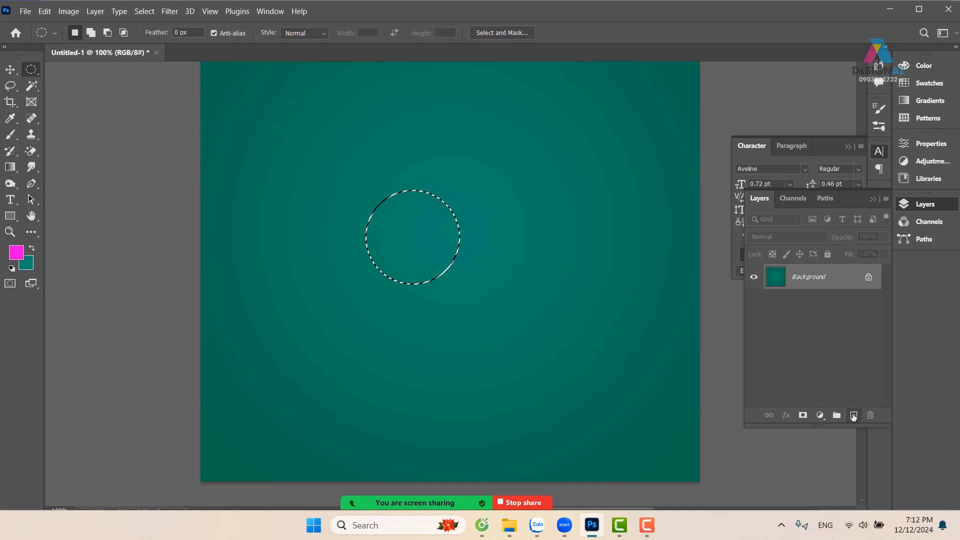
{"action": "left_click", "coordinate": [852, 416]}
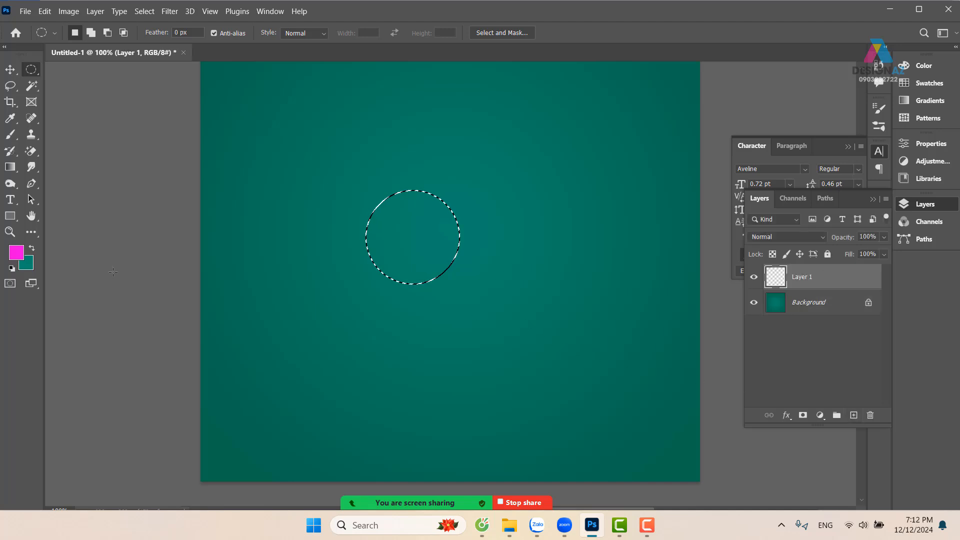
Set the foreground colour to grey 6e6e6e and fill the circular selection with it on Layer 1
{"action": "left_click", "coordinate": [16, 252]}
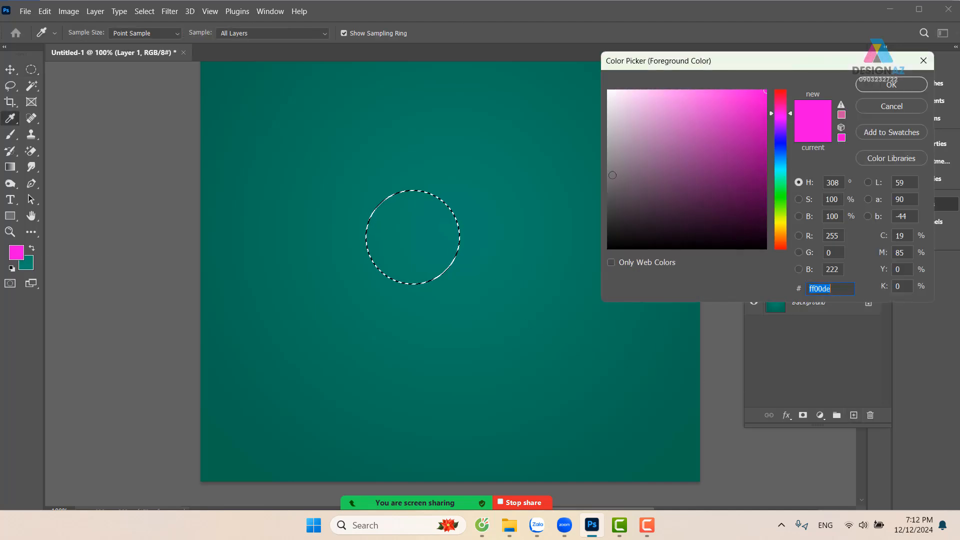
{"action": "left_click", "coordinate": [606, 181]}
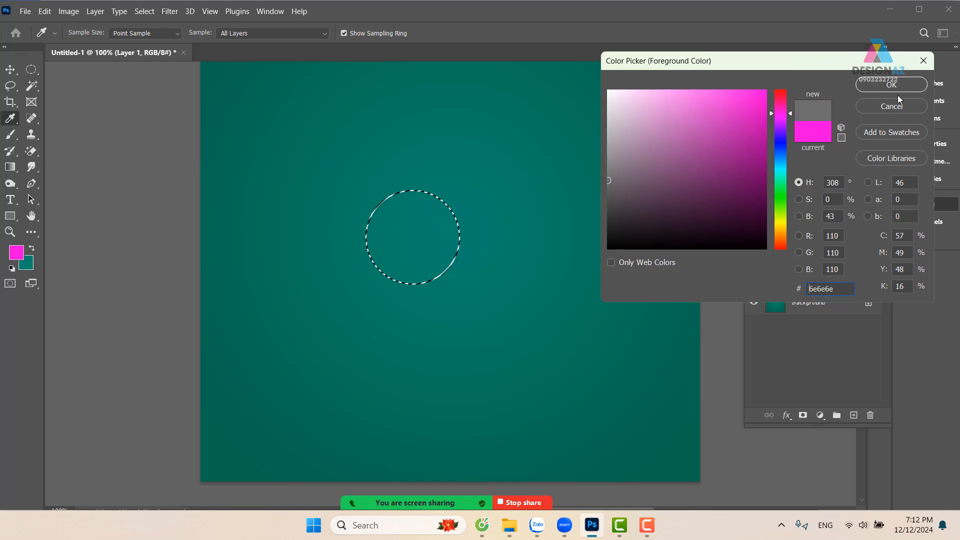
{"action": "left_click", "coordinate": [897, 86]}
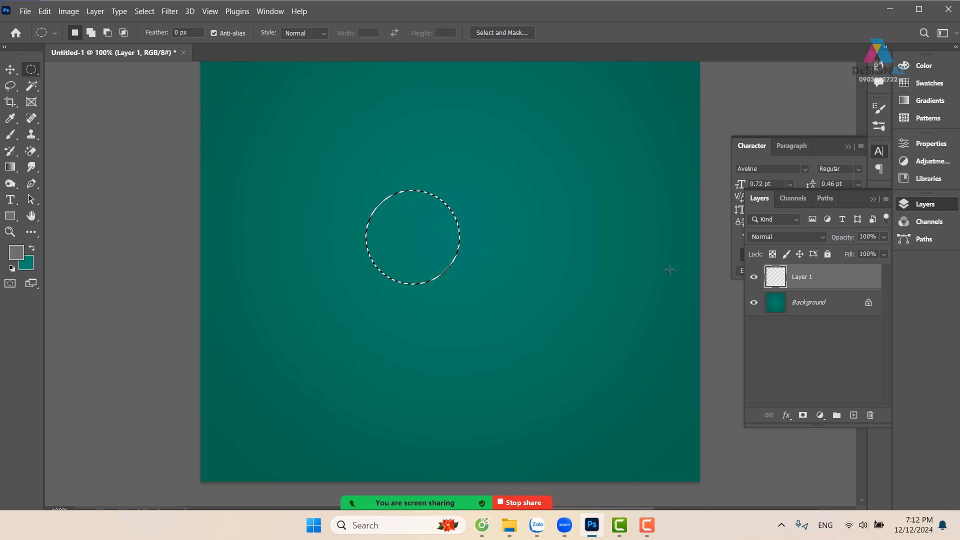
{"action": "key", "text": "alt"}
{"action": "key", "text": "alt+BackSpace"}
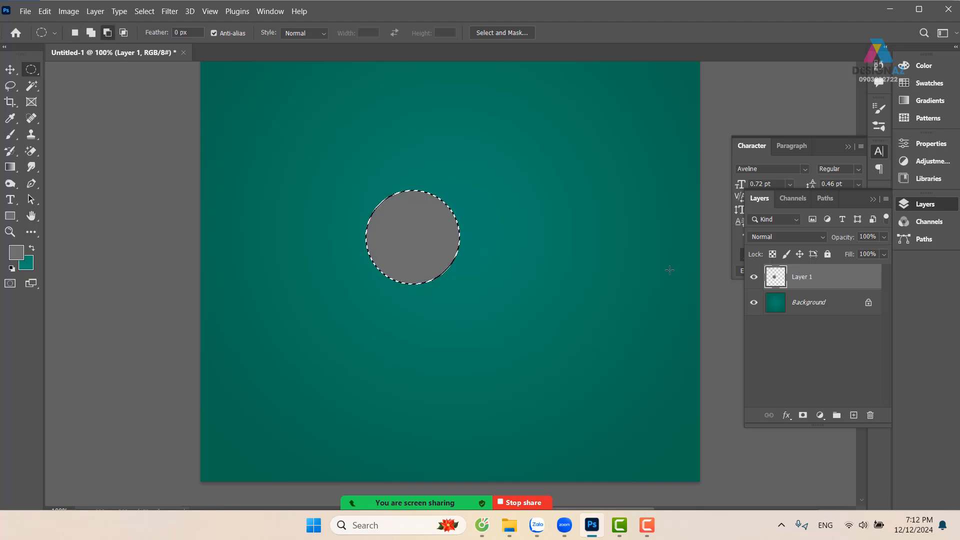
Examine the grey circle at 200% with the Background layer temporarily hidden
{"action": "key", "text": "ctrl+plus"}
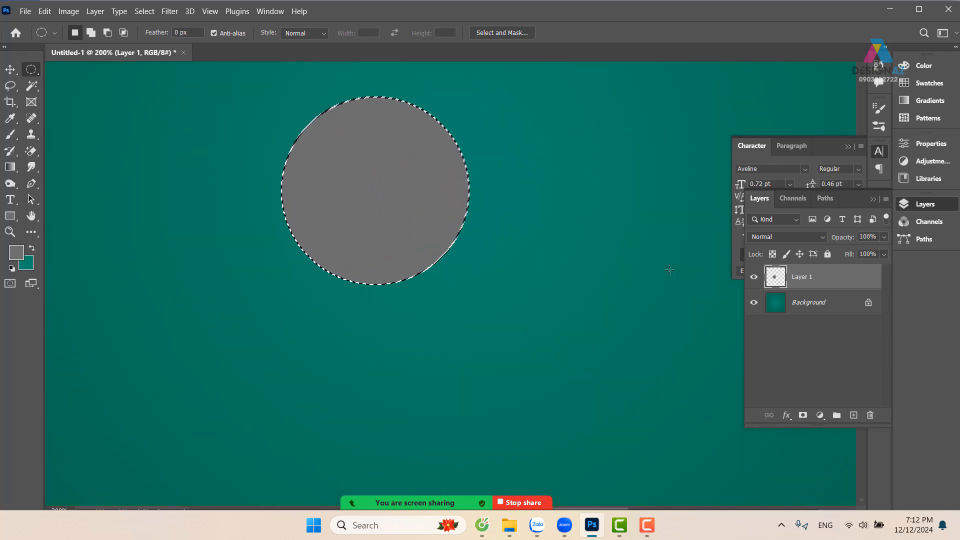
{"action": "left_click", "coordinate": [753, 303]}
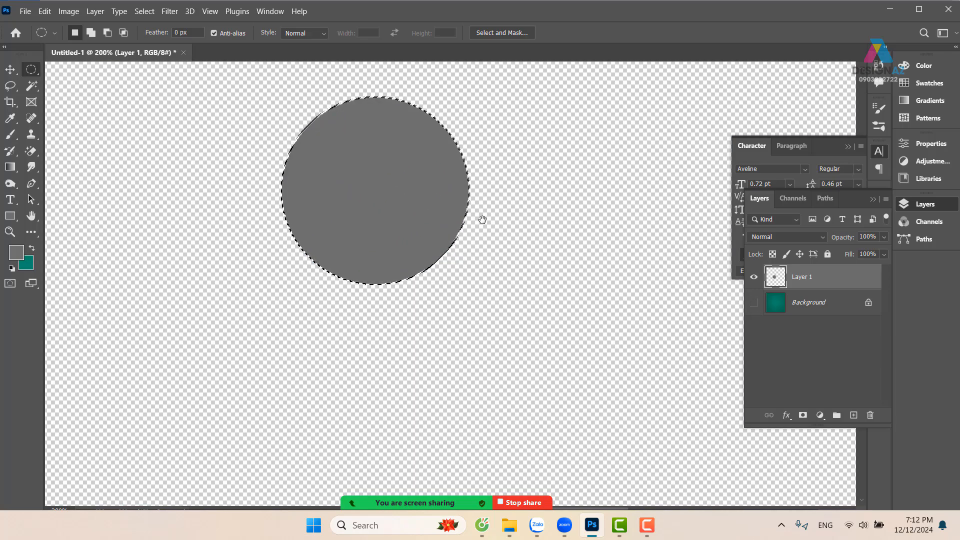
{"action": "left_click_drag", "start_coordinate": [482, 219], "coordinate": [505, 260]}
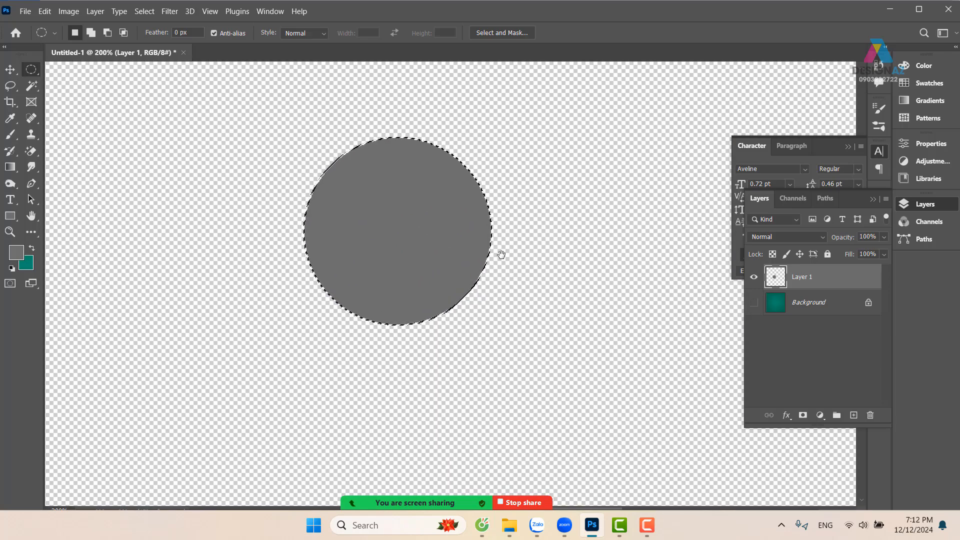
{"action": "left_click", "coordinate": [752, 306]}
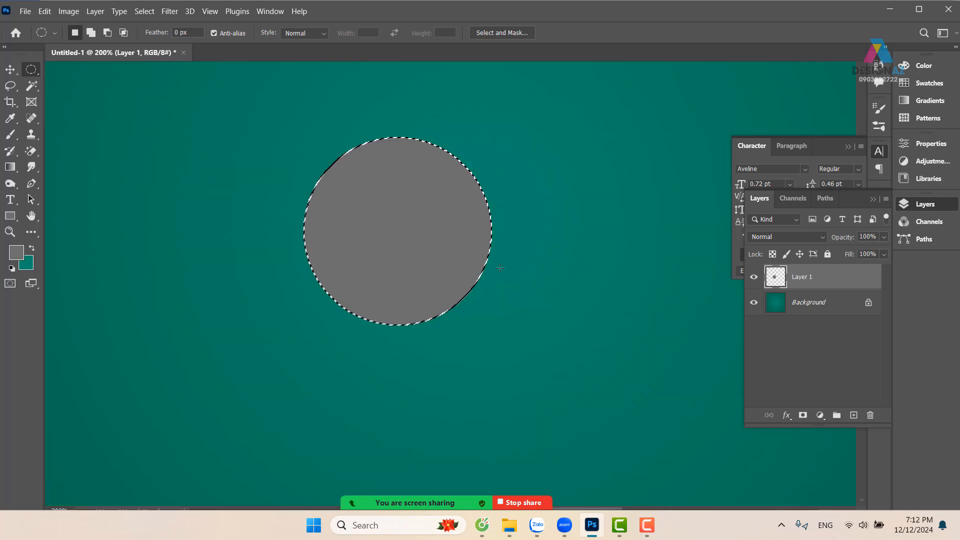
Stroke the circular selection with a 3 px black 000000 outline placed at Center, and deselect it
{"action": "right_click", "coordinate": [483, 225]}
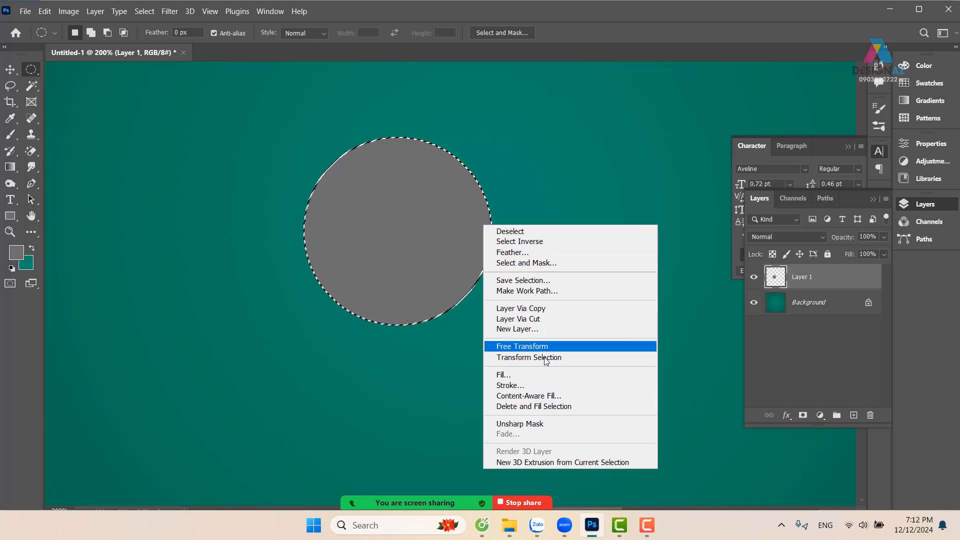
{"action": "left_click", "coordinate": [527, 390]}
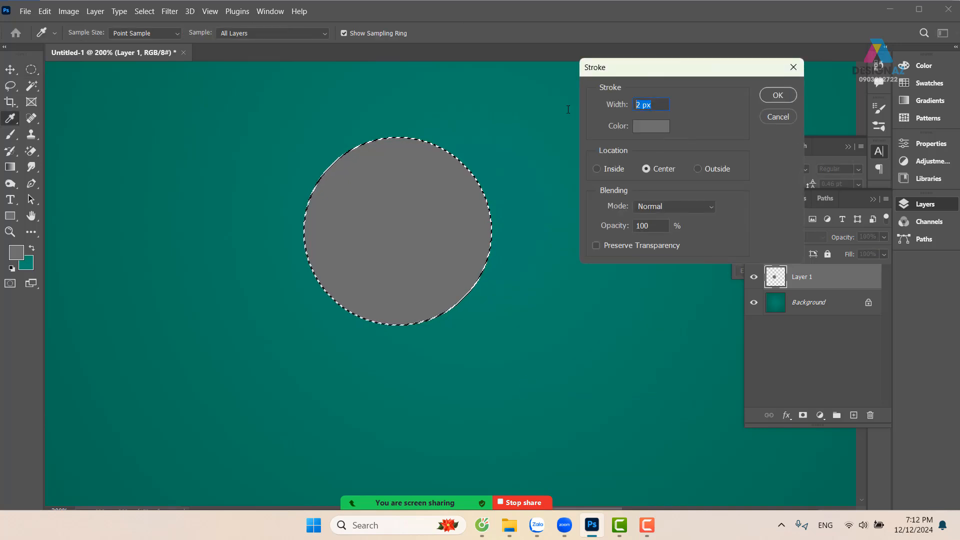
{"action": "type", "text": "3"}
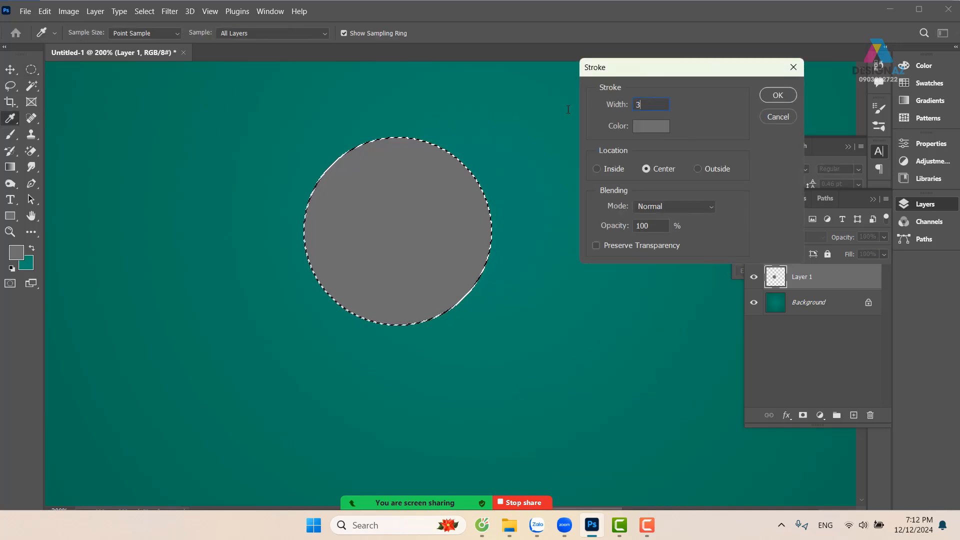
{"action": "left_click", "coordinate": [651, 126]}
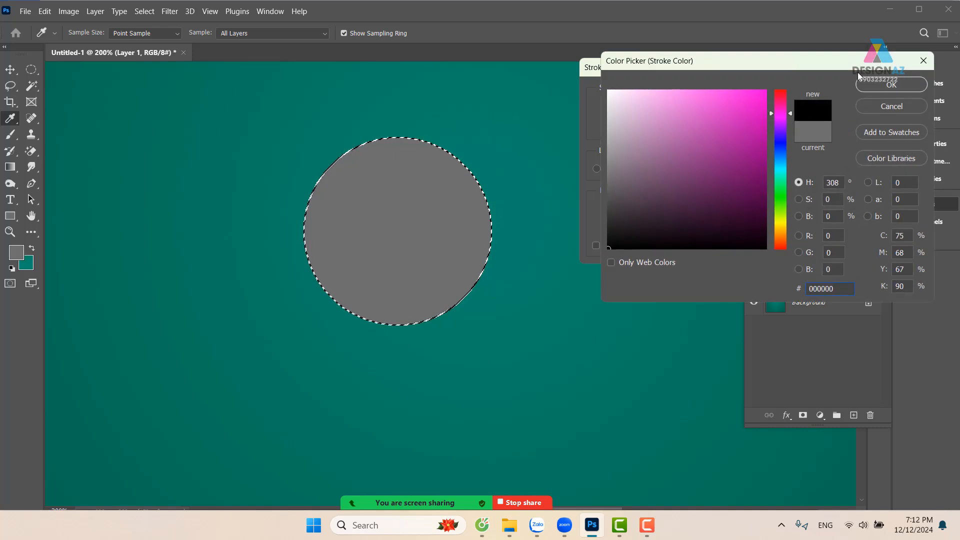
{"action": "left_click", "coordinate": [864, 84]}
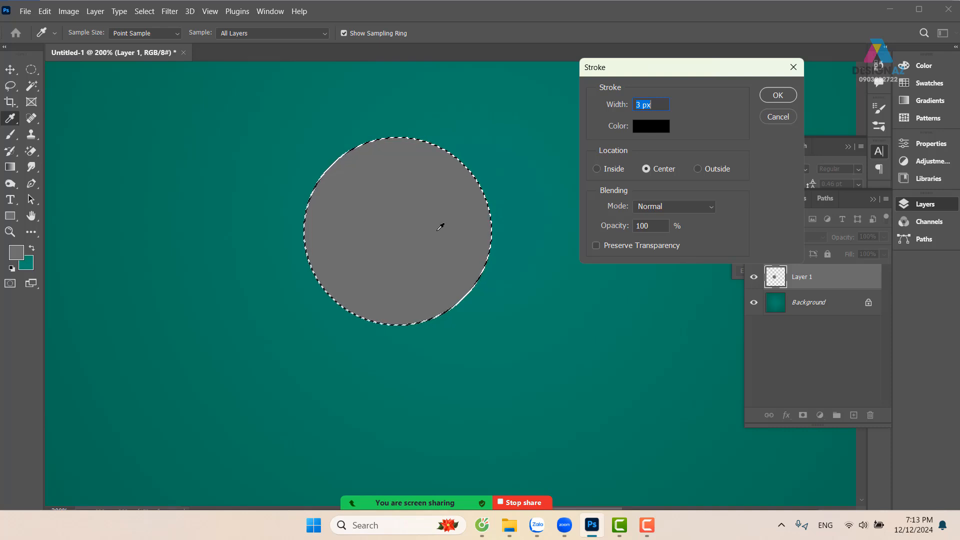
{"action": "left_click", "coordinate": [778, 96]}
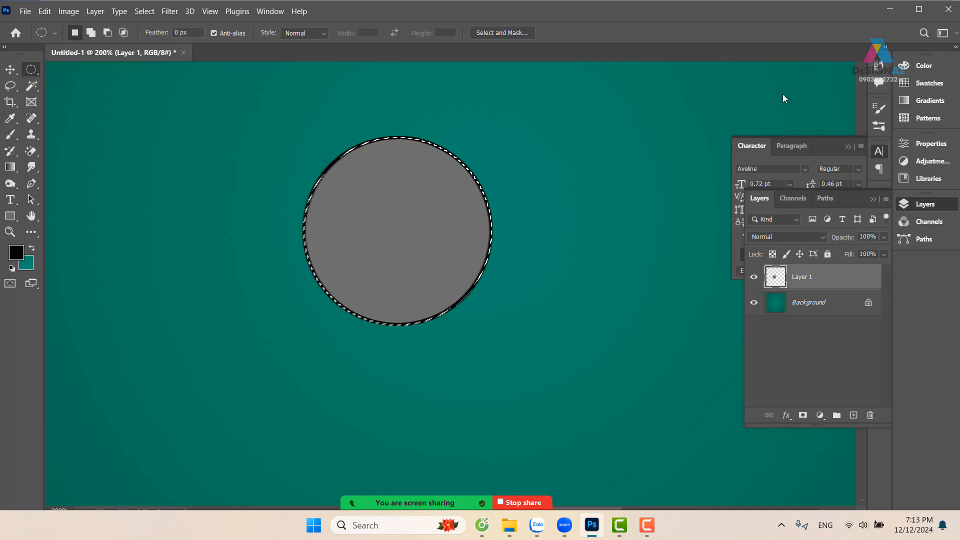
{"action": "key", "text": "v"}
{"action": "key", "text": "ctrl+d"}
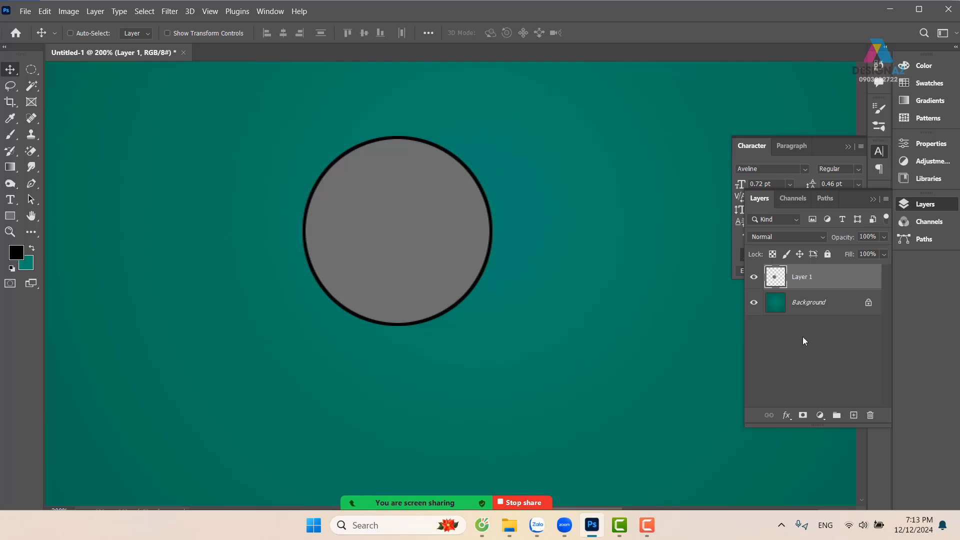
Hide the Background layer, select a rectangle around the outlined grey circle and define it as a brush preset
{"action": "left_click", "coordinate": [754, 302]}
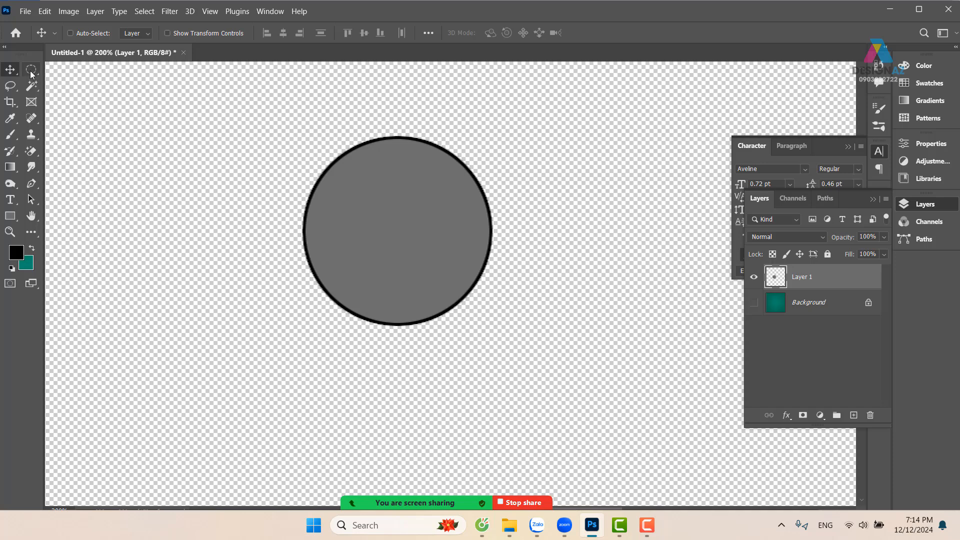
{"action": "left_click_drag", "start_coordinate": [31, 69], "coordinate": [65, 70]}
{"action": "left_click_drag", "start_coordinate": [283, 116], "coordinate": [513, 359]}
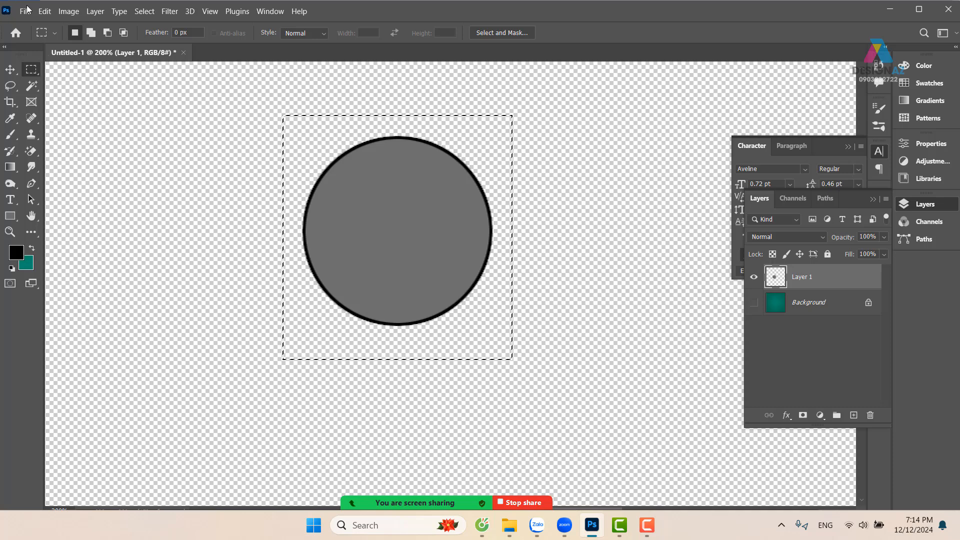
{"action": "left_click", "coordinate": [45, 11]}
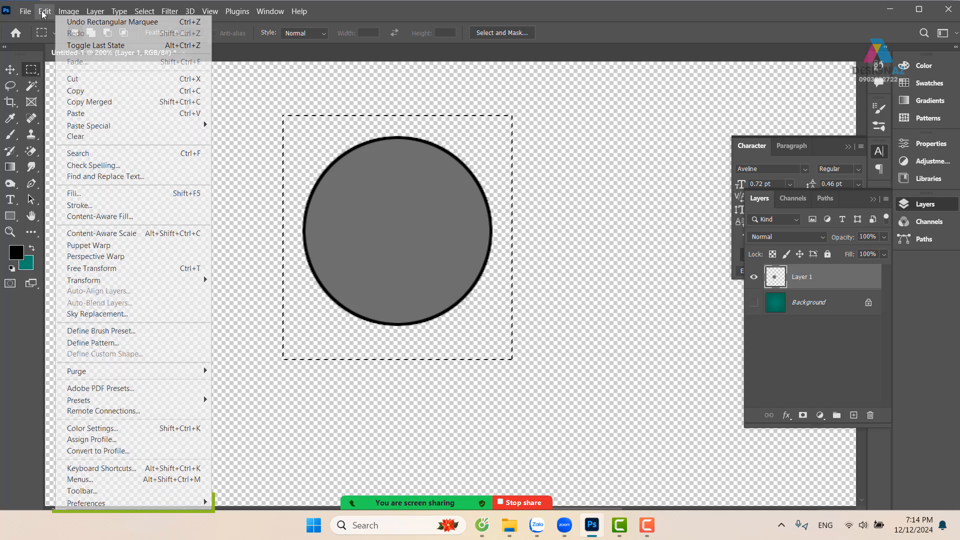
{"action": "left_click", "coordinate": [113, 332]}
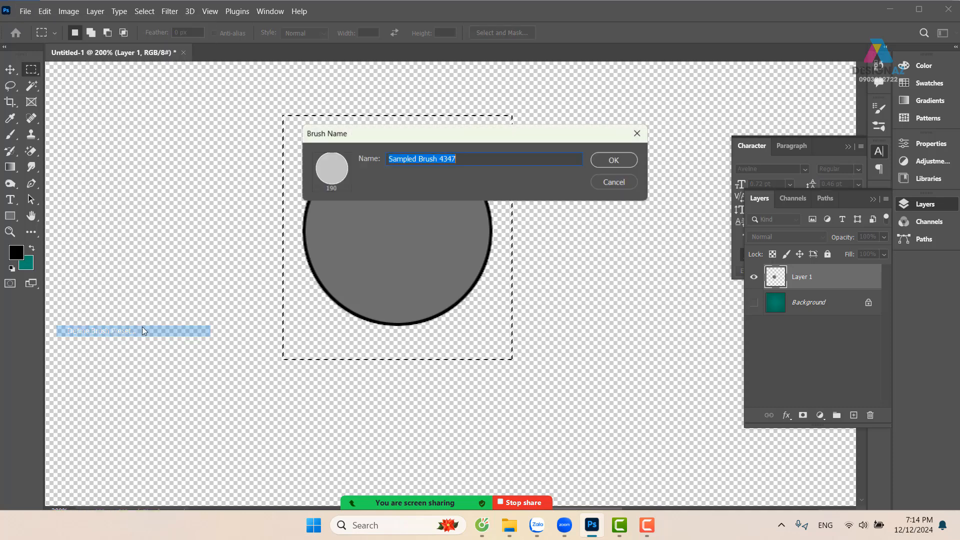
{"action": "left_click", "coordinate": [614, 160]}
Activate the Brush tool, show the Background layer, hide Layer 1, clear the selection and add a new layer
{"action": "key", "text": "b"}
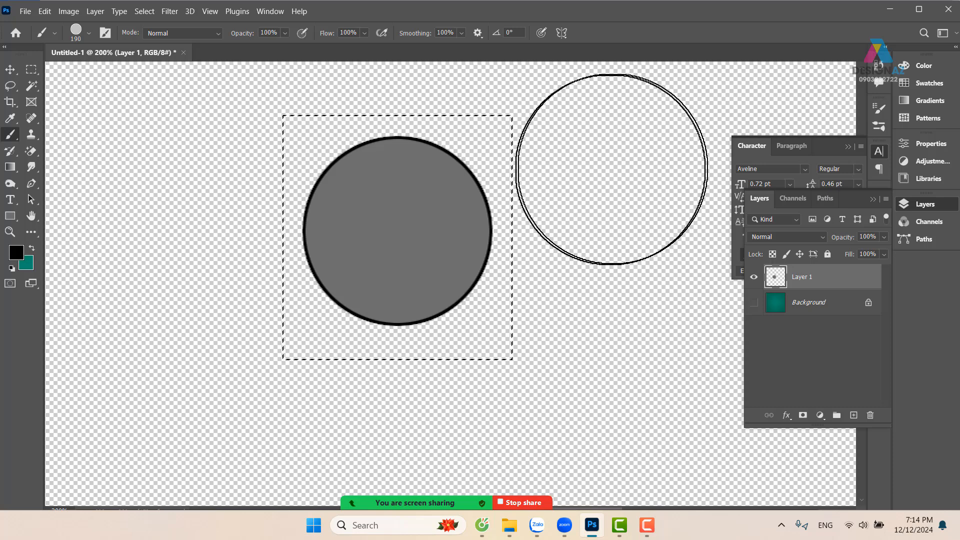
{"action": "left_click", "coordinate": [754, 302]}
{"action": "left_click", "coordinate": [754, 277]}
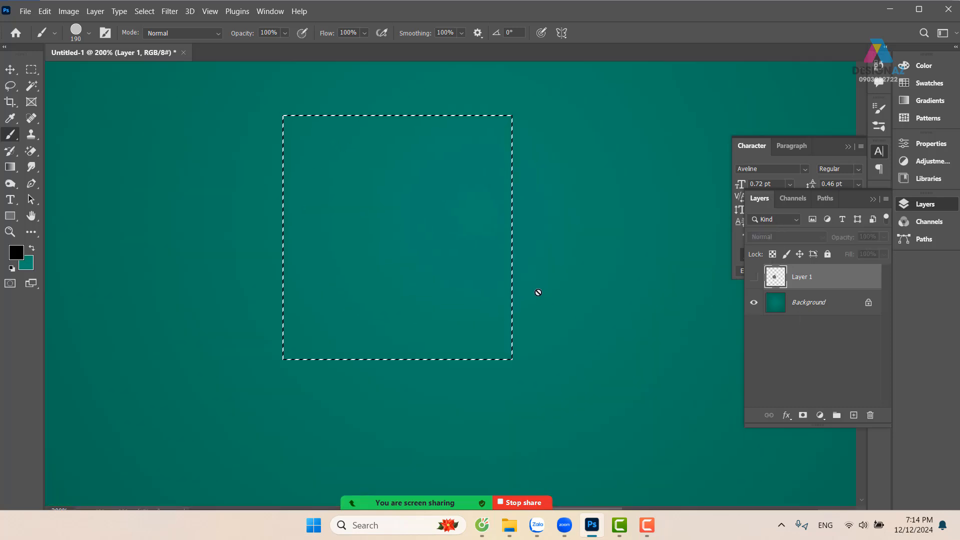
{"action": "key", "text": "ctrl+d"}
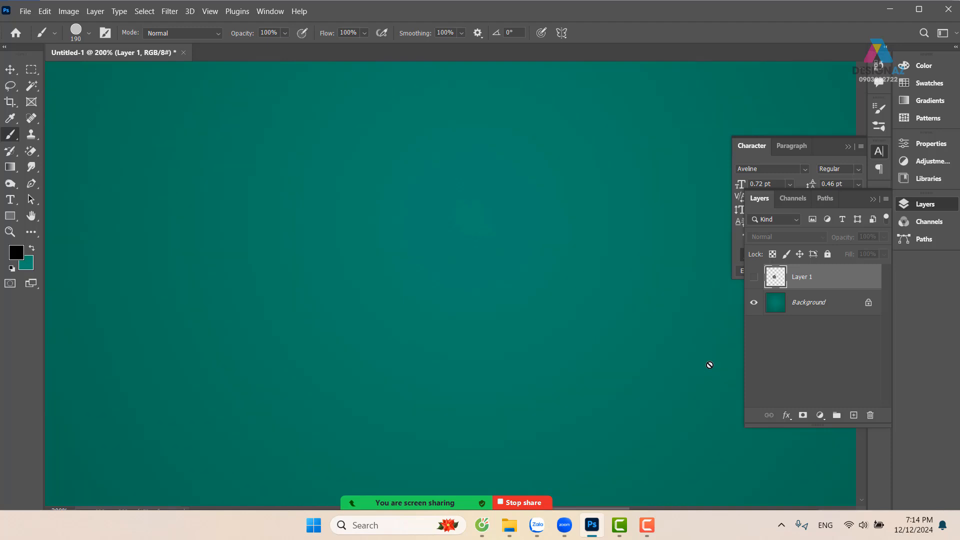
{"action": "key", "text": "ctrl+minus"}
{"action": "left_click", "coordinate": [854, 416]}
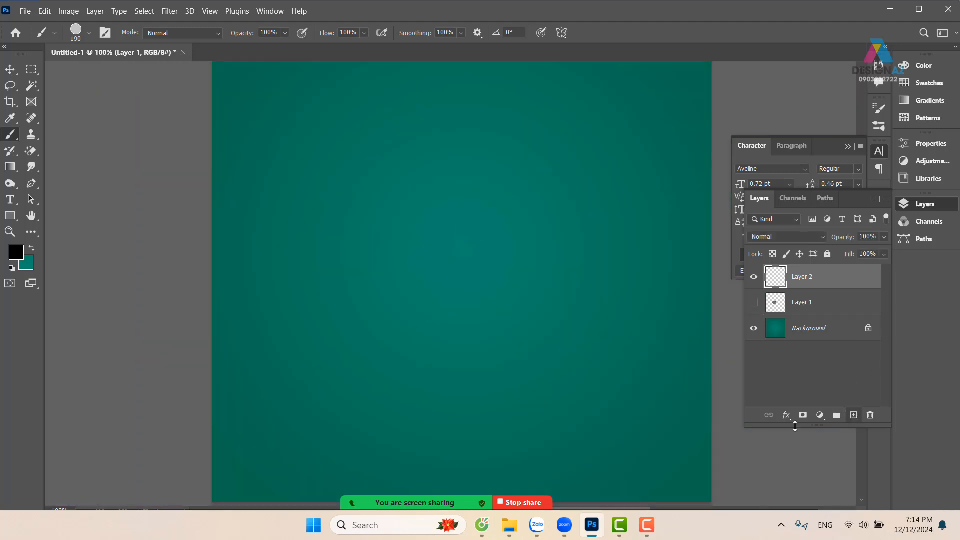
Set the foreground color to orange ff8400 and return to the Brush tool
{"action": "left_click", "coordinate": [18, 254]}
{"action": "left_click_drag", "start_coordinate": [784, 209], "coordinate": [783, 239]}
{"action": "left_click_drag", "start_coordinate": [732, 105], "coordinate": [775, 75]}
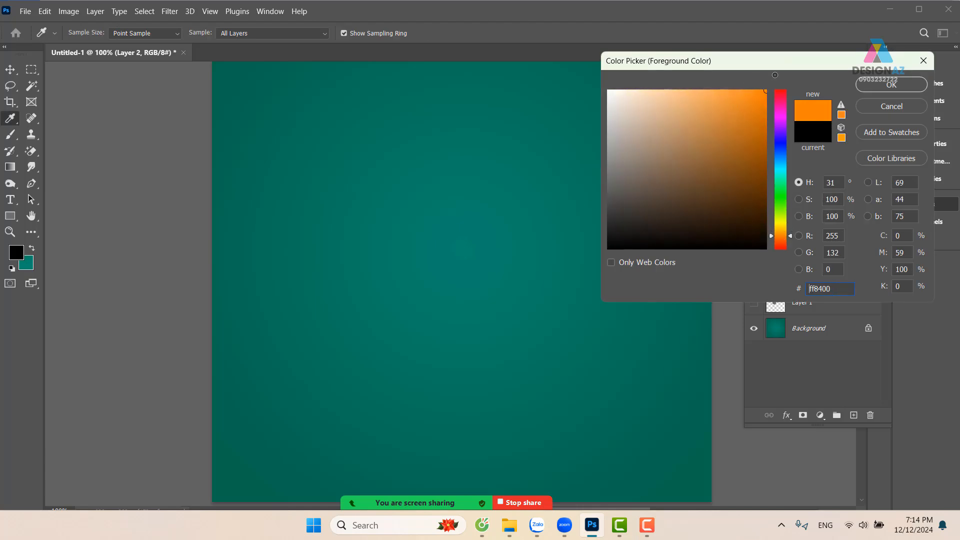
{"action": "left_click", "coordinate": [888, 82]}
{"action": "key", "text": "b"}
Stamp a cluster of orange circles across the canvas on Layer 2, letting several of them overlap
{"action": "left_click", "coordinate": [310, 312]}
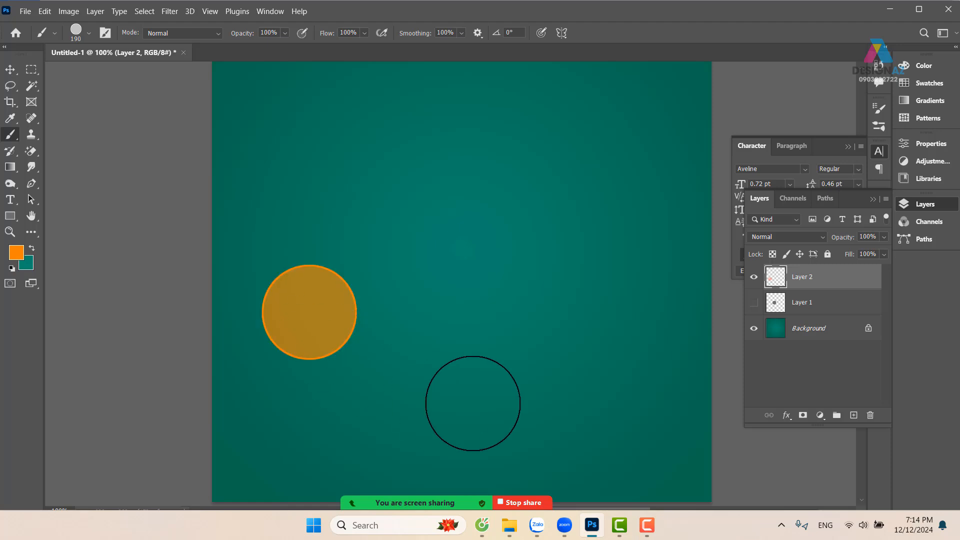
{"action": "left_click", "coordinate": [374, 289]}
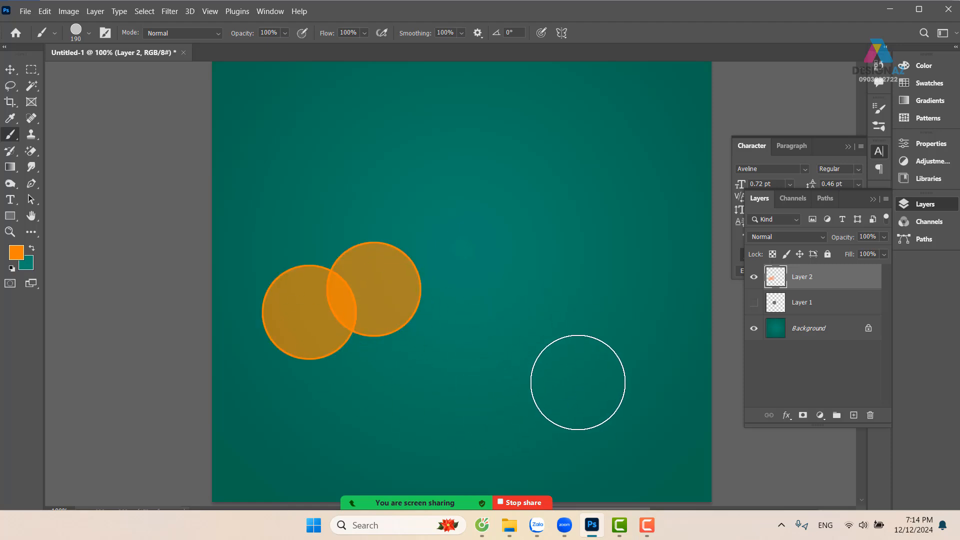
{"action": "key", "text": "ctrl+plus"}
{"action": "key", "text": "ctrl+minus"}
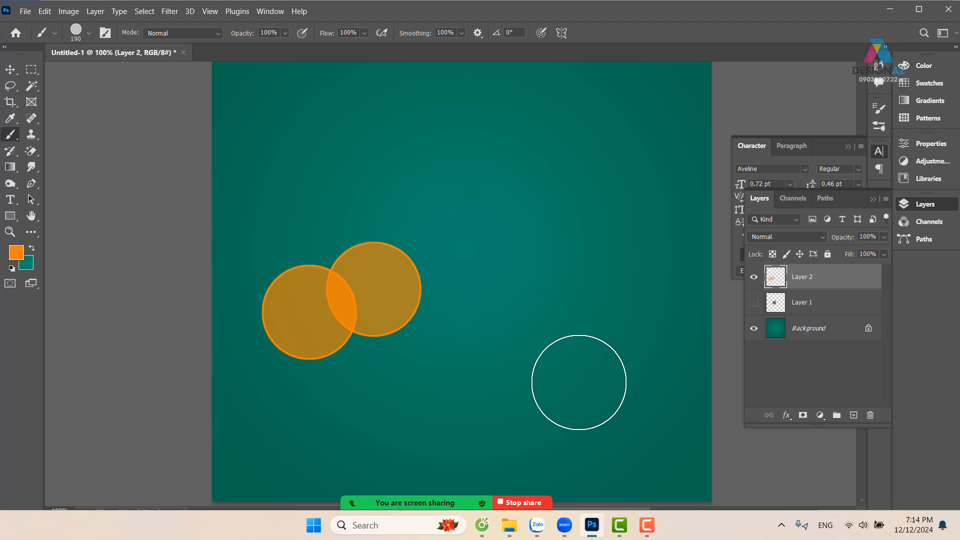
{"action": "left_click", "coordinate": [439, 294]}
{"action": "left_click", "coordinate": [413, 225]}
{"action": "left_click", "coordinate": [350, 188]}
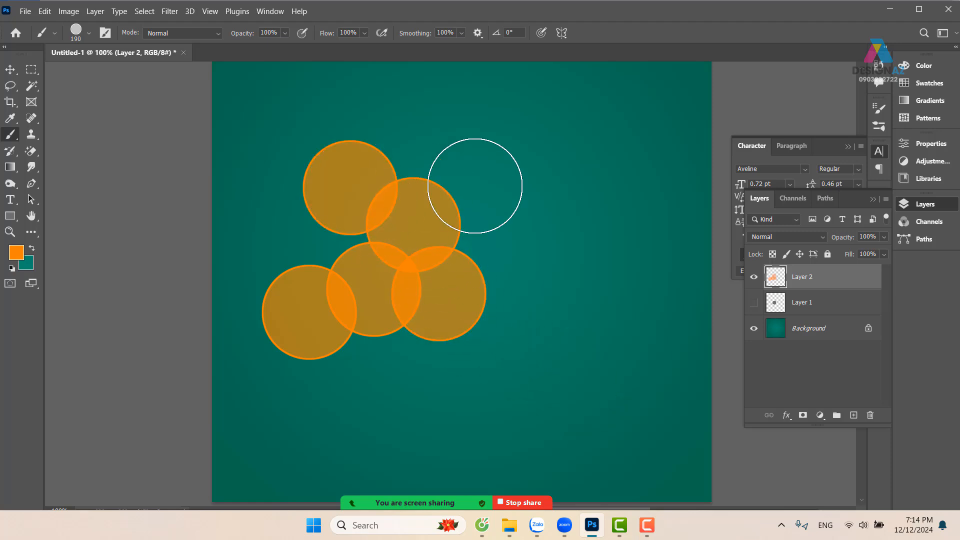
{"action": "left_click", "coordinate": [513, 186]}
{"action": "left_click", "coordinate": [578, 288]}
{"action": "left_click", "coordinate": [516, 343]}
{"action": "left_click", "coordinate": [418, 353]}
{"action": "left_click", "coordinate": [231, 401]}
{"action": "left_click", "coordinate": [270, 283]}
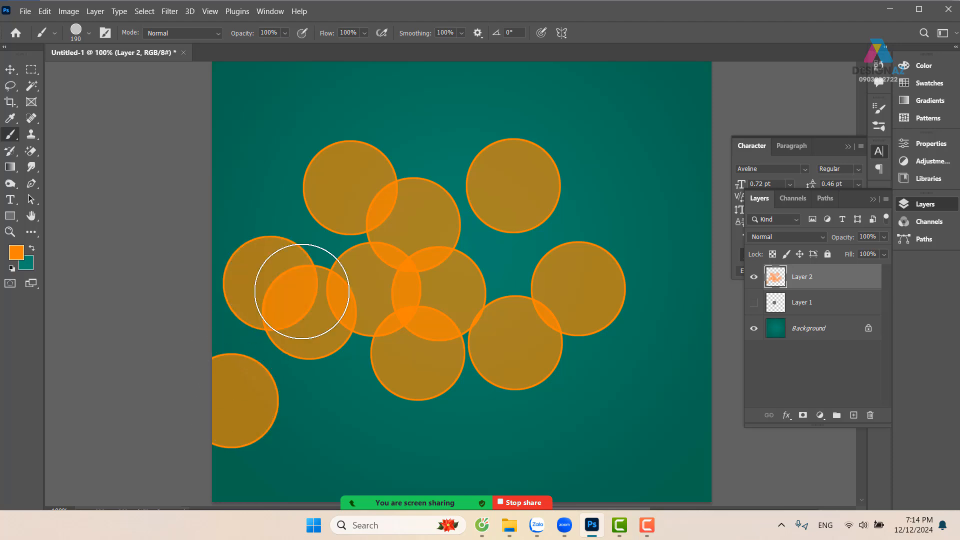
{"action": "left_click", "coordinate": [458, 303]}
{"action": "left_click", "coordinate": [602, 218]}
{"action": "left_click", "coordinate": [636, 202]}
Undo all the orange circle stamps on Layer 2
{"action": "key", "text": "ctrl+z"}
{"action": "key", "text": "ctrl+z"}
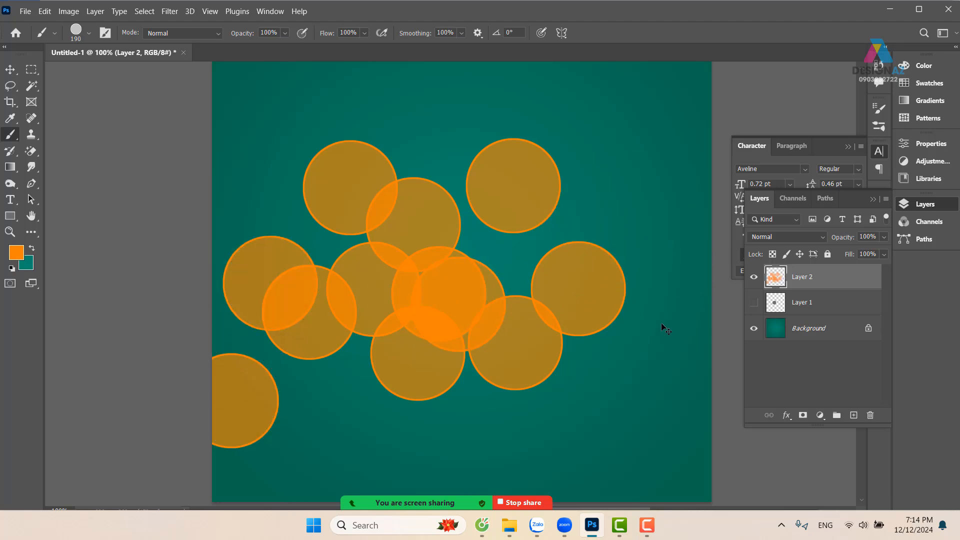
{"action": "key", "text": "ctrl+z"}
{"action": "key", "text": "ctrl+z"}
{"action": "key", "text": "ctrl+z"}
{"action": "key", "text": "ctrl+z"}
{"action": "key", "text": "ctrl+z"}
{"action": "key", "text": "ctrl+z"}
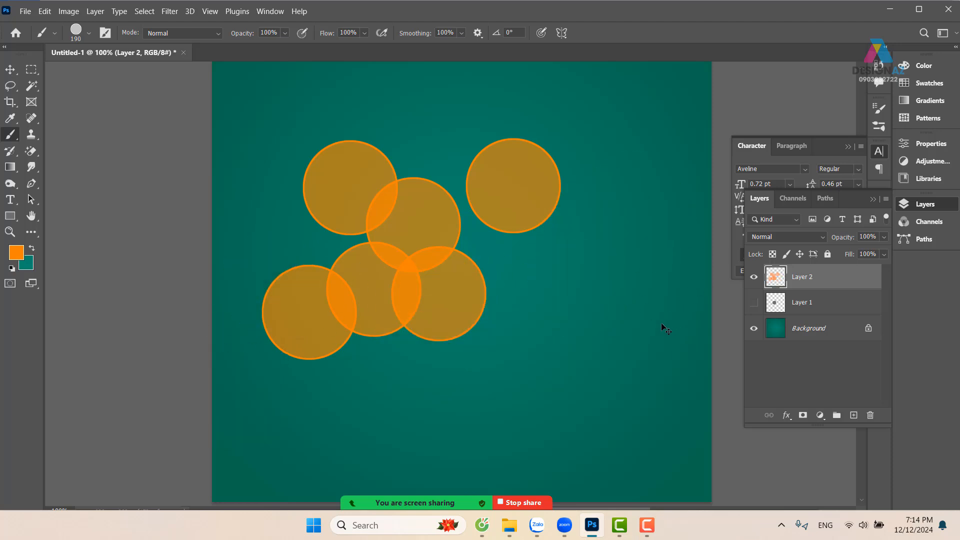
{"action": "key", "text": "ctrl+z"}
{"action": "key", "text": "ctrl+z"}
{"action": "key", "text": "ctrl+z"}
{"action": "key", "text": "ctrl+z"}
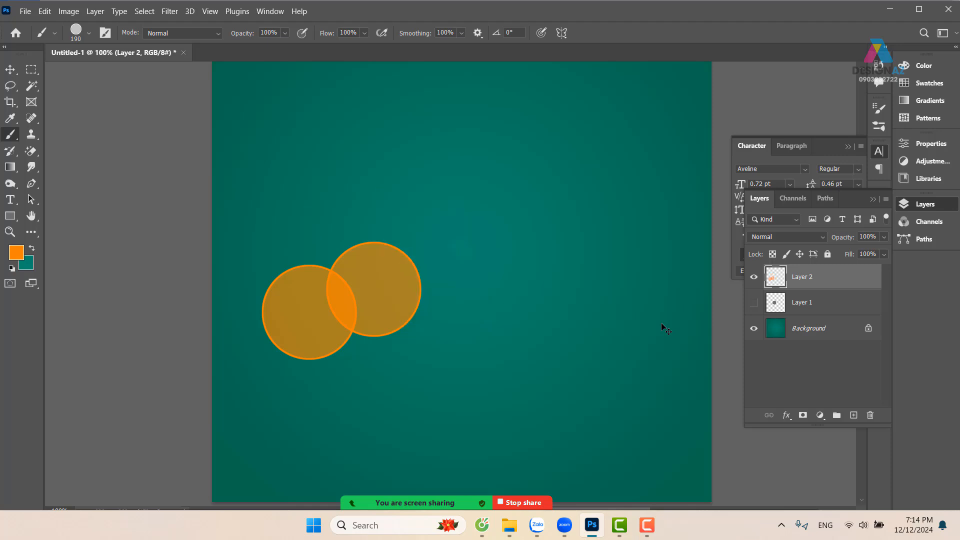
{"action": "key", "text": "ctrl+z"}
{"action": "key", "text": "ctrl+z"}
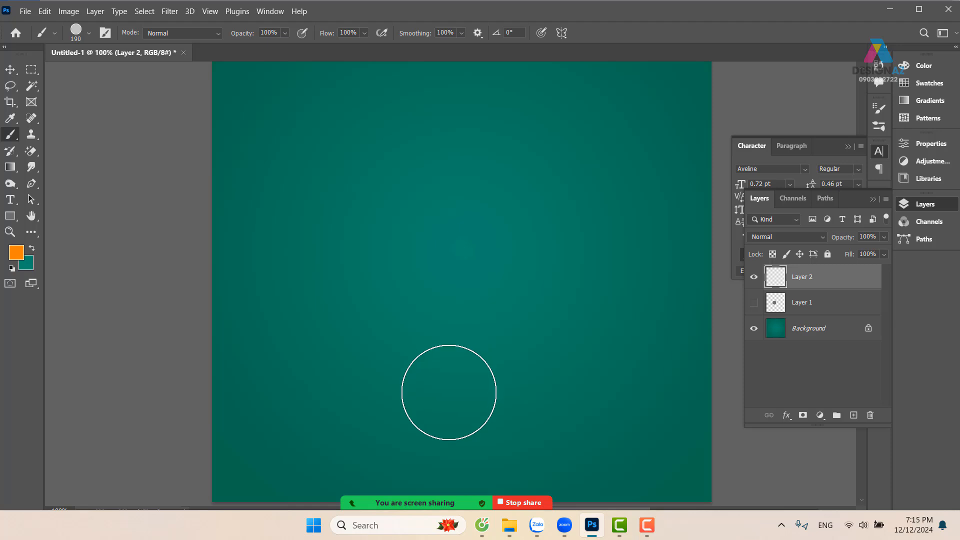
Set the brush spacing to 145% and enable Shape Dynamics with a size jitter of 100%
{"action": "key", "text": "F5"}
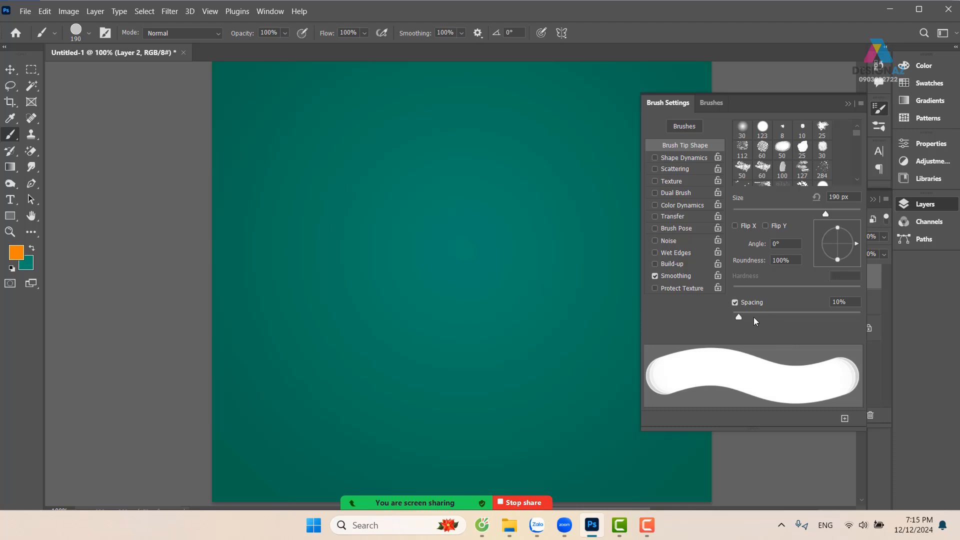
{"action": "left_click_drag", "start_coordinate": [740, 315], "coordinate": [811, 316]}
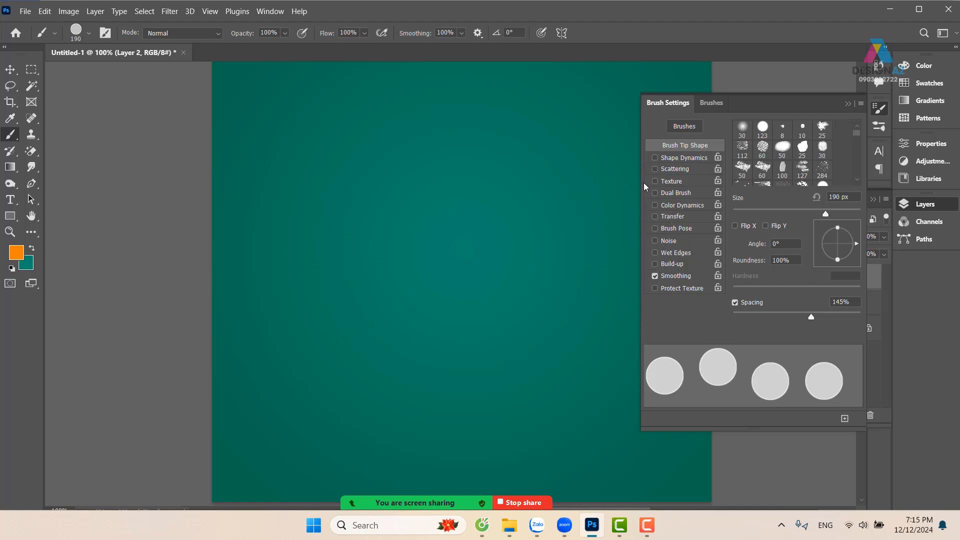
{"action": "left_click", "coordinate": [685, 158]}
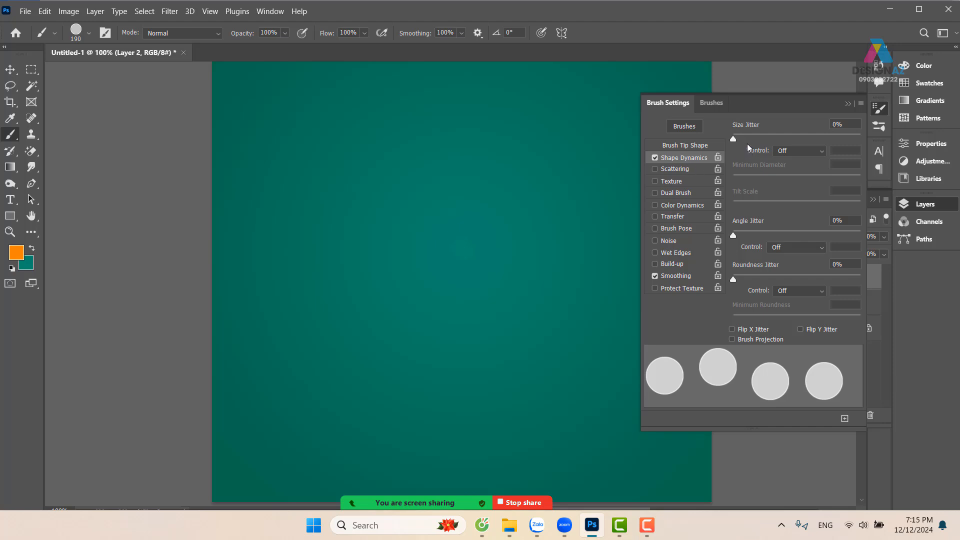
{"action": "left_click_drag", "start_coordinate": [733, 140], "coordinate": [882, 143]}
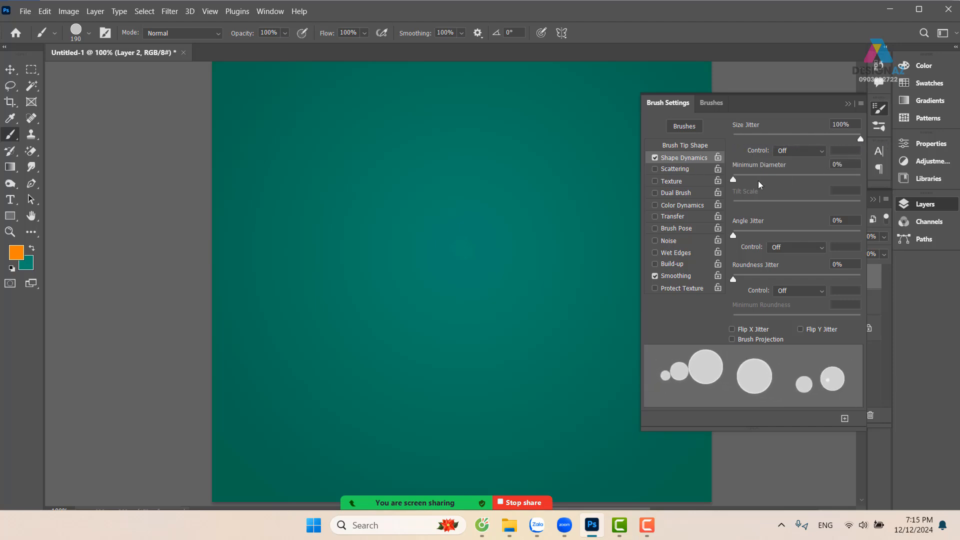
Enable Scattering at 147% and Transfer with an opacity jitter of 72%, and collapse the brush settings
{"action": "left_click", "coordinate": [691, 169]}
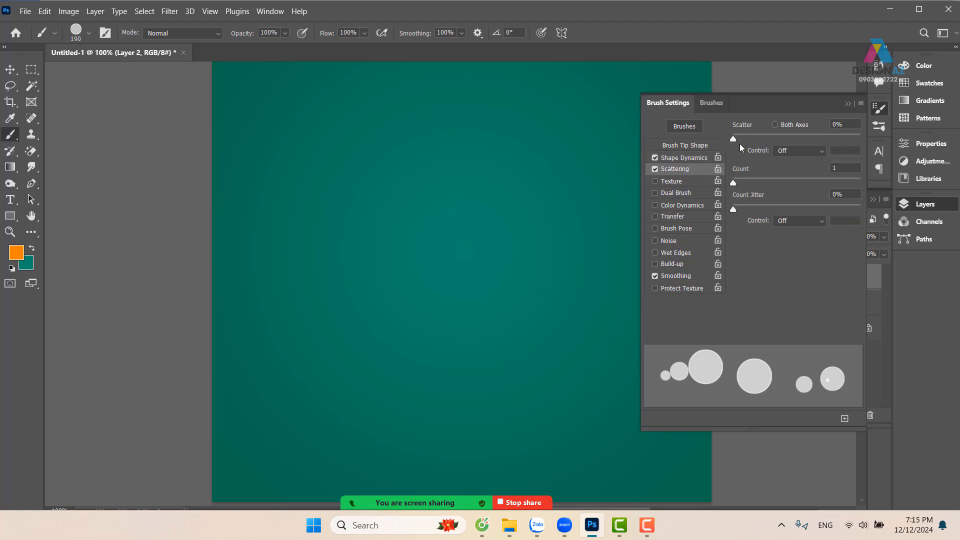
{"action": "mouse_move", "coordinate": [740, 142]}
{"action": "left_mouse_down"}
{"action": "mouse_move", "coordinate": [774, 142]}
{"action": "mouse_move", "coordinate": [752, 144]}
{"action": "left_mouse_up"}
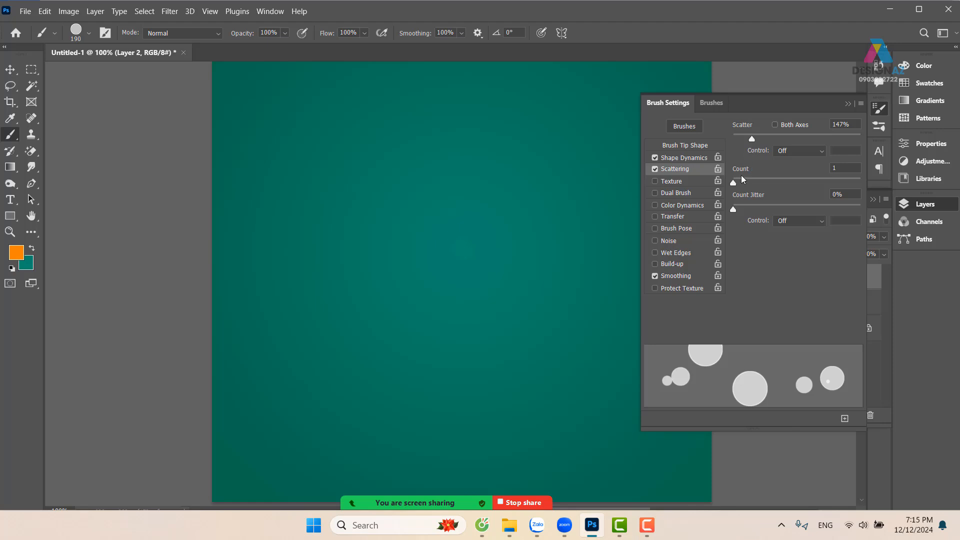
{"action": "left_click", "coordinate": [694, 221]}
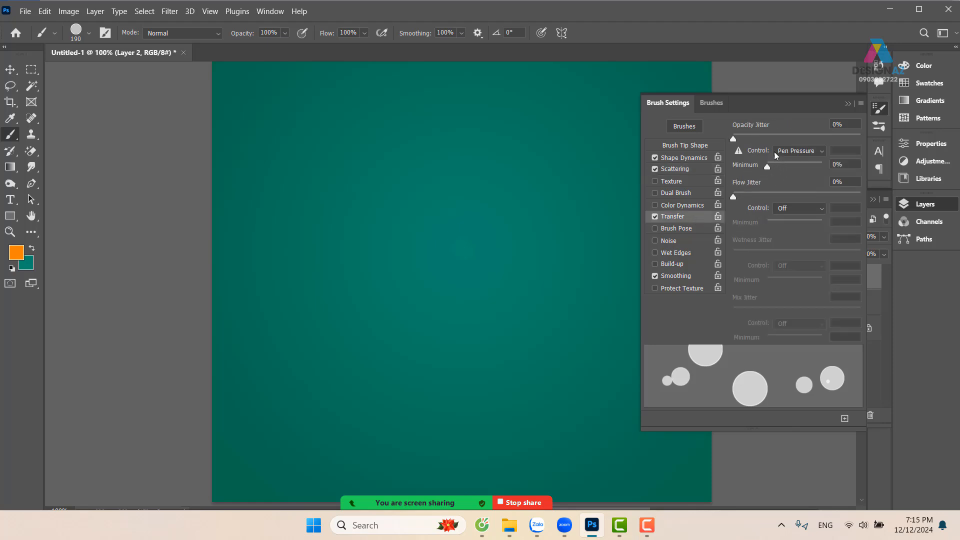
{"action": "mouse_move", "coordinate": [734, 139]}
{"action": "left_mouse_down"}
{"action": "mouse_move", "coordinate": [845, 136]}
{"action": "mouse_move", "coordinate": [827, 136]}
{"action": "left_mouse_up"}
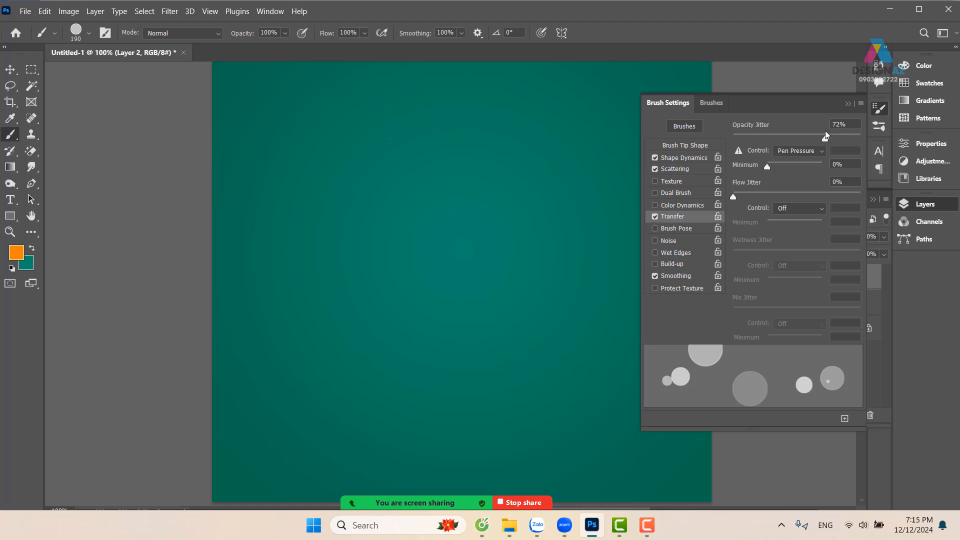
{"action": "left_click", "coordinate": [848, 104]}
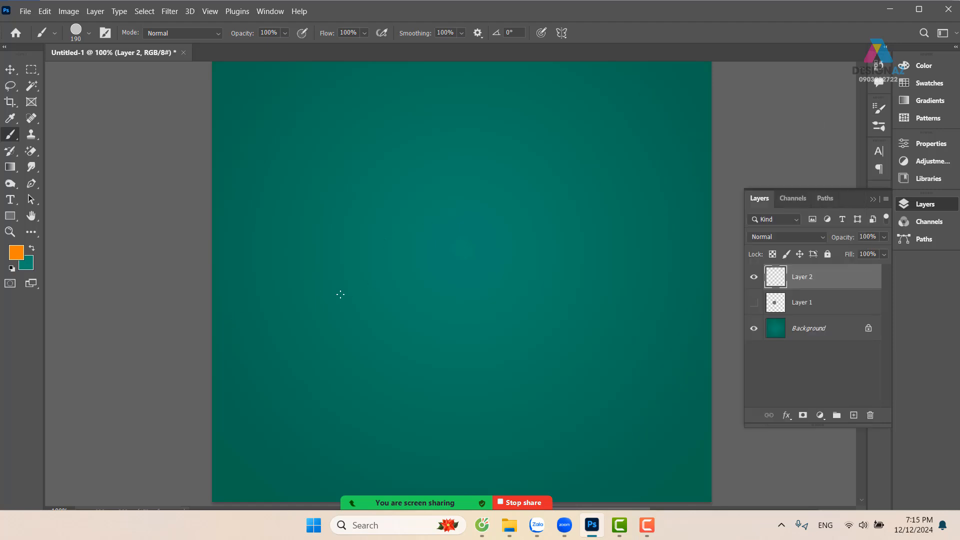
Try a scattered orange brush stroke rising diagonally across the canvas and undo it
{"action": "mouse_move", "coordinate": [212, 346]}
{"action": "left_mouse_down"}
{"action": "mouse_move", "coordinate": [349, 272]}
{"action": "mouse_move", "coordinate": [495, 302]}
{"action": "mouse_move", "coordinate": [630, 274]}
{"action": "mouse_move", "coordinate": [713, 169]}
{"action": "mouse_move", "coordinate": [690, 220]}
{"action": "left_mouse_up"}
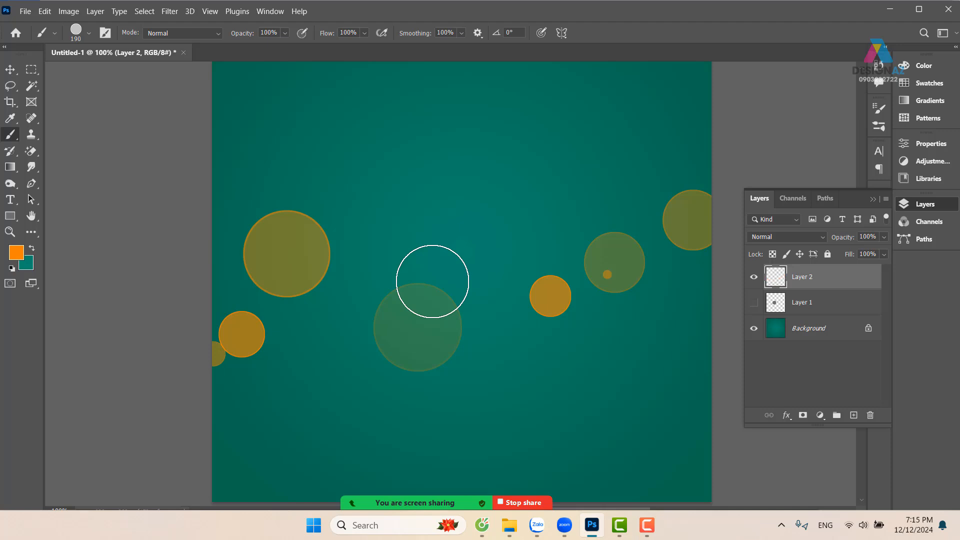
{"action": "key", "text": "ctrl+z"}
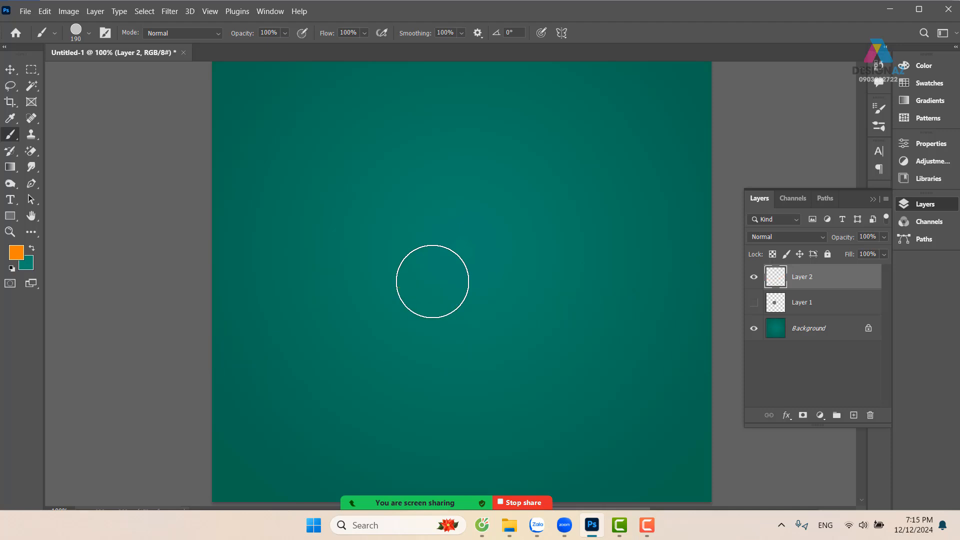
Set the foreground color to white ffffff and try one scattered stroke across the canvas, undoing the stroke
{"action": "left_click", "coordinate": [22, 257]}
{"action": "type", "text": "ffffff"}
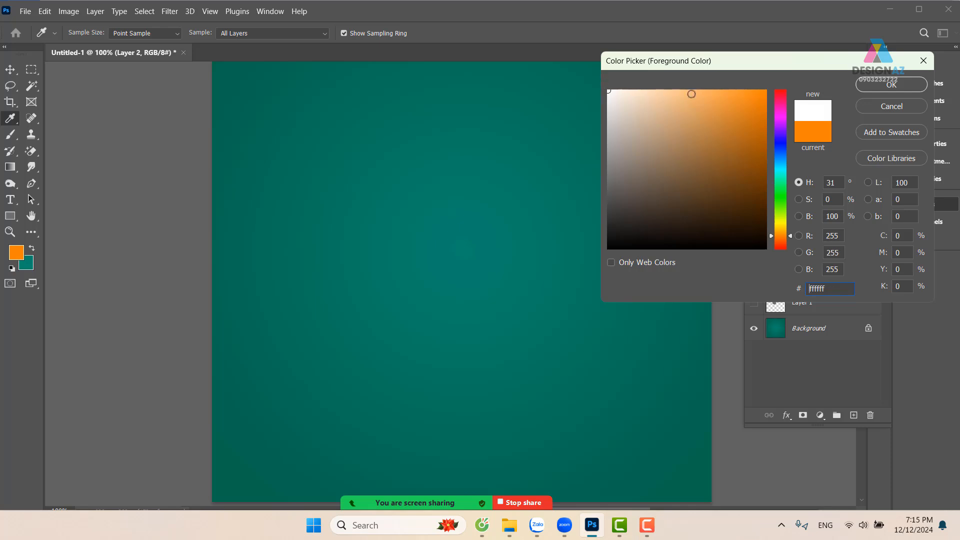
{"action": "left_click", "coordinate": [891, 86]}
{"action": "mouse_move", "coordinate": [242, 306]}
{"action": "left_mouse_down"}
{"action": "mouse_move", "coordinate": [469, 249]}
{"action": "mouse_move", "coordinate": [637, 219]}
{"action": "mouse_move", "coordinate": [745, 139]}
{"action": "left_mouse_up"}
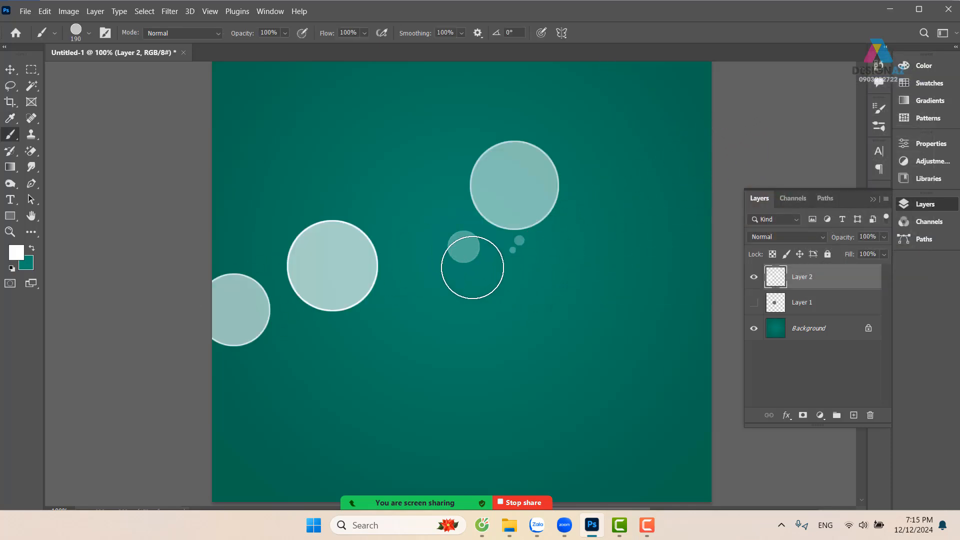
{"action": "key", "text": "ctrl+z"}
Reduce the brush to 86 px and paint an S-shaped trail of white circles mid-canvas, undoing a first diagonal try
{"action": "left_click_drag", "start_coordinate": [372, 216], "coordinate": [335, 231]}
{"action": "mouse_move", "coordinate": [235, 299]}
{"action": "left_mouse_down"}
{"action": "mouse_move", "coordinate": [566, 283]}
{"action": "mouse_move", "coordinate": [669, 145]}
{"action": "mouse_move", "coordinate": [824, 105]}
{"action": "left_mouse_up"}
{"action": "left_click_drag", "start_coordinate": [530, 228], "coordinate": [508, 284]}
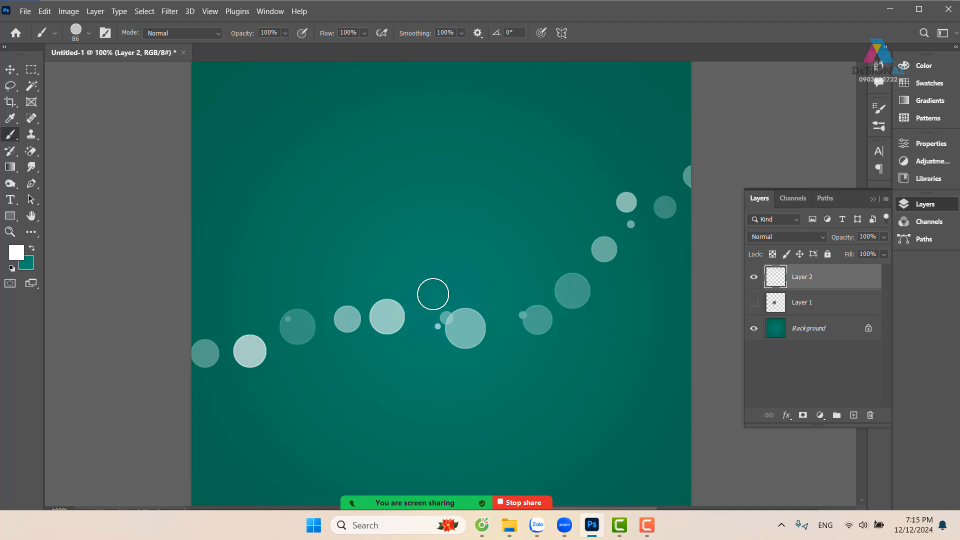
{"action": "key", "text": "ctrl+z"}
{"action": "mouse_move", "coordinate": [442, 217]}
{"action": "left_mouse_down"}
{"action": "mouse_move", "coordinate": [366, 317]}
{"action": "mouse_move", "coordinate": [592, 342]}
{"action": "mouse_move", "coordinate": [452, 416]}
{"action": "mouse_move", "coordinate": [261, 405]}
{"action": "mouse_move", "coordinate": [369, 392]}
{"action": "left_mouse_up"}
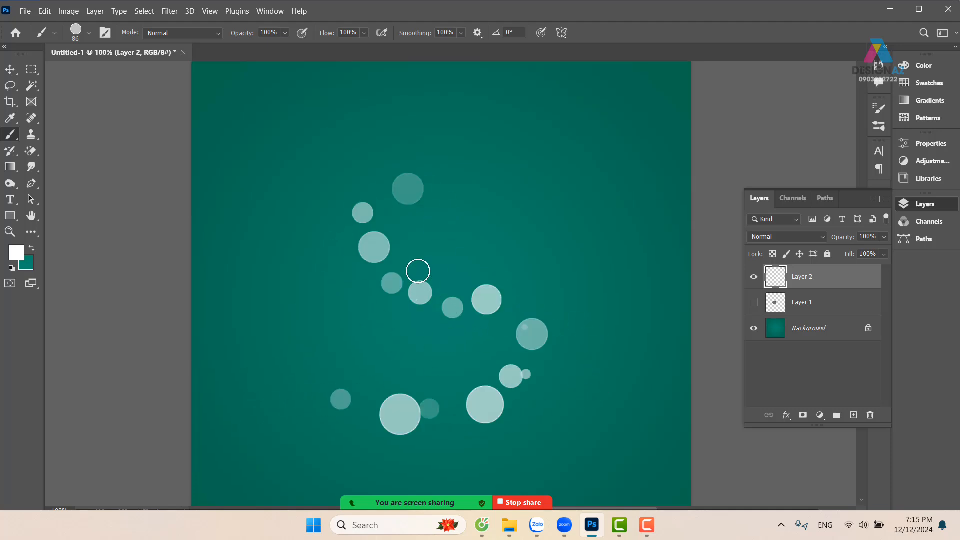
Reduce the brush to 19 px and try a long looping trail of small circles around the S shape, undoing it
{"action": "key", "text": "ctrl+plus"}
{"action": "key", "text": "ctrl+plus"}
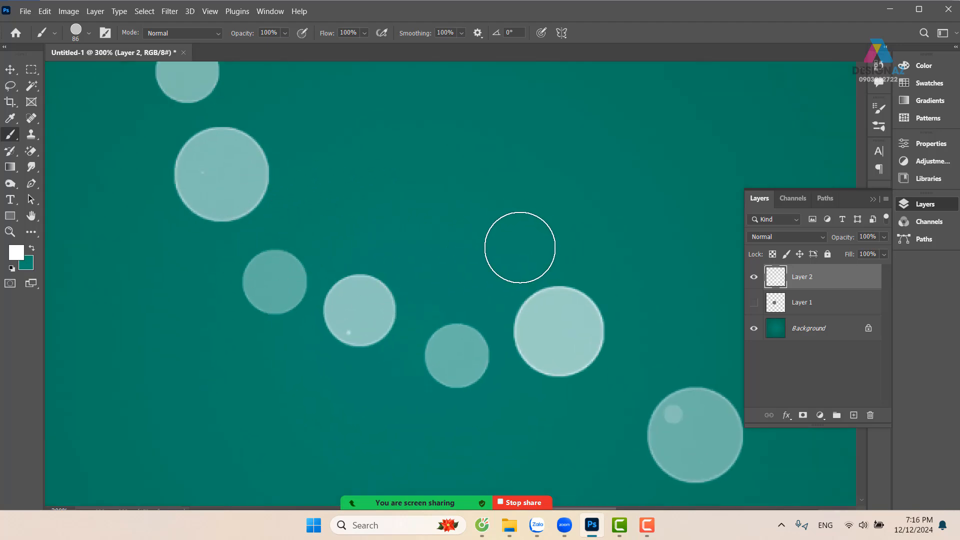
{"action": "key", "text": "ctrl+minus"}
{"action": "key", "text": "ctrl+minus"}
{"action": "key", "text": "ctrl+minus"}
{"action": "key", "text": "ctrl+minus"}
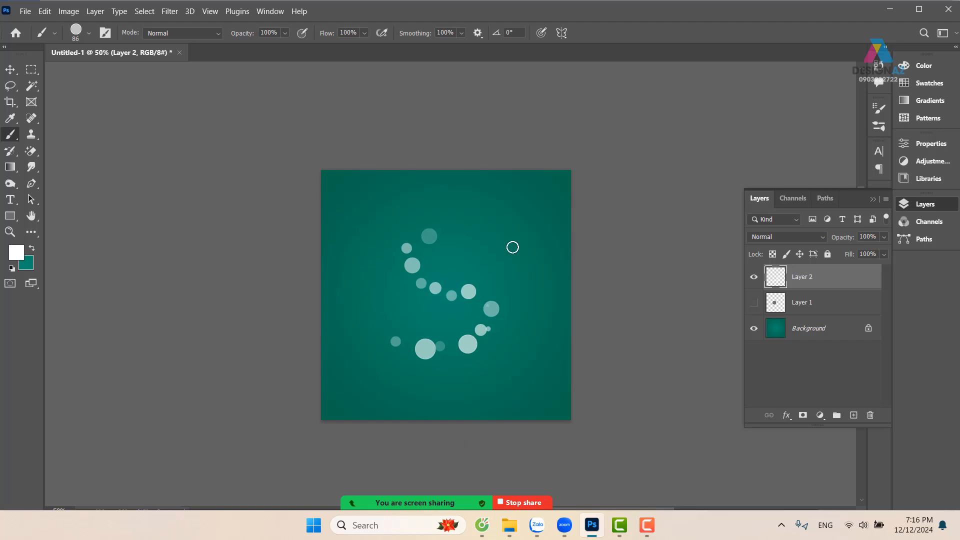
{"action": "mouse_move", "coordinate": [495, 218]}
{"action": "left_mouse_down"}
{"action": "mouse_move", "coordinate": [459, 286]}
{"action": "mouse_move", "coordinate": [522, 302]}
{"action": "left_mouse_up"}
{"action": "key", "text": "ctrl+z"}
{"action": "left_click_drag", "start_coordinate": [481, 266], "coordinate": [473, 267]}
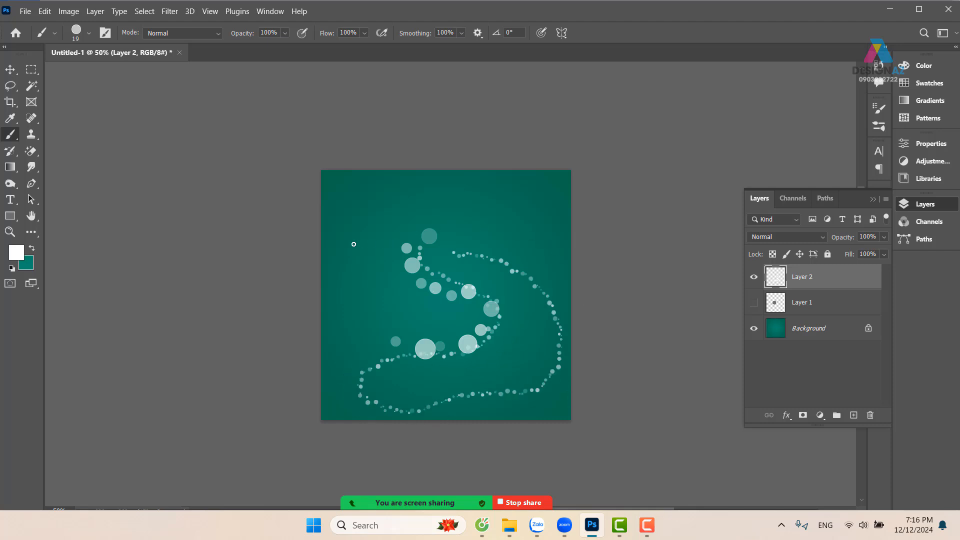
{"action": "key", "text": "ctrl+z"}
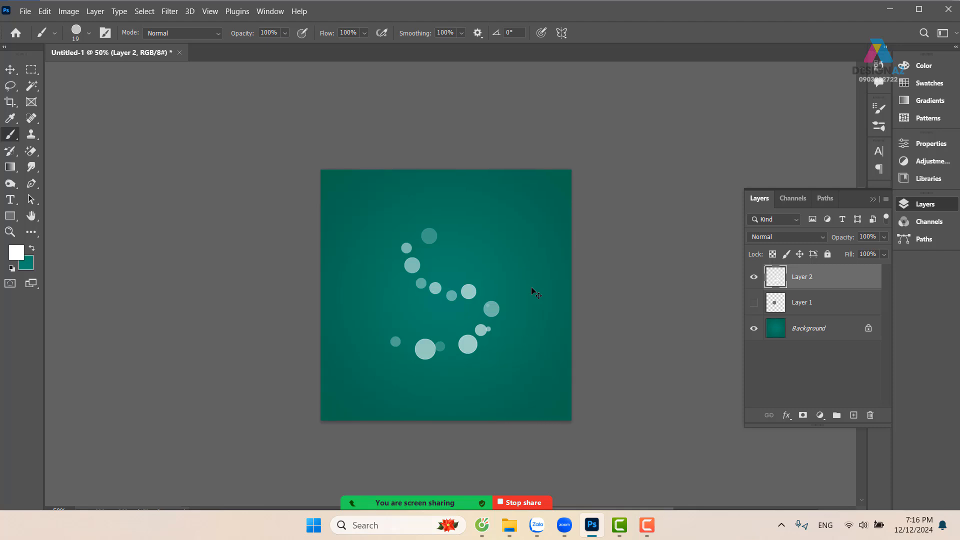
Try a short winding trail of small white circles through the upper curve of the S shape and undo it
{"action": "key", "text": "ctrl+plus"}
{"action": "key", "text": "ctrl+plus"}
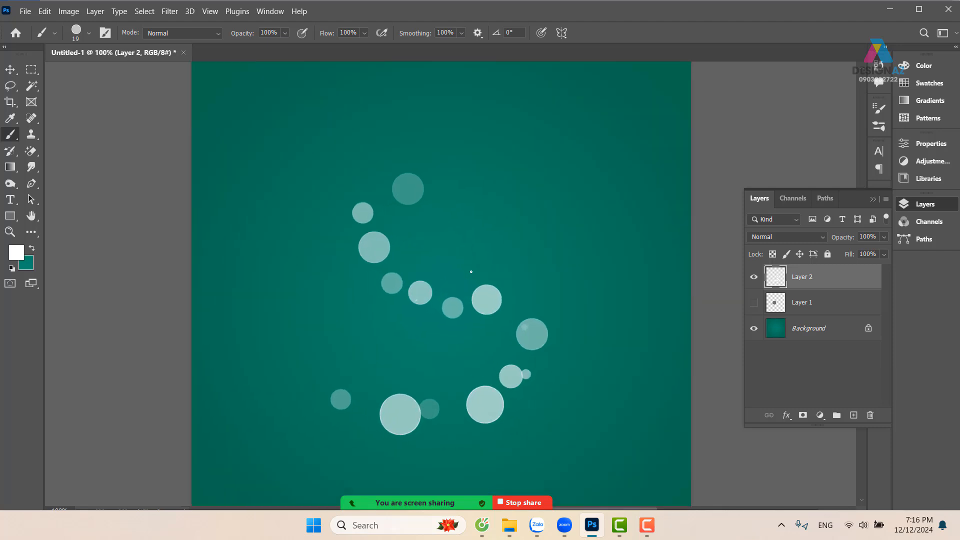
{"action": "mouse_move", "coordinate": [415, 281]}
{"action": "left_mouse_down"}
{"action": "mouse_move", "coordinate": [482, 289]}
{"action": "mouse_move", "coordinate": [531, 345]}
{"action": "left_mouse_up"}
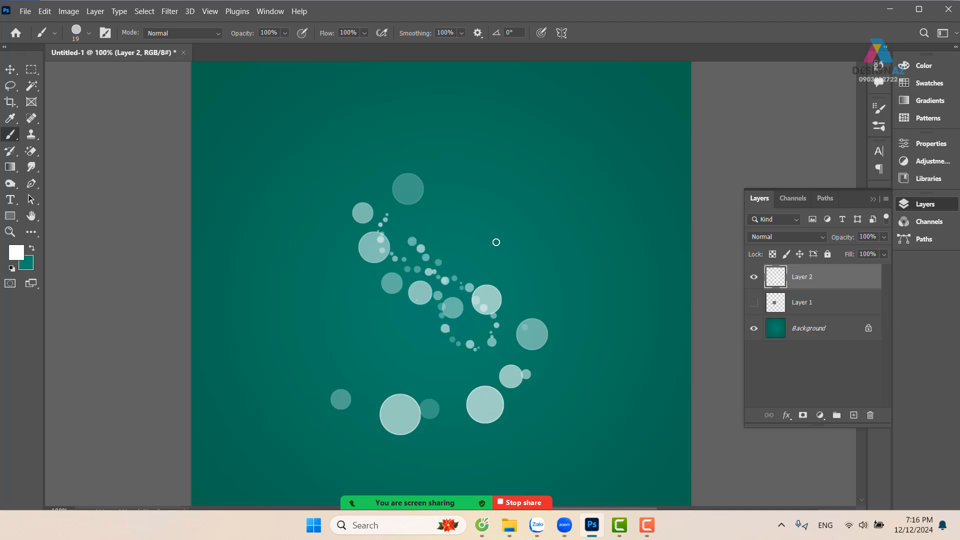
{"action": "key", "text": "ctrl+z"}
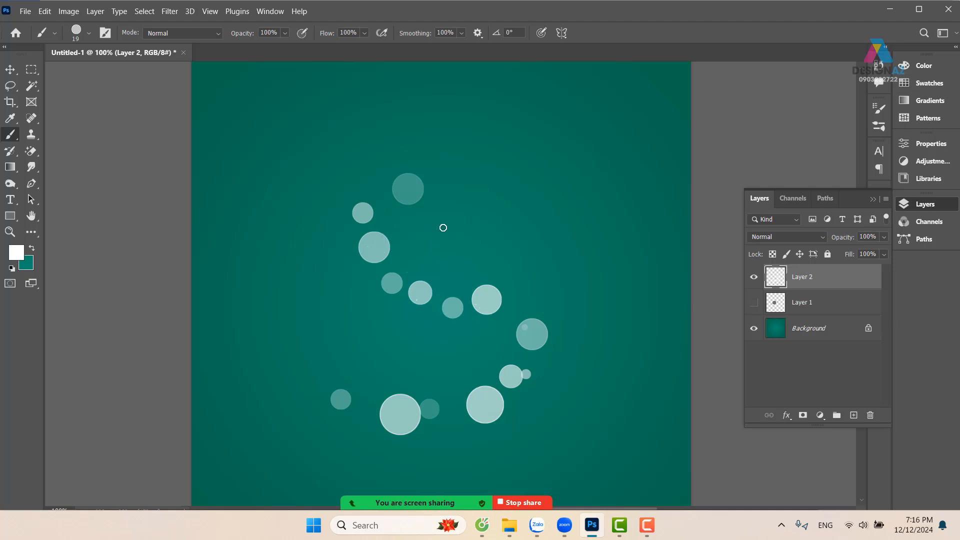
Paint a closed loop of small white circles above the S shape, reaching toward the canvas's upper-right corner and back
{"action": "mouse_move", "coordinate": [447, 237]}
{"action": "left_mouse_down"}
{"action": "mouse_move", "coordinate": [483, 158]}
{"action": "mouse_move", "coordinate": [617, 96]}
{"action": "mouse_move", "coordinate": [650, 57]}
{"action": "left_mouse_up"}
{"action": "mouse_move", "coordinate": [552, 165]}
{"action": "left_mouse_down"}
{"action": "mouse_move", "coordinate": [519, 189]}
{"action": "mouse_move", "coordinate": [620, 163]}
{"action": "mouse_move", "coordinate": [588, 213]}
{"action": "mouse_move", "coordinate": [520, 230]}
{"action": "mouse_move", "coordinate": [539, 218]}
{"action": "mouse_move", "coordinate": [614, 223]}
{"action": "mouse_move", "coordinate": [587, 252]}
{"action": "mouse_move", "coordinate": [528, 236]}
{"action": "mouse_move", "coordinate": [581, 274]}
{"action": "mouse_move", "coordinate": [588, 310]}
{"action": "mouse_move", "coordinate": [506, 257]}
{"action": "left_mouse_up"}
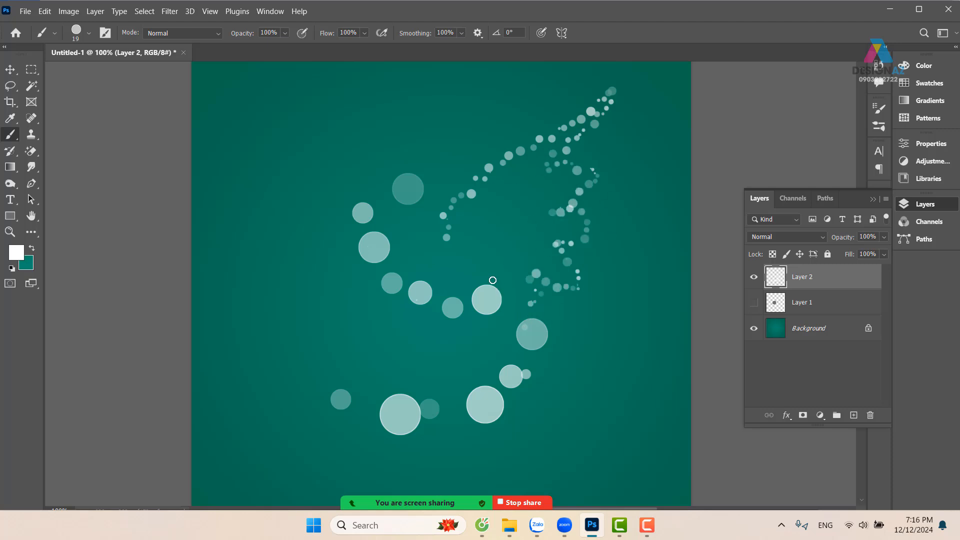
{"action": "left_click_drag", "start_coordinate": [512, 230], "coordinate": [484, 294]}
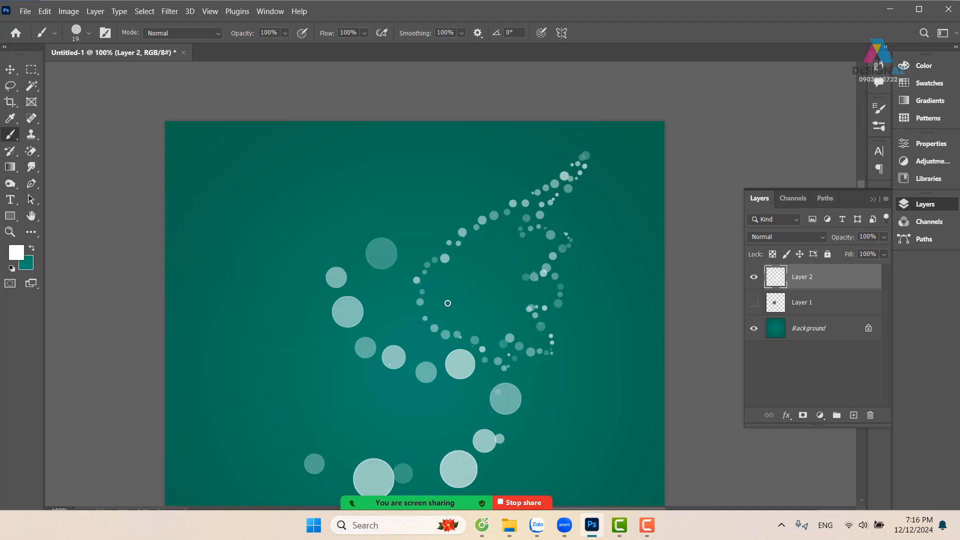
Reduce the brush to 4 px and paint a trail of tiny white dots following the small-circle loop
{"action": "left_click_drag", "start_coordinate": [430, 310], "coordinate": [423, 311]}
{"action": "left_click_drag", "start_coordinate": [544, 304], "coordinate": [569, 214]}
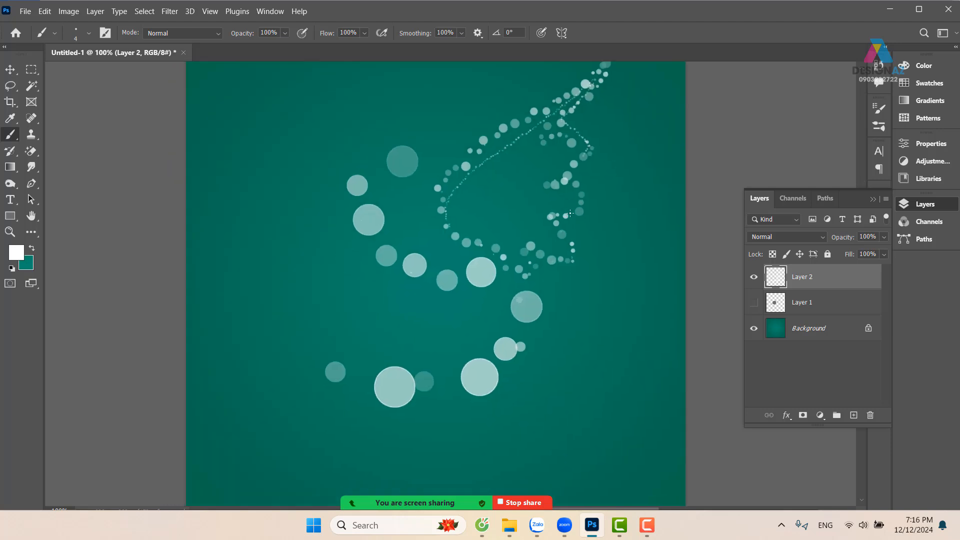
Shift the painted circle trails down and slightly left, and delete their layer
{"action": "key", "text": "v"}
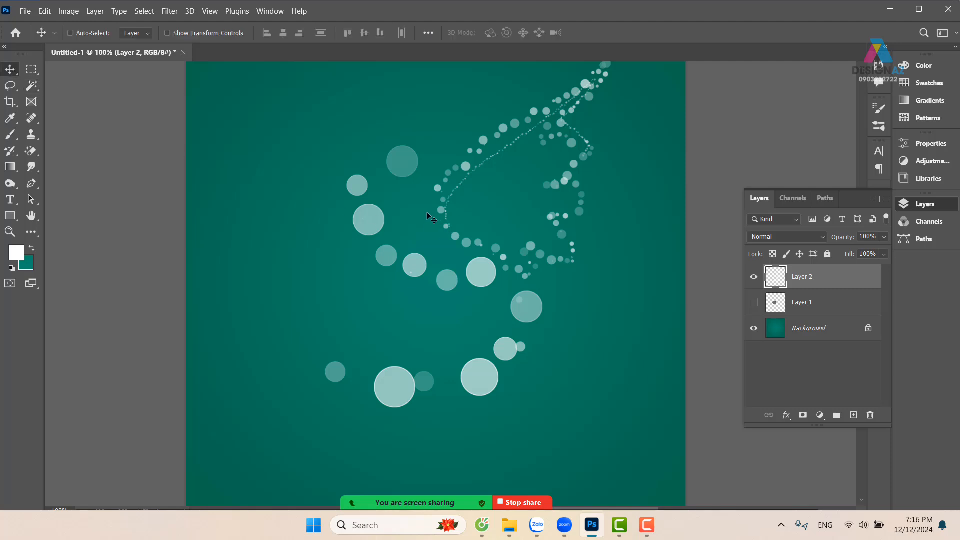
{"action": "left_click_drag", "start_coordinate": [427, 212], "coordinate": [427, 247]}
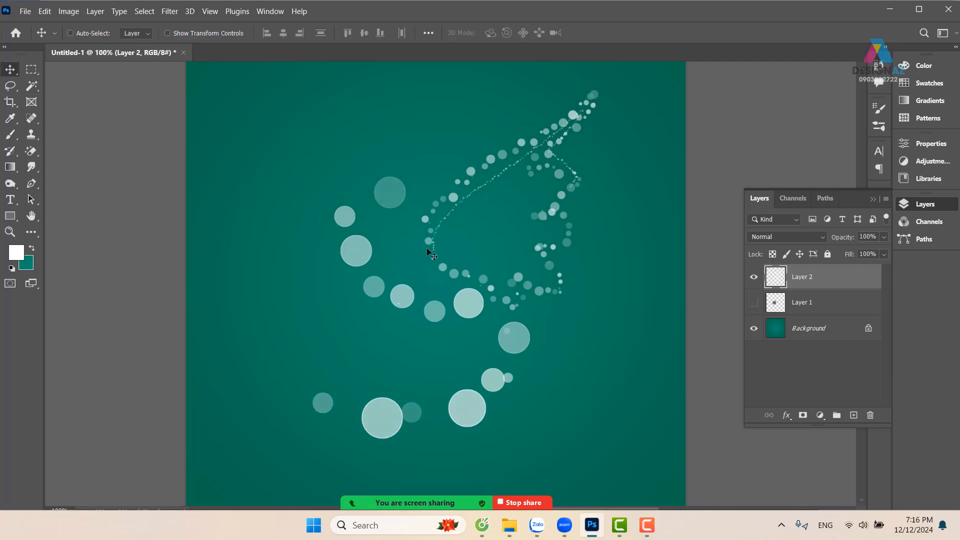
{"action": "key", "text": "Delete"}
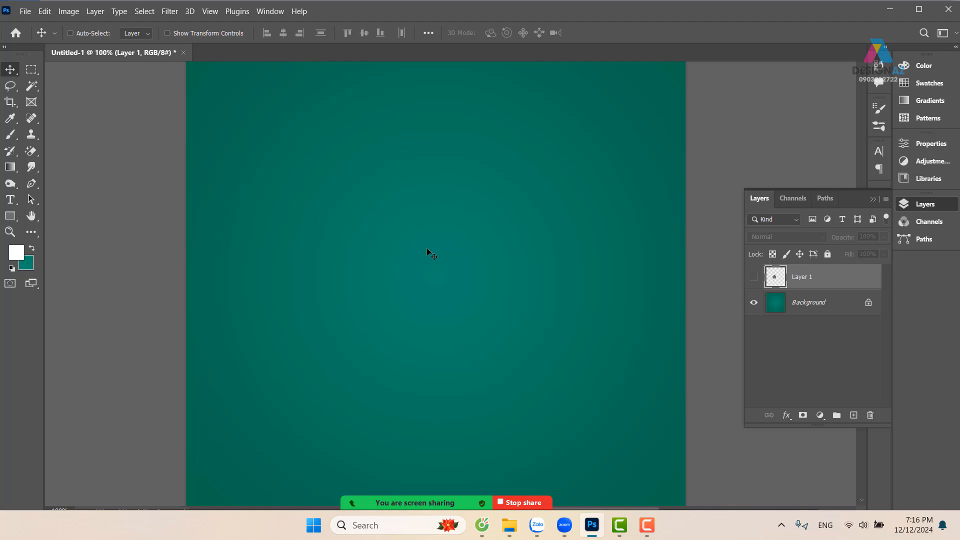
Add a new empty layer above Layer 1 and switch to the Elliptical Marquee Tool
{"action": "left_click", "coordinate": [854, 415]}
{"action": "key", "text": "ctrl+plus"}
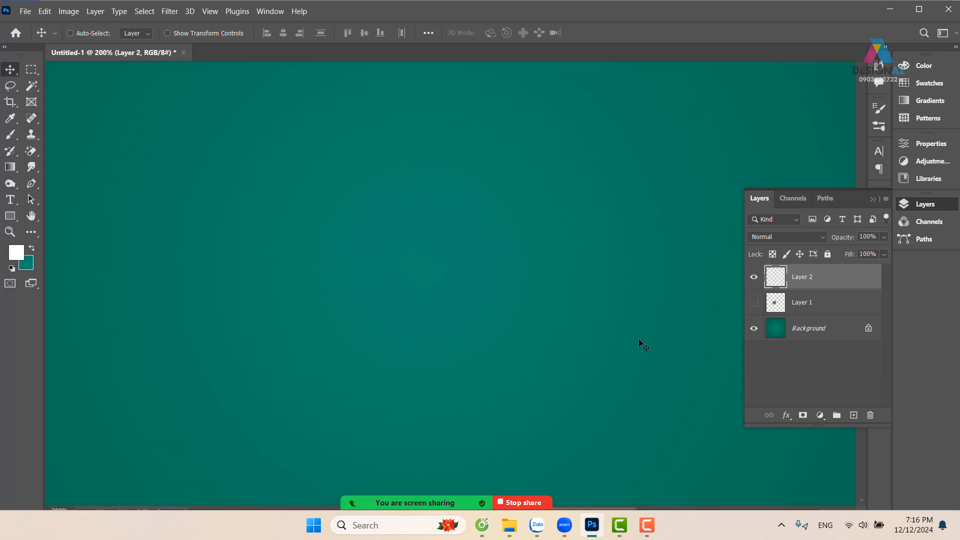
{"action": "left_click", "coordinate": [32, 67]}
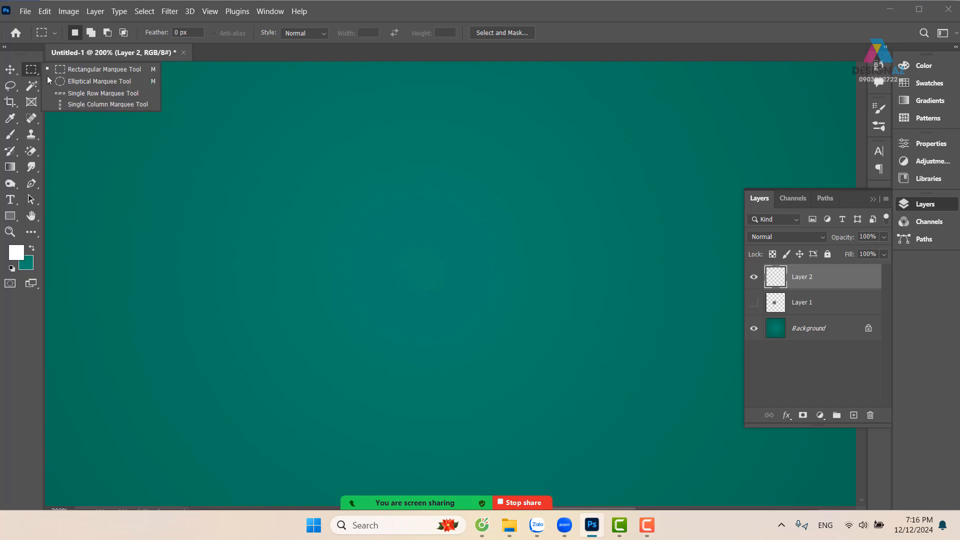
{"action": "left_click", "coordinate": [61, 82]}
{"action": "mouse_move", "coordinate": [295, 187]}
{"action": "left_mouse_down"}
{"action": "mouse_move", "coordinate": [472, 255]}
{"action": "mouse_move", "coordinate": [654, 362]}
{"action": "mouse_move", "coordinate": [717, 407]}
{"action": "mouse_move", "coordinate": [711, 439]}
{"action": "left_mouse_up"}
{"action": "key", "text": "ctrl+minus"}
{"action": "key", "text": "ctrl+minus"}
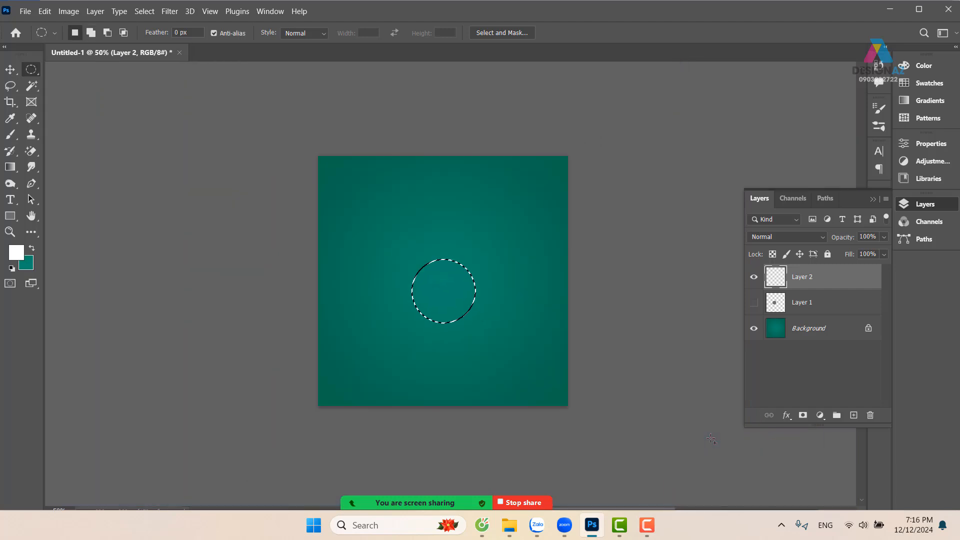
{"action": "key", "text": "ctrl+d"}
Make a circular selection about half the canvas width around the canvas center and fill it with black (000000) on another new layer
{"action": "left_click_drag", "start_coordinate": [421, 233], "coordinate": [568, 355]}
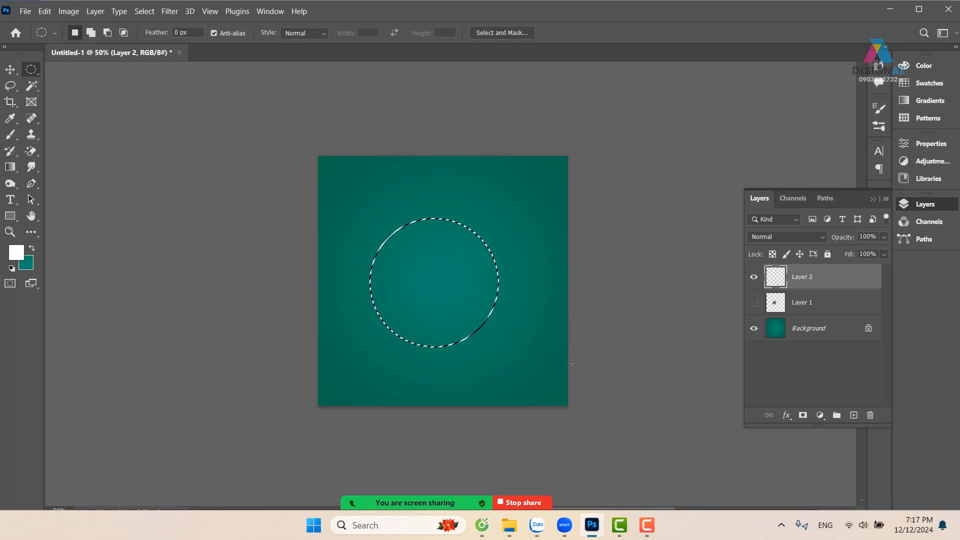
{"action": "key", "text": "ctrl+plus"}
{"action": "left_click", "coordinate": [853, 416]}
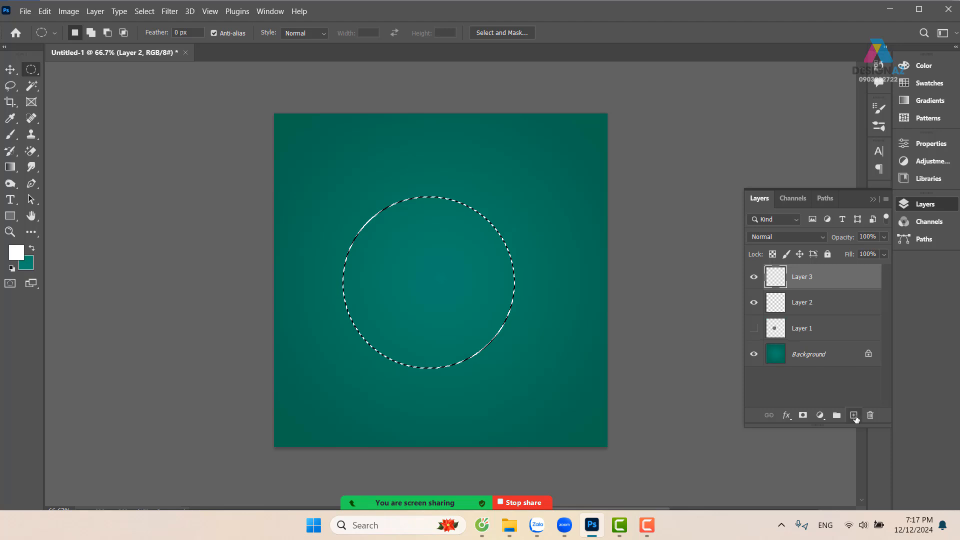
{"action": "left_click", "coordinate": [17, 252]}
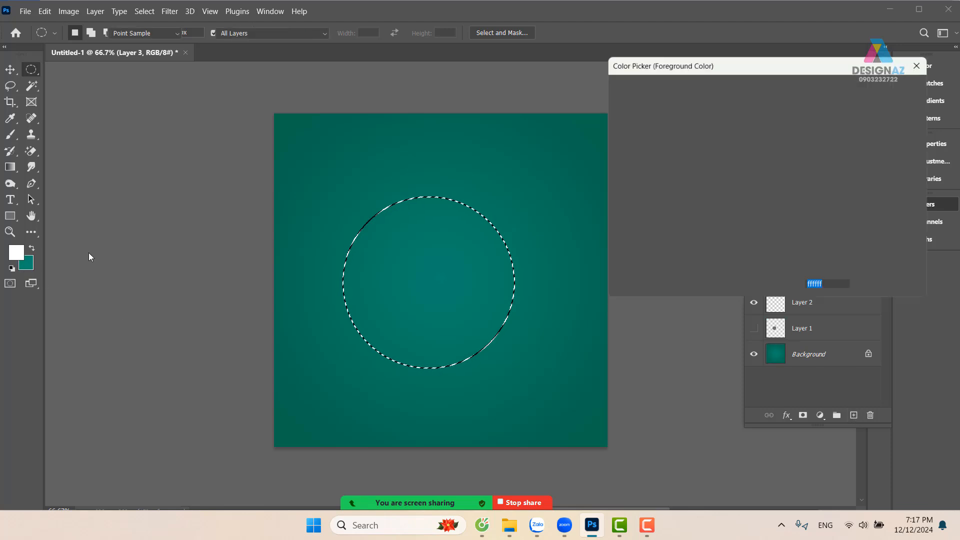
{"action": "left_click_drag", "start_coordinate": [644, 193], "coordinate": [606, 249]}
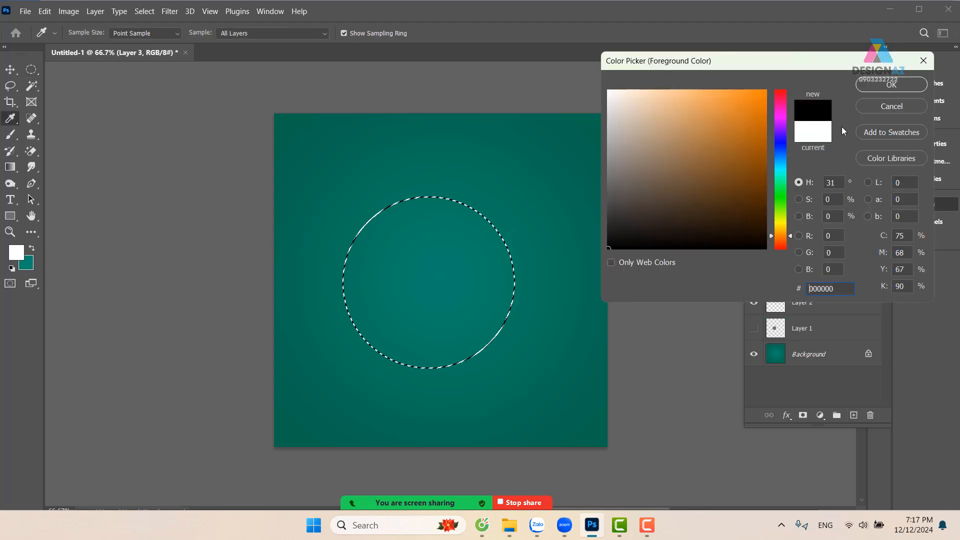
{"action": "left_click", "coordinate": [880, 85]}
{"action": "key", "text": "alt+BackSpace"}
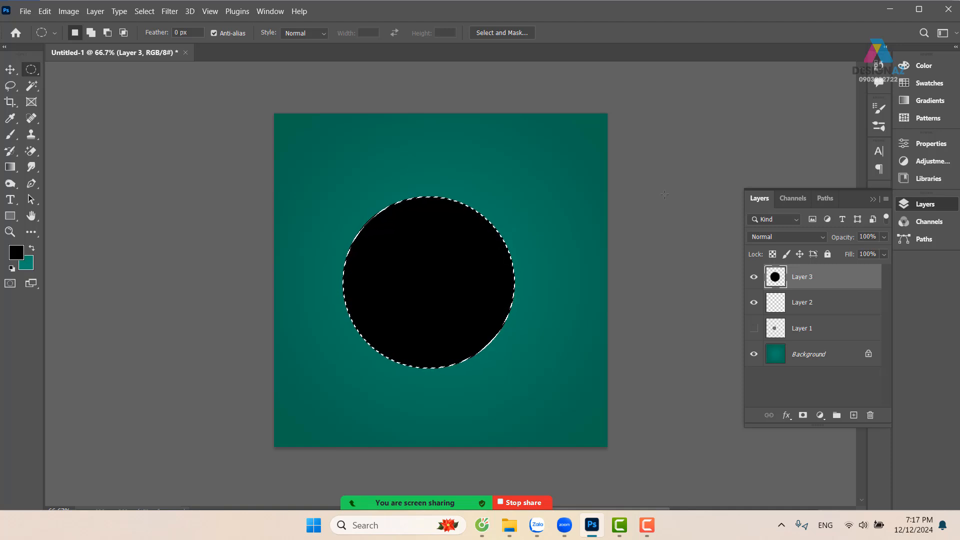
Transform the circular selection alone, shrinking it around its center to about 71% inside the black circle
{"action": "key", "text": "ctrl+1"}
{"action": "left_click_drag", "start_coordinate": [492, 251], "coordinate": [474, 227]}
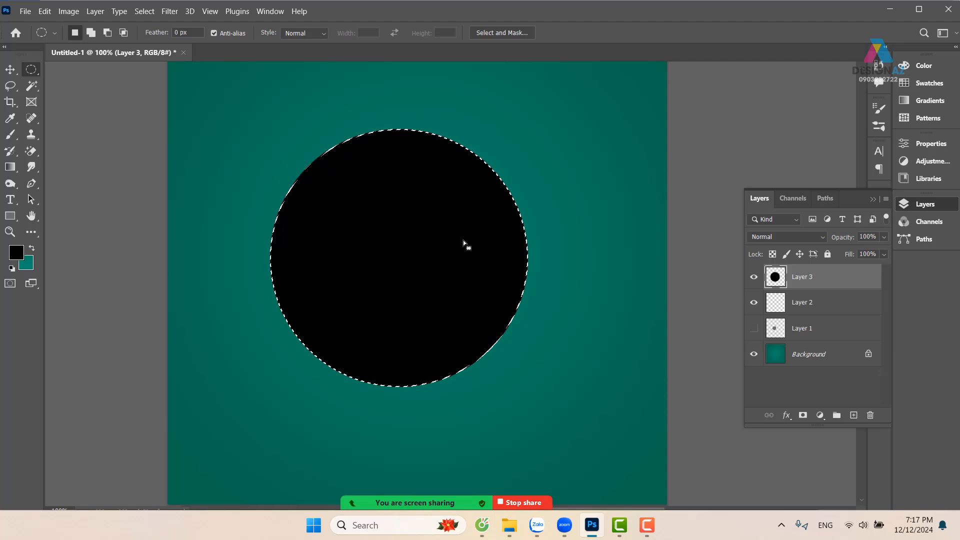
{"action": "right_click", "coordinate": [465, 224]}
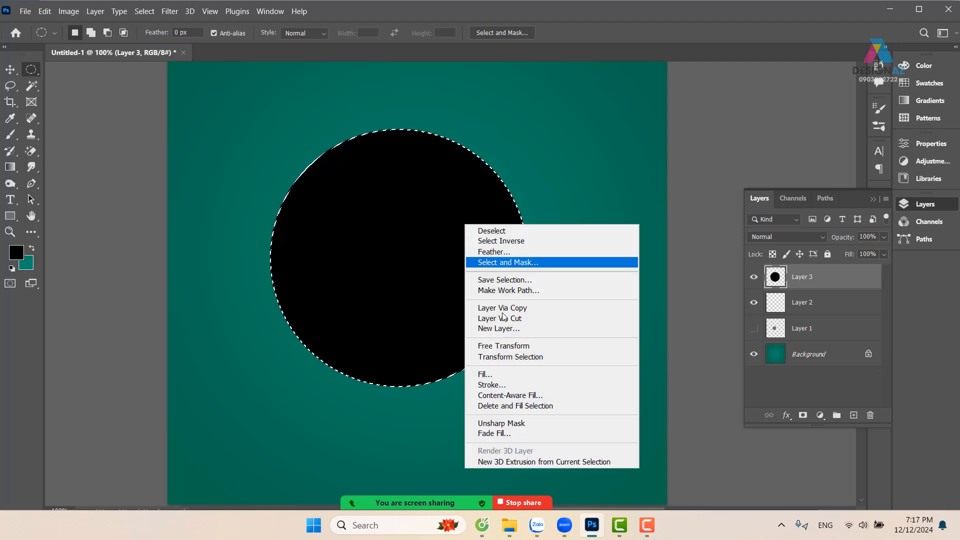
{"action": "left_click", "coordinate": [381, 298]}
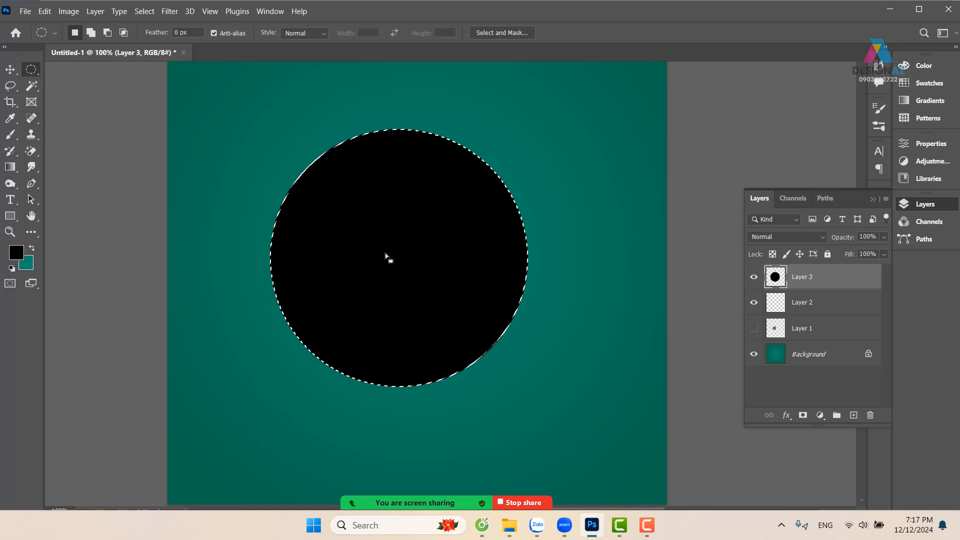
{"action": "right_click", "coordinate": [405, 209]}
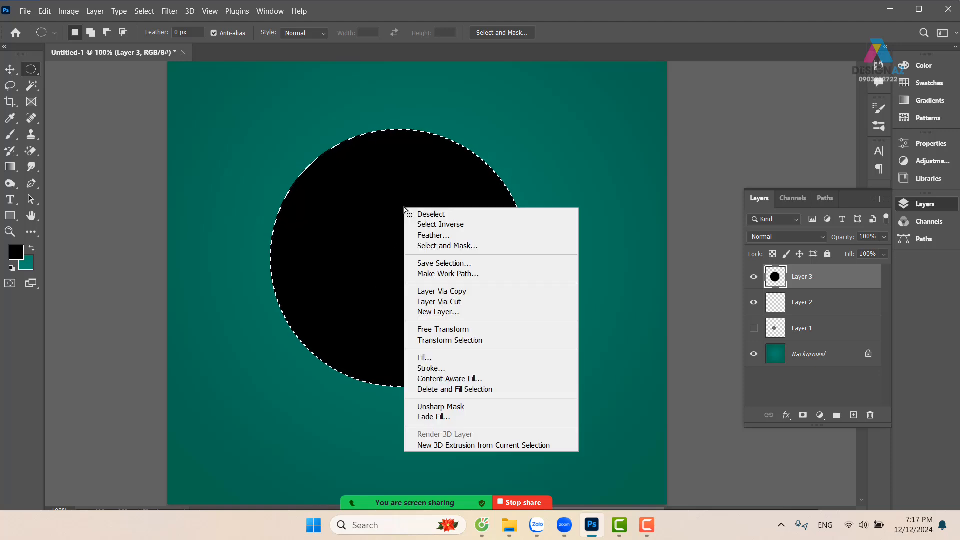
{"action": "left_click", "coordinate": [471, 341]}
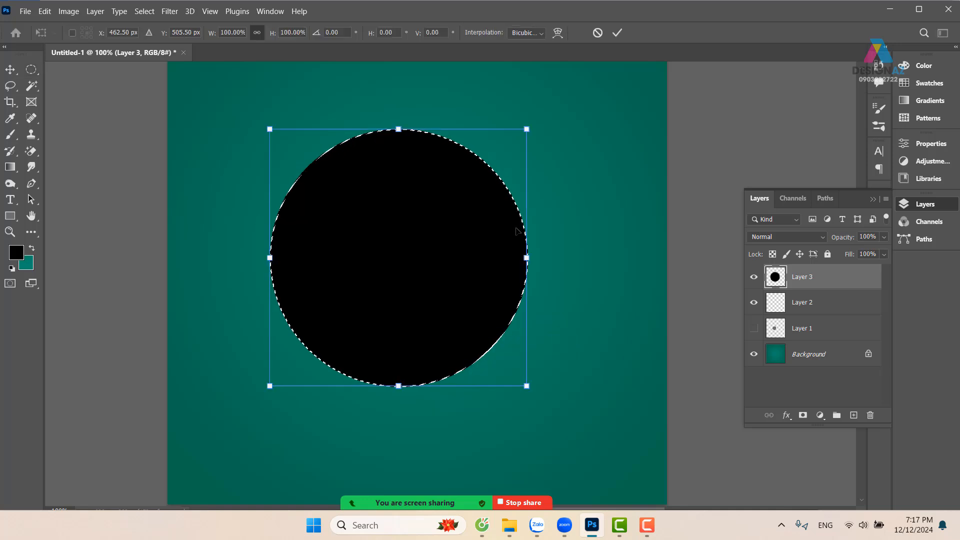
{"action": "left_click_drag", "start_coordinate": [526, 129], "coordinate": [487, 159]}
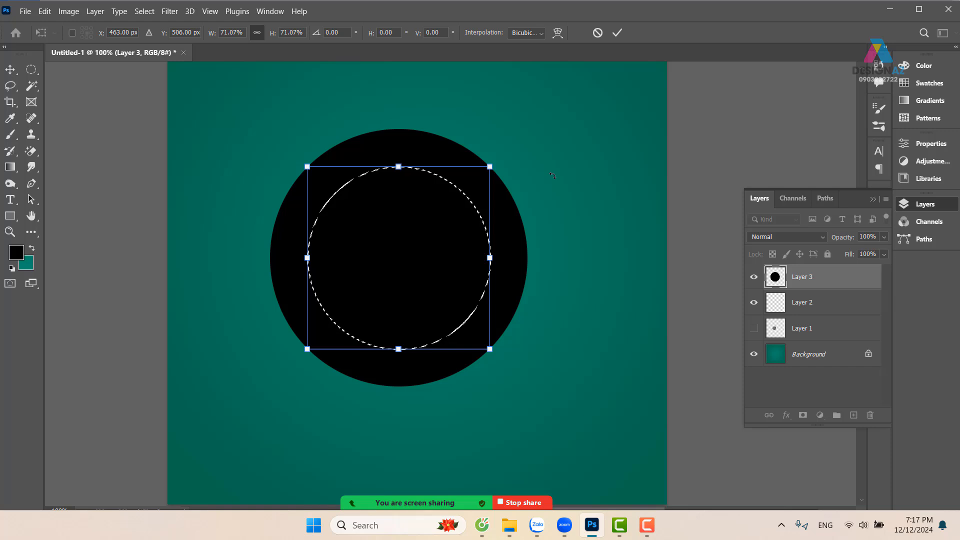
{"action": "key", "text": "Return"}
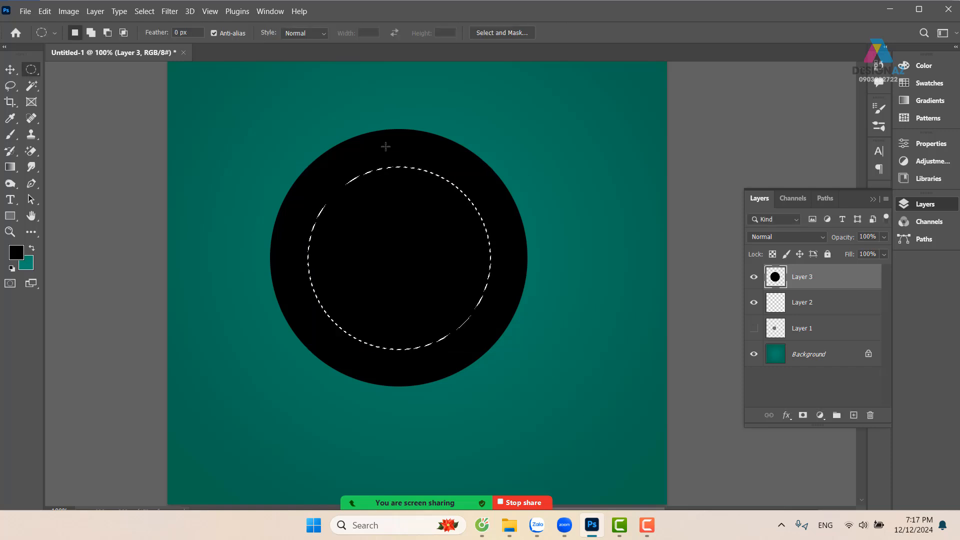
Feather the selection by 50 pixels, clear the black circle's interior with it, and move the resulting ring slightly up and left
{"action": "key", "text": "shift"}
{"action": "key", "text": "shift+F6"}
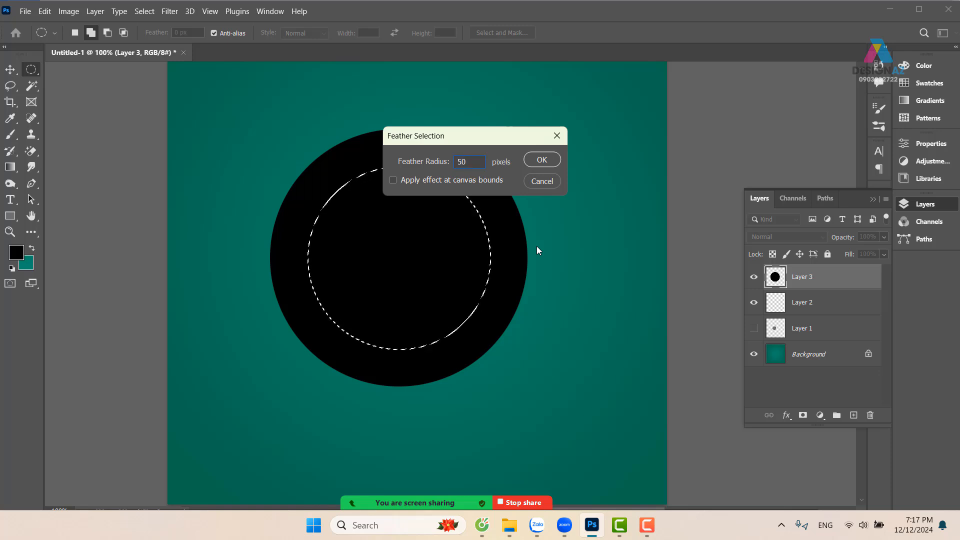
{"action": "key", "text": "Return"}
{"action": "key", "text": "Delete"}
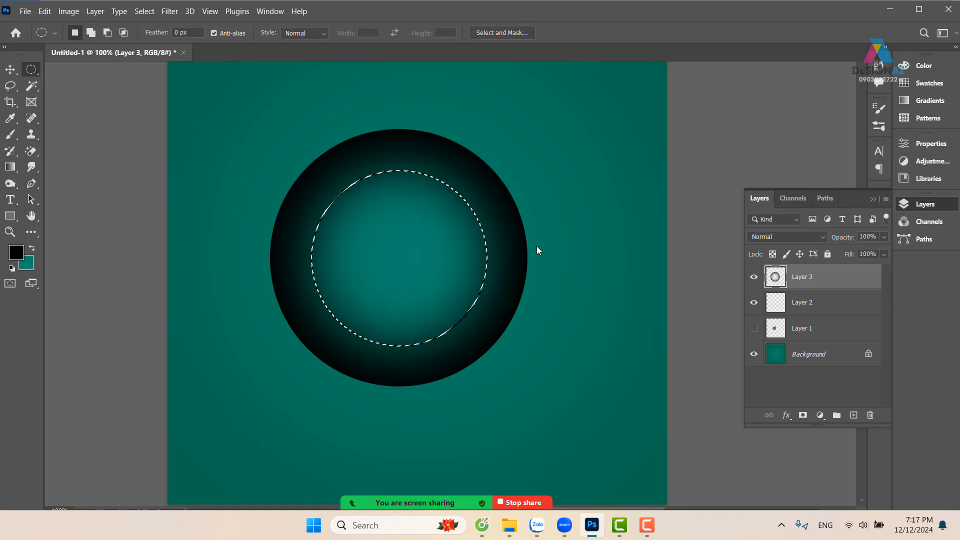
{"action": "key", "text": "v"}
{"action": "key", "text": "ctrl+d"}
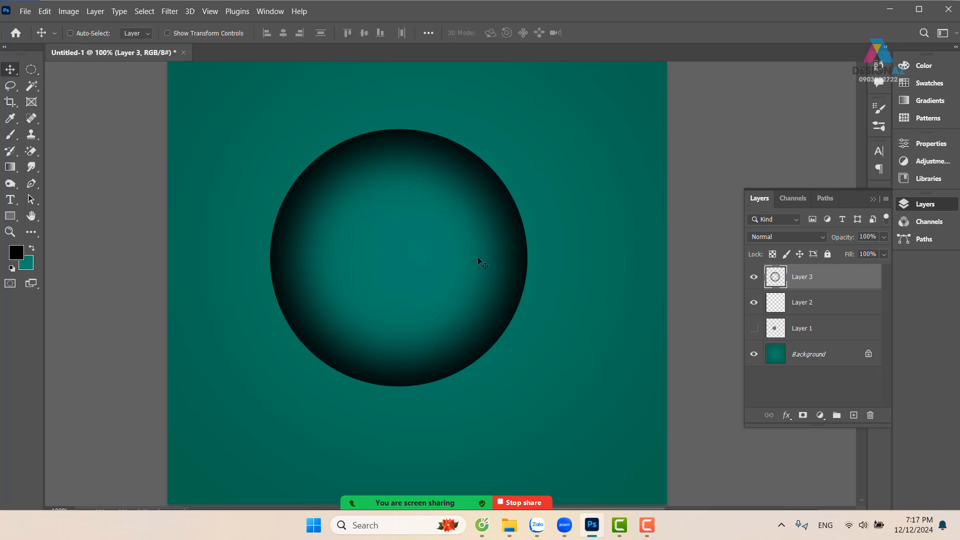
{"action": "left_click_drag", "start_coordinate": [315, 281], "coordinate": [281, 287]}
{"action": "left_click_drag", "start_coordinate": [427, 298], "coordinate": [453, 276]}
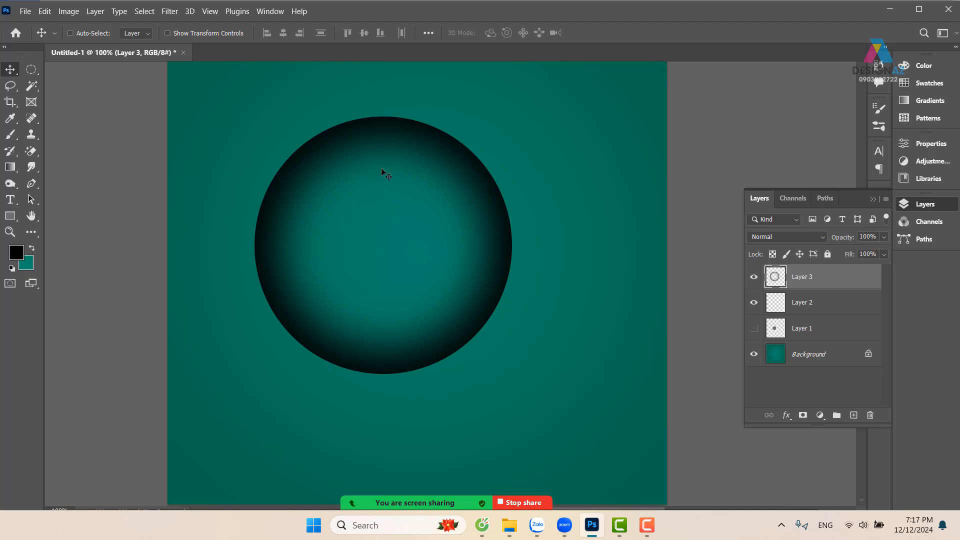
Use Liquify with a size 294 brush to push the ring's lower-right, upper-left and lower-left edges inward
{"action": "left_click", "coordinate": [170, 11]}
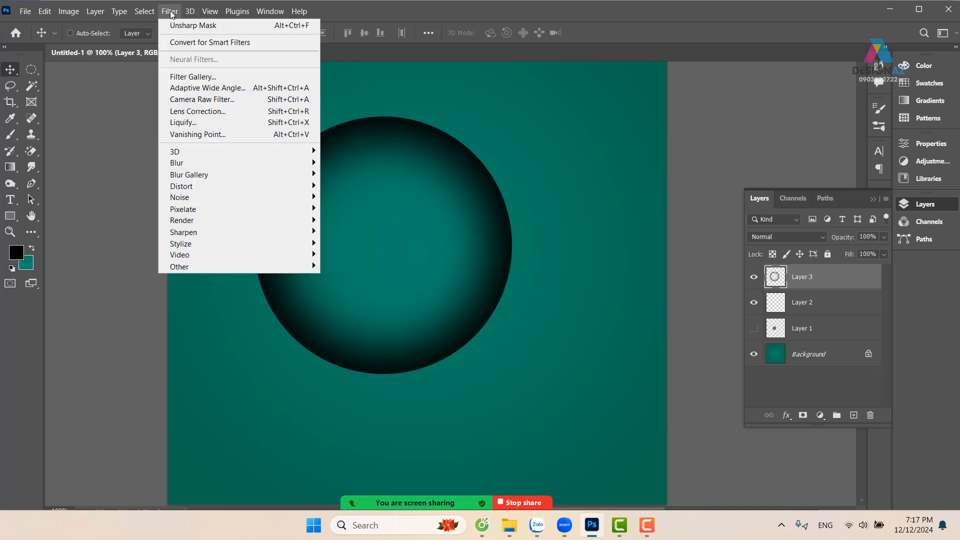
{"action": "left_click", "coordinate": [201, 122]}
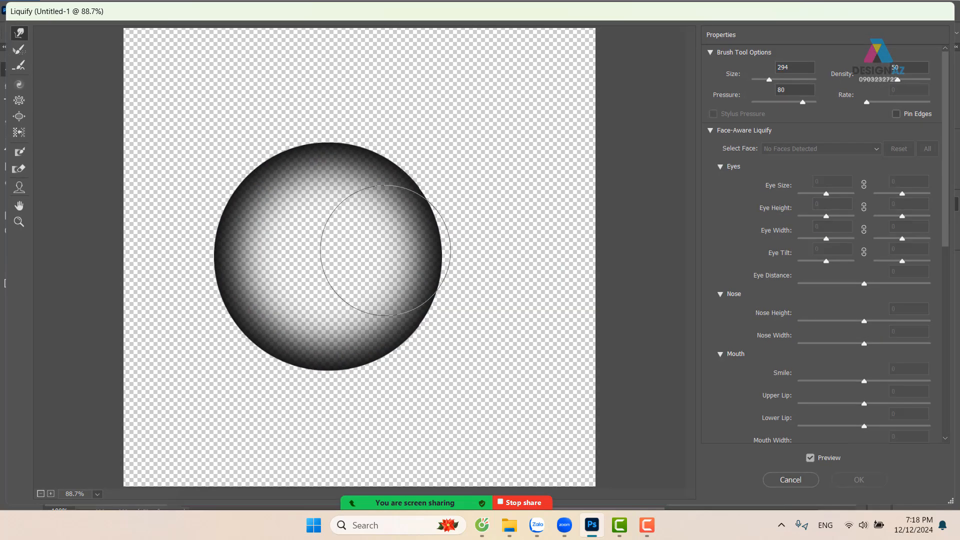
{"action": "mouse_move", "coordinate": [370, 316]}
{"action": "left_mouse_down"}
{"action": "mouse_move", "coordinate": [363, 322]}
{"action": "mouse_move", "coordinate": [348, 302]}
{"action": "left_mouse_up"}
{"action": "left_click_drag", "start_coordinate": [238, 162], "coordinate": [284, 196]}
{"action": "left_click_drag", "start_coordinate": [220, 245], "coordinate": [230, 255]}
{"action": "mouse_move", "coordinate": [231, 254]}
{"action": "left_mouse_down"}
{"action": "mouse_move", "coordinate": [225, 214]}
{"action": "mouse_move", "coordinate": [275, 283]}
{"action": "mouse_move", "coordinate": [245, 276]}
{"action": "mouse_move", "coordinate": [254, 340]}
{"action": "mouse_move", "coordinate": [268, 319]}
{"action": "left_mouse_up"}
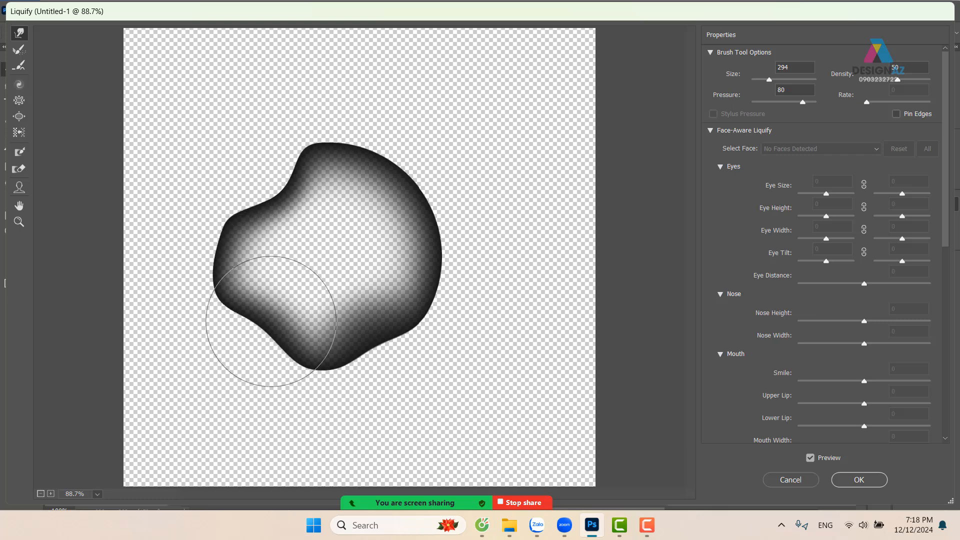
Refine the wavy outline with Liquify brushes of size 185 and 233, bulging the upper-right and left lobes and denting between them, and apply it
{"action": "left_click_drag", "start_coordinate": [368, 224], "coordinate": [345, 225]}
{"action": "mouse_move", "coordinate": [304, 181]}
{"action": "left_mouse_down"}
{"action": "mouse_move", "coordinate": [324, 148]}
{"action": "mouse_move", "coordinate": [300, 147]}
{"action": "mouse_move", "coordinate": [322, 161]}
{"action": "left_mouse_up"}
{"action": "left_click_drag", "start_coordinate": [225, 274], "coordinate": [224, 251]}
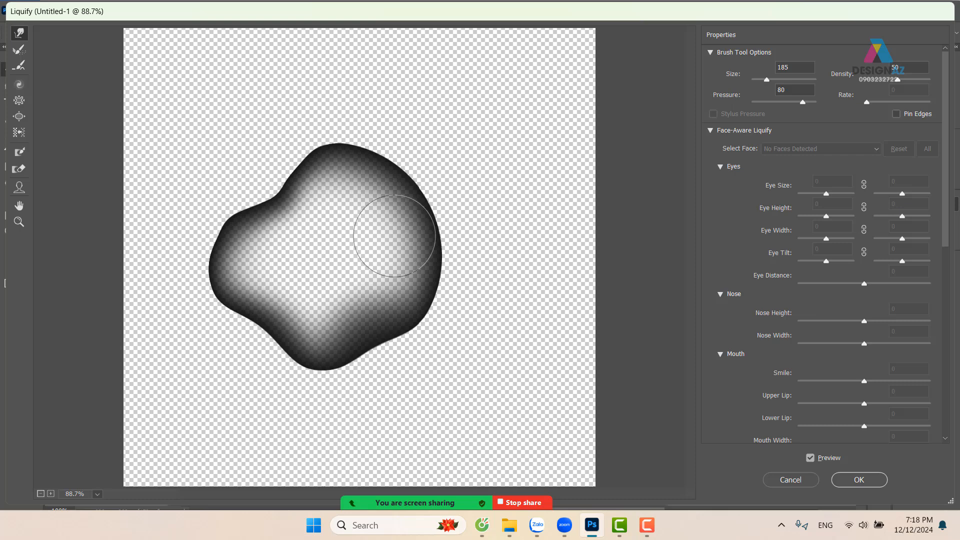
{"action": "key", "text": "alt"}
{"action": "mouse_move", "coordinate": [414, 242]}
{"action": "left_mouse_down"}
{"action": "mouse_move", "coordinate": [438, 242]}
{"action": "mouse_move", "coordinate": [422, 234]}
{"action": "mouse_move", "coordinate": [435, 234]}
{"action": "mouse_move", "coordinate": [420, 217]}
{"action": "mouse_move", "coordinate": [428, 215]}
{"action": "left_mouse_up"}
{"action": "mouse_move", "coordinate": [390, 176]}
{"action": "left_mouse_down"}
{"action": "mouse_move", "coordinate": [384, 196]}
{"action": "mouse_move", "coordinate": [325, 157]}
{"action": "mouse_move", "coordinate": [302, 170]}
{"action": "mouse_move", "coordinate": [354, 212]}
{"action": "mouse_move", "coordinate": [343, 208]}
{"action": "left_mouse_up"}
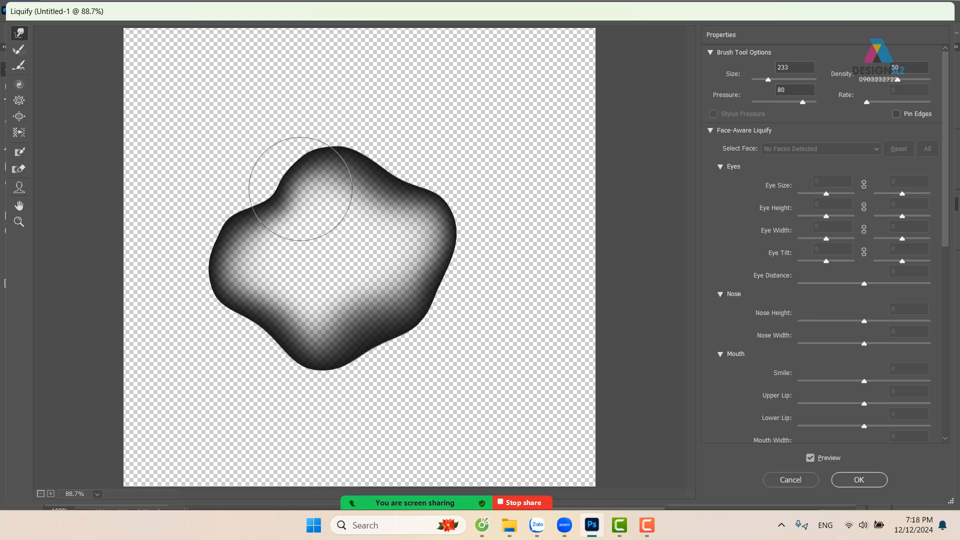
{"action": "mouse_move", "coordinate": [392, 349]}
{"action": "left_mouse_down"}
{"action": "mouse_move", "coordinate": [422, 307]}
{"action": "mouse_move", "coordinate": [421, 286]}
{"action": "mouse_move", "coordinate": [442, 271]}
{"action": "left_mouse_up"}
{"action": "mouse_move", "coordinate": [235, 264]}
{"action": "left_mouse_down"}
{"action": "mouse_move", "coordinate": [261, 351]}
{"action": "mouse_move", "coordinate": [290, 367]}
{"action": "mouse_move", "coordinate": [277, 278]}
{"action": "mouse_move", "coordinate": [254, 242]}
{"action": "mouse_move", "coordinate": [231, 244]}
{"action": "left_mouse_up"}
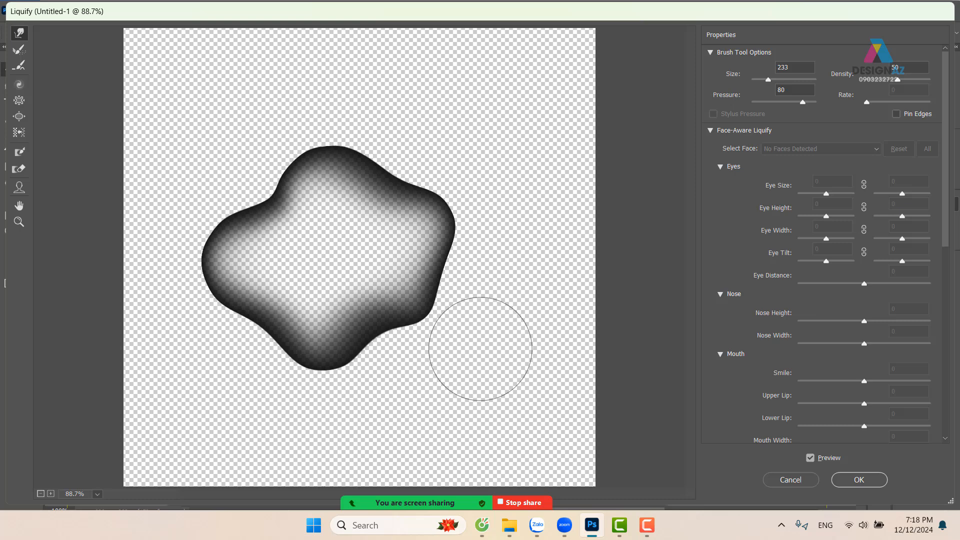
{"action": "left_click", "coordinate": [865, 479]}
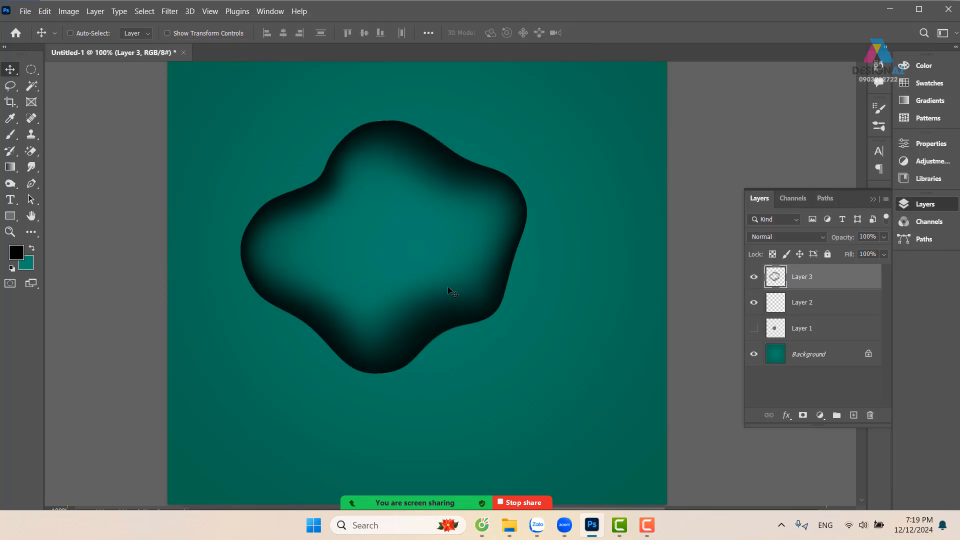
Move the wavy shape down and right toward the canvas center and hide the Background layer
{"action": "left_click_drag", "start_coordinate": [397, 285], "coordinate": [420, 302]}
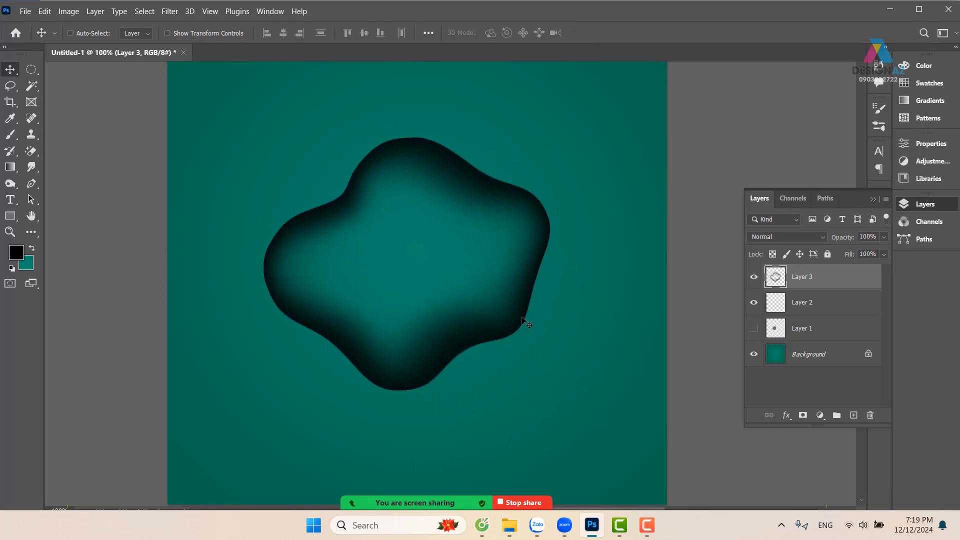
{"action": "left_click", "coordinate": [753, 354]}
Enclose the wavy shape in a rectangular selection and define it as a brush preset, keeping the suggested name Sampled Brush 4348
{"action": "left_click", "coordinate": [31, 69]}
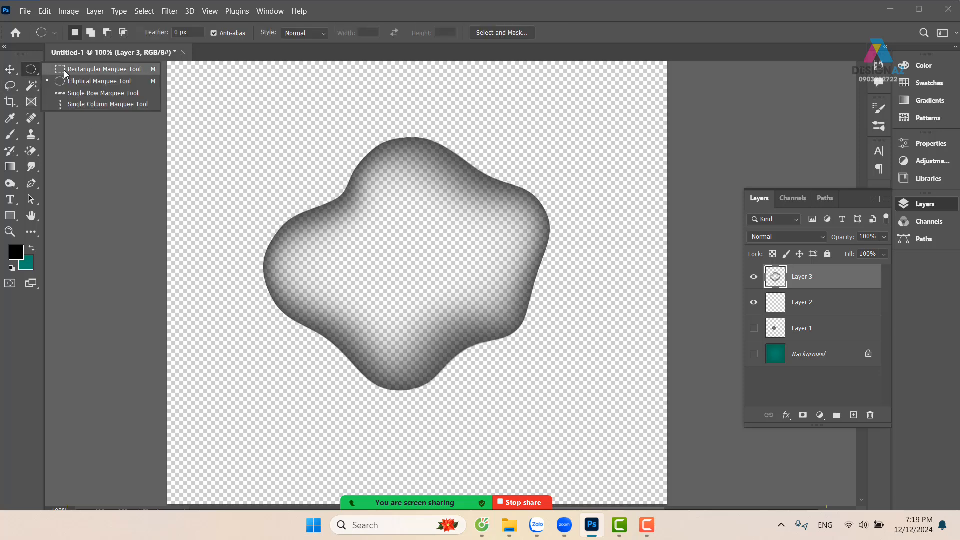
{"action": "left_click", "coordinate": [100, 69]}
{"action": "left_click_drag", "start_coordinate": [229, 102], "coordinate": [596, 430]}
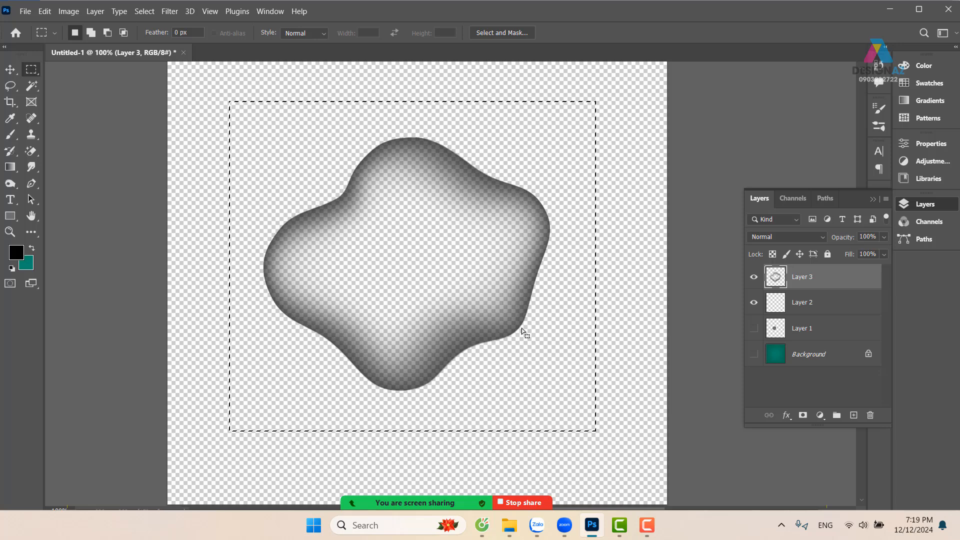
{"action": "left_click", "coordinate": [44, 11]}
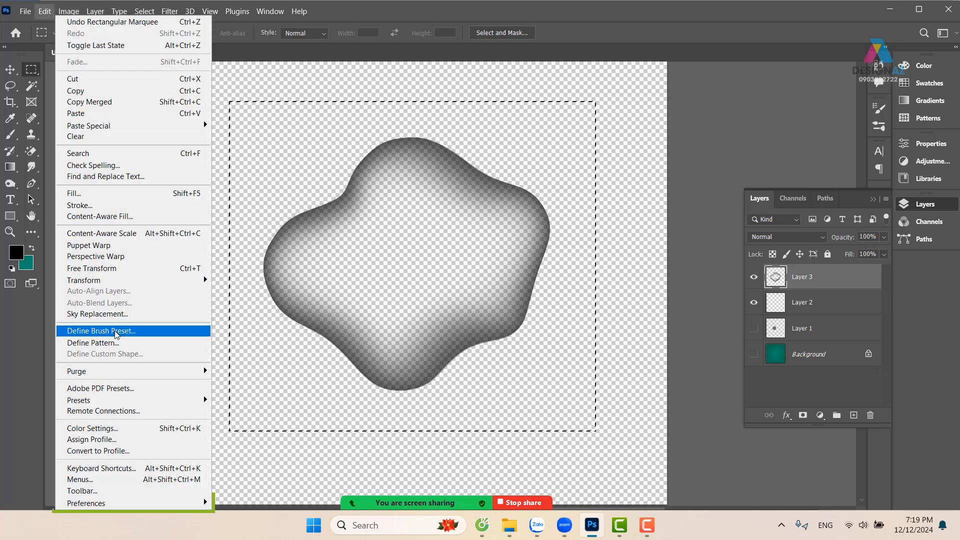
{"action": "left_click", "coordinate": [100, 331]}
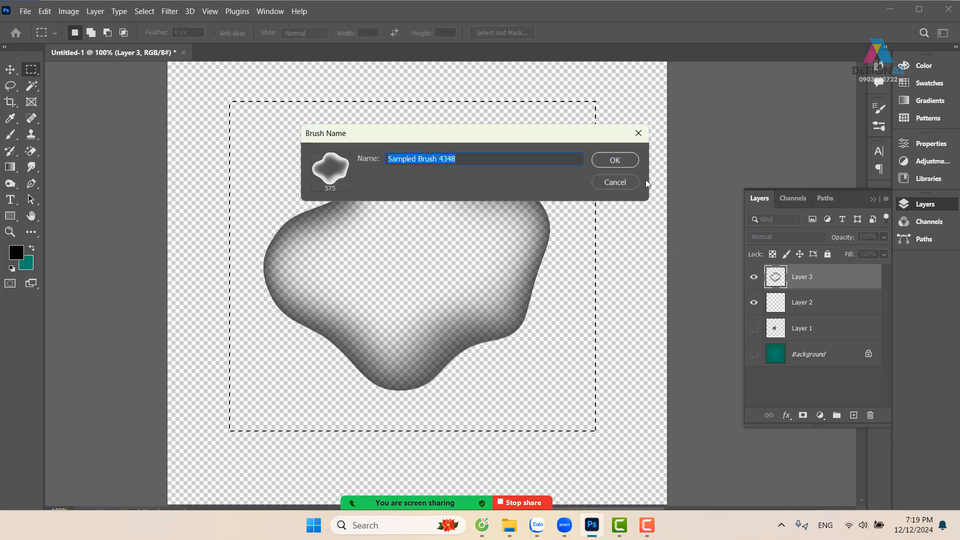
{"action": "left_click", "coordinate": [629, 158]}
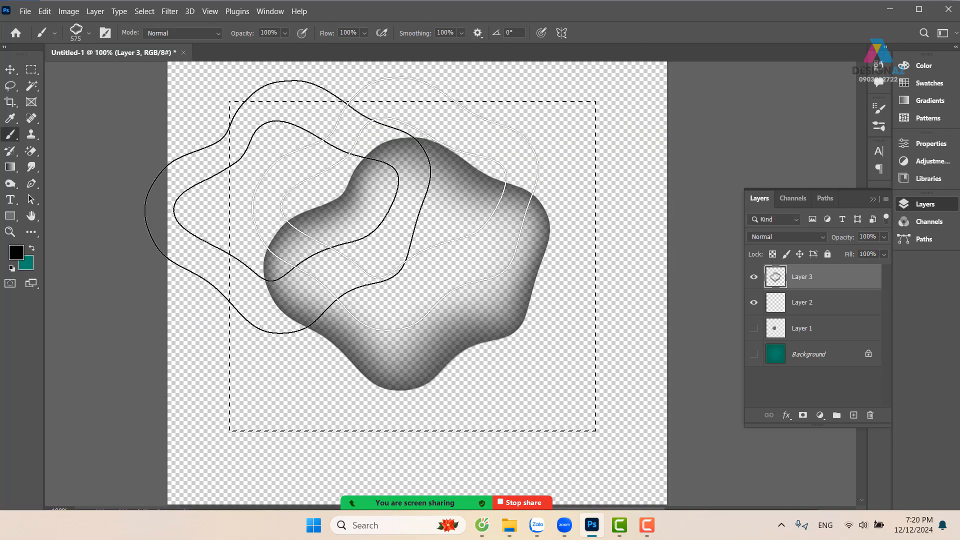
Clear the selection, show the Background in place of the wavy shape's layer, and add a new empty layer on top
{"action": "key", "text": "ctrl+d"}
{"action": "key", "text": "v"}
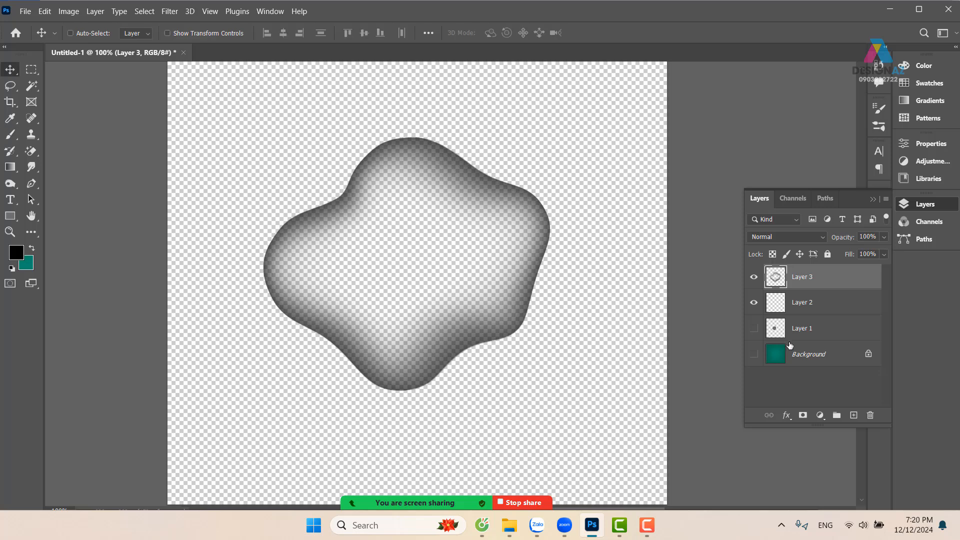
{"action": "left_click", "coordinate": [754, 354]}
{"action": "left_click", "coordinate": [753, 276]}
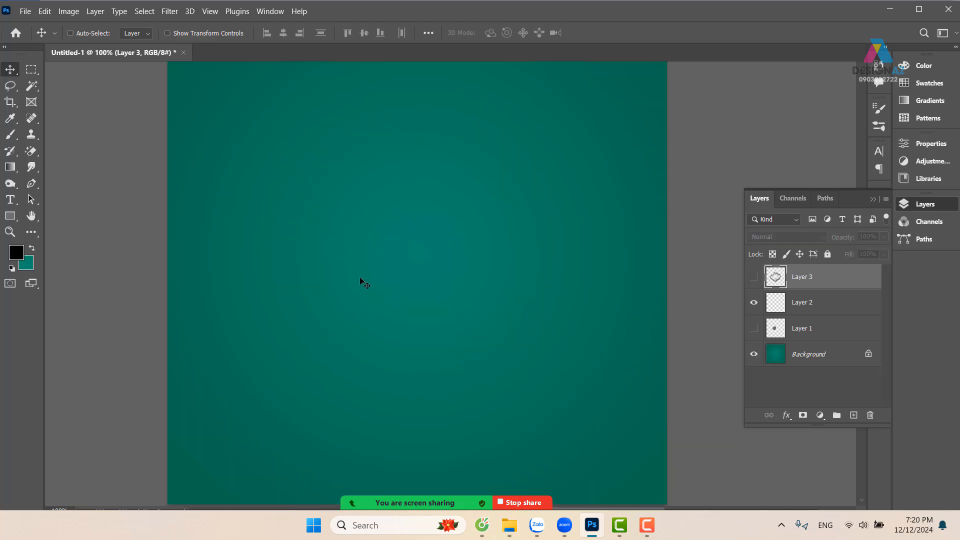
{"action": "key", "text": "b"}
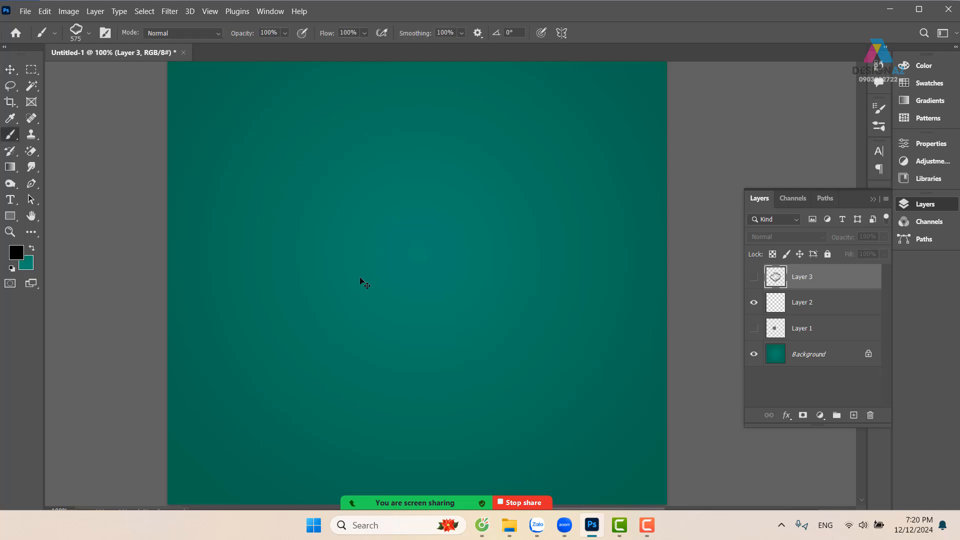
{"action": "left_click", "coordinate": [853, 415]}
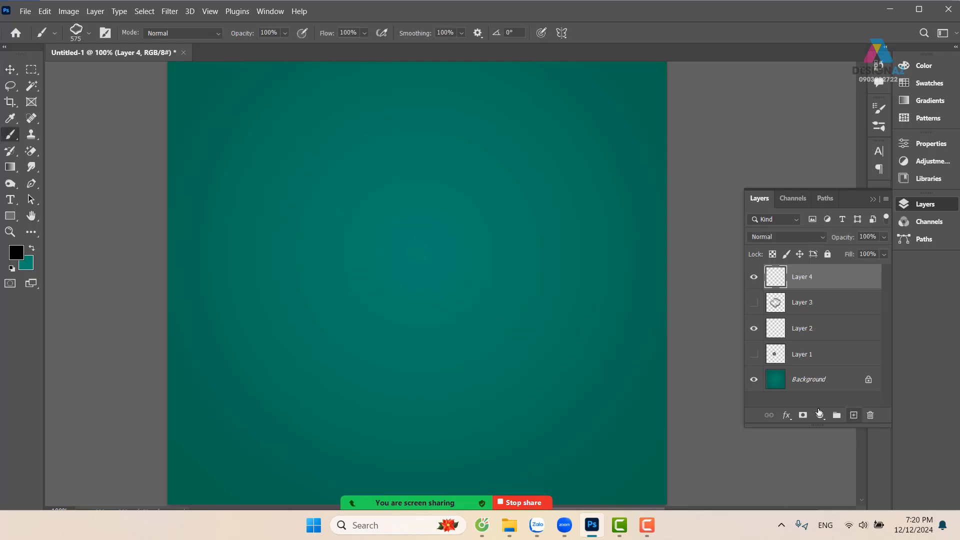
Resize the wavy brush to 298 px with white (ffffff) as foreground color, and try a single stamp near the canvas center
{"action": "left_click_drag", "start_coordinate": [391, 226], "coordinate": [296, 259]}
{"action": "left_click", "coordinate": [16, 252]}
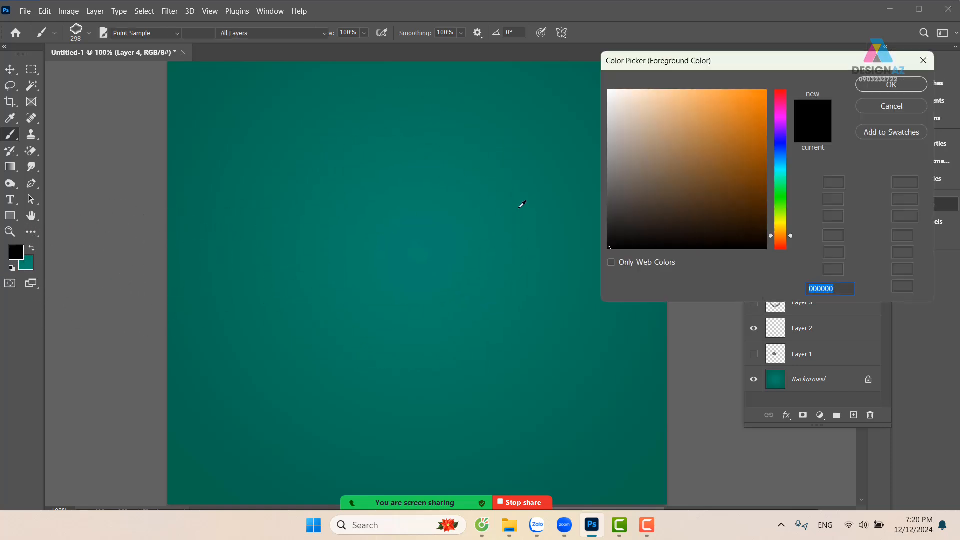
{"action": "type", "text": "ffffff"}
{"action": "left_click", "coordinate": [861, 88]}
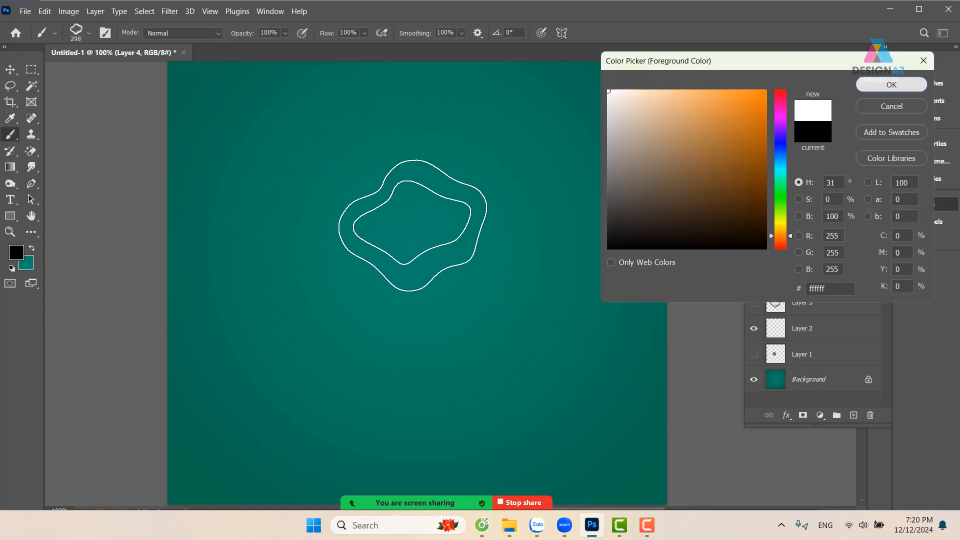
{"action": "left_click", "coordinate": [394, 228]}
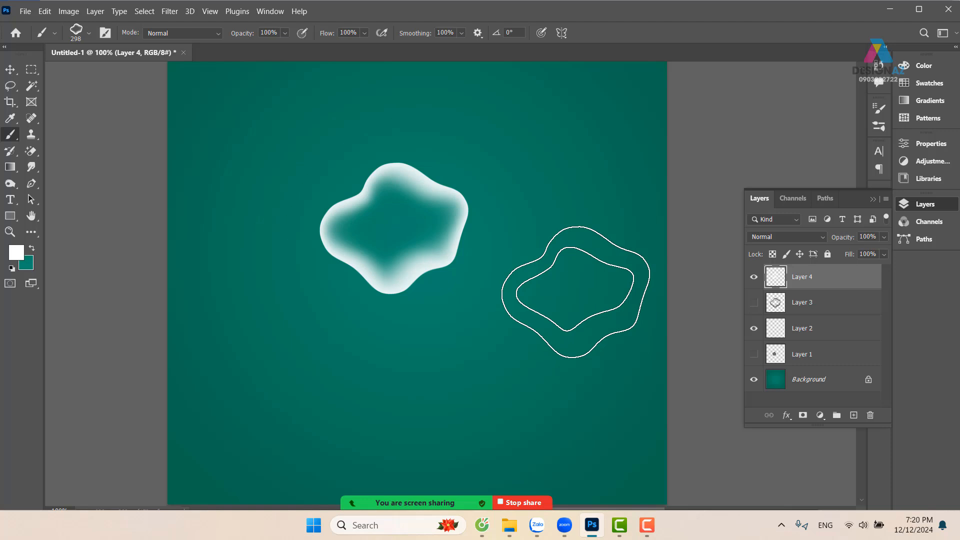
{"action": "key", "text": "ctrl+z"}
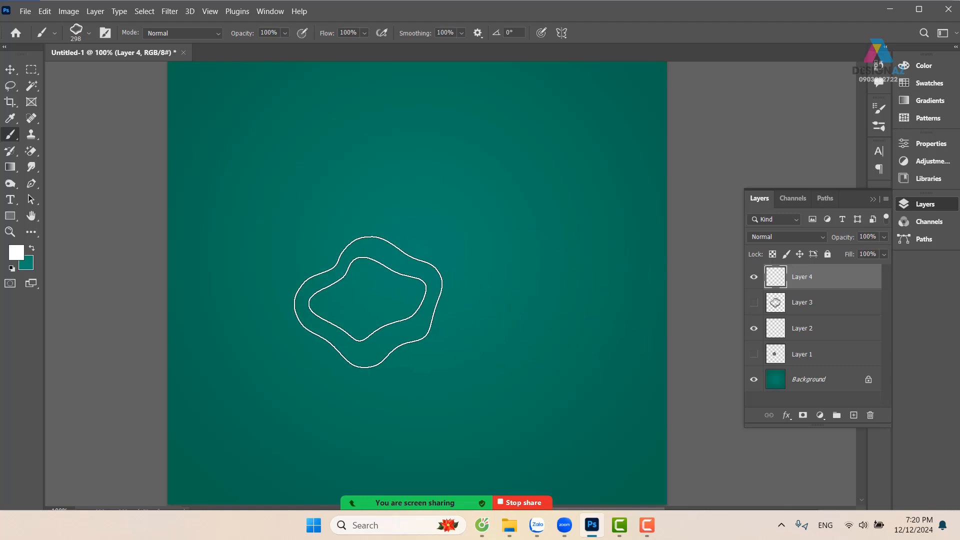
Set the wavy brush tip's spacing to 127%
{"action": "key", "text": "F5"}
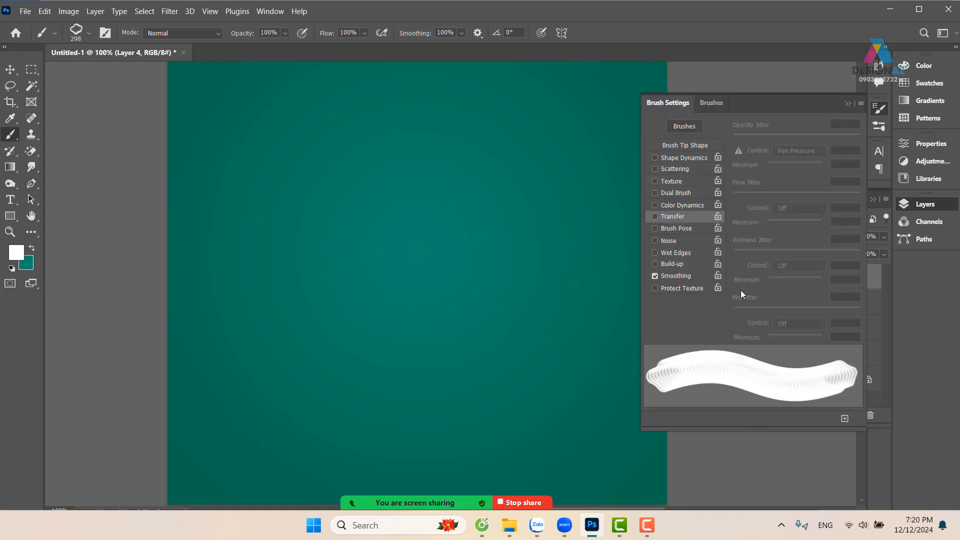
{"action": "left_click", "coordinate": [702, 145]}
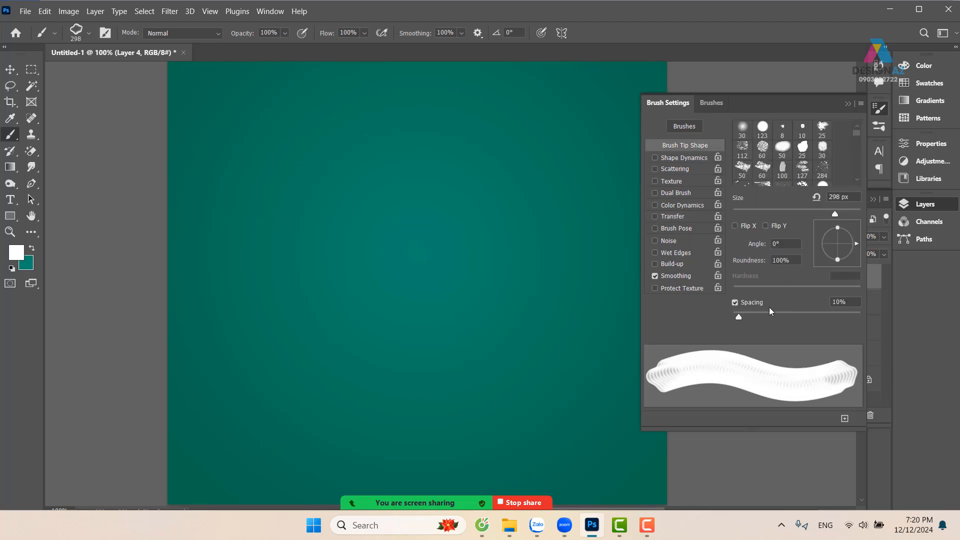
{"action": "left_click_drag", "start_coordinate": [739, 317], "coordinate": [805, 318]}
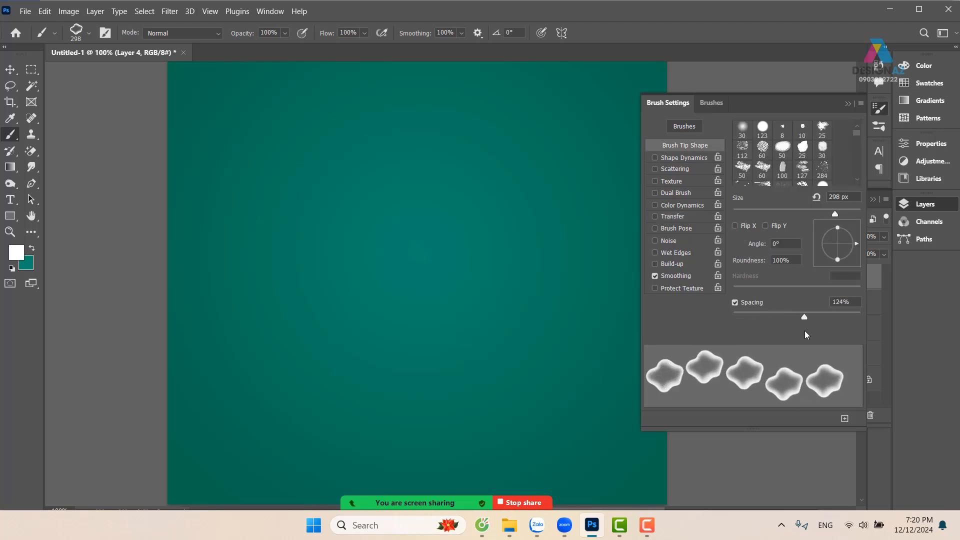
Enable Shape Dynamics with 86% size jitter and 100% angle jitter, and enlarge the wavy brush to 594 px
{"action": "left_click", "coordinate": [694, 160]}
{"action": "mouse_move", "coordinate": [734, 139]}
{"action": "left_mouse_down"}
{"action": "mouse_move", "coordinate": [793, 139]}
{"action": "mouse_move", "coordinate": [811, 152]}
{"action": "left_mouse_up"}
{"action": "left_click_drag", "start_coordinate": [734, 236], "coordinate": [864, 246]}
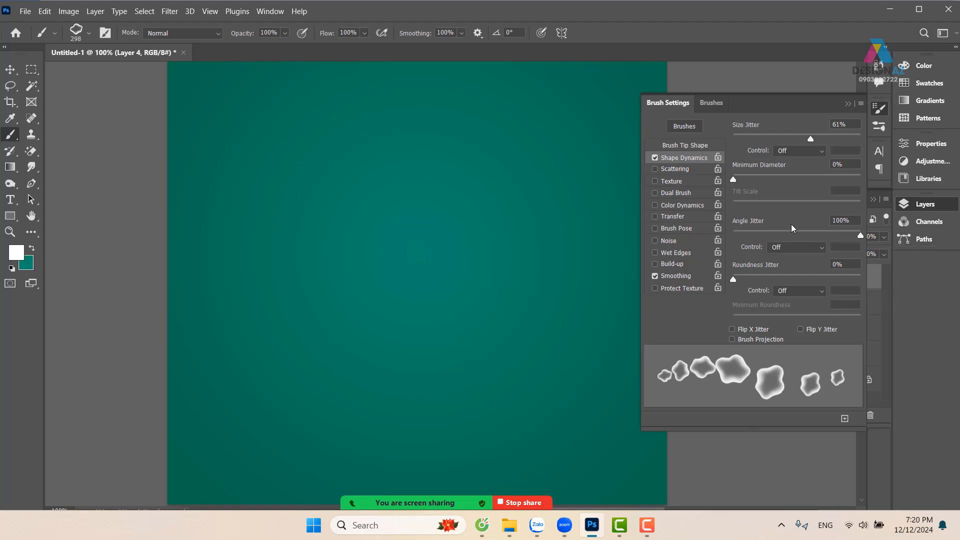
{"action": "left_click_drag", "start_coordinate": [811, 139], "coordinate": [844, 142]}
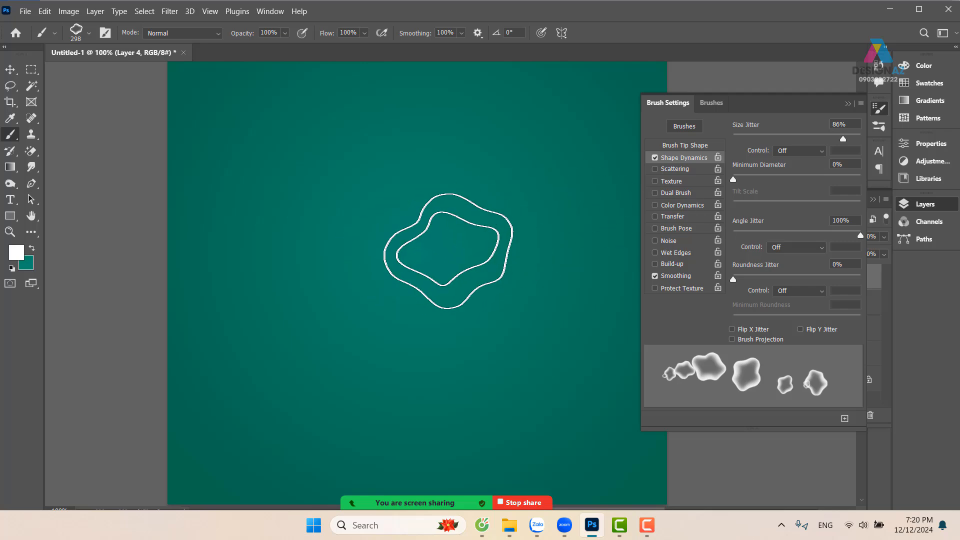
{"action": "left_click_drag", "start_coordinate": [448, 250], "coordinate": [555, 256]}
Try three separate stamps of the jittered wavy brush on the canvas and undo them
{"action": "left_click", "coordinate": [300, 260]}
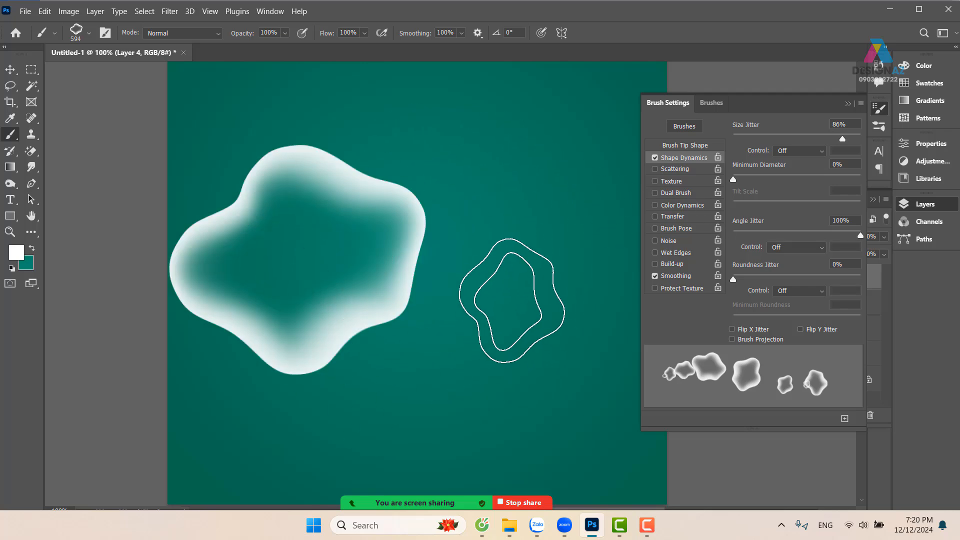
{"action": "left_click", "coordinate": [511, 300]}
{"action": "left_click", "coordinate": [409, 406]}
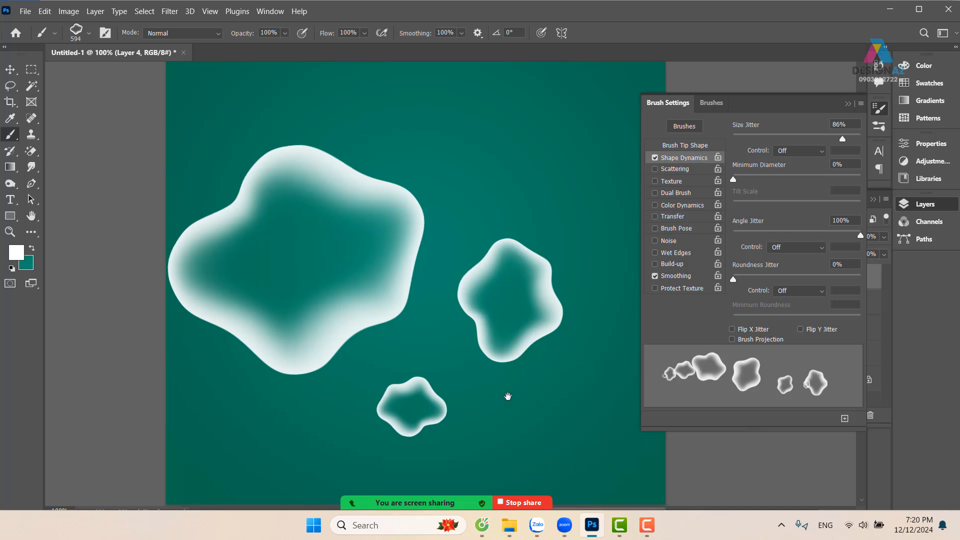
{"action": "scroll", "coordinate": [508, 396], "scroll_direction": "right", "scroll_amount": 5}
{"action": "key", "text": "ctrl+z"}
{"action": "key", "text": "ctrl+z"}
{"action": "key", "text": "ctrl+z"}
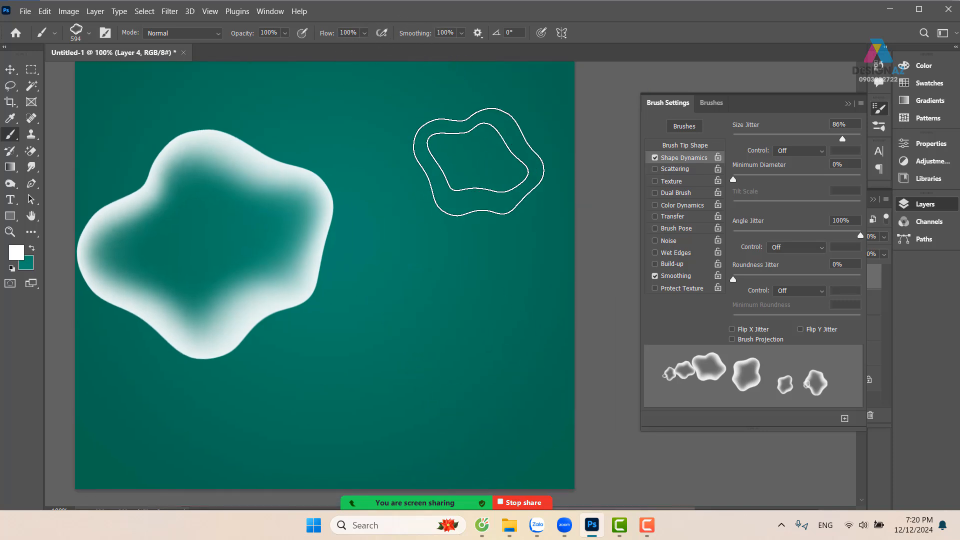
Enable Transfer with 72% opacity jitter for the wavy brush and stamp three shapes across the canvas
{"action": "left_click", "coordinate": [697, 218]}
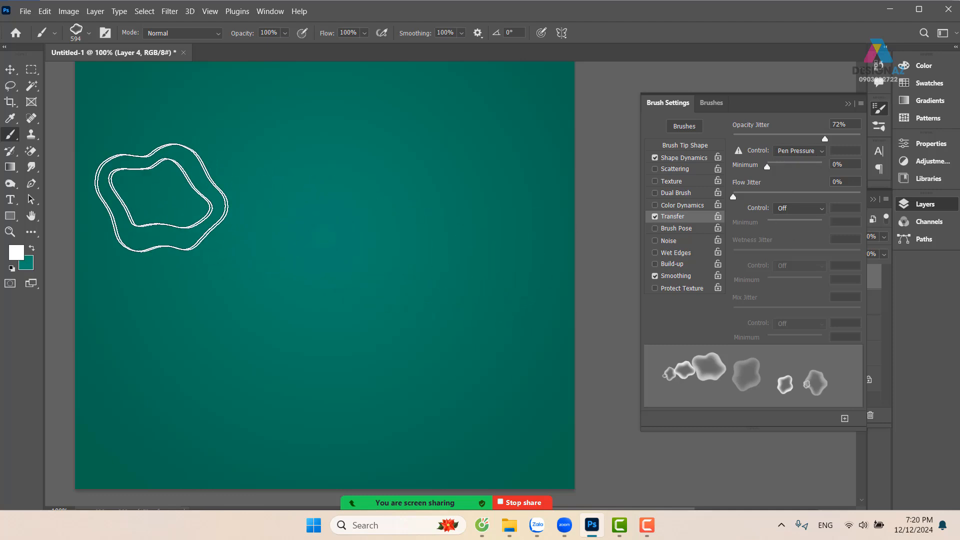
{"action": "left_click", "coordinate": [159, 197]}
{"action": "left_click", "coordinate": [351, 221]}
{"action": "left_click", "coordinate": [481, 206]}
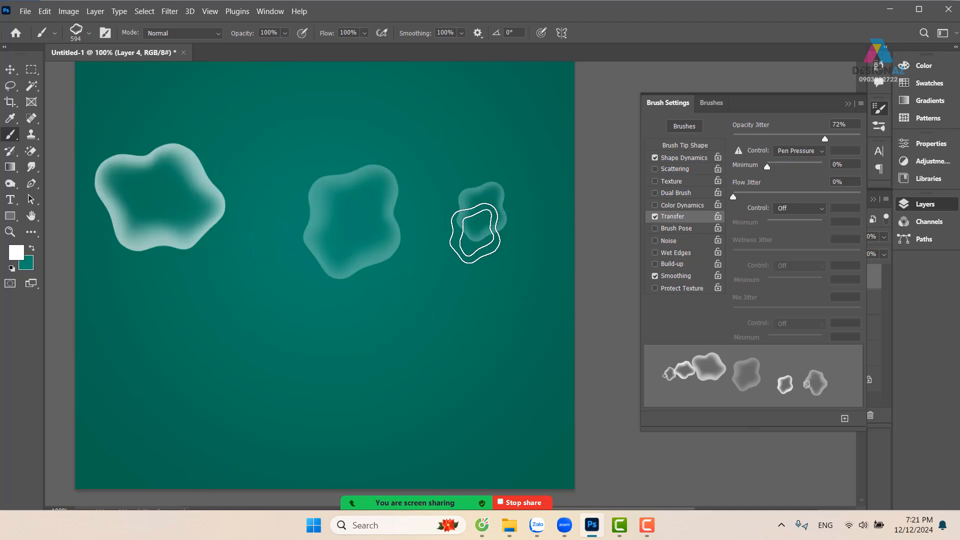
{"action": "key", "text": "ctrl+minus"}
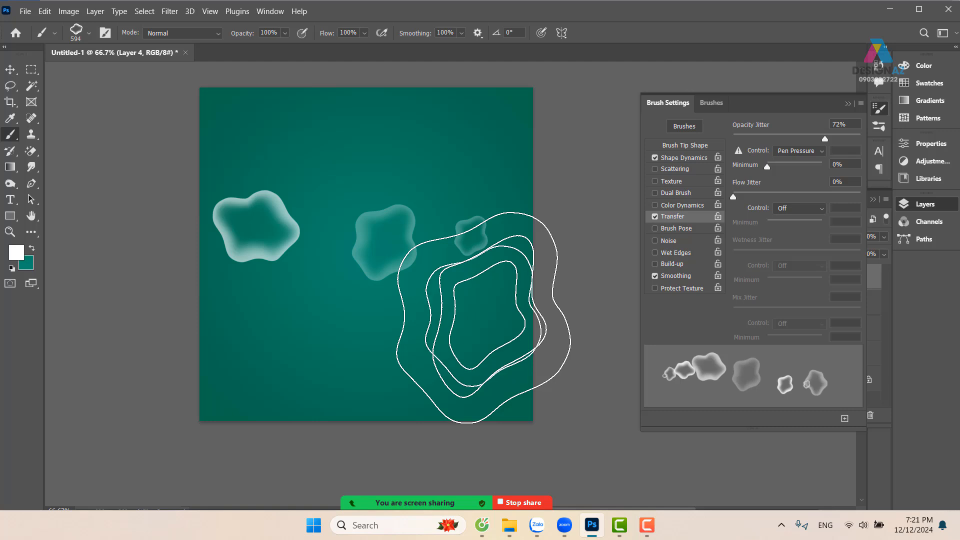
Undo the last stamp, try four more wavy stamps across the canvas, and undo all of the stamps
{"action": "key", "text": "ctrl+z"}
{"action": "left_click", "coordinate": [200, 297]}
{"action": "left_click", "coordinate": [433, 262]}
{"action": "left_click", "coordinate": [361, 275]}
{"action": "left_click", "coordinate": [498, 245]}
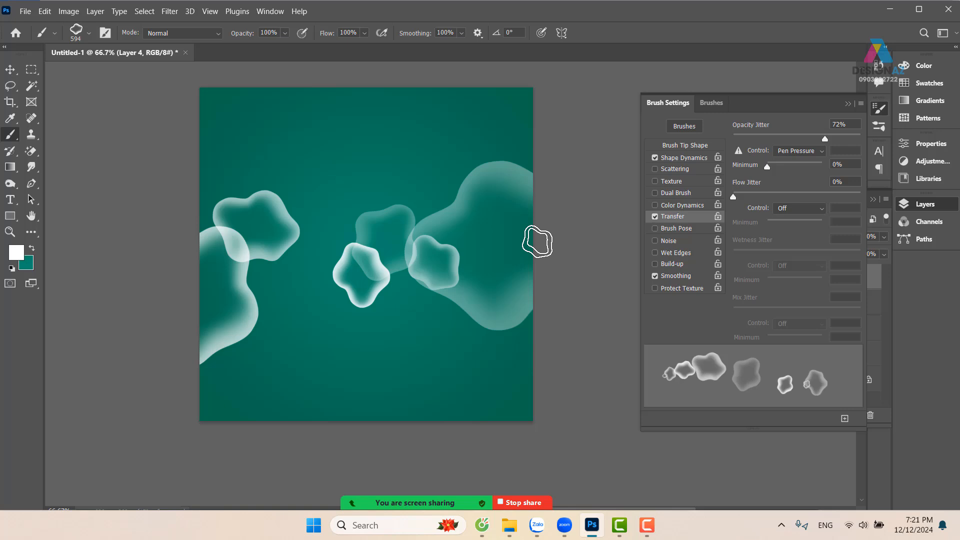
{"action": "key", "text": "ctrl+z"}
{"action": "key", "text": "ctrl+z"}
{"action": "key", "text": "ctrl+z"}
{"action": "key", "text": "ctrl+z"}
{"action": "key", "text": "ctrl+z"}
{"action": "key", "text": "ctrl+z"}
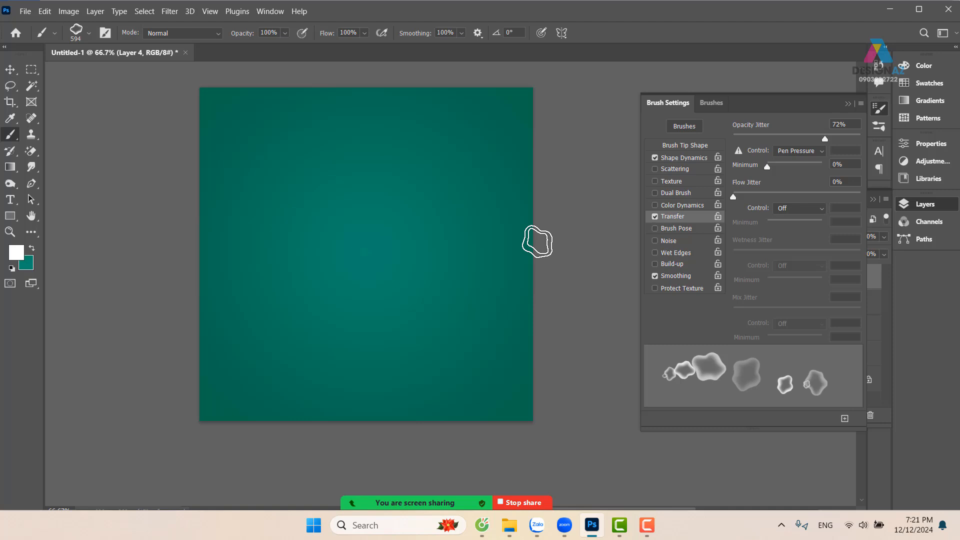
With the Background layer selected, edit the Gradient tool's colors and set the end stop to blue 009cff
{"action": "left_click", "coordinate": [848, 104]}
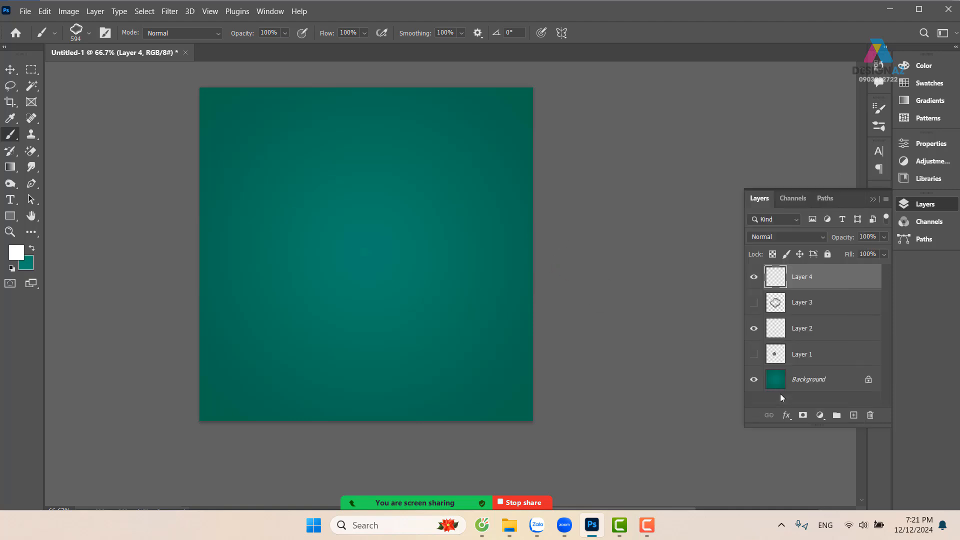
{"action": "left_click", "coordinate": [845, 392]}
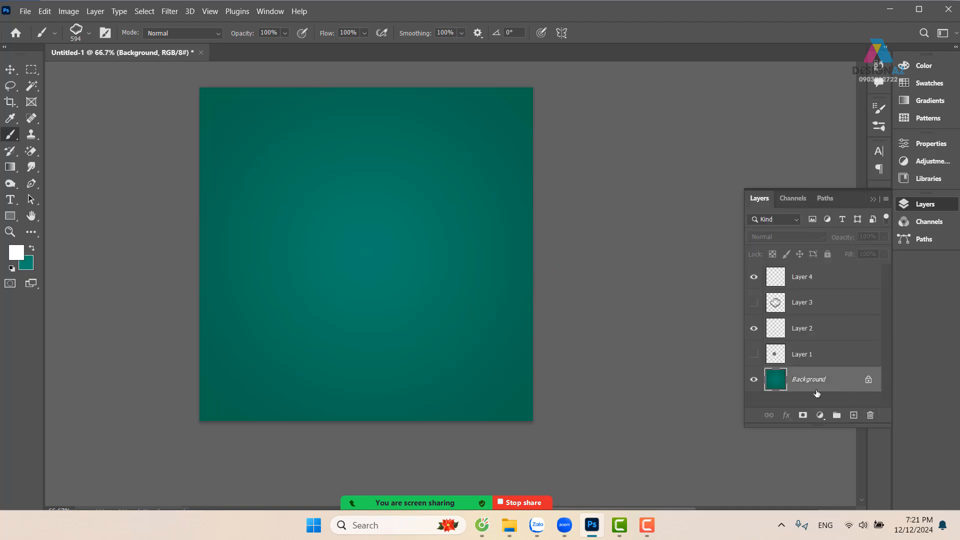
{"action": "key", "text": "g"}
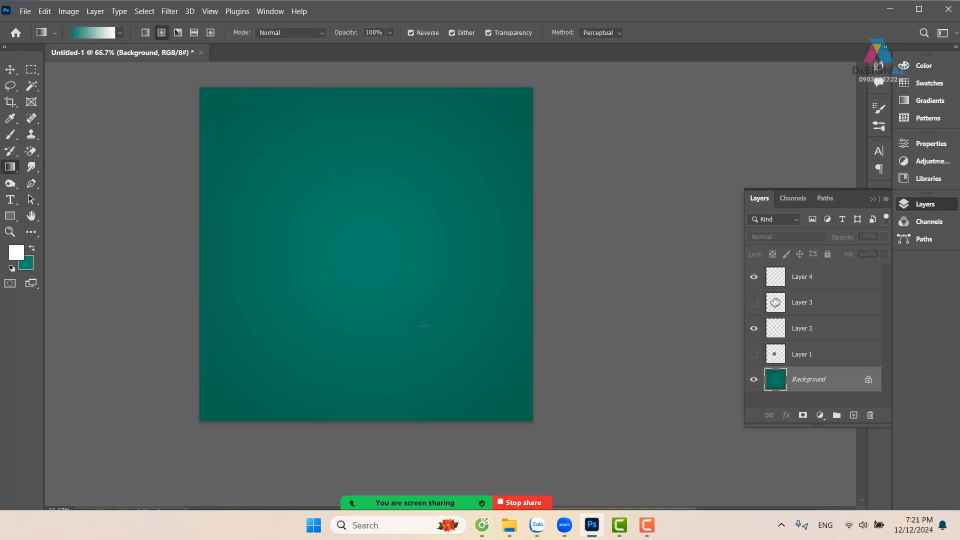
{"action": "left_click", "coordinate": [93, 32]}
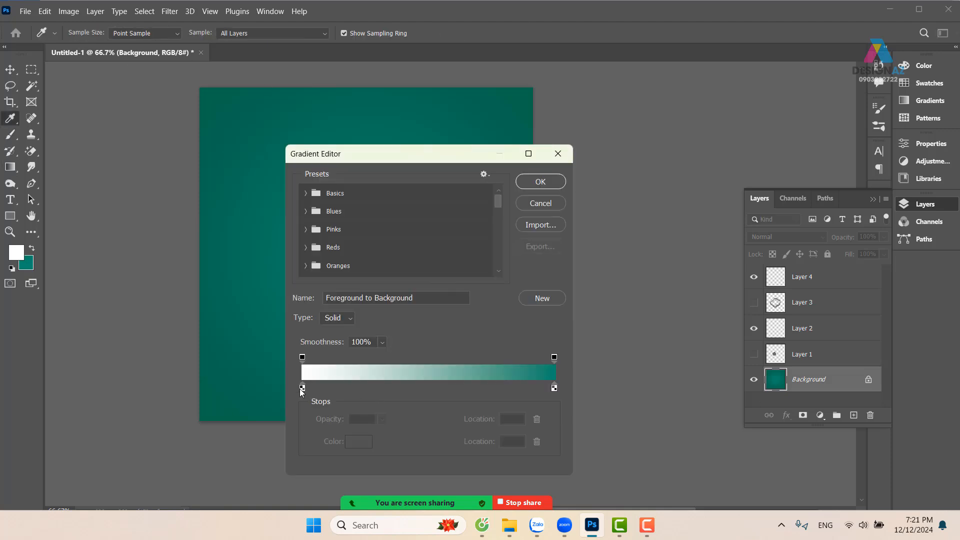
{"action": "left_click", "coordinate": [554, 388]}
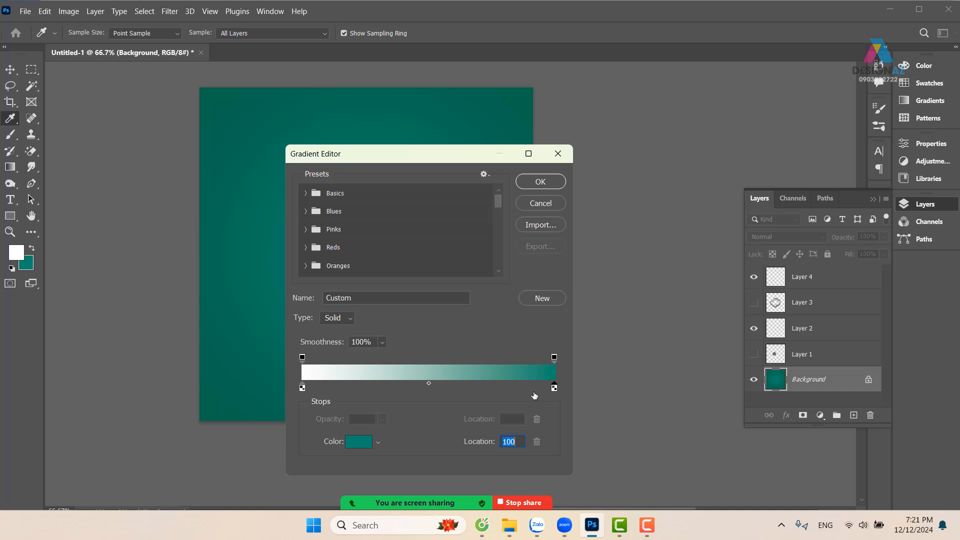
{"action": "left_click", "coordinate": [359, 440]}
{"action": "left_click_drag", "start_coordinate": [755, 90], "coordinate": [782, 74]}
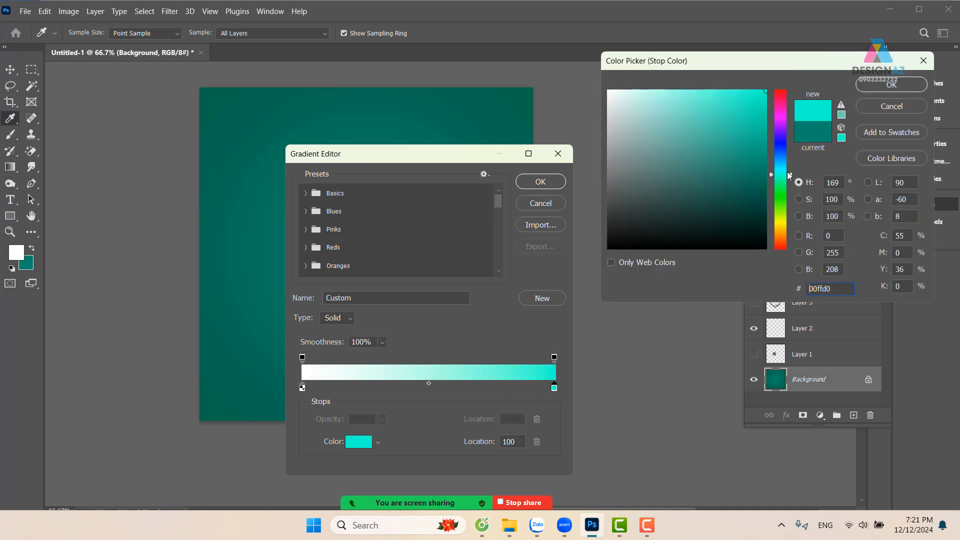
{"action": "left_click_drag", "start_coordinate": [790, 175], "coordinate": [797, 169]}
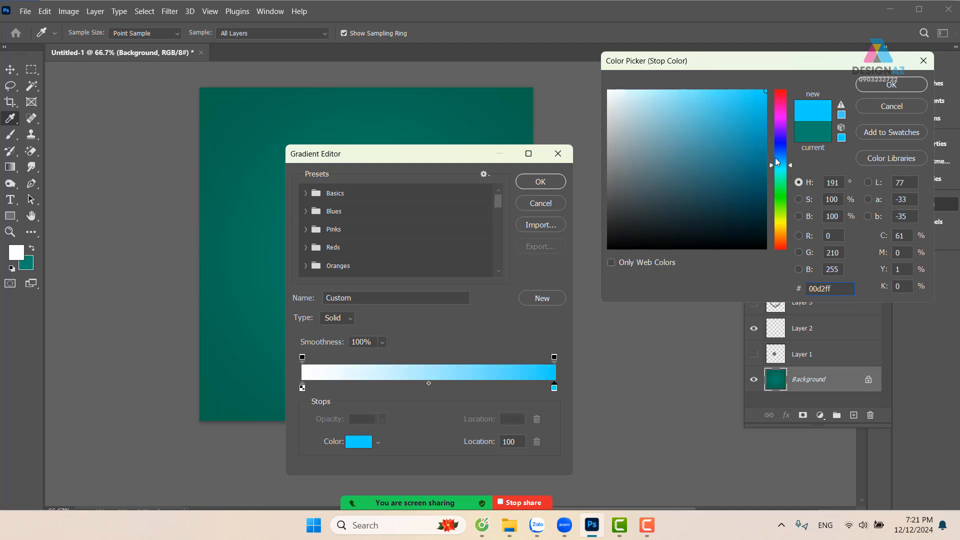
{"action": "left_click", "coordinate": [780, 160]}
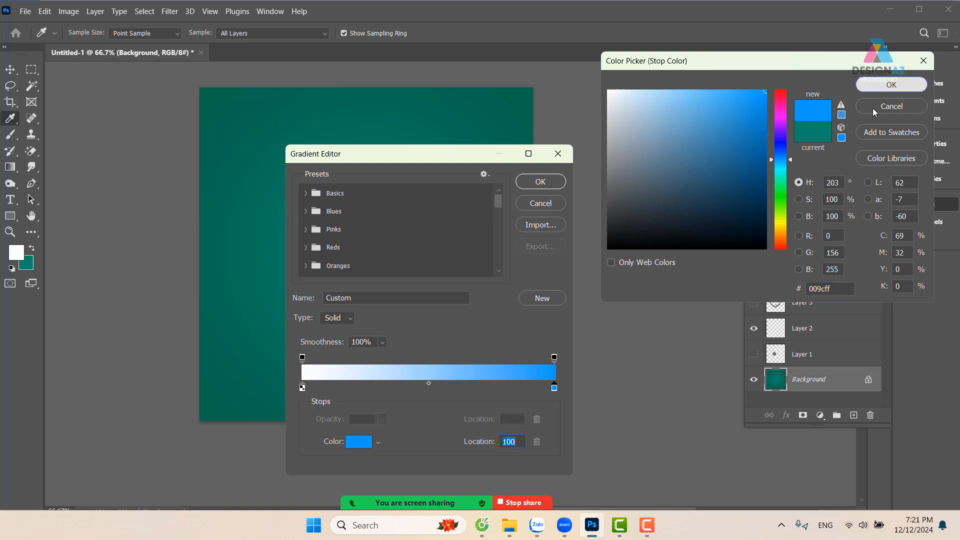
{"action": "left_click", "coordinate": [885, 88]}
Set the gradient's start stop to magenta ff00fc
{"action": "left_click", "coordinate": [304, 388]}
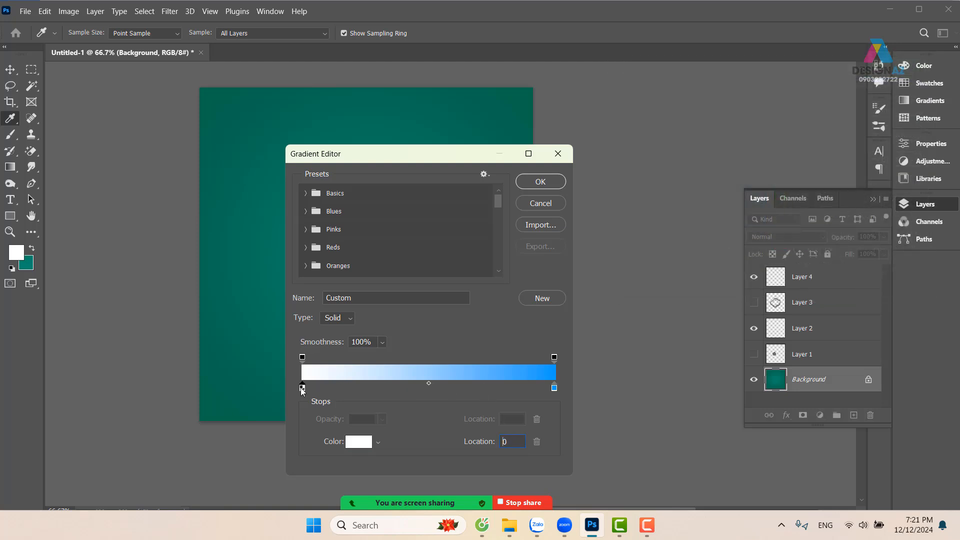
{"action": "left_click", "coordinate": [358, 442]}
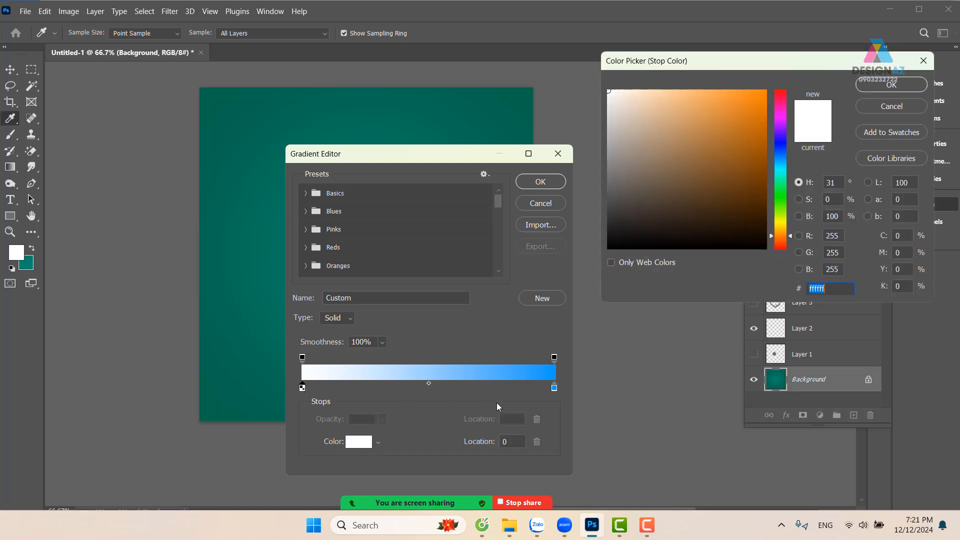
{"action": "left_click", "coordinate": [780, 117]}
{"action": "mouse_move", "coordinate": [750, 122]}
{"action": "left_mouse_down"}
{"action": "mouse_move", "coordinate": [768, 95]}
{"action": "mouse_move", "coordinate": [798, 83]}
{"action": "left_mouse_up"}
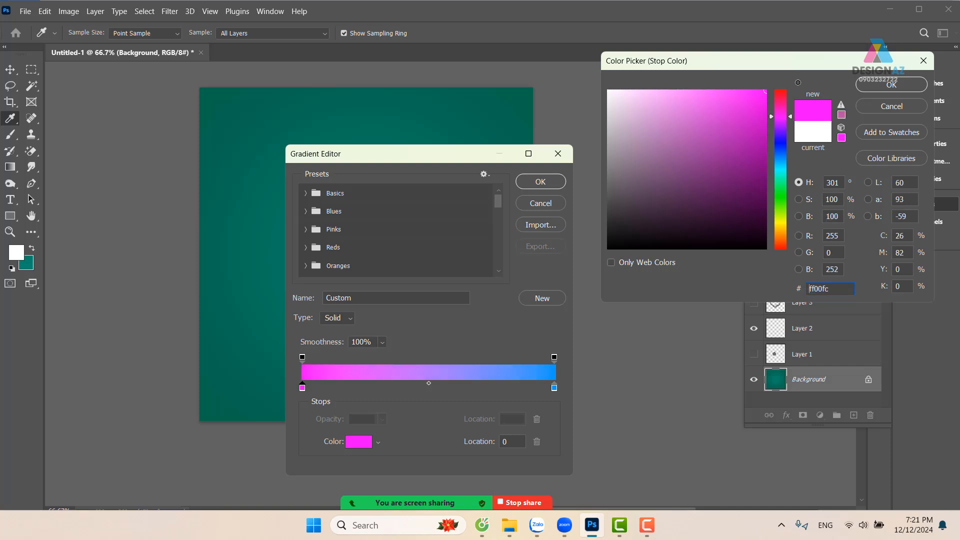
{"action": "left_click", "coordinate": [888, 85]}
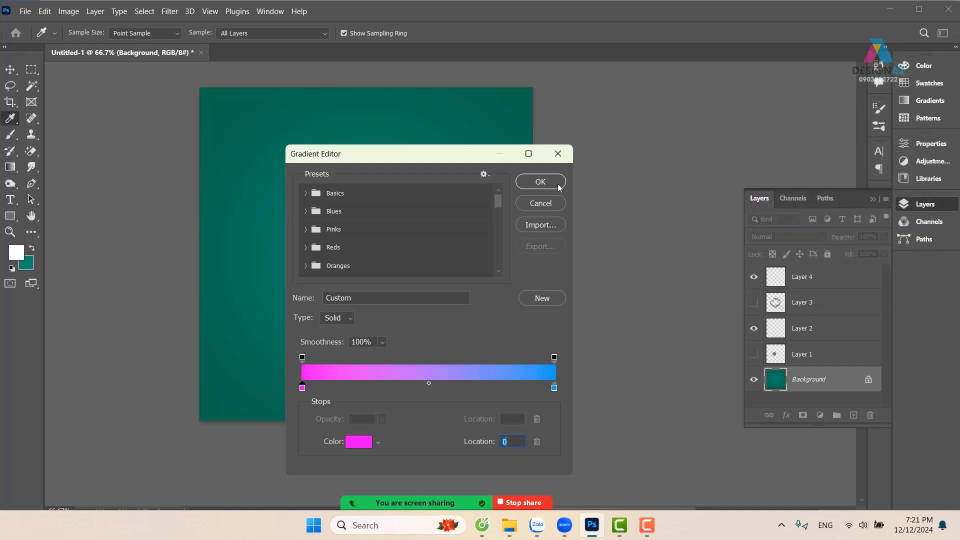
Accept the gradient and fill the Background with it as a linear gradient running diagonally from the upper-left to the lower-right corner
{"action": "left_click", "coordinate": [559, 185]}
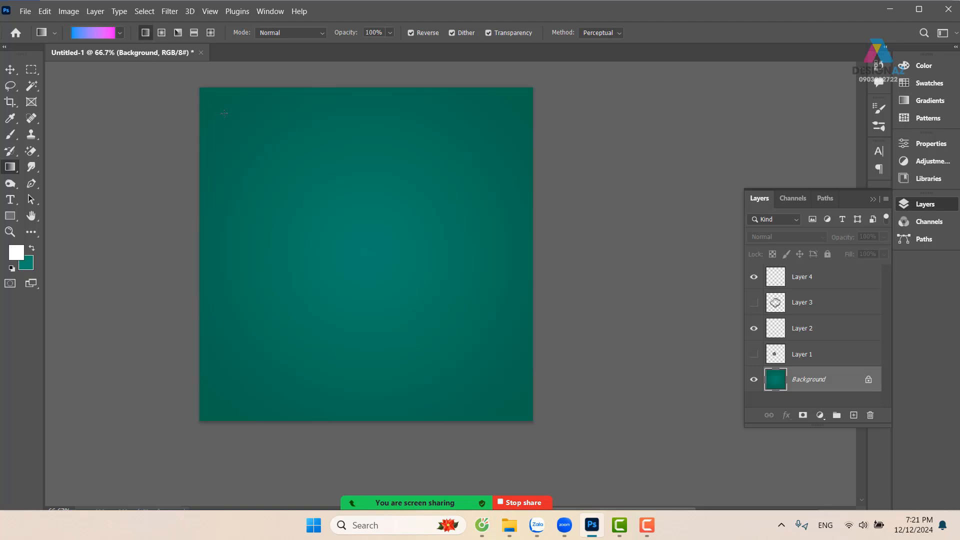
{"action": "left_click_drag", "start_coordinate": [224, 114], "coordinate": [524, 438]}
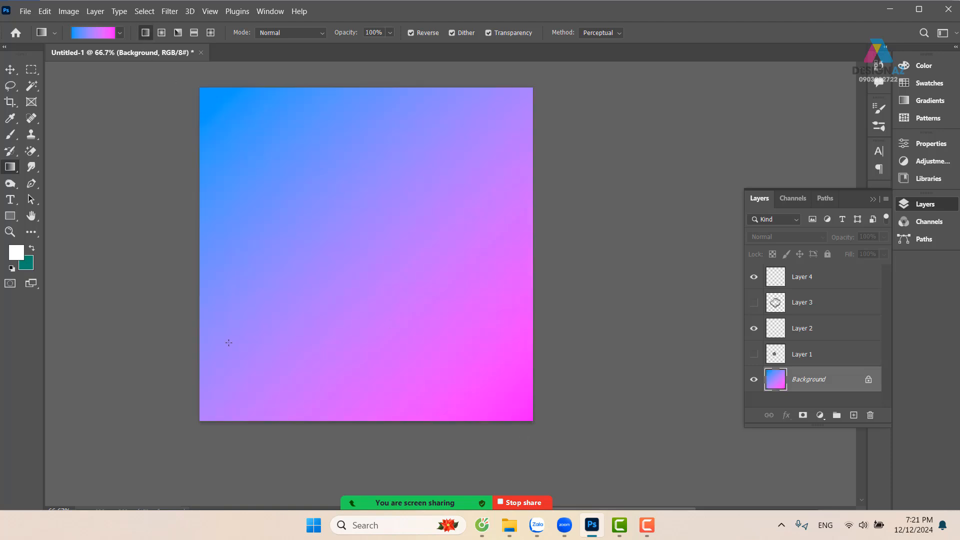
Redraw the Background's linear gradient diagonally, blue at the lower-left and magenta at the upper-right, and switch to the Brush tool on Layer 4
{"action": "left_click_drag", "start_coordinate": [445, 221], "coordinate": [556, 103]}
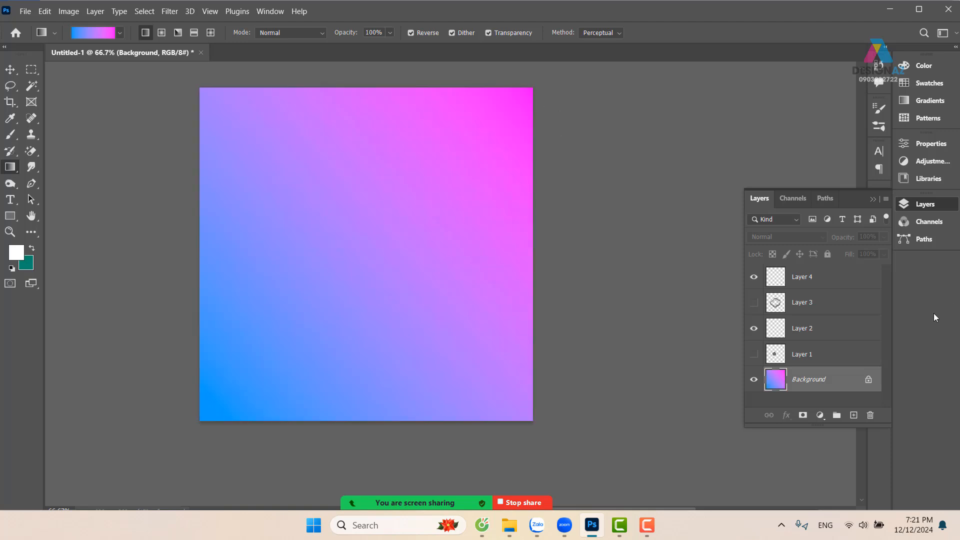
{"action": "left_click", "coordinate": [840, 278]}
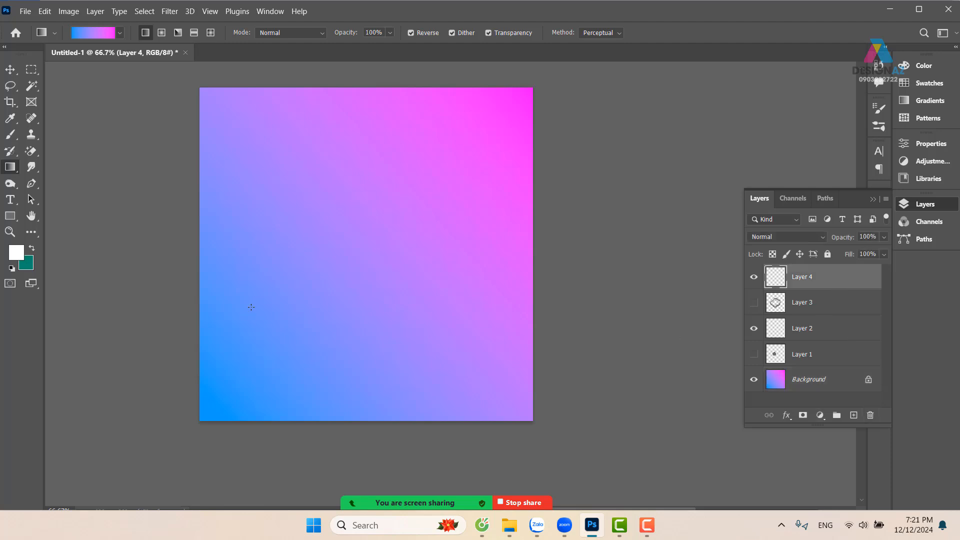
{"action": "key", "text": "b"}
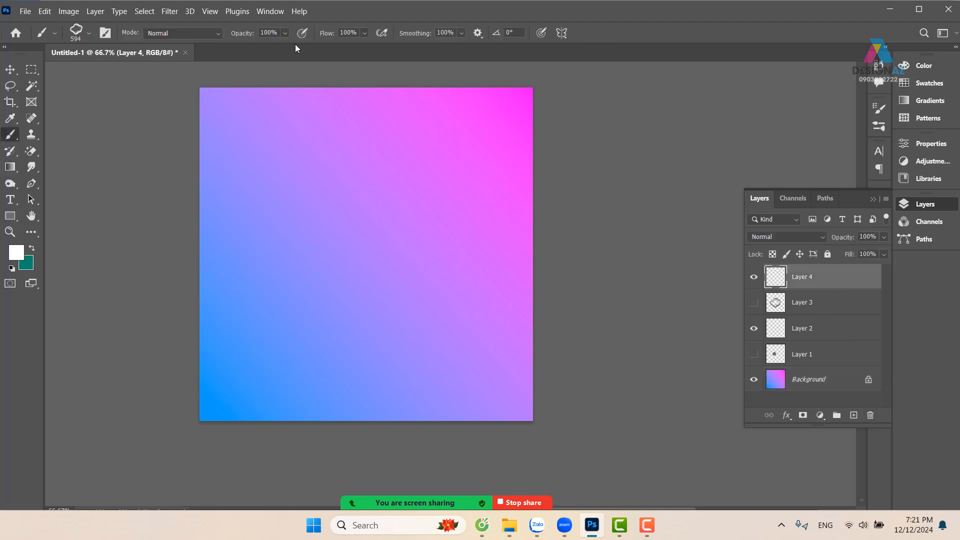
Try wavy brush stamps from the canvas's left edge to its right side on Layer 4, and undo them all
{"action": "left_click", "coordinate": [195, 310]}
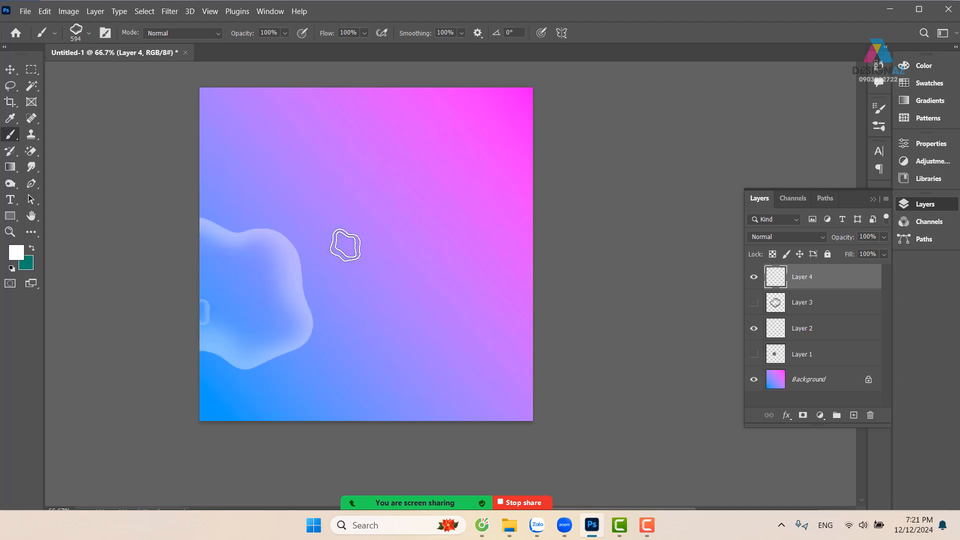
{"action": "mouse_move", "coordinate": [345, 245]}
{"action": "left_mouse_down"}
{"action": "mouse_move", "coordinate": [486, 226]}
{"action": "mouse_move", "coordinate": [687, 173]}
{"action": "left_mouse_up"}
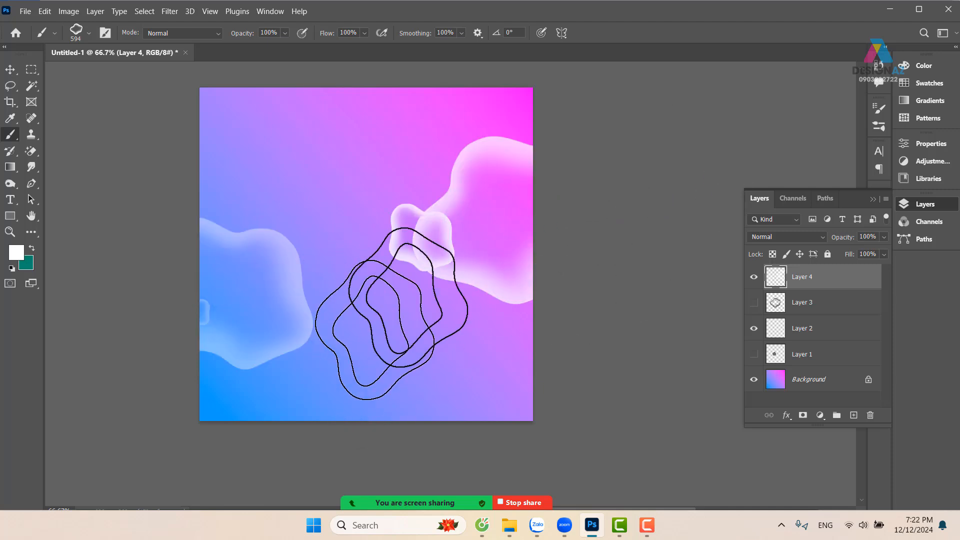
{"action": "key", "text": "ctrl+plus"}
{"action": "left_click_drag", "start_coordinate": [369, 327], "coordinate": [454, 336]}
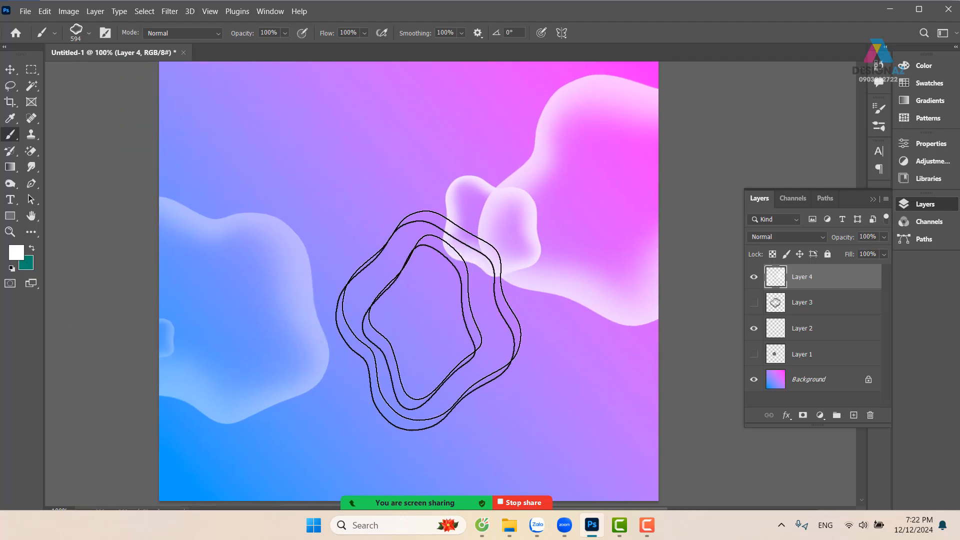
{"action": "left_click_drag", "start_coordinate": [420, 373], "coordinate": [476, 285]}
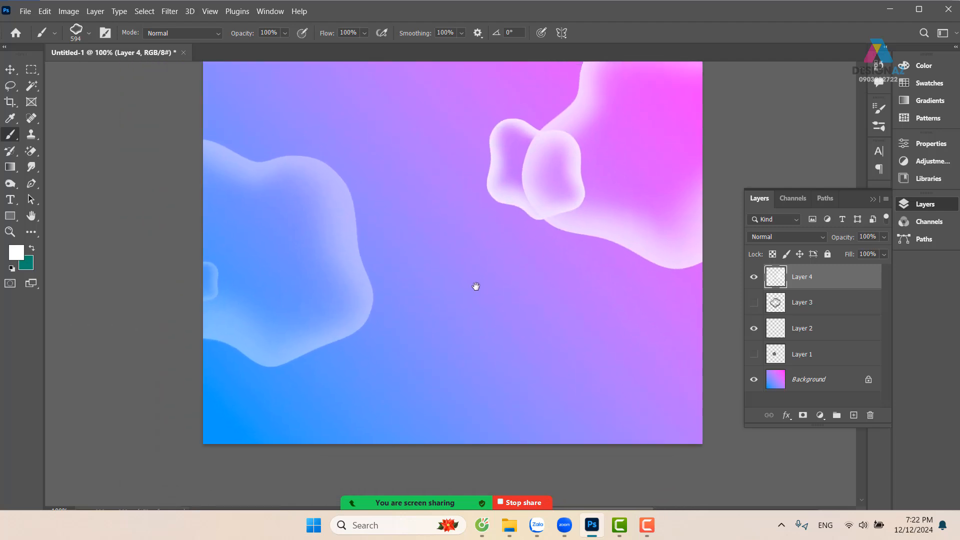
{"action": "key", "text": "ctrl+minus"}
{"action": "key", "text": "ctrl+z"}
{"action": "key", "text": "ctrl+z"}
{"action": "key", "text": "ctrl+z"}
{"action": "key", "text": "ctrl+z"}
{"action": "key", "text": "ctrl+z"}
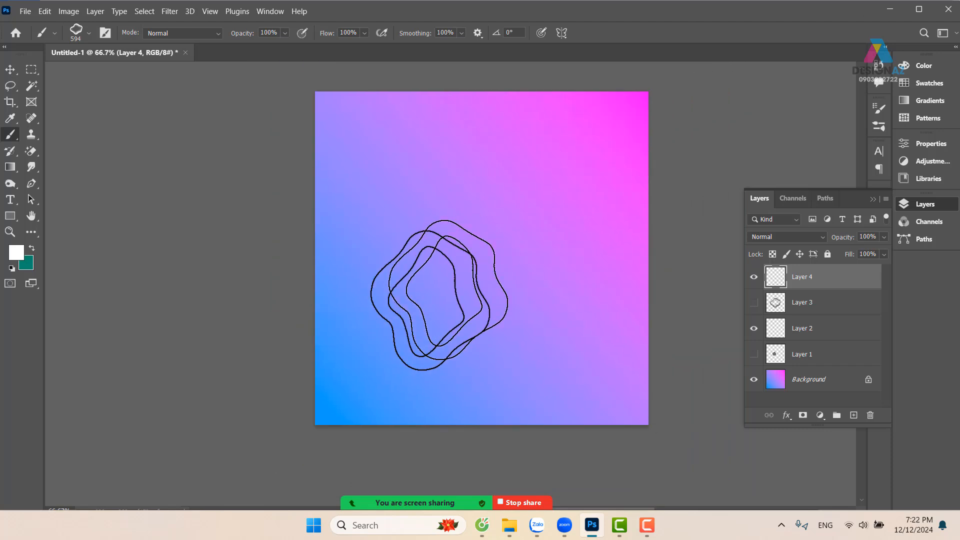
Stamp white wavy shapes at the left and right edges, then, with the brush enlarged to 1045 px, at the upper-left corner and lower-right area
{"action": "left_click", "coordinate": [354, 273]}
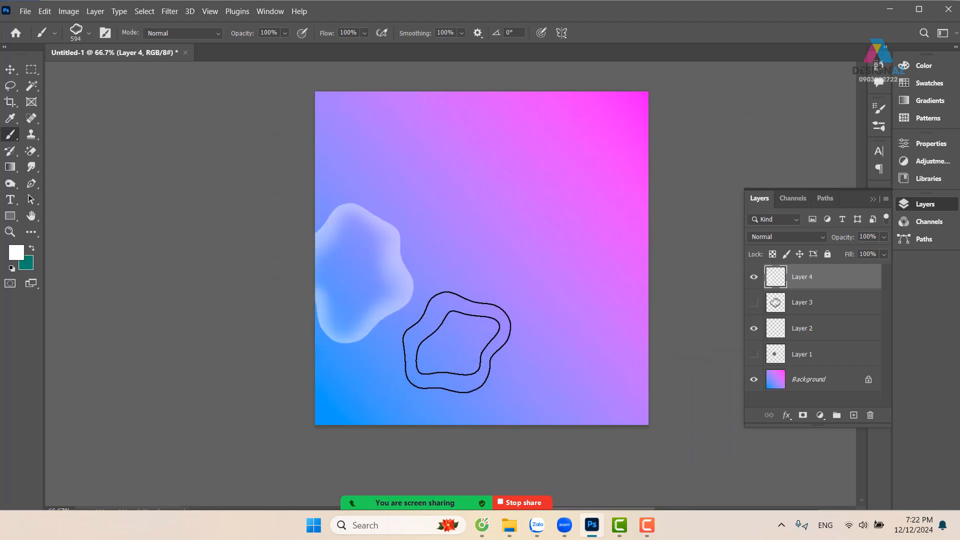
{"action": "left_click", "coordinate": [641, 269]}
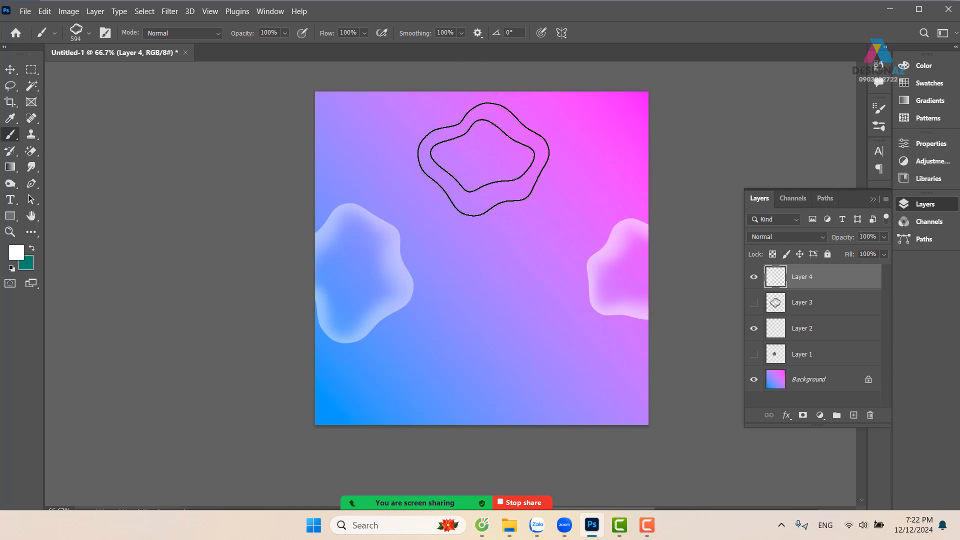
{"action": "left_click_drag", "start_coordinate": [482, 159], "coordinate": [632, 164]}
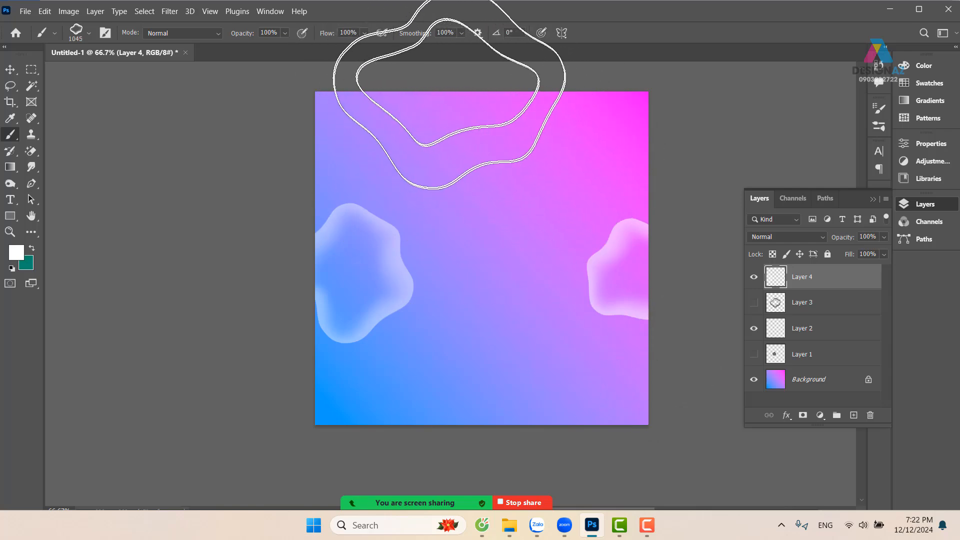
{"action": "left_click", "coordinate": [380, 86]}
{"action": "left_click_drag", "start_coordinate": [648, 312], "coordinate": [562, 293]}
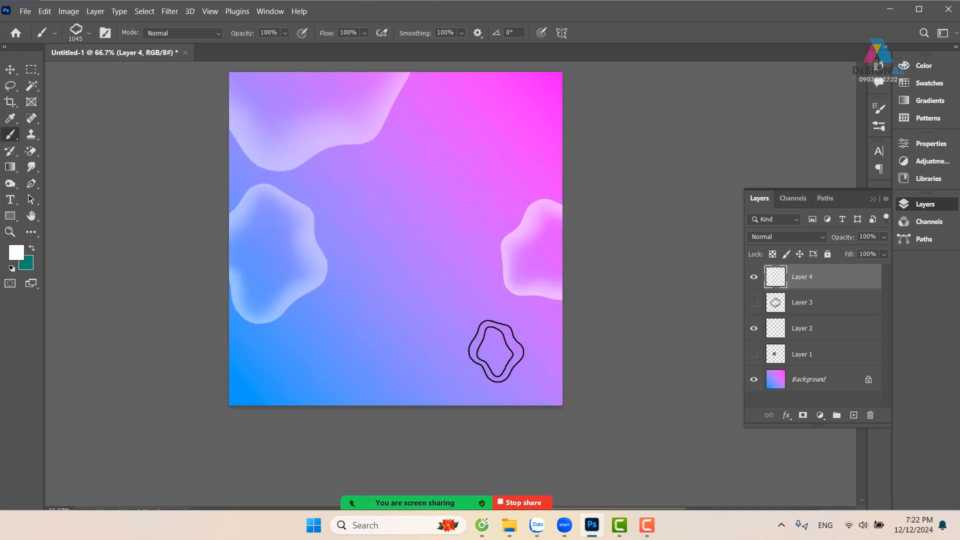
{"action": "left_click", "coordinate": [495, 351]}
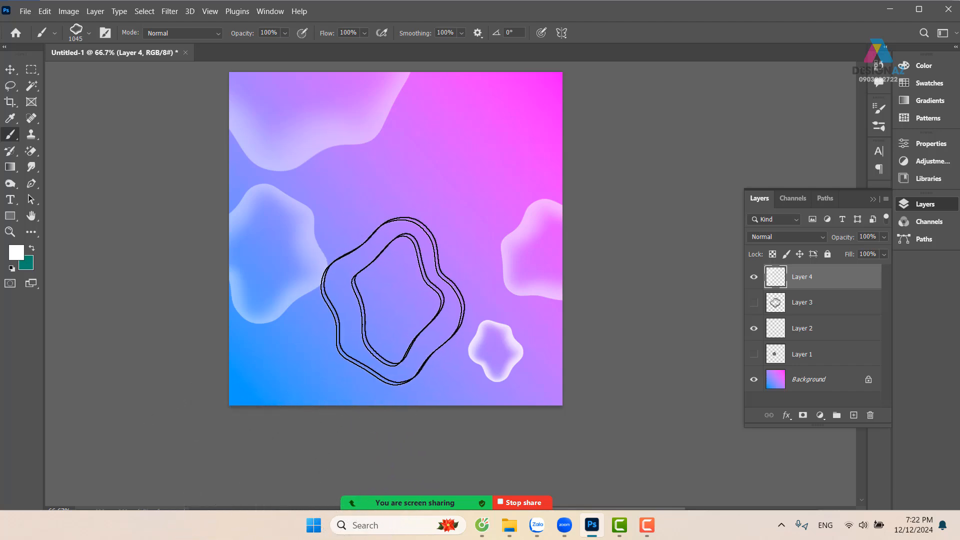
Reduce the brush to 227 px, try a diagonal stroke of wavy shapes across the canvas, and undo it
{"action": "left_click_drag", "start_coordinate": [401, 295], "coordinate": [209, 337]}
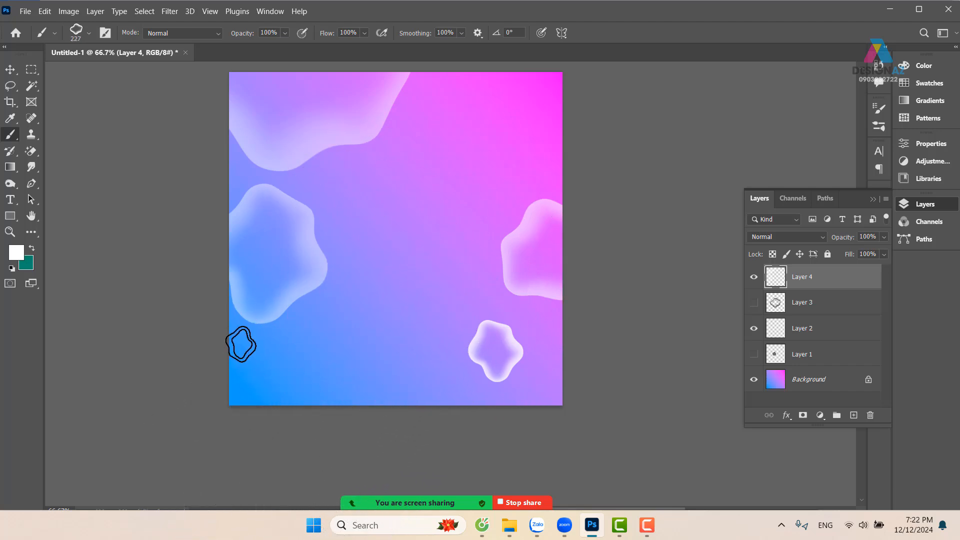
{"action": "mouse_move", "coordinate": [269, 332]}
{"action": "left_mouse_down"}
{"action": "mouse_move", "coordinate": [345, 285]}
{"action": "mouse_move", "coordinate": [488, 240]}
{"action": "mouse_move", "coordinate": [615, 223]}
{"action": "left_mouse_up"}
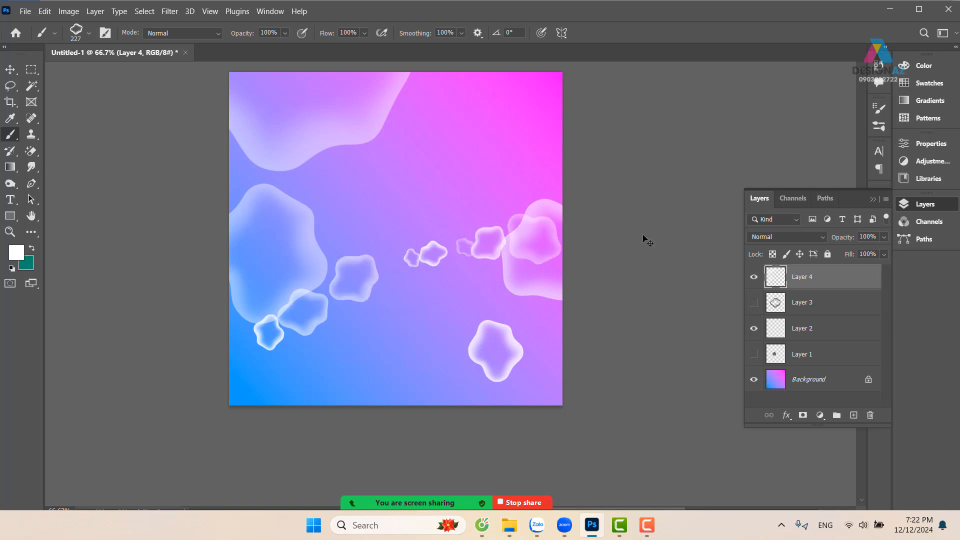
{"action": "key", "text": "ctrl+z"}
Enable Scattering for the brush with Scatter at 578%, try a stroke across the canvas, and undo it
{"action": "key", "text": "F5"}
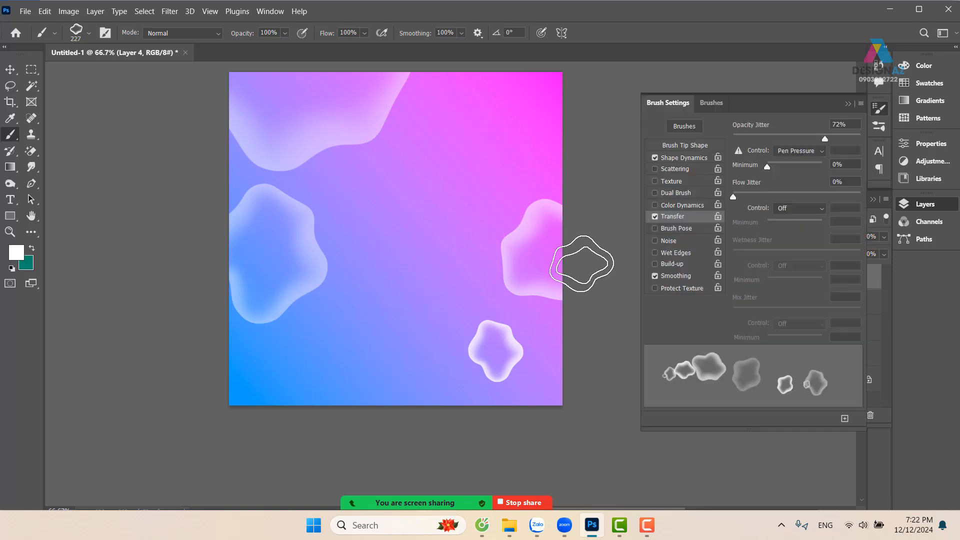
{"action": "left_click", "coordinate": [700, 169]}
{"action": "left_click_drag", "start_coordinate": [734, 135], "coordinate": [807, 134]}
{"action": "left_click_drag", "start_coordinate": [311, 295], "coordinate": [607, 181]}
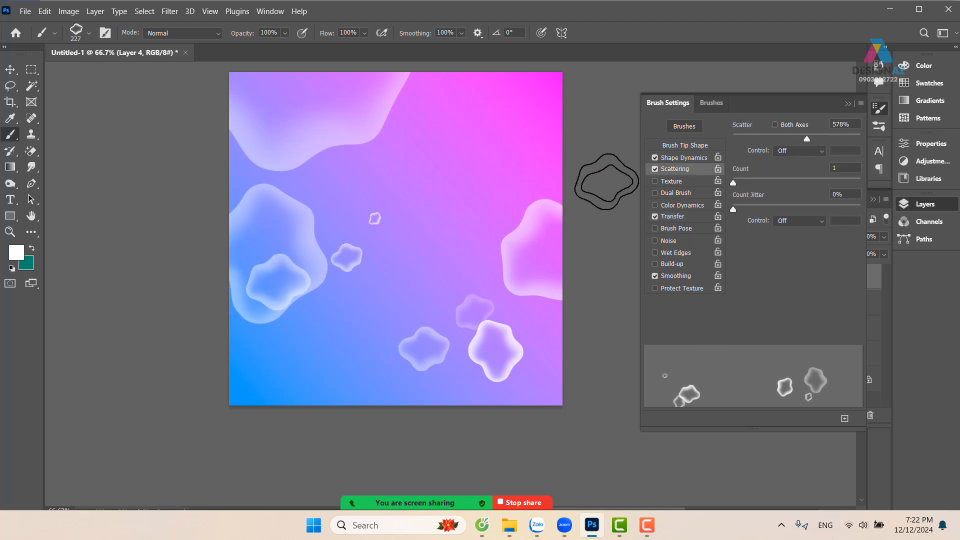
{"action": "key", "text": "ctrl+z"}
Reduce the brush to 90 px and paint a scattered stroke of wavy shapes rising from the left edge to the right edge
{"action": "right_click", "coordinate": [365, 278], "text": "alt"}
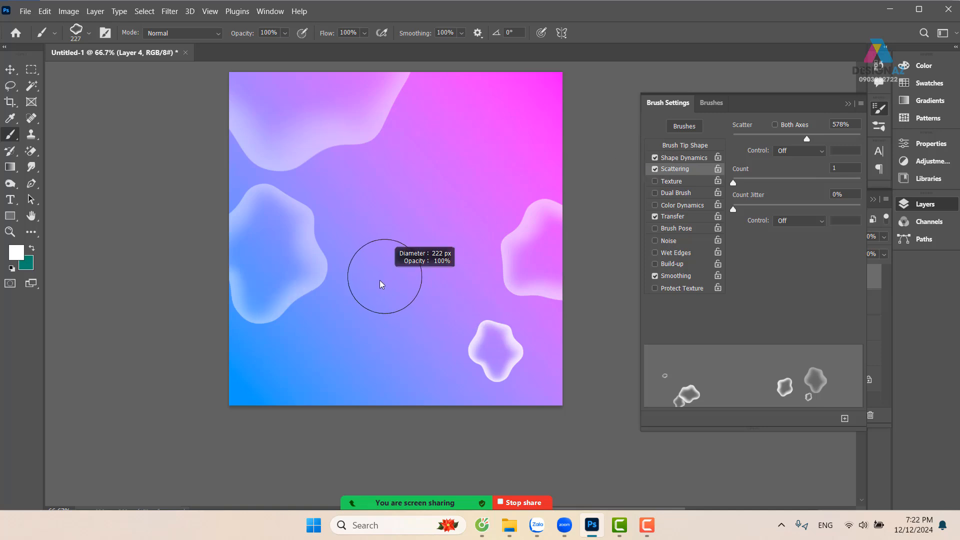
{"action": "mouse_move", "coordinate": [229, 285]}
{"action": "left_mouse_down"}
{"action": "mouse_move", "coordinate": [281, 322]}
{"action": "mouse_move", "coordinate": [382, 284]}
{"action": "mouse_move", "coordinate": [431, 229]}
{"action": "mouse_move", "coordinate": [522, 174]}
{"action": "mouse_move", "coordinate": [627, 181]}
{"action": "left_mouse_up"}
{"action": "key", "text": "space"}
{"action": "left_click_drag", "start_coordinate": [511, 288], "coordinate": [468, 290]}
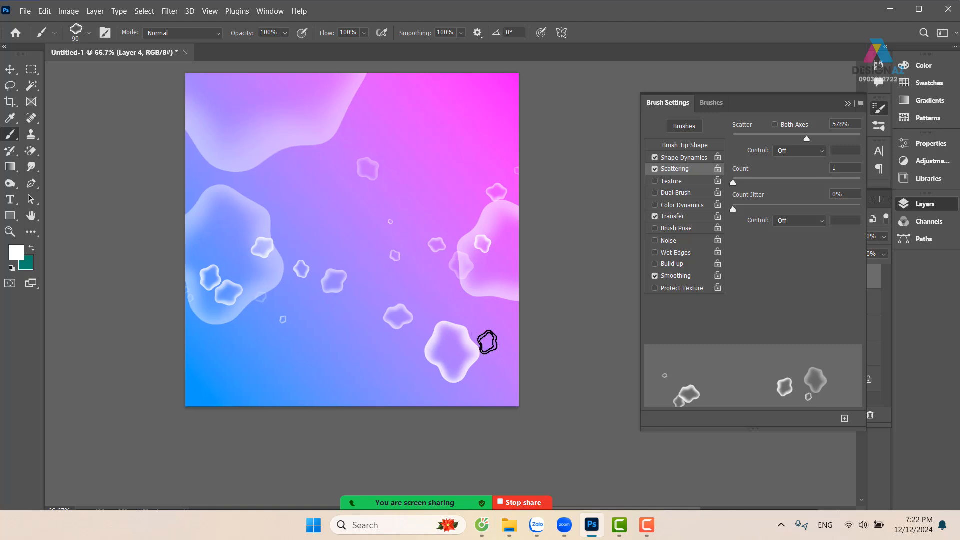
{"action": "key", "text": "ctrl+plus"}
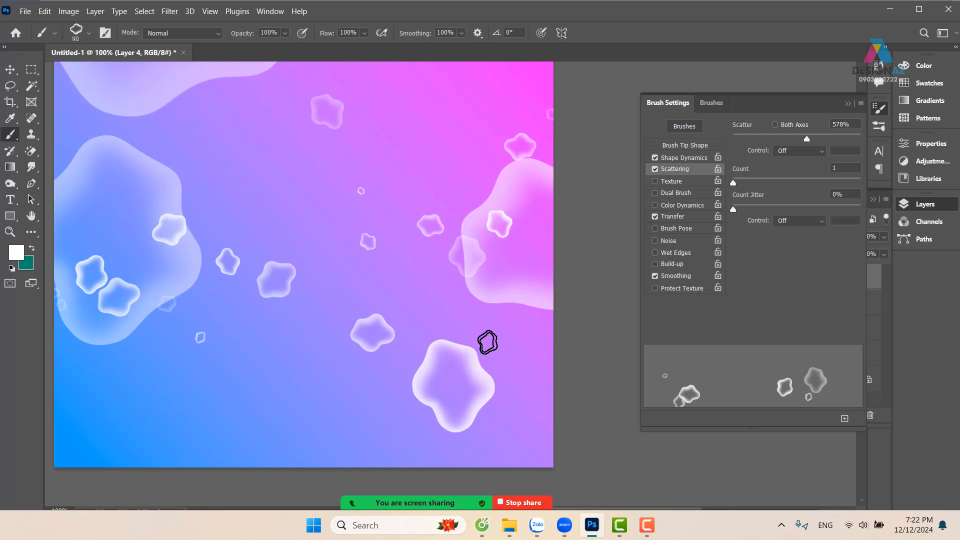
Reduce the brush to 28 px and paint small scattered wavy shapes across the middle of the canvas from left to right
{"action": "left_click_drag", "start_coordinate": [369, 322], "coordinate": [413, 336]}
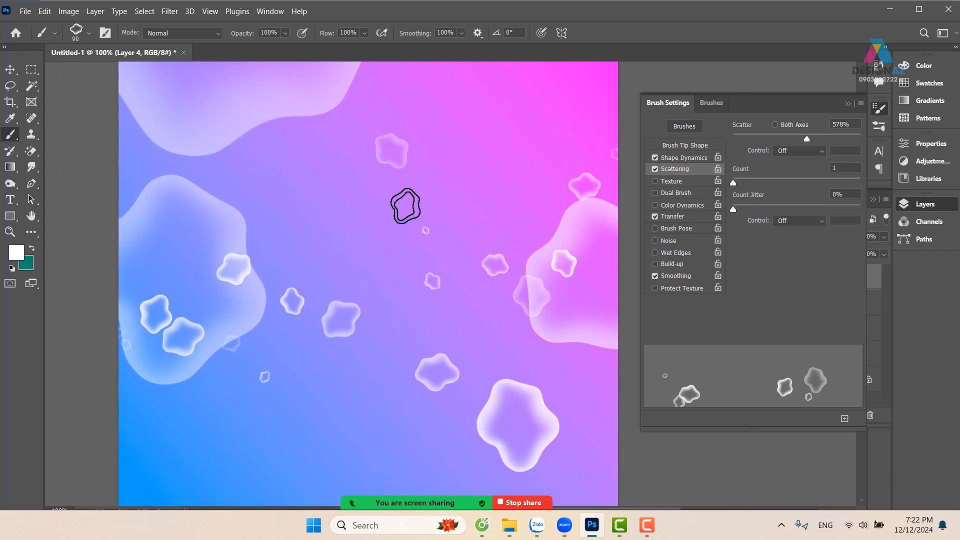
{"action": "left_click_drag", "start_coordinate": [423, 247], "coordinate": [403, 253]}
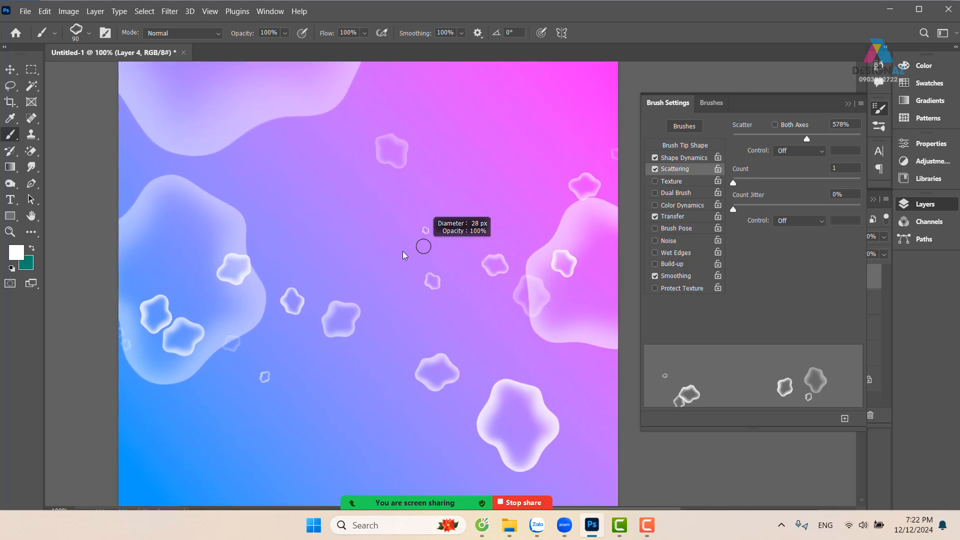
{"action": "mouse_move", "coordinate": [195, 275]}
{"action": "left_mouse_down"}
{"action": "mouse_move", "coordinate": [212, 226]}
{"action": "mouse_move", "coordinate": [239, 260]}
{"action": "mouse_move", "coordinate": [229, 313]}
{"action": "mouse_move", "coordinate": [243, 339]}
{"action": "mouse_move", "coordinate": [320, 358]}
{"action": "left_mouse_up"}
{"action": "mouse_move", "coordinate": [419, 334]}
{"action": "left_mouse_down"}
{"action": "mouse_move", "coordinate": [478, 262]}
{"action": "mouse_move", "coordinate": [602, 264]}
{"action": "mouse_move", "coordinate": [645, 230]}
{"action": "mouse_move", "coordinate": [675, 230]}
{"action": "left_mouse_up"}
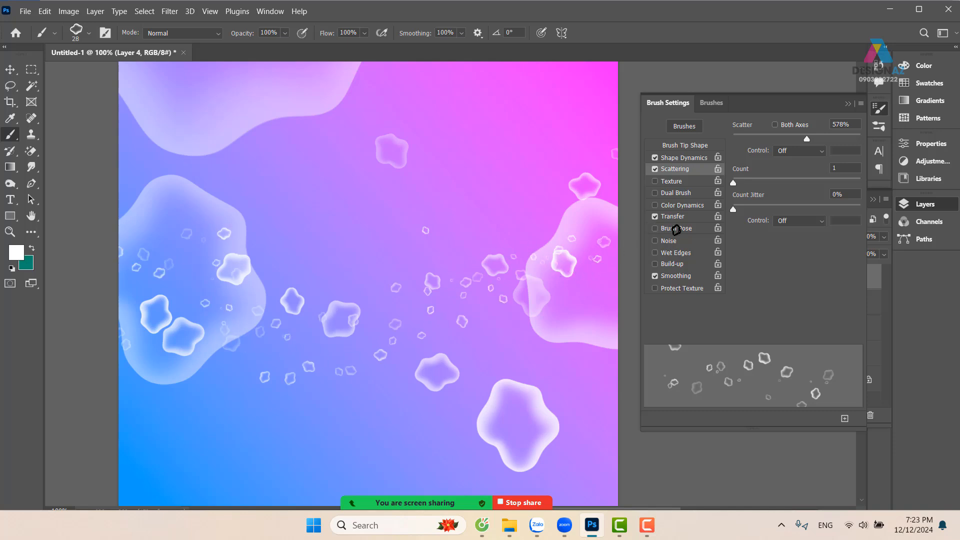
{"action": "left_click_drag", "start_coordinate": [536, 246], "coordinate": [491, 208]}
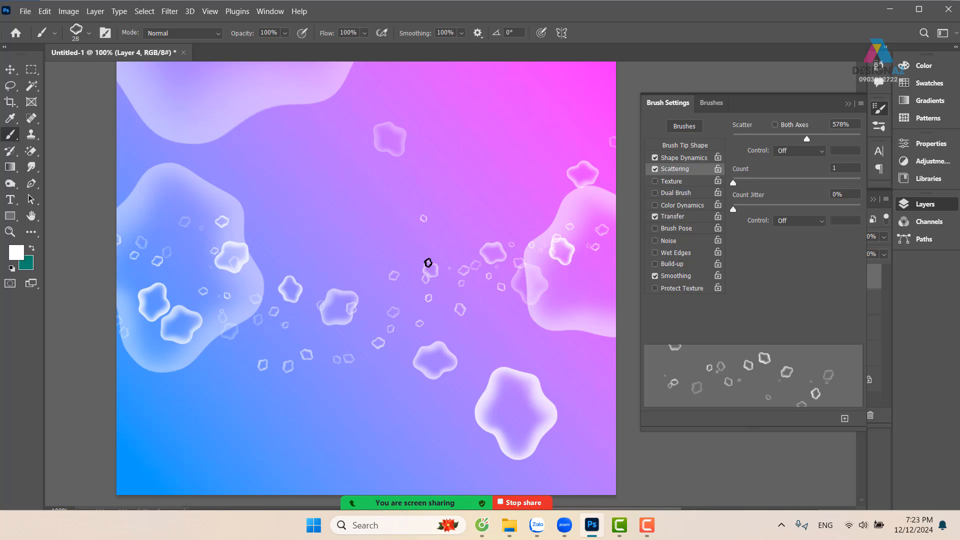
Start opening an image file and browse to the folder Tư liệu học đồ họa on New Volume (D:)
{"action": "key", "text": "ctrl+o"}
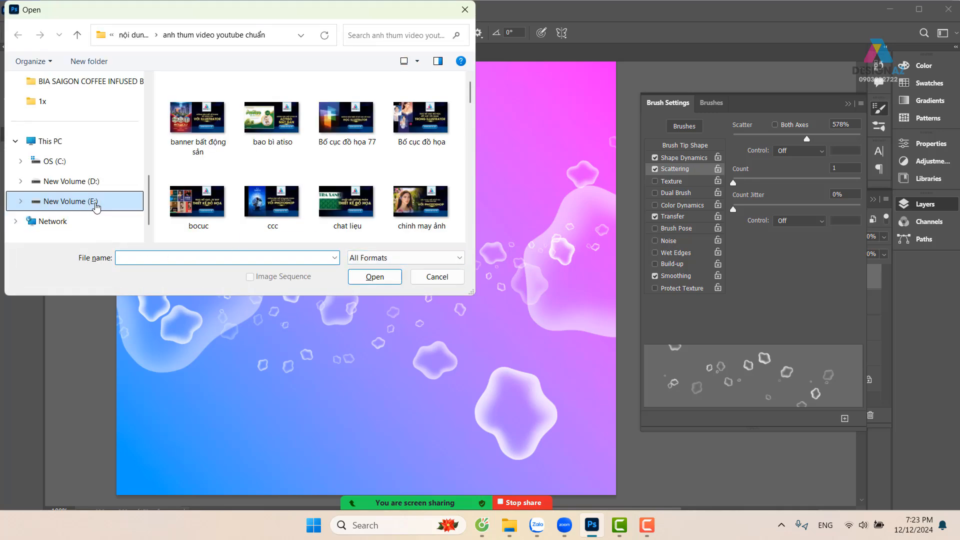
{"action": "left_click", "coordinate": [97, 205]}
{"action": "left_click", "coordinate": [96, 184]}
{"action": "scroll", "coordinate": [308, 160], "scroll_direction": "down", "scroll_amount": 5}
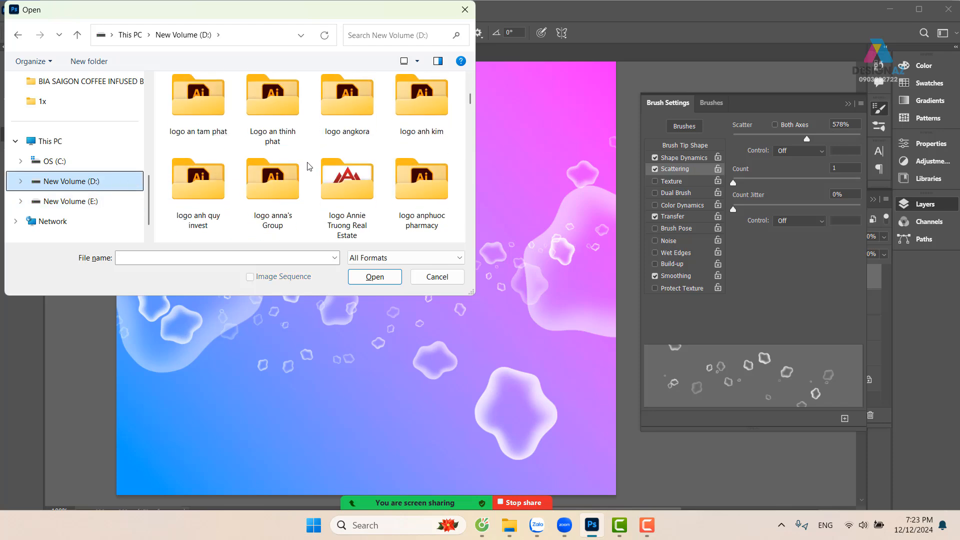
{"action": "scroll", "coordinate": [307, 166], "scroll_direction": "down", "scroll_amount": 10}
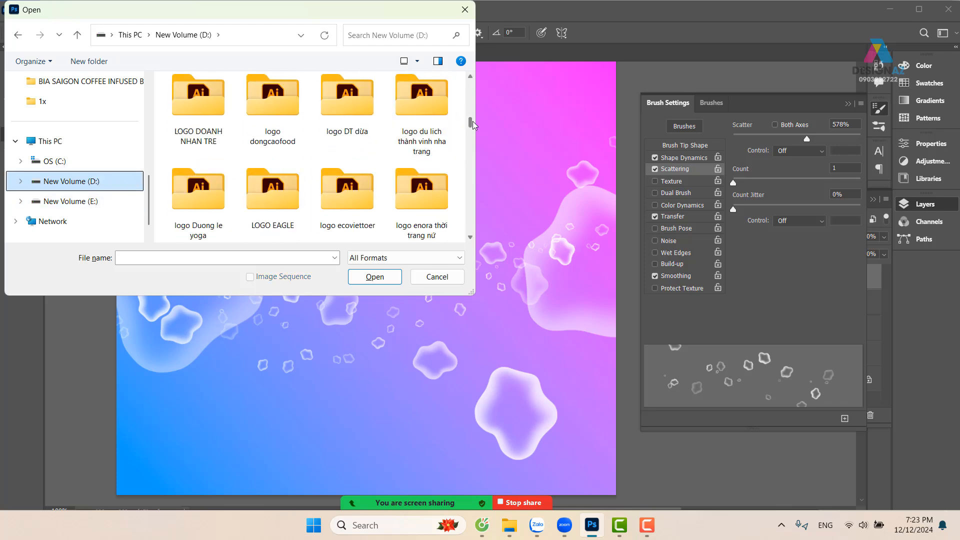
{"action": "left_click_drag", "start_coordinate": [474, 125], "coordinate": [501, 298]}
{"action": "mouse_move", "coordinate": [489, 244]}
{"action": "left_mouse_down"}
{"action": "mouse_move", "coordinate": [477, 240]}
{"action": "mouse_move", "coordinate": [476, 212]}
{"action": "mouse_move", "coordinate": [483, 229]}
{"action": "left_mouse_up"}
{"action": "scroll", "coordinate": [383, 173], "scroll_direction": "up", "scroll_amount": 2}
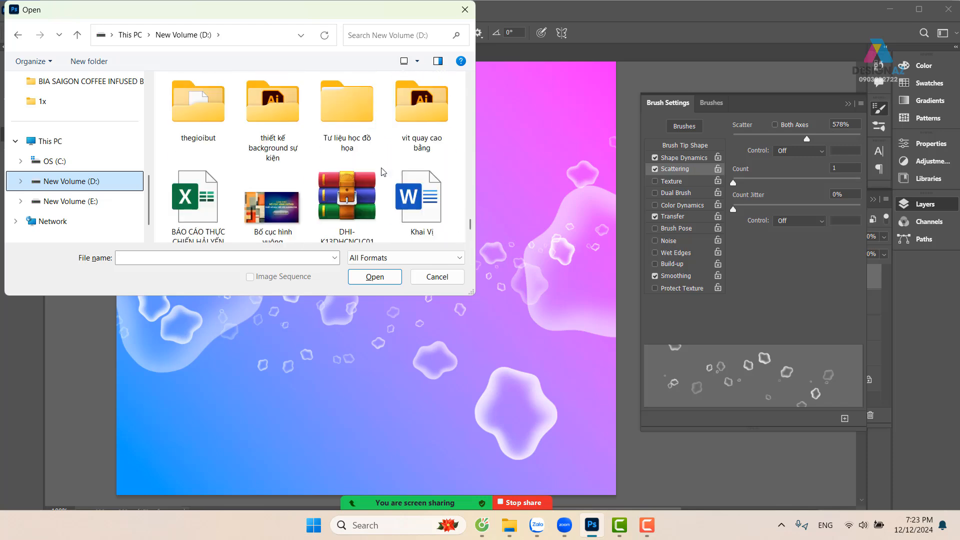
{"action": "left_click", "coordinate": [362, 125]}
{"action": "double_click", "coordinate": [362, 125]}
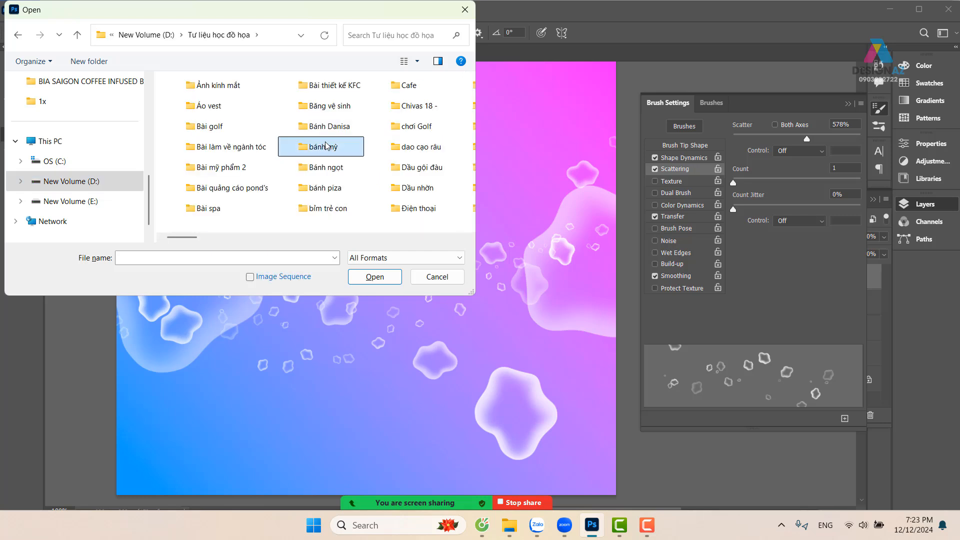
Open the blue shoe image 757129135172357.61e3128c431b7(1).png from the folder Giầy thể thao nam
{"action": "key", "text": "g"}
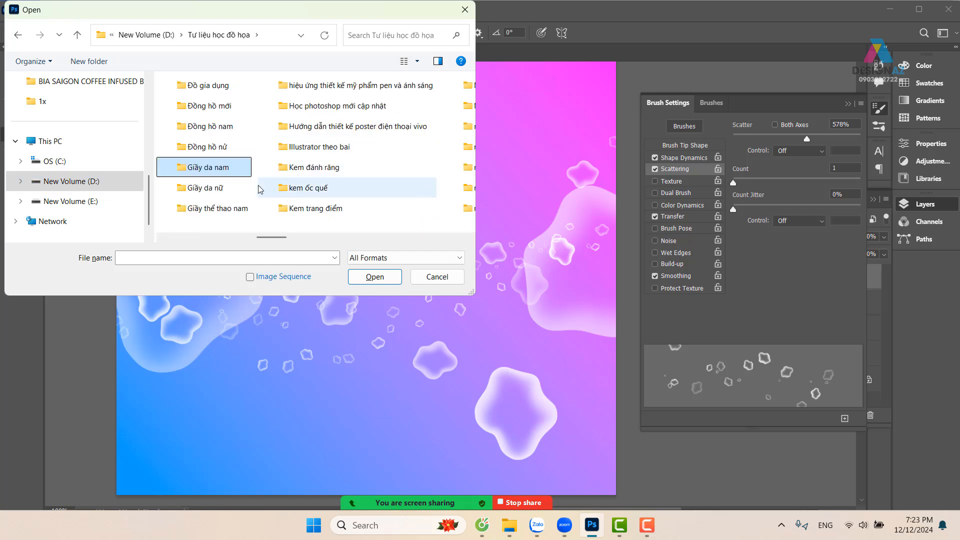
{"action": "double_click", "coordinate": [226, 210]}
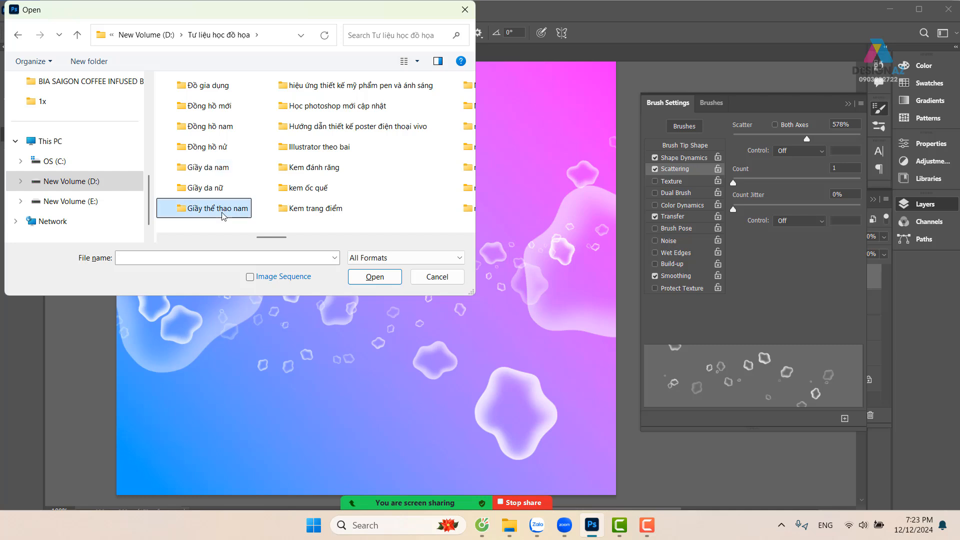
{"action": "scroll", "coordinate": [251, 201], "scroll_direction": "down", "scroll_amount": 1}
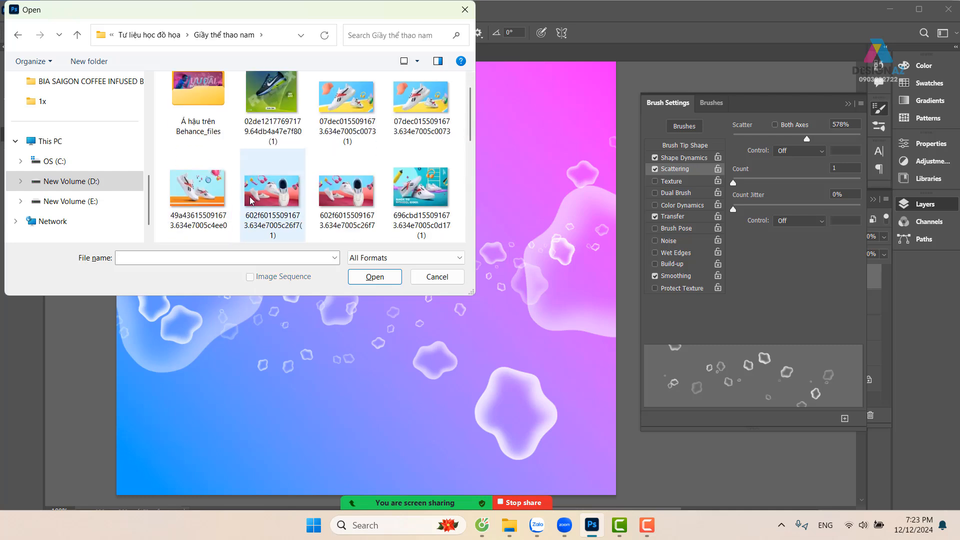
{"action": "scroll", "coordinate": [252, 199], "scroll_direction": "down", "scroll_amount": 2}
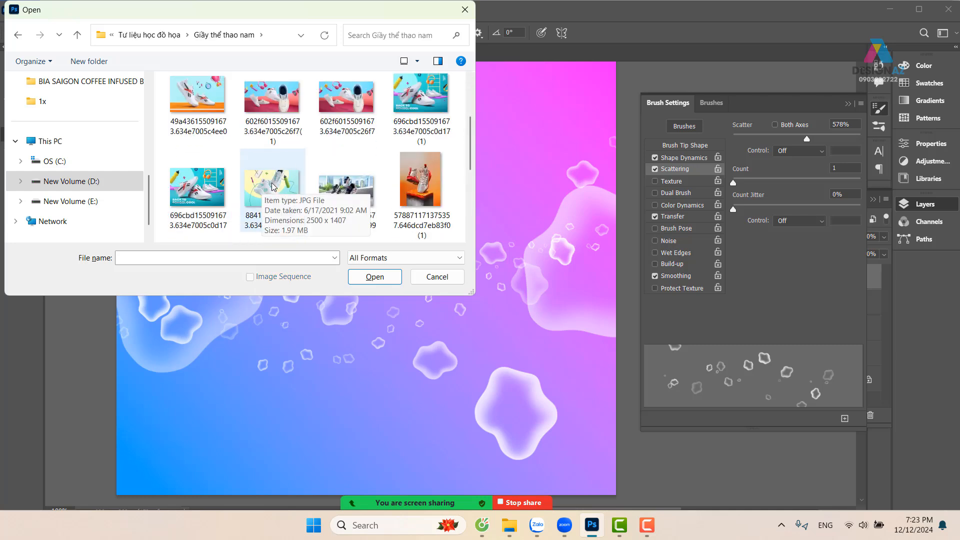
{"action": "scroll", "coordinate": [275, 179], "scroll_direction": "down", "scroll_amount": 2}
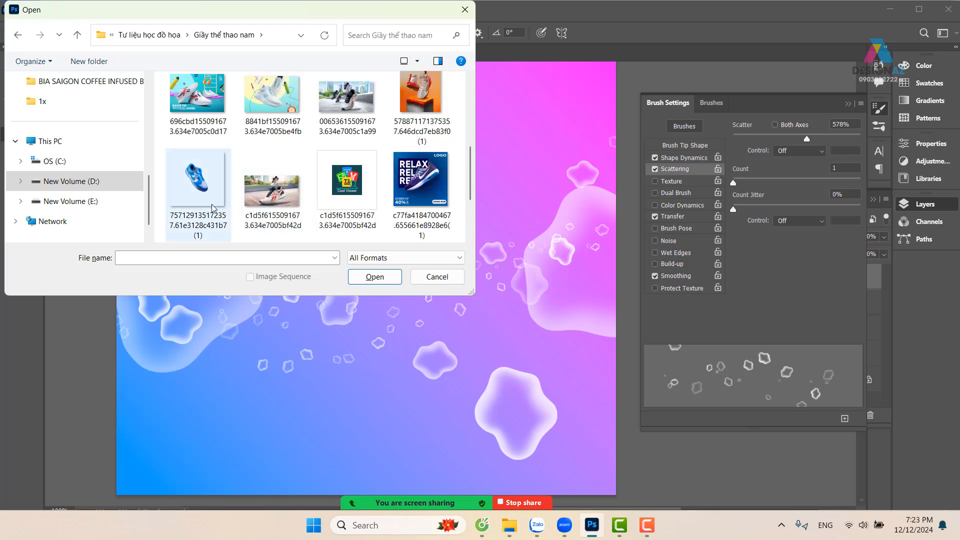
{"action": "left_click", "coordinate": [205, 191]}
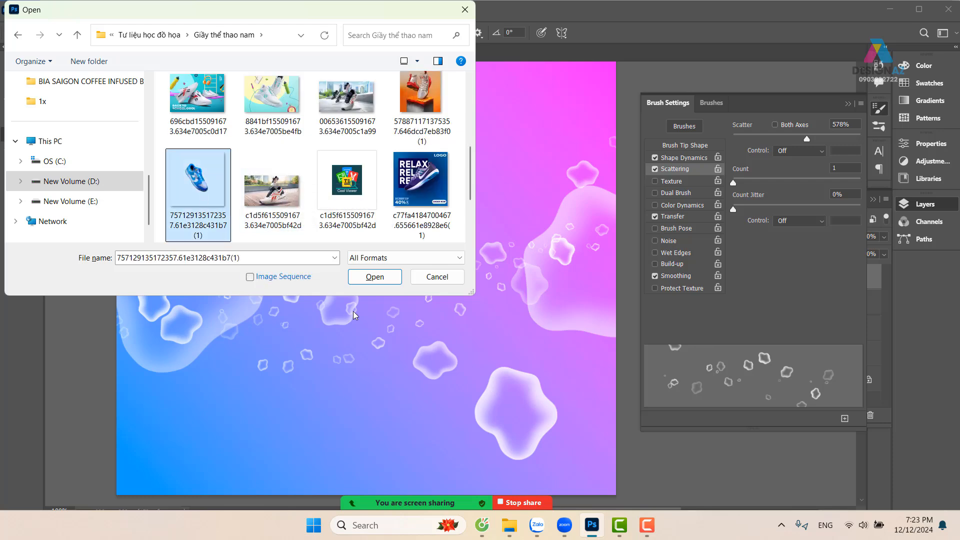
{"action": "left_click", "coordinate": [391, 276]}
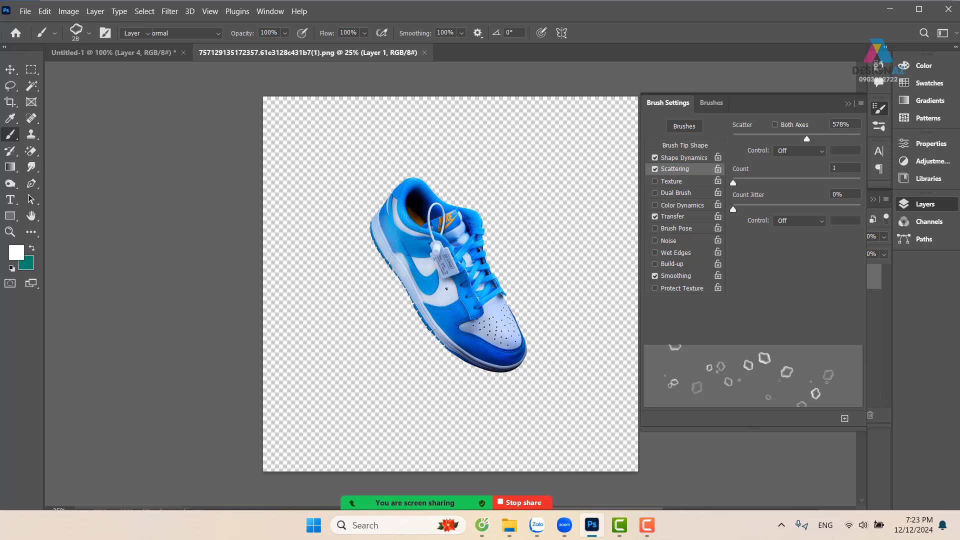
Move the blue shoe from its own document onto the gradient canvas of Untitled-1 as a new layer
{"action": "key", "text": "v"}
{"action": "mouse_move", "coordinate": [445, 270]}
{"action": "left_mouse_down"}
{"action": "mouse_move", "coordinate": [257, 91]}
{"action": "mouse_move", "coordinate": [151, 54]}
{"action": "left_mouse_up"}
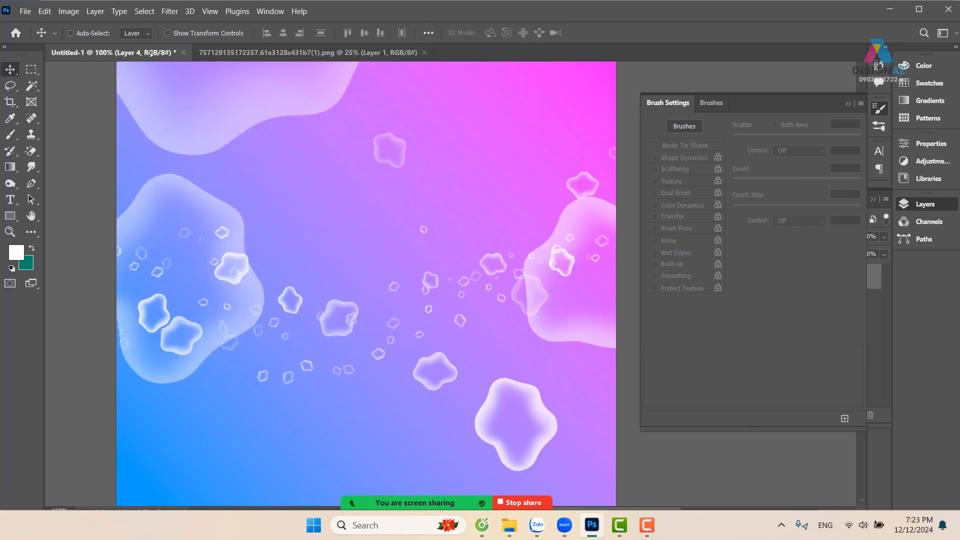
{"action": "left_click_drag", "start_coordinate": [366, 256], "coordinate": [369, 262]}
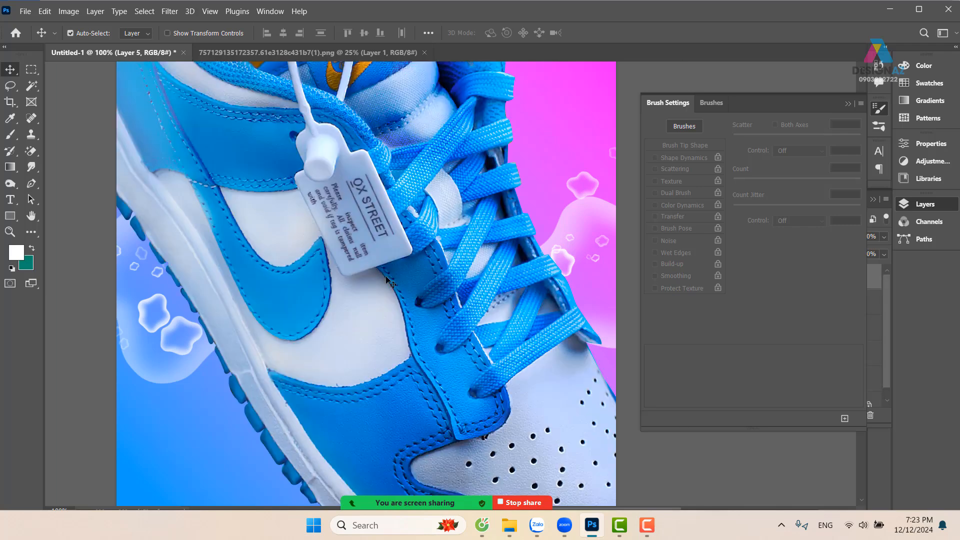
Scale the shoe layer down with Free Transform so the whole shoe fits in the middle of the canvas
{"action": "key", "text": "ctrl+minus"}
{"action": "key", "text": "ctrl+minus"}
{"action": "key", "text": "ctrl+minus"}
{"action": "key", "text": "ctrl+t"}
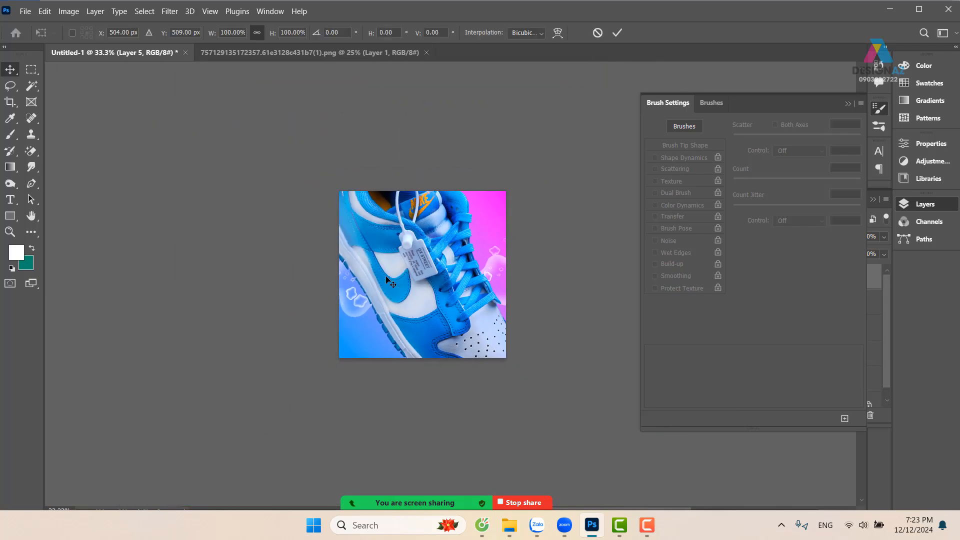
{"action": "left_click_drag", "start_coordinate": [527, 146], "coordinate": [470, 219]}
{"action": "key", "text": "Return"}
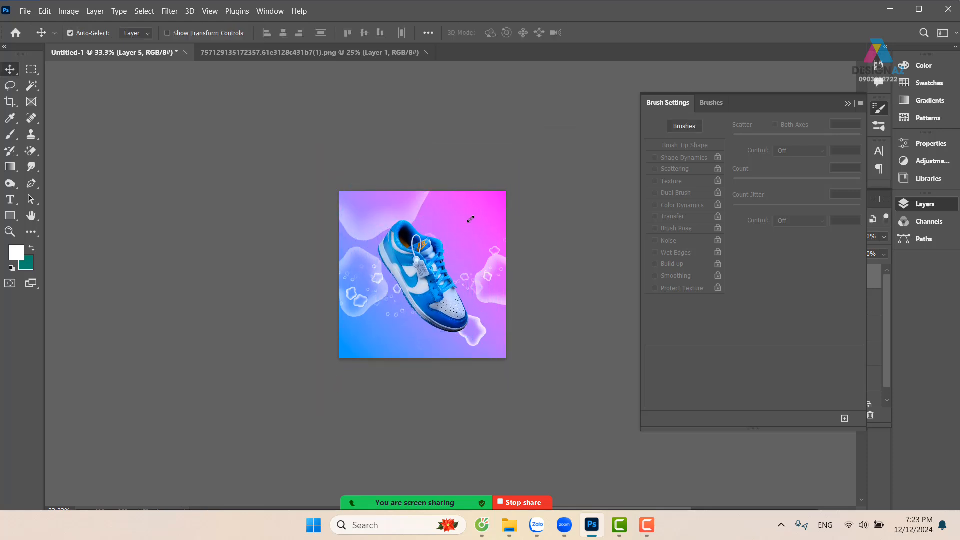
{"action": "key", "text": "ctrl+plus"}
{"action": "key", "text": "ctrl+plus"}
{"action": "key", "text": "ctrl+plus"}
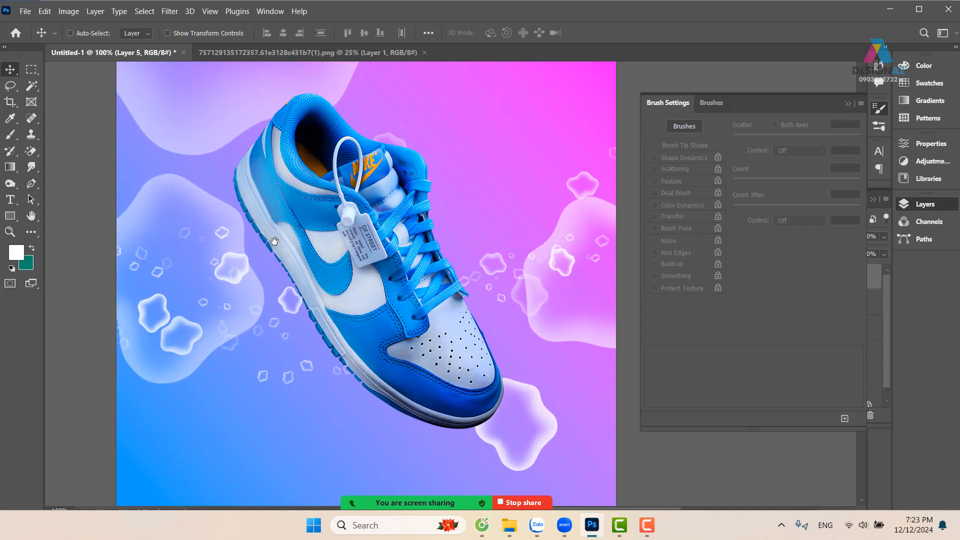
{"action": "left_click_drag", "start_coordinate": [274, 241], "coordinate": [283, 219]}
{"action": "key", "text": "ctrl+minus"}
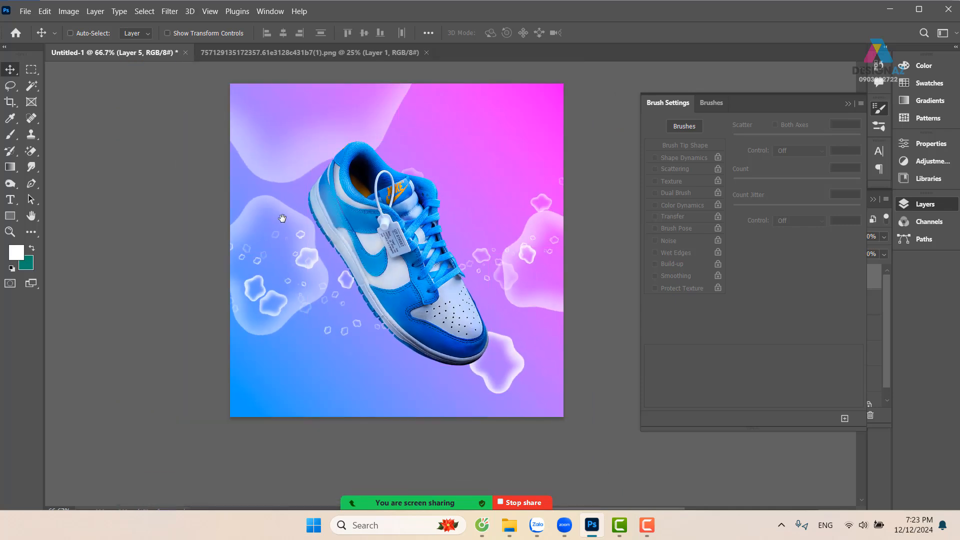
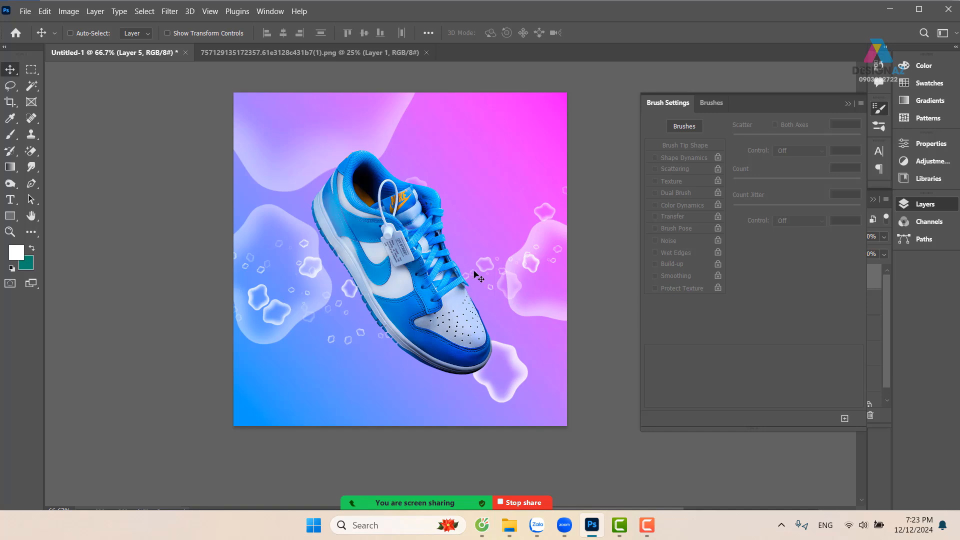
Duplicate the blue shoe layer and set the copy's blend mode to Screen
{"action": "right_click", "coordinate": [445, 306]}
{"action": "left_click", "coordinate": [465, 315]}
{"action": "right_click", "coordinate": [465, 298]}
{"action": "left_click", "coordinate": [466, 299]}
{"action": "key", "text": "F5"}
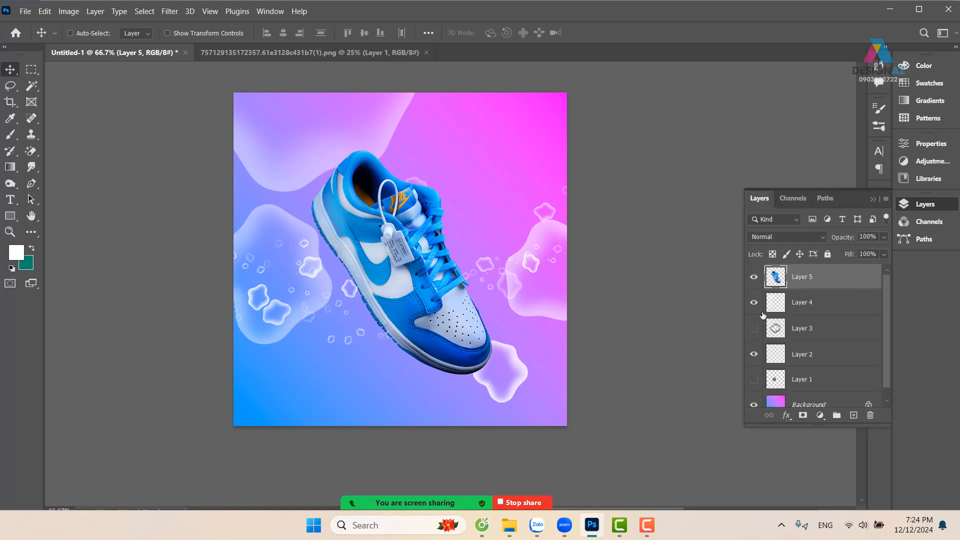
{"action": "key", "text": "ctrl+j"}
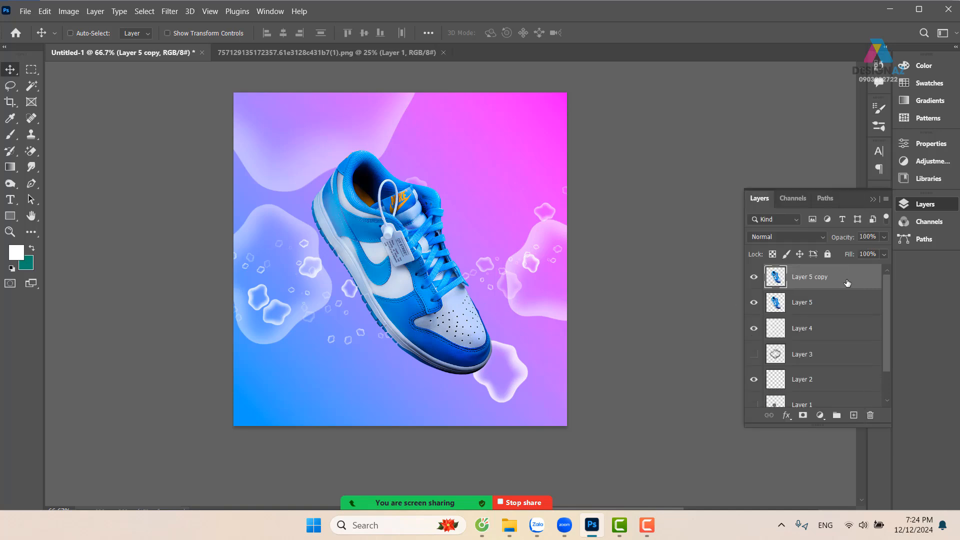
{"action": "left_click", "coordinate": [800, 237]}
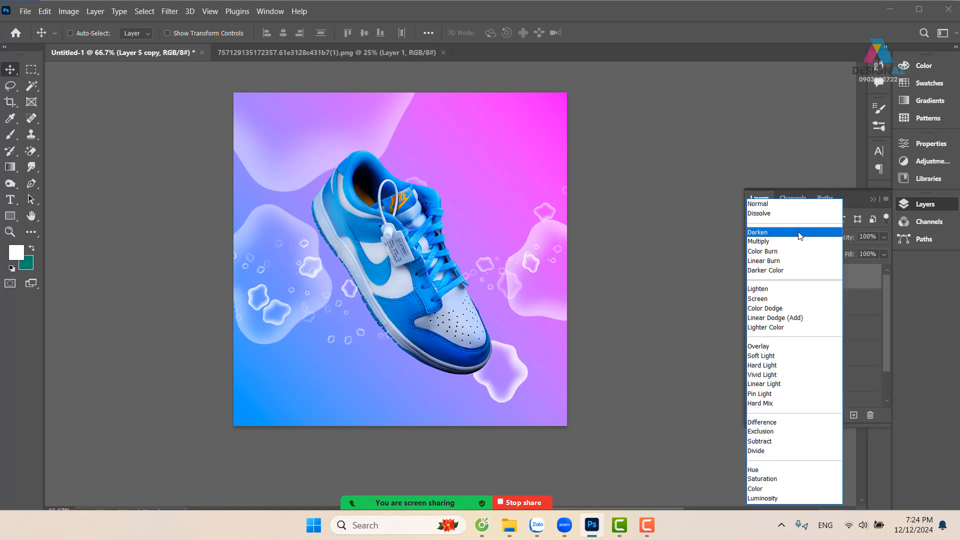
{"action": "left_click", "coordinate": [770, 299]}
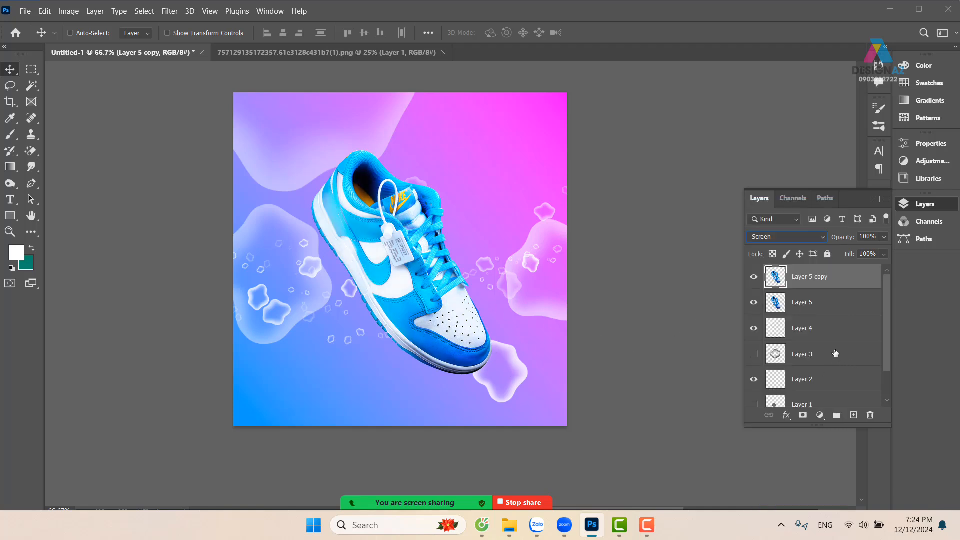
In the shoe copy's Blending Options, split the Current Layer Blend If shadow slider, with its upper half at 228, to hide the copy's dark tones
{"action": "right_click", "coordinate": [851, 280]}
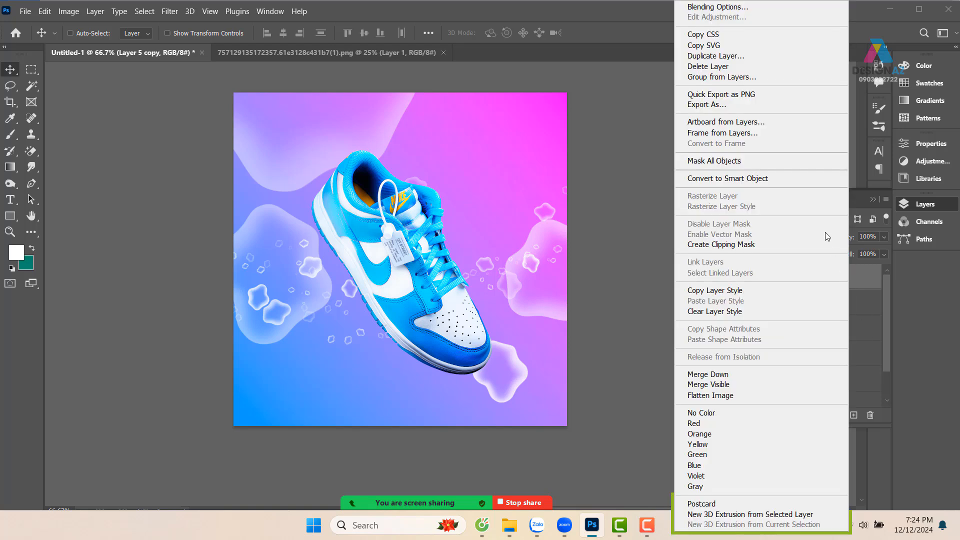
{"action": "left_click", "coordinate": [731, 7]}
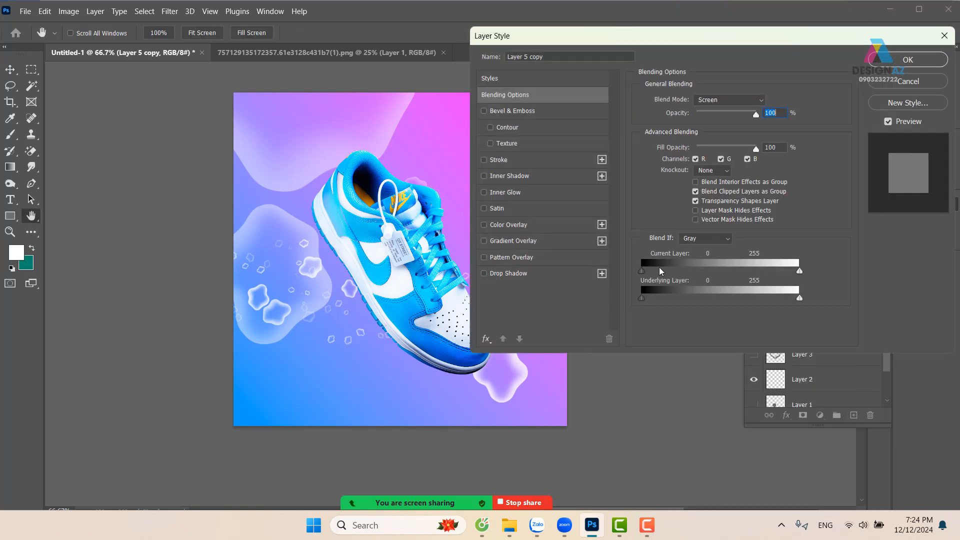
{"action": "left_click_drag", "start_coordinate": [665, 34], "coordinate": [787, 23]}
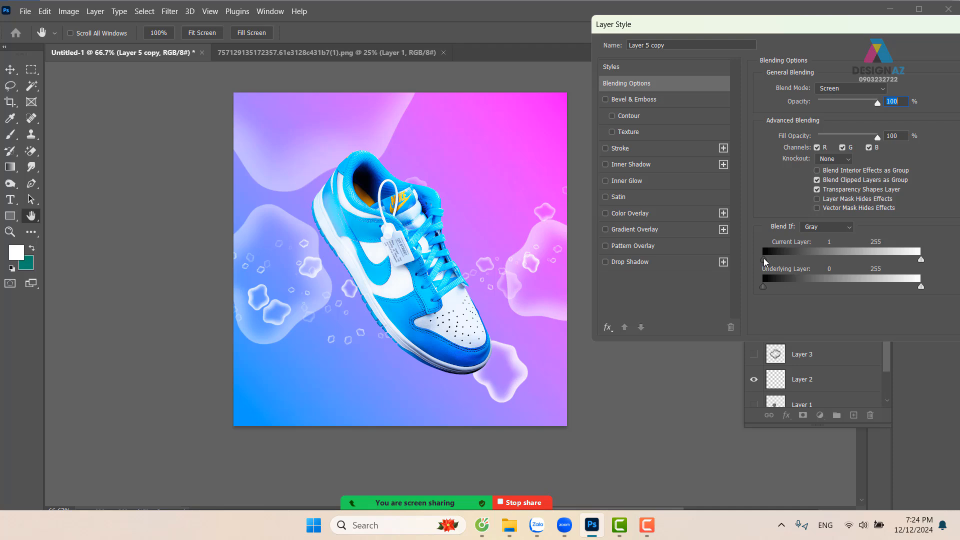
{"action": "left_click_drag", "start_coordinate": [764, 258], "coordinate": [904, 257]}
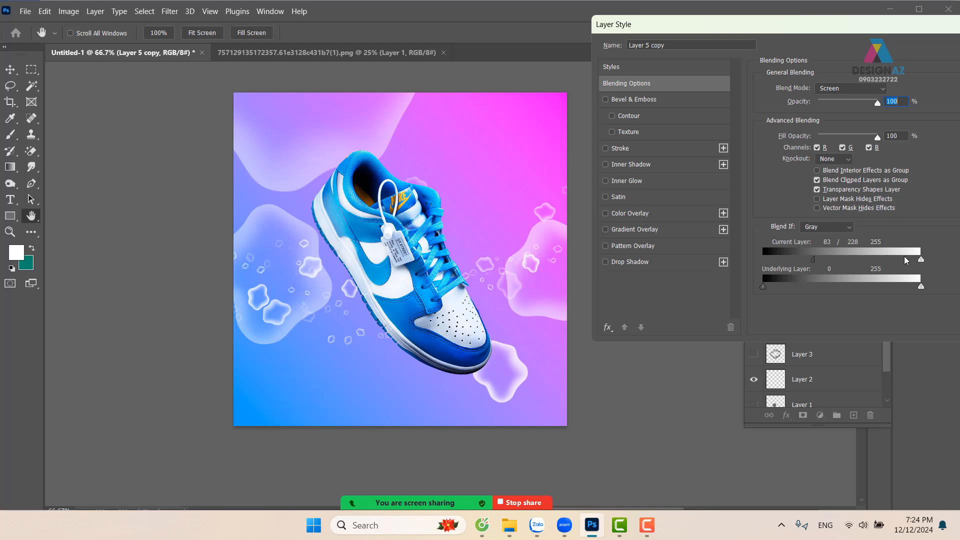
{"action": "left_click_drag", "start_coordinate": [811, 259], "coordinate": [792, 260]}
{"action": "left_click_drag", "start_coordinate": [857, 32], "coordinate": [740, 42]}
{"action": "left_click", "coordinate": [900, 58]}
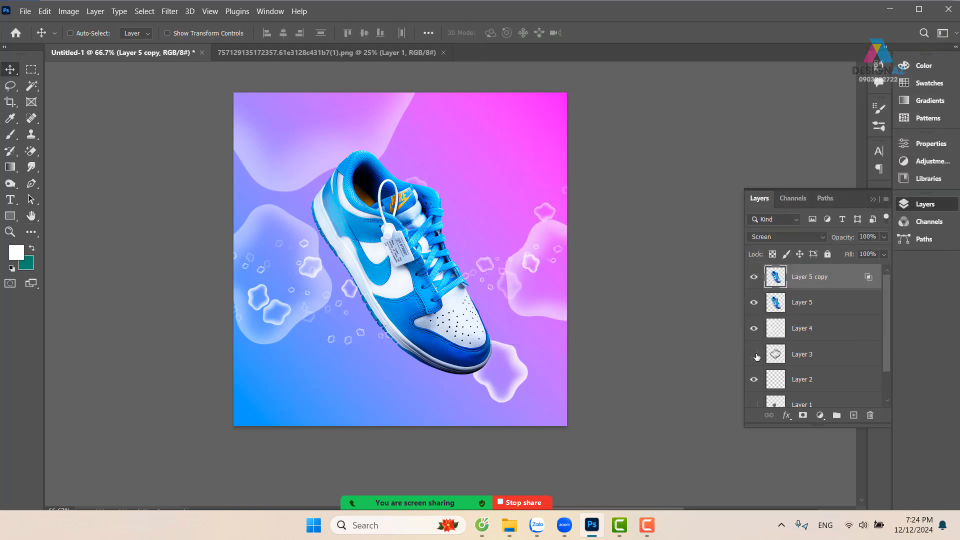
Load the shoe outline from Layer 5 as a selection, fill it with white on a new layer, and deselect
{"action": "left_click", "coordinate": [776, 306], "text": "ctrl"}
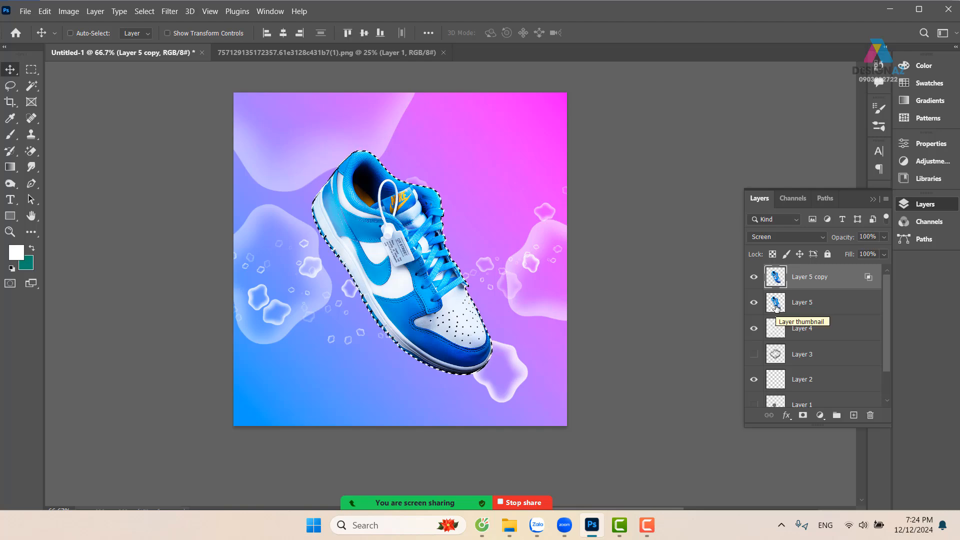
{"action": "key", "text": "ctrl+plus"}
{"action": "mouse_move", "coordinate": [443, 385]}
{"action": "left_mouse_down"}
{"action": "mouse_move", "coordinate": [482, 353]}
{"action": "mouse_move", "coordinate": [447, 382]}
{"action": "left_mouse_up"}
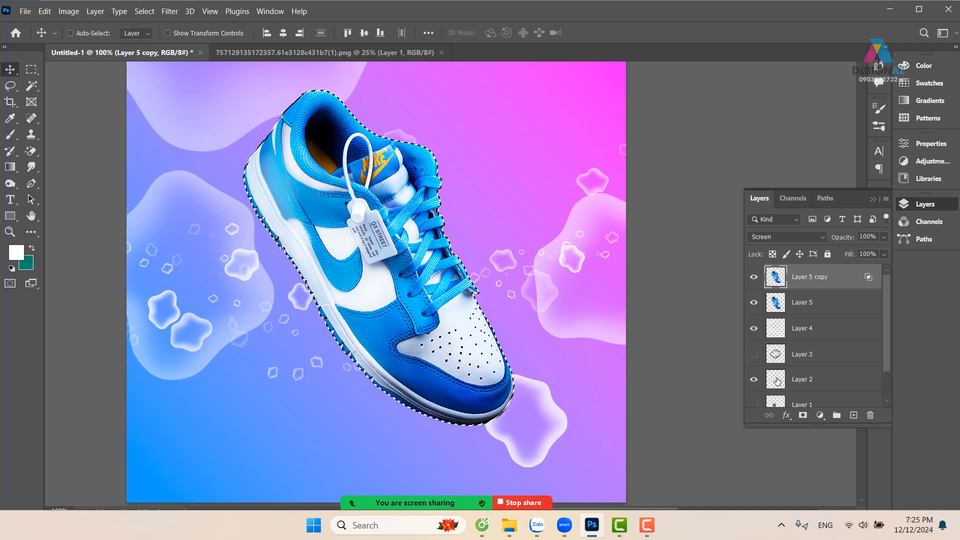
{"action": "left_click", "coordinate": [854, 415]}
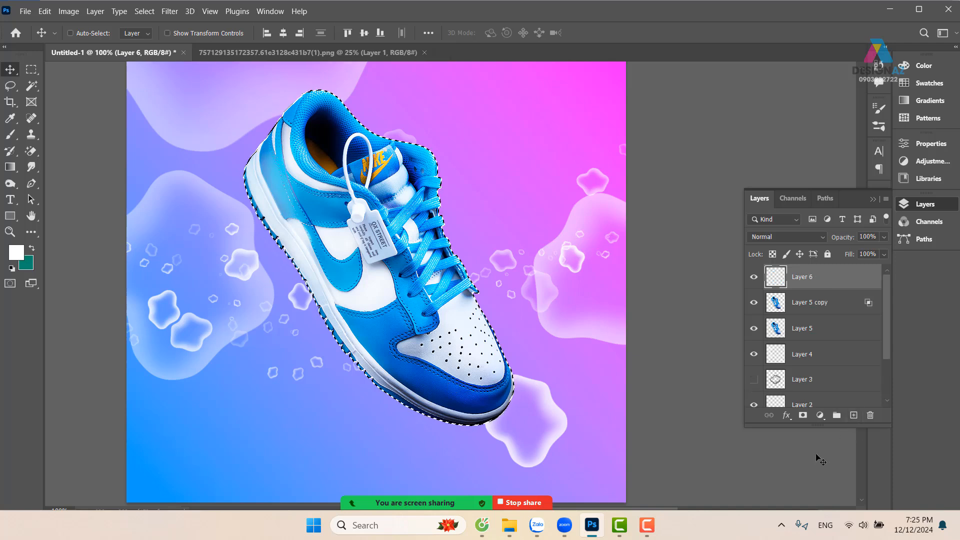
{"action": "key", "text": "alt+BackSpace"}
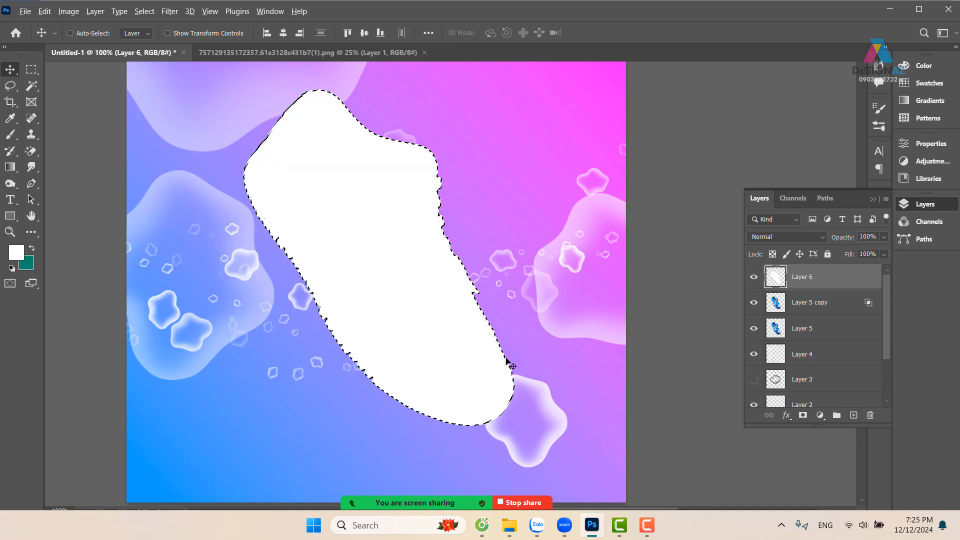
{"action": "key", "text": "ctrl+d"}
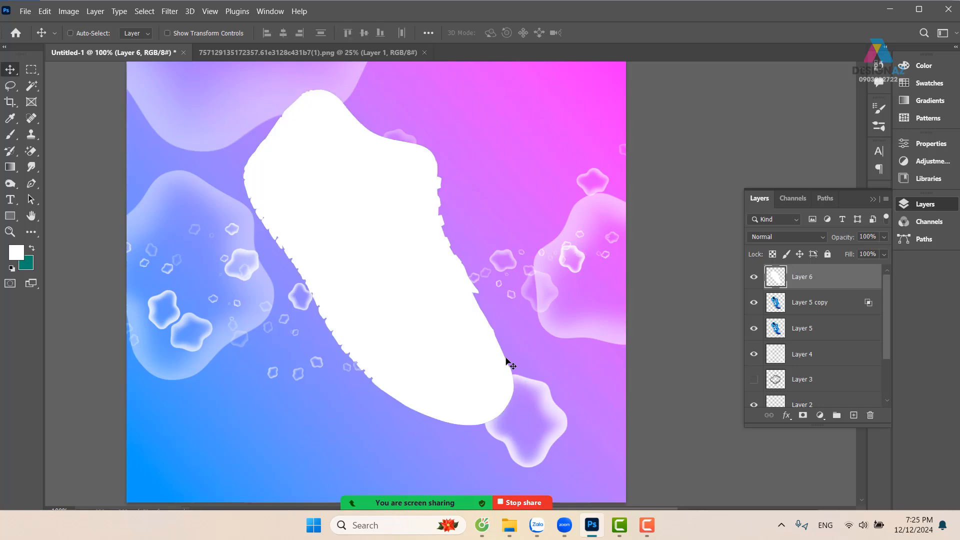
Move the white silhouette layer beneath both shoe layers and hide the two shoe layers
{"action": "key", "text": "ctrl+bracketleft"}
{"action": "left_click_drag", "start_coordinate": [418, 347], "coordinate": [356, 356]}
{"action": "key", "text": "ctrl+bracketleft"}
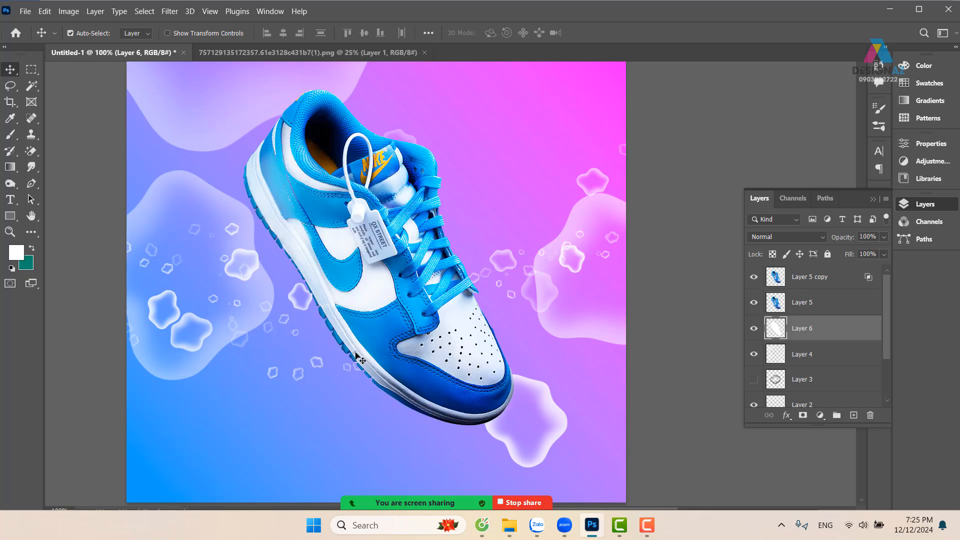
{"action": "left_click_drag", "start_coordinate": [371, 323], "coordinate": [350, 329]}
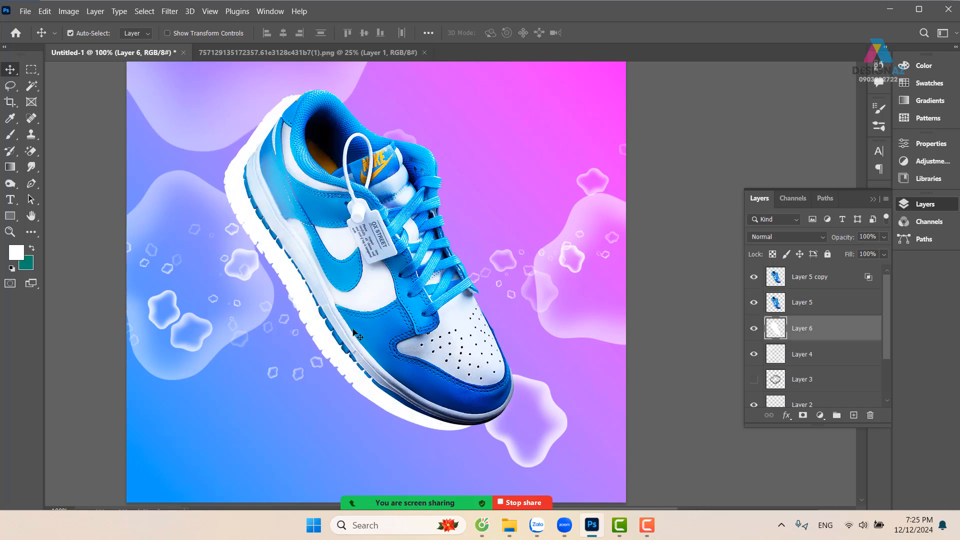
{"action": "key", "text": "ctrl+z"}
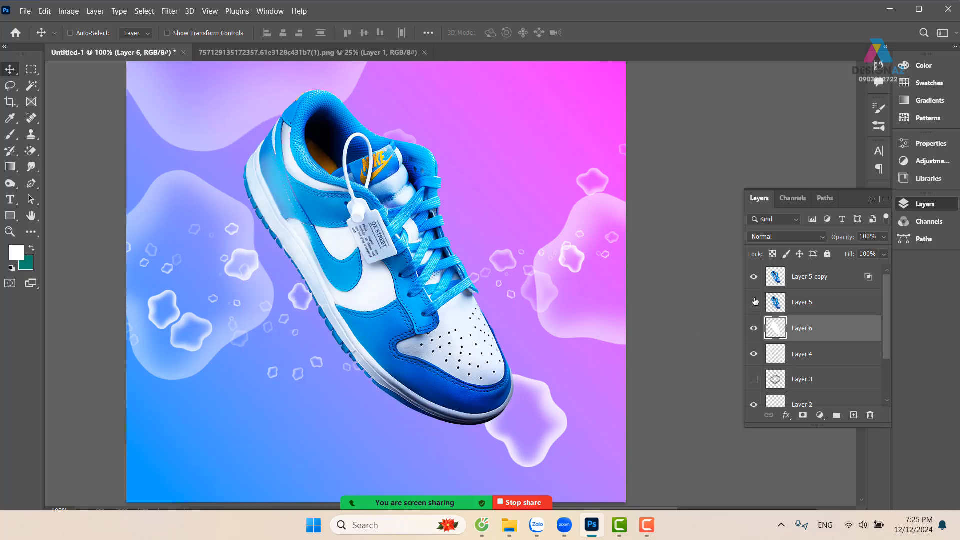
{"action": "left_click_drag", "start_coordinate": [755, 301], "coordinate": [754, 277]}
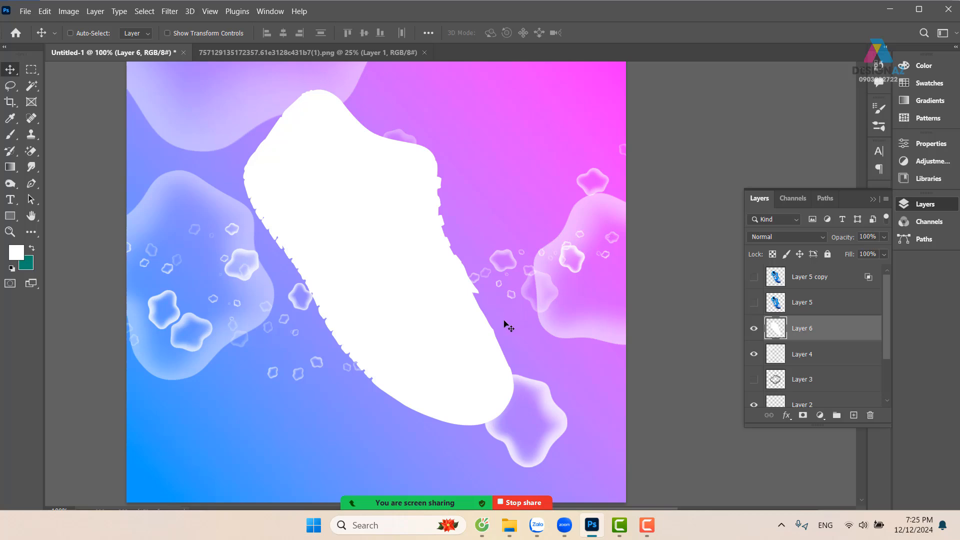
Try a Radial Blur on the white silhouette with the Spin method, amount 100 and Good quality
{"action": "left_click", "coordinate": [170, 11]}
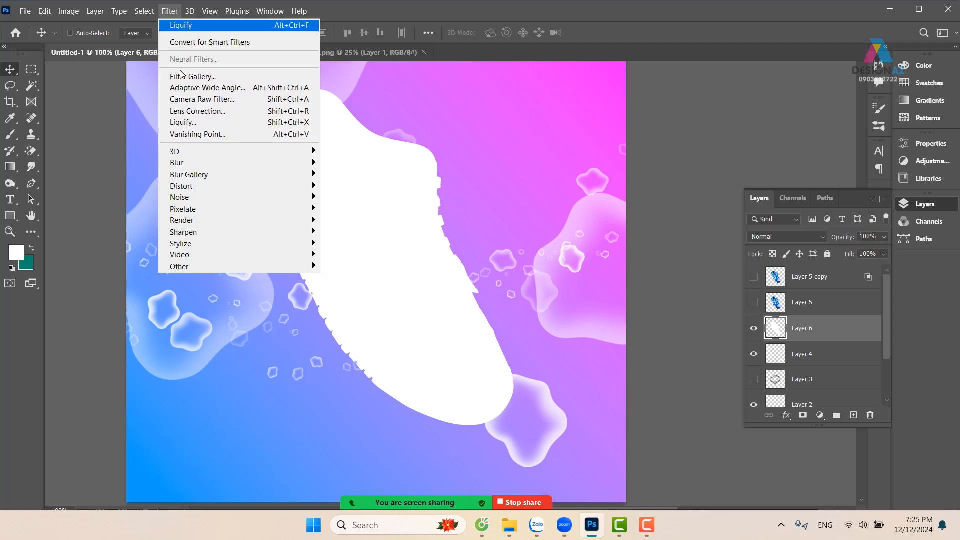
{"action": "mouse_move", "coordinate": [220, 168]}
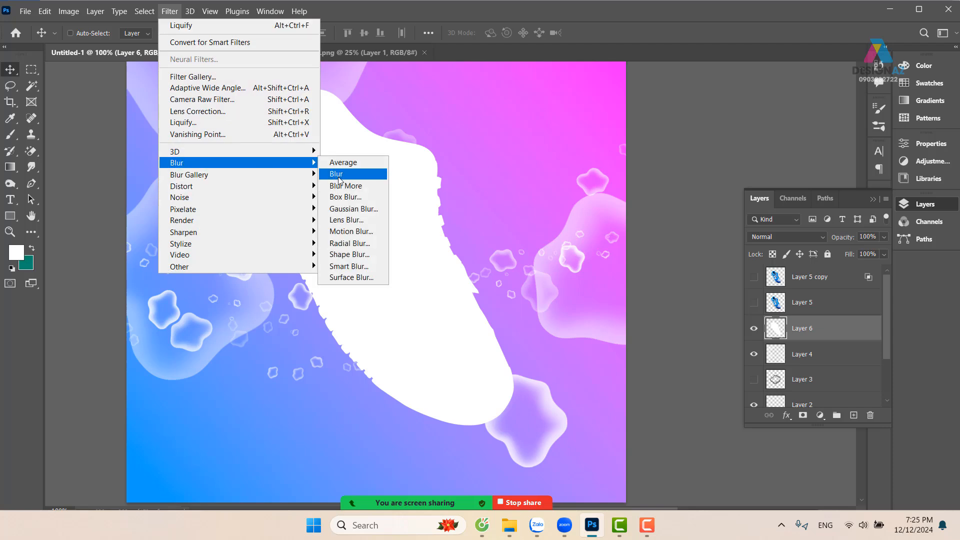
{"action": "left_click", "coordinate": [364, 245]}
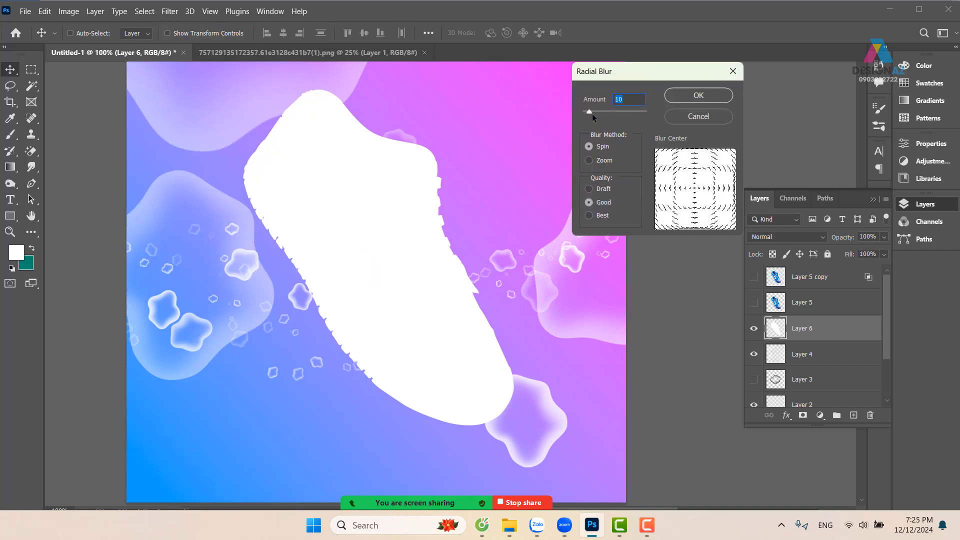
{"action": "left_click_drag", "start_coordinate": [592, 113], "coordinate": [678, 114]}
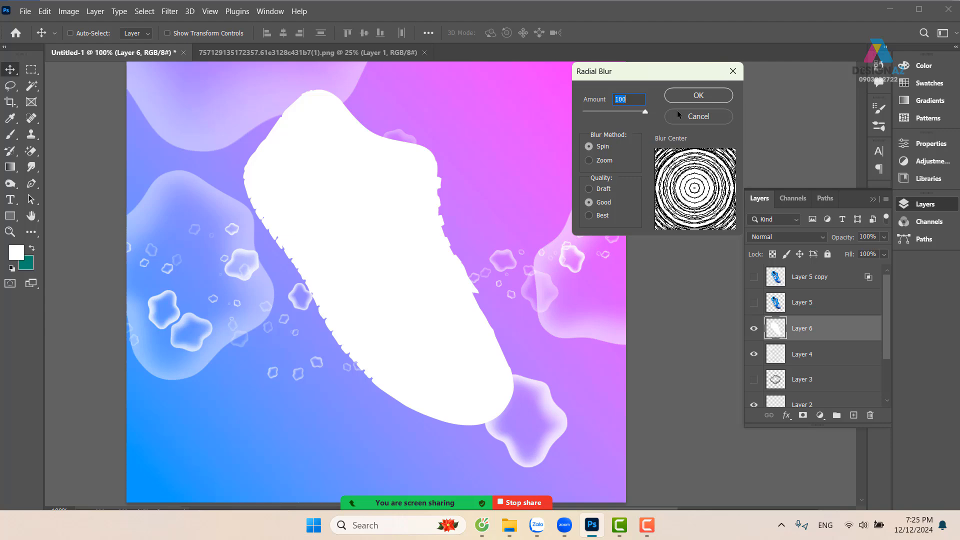
{"action": "left_click", "coordinate": [731, 95]}
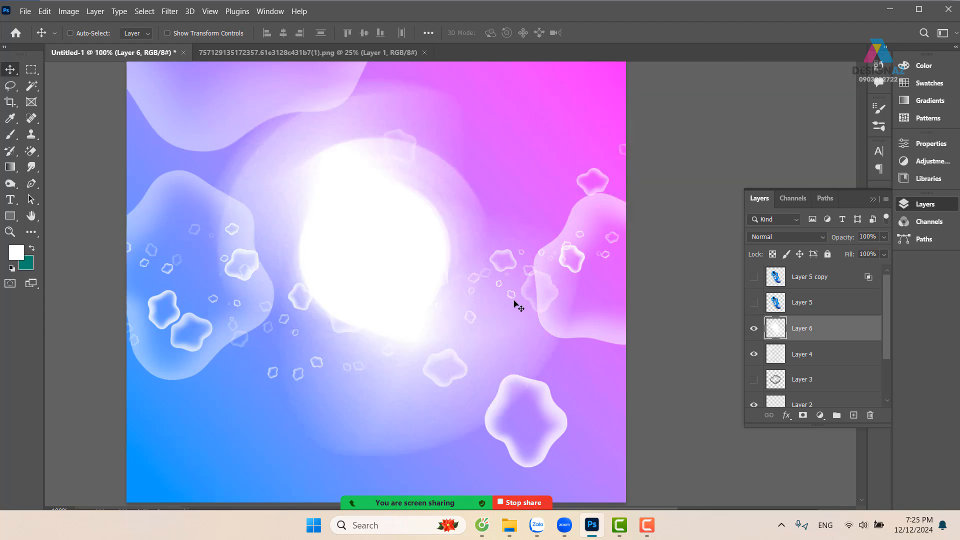
Show both shoe layers to compare them with the blurred glow, and undo the spin blur
{"action": "left_click", "coordinate": [754, 303]}
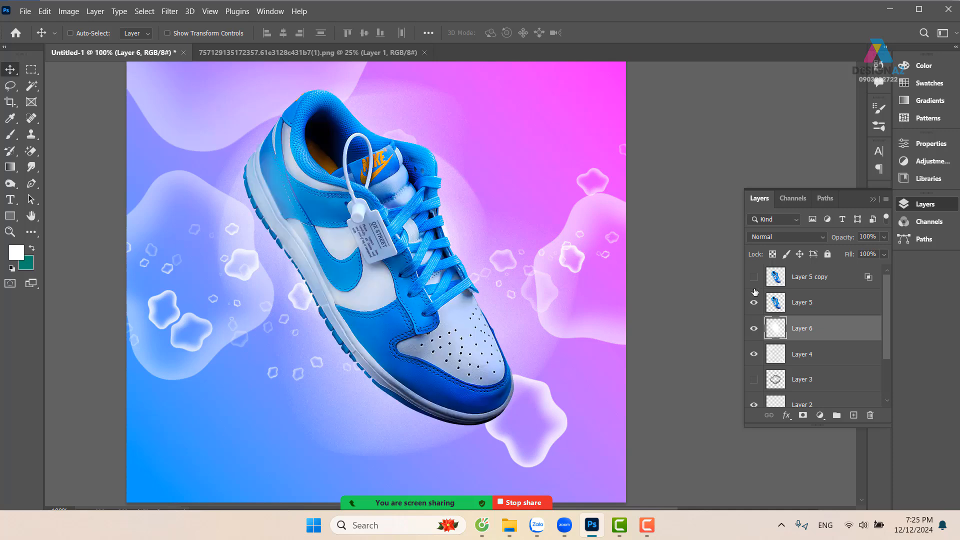
{"action": "left_click", "coordinate": [754, 278]}
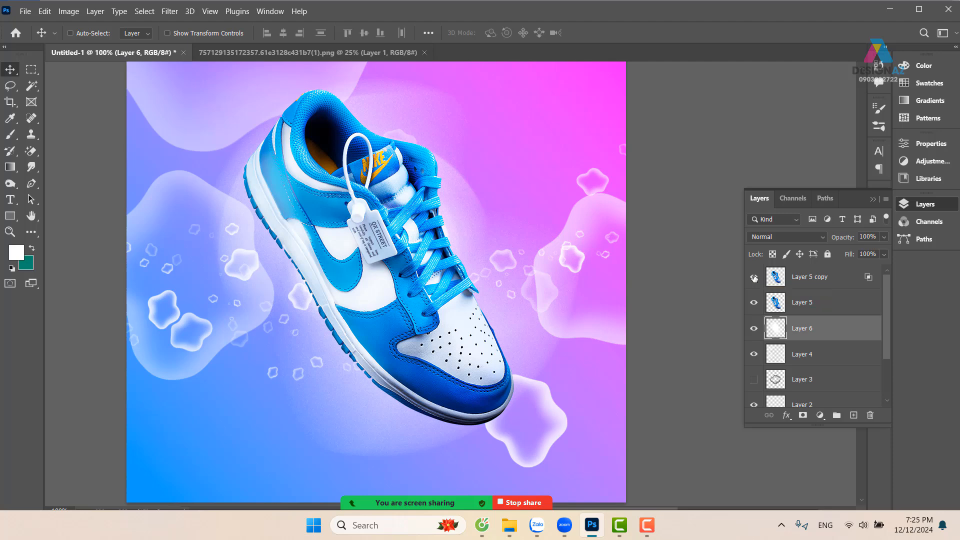
{"action": "left_click", "coordinate": [754, 278]}
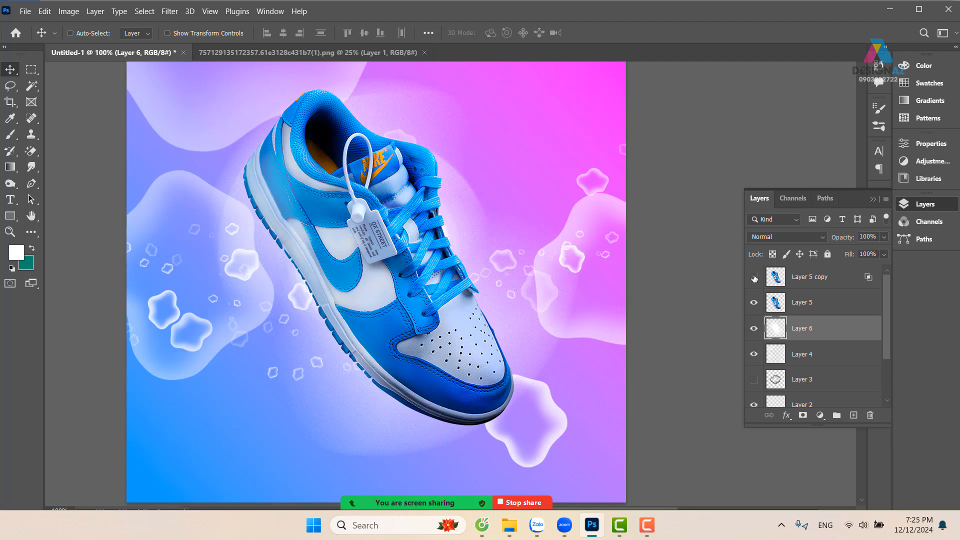
{"action": "key", "text": "ctrl+z"}
{"action": "key", "text": "ctrl+z"}
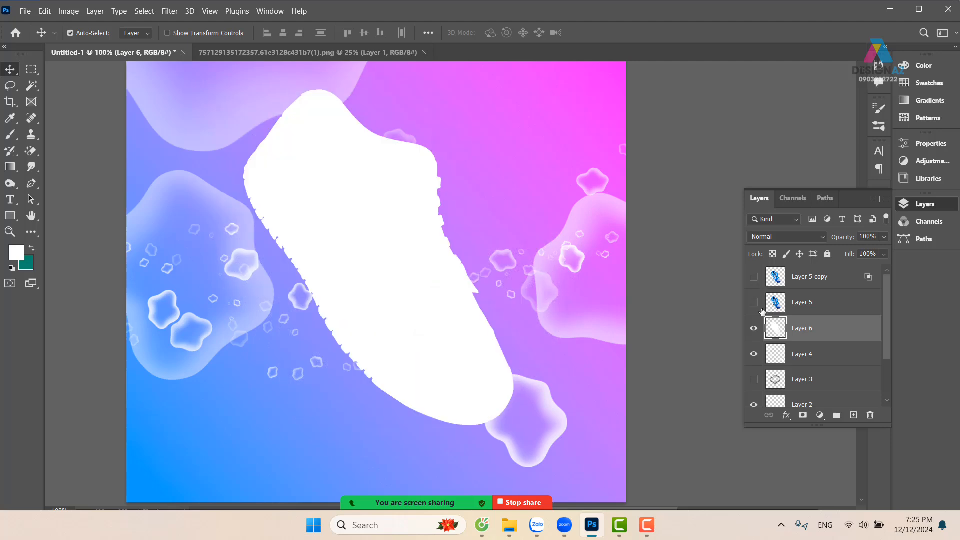
Apply a Radial Blur to the white silhouette layer with the Zoom method, amount 100 and Good quality
{"action": "left_click", "coordinate": [190, 11]}
{"action": "mouse_move", "coordinate": [169, 11]}
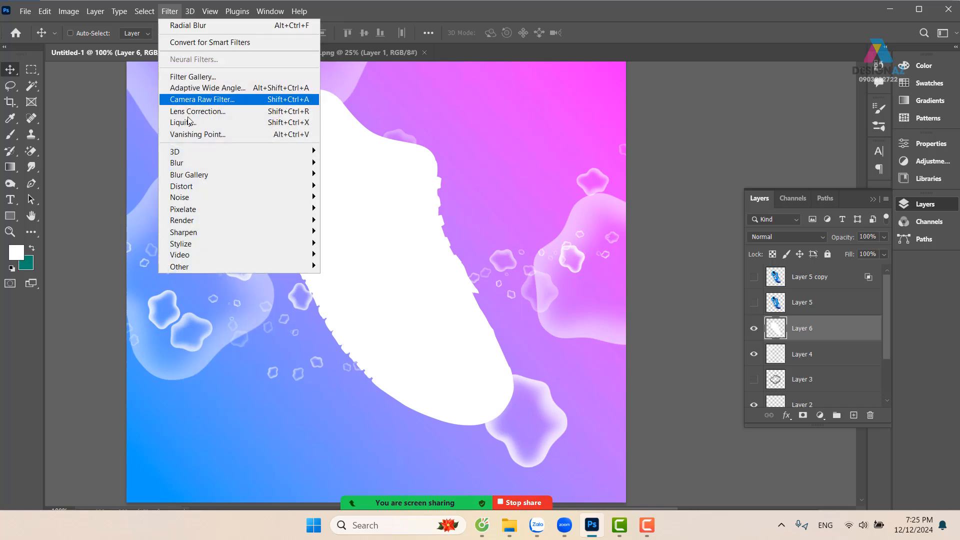
{"action": "mouse_move", "coordinate": [192, 175]}
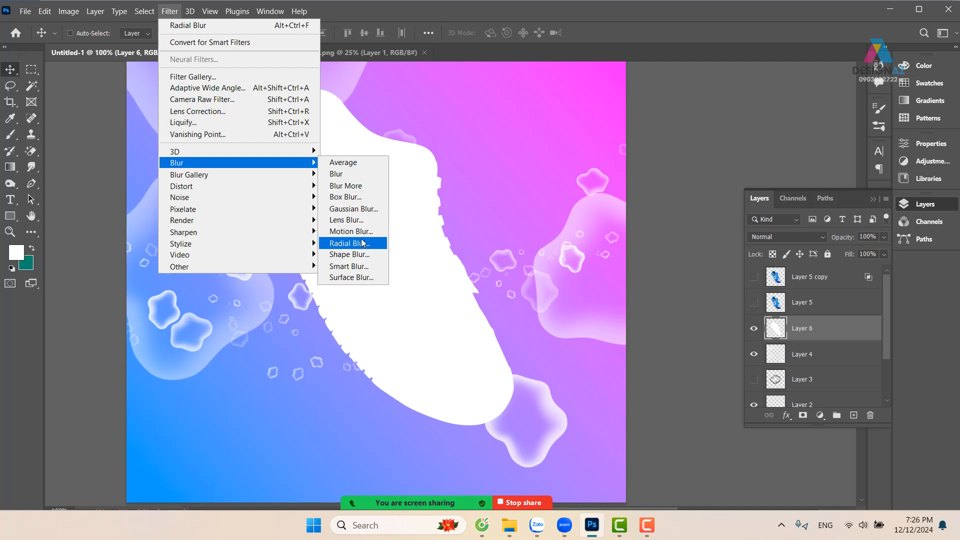
{"action": "left_click", "coordinate": [362, 244]}
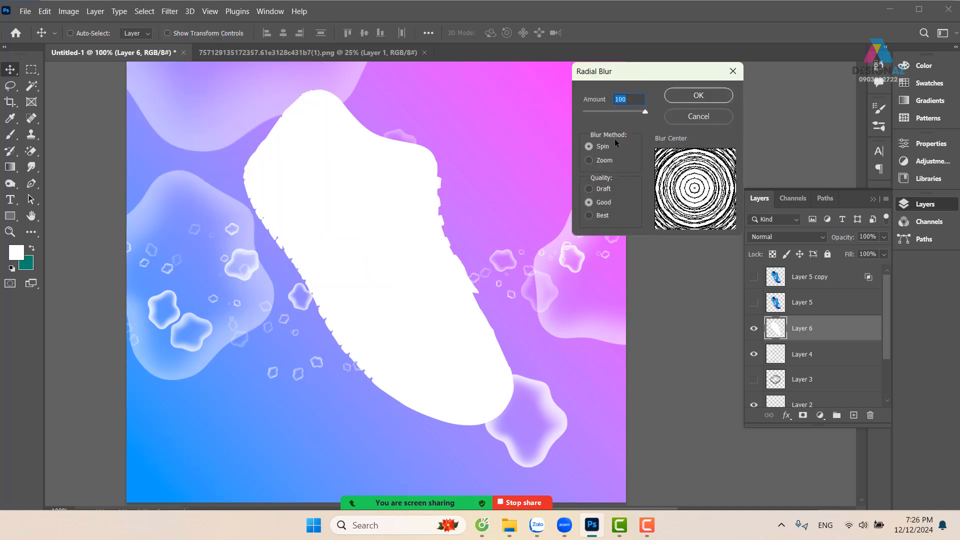
{"action": "left_click", "coordinate": [590, 161]}
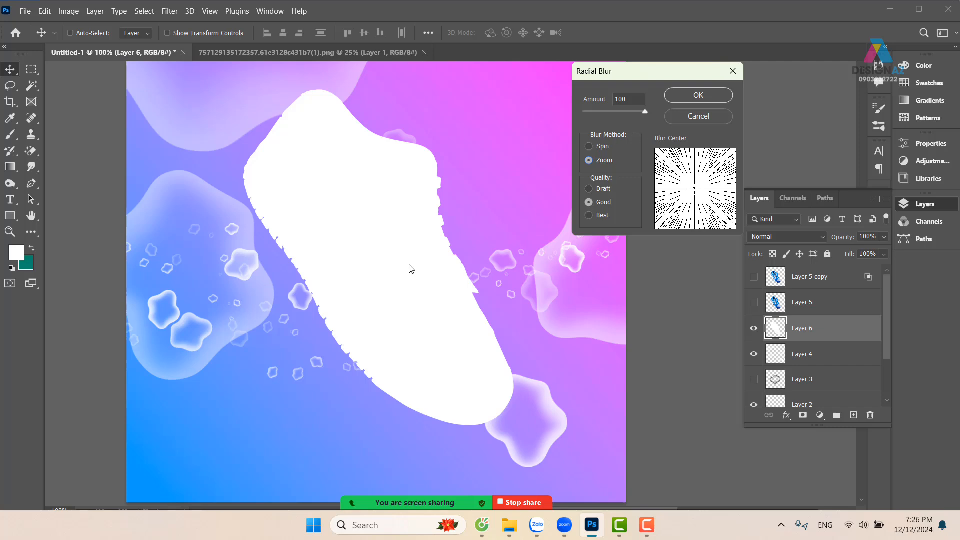
{"action": "left_click", "coordinate": [711, 91]}
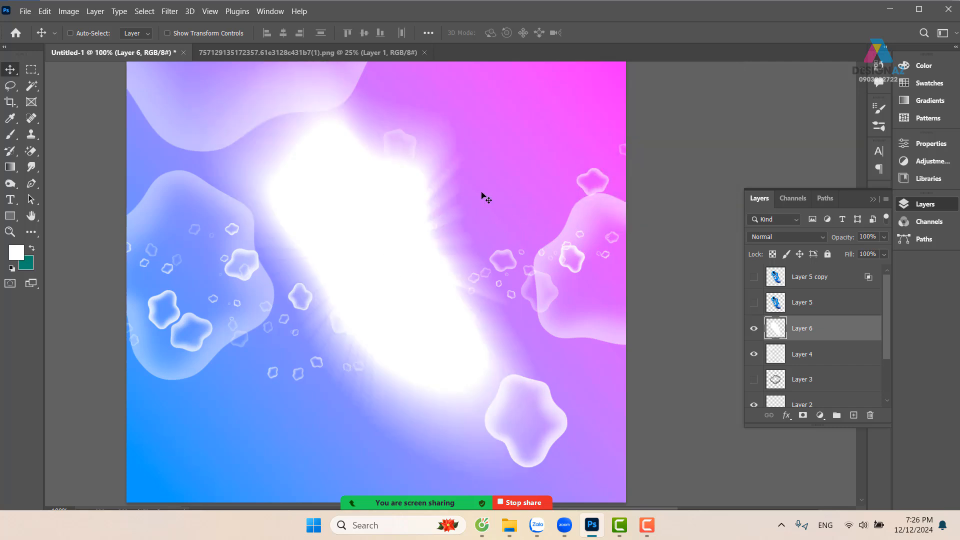
{"action": "key", "text": "ctrl+minus"}
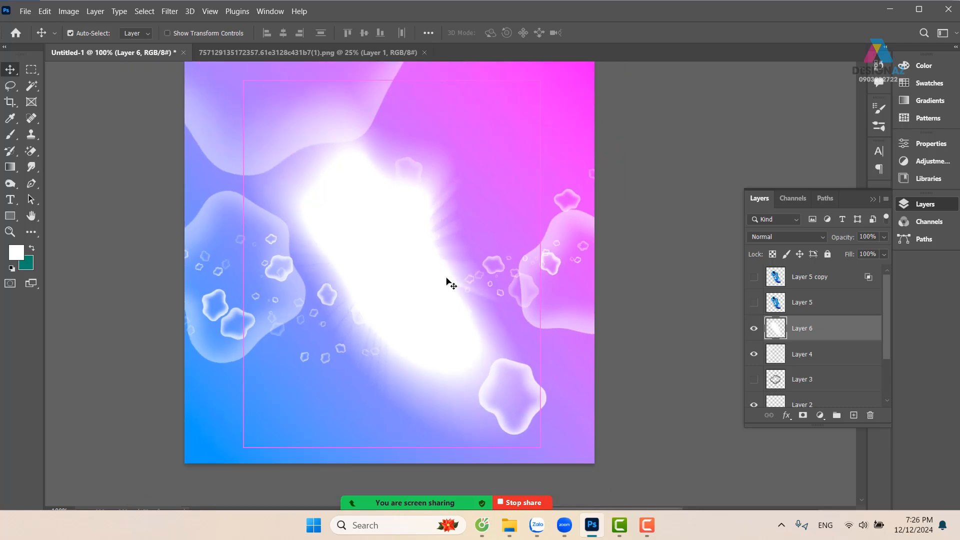
{"action": "left_click_drag", "start_coordinate": [431, 325], "coordinate": [459, 347]}
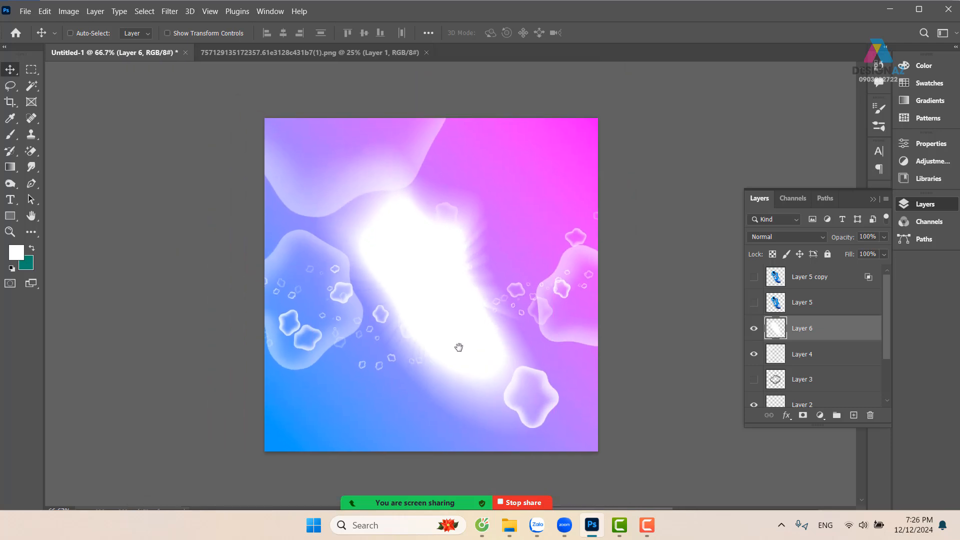
{"action": "key", "text": "ctrl+plus"}
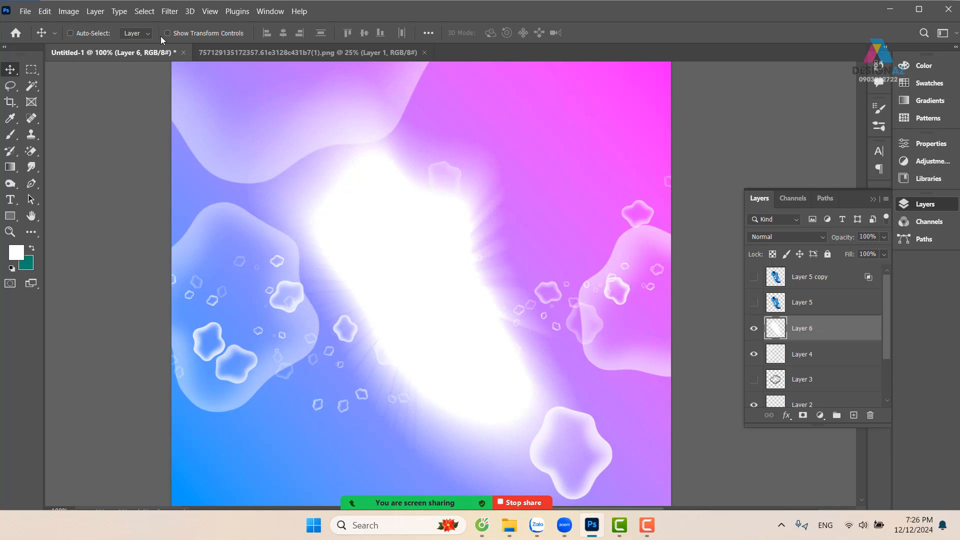
Reapply the last Radial Blur twice more to the white silhouette layer
{"action": "left_click", "coordinate": [170, 12]}
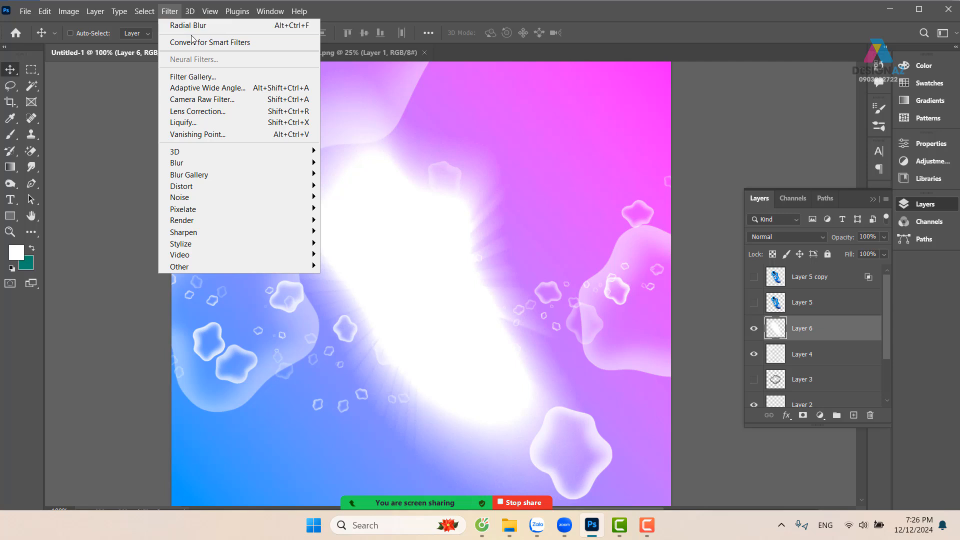
{"action": "left_click", "coordinate": [208, 26]}
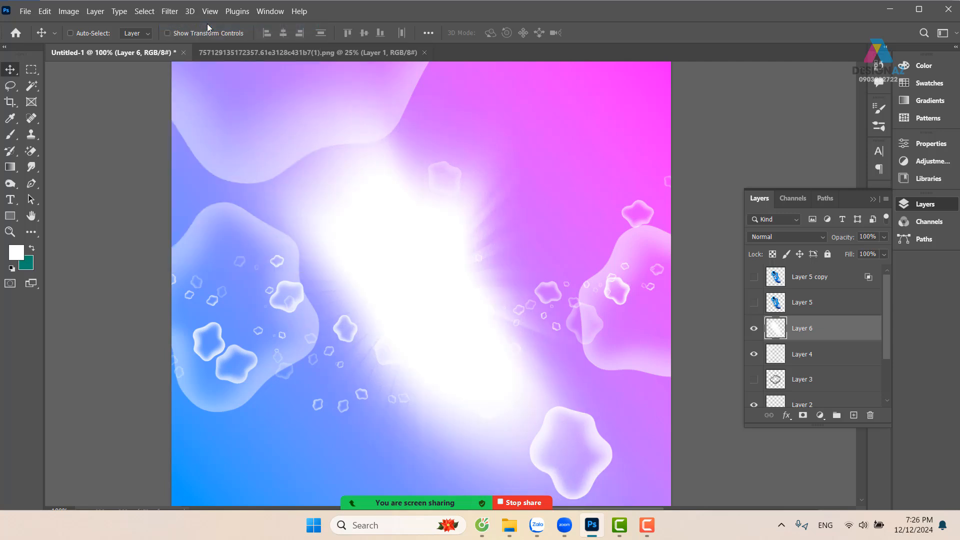
{"action": "left_click", "coordinate": [178, 11]}
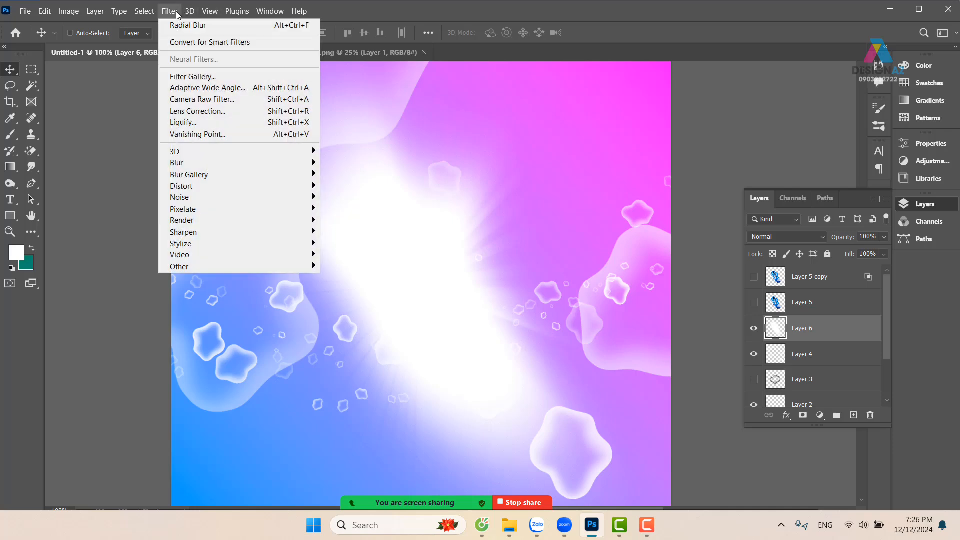
{"action": "left_click", "coordinate": [175, 26]}
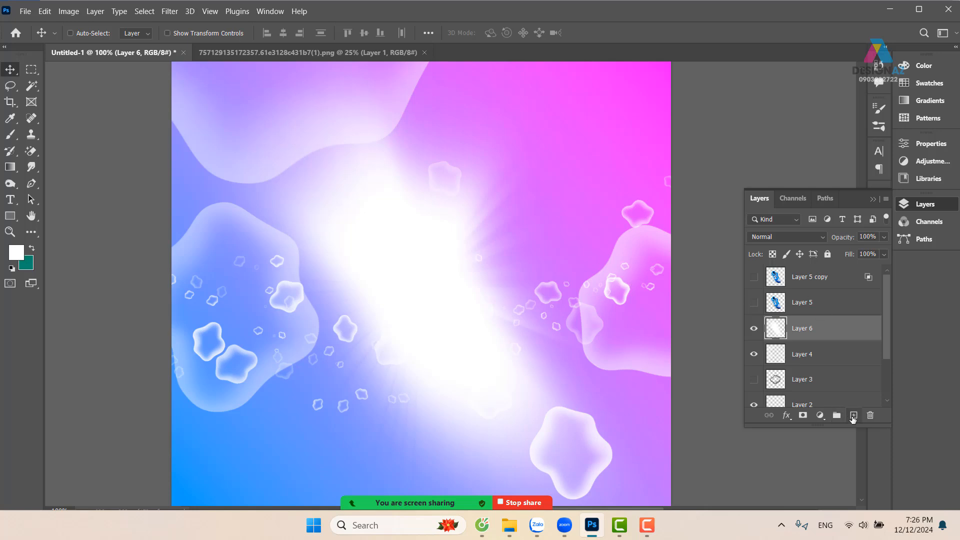
Add a new layer above the white glow and choose a hard round brush from the General Brushes set
{"action": "left_click", "coordinate": [853, 415]}
{"action": "key", "text": "b"}
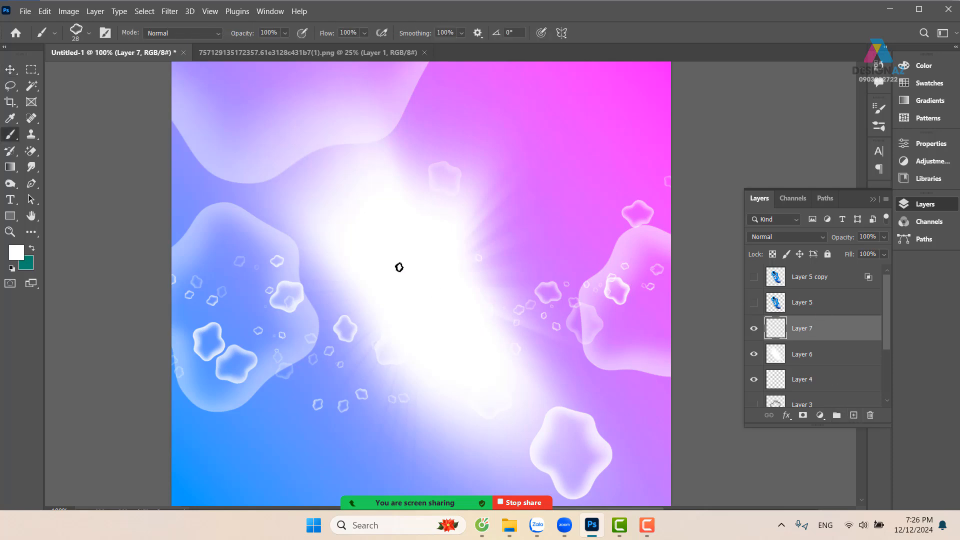
{"action": "left_click", "coordinate": [89, 34]}
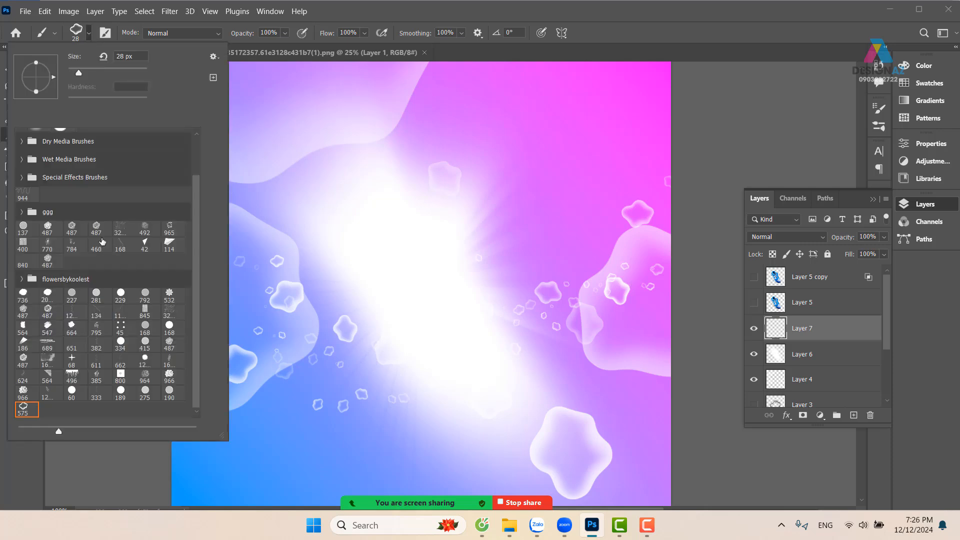
{"action": "left_click_drag", "start_coordinate": [197, 221], "coordinate": [195, 155]}
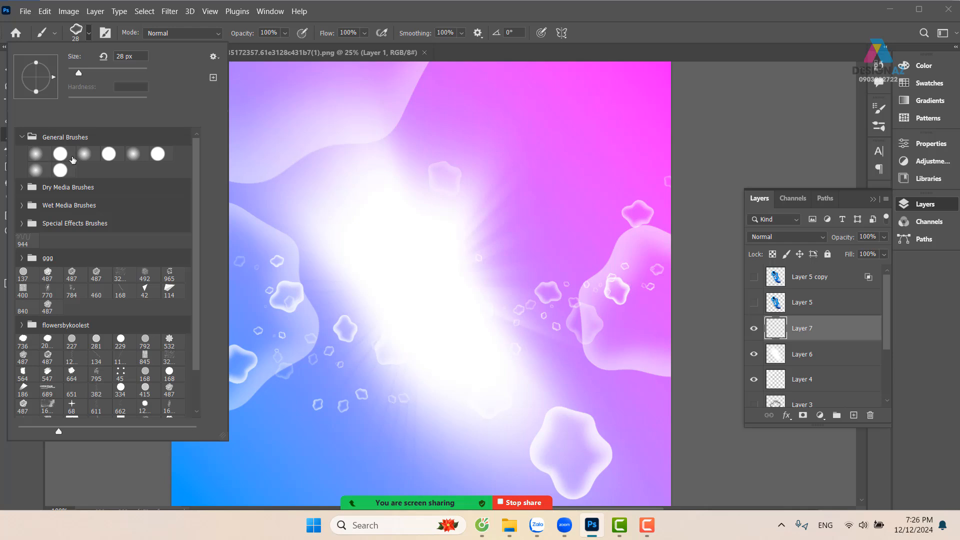
{"action": "left_click", "coordinate": [60, 156]}
Hide the white glow layer and paint a large white spiral winding outward around the canvas centre on the new layer
{"action": "mouse_move", "coordinate": [456, 279]}
{"action": "left_mouse_down"}
{"action": "mouse_move", "coordinate": [405, 264]}
{"action": "mouse_move", "coordinate": [404, 255]}
{"action": "left_mouse_up"}
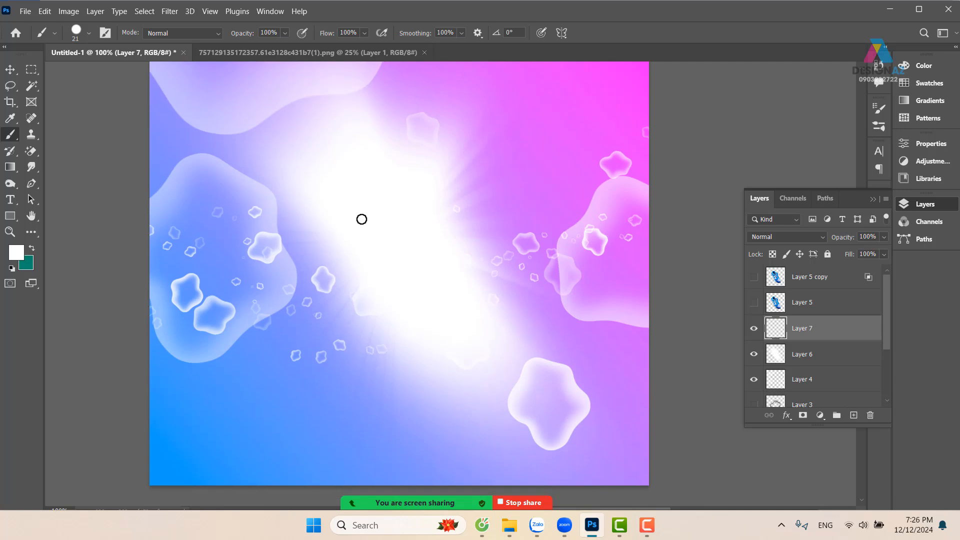
{"action": "left_click", "coordinate": [754, 354]}
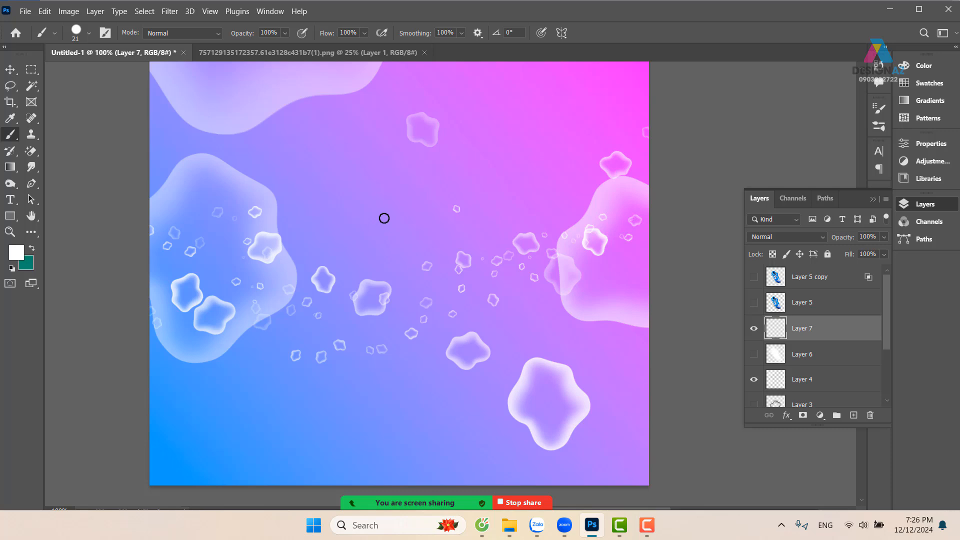
{"action": "mouse_move", "coordinate": [384, 218]}
{"action": "left_mouse_down"}
{"action": "mouse_move", "coordinate": [366, 214]}
{"action": "mouse_move", "coordinate": [345, 246]}
{"action": "mouse_move", "coordinate": [388, 272]}
{"action": "mouse_move", "coordinate": [415, 267]}
{"action": "left_mouse_up"}
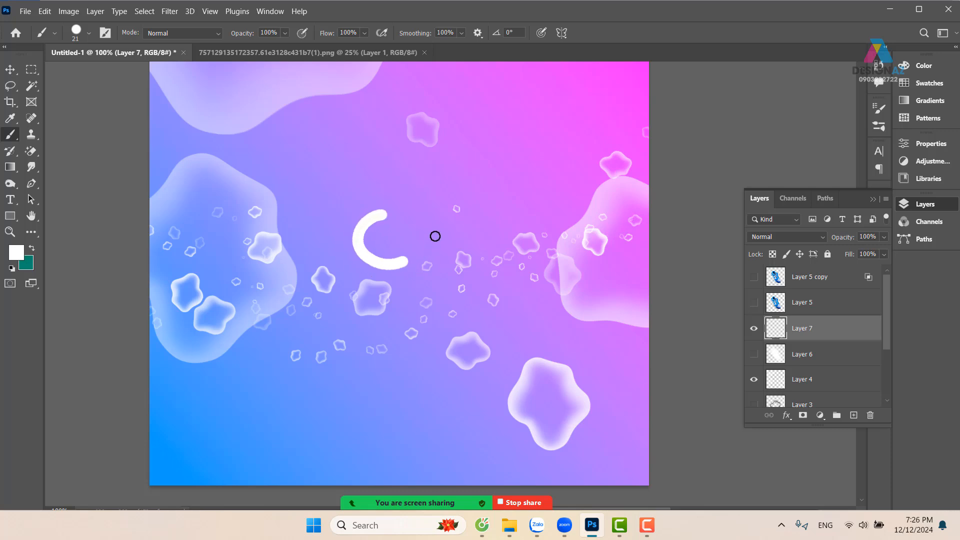
{"action": "mouse_move", "coordinate": [434, 236]}
{"action": "left_mouse_down"}
{"action": "mouse_move", "coordinate": [434, 206]}
{"action": "mouse_move", "coordinate": [416, 178]}
{"action": "mouse_move", "coordinate": [357, 166]}
{"action": "mouse_move", "coordinate": [306, 198]}
{"action": "mouse_move", "coordinate": [297, 230]}
{"action": "mouse_move", "coordinate": [302, 262]}
{"action": "mouse_move", "coordinate": [324, 286]}
{"action": "mouse_move", "coordinate": [374, 310]}
{"action": "mouse_move", "coordinate": [437, 304]}
{"action": "mouse_move", "coordinate": [476, 273]}
{"action": "mouse_move", "coordinate": [486, 225]}
{"action": "mouse_move", "coordinate": [474, 179]}
{"action": "mouse_move", "coordinate": [452, 146]}
{"action": "mouse_move", "coordinate": [417, 123]}
{"action": "mouse_move", "coordinate": [369, 124]}
{"action": "mouse_move", "coordinate": [285, 154]}
{"action": "mouse_move", "coordinate": [262, 181]}
{"action": "mouse_move", "coordinate": [248, 228]}
{"action": "mouse_move", "coordinate": [278, 293]}
{"action": "mouse_move", "coordinate": [340, 340]}
{"action": "mouse_move", "coordinate": [410, 357]}
{"action": "mouse_move", "coordinate": [473, 345]}
{"action": "mouse_move", "coordinate": [532, 276]}
{"action": "mouse_move", "coordinate": [539, 205]}
{"action": "mouse_move", "coordinate": [517, 150]}
{"action": "mouse_move", "coordinate": [465, 115]}
{"action": "mouse_move", "coordinate": [409, 103]}
{"action": "left_mouse_up"}
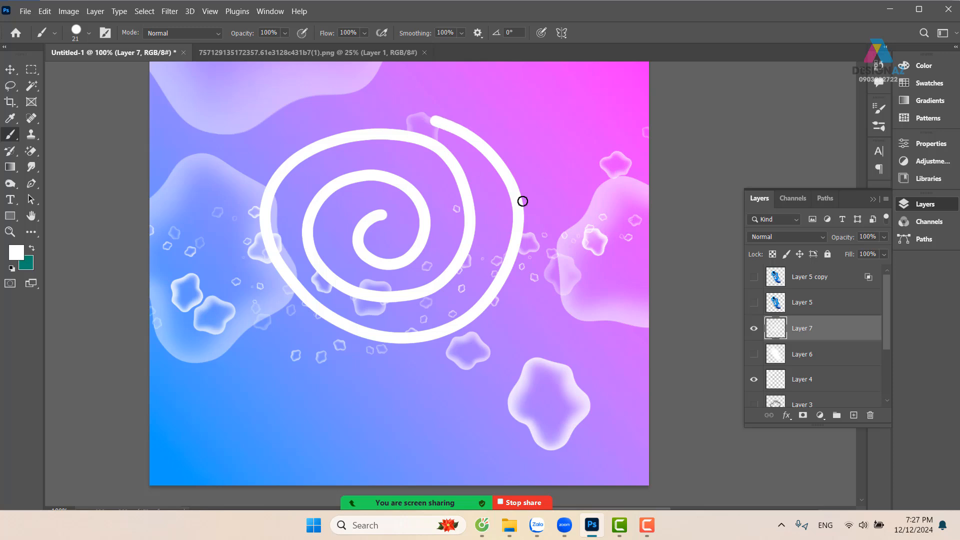
{"action": "left_click_drag", "start_coordinate": [528, 211], "coordinate": [548, 250]}
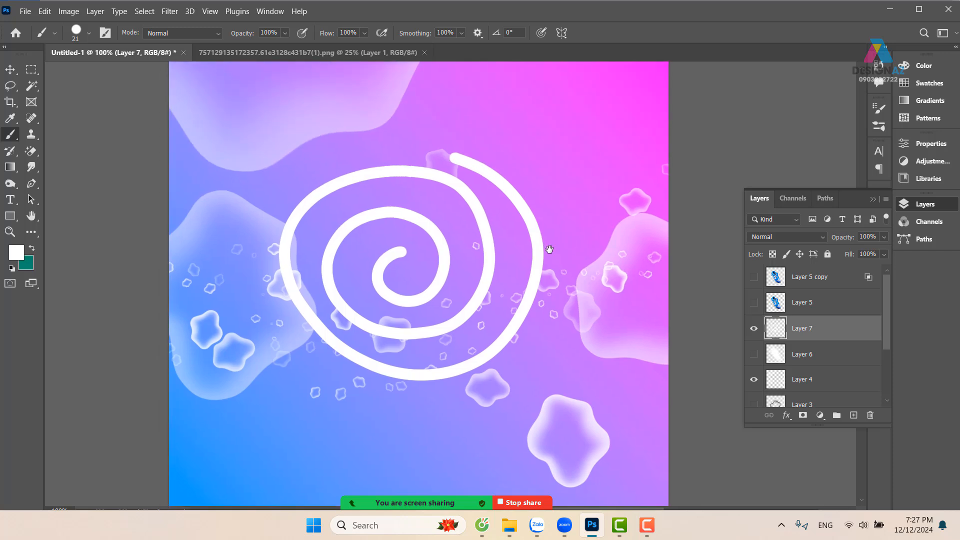
Try a centred Radial Blur with Zoom, amount 100 and Good quality on the spiral, reapply it once, and undo both blurs
{"action": "left_click", "coordinate": [170, 12]}
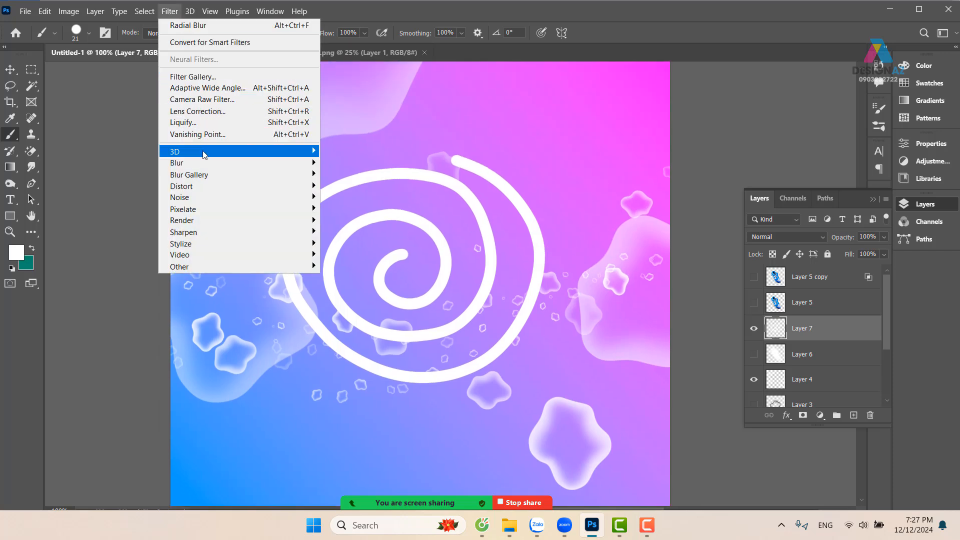
{"action": "mouse_move", "coordinate": [205, 163]}
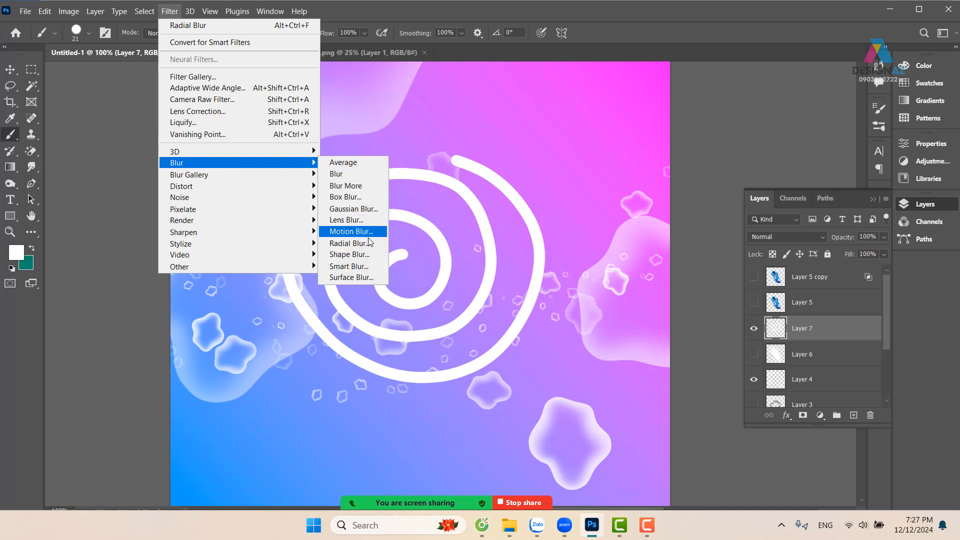
{"action": "left_click", "coordinate": [349, 243]}
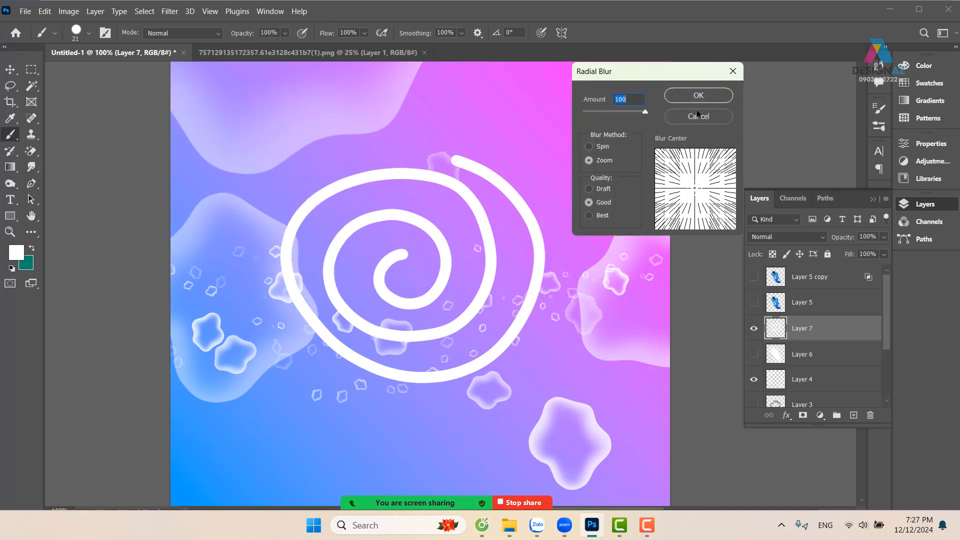
{"action": "left_click", "coordinate": [700, 96]}
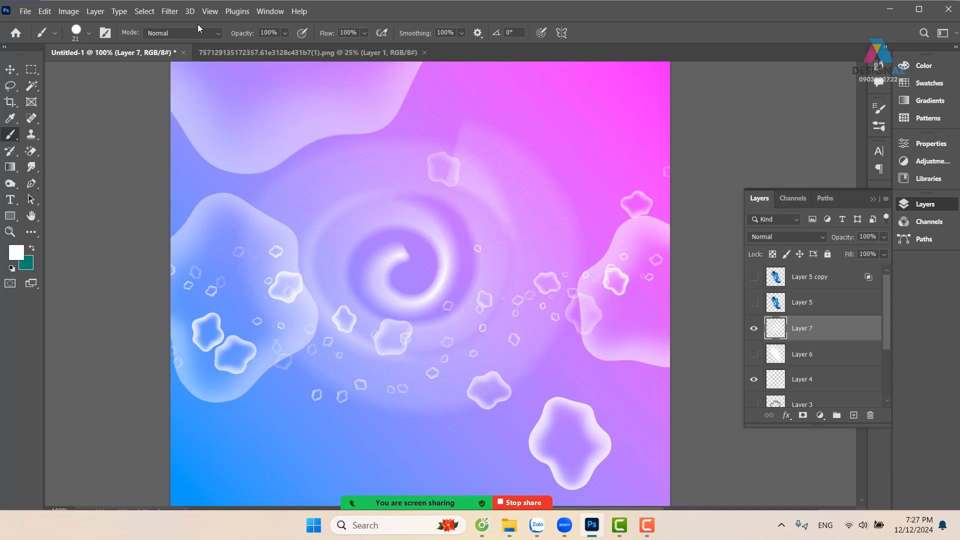
{"action": "left_click", "coordinate": [169, 11]}
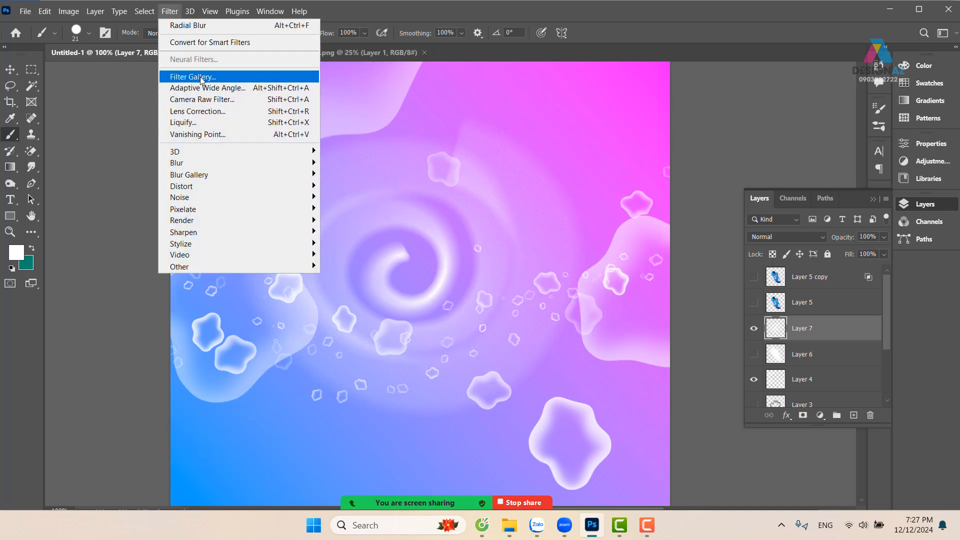
{"action": "left_click", "coordinate": [224, 27]}
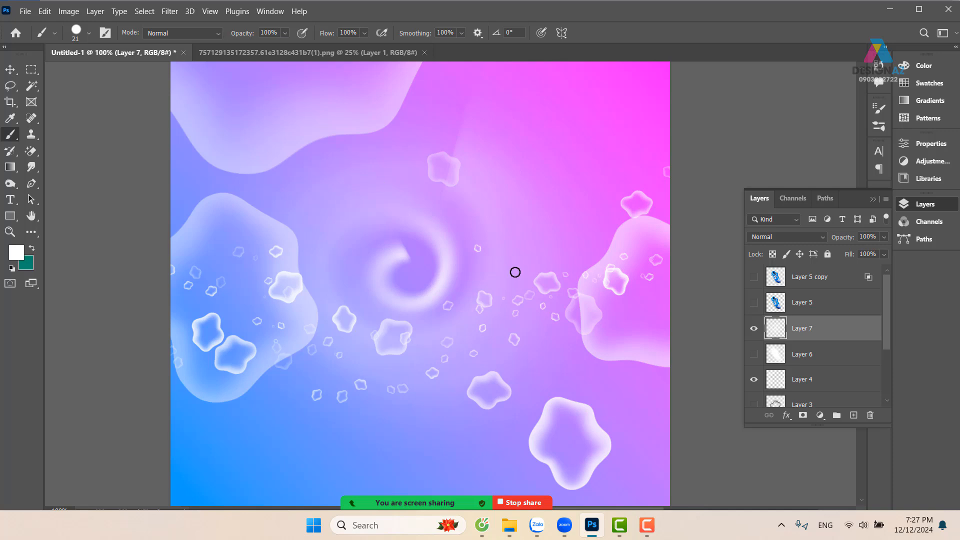
{"action": "key", "text": "ctrl+z"}
{"action": "key", "text": "ctrl+z"}
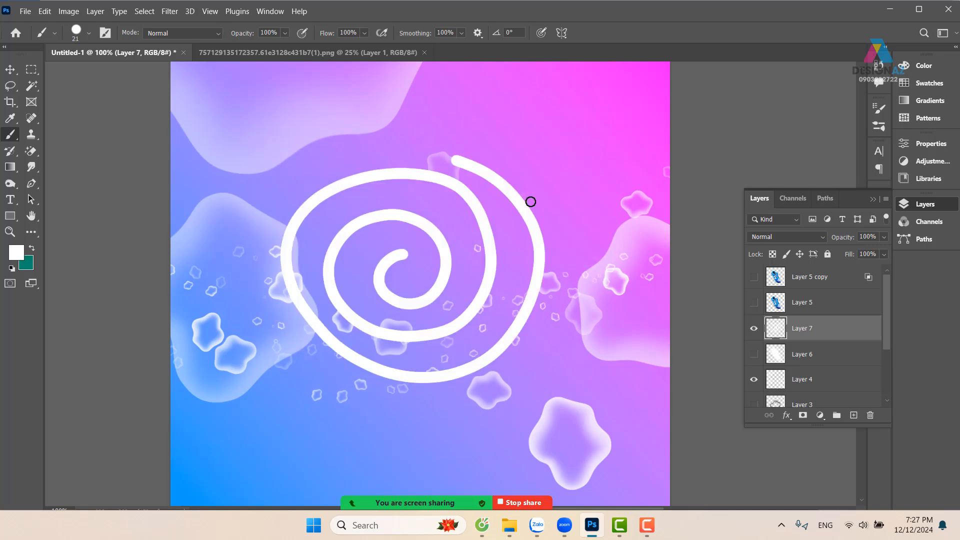
Apply a Zoom Radial Blur to the spiral with amount 100, Good quality and the blur centre moved to the middle of the right edge
{"action": "left_click", "coordinate": [171, 12]}
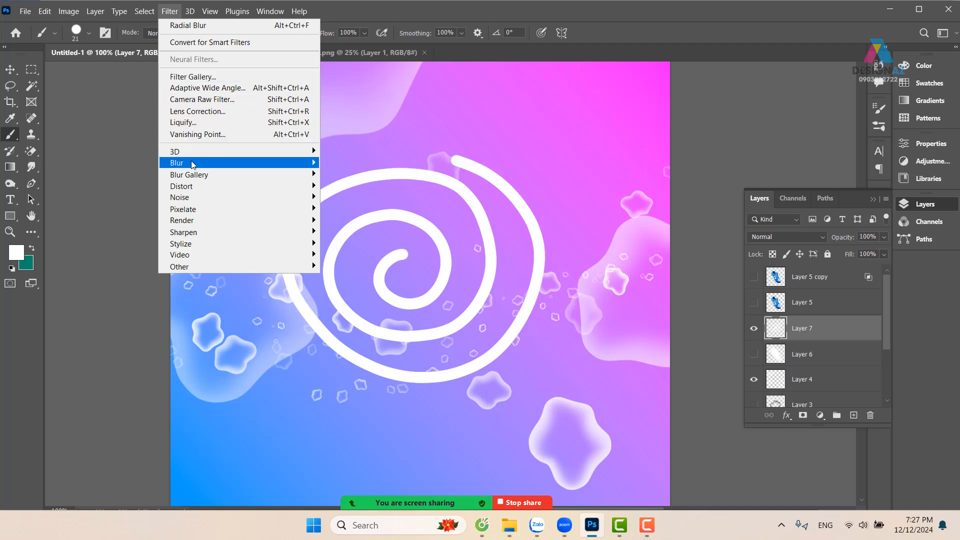
{"action": "mouse_move", "coordinate": [193, 165]}
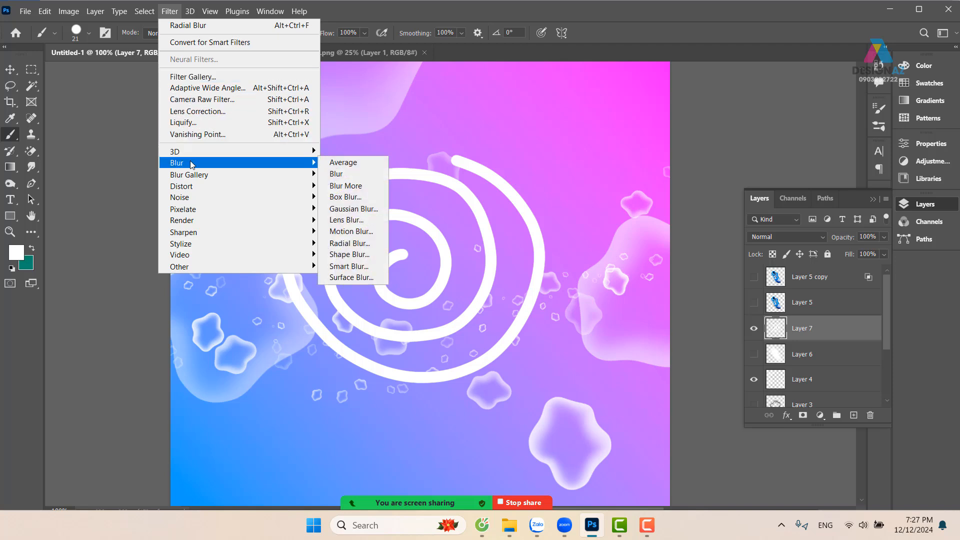
{"action": "left_click", "coordinate": [353, 244]}
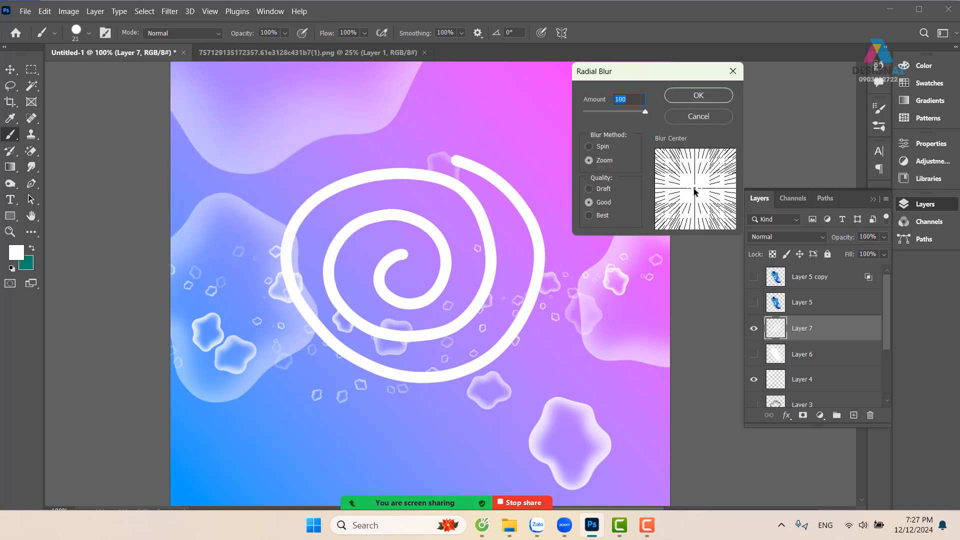
{"action": "left_click_drag", "start_coordinate": [693, 191], "coordinate": [735, 189]}
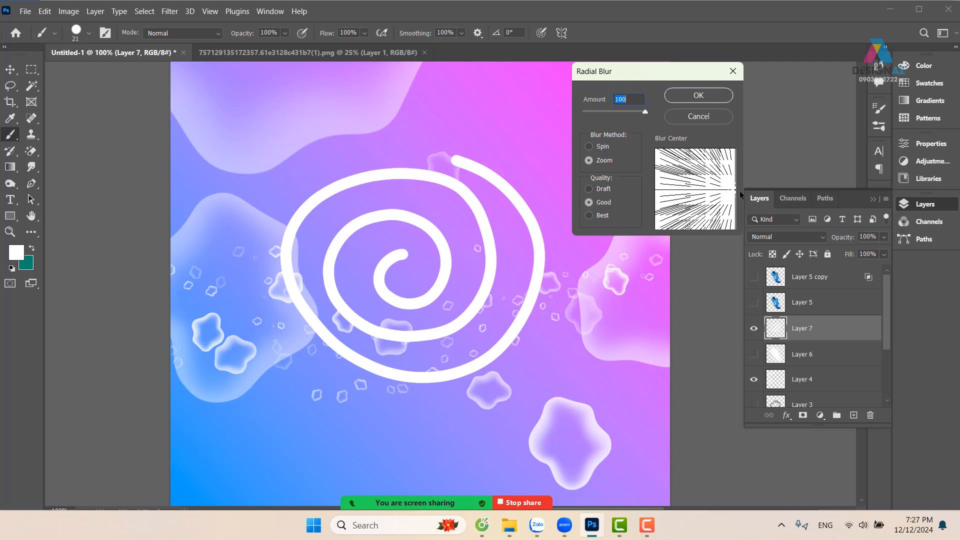
{"action": "left_click", "coordinate": [704, 97]}
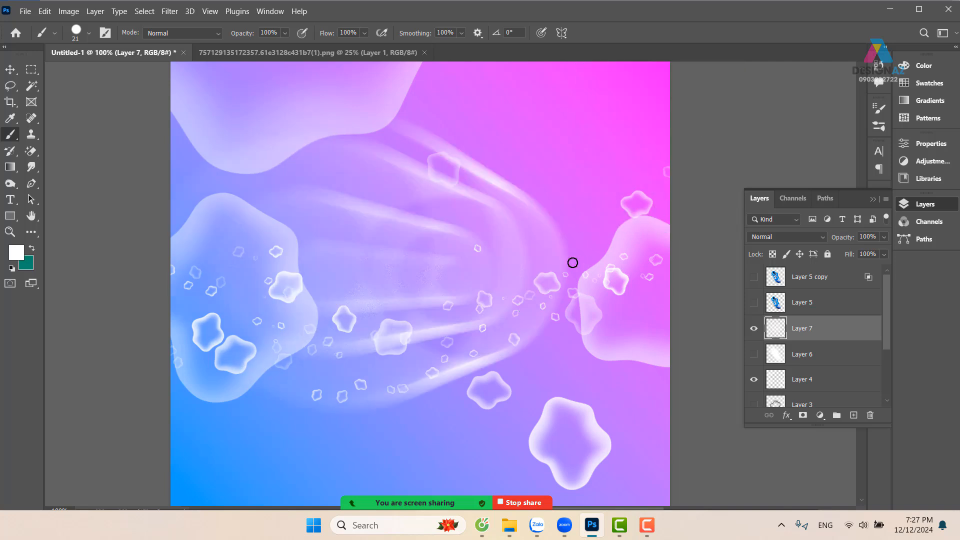
Reapply the off-centre Radial Blur twice to stretch the spiral into light rays
{"action": "left_click", "coordinate": [169, 11]}
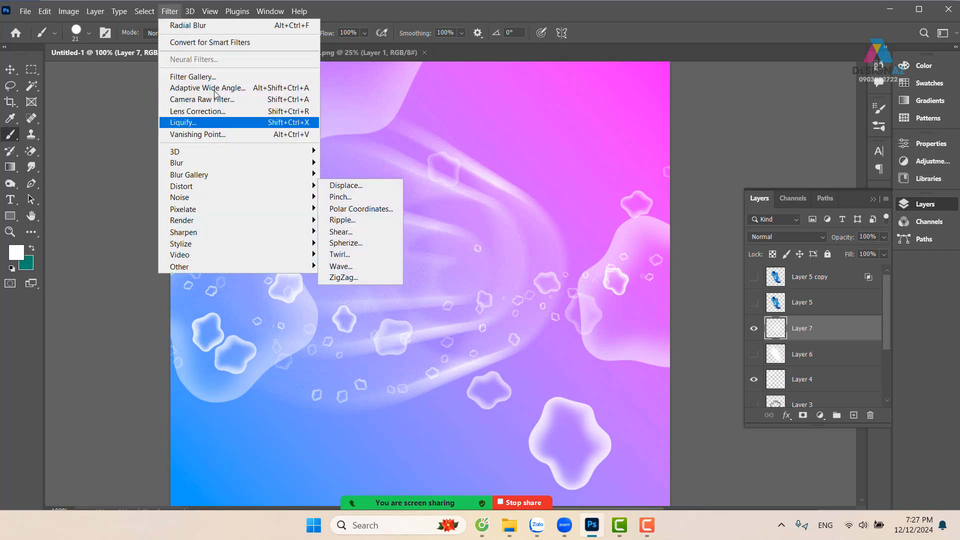
{"action": "left_click", "coordinate": [235, 26]}
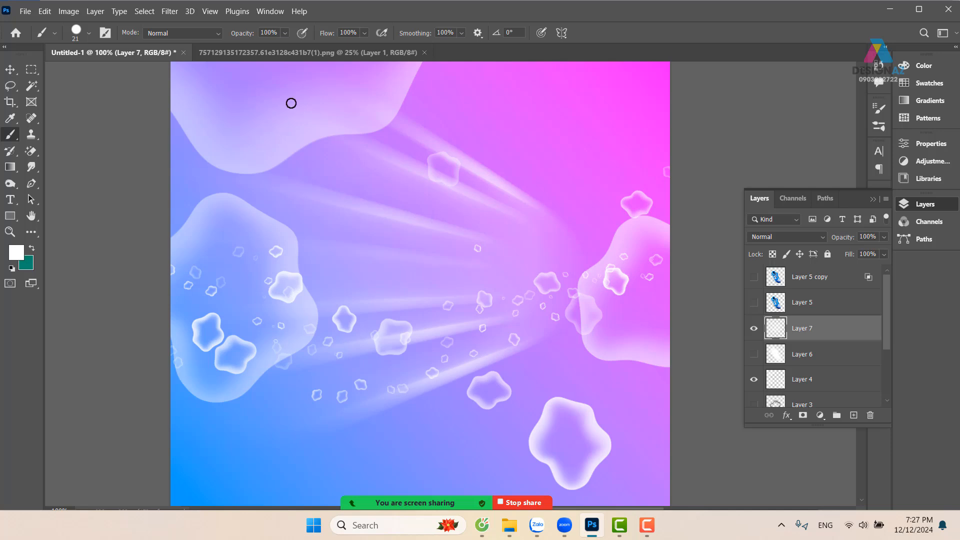
{"action": "left_click", "coordinate": [172, 12]}
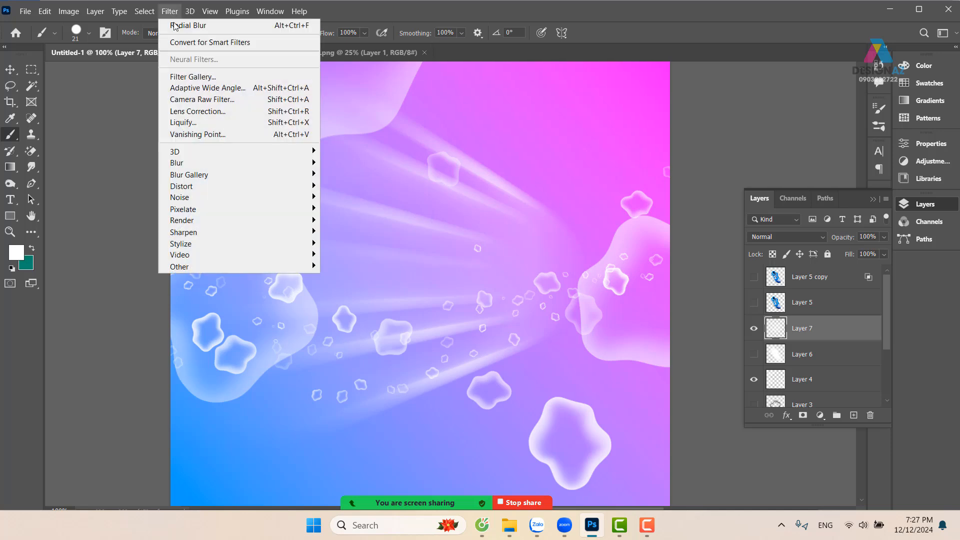
{"action": "left_click", "coordinate": [175, 26]}
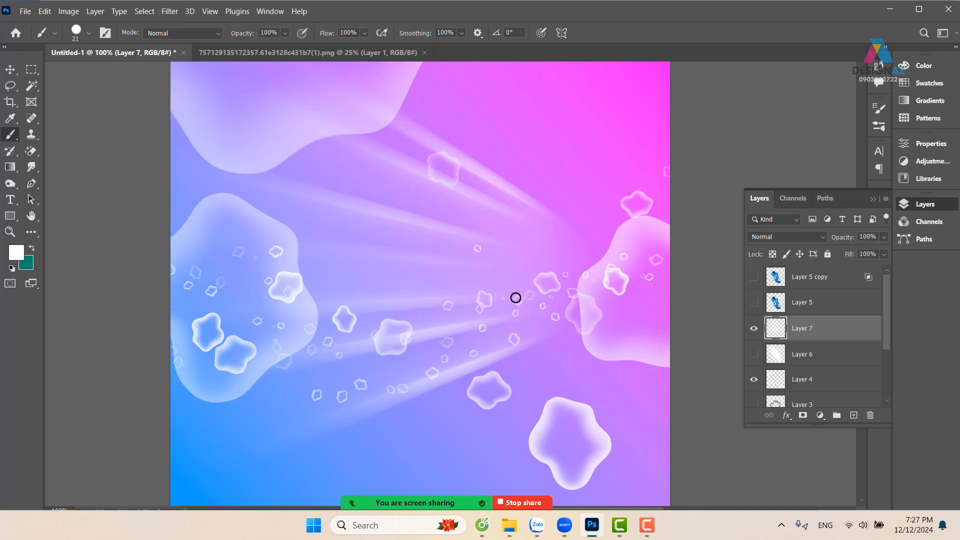
Move the light-ray layer to the canvas's left half and place a duplicate of it on the right
{"action": "left_click", "coordinate": [10, 69]}
{"action": "left_click_drag", "start_coordinate": [462, 239], "coordinate": [400, 295]}
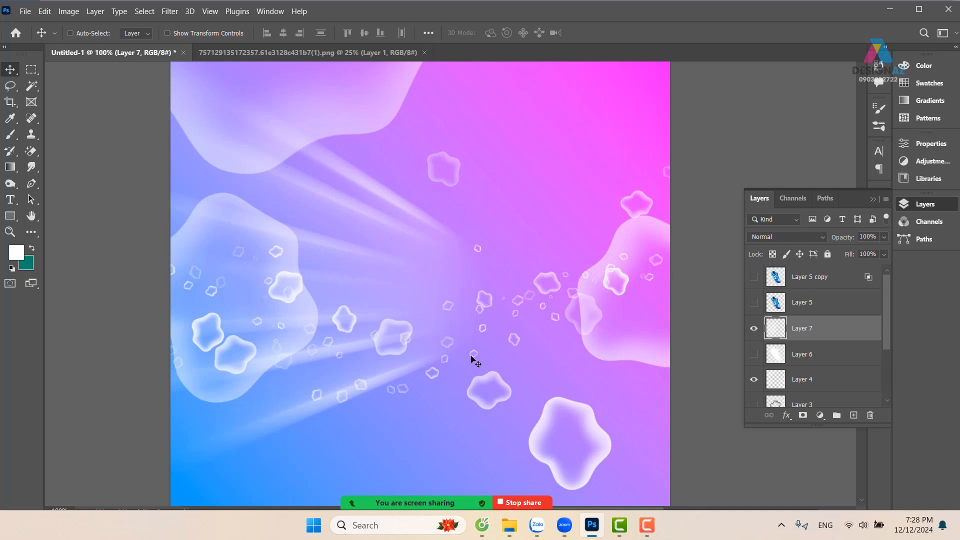
{"action": "left_click_drag", "start_coordinate": [283, 289], "coordinate": [525, 302]}
{"action": "key", "text": "ctrl+j"}
Flip the duplicated rays horizontally and position them so they mirror the original rays around the canvas centre
{"action": "key", "text": "ctrl+t"}
{"action": "right_click", "coordinate": [547, 270]}
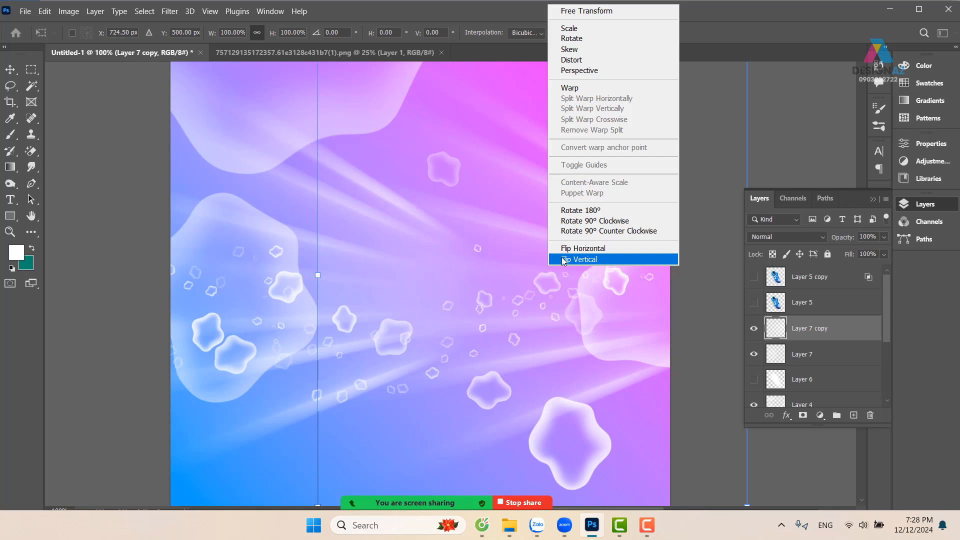
{"action": "left_click", "coordinate": [580, 249]}
{"action": "left_click_drag", "start_coordinate": [498, 289], "coordinate": [520, 290]}
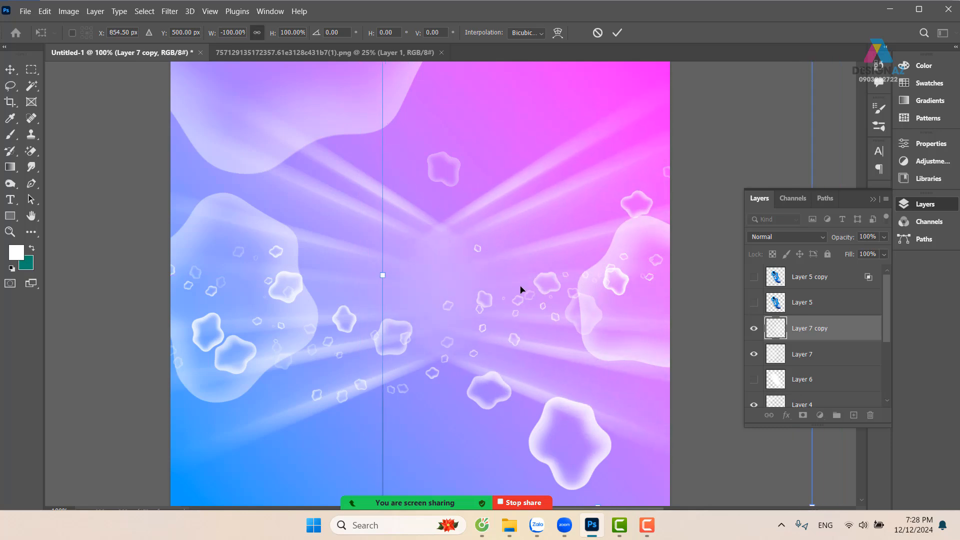
{"action": "key", "text": "Return"}
Select both light-ray layers, undo the accidental shift and merge them into one layer
{"action": "left_click", "coordinate": [806, 361], "text": "ctrl"}
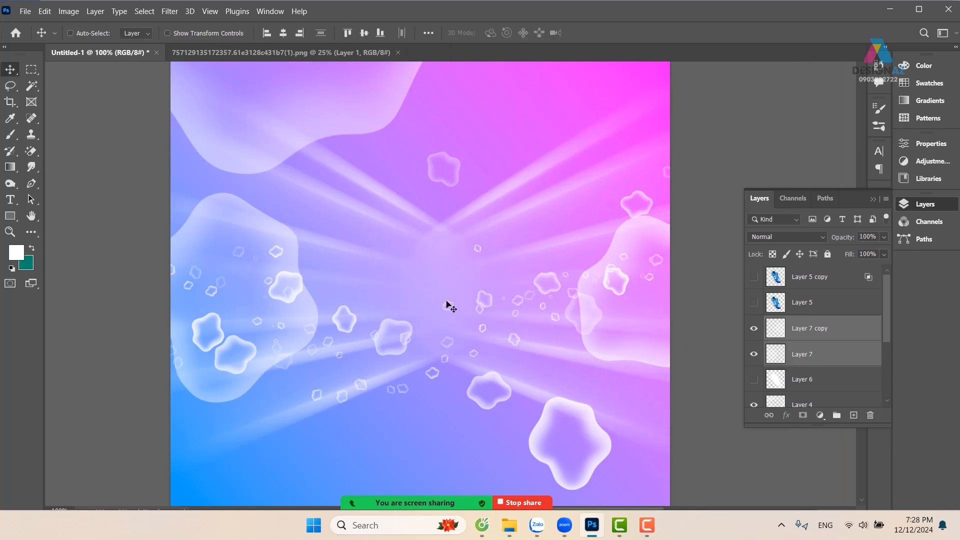
{"action": "left_click_drag", "start_coordinate": [408, 284], "coordinate": [388, 312]}
{"action": "key", "text": "ctrl+z"}
{"action": "key", "text": "ctrl+e"}
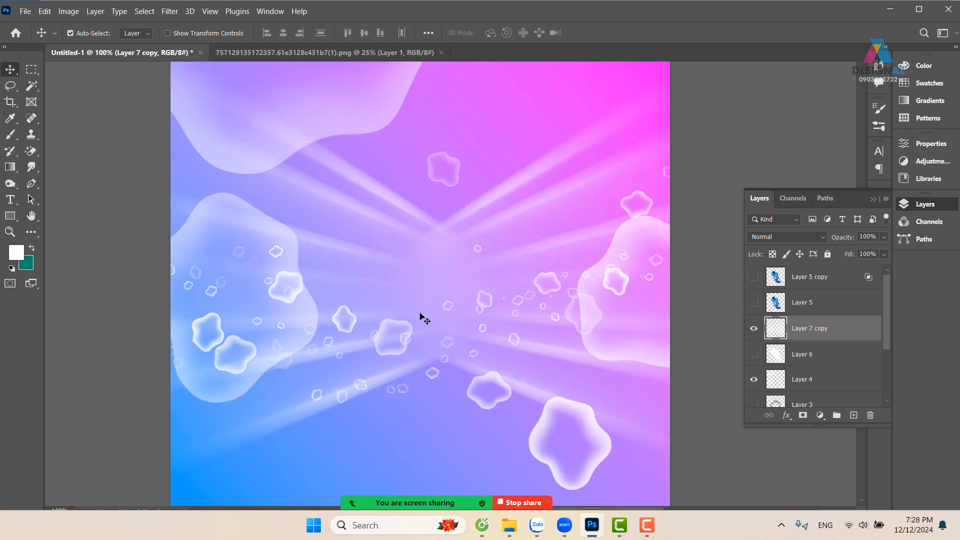
Duplicate the merged light-ray layer in place to intensify the rays
{"action": "key", "text": "ctrl+t"}
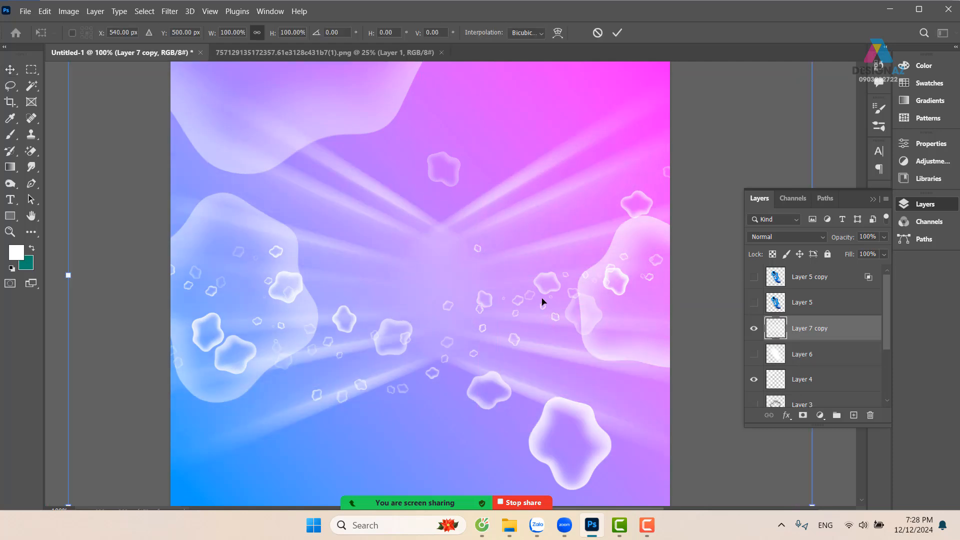
{"action": "key", "text": "Return"}
{"action": "key", "text": "ctrl+j"}
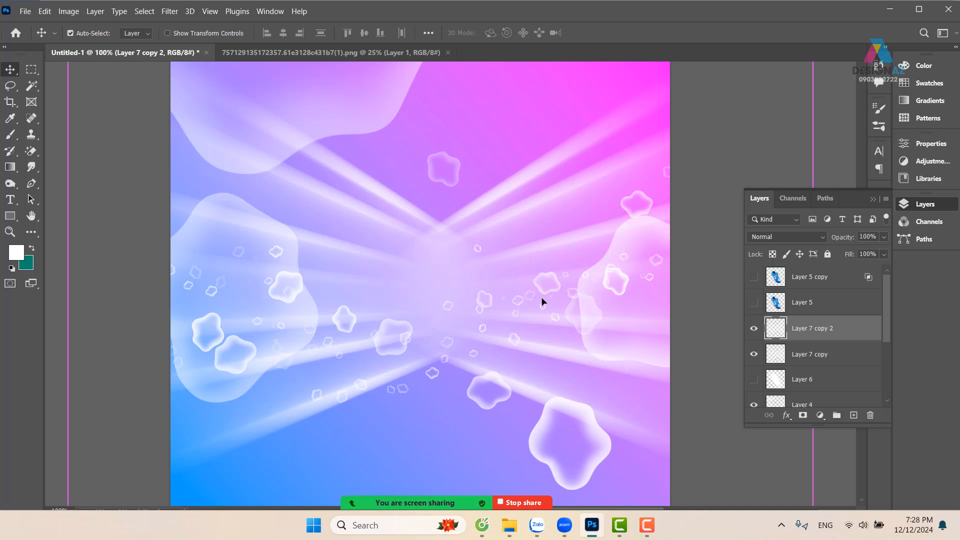
Rotate the duplicated light-ray layer 90 degrees about the canvas centre so its rays cross the originals
{"action": "key", "text": "ctrl+minus"}
{"action": "key", "text": "ctrl+t"}
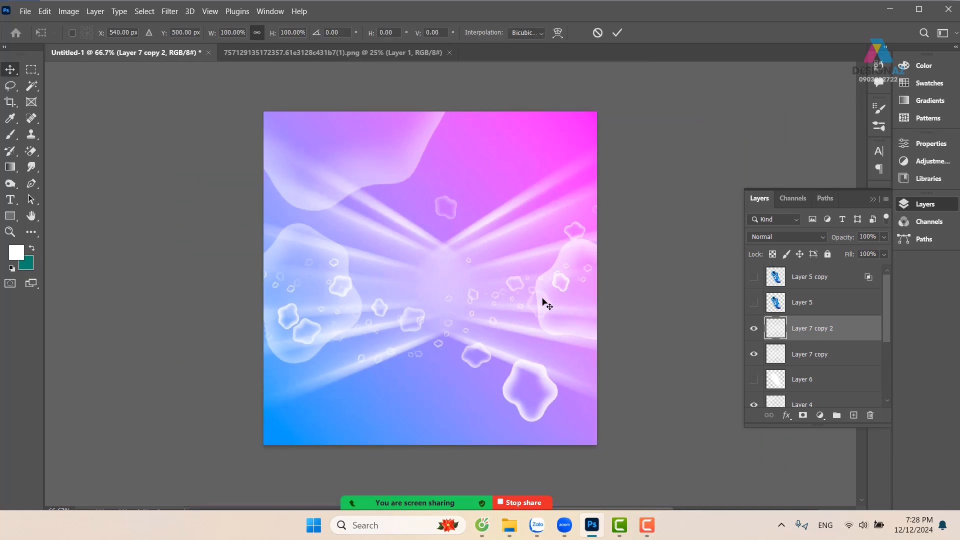
{"action": "left_click_drag", "start_coordinate": [702, 92], "coordinate": [521, 405]}
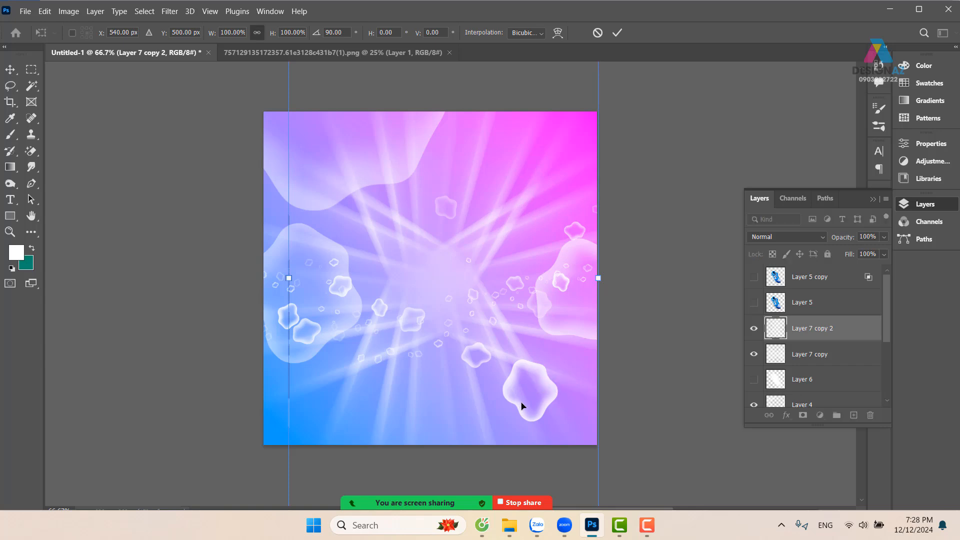
{"action": "key", "text": "Return"}
Merge the rotated and original light-ray layers into one layer and show both shoe layers
{"action": "key", "text": "ctrl+plus"}
{"action": "left_click_drag", "start_coordinate": [491, 341], "coordinate": [429, 352]}
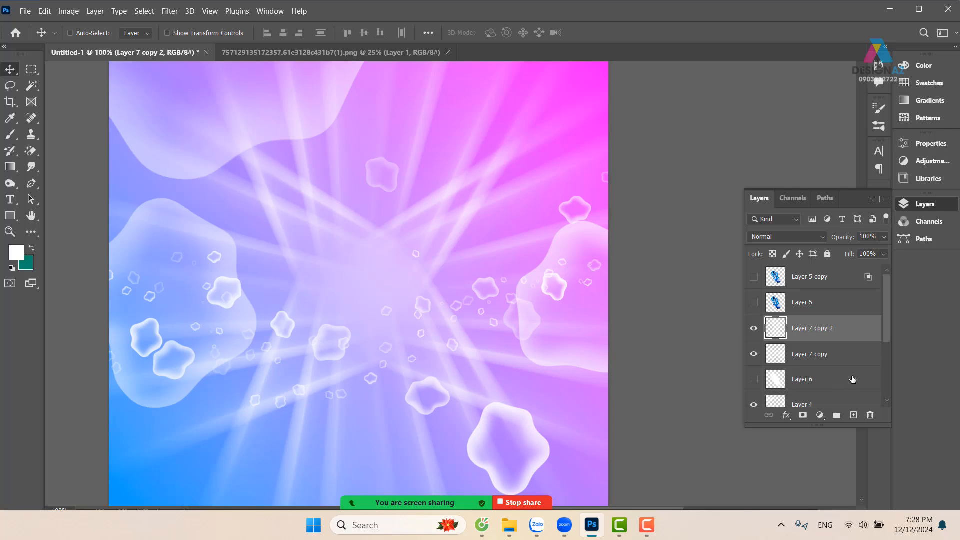
{"action": "left_click", "coordinate": [840, 355], "text": "shift"}
{"action": "mouse_move", "coordinate": [376, 295]}
{"action": "left_mouse_down"}
{"action": "mouse_move", "coordinate": [443, 257]}
{"action": "mouse_move", "coordinate": [381, 278]}
{"action": "left_mouse_up"}
{"action": "key", "text": "ctrl+e"}
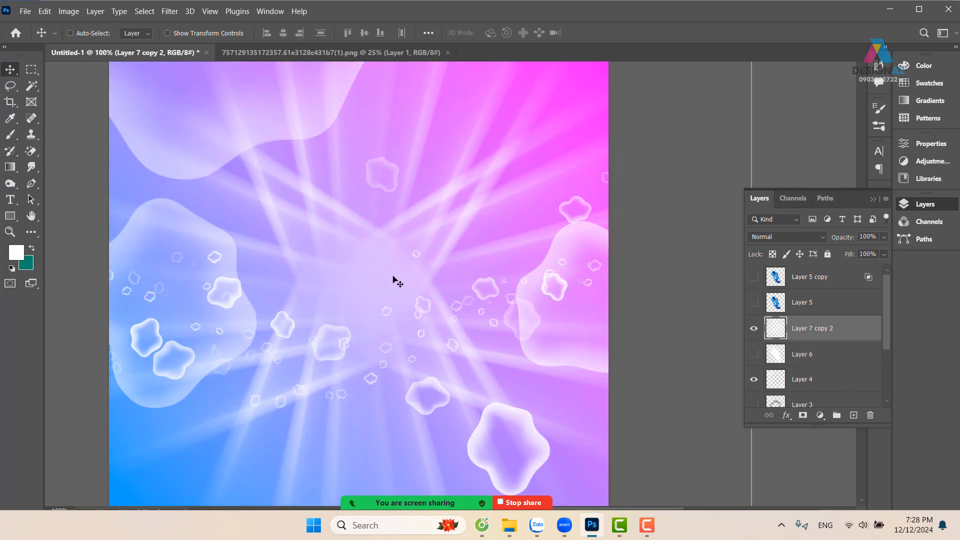
{"action": "left_click", "coordinate": [753, 303]}
{"action": "left_click", "coordinate": [753, 278]}
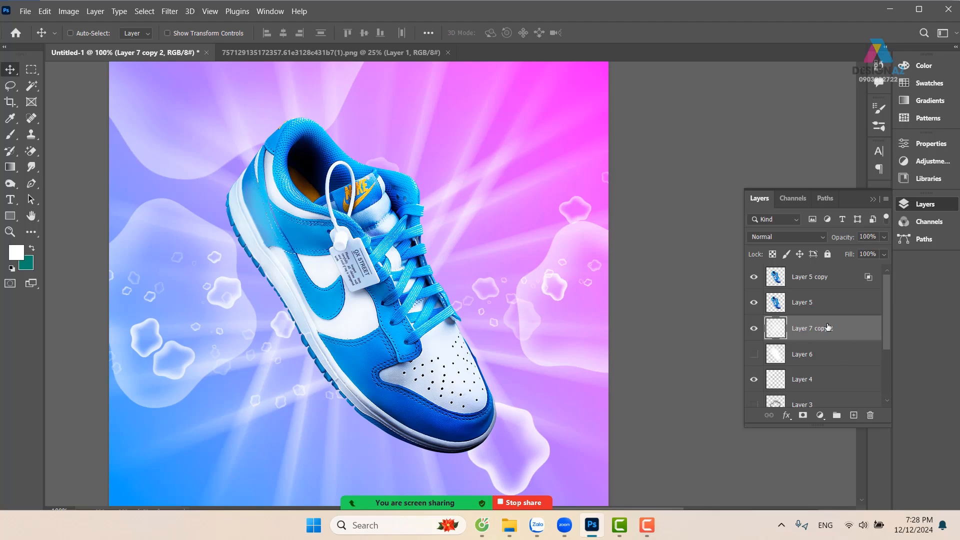
Try a Spin Radial Blur with amount 100 and Good quality on the merged rays, keeping the blur centre near the right edge
{"action": "left_click", "coordinate": [170, 12]}
{"action": "mouse_move", "coordinate": [193, 160]}
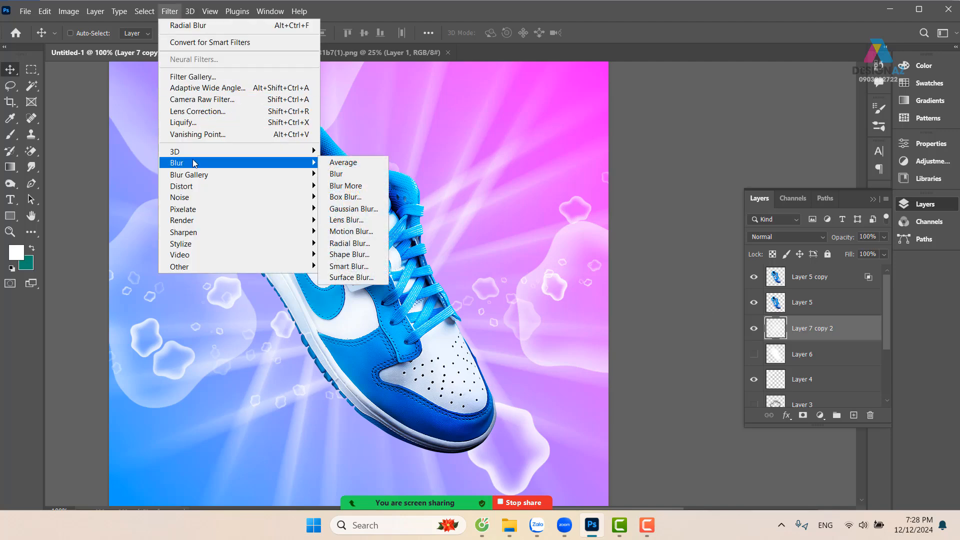
{"action": "left_click", "coordinate": [363, 244]}
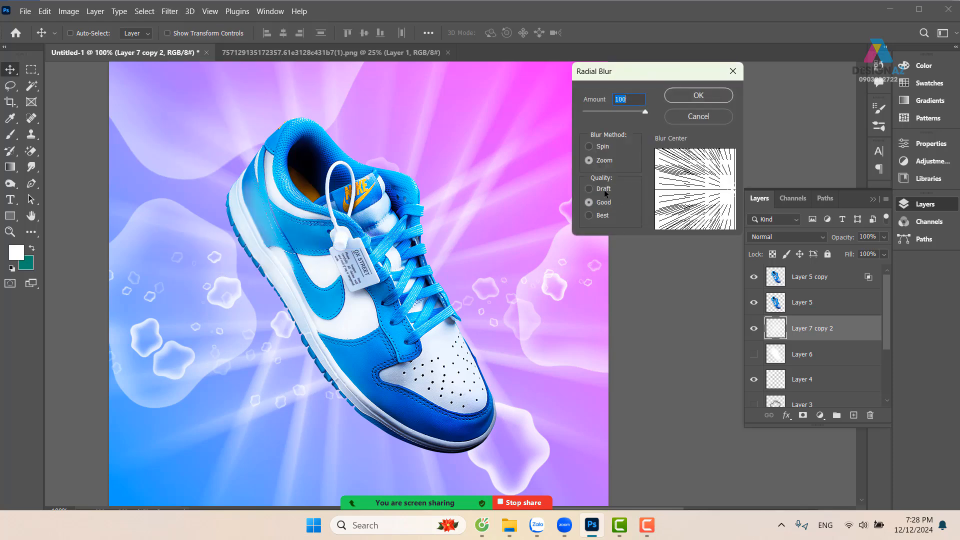
{"action": "left_click", "coordinate": [589, 146]}
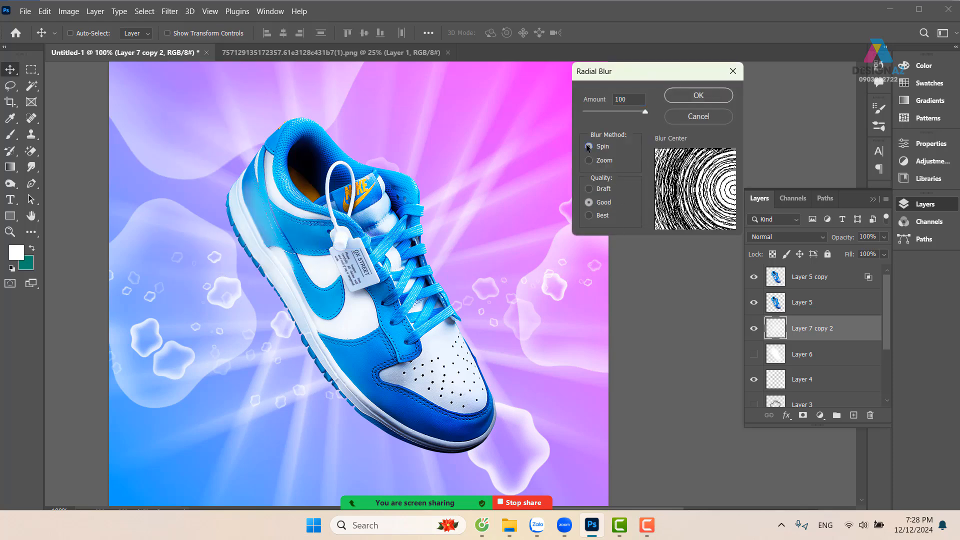
{"action": "left_click", "coordinate": [733, 195]}
{"action": "left_click_drag", "start_coordinate": [734, 193], "coordinate": [735, 193]}
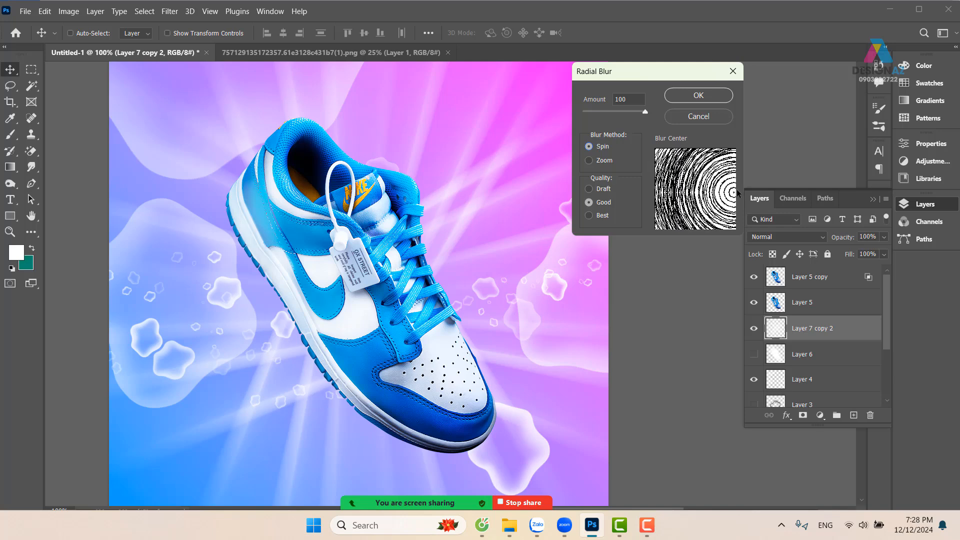
{"action": "left_click", "coordinate": [720, 99]}
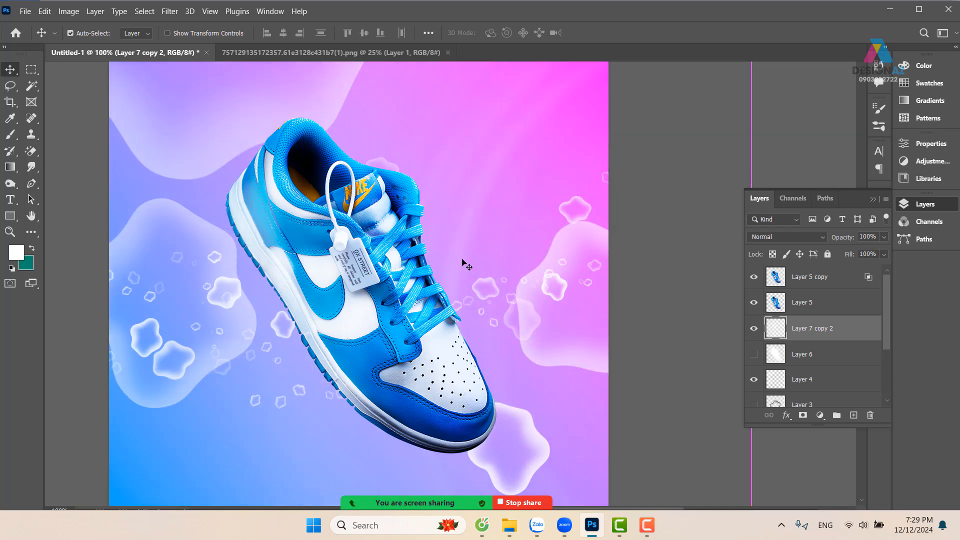
Try the Spin Radial Blur with amount 100 on the merged rays again, with the blur centre moved to the middle
{"action": "left_click", "coordinate": [170, 12]}
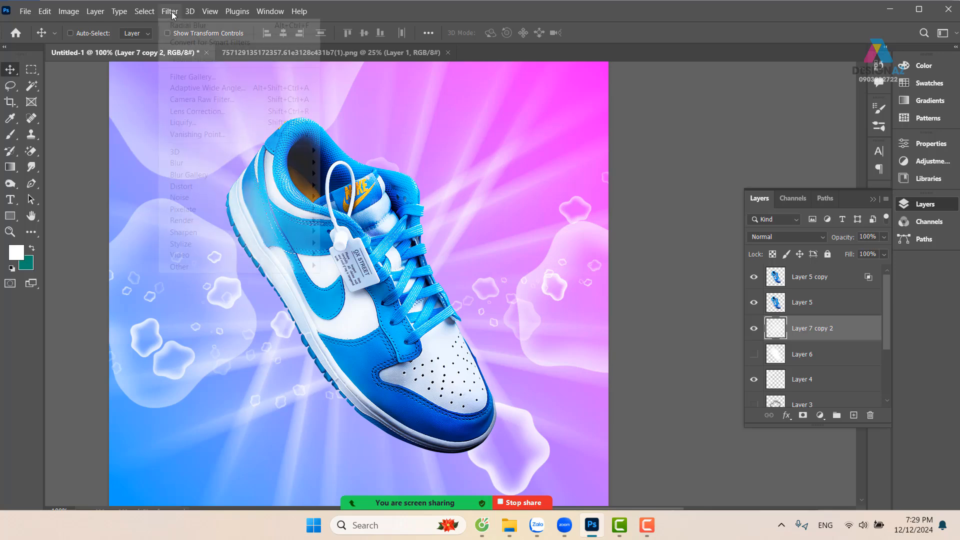
{"action": "mouse_move", "coordinate": [200, 163]}
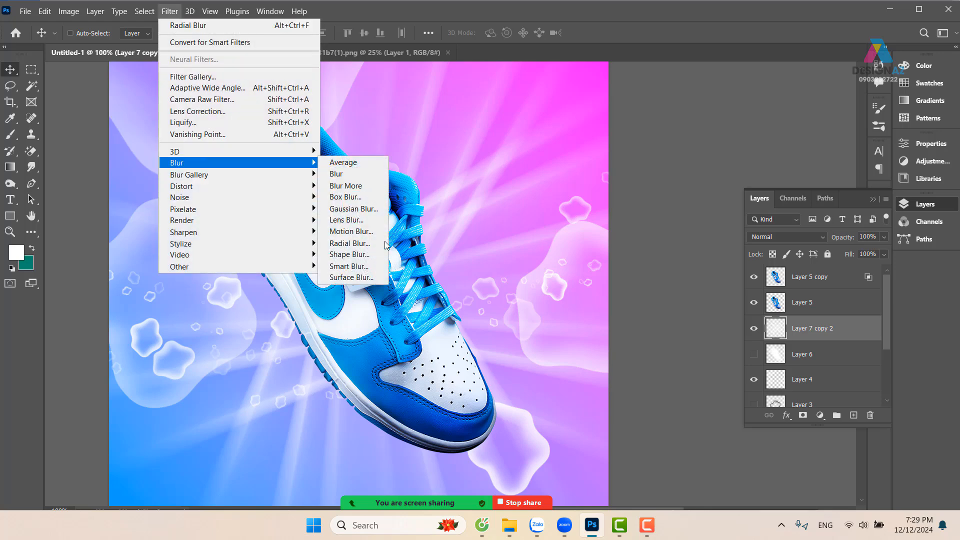
{"action": "left_click", "coordinate": [349, 243]}
{"action": "left_click", "coordinate": [691, 195]}
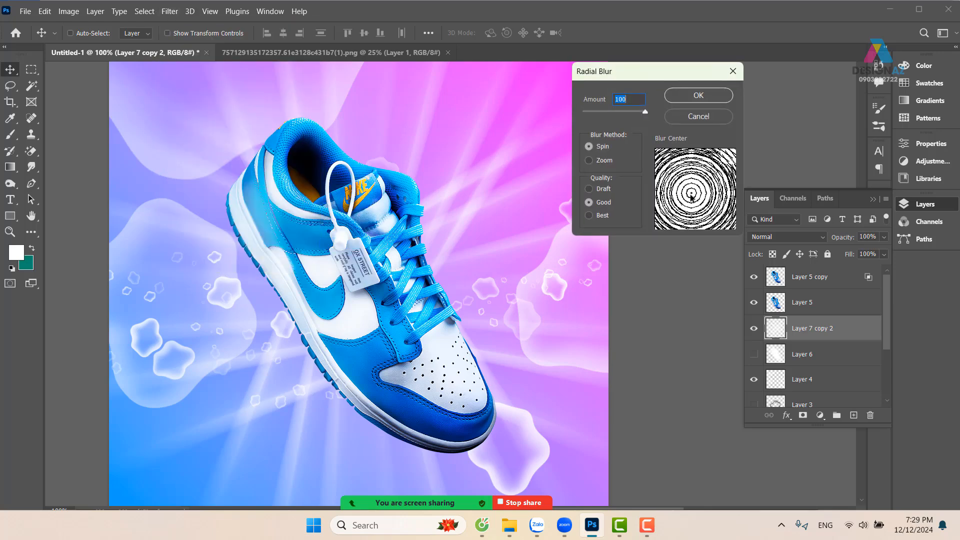
{"action": "left_click_drag", "start_coordinate": [691, 197], "coordinate": [699, 199]}
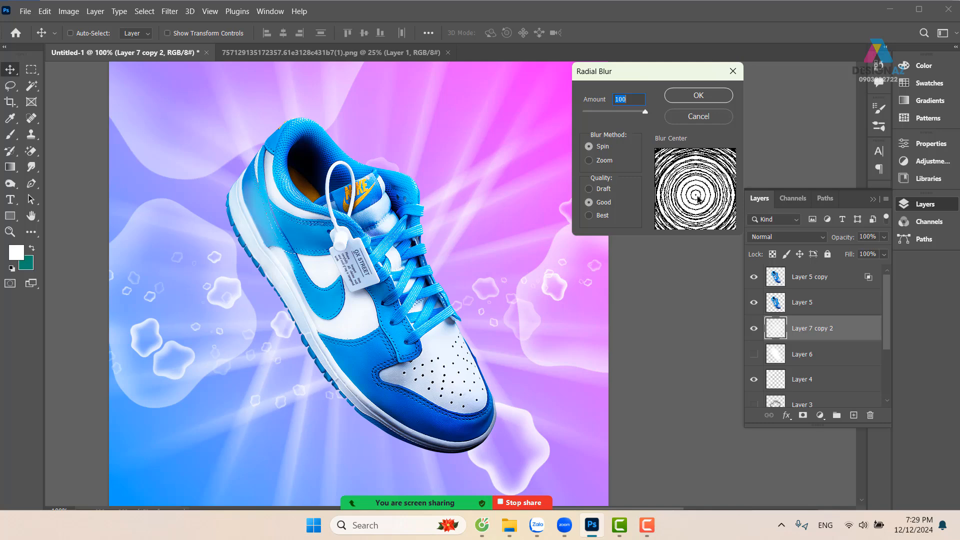
{"action": "left_click", "coordinate": [706, 96]}
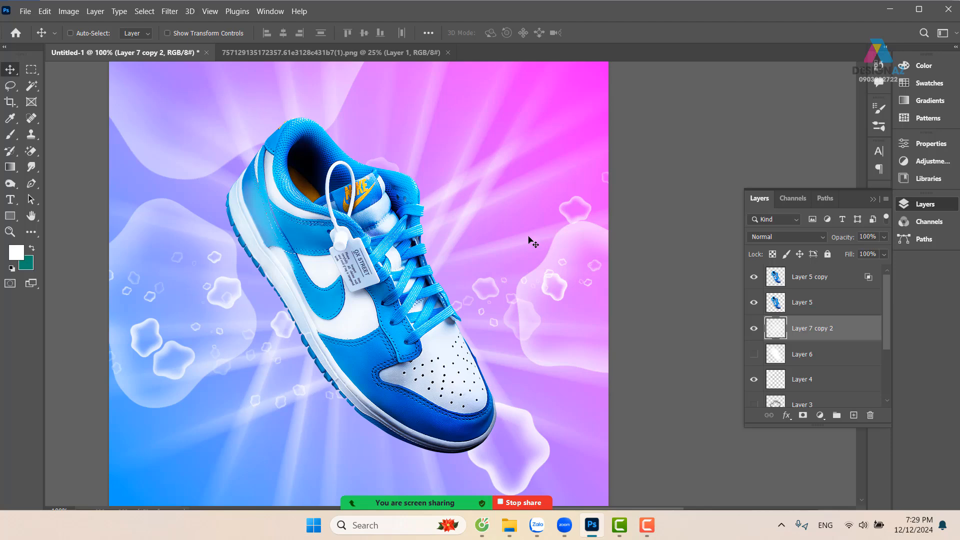
Delete the merged light-ray layer and compare the poster with the white glow layer shown and hidden
{"action": "key", "text": "Delete"}
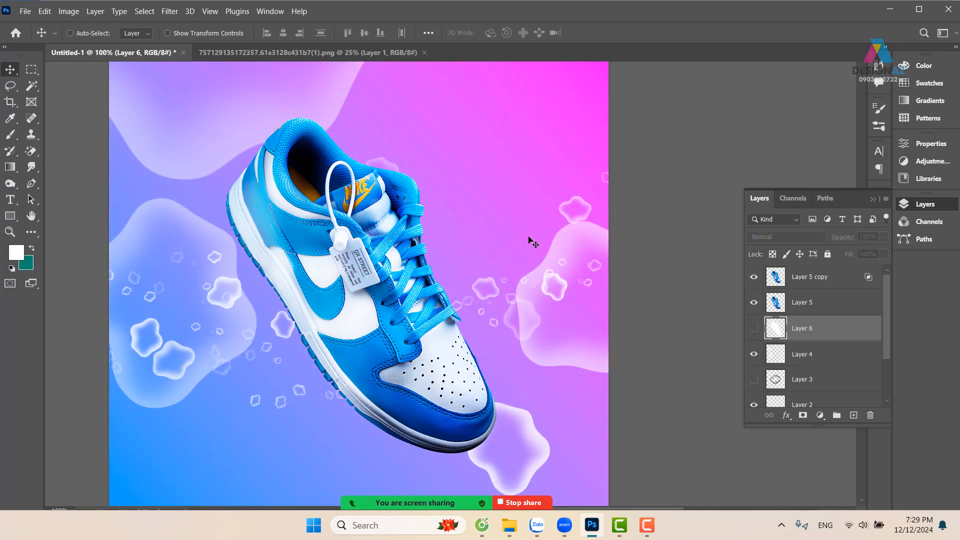
{"action": "left_click", "coordinate": [754, 329]}
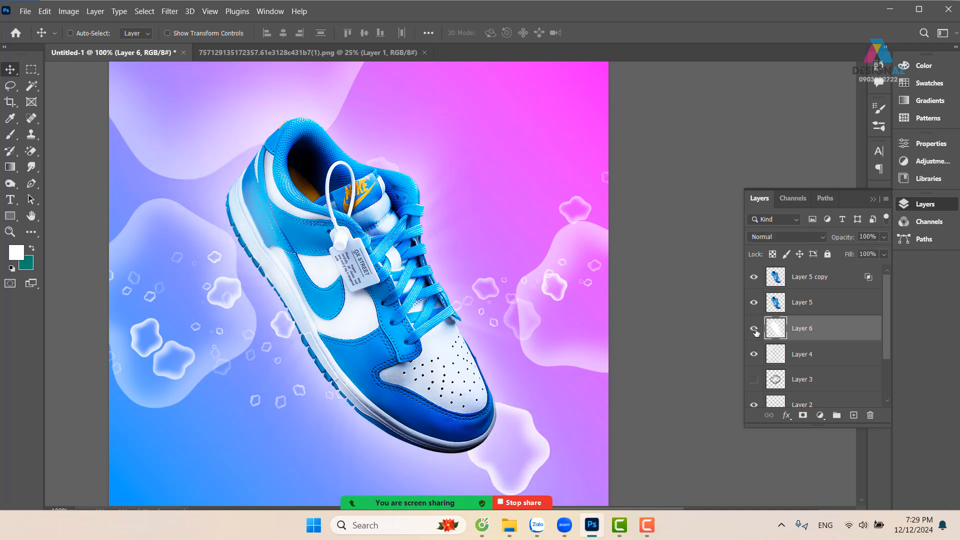
{"action": "left_click", "coordinate": [754, 329]}
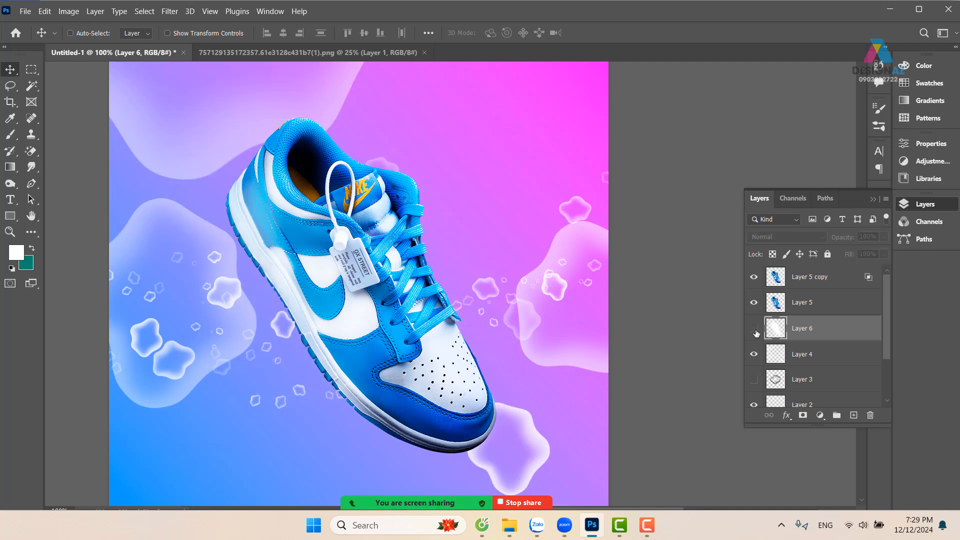
Add a new empty layer above the hidden white glow for brush painting and hide both shoe layers
{"action": "left_click", "coordinate": [854, 415]}
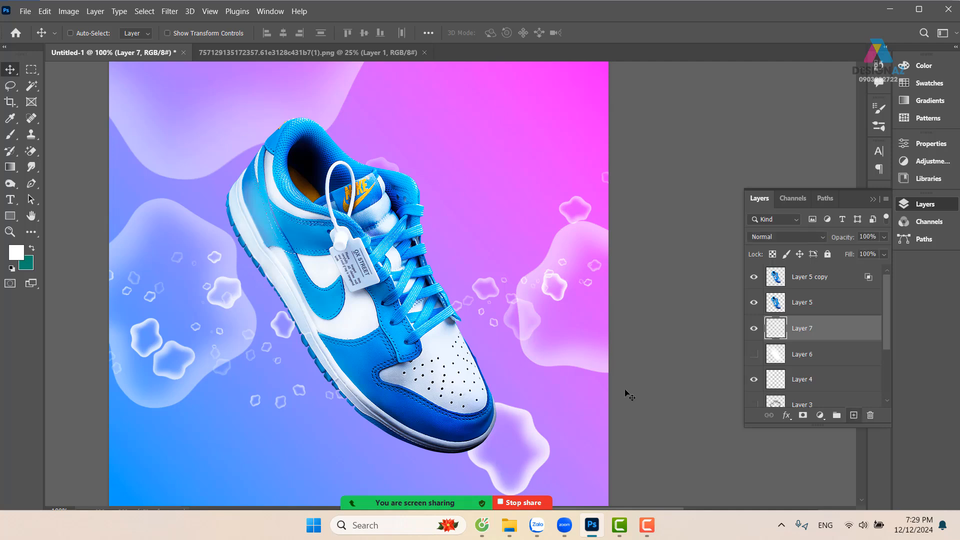
{"action": "key", "text": "b"}
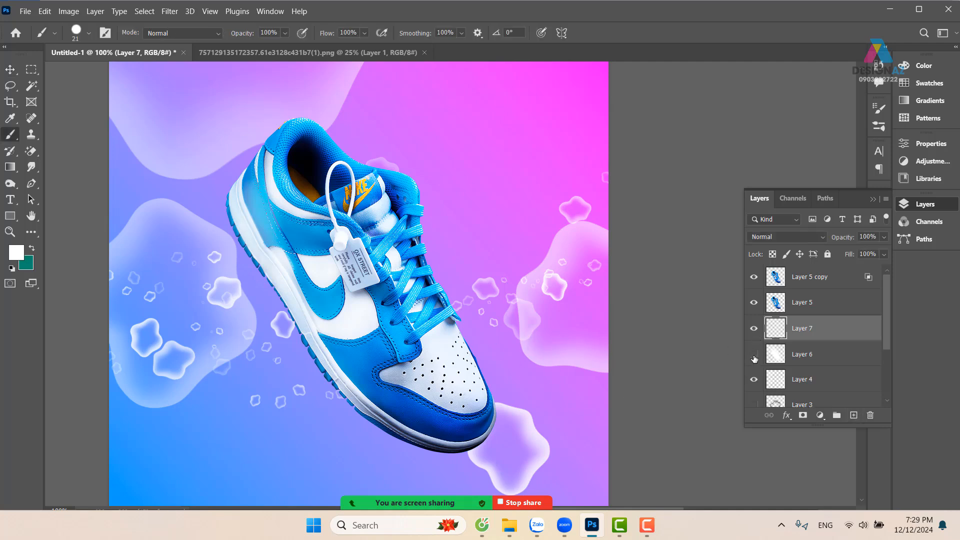
{"action": "left_click", "coordinate": [753, 303]}
{"action": "left_click", "coordinate": [754, 277]}
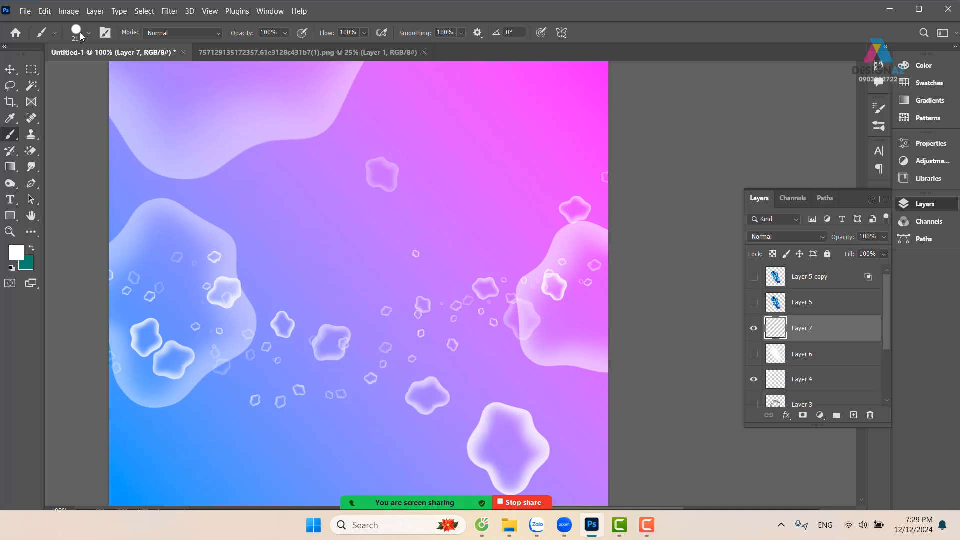
Set the spacing of the hard round 21 px brush tip to 161%
{"action": "key", "text": "F5"}
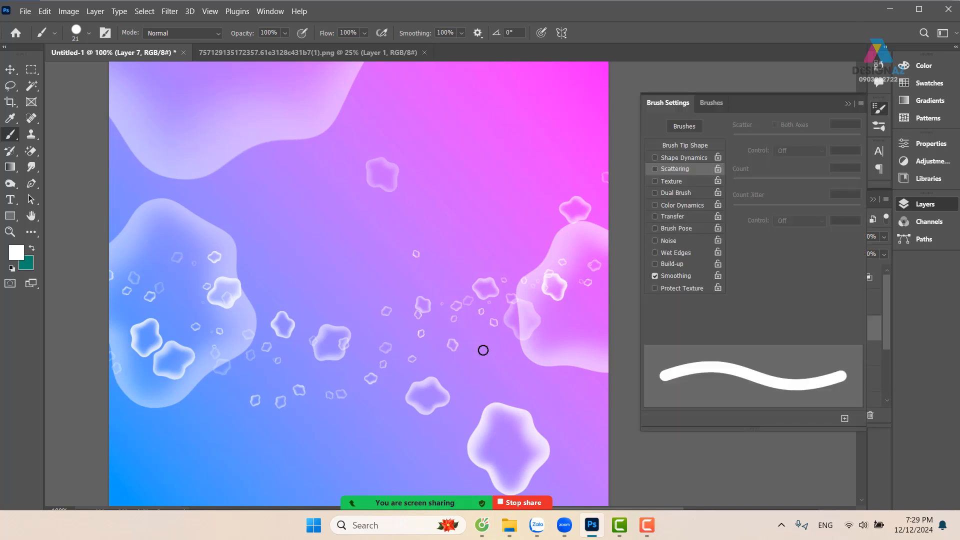
{"action": "left_click", "coordinate": [846, 105]}
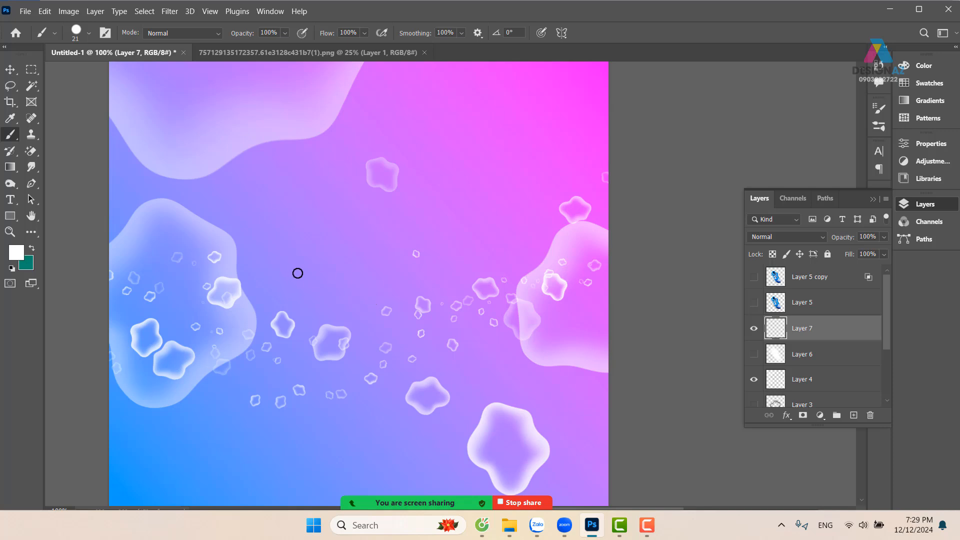
{"action": "key", "text": "F5"}
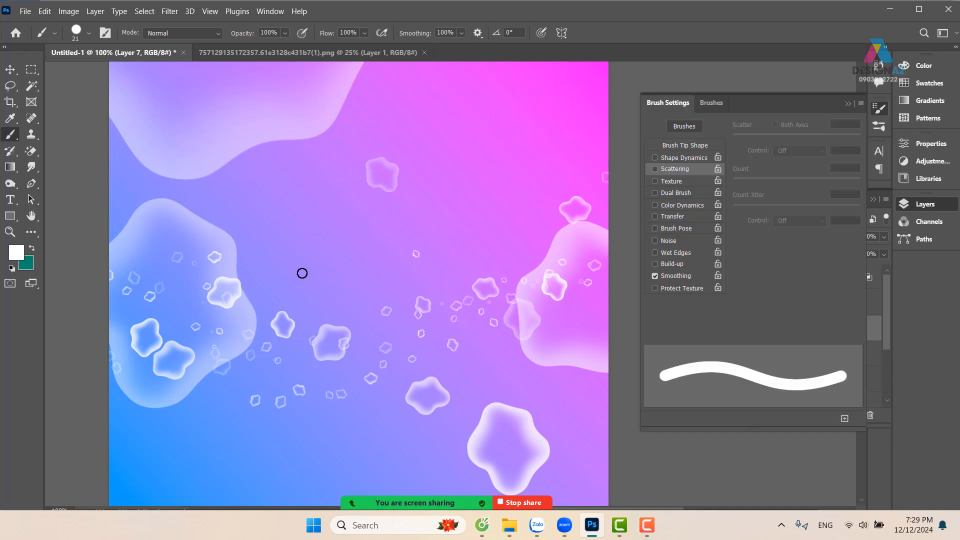
{"action": "left_click", "coordinate": [707, 145]}
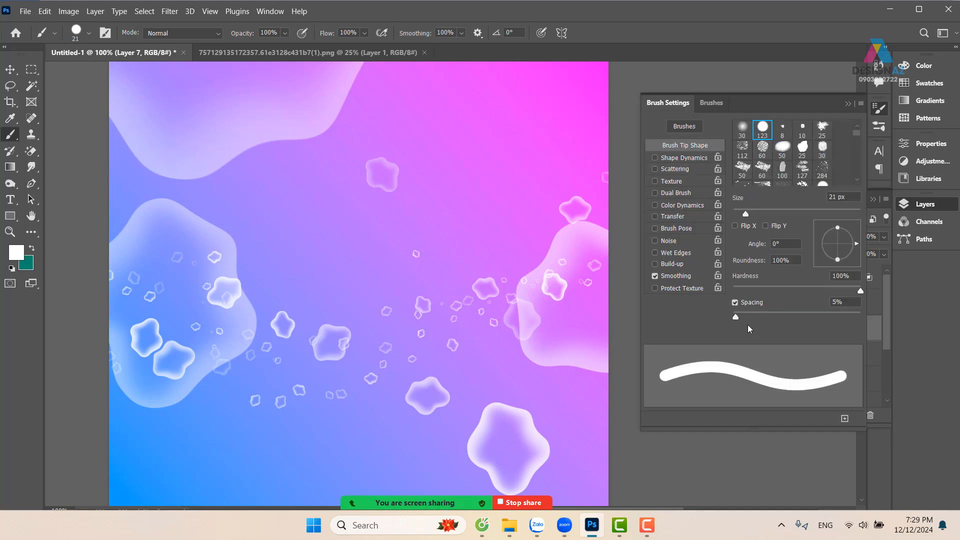
{"action": "left_click_drag", "start_coordinate": [734, 317], "coordinate": [816, 315]}
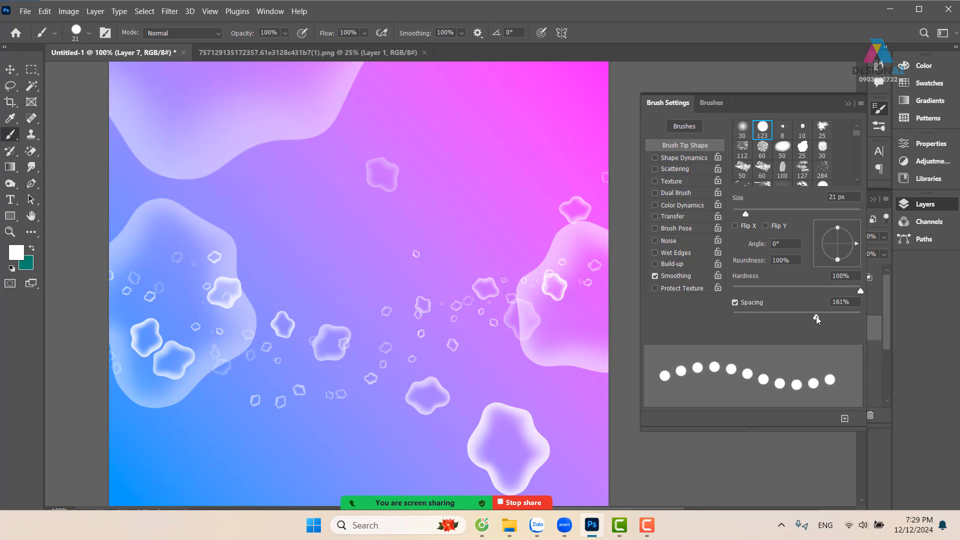
Enable Shape Dynamics with size jitter for the brush and turn on Scattering with Scatter at 1000%
{"action": "left_click", "coordinate": [698, 159]}
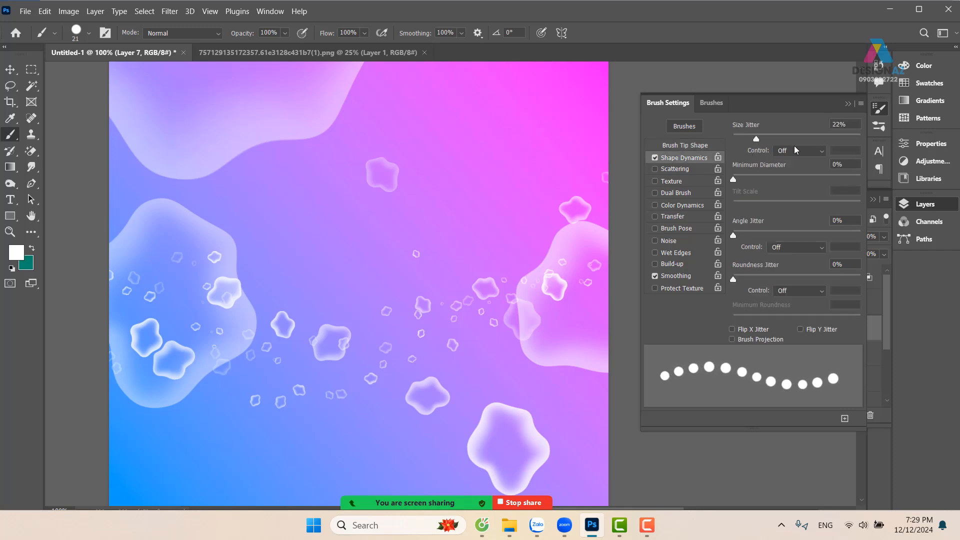
{"action": "left_click", "coordinate": [690, 170]}
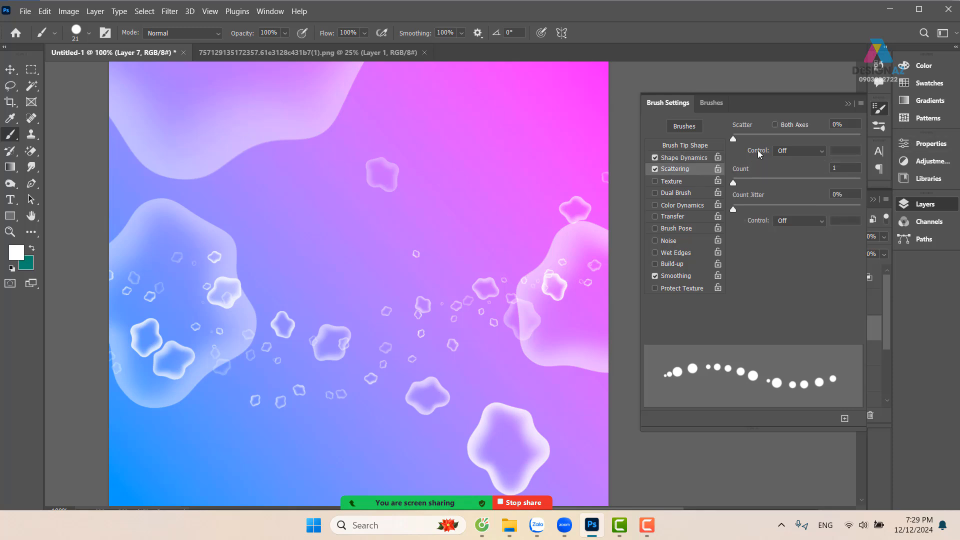
{"action": "left_click_drag", "start_coordinate": [730, 136], "coordinate": [869, 142]}
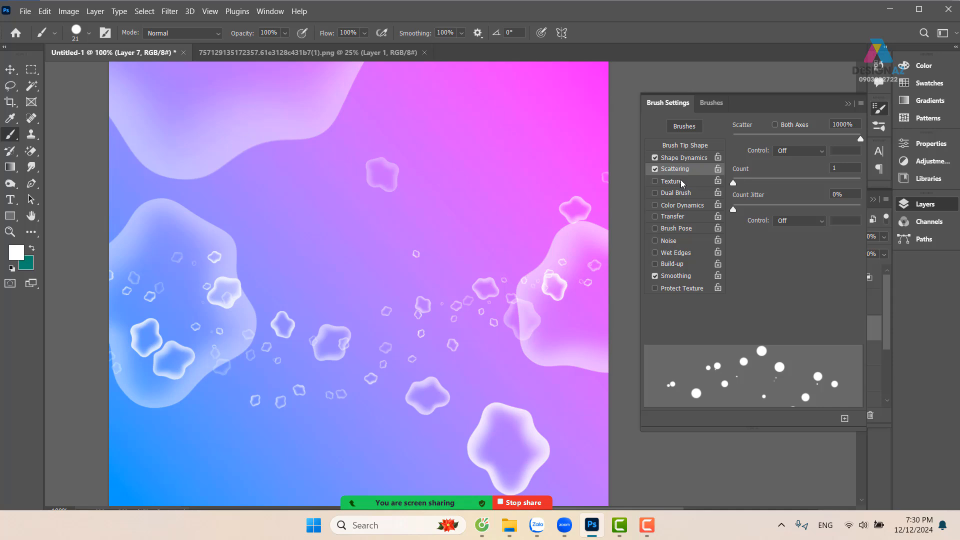
Enable Transfer with opacity jitter and paint a cluster of scattered white dots around the canvas centre on the new layer
{"action": "left_click", "coordinate": [695, 218]}
{"action": "left_click_drag", "start_coordinate": [733, 138], "coordinate": [800, 144]}
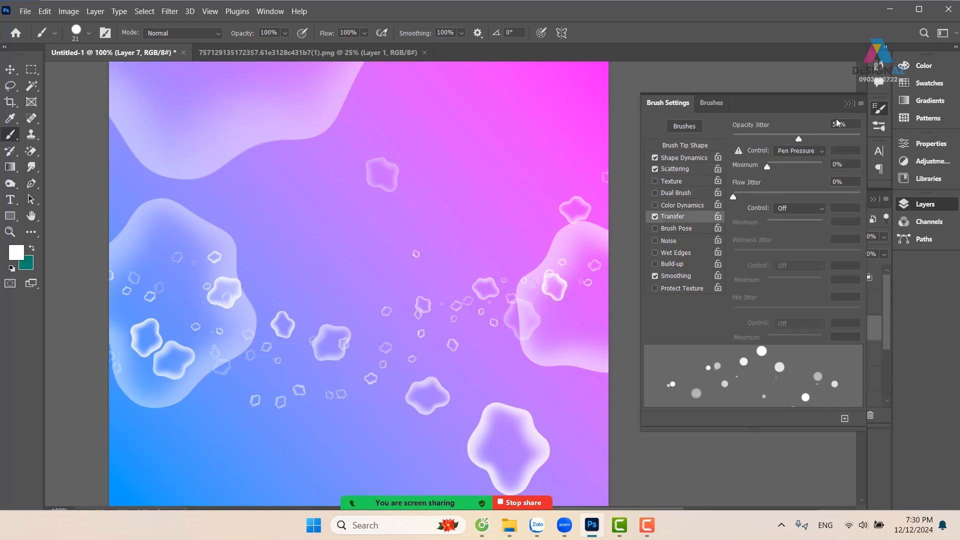
{"action": "left_click", "coordinate": [847, 105]}
{"action": "mouse_move", "coordinate": [298, 336]}
{"action": "left_mouse_down"}
{"action": "mouse_move", "coordinate": [301, 295]}
{"action": "mouse_move", "coordinate": [368, 262]}
{"action": "mouse_move", "coordinate": [427, 271]}
{"action": "mouse_move", "coordinate": [453, 314]}
{"action": "mouse_move", "coordinate": [445, 370]}
{"action": "mouse_move", "coordinate": [347, 410]}
{"action": "mouse_move", "coordinate": [269, 390]}
{"action": "mouse_move", "coordinate": [234, 335]}
{"action": "mouse_move", "coordinate": [240, 286]}
{"action": "mouse_move", "coordinate": [316, 237]}
{"action": "mouse_move", "coordinate": [404, 242]}
{"action": "mouse_move", "coordinate": [486, 345]}
{"action": "mouse_move", "coordinate": [465, 428]}
{"action": "mouse_move", "coordinate": [316, 438]}
{"action": "mouse_move", "coordinate": [248, 411]}
{"action": "mouse_move", "coordinate": [230, 342]}
{"action": "mouse_move", "coordinate": [332, 318]}
{"action": "mouse_move", "coordinate": [345, 339]}
{"action": "mouse_move", "coordinate": [365, 312]}
{"action": "mouse_move", "coordinate": [337, 341]}
{"action": "mouse_move", "coordinate": [372, 329]}
{"action": "mouse_move", "coordinate": [325, 304]}
{"action": "mouse_move", "coordinate": [354, 351]}
{"action": "mouse_move", "coordinate": [350, 282]}
{"action": "mouse_move", "coordinate": [324, 349]}
{"action": "mouse_move", "coordinate": [386, 279]}
{"action": "mouse_move", "coordinate": [314, 335]}
{"action": "mouse_move", "coordinate": [365, 290]}
{"action": "mouse_move", "coordinate": [342, 304]}
{"action": "left_mouse_up"}
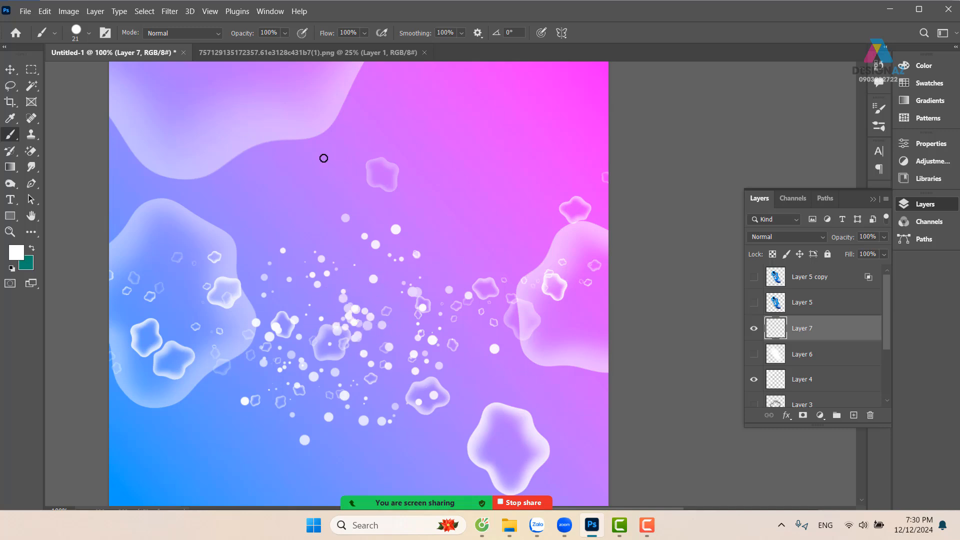
Apply a Radial Blur to the scattered dots layer with amount 100, Zoom method and Good quality
{"action": "left_click", "coordinate": [171, 11]}
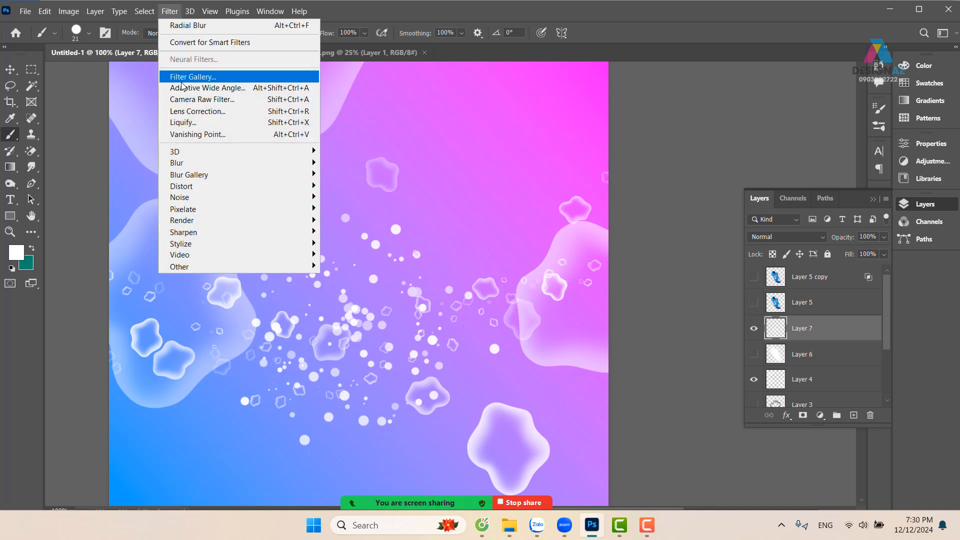
{"action": "mouse_move", "coordinate": [210, 164]}
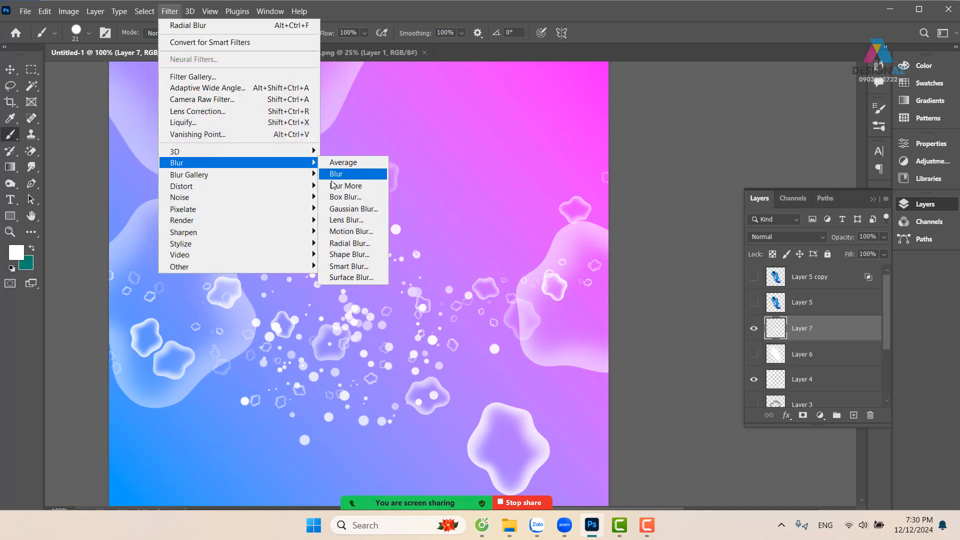
{"action": "left_click", "coordinate": [358, 243]}
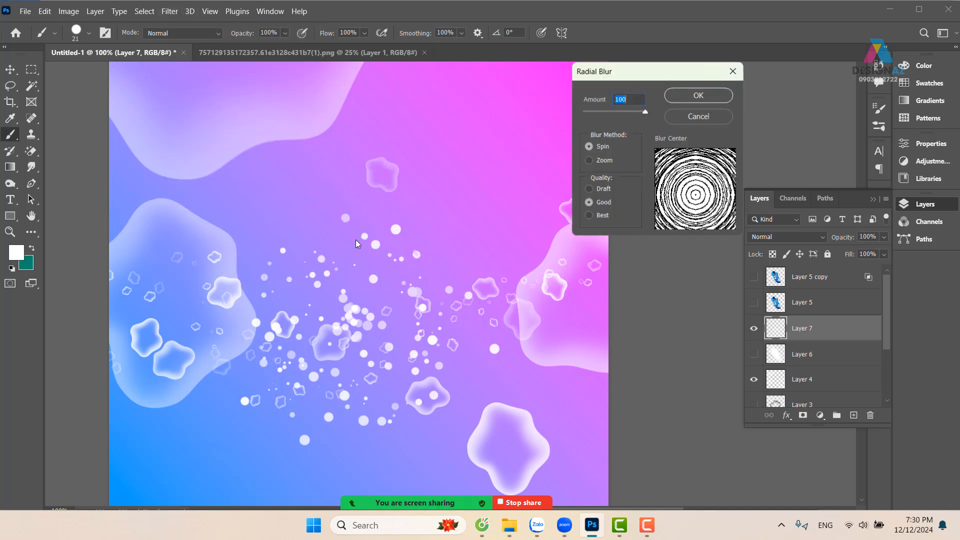
{"action": "left_click", "coordinate": [603, 161]}
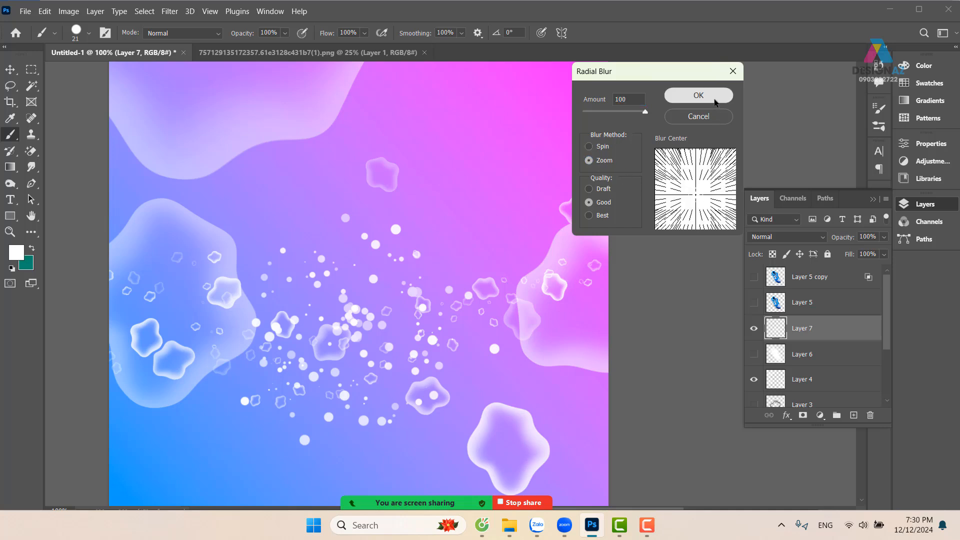
{"action": "left_click", "coordinate": [675, 95]}
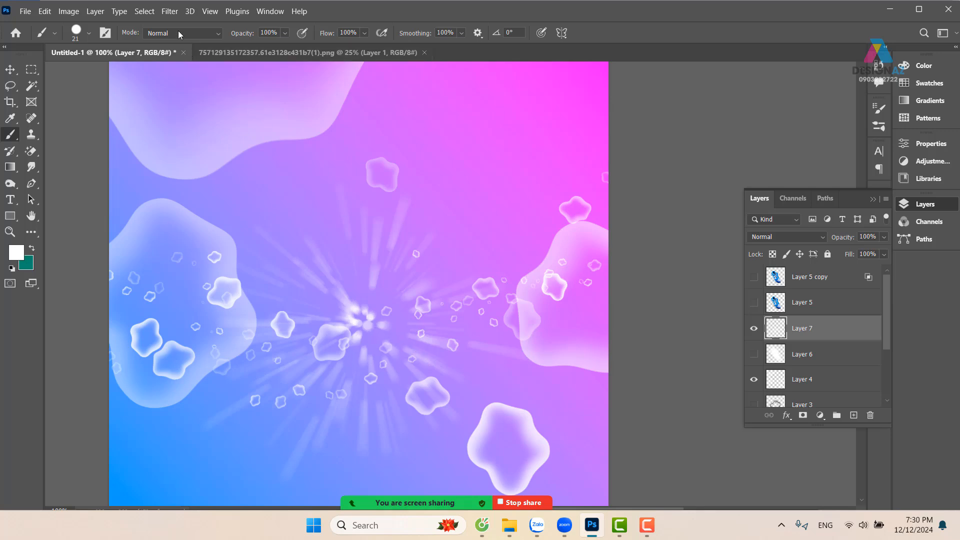
Reapply the same Radial Blur twice to the dots layer to stretch the dots into smoother rays
{"action": "left_click", "coordinate": [172, 12]}
{"action": "left_click", "coordinate": [180, 24]}
{"action": "left_click", "coordinate": [172, 11]}
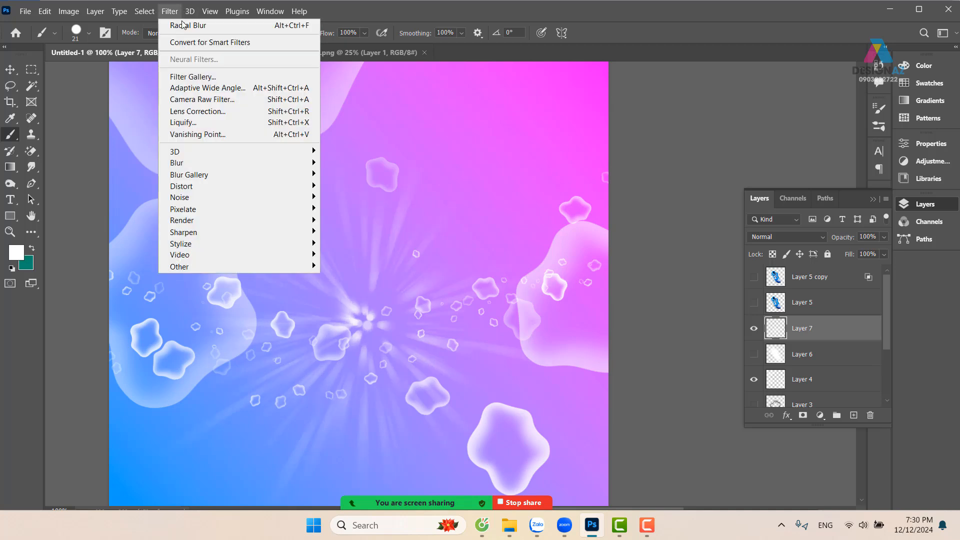
{"action": "left_click", "coordinate": [177, 23]}
Paint more scattered white dots around the centre of the ray burst and run the same Radial Blur on them twice
{"action": "mouse_move", "coordinate": [369, 325]}
{"action": "left_mouse_down"}
{"action": "mouse_move", "coordinate": [360, 302]}
{"action": "mouse_move", "coordinate": [335, 312]}
{"action": "mouse_move", "coordinate": [325, 339]}
{"action": "mouse_move", "coordinate": [334, 357]}
{"action": "mouse_move", "coordinate": [387, 344]}
{"action": "mouse_move", "coordinate": [390, 305]}
{"action": "mouse_move", "coordinate": [321, 267]}
{"action": "mouse_move", "coordinate": [273, 305]}
{"action": "mouse_move", "coordinate": [293, 372]}
{"action": "mouse_move", "coordinate": [352, 388]}
{"action": "mouse_move", "coordinate": [424, 352]}
{"action": "mouse_move", "coordinate": [401, 266]}
{"action": "left_mouse_up"}
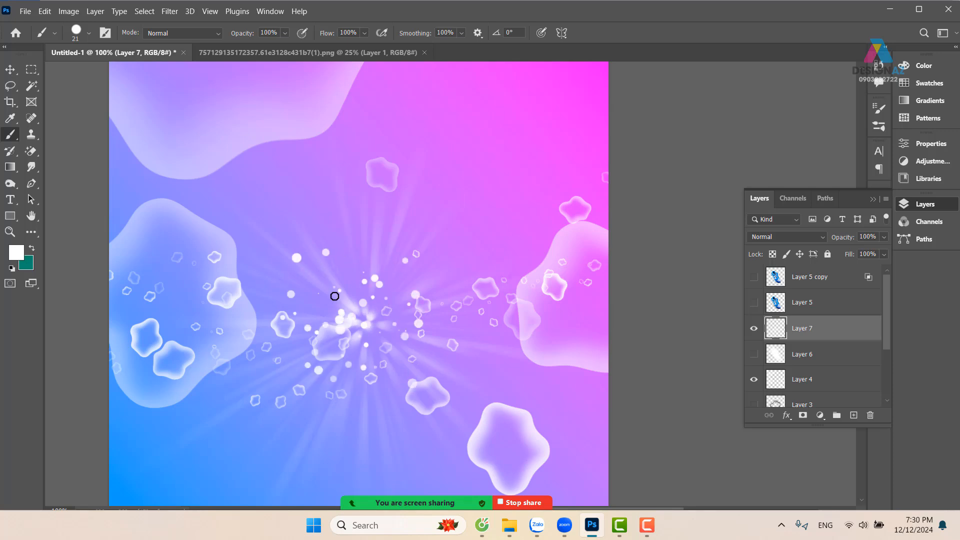
{"action": "left_click", "coordinate": [171, 11]}
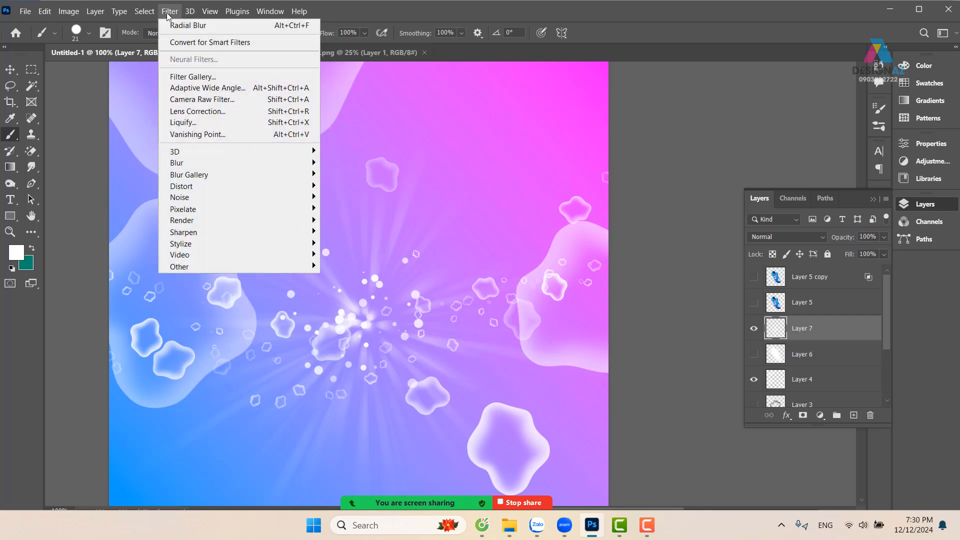
{"action": "left_click", "coordinate": [175, 26]}
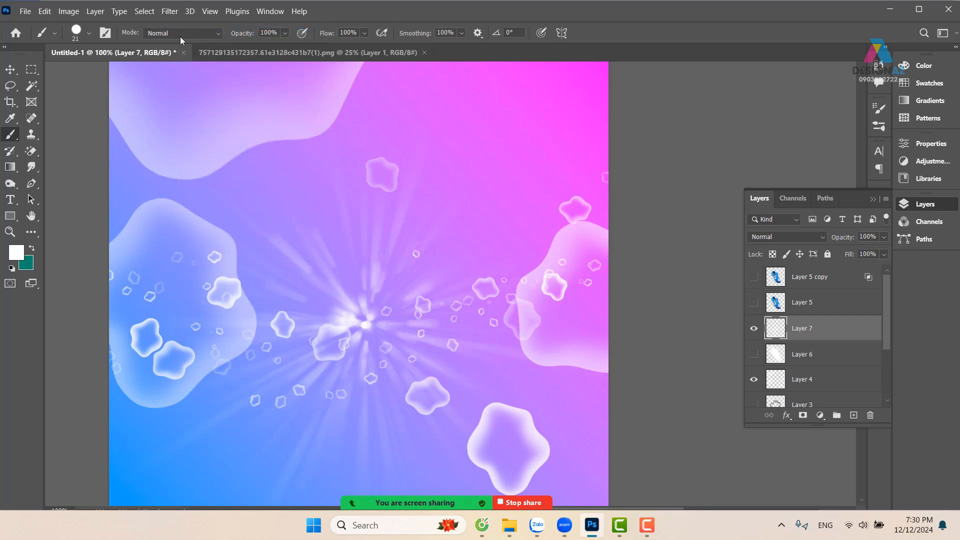
{"action": "left_click", "coordinate": [169, 11]}
{"action": "left_click", "coordinate": [185, 26]}
Paint a wider cloud of scattered white dots around the burst and apply the last Radial Blur three times
{"action": "key", "text": "ctrl+minus"}
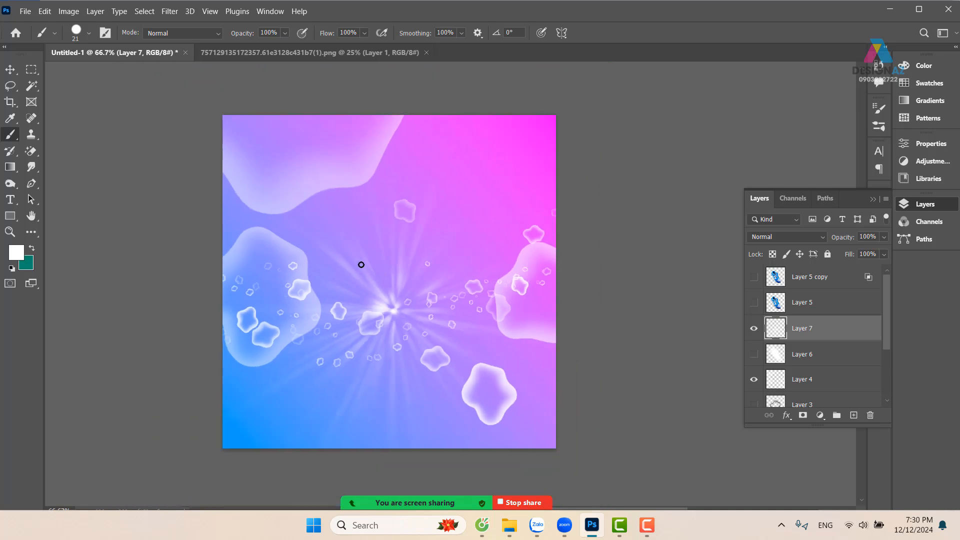
{"action": "mouse_move", "coordinate": [404, 257]}
{"action": "left_mouse_down"}
{"action": "mouse_move", "coordinate": [337, 342]}
{"action": "mouse_move", "coordinate": [386, 373]}
{"action": "mouse_move", "coordinate": [478, 317]}
{"action": "mouse_move", "coordinate": [445, 232]}
{"action": "mouse_move", "coordinate": [303, 226]}
{"action": "mouse_move", "coordinate": [272, 297]}
{"action": "mouse_move", "coordinate": [299, 359]}
{"action": "mouse_move", "coordinate": [358, 385]}
{"action": "mouse_move", "coordinate": [443, 377]}
{"action": "mouse_move", "coordinate": [499, 283]}
{"action": "mouse_move", "coordinate": [459, 175]}
{"action": "mouse_move", "coordinate": [330, 172]}
{"action": "mouse_move", "coordinate": [273, 325]}
{"action": "mouse_move", "coordinate": [358, 419]}
{"action": "mouse_move", "coordinate": [504, 421]}
{"action": "mouse_move", "coordinate": [533, 305]}
{"action": "left_mouse_up"}
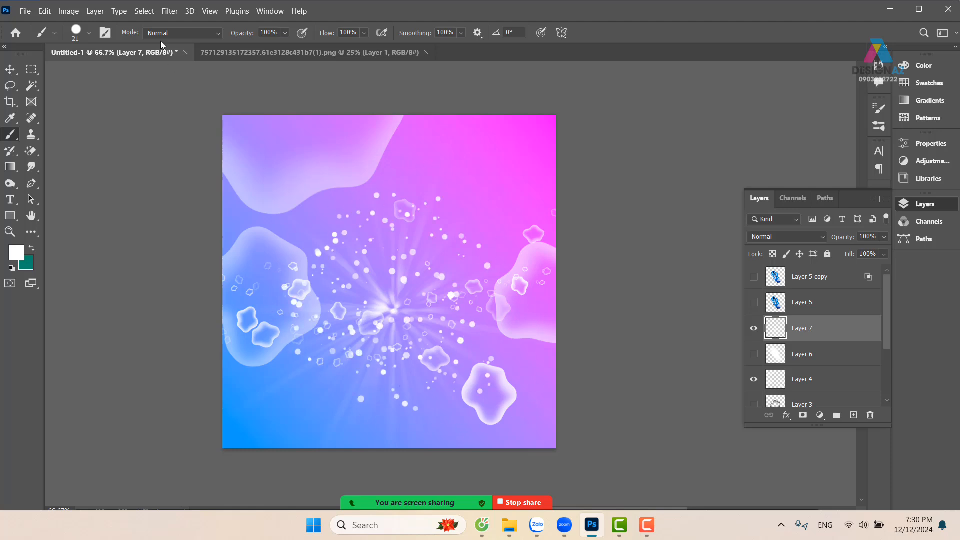
{"action": "left_click", "coordinate": [169, 11]}
{"action": "left_click", "coordinate": [190, 25]}
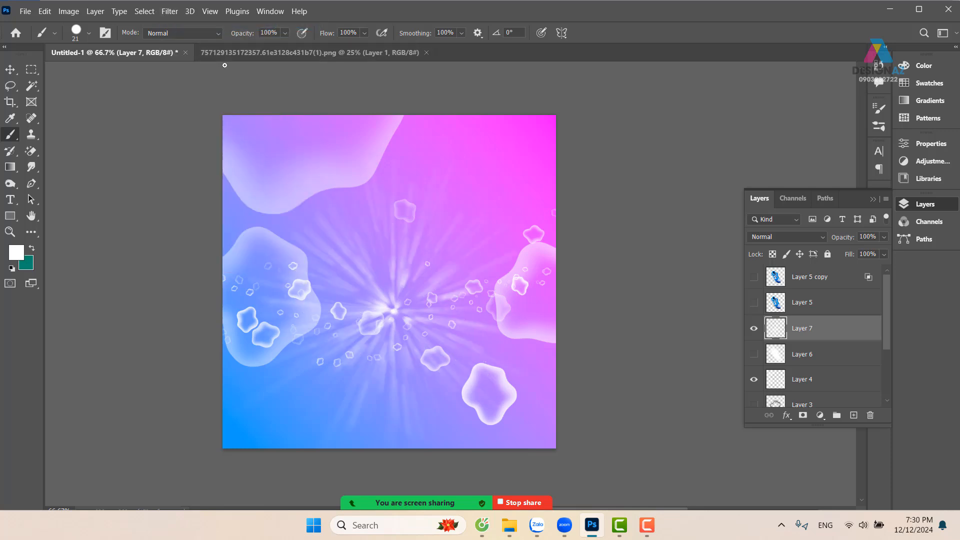
{"action": "left_click", "coordinate": [170, 10]}
{"action": "left_click", "coordinate": [184, 26]}
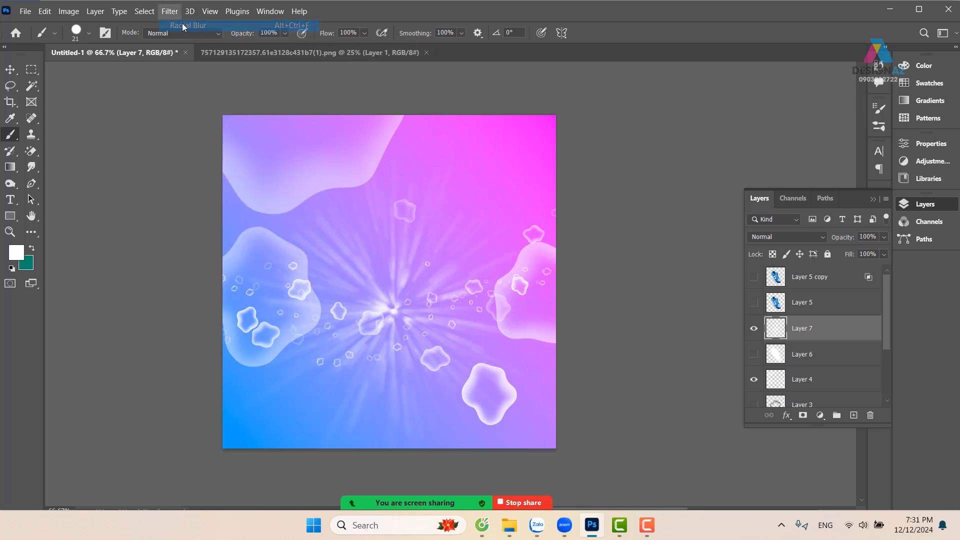
{"action": "left_click", "coordinate": [170, 11]}
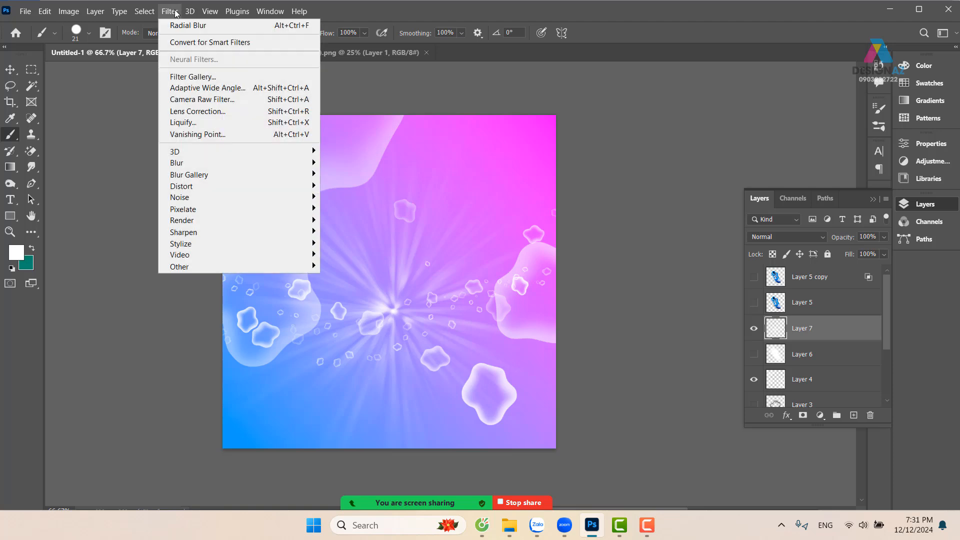
{"action": "left_click", "coordinate": [185, 27]}
Duplicate the light rays layer and merge the copy with the original to intensify the rays
{"action": "key", "text": "ctrl+1"}
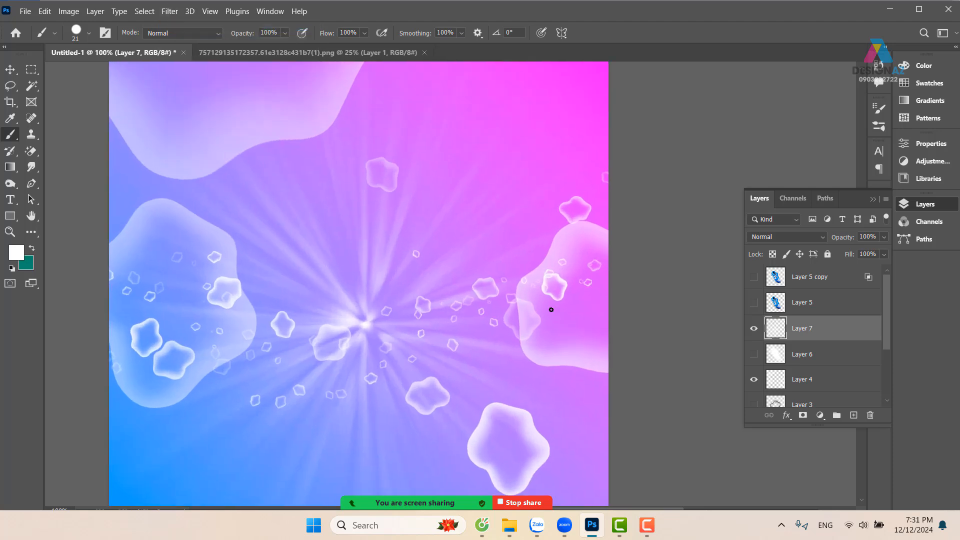
{"action": "scroll", "coordinate": [418, 302], "scroll_direction": "down", "scroll_amount": 2}
{"action": "scroll", "coordinate": [418, 302], "scroll_direction": "left", "scroll_amount": 1}
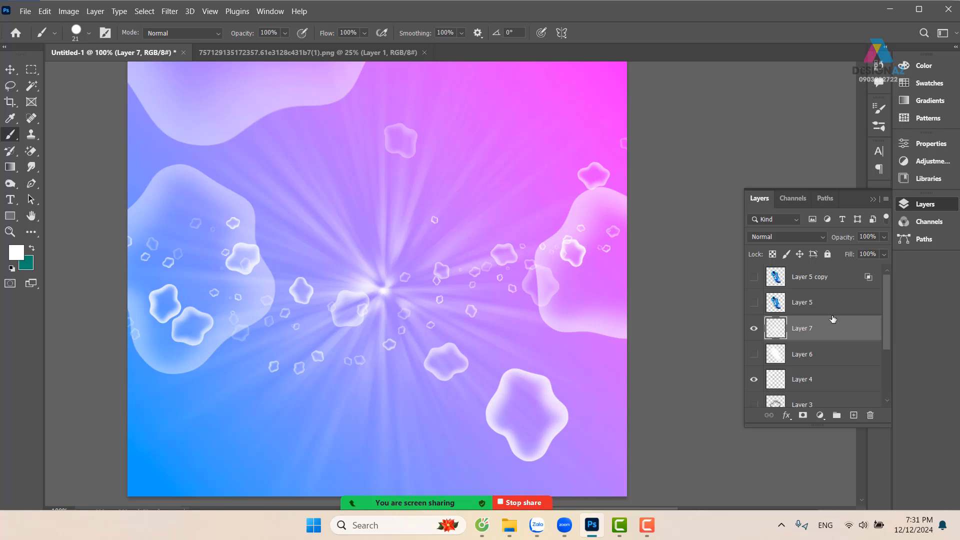
{"action": "key", "text": "ctrl+j"}
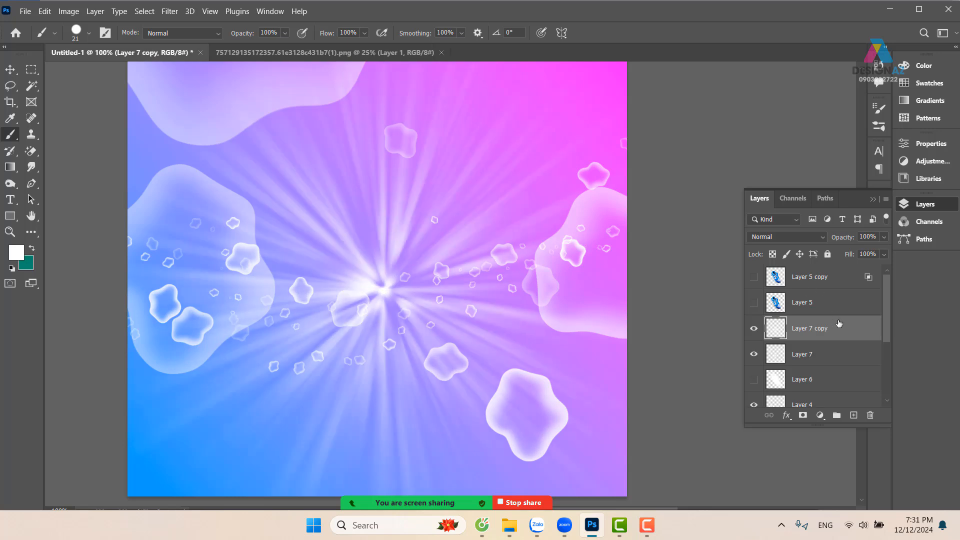
{"action": "left_click", "coordinate": [831, 356], "text": "shift"}
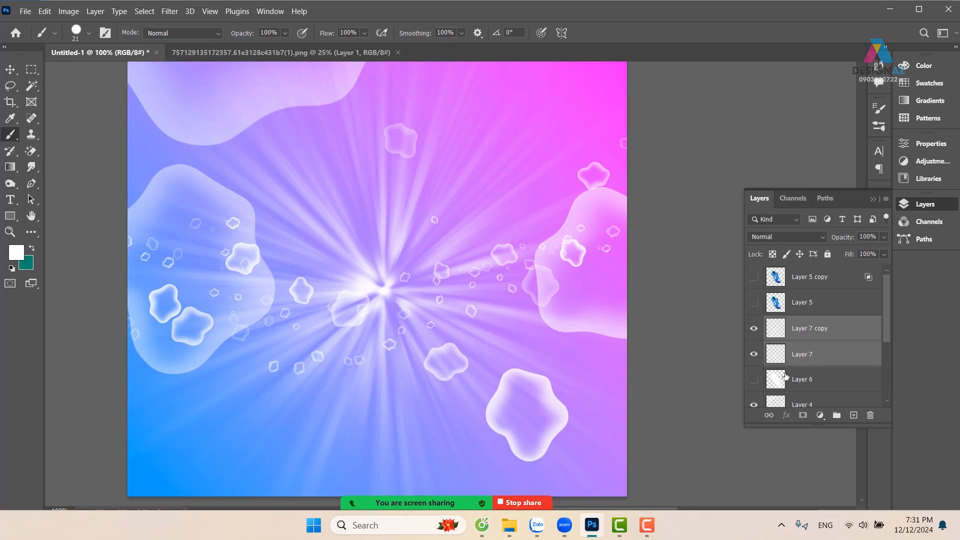
{"action": "key", "text": "ctrl+e"}
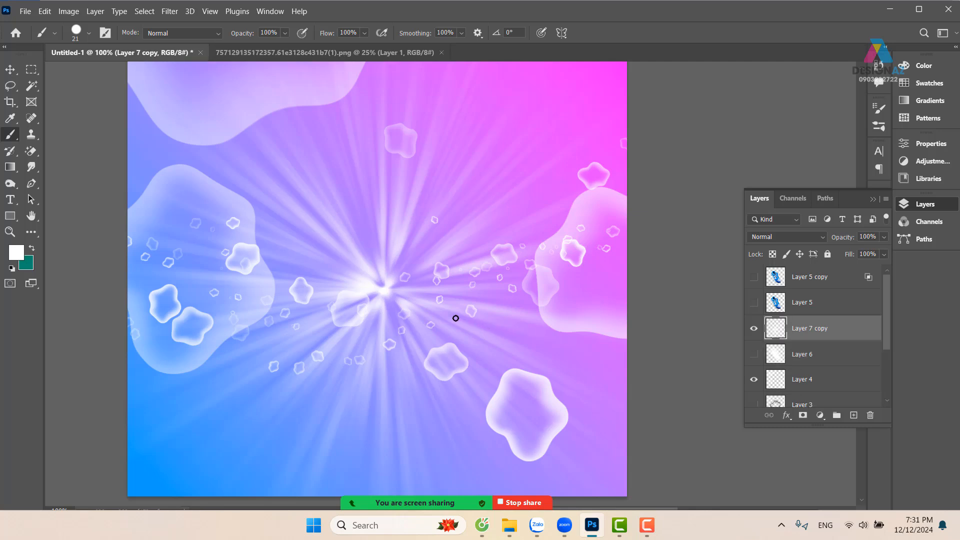
Show the white glow layer and both shoe layers again
{"action": "key", "text": "v"}
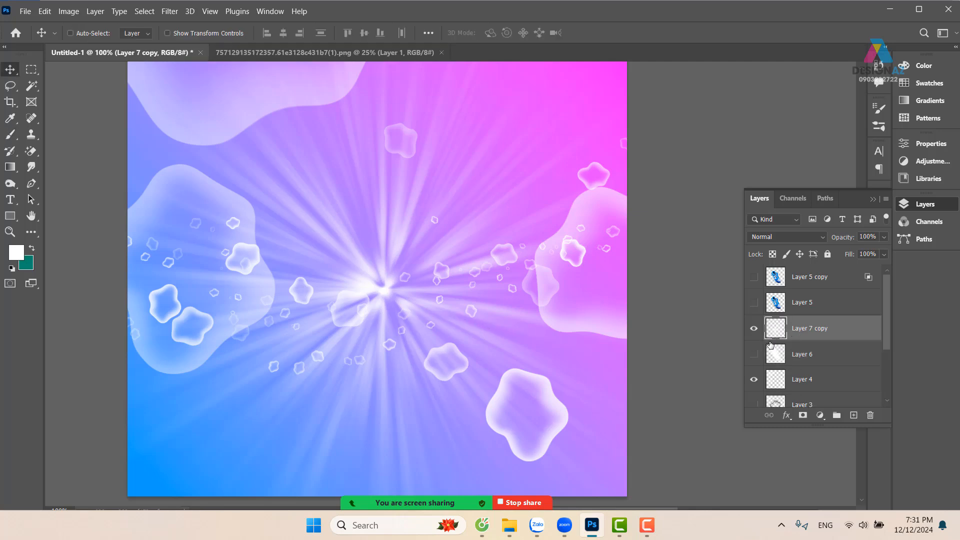
{"action": "left_click", "coordinate": [754, 355]}
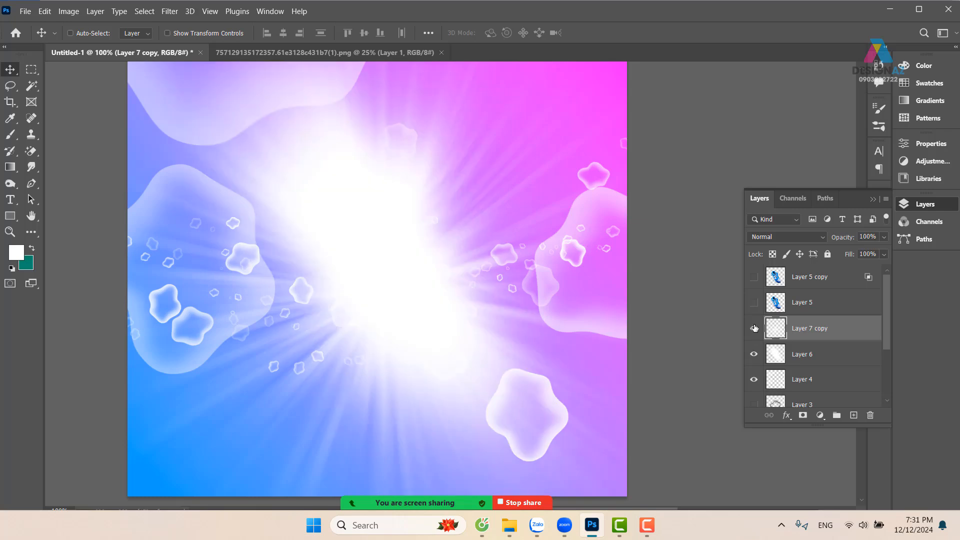
{"action": "left_click", "coordinate": [754, 303]}
{"action": "left_click", "coordinate": [754, 278]}
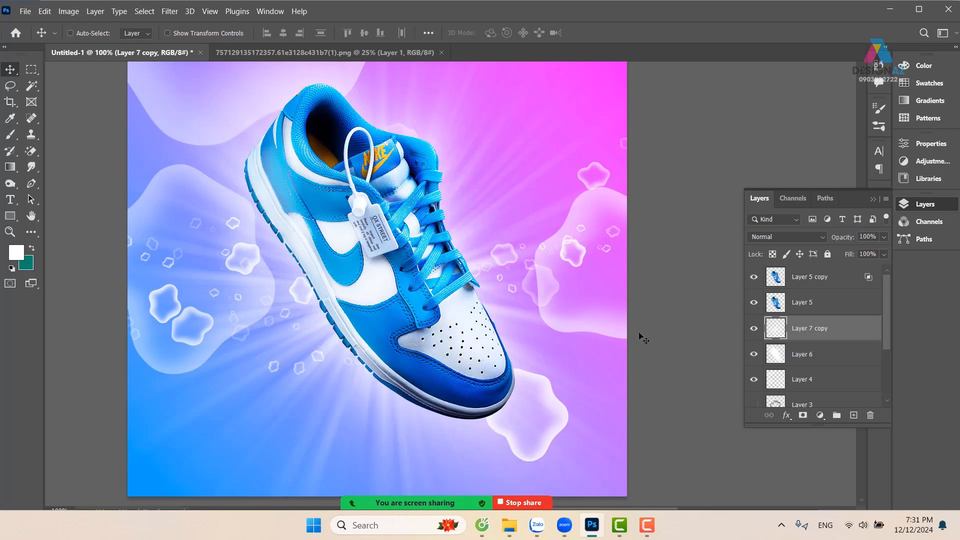
{"action": "key", "text": "ctrl+minus"}
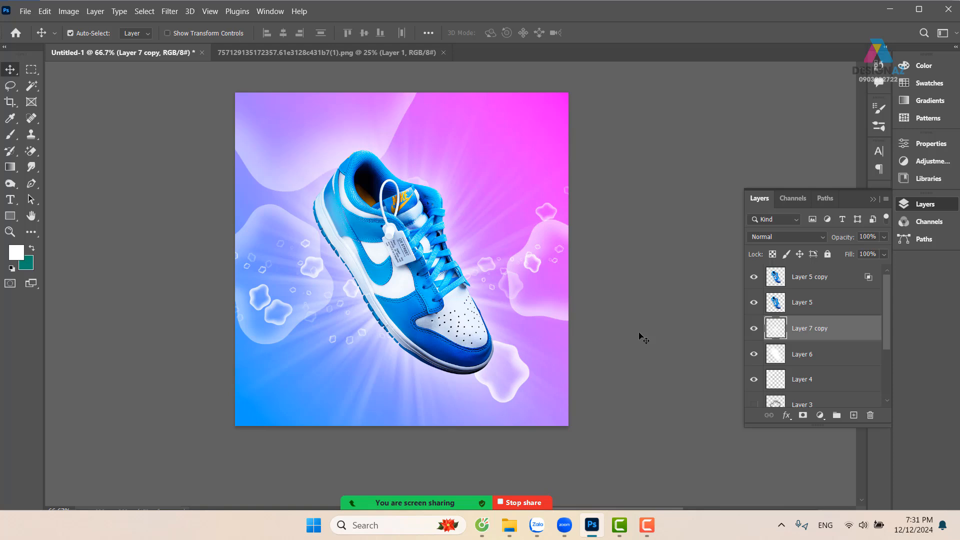
{"action": "key", "text": "ctrl+plus"}
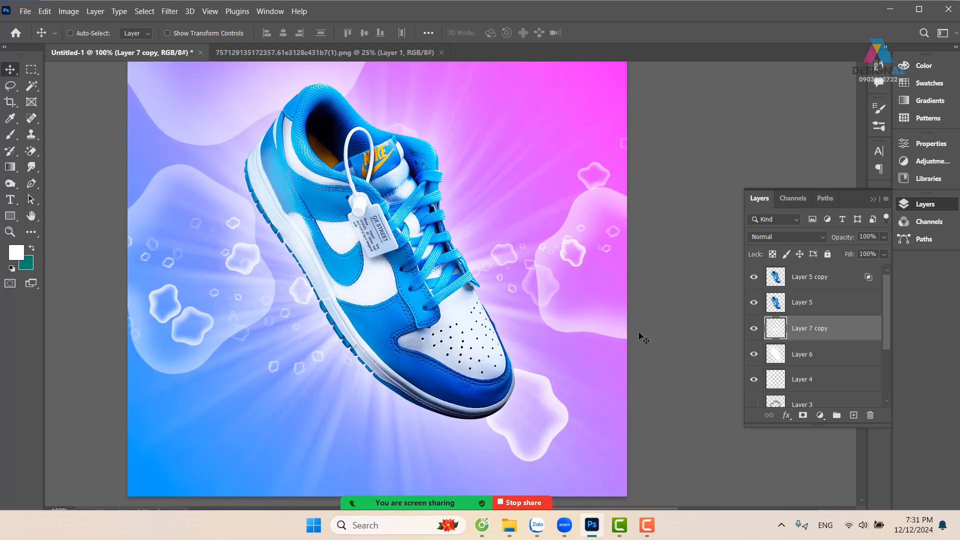
Merge the Screen-mode shoe copy and the original shoe layer into one layer
{"action": "left_click_drag", "start_coordinate": [418, 308], "coordinate": [450, 323]}
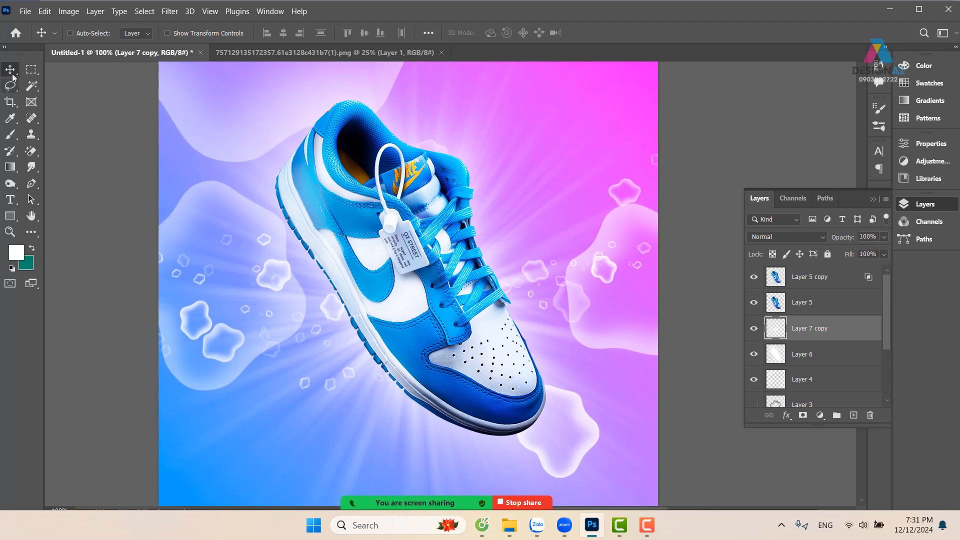
{"action": "right_click", "coordinate": [431, 234]}
{"action": "left_click", "coordinate": [452, 230]}
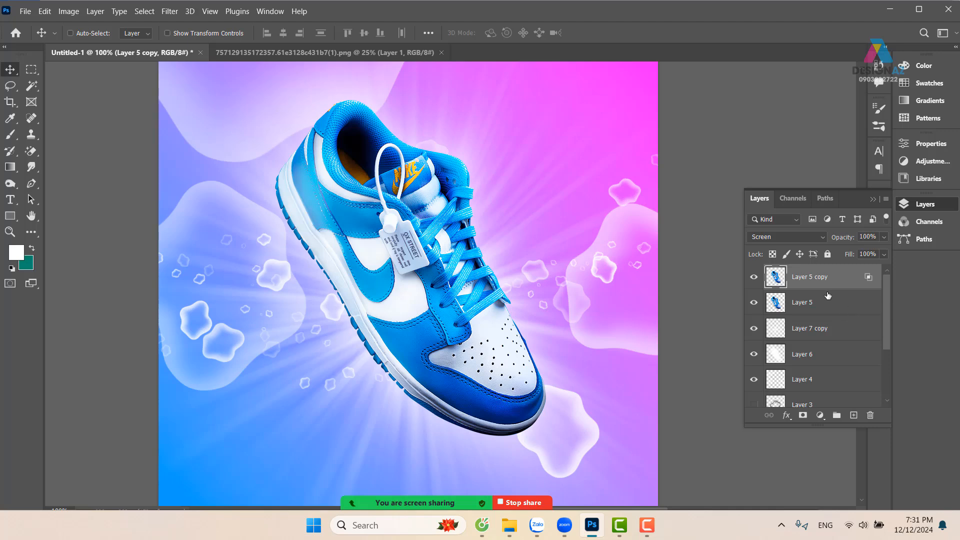
{"action": "left_click", "coordinate": [849, 303], "text": "ctrl"}
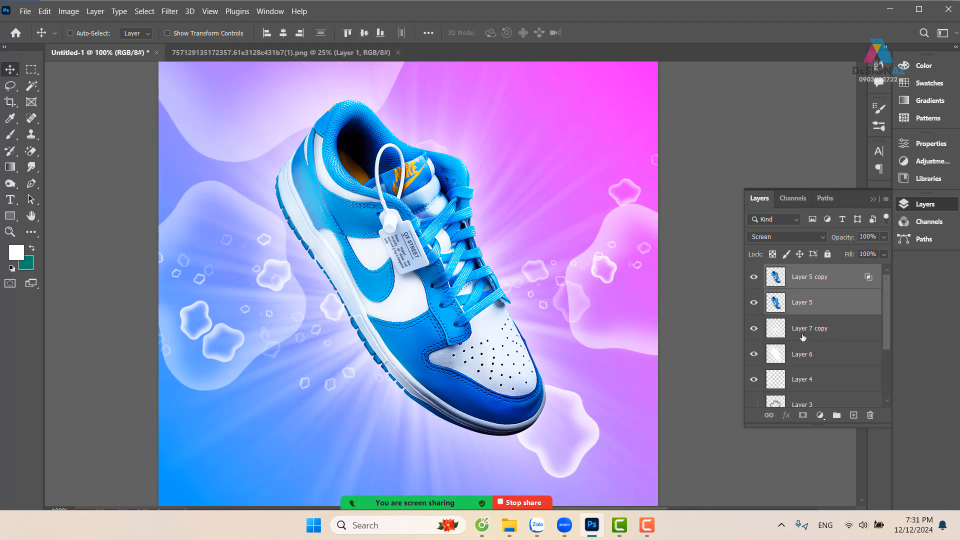
{"action": "key", "text": "ctrl+e"}
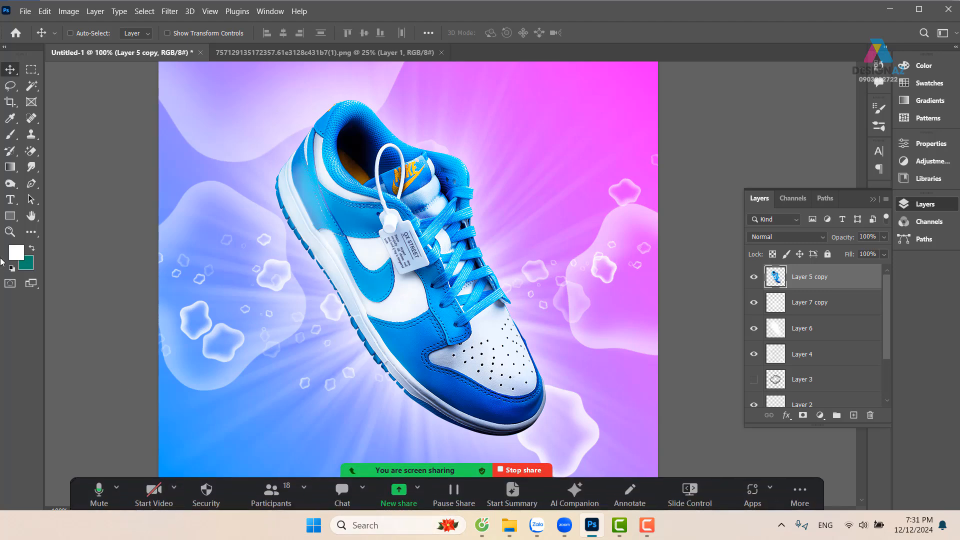
Brighten the white sole along the shoe's lower edge with the Dodge tool, reducing the brush size to 123 px
{"action": "left_click", "coordinate": [31, 166]}
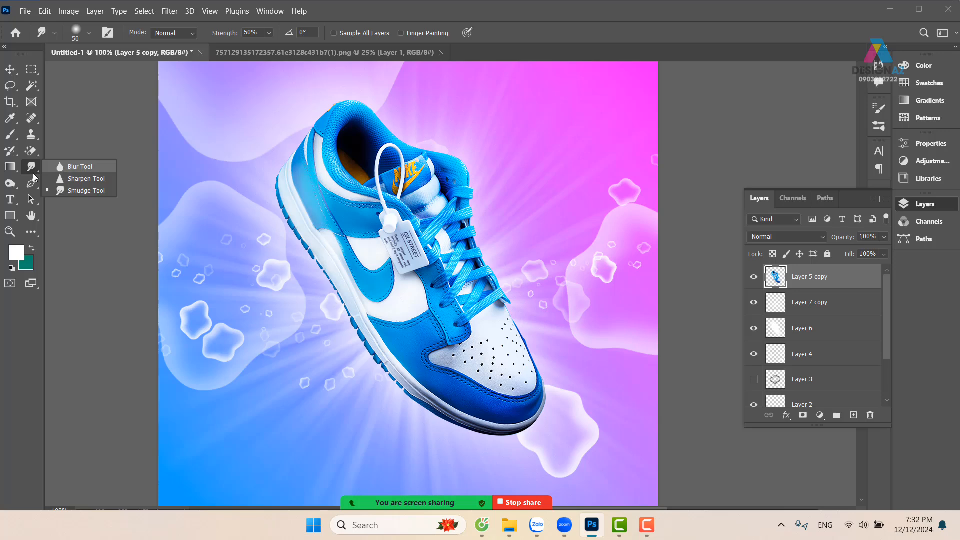
{"action": "left_click", "coordinate": [11, 186]}
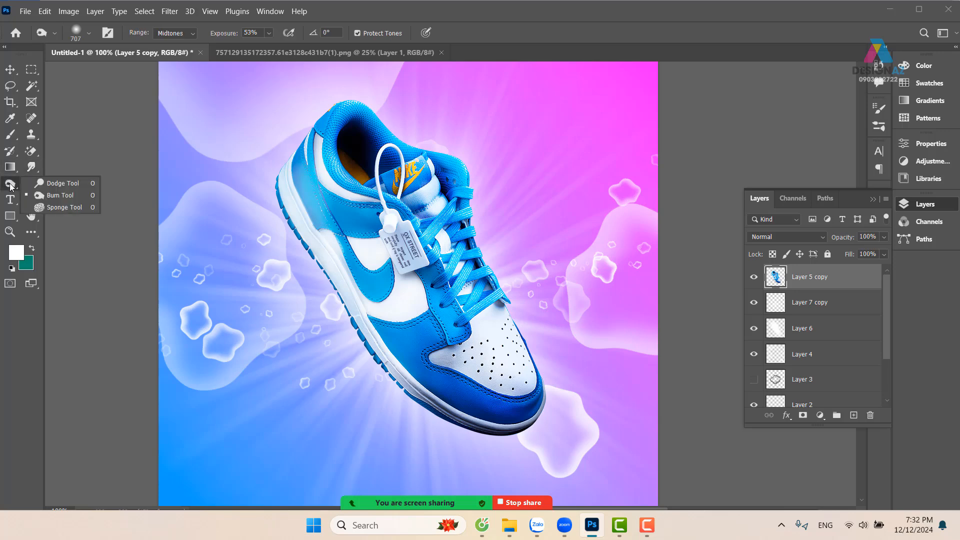
{"action": "left_click", "coordinate": [63, 183]}
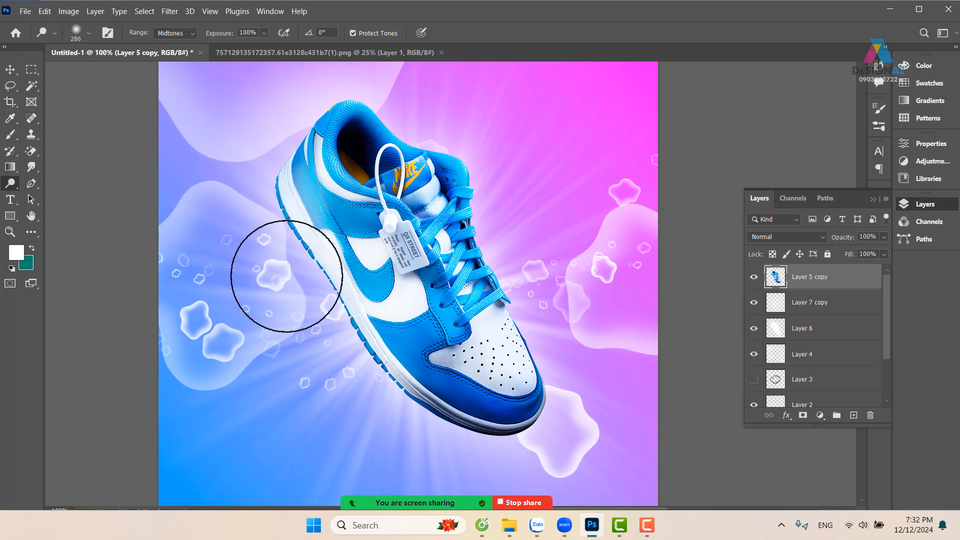
{"action": "mouse_move", "coordinate": [384, 390]}
{"action": "left_mouse_down"}
{"action": "mouse_move", "coordinate": [467, 436]}
{"action": "mouse_move", "coordinate": [536, 437]}
{"action": "mouse_move", "coordinate": [448, 435]}
{"action": "left_mouse_up"}
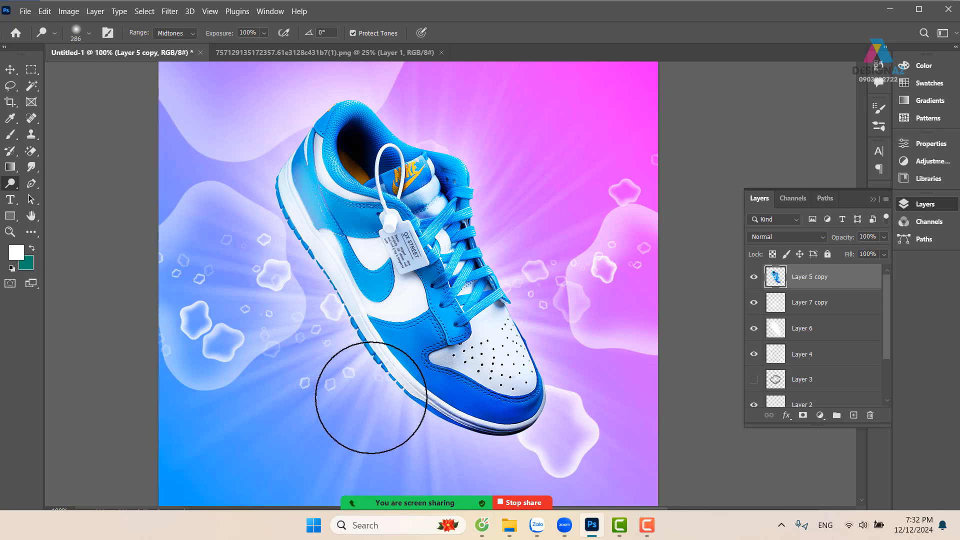
{"action": "left_click_drag", "start_coordinate": [411, 399], "coordinate": [335, 364]}
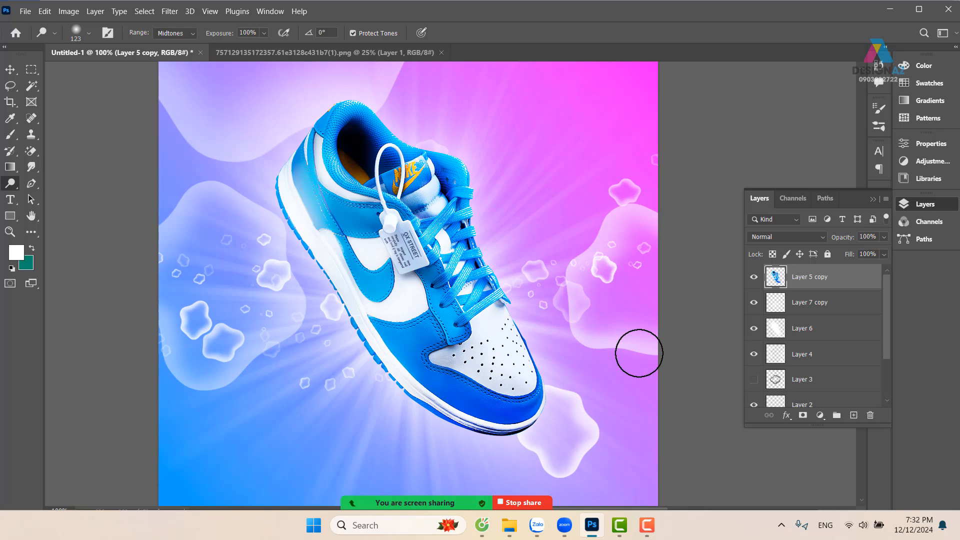
{"action": "key", "text": "ctrl+minus"}
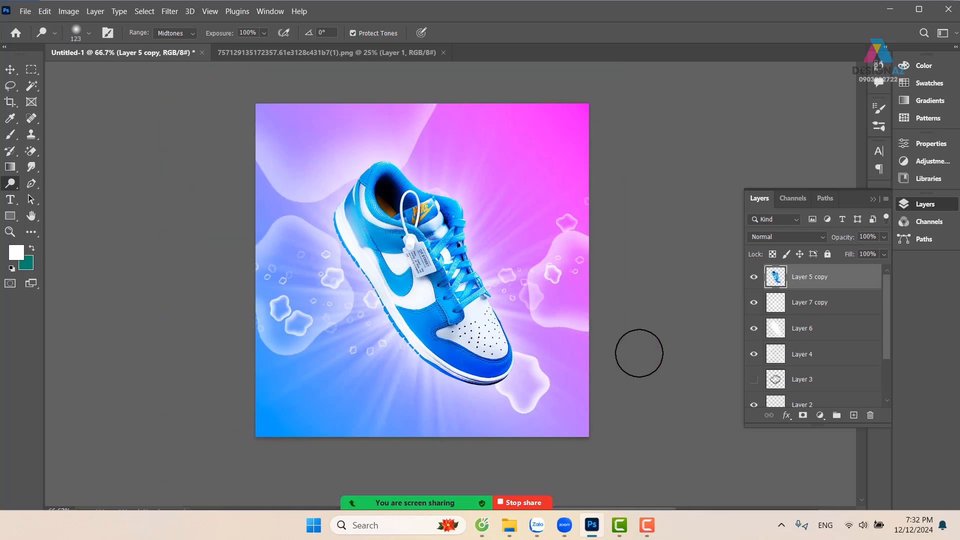
{"action": "key", "text": "ctrl+plus"}
{"action": "left_click_drag", "start_coordinate": [418, 349], "coordinate": [389, 328]}
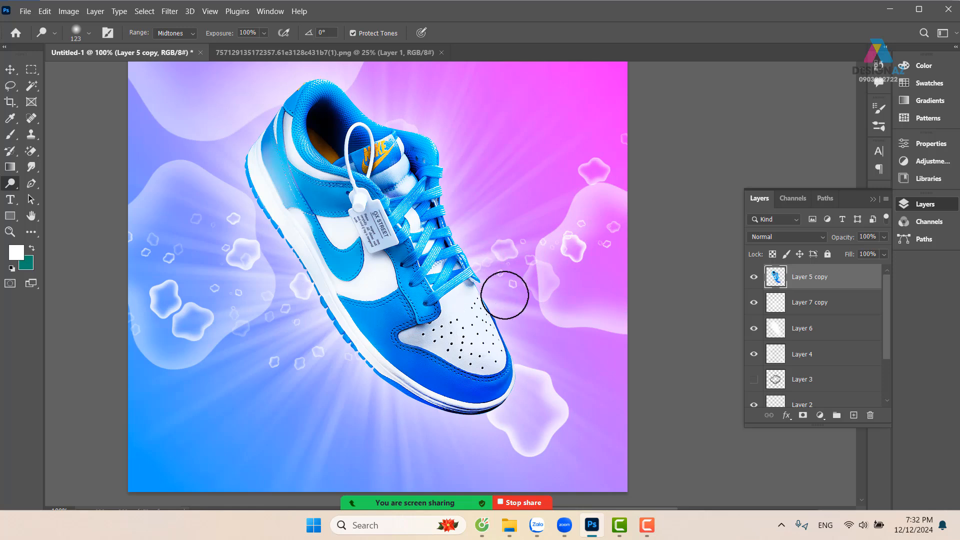
Draw a winding S-shaped path with the Pen tool around the shoe, starting and ending outside the canvas edges
{"action": "key", "text": "ctrl+minus"}
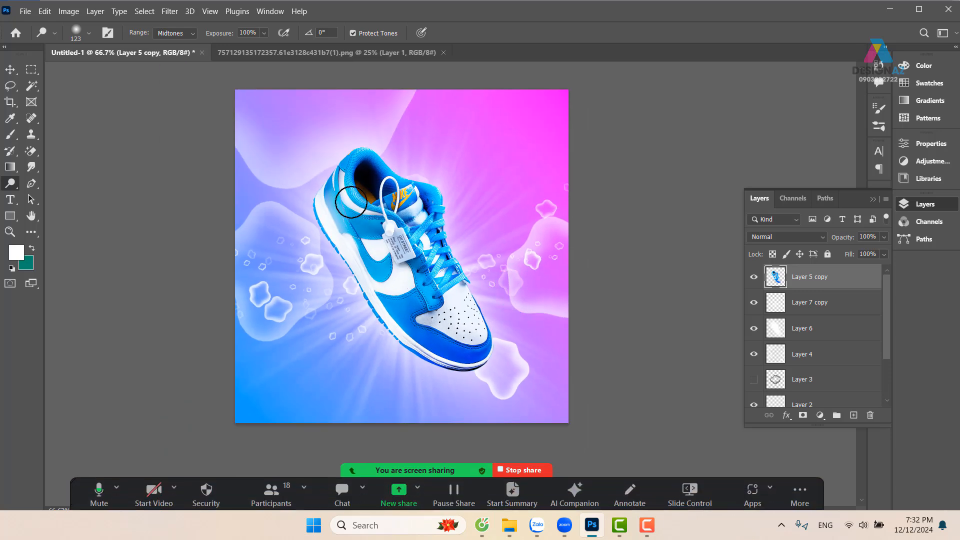
{"action": "key", "text": "p"}
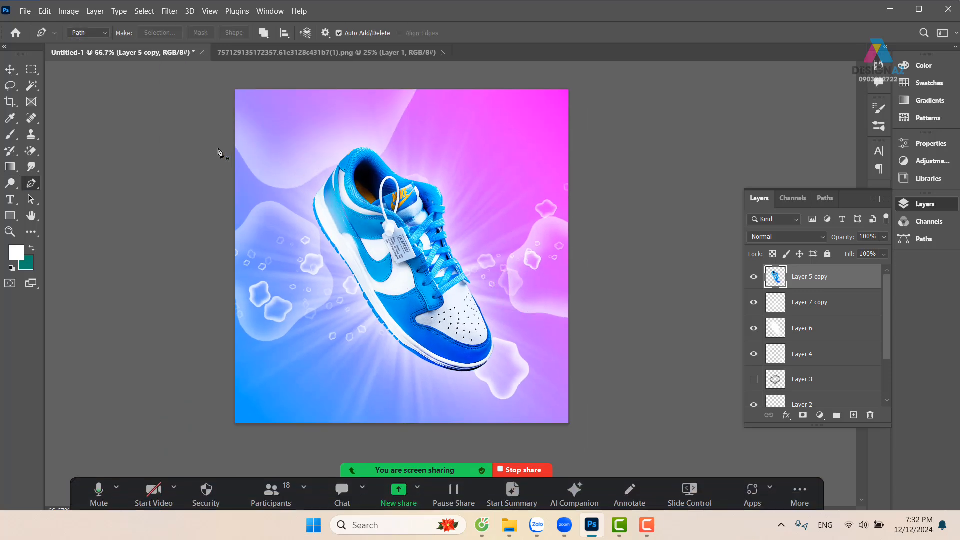
{"action": "left_click", "coordinate": [215, 132]}
{"action": "left_click_drag", "start_coordinate": [414, 120], "coordinate": [456, 148]}
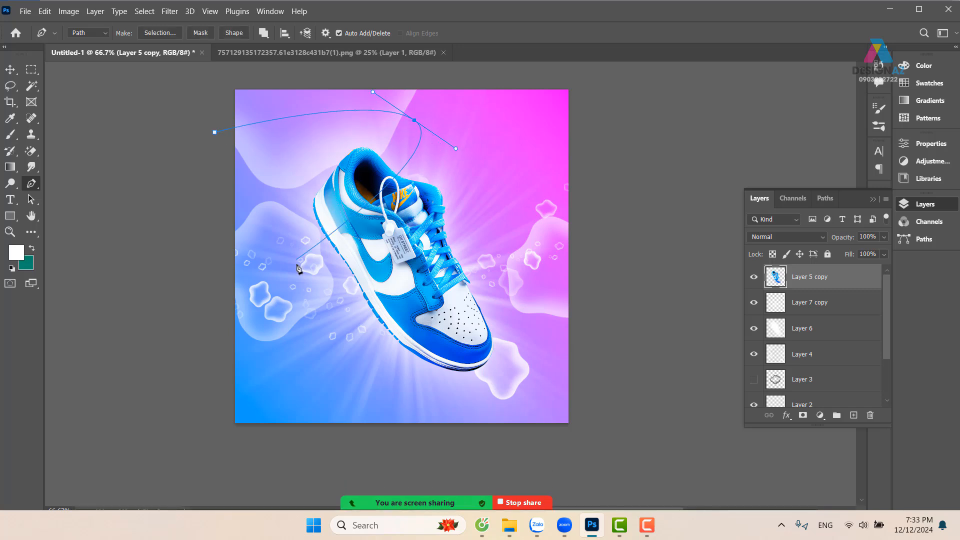
{"action": "left_click_drag", "start_coordinate": [296, 267], "coordinate": [317, 315]}
{"action": "left_click_drag", "start_coordinate": [510, 255], "coordinate": [531, 289]}
{"action": "left_click_drag", "start_coordinate": [380, 358], "coordinate": [409, 396]}
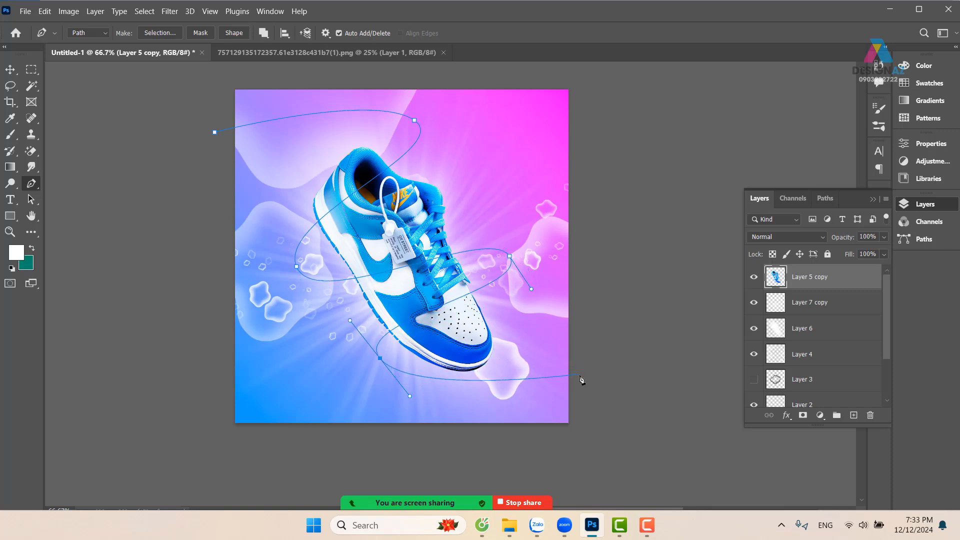
{"action": "left_click_drag", "start_coordinate": [580, 375], "coordinate": [616, 429]}
Add a new layer above the shoe and set up a soft round brush at 35 px
{"action": "left_click_drag", "start_coordinate": [504, 302], "coordinate": [508, 312]}
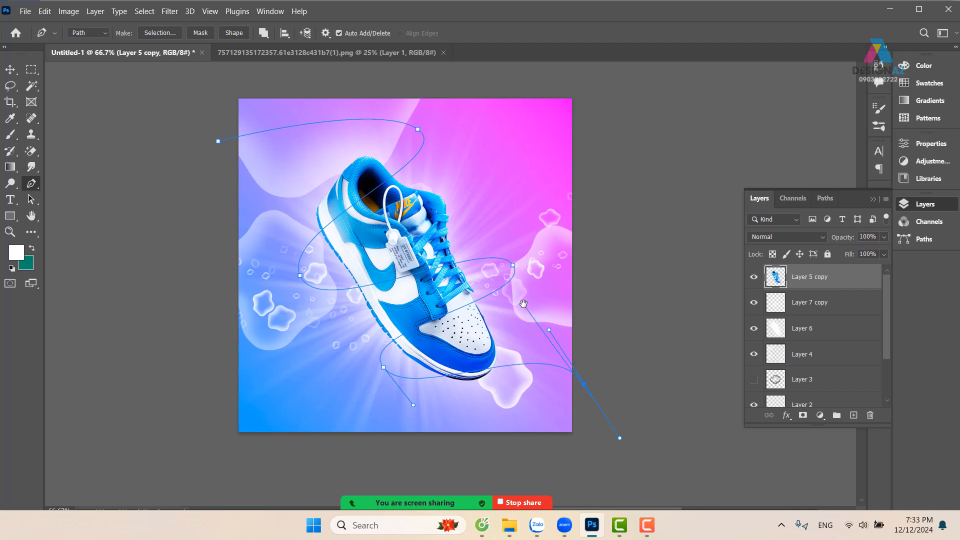
{"action": "key", "text": "ctrl+plus"}
{"action": "left_click_drag", "start_coordinate": [442, 228], "coordinate": [480, 149]}
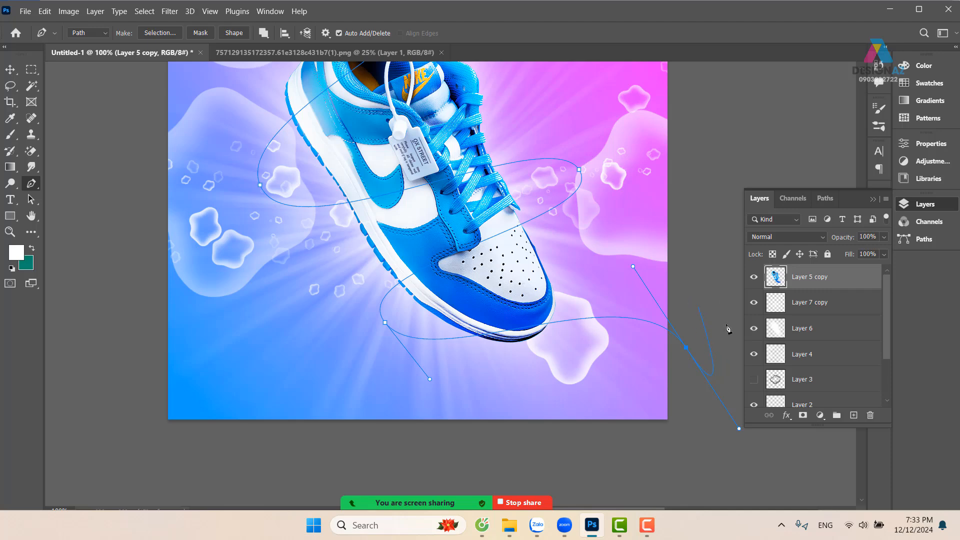
{"action": "left_click", "coordinate": [853, 416]}
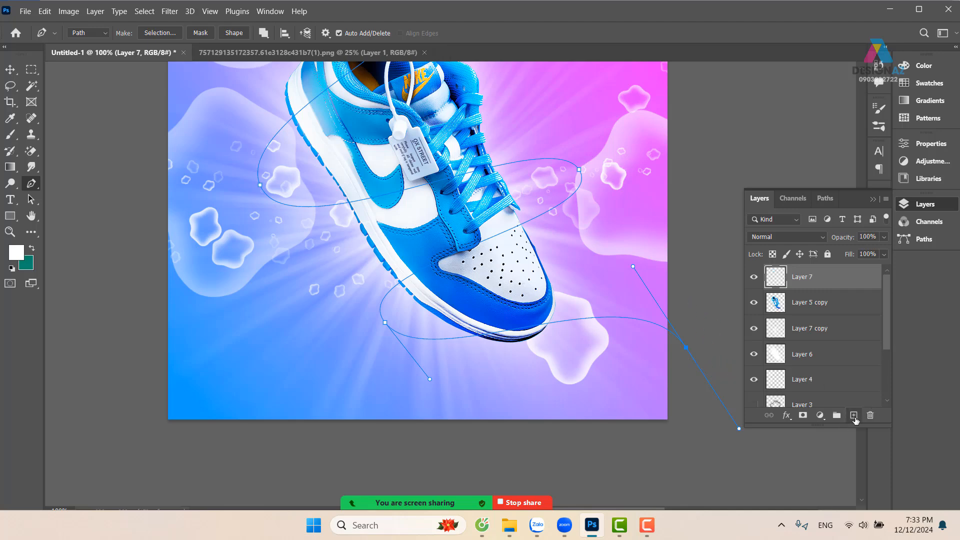
{"action": "scroll", "coordinate": [489, 228], "scroll_direction": "down", "scroll_amount": 1}
{"action": "scroll", "coordinate": [490, 229], "scroll_direction": "down", "scroll_amount": 3}
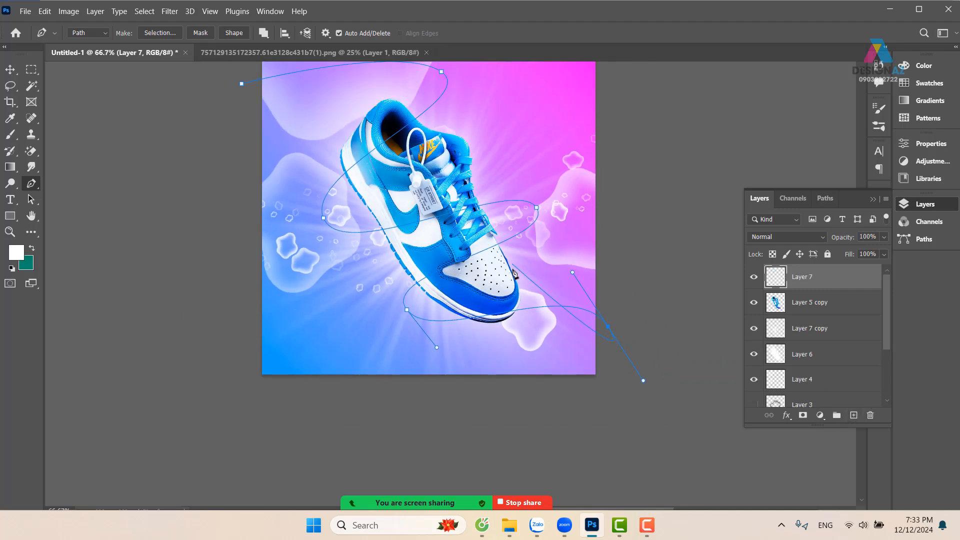
{"action": "key", "text": "b"}
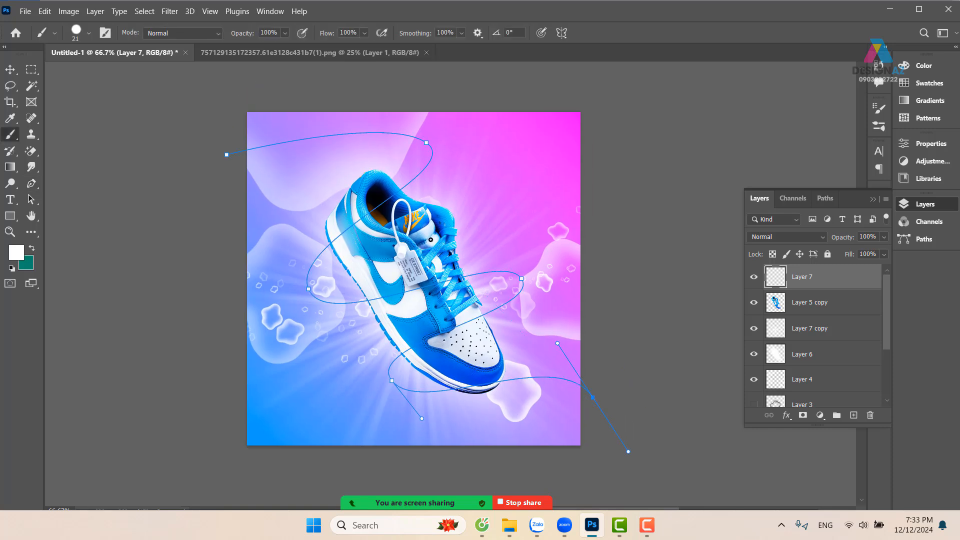
{"action": "left_click", "coordinate": [89, 33]}
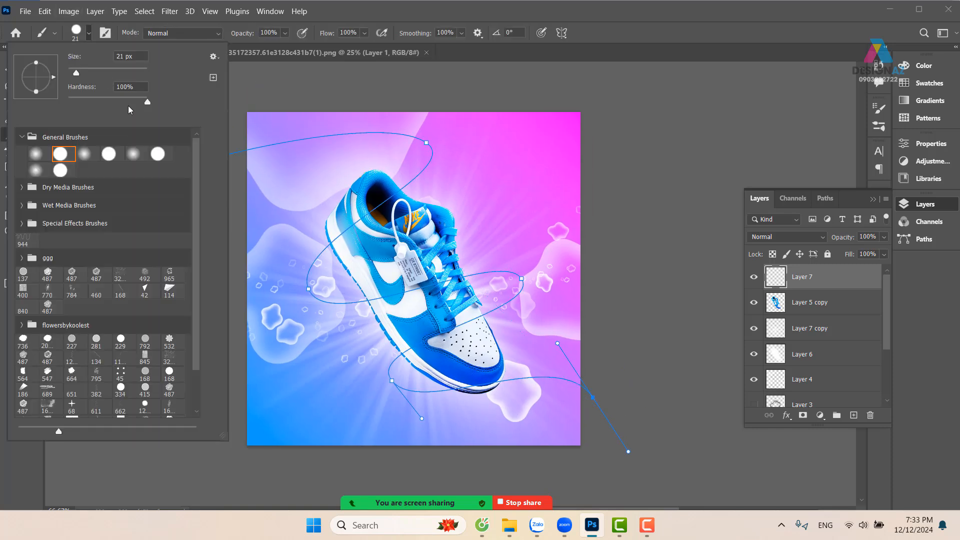
{"action": "left_click", "coordinate": [35, 155]}
{"action": "left_click_drag", "start_coordinate": [470, 207], "coordinate": [475, 210]}
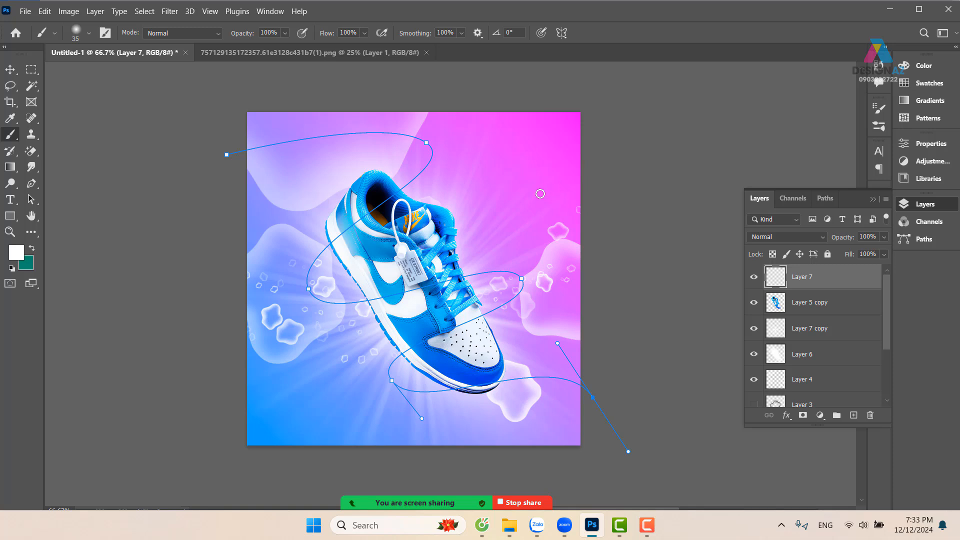
Try stroking the path with the Brush and Simulate Pressure enabled, and undo the stroke
{"action": "key", "text": "p"}
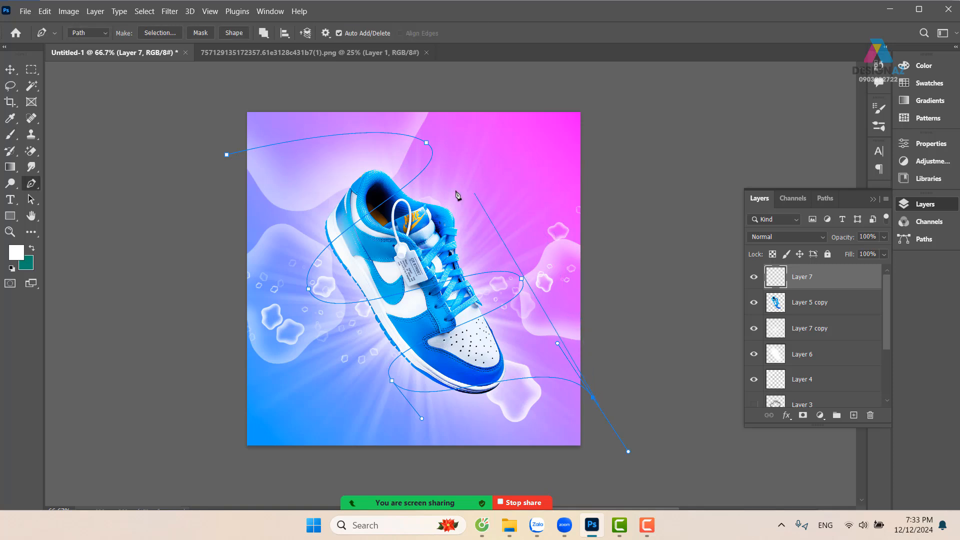
{"action": "left_click", "coordinate": [517, 296]}
{"action": "right_click", "coordinate": [517, 299]}
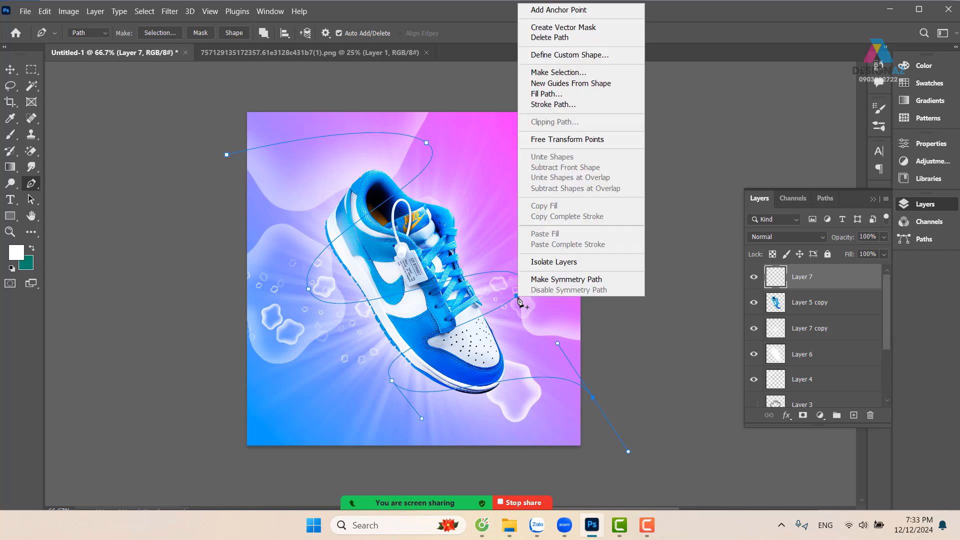
{"action": "left_click", "coordinate": [543, 105]}
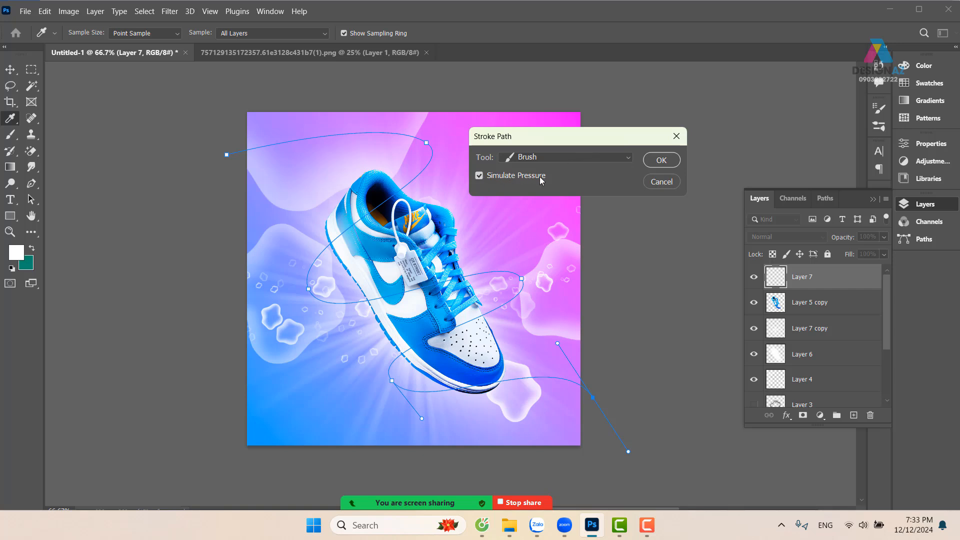
{"action": "left_click", "coordinate": [660, 161]}
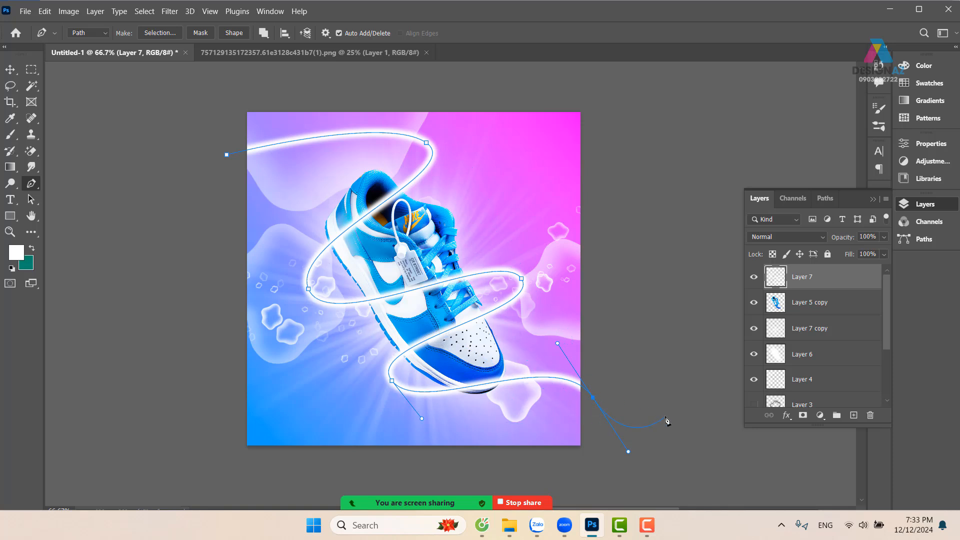
{"action": "key", "text": "ctrl+z"}
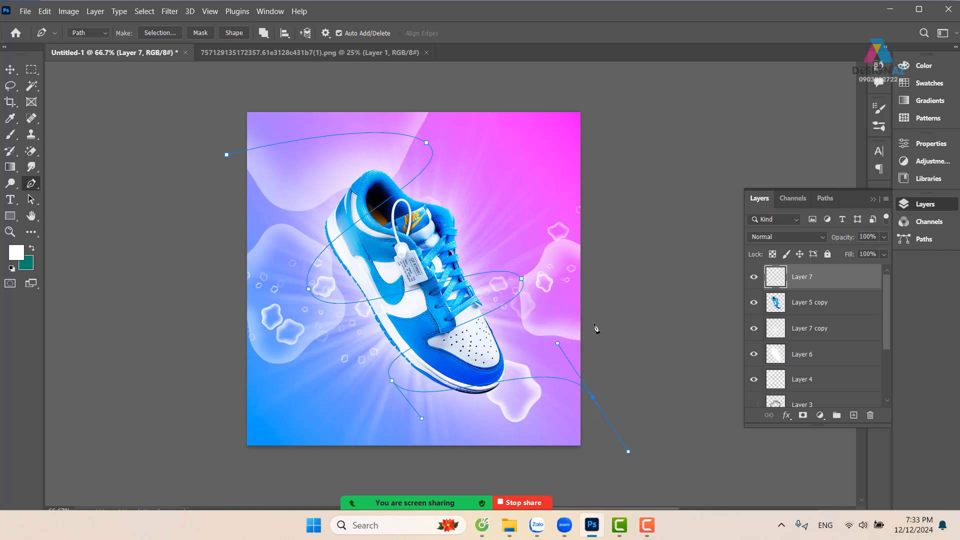
Make the brush always use pen pressure for size and check its Shape Dynamics settings
{"action": "key", "text": "b"}
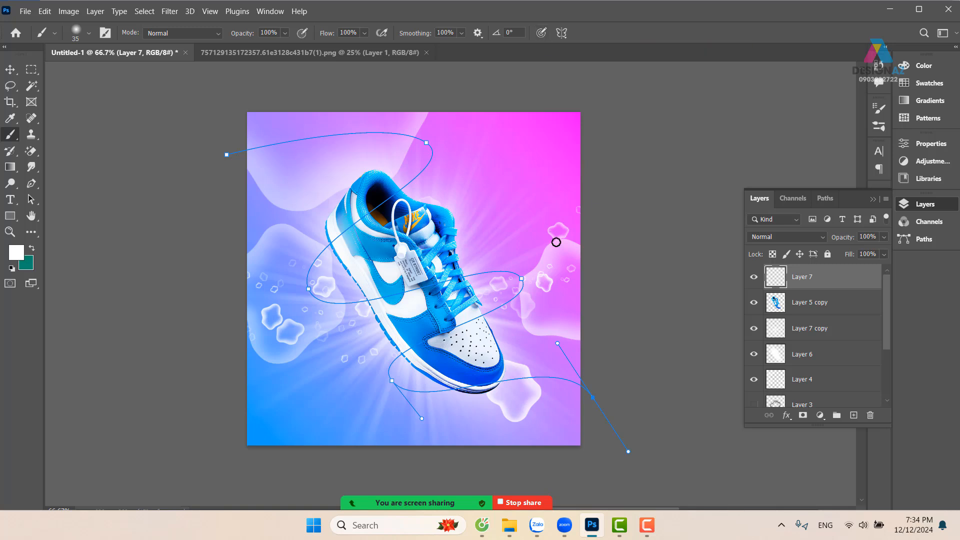
{"action": "key", "text": "F5"}
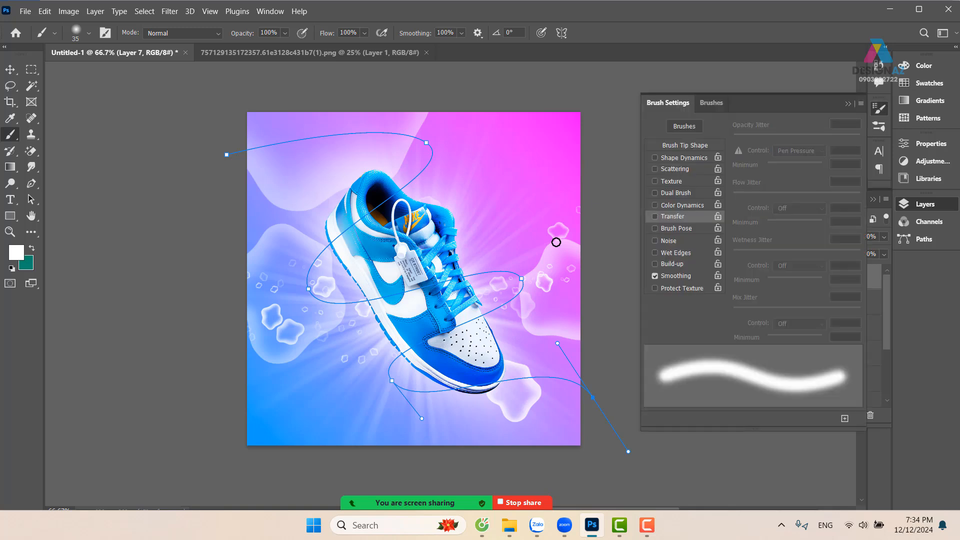
{"action": "left_click", "coordinate": [700, 159]}
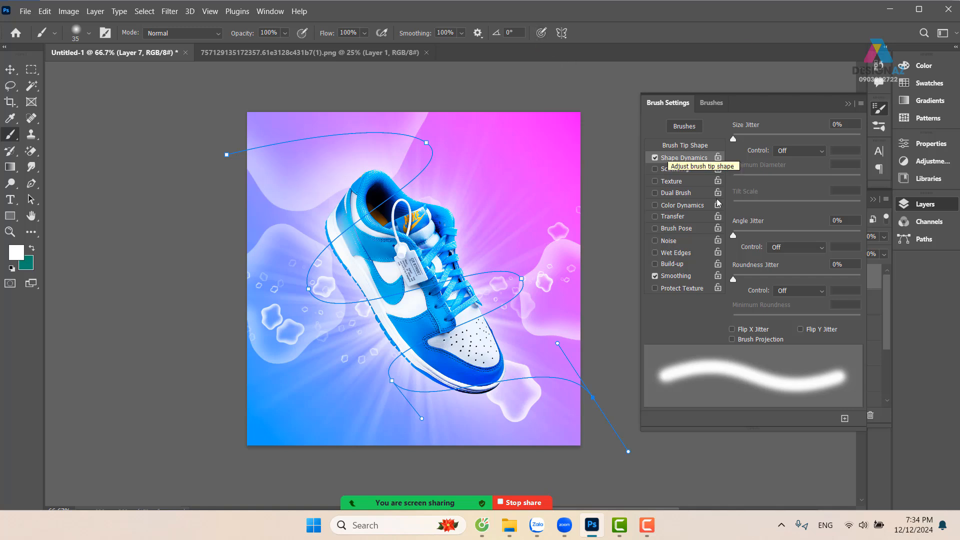
{"action": "left_click", "coordinate": [654, 157]}
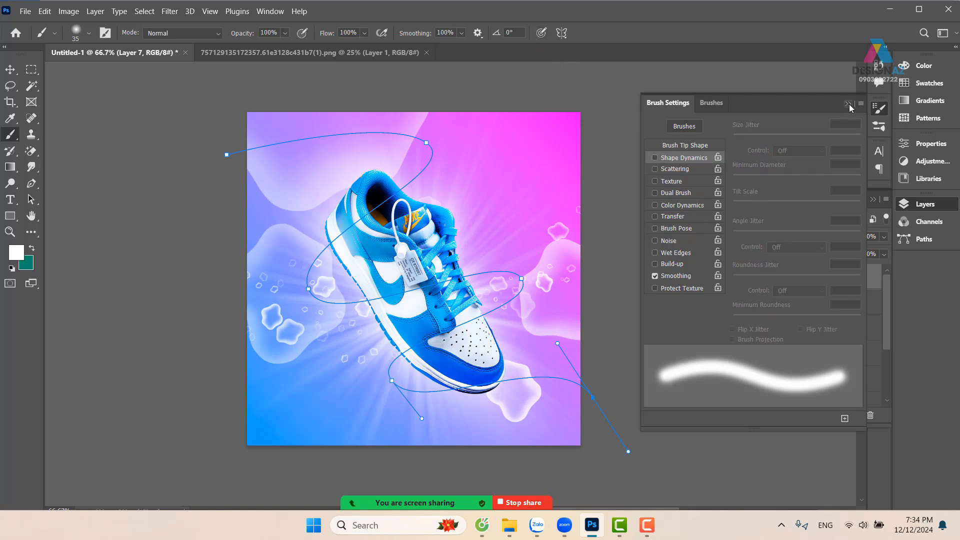
{"action": "left_click", "coordinate": [849, 104]}
{"action": "left_click", "coordinate": [540, 33]}
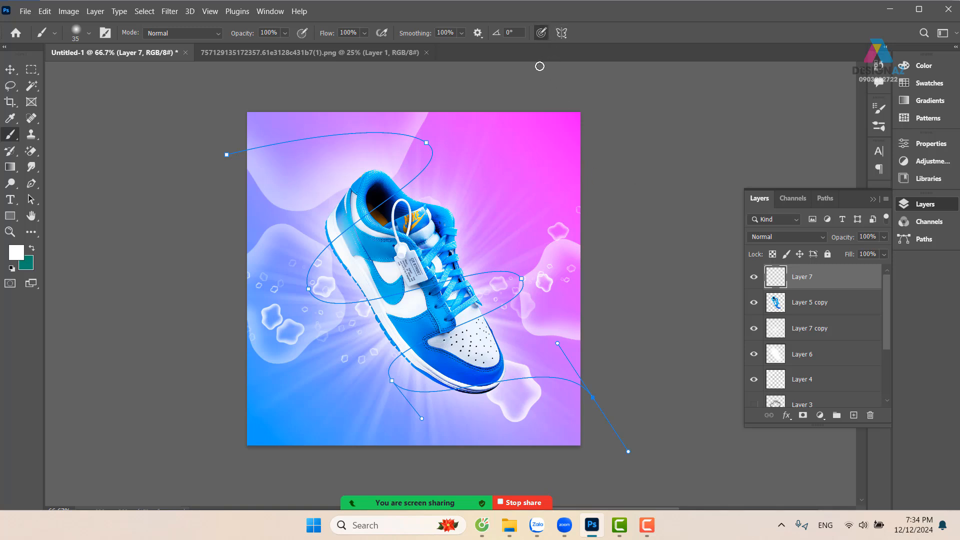
{"action": "key", "text": "F5"}
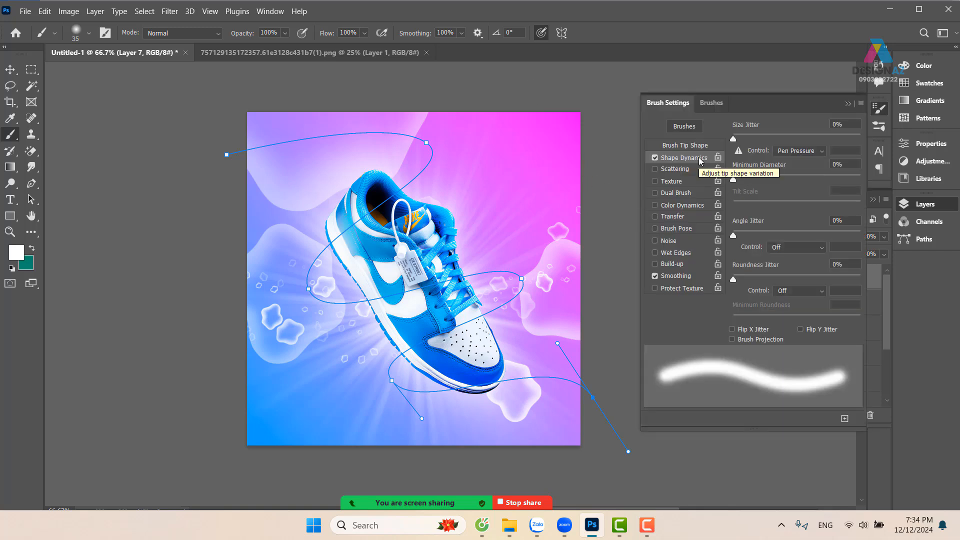
{"action": "left_click", "coordinate": [848, 103]}
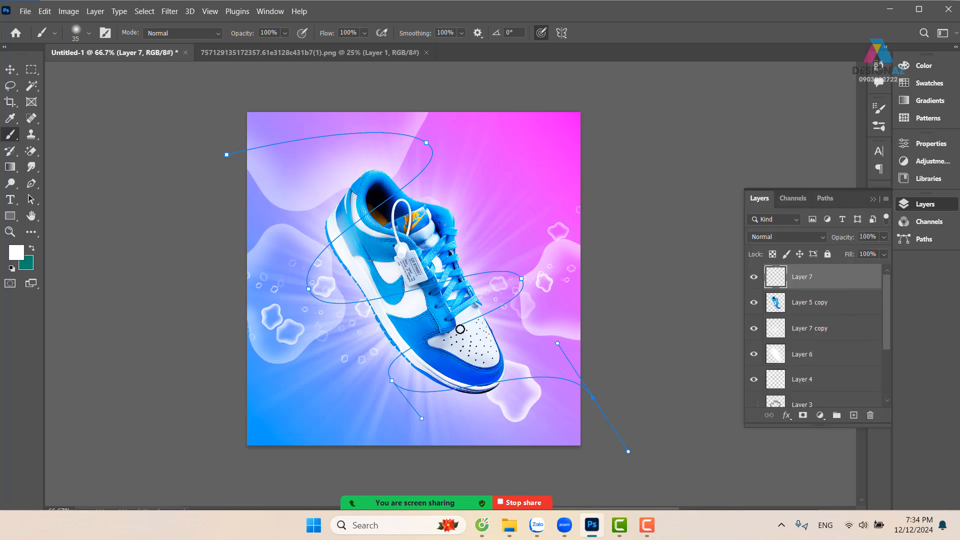
Stroke the winding path on the new layer using the Brush with Simulate Pressure enabled
{"action": "key", "text": "p"}
{"action": "right_click", "coordinate": [479, 313]}
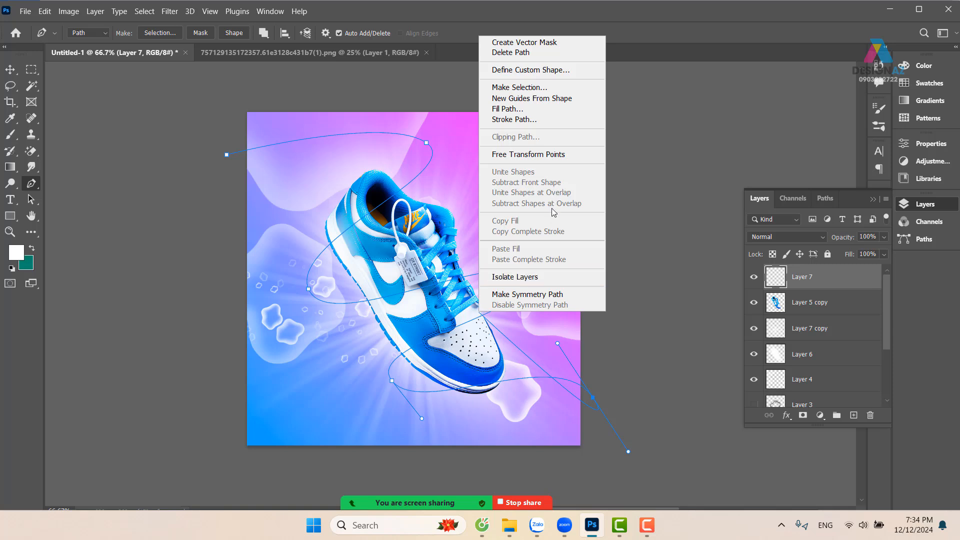
{"action": "left_click", "coordinate": [547, 120]}
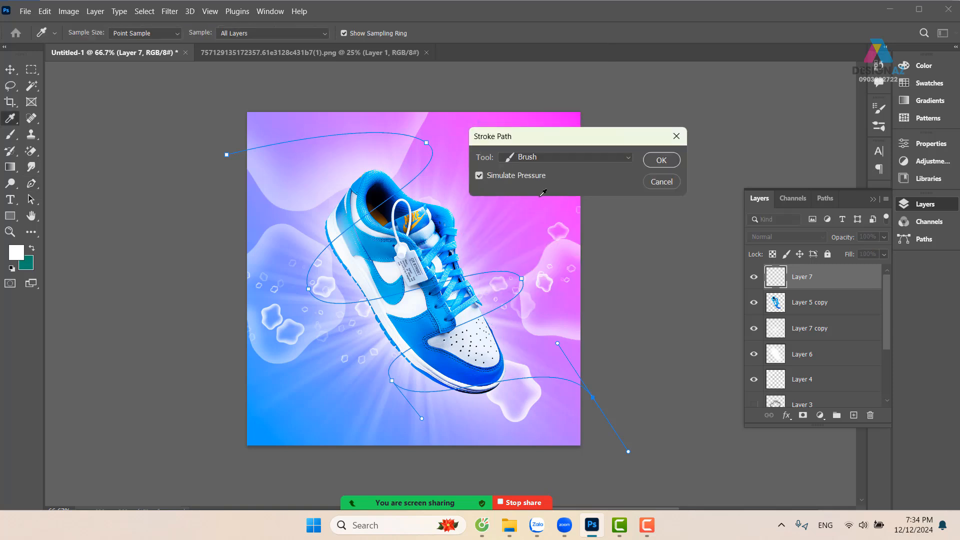
{"action": "left_click", "coordinate": [661, 161]}
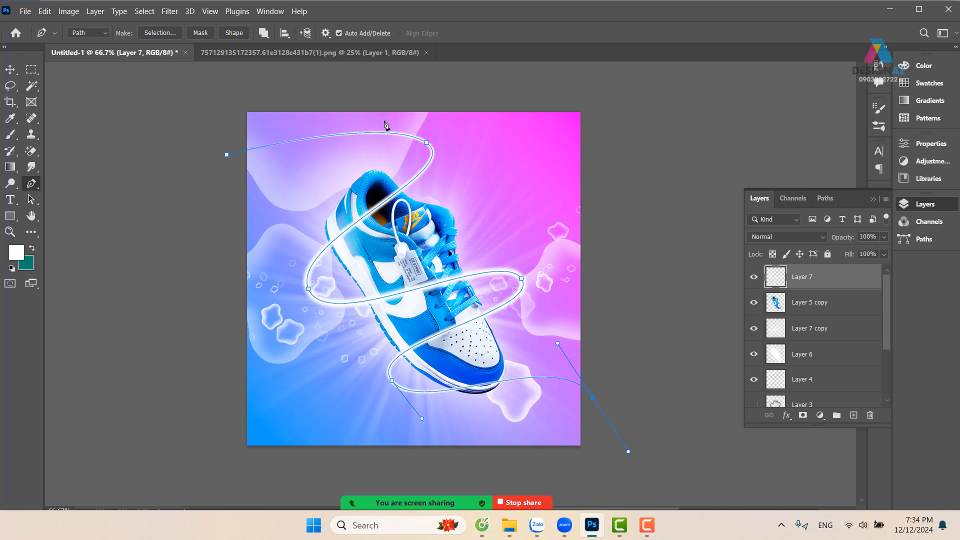
Clear the path from the canvas by converting it to a selection and deselecting
{"action": "left_click", "coordinate": [10, 69]}
{"action": "key", "text": "Return"}
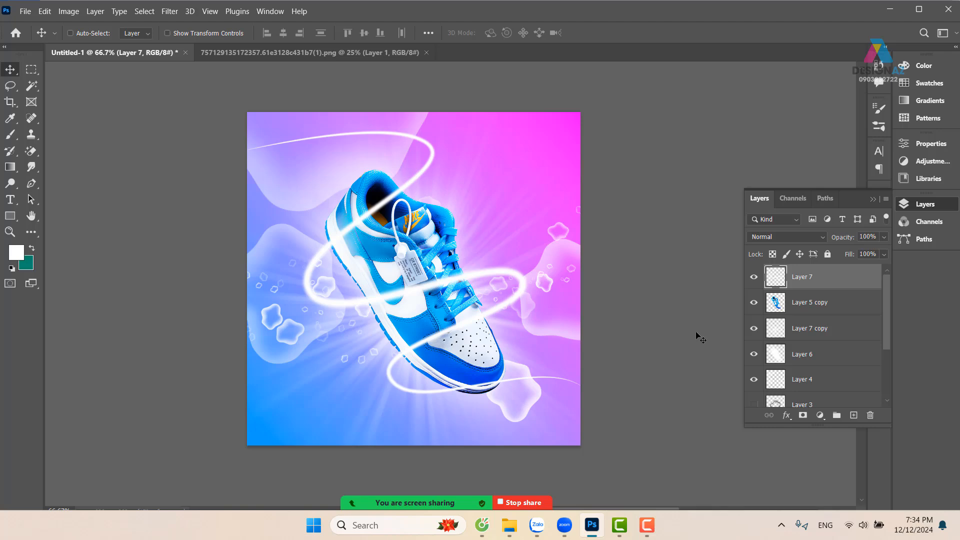
{"action": "key", "text": "ctrl+plus"}
{"action": "left_click_drag", "start_coordinate": [535, 267], "coordinate": [573, 282]}
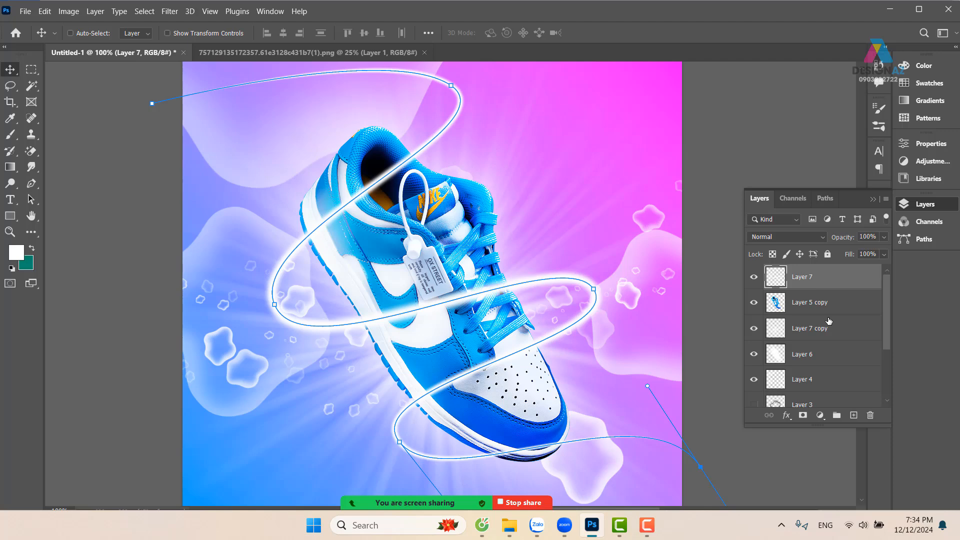
{"action": "key", "text": "ctrl+Return"}
{"action": "key", "text": "ctrl+d"}
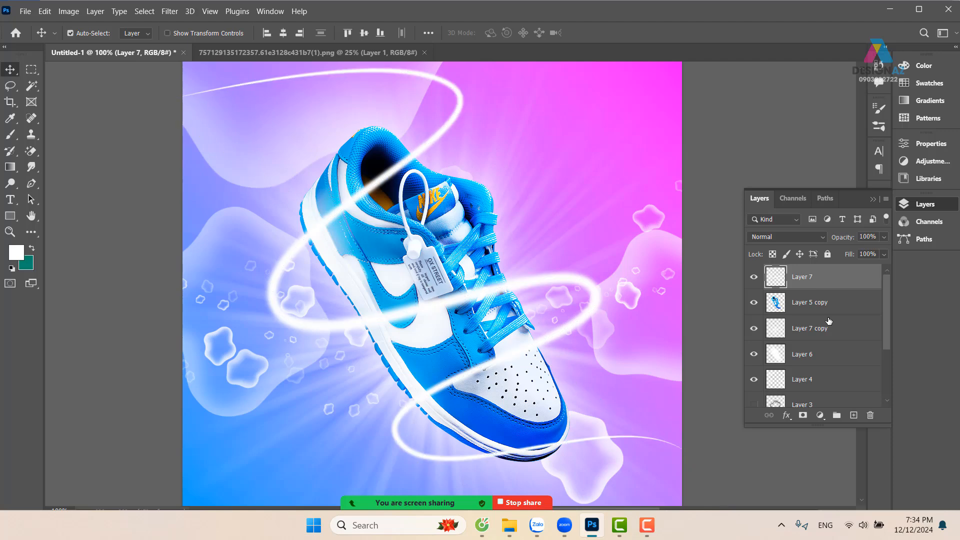
Add a layer mask to the light streak layer and hide the streak across the shoe's collar with an 87 px black brush
{"action": "mouse_move", "coordinate": [416, 265]}
{"action": "left_mouse_down"}
{"action": "mouse_move", "coordinate": [426, 269]}
{"action": "mouse_move", "coordinate": [407, 251]}
{"action": "left_mouse_up"}
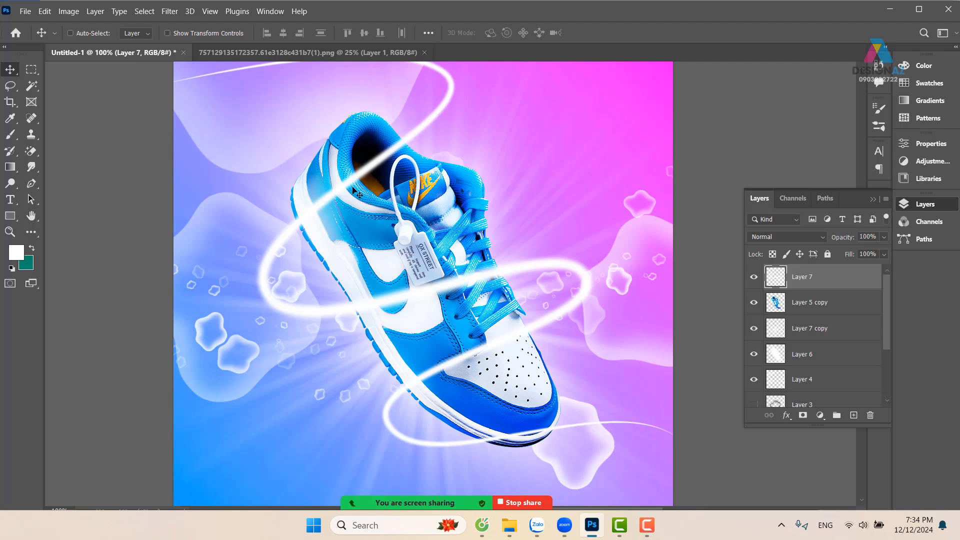
{"action": "left_click", "coordinate": [803, 415]}
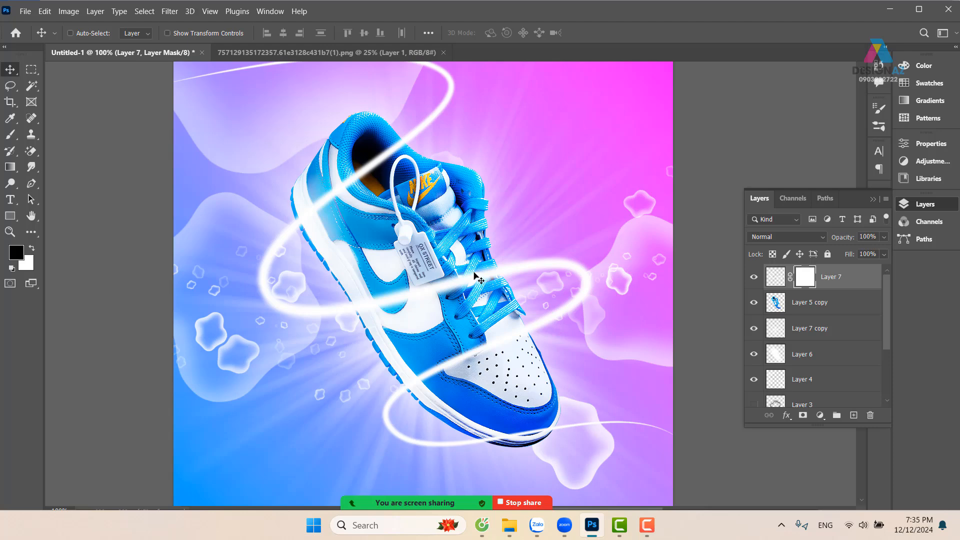
{"action": "key", "text": "b"}
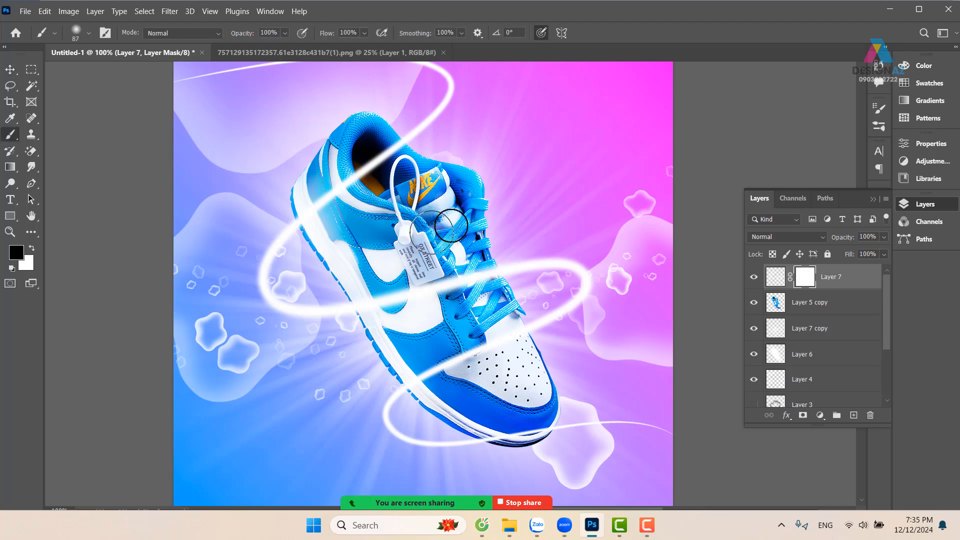
{"action": "mouse_move", "coordinate": [451, 226]}
{"action": "left_mouse_down"}
{"action": "mouse_move", "coordinate": [416, 147]}
{"action": "mouse_move", "coordinate": [386, 158]}
{"action": "mouse_move", "coordinate": [394, 147]}
{"action": "mouse_move", "coordinate": [345, 202]}
{"action": "mouse_move", "coordinate": [371, 167]}
{"action": "mouse_move", "coordinate": [313, 225]}
{"action": "left_mouse_up"}
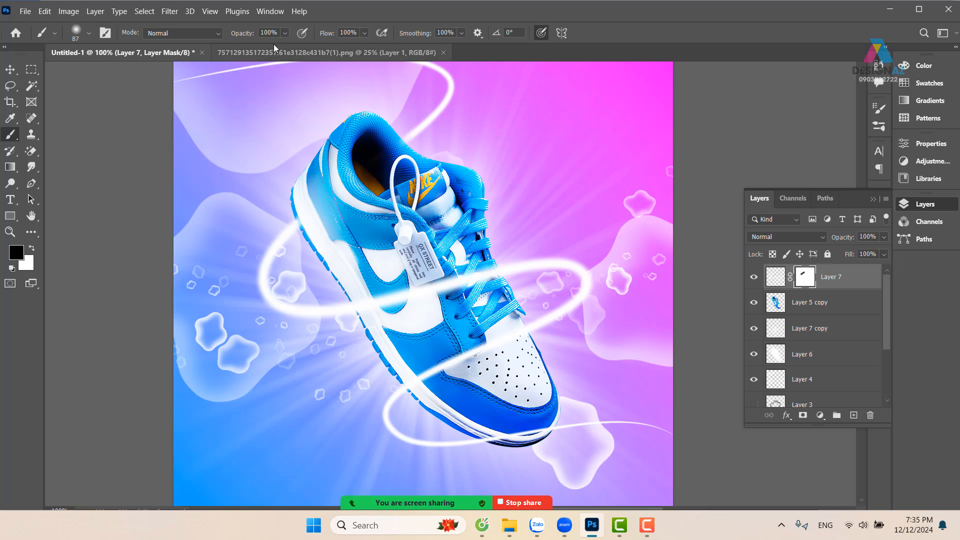
Set the brush to 68% opacity and 143 px, and mask out the light streak crossing the shoe's toe box
{"action": "left_click", "coordinate": [284, 33]}
{"action": "left_click_drag", "start_coordinate": [295, 48], "coordinate": [280, 48]}
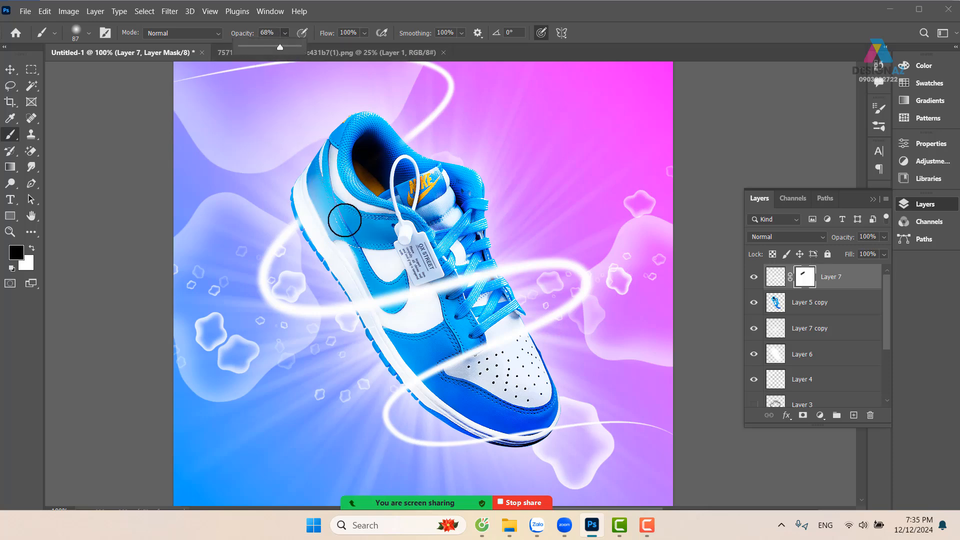
{"action": "left_click_drag", "start_coordinate": [358, 243], "coordinate": [377, 241]}
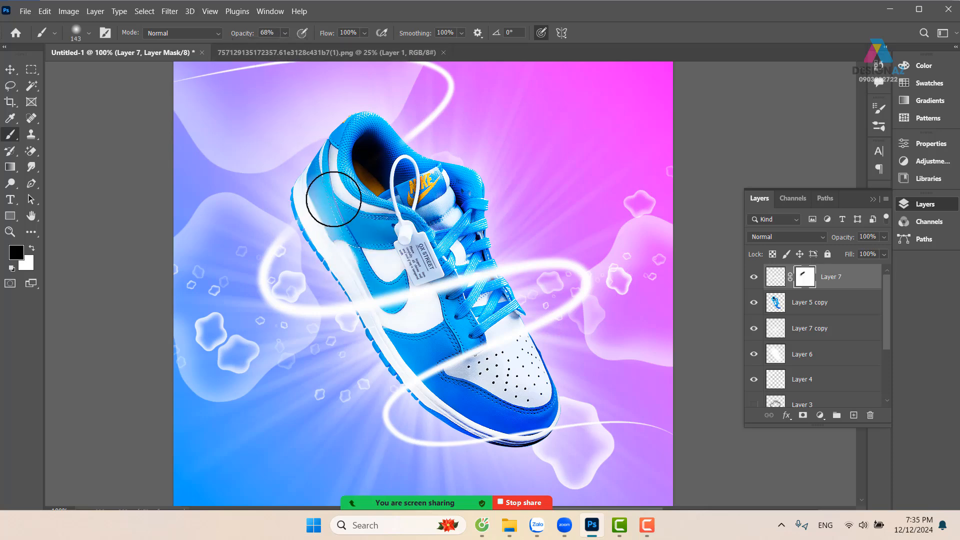
{"action": "left_click_drag", "start_coordinate": [334, 199], "coordinate": [360, 207]}
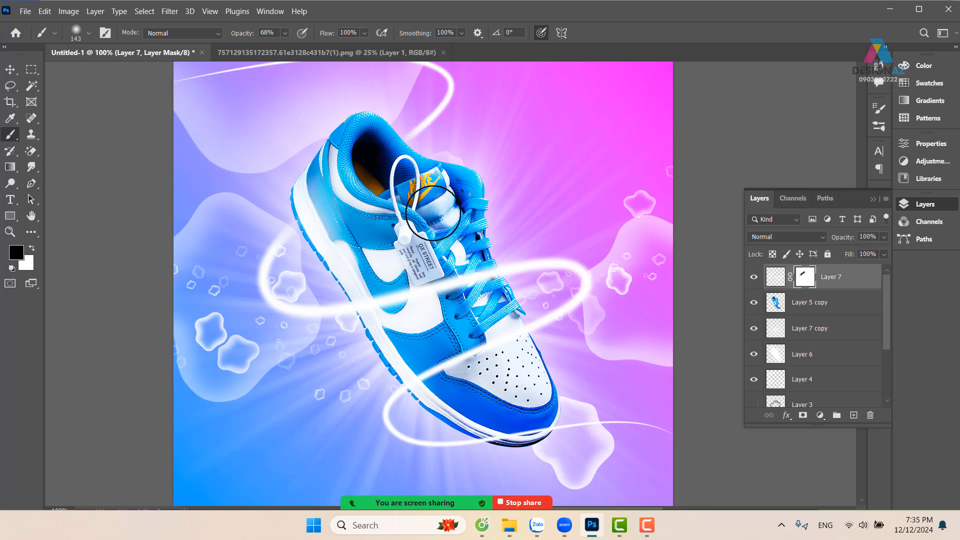
{"action": "left_click_drag", "start_coordinate": [448, 225], "coordinate": [412, 211]}
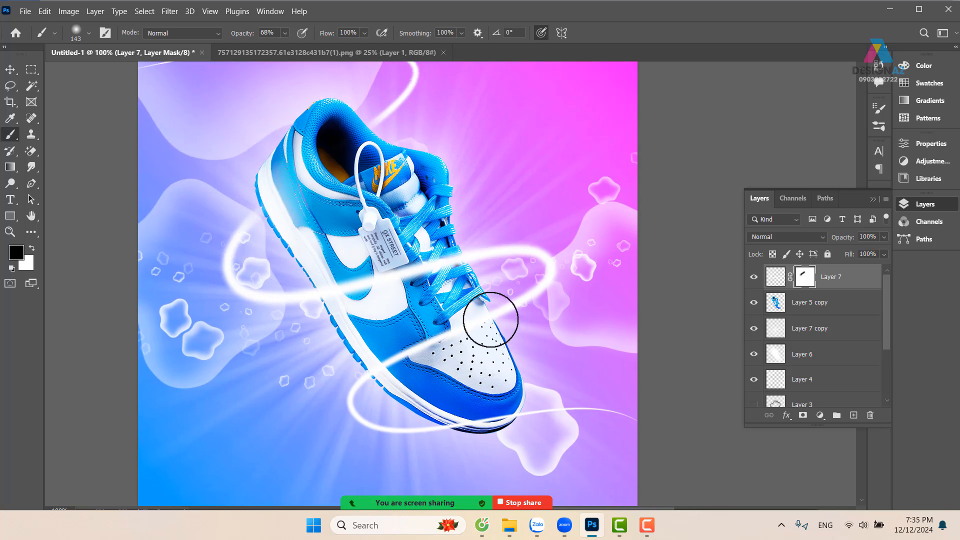
{"action": "mouse_move", "coordinate": [490, 319]}
{"action": "left_mouse_down"}
{"action": "mouse_move", "coordinate": [462, 334]}
{"action": "mouse_move", "coordinate": [500, 310]}
{"action": "mouse_move", "coordinate": [513, 308]}
{"action": "mouse_move", "coordinate": [518, 323]}
{"action": "mouse_move", "coordinate": [456, 338]}
{"action": "mouse_move", "coordinate": [465, 326]}
{"action": "mouse_move", "coordinate": [382, 374]}
{"action": "mouse_move", "coordinate": [430, 336]}
{"action": "mouse_move", "coordinate": [388, 367]}
{"action": "mouse_move", "coordinate": [462, 334]}
{"action": "mouse_move", "coordinate": [472, 357]}
{"action": "mouse_move", "coordinate": [435, 340]}
{"action": "mouse_move", "coordinate": [407, 355]}
{"action": "mouse_move", "coordinate": [456, 345]}
{"action": "left_mouse_up"}
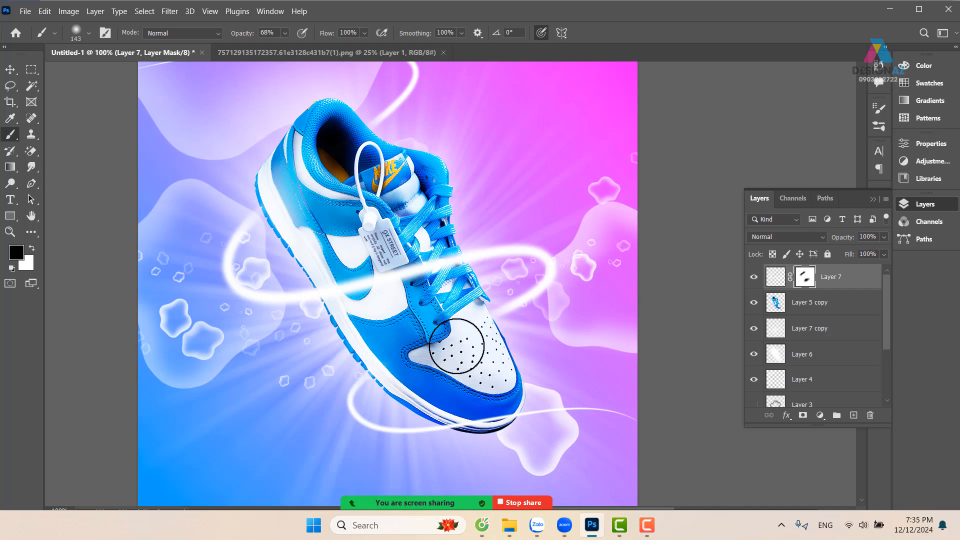
{"action": "key", "text": "ctrl+minus"}
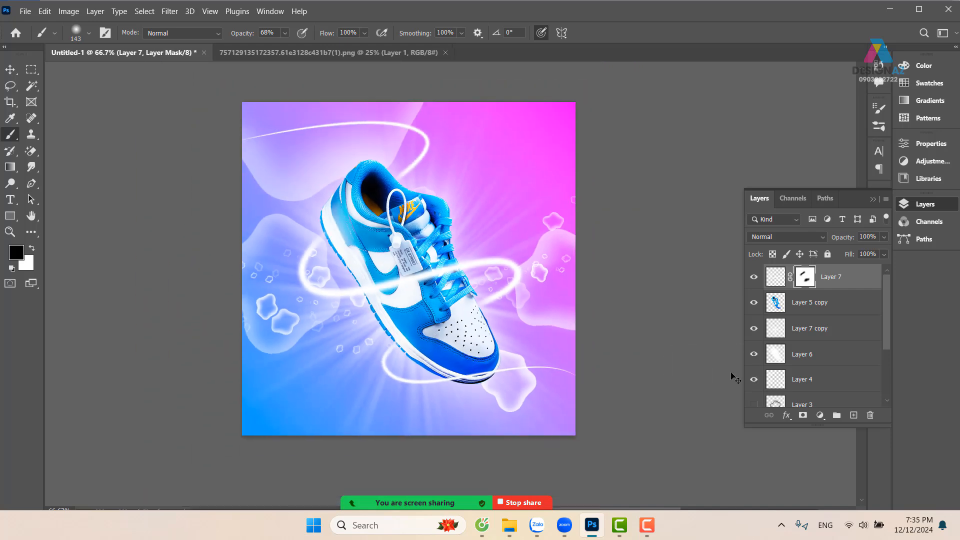
{"action": "left_click_drag", "start_coordinate": [573, 307], "coordinate": [561, 305]}
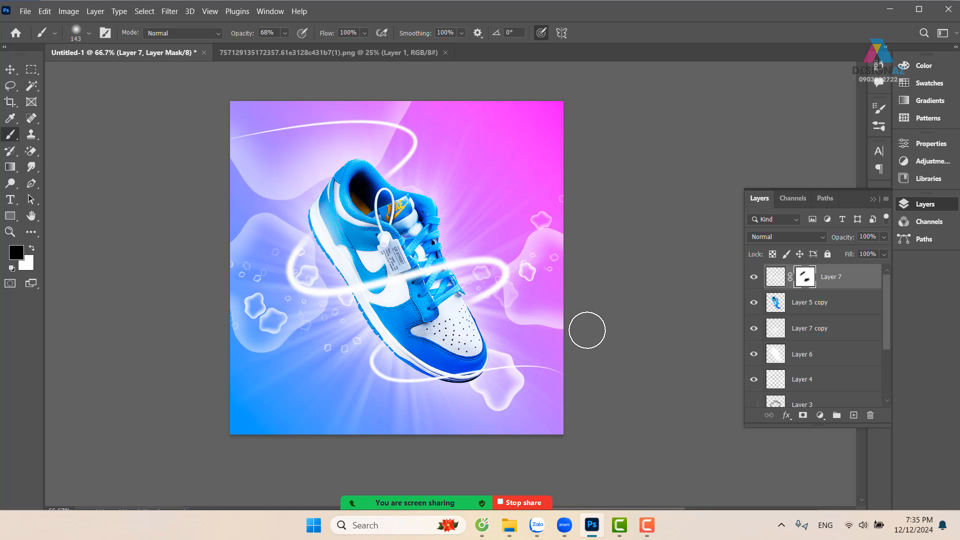
{"action": "key", "text": "ctrl+plus"}
{"action": "left_click_drag", "start_coordinate": [467, 334], "coordinate": [505, 324]}
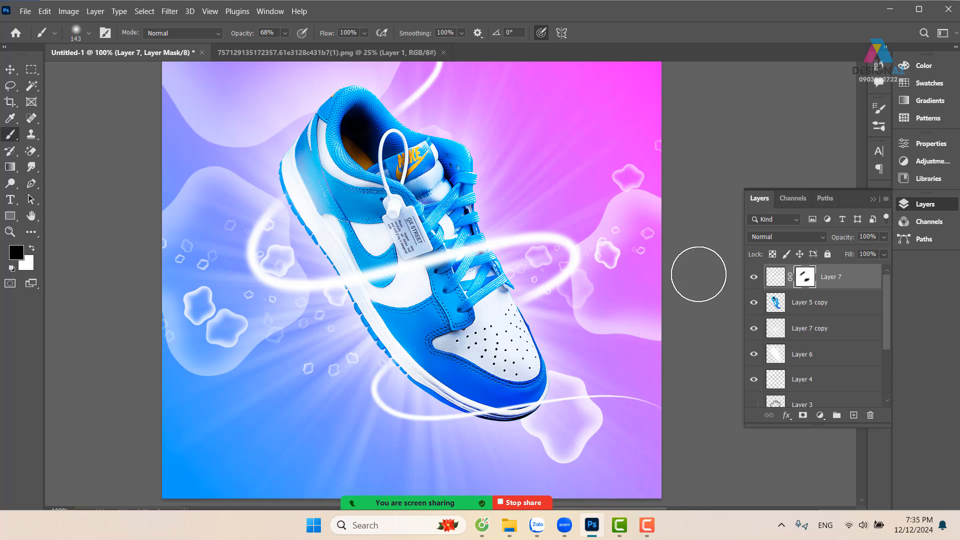
{"action": "left_click", "coordinate": [10, 69]}
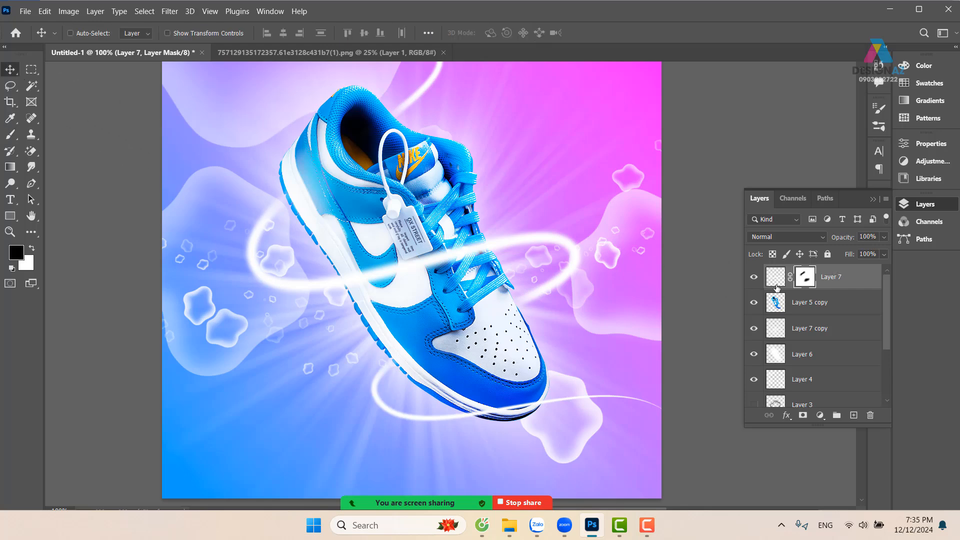
{"action": "left_click", "coordinate": [859, 283]}
{"action": "key", "text": "Delete"}
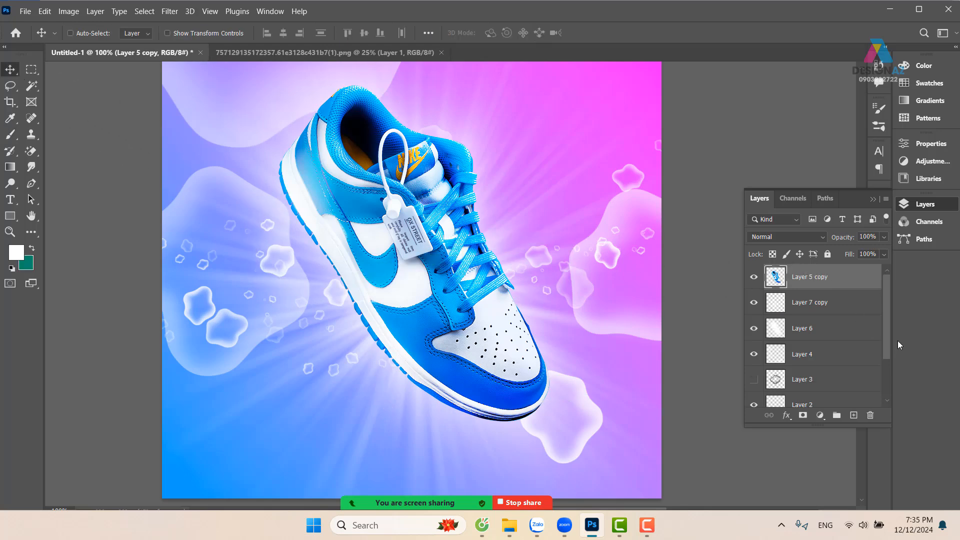
{"action": "key", "text": "ctrl+z"}
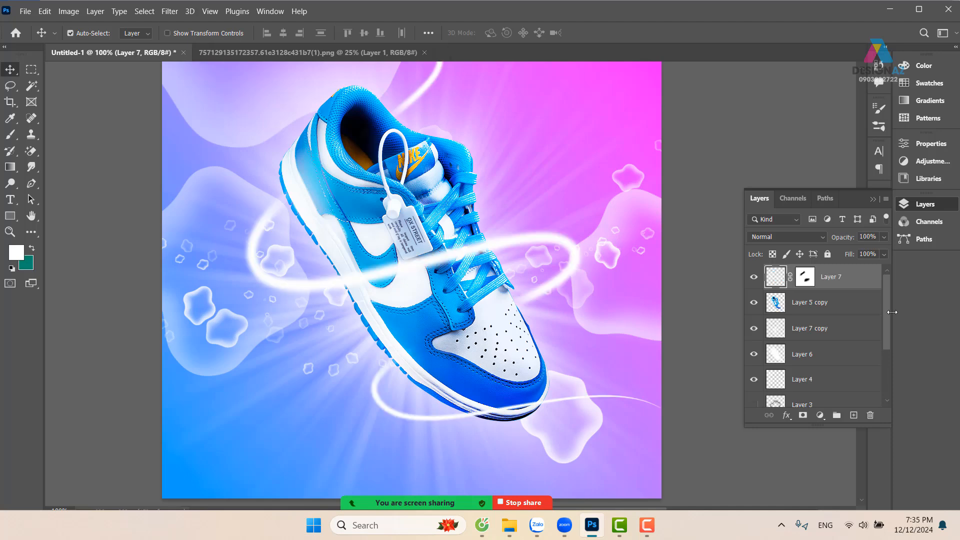
Give the light streak's Layer 7 the Color Dodge blend mode and turn off Transparency Shapes Layer in its blending options
{"action": "right_click", "coordinate": [866, 283]}
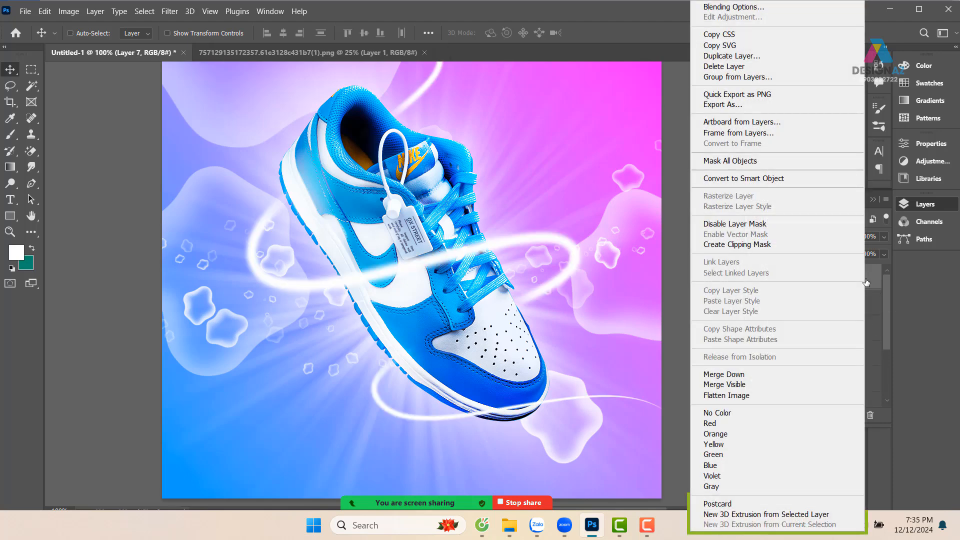
{"action": "left_click", "coordinate": [726, 8]}
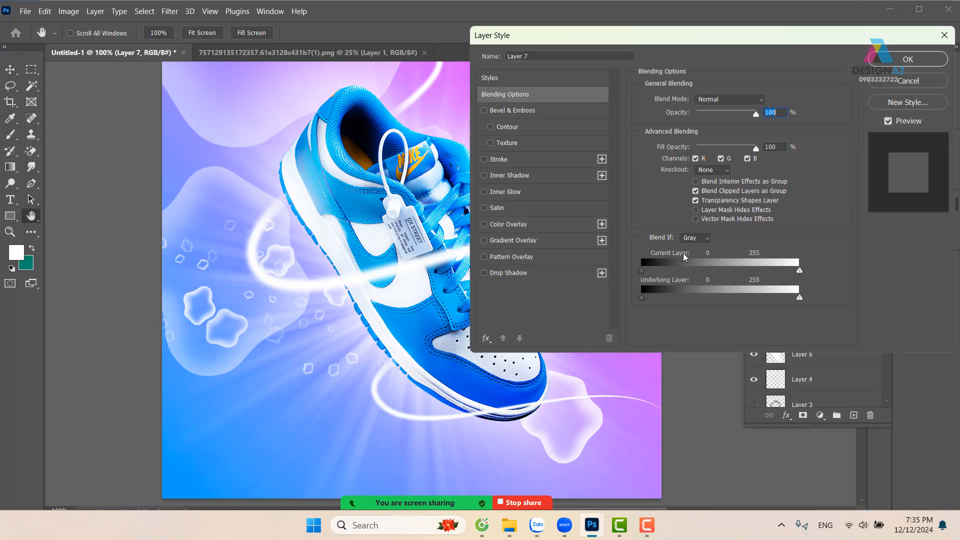
{"action": "left_click", "coordinate": [695, 200]}
{"action": "left_click", "coordinate": [753, 101]}
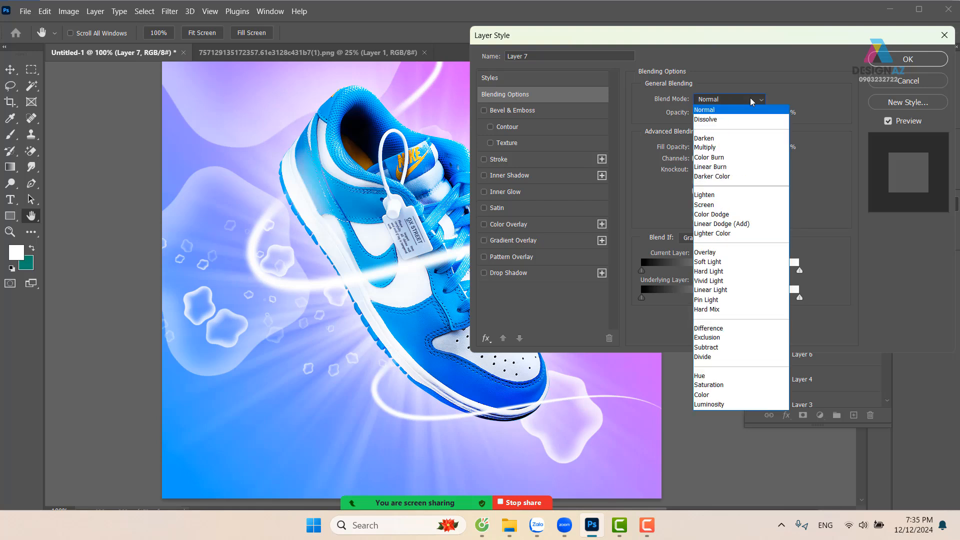
{"action": "left_click", "coordinate": [740, 217]}
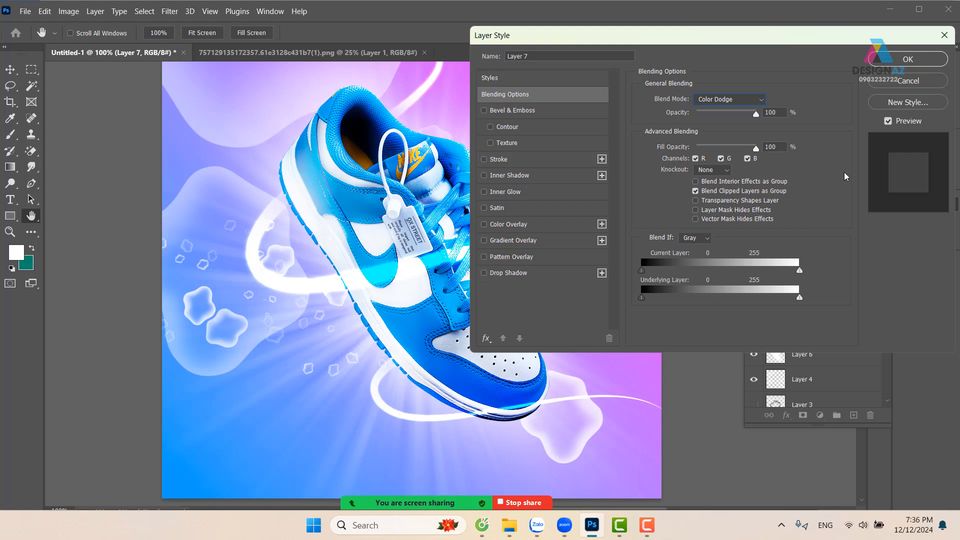
{"action": "left_click", "coordinate": [914, 63]}
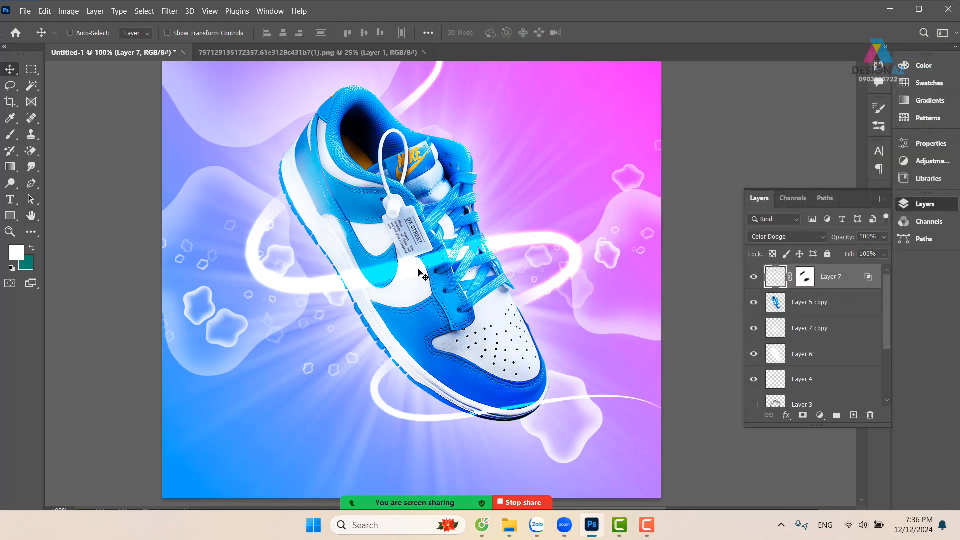
Reduce the fill of the light streak layer to 32%
{"action": "left_click", "coordinate": [884, 254]}
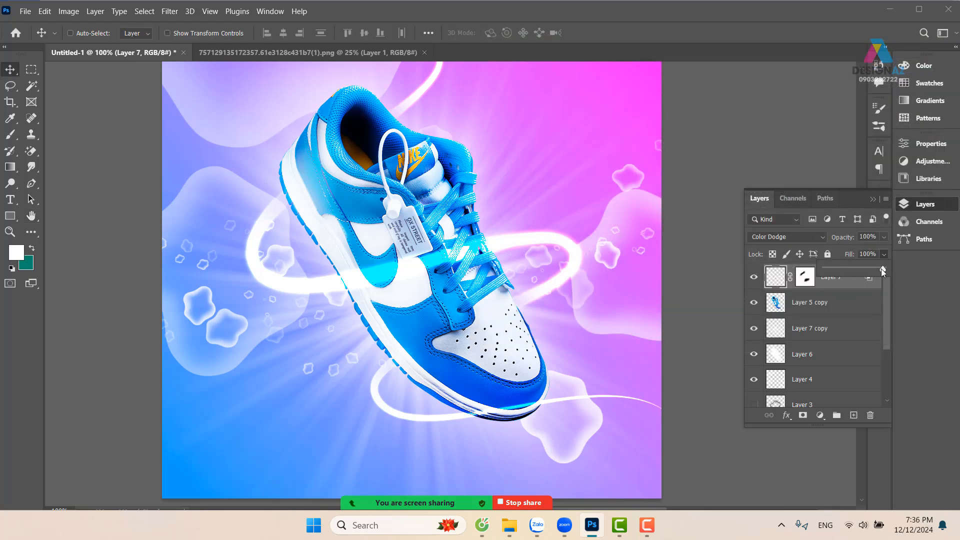
{"action": "left_click_drag", "start_coordinate": [872, 268], "coordinate": [849, 271]}
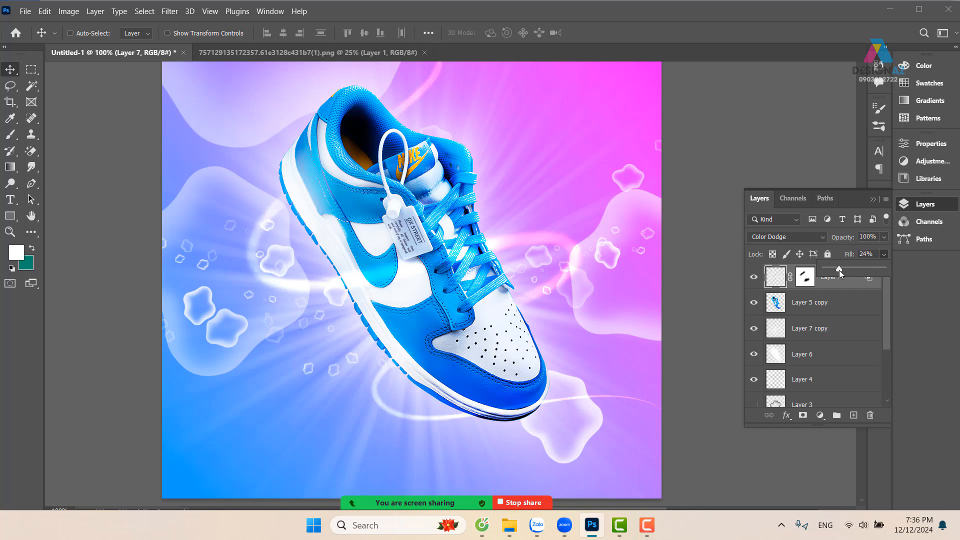
{"action": "left_click_drag", "start_coordinate": [839, 270], "coordinate": [844, 272]}
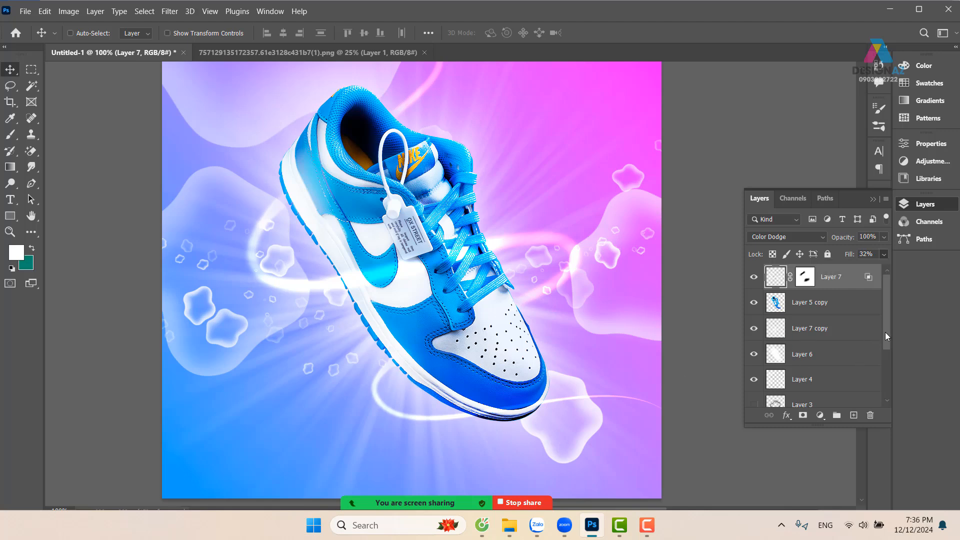
Toggle the visibility of Layer 4 and Layer 2 to compare them, leaving only the wavy shapes on Layer 4 hidden
{"action": "scroll", "coordinate": [885, 332], "scroll_direction": "down", "scroll_amount": 3}
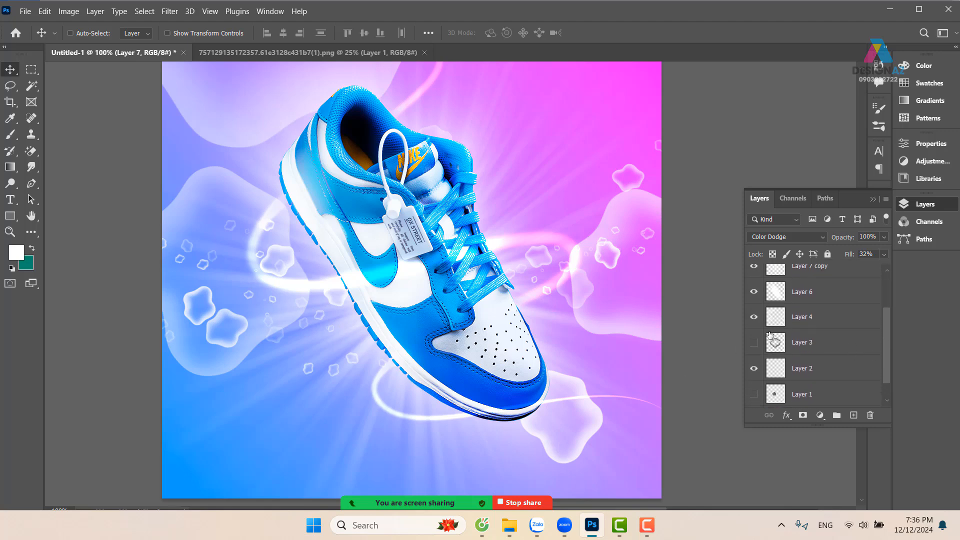
{"action": "left_click", "coordinate": [753, 317]}
{"action": "left_click", "coordinate": [754, 317]}
{"action": "left_click", "coordinate": [753, 317]}
{"action": "left_click", "coordinate": [753, 317]}
{"action": "left_click", "coordinate": [749, 370]}
{"action": "left_click", "coordinate": [753, 369]}
{"action": "left_click", "coordinate": [754, 318]}
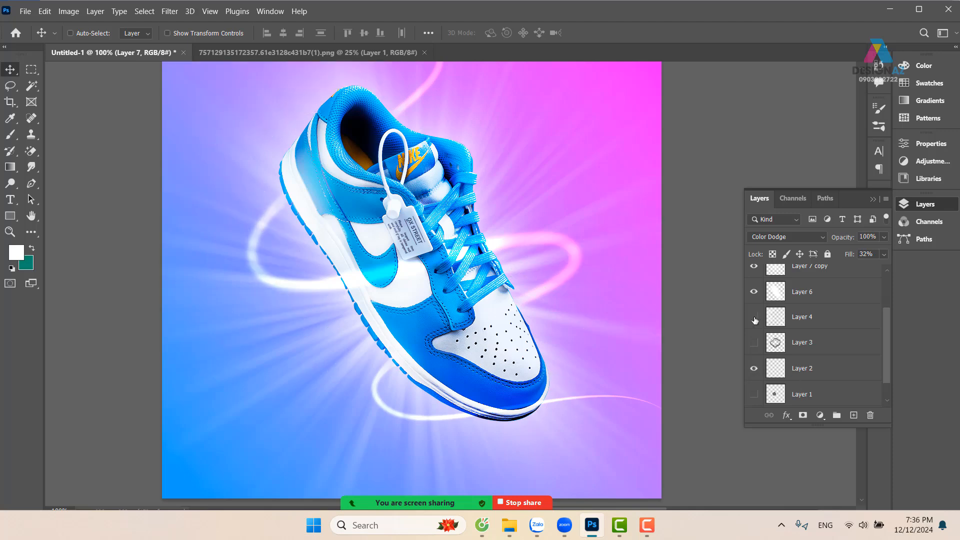
Choose the custom 575 px wavy outline brush tip and reduce its size to 82 px
{"action": "key", "text": "b"}
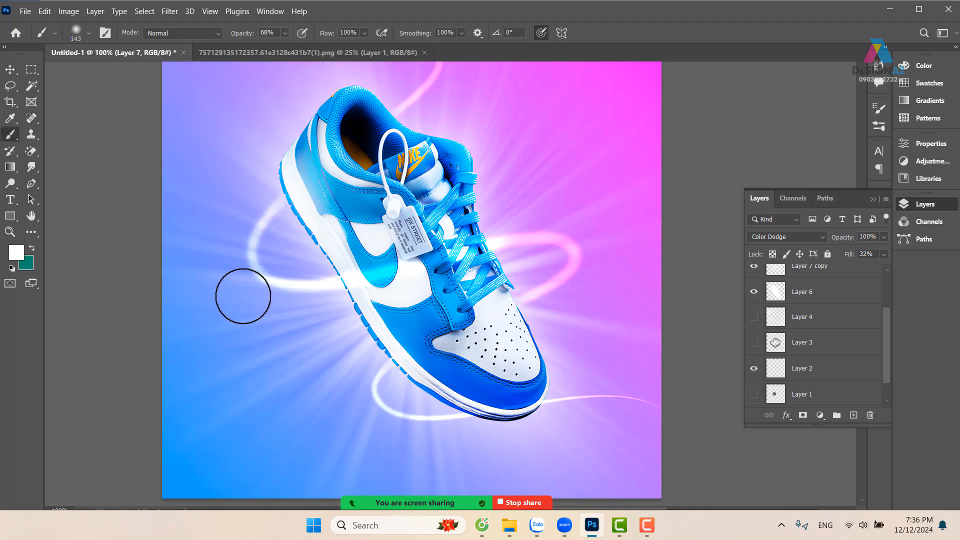
{"action": "left_click", "coordinate": [88, 33]}
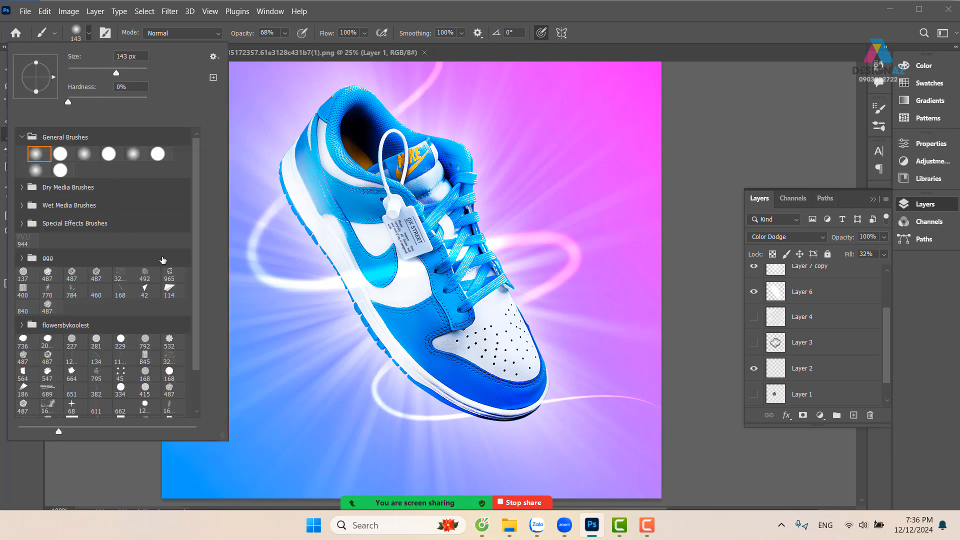
{"action": "scroll", "coordinate": [196, 268], "scroll_direction": "down", "scroll_amount": 3}
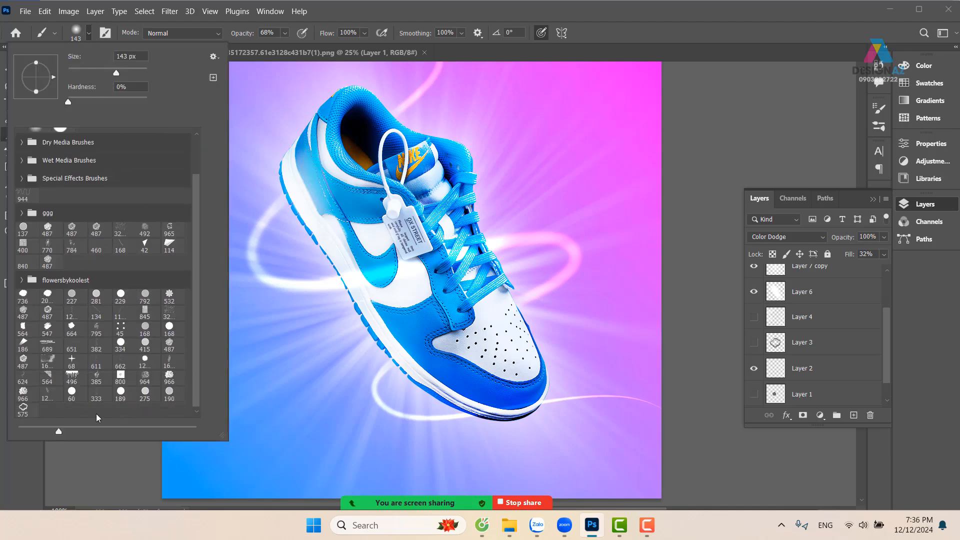
{"action": "left_click", "coordinate": [23, 411]}
{"action": "left_click_drag", "start_coordinate": [601, 192], "coordinate": [438, 224]}
{"action": "mouse_move", "coordinate": [529, 125]}
{"action": "left_mouse_down"}
{"action": "mouse_move", "coordinate": [482, 189]}
{"action": "mouse_move", "coordinate": [390, 246]}
{"action": "left_mouse_up"}
{"action": "key", "text": "ctrl+z"}
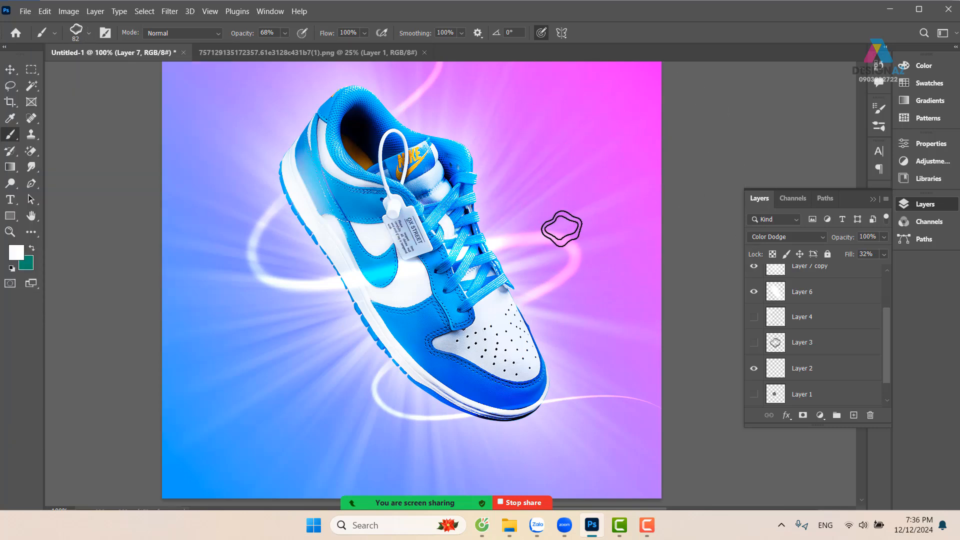
Set the wavy brush's spacing to 116%, with size jitter and angle jitter both at 100%
{"action": "key", "text": "F5"}
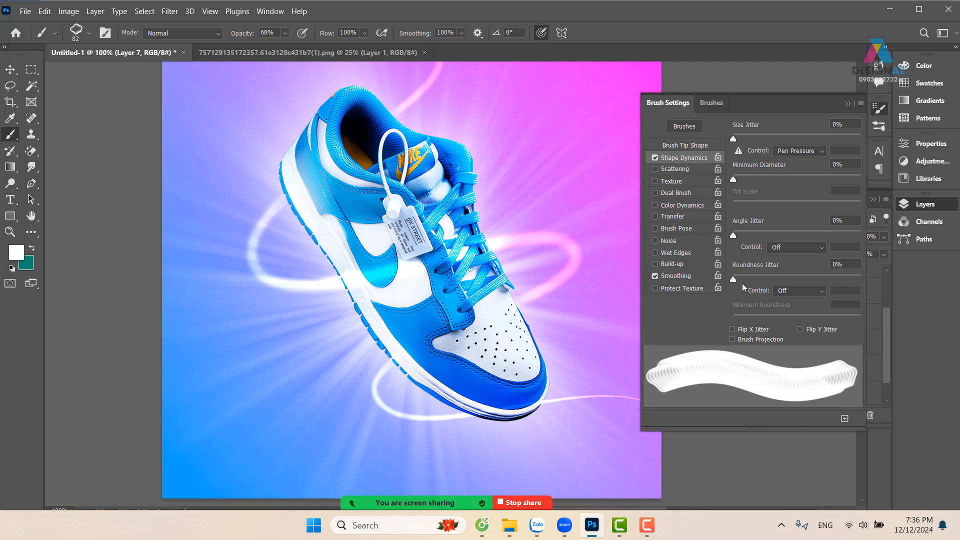
{"action": "mouse_move", "coordinate": [736, 282]}
{"action": "left_mouse_down"}
{"action": "mouse_move", "coordinate": [845, 286]}
{"action": "mouse_move", "coordinate": [731, 279]}
{"action": "left_mouse_up"}
{"action": "left_click", "coordinate": [697, 146]}
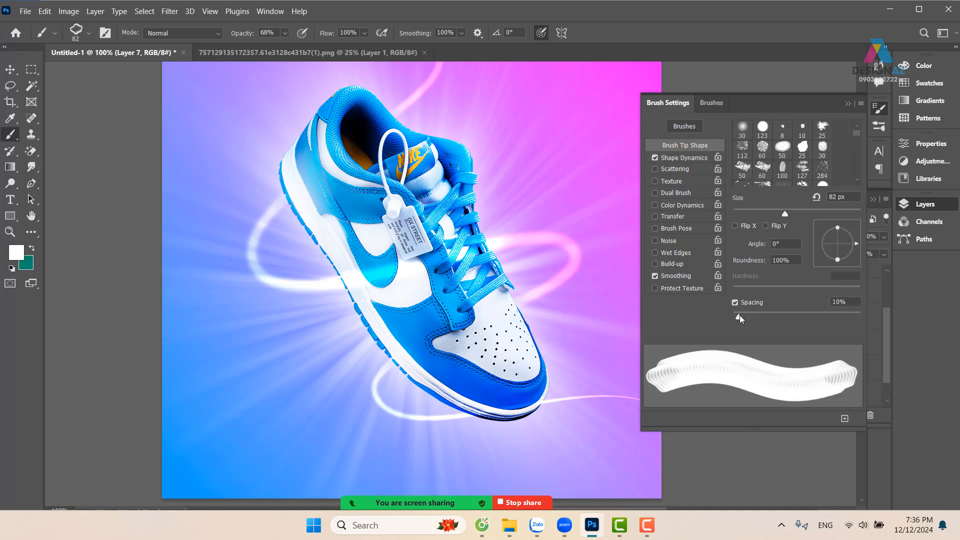
{"action": "mouse_move", "coordinate": [739, 318]}
{"action": "left_mouse_down"}
{"action": "mouse_move", "coordinate": [816, 318]}
{"action": "mouse_move", "coordinate": [802, 318]}
{"action": "left_mouse_up"}
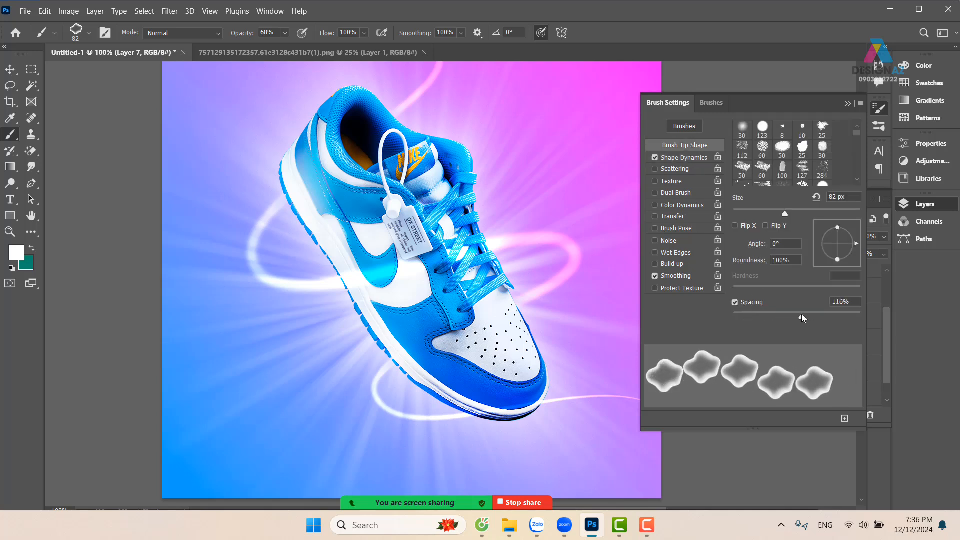
{"action": "left_click", "coordinate": [702, 160]}
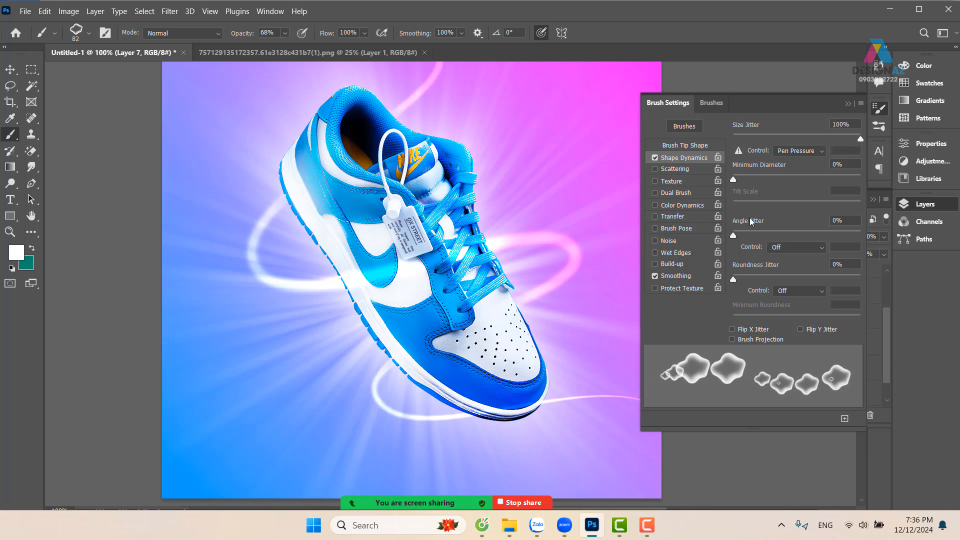
{"action": "left_click_drag", "start_coordinate": [733, 236], "coordinate": [857, 236]}
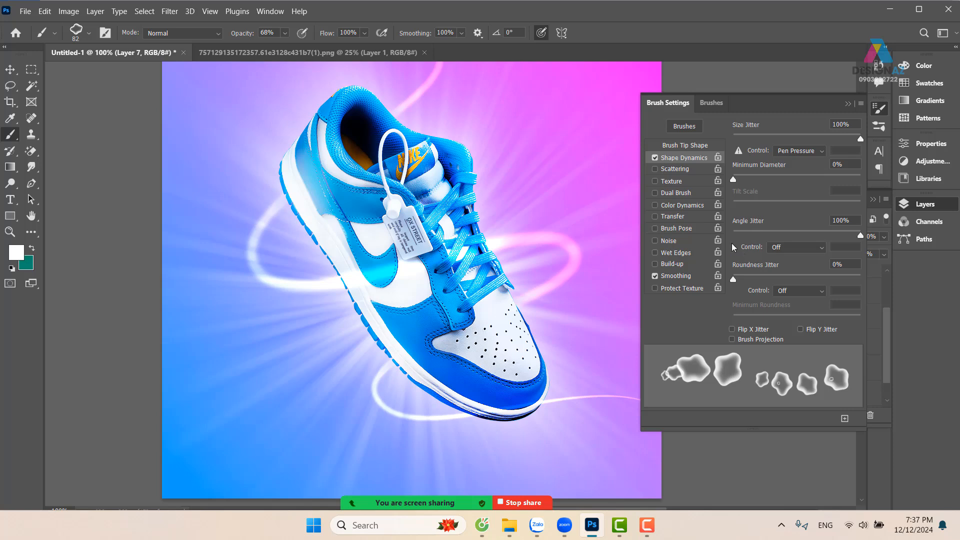
Enable Scattering at 211% and Transfer with 51% opacity jitter for the wavy brush
{"action": "left_click", "coordinate": [698, 169]}
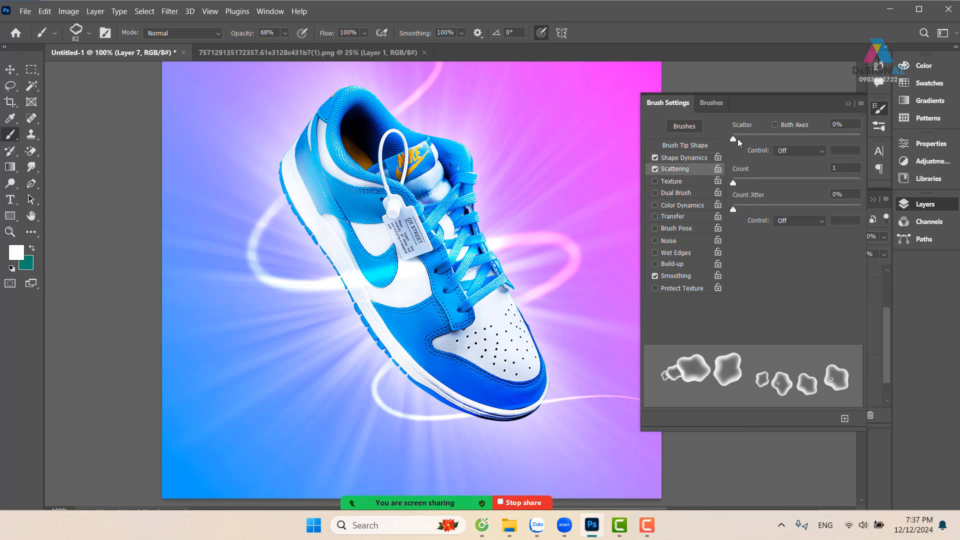
{"action": "left_click_drag", "start_coordinate": [739, 138], "coordinate": [760, 138]}
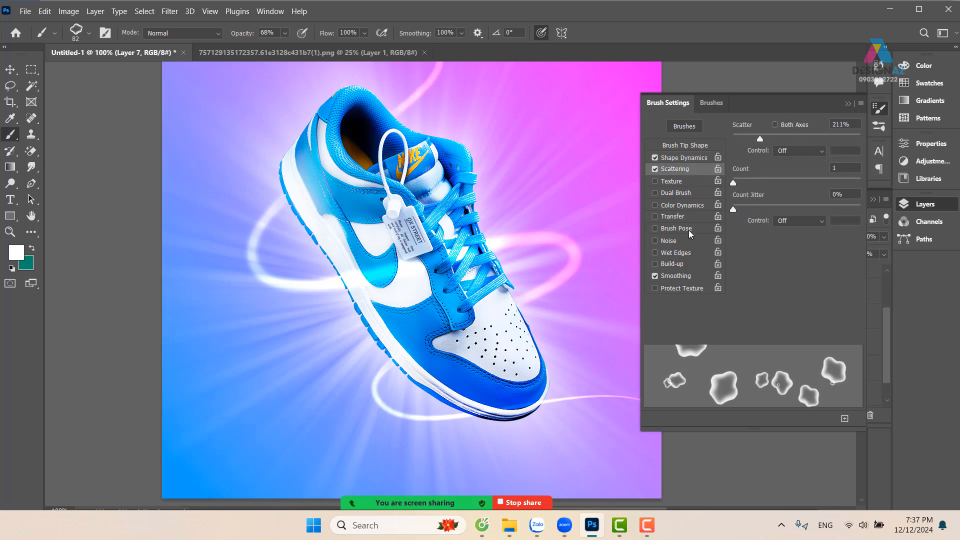
{"action": "left_click", "coordinate": [688, 217]}
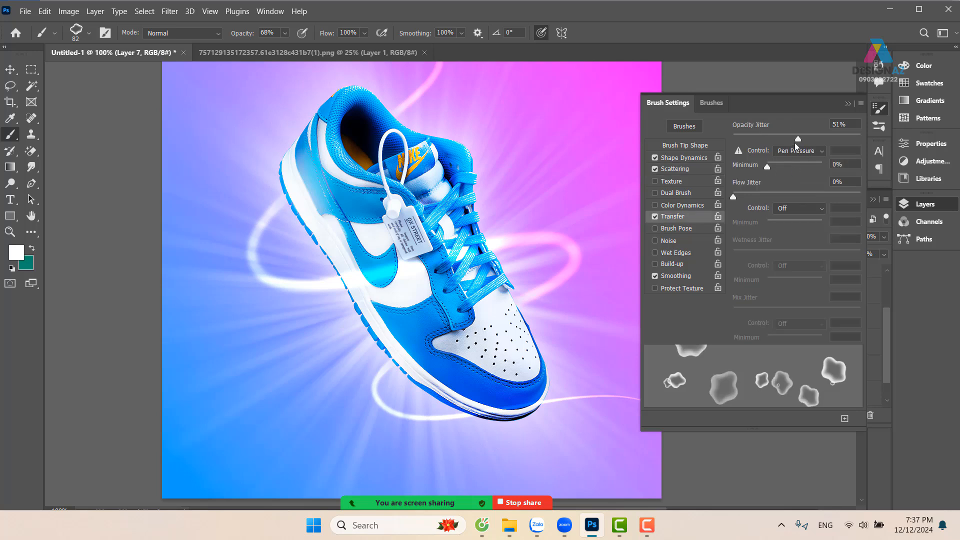
{"action": "left_click", "coordinate": [848, 104]}
Reduce the wavy brush to 53 px and try scattering shapes along the light streak on Layer 7
{"action": "left_click_drag", "start_coordinate": [539, 173], "coordinate": [518, 191]}
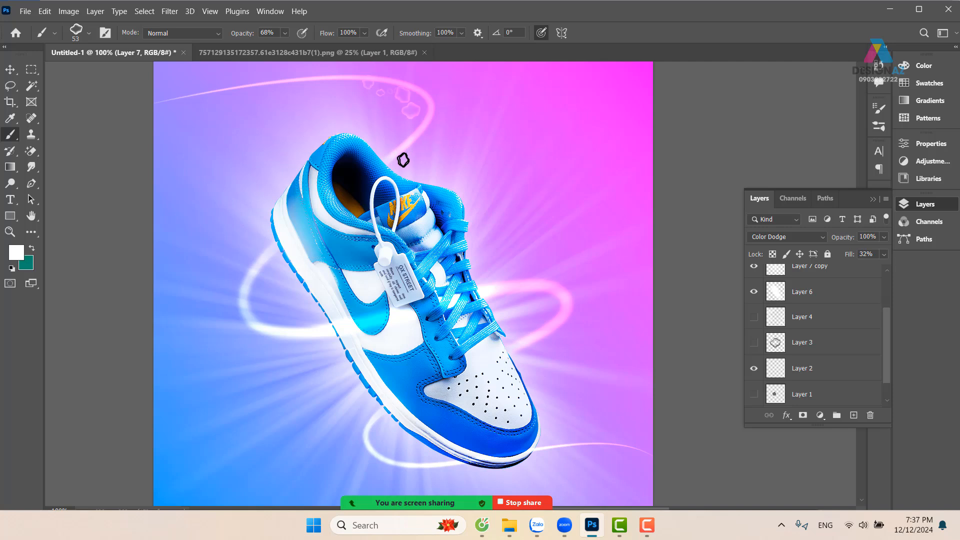
{"action": "mouse_move", "coordinate": [403, 160]}
{"action": "left_mouse_down"}
{"action": "mouse_move", "coordinate": [296, 215]}
{"action": "mouse_move", "coordinate": [240, 260]}
{"action": "mouse_move", "coordinate": [219, 306]}
{"action": "mouse_move", "coordinate": [233, 339]}
{"action": "mouse_move", "coordinate": [337, 364]}
{"action": "mouse_move", "coordinate": [470, 325]}
{"action": "left_mouse_up"}
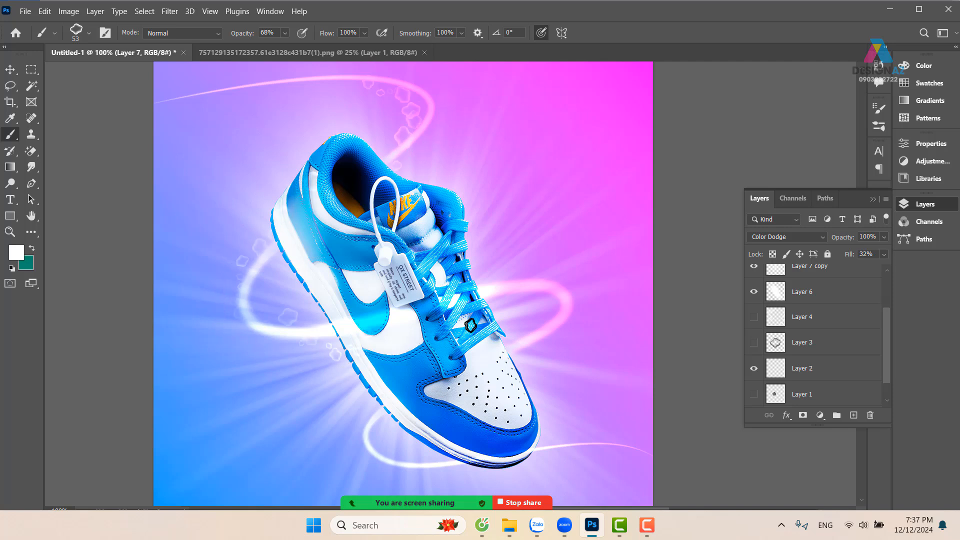
{"action": "key", "text": "ctrl+z"}
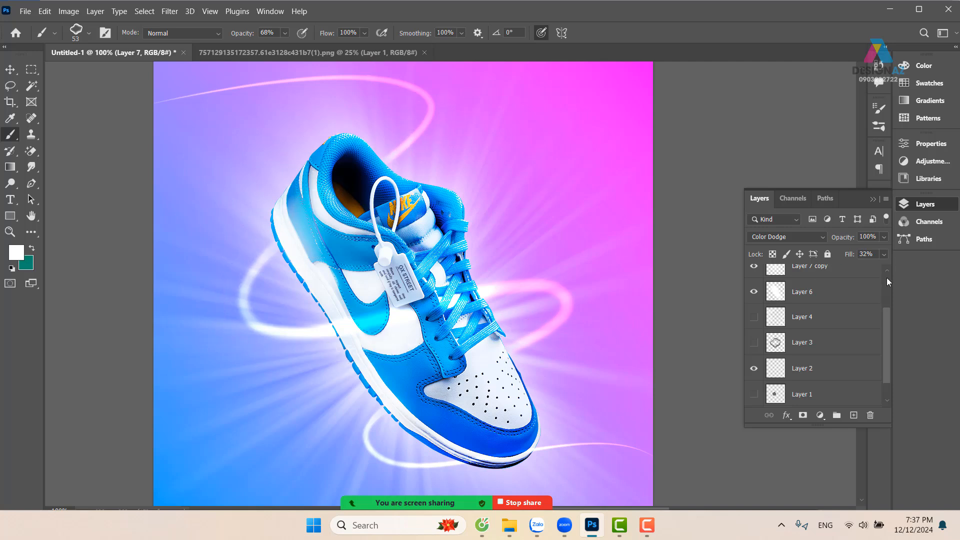
Duplicate the Background layer and set the copy's blend mode to Multiply
{"action": "left_click_drag", "start_coordinate": [888, 332], "coordinate": [887, 265]}
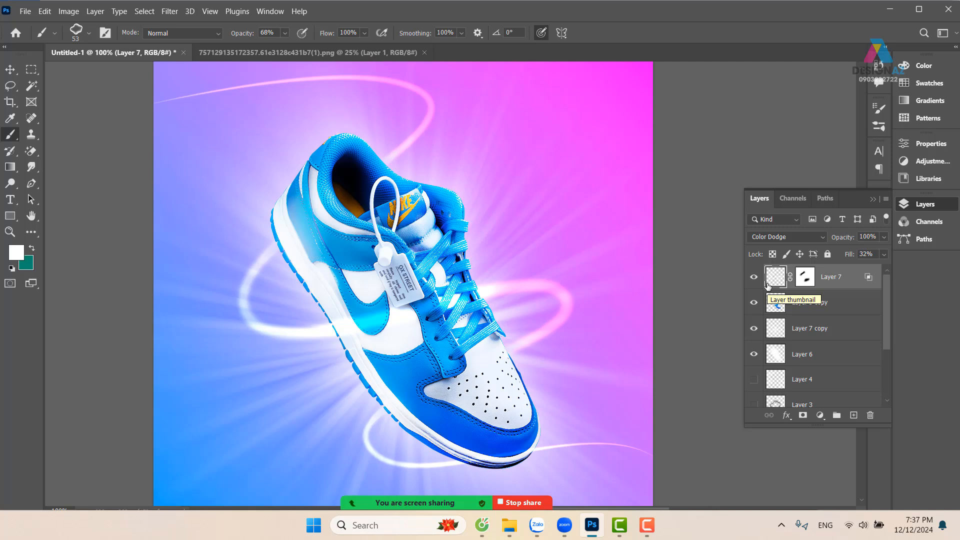
{"action": "key", "text": "ctrl+minus"}
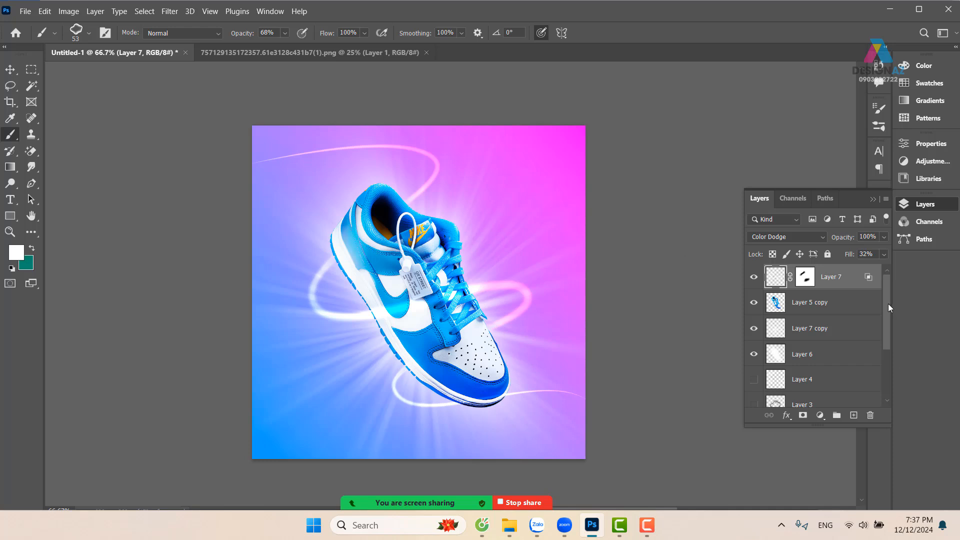
{"action": "left_click_drag", "start_coordinate": [888, 304], "coordinate": [887, 389]}
{"action": "left_click", "coordinate": [825, 397]}
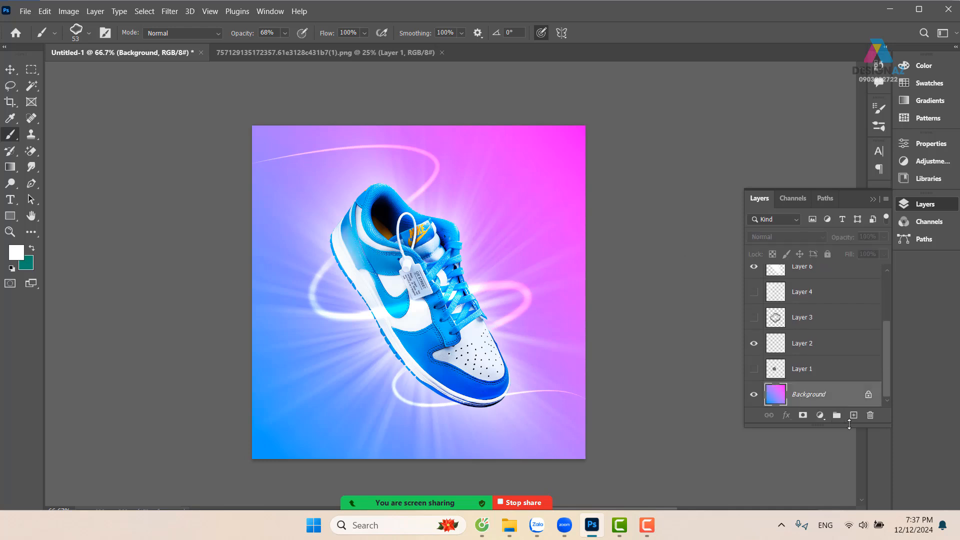
{"action": "key", "text": "ctrl+j"}
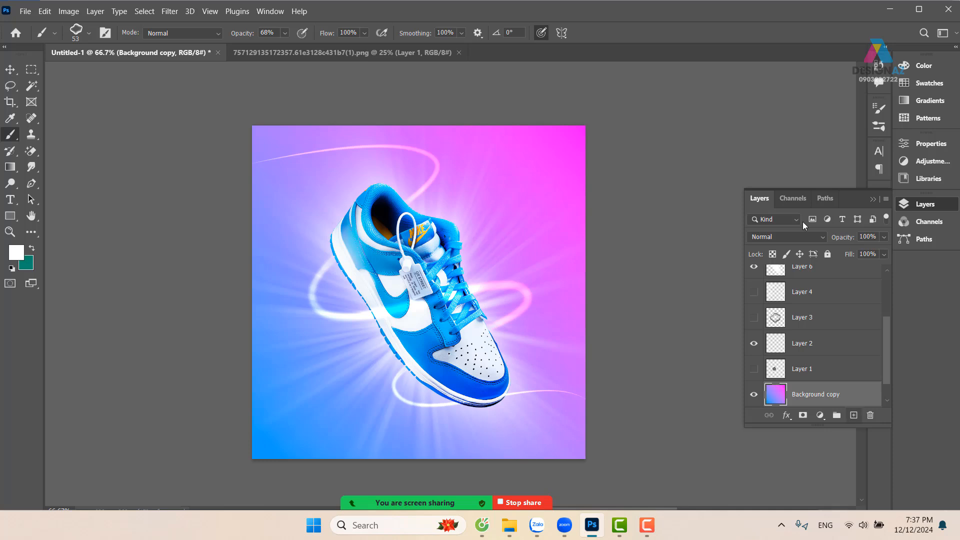
{"action": "left_click", "coordinate": [794, 235]}
{"action": "left_click", "coordinate": [789, 242]}
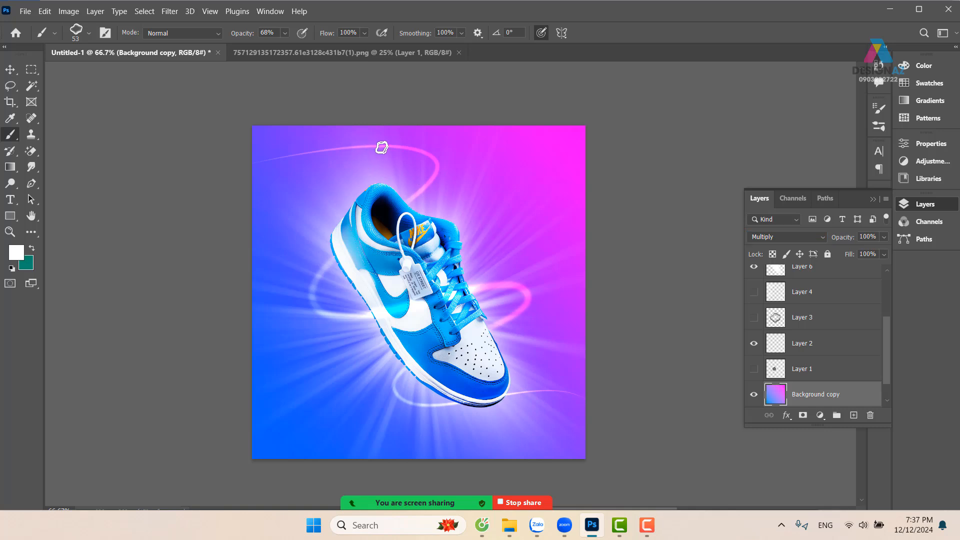
Reselect Layer 7 and raise the wavy brush's opacity to 100%
{"action": "scroll", "coordinate": [887, 324], "scroll_direction": "up", "scroll_amount": 5}
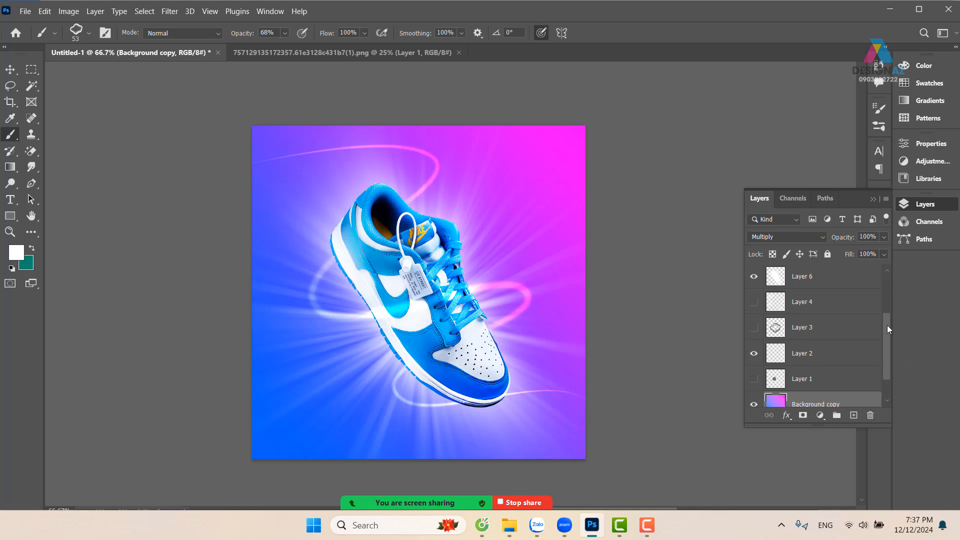
{"action": "left_click", "coordinate": [778, 279]}
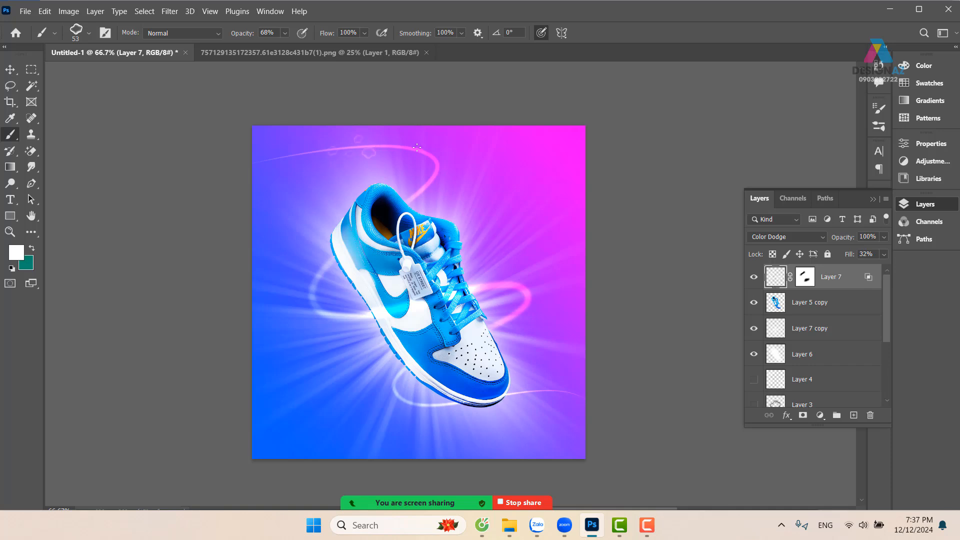
{"action": "left_click", "coordinate": [285, 33]}
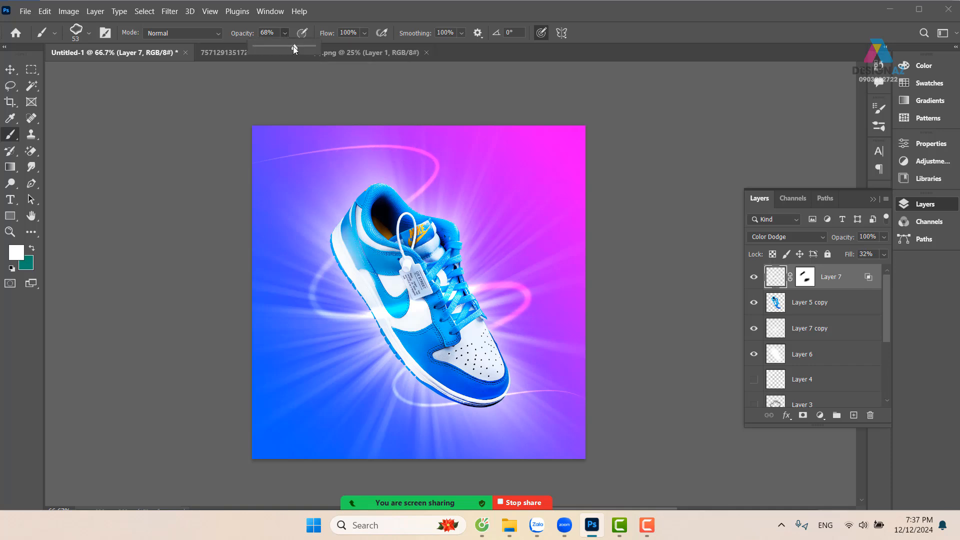
{"action": "left_click_drag", "start_coordinate": [293, 46], "coordinate": [420, 81]}
Try painting full-opacity wavy shapes along the light streak on Layer 7, then undo the strokes
{"action": "left_click_drag", "start_coordinate": [349, 147], "coordinate": [446, 168]}
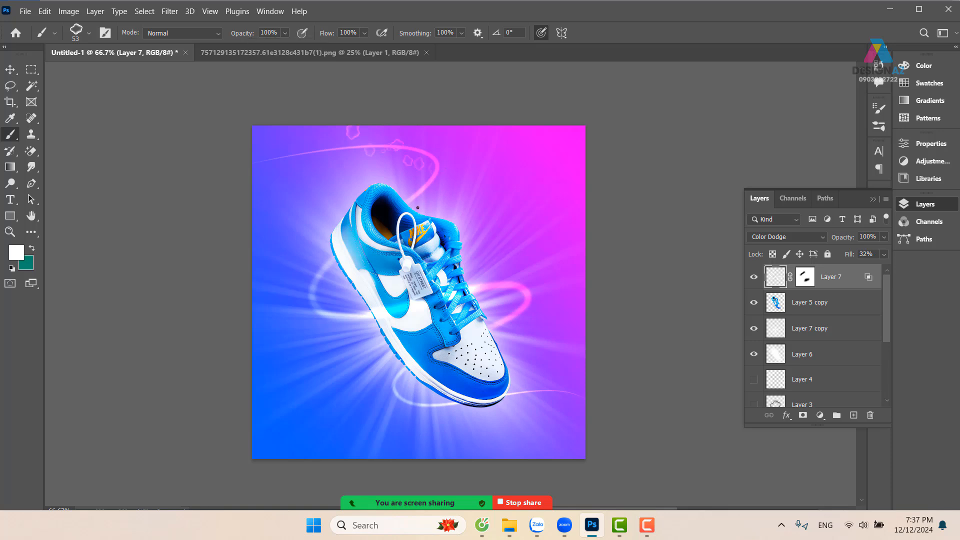
{"action": "left_click_drag", "start_coordinate": [360, 340], "coordinate": [327, 324]}
{"action": "left_click_drag", "start_coordinate": [533, 324], "coordinate": [511, 336]}
{"action": "left_click_drag", "start_coordinate": [385, 412], "coordinate": [550, 412]}
{"action": "key", "text": "ctrl+z"}
{"action": "key", "text": "ctrl+z"}
{"action": "key", "text": "ctrl+z"}
{"action": "key", "text": "ctrl+z"}
Add a new layer above Layer 7 and try scattering wavy shapes around the shoe along the light streak
{"action": "left_click", "coordinate": [853, 415]}
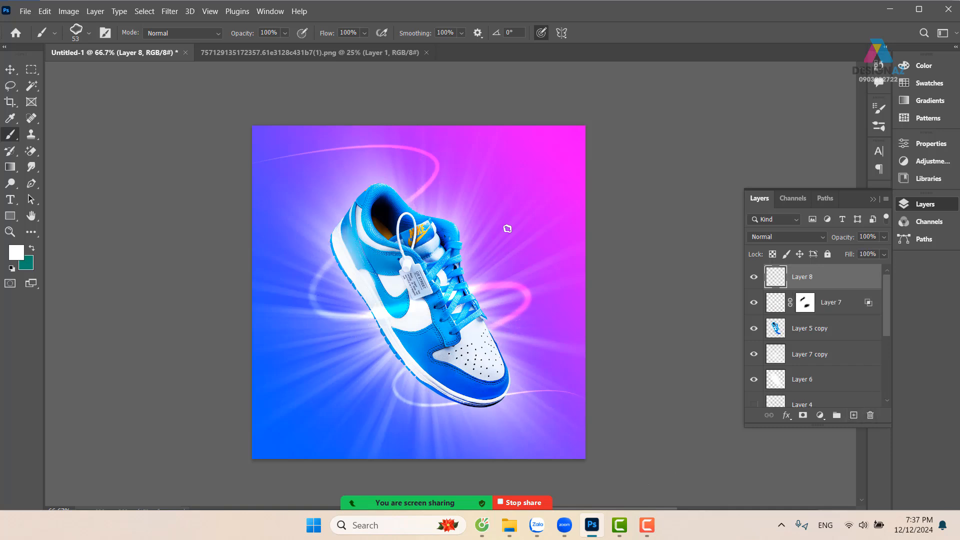
{"action": "mouse_move", "coordinate": [385, 151]}
{"action": "left_mouse_down"}
{"action": "mouse_move", "coordinate": [444, 169]}
{"action": "mouse_move", "coordinate": [357, 234]}
{"action": "mouse_move", "coordinate": [317, 345]}
{"action": "mouse_move", "coordinate": [450, 305]}
{"action": "mouse_move", "coordinate": [505, 322]}
{"action": "mouse_move", "coordinate": [433, 441]}
{"action": "mouse_move", "coordinate": [500, 407]}
{"action": "mouse_move", "coordinate": [575, 422]}
{"action": "left_mouse_up"}
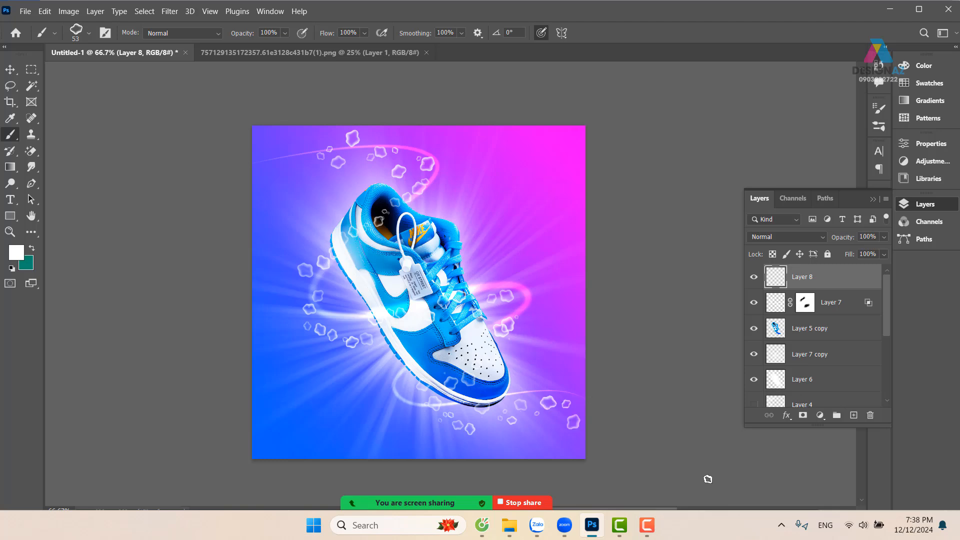
{"action": "key", "text": "ctrl+plus"}
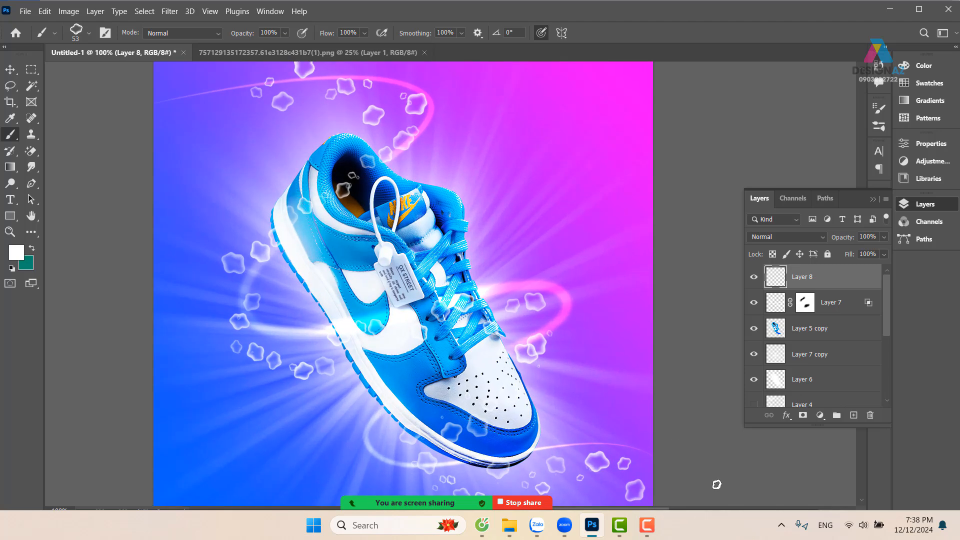
{"action": "key", "text": "ctrl+z"}
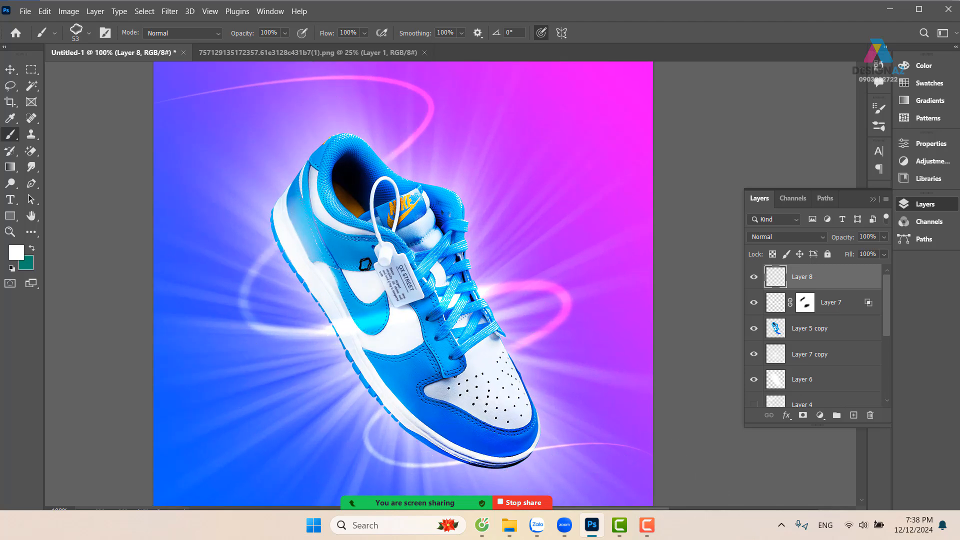
{"action": "left_click", "coordinate": [14, 73]}
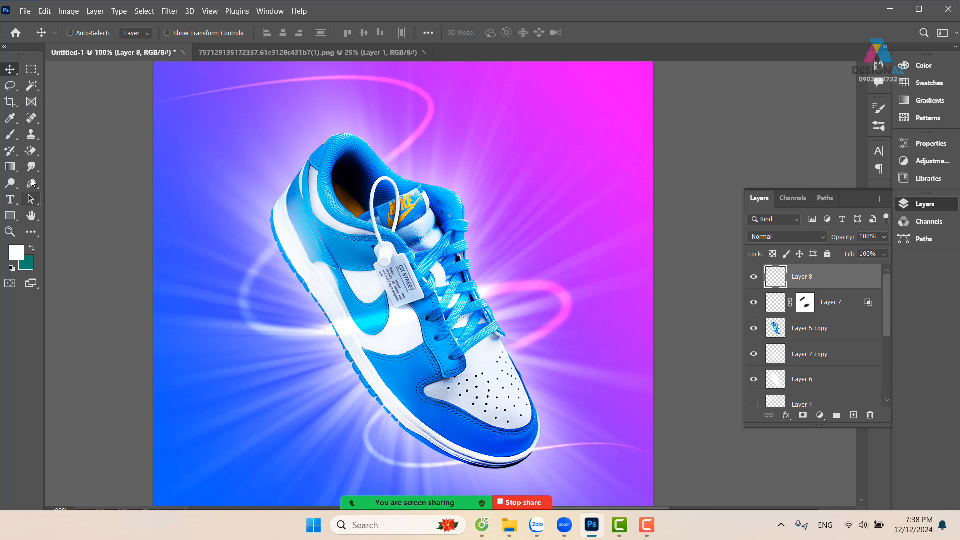
Outline a triangle with the Pen tool in the magenta area beside the shoe's collar and convert the path to a selection
{"action": "key", "text": "p"}
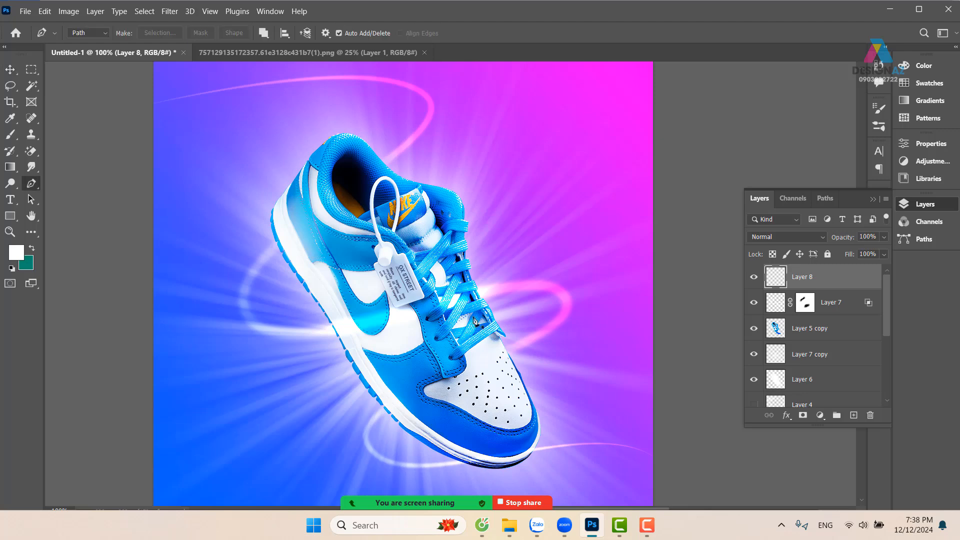
{"action": "key", "text": "ctrl+plus"}
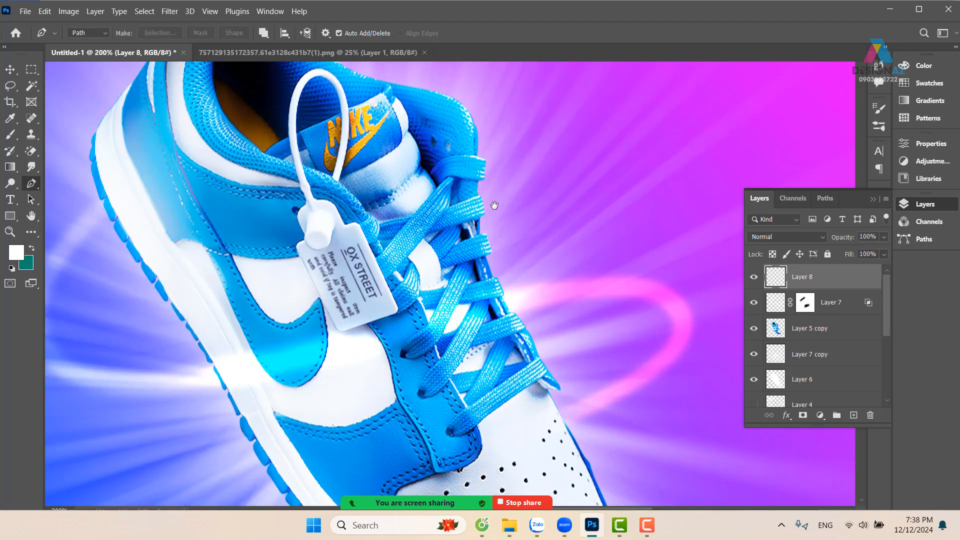
{"action": "left_click_drag", "start_coordinate": [494, 205], "coordinate": [350, 350]}
{"action": "left_click", "coordinate": [337, 268]}
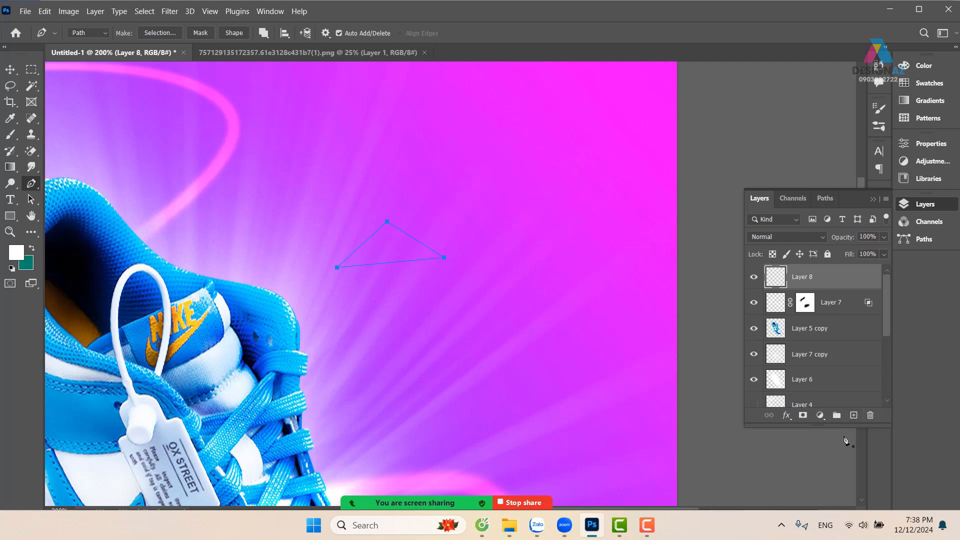
{"action": "key", "text": "ctrl+Return"}
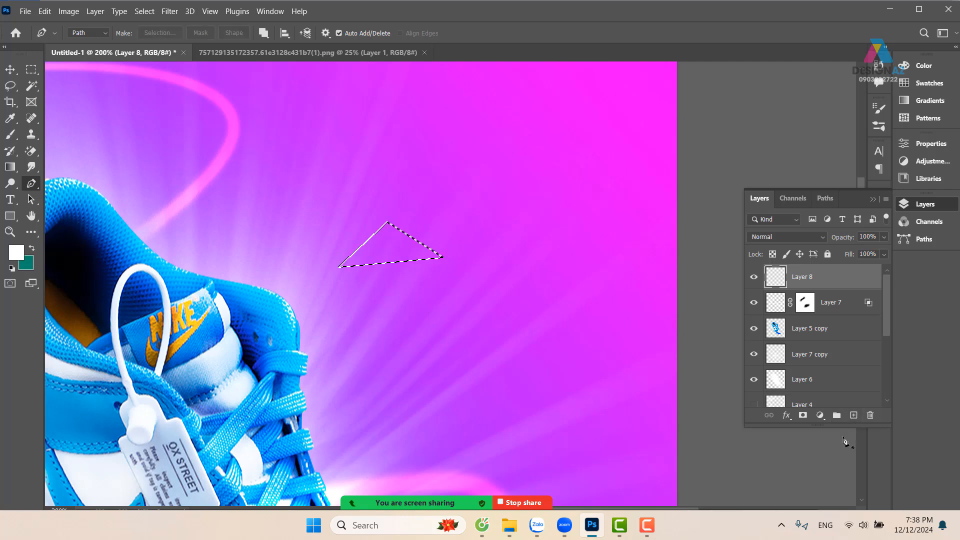
Add a new layer above Layer 8, fill the triangular selection with black (#000000) and deselect
{"action": "left_click", "coordinate": [853, 415]}
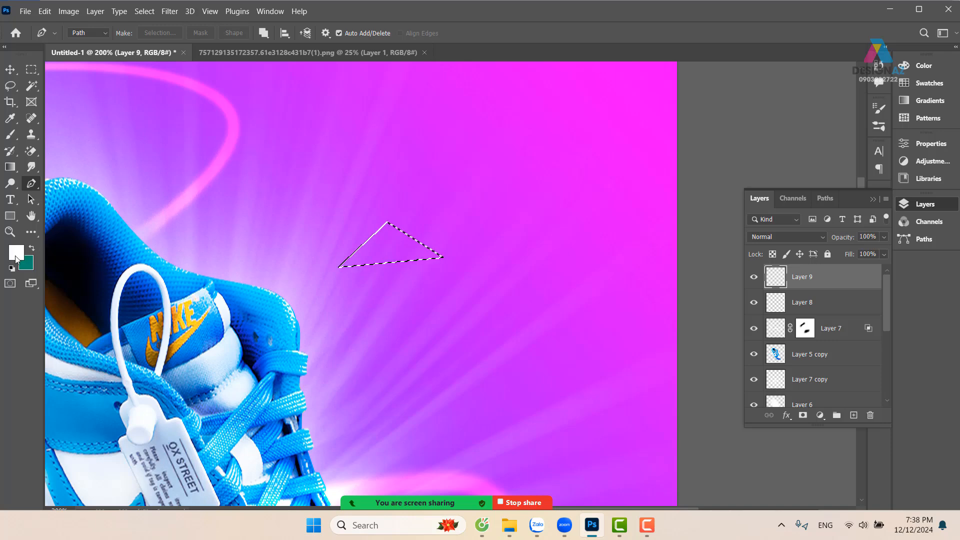
{"action": "left_click", "coordinate": [16, 252]}
{"action": "type", "text": "000000"}
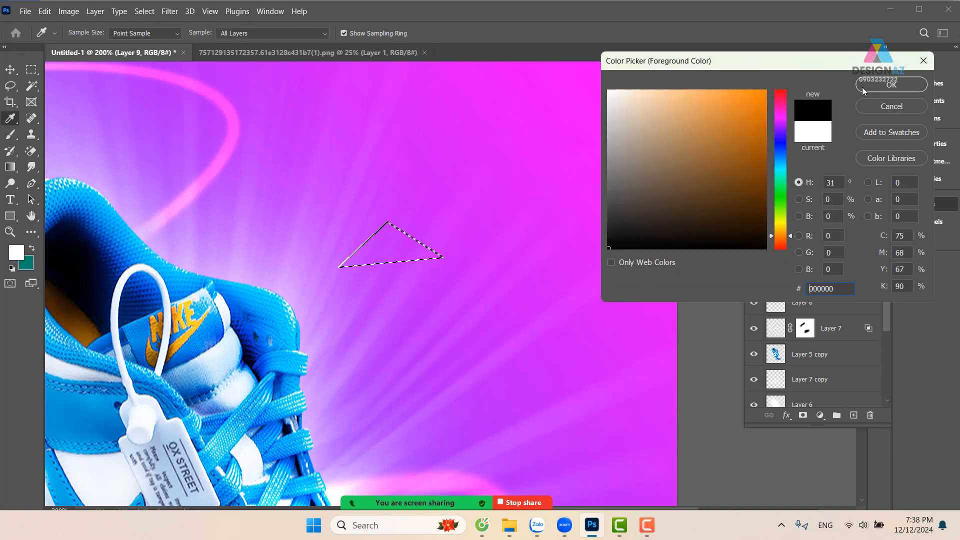
{"action": "left_click", "coordinate": [891, 84]}
{"action": "key", "text": "p"}
{"action": "key", "text": "alt+BackSpace"}
{"action": "key", "text": "ctrl+d"}
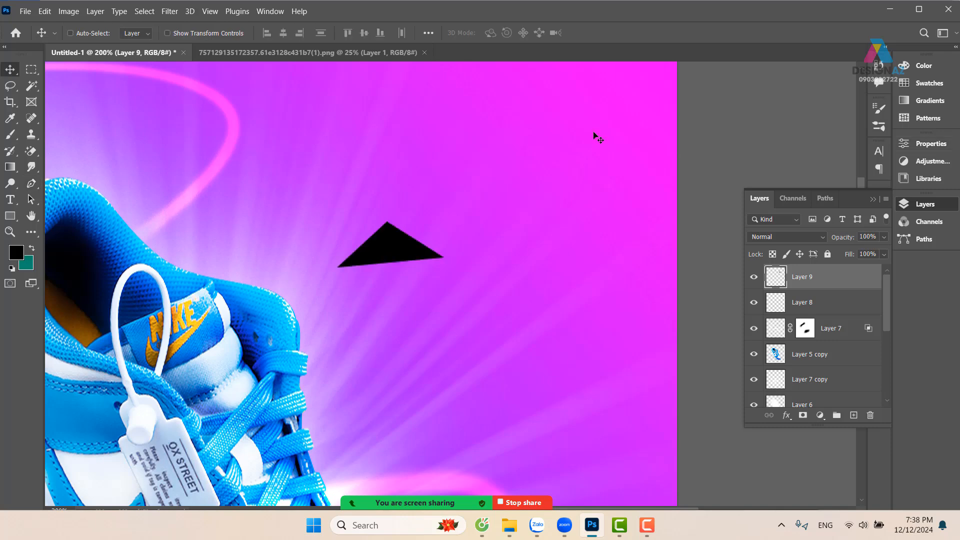
Outline a second triangular face with the Pen tool along the black triangle's upper-left edge and load it as a selection
{"action": "left_click_drag", "start_coordinate": [477, 216], "coordinate": [497, 240]}
{"action": "key", "text": "ctrl+plus"}
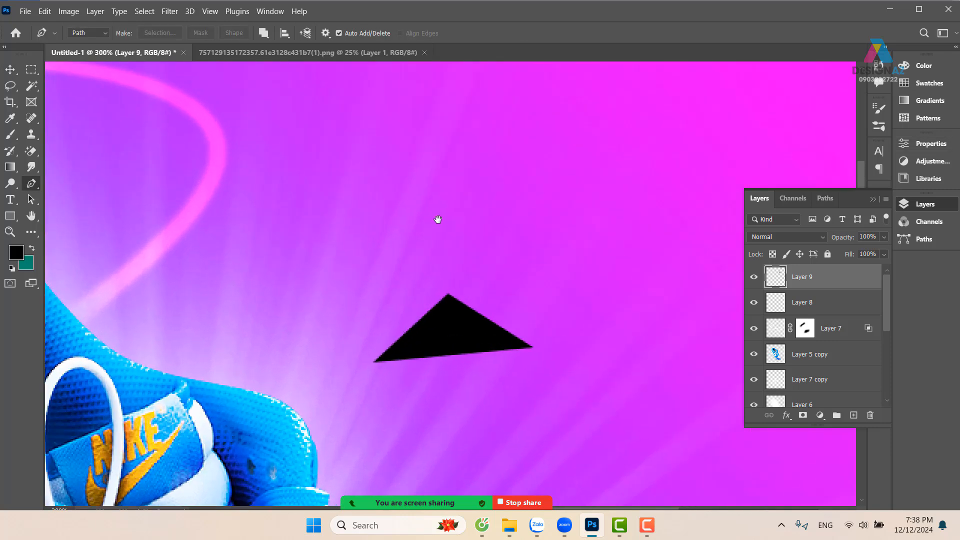
{"action": "left_click", "coordinate": [376, 363]}
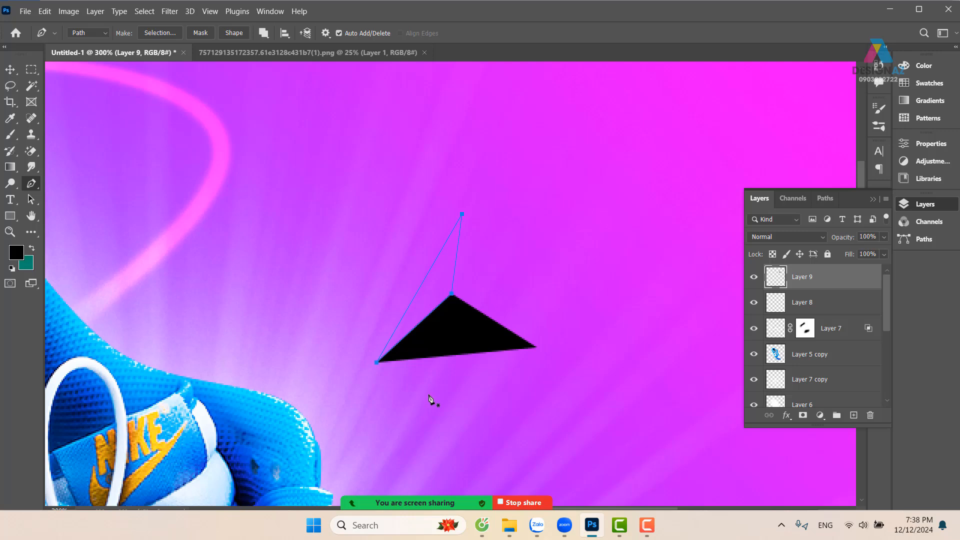
{"action": "key", "text": "ctrl+Return"}
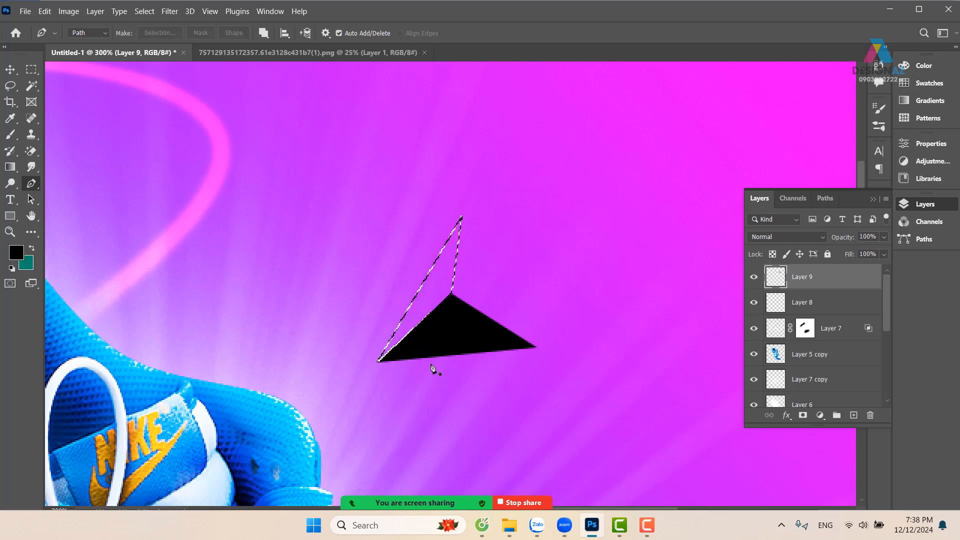
Fill the second triangular face with dark gray #4b4b4b and deselect
{"action": "left_click", "coordinate": [16, 252]}
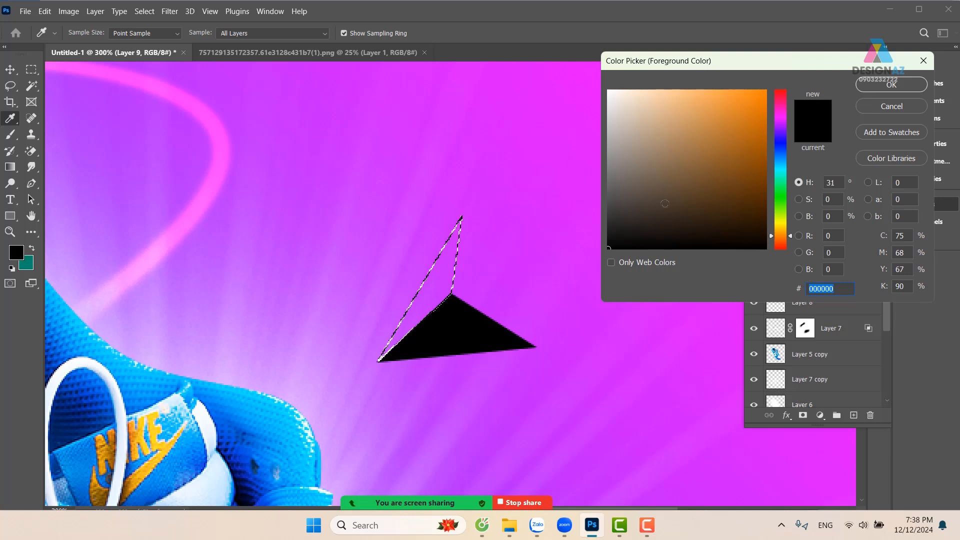
{"action": "left_click", "coordinate": [611, 220]}
{"action": "left_click", "coordinate": [605, 210]}
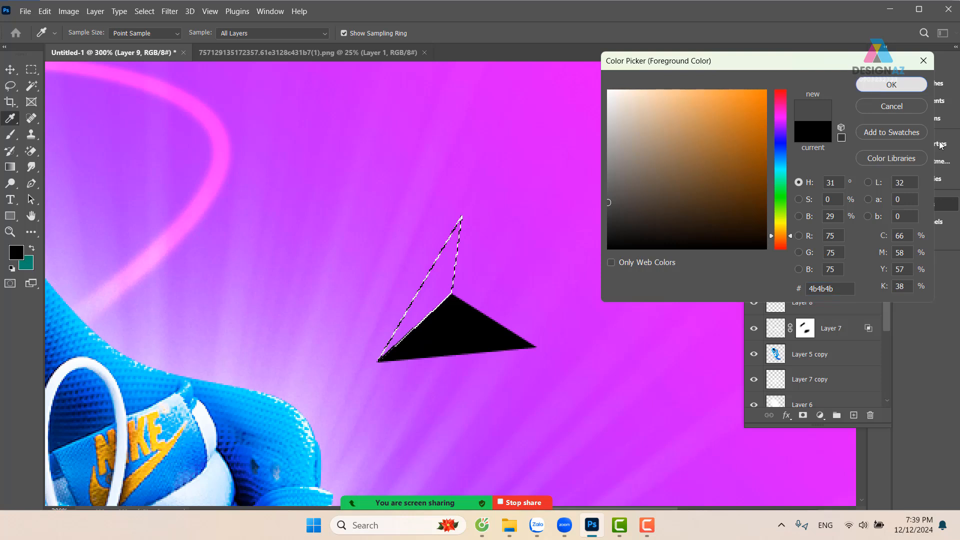
{"action": "left_click", "coordinate": [891, 84]}
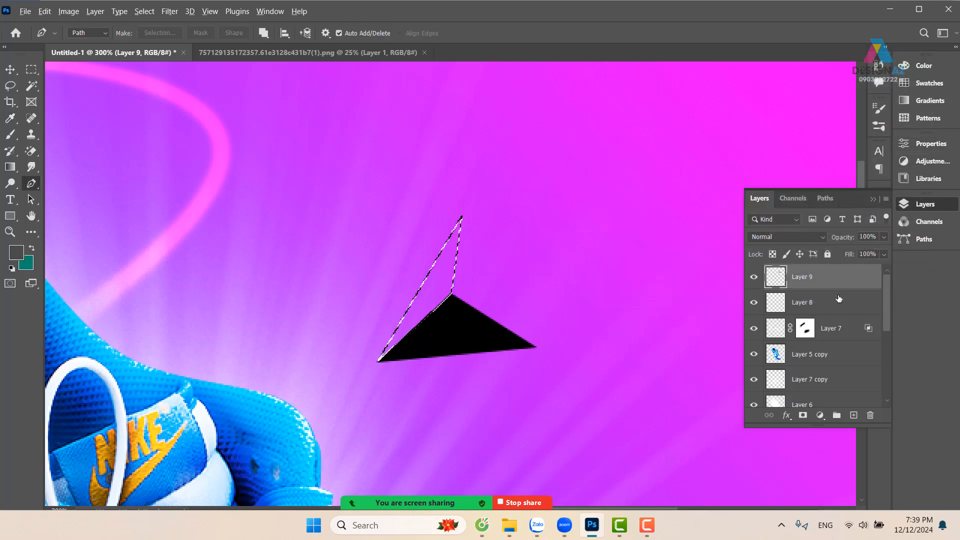
{"action": "key", "text": "alt+BackSpace"}
{"action": "key", "text": "ctrl+d"}
Outline a third triangular face between the dark gray and black faces with the Pen tool and load it as a selection
{"action": "key", "text": "v"}
{"action": "left_click_drag", "start_coordinate": [514, 265], "coordinate": [464, 276]}
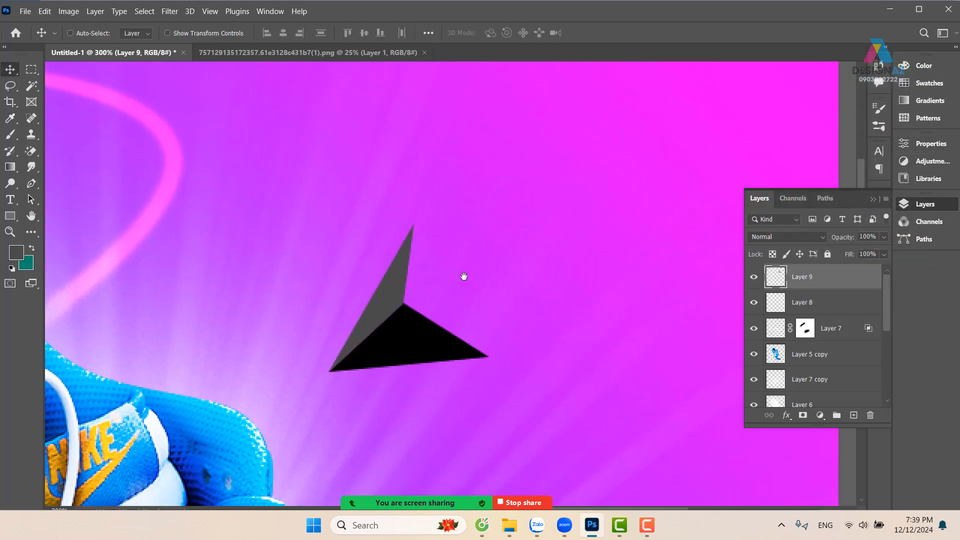
{"action": "key", "text": "p"}
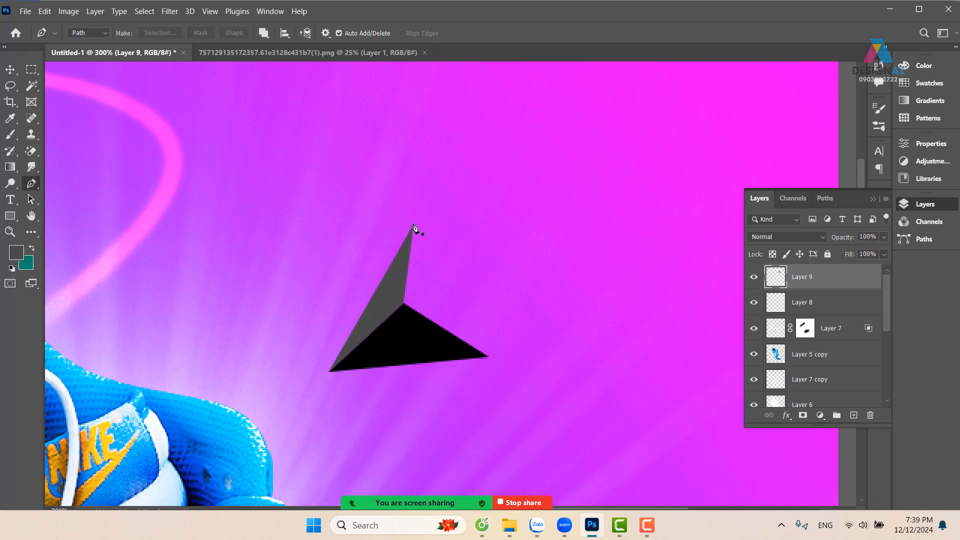
{"action": "left_click", "coordinate": [412, 224]}
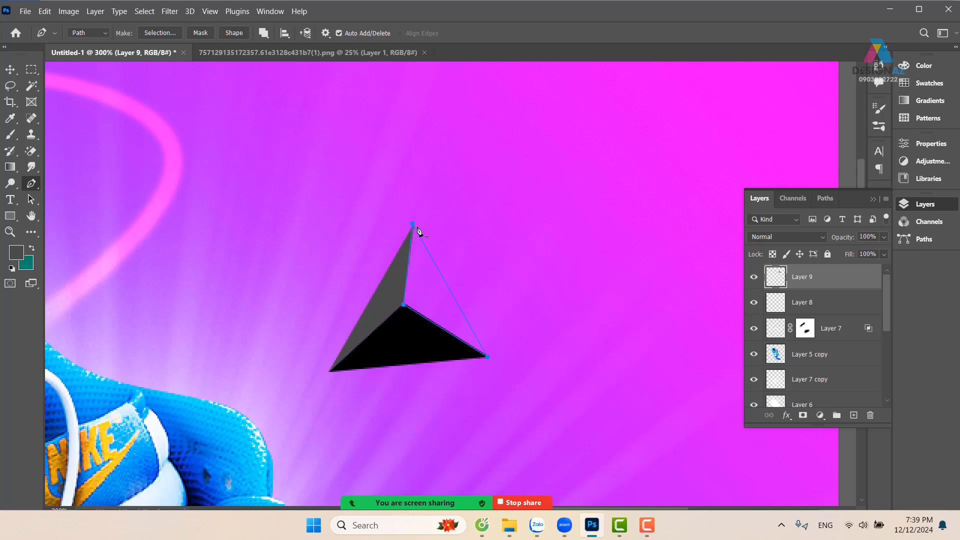
{"action": "key", "text": "ctrl+Return"}
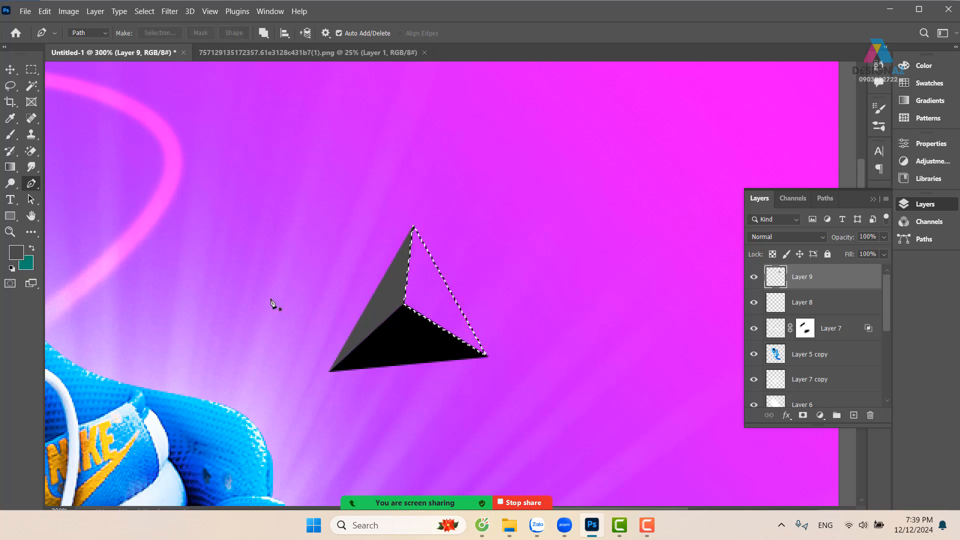
Fill the third triangular face with light gray #9a9a9a and deselect
{"action": "left_click", "coordinate": [18, 261]}
{"action": "type", "text": "9a9a9a"}
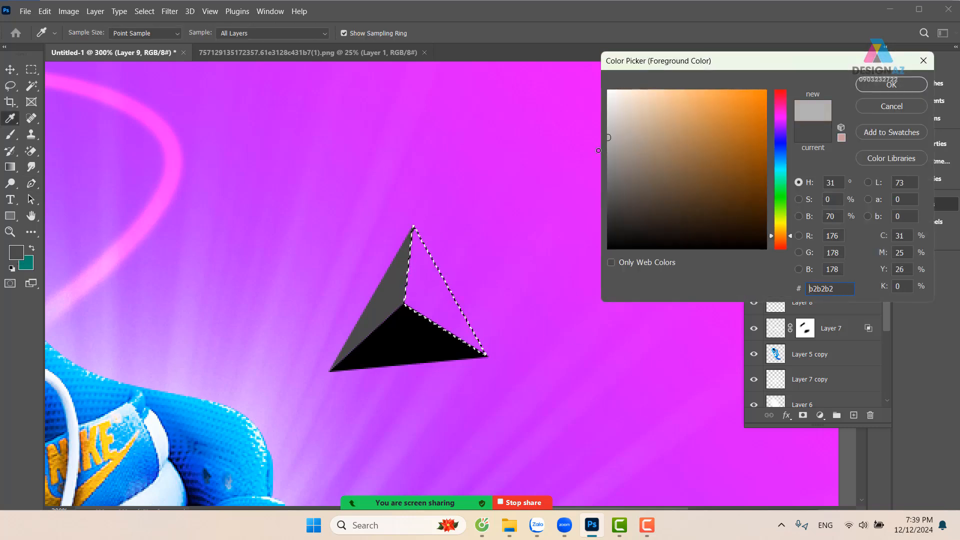
{"action": "left_click", "coordinate": [872, 86]}
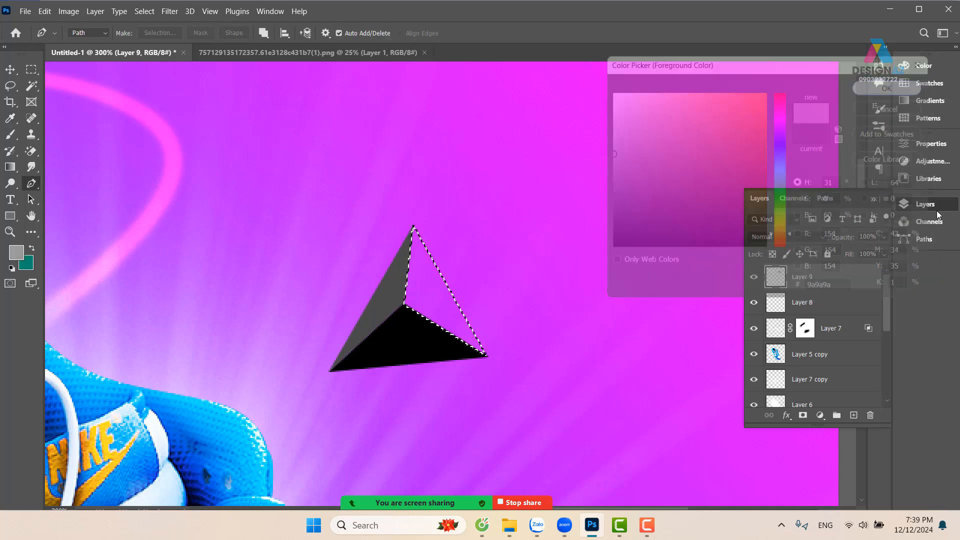
{"action": "key", "text": "alt+BackSpace"}
{"action": "key", "text": "ctrl+d"}
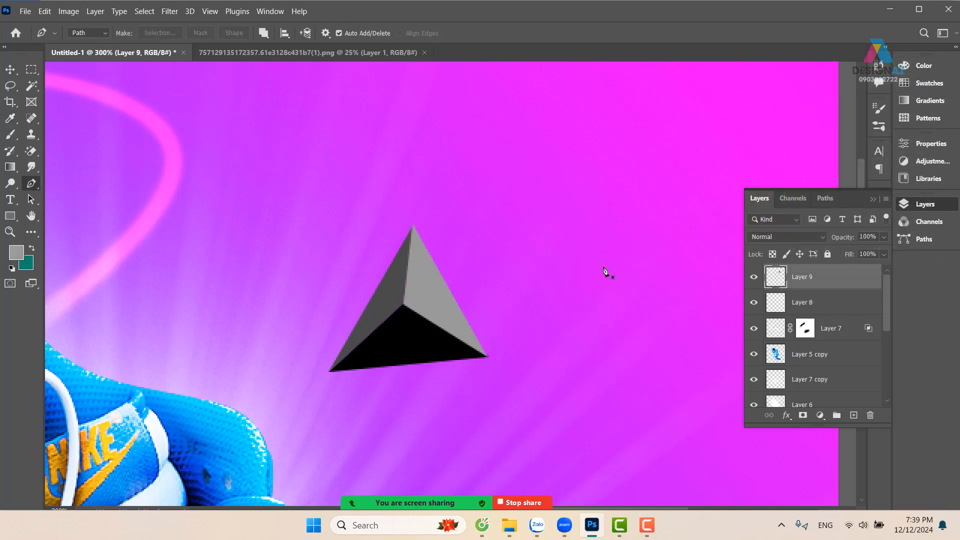
Hide every layer except Layer 9 and select the gray pyramid with a rectangular marquee
{"action": "key", "text": "ctrl+0"}
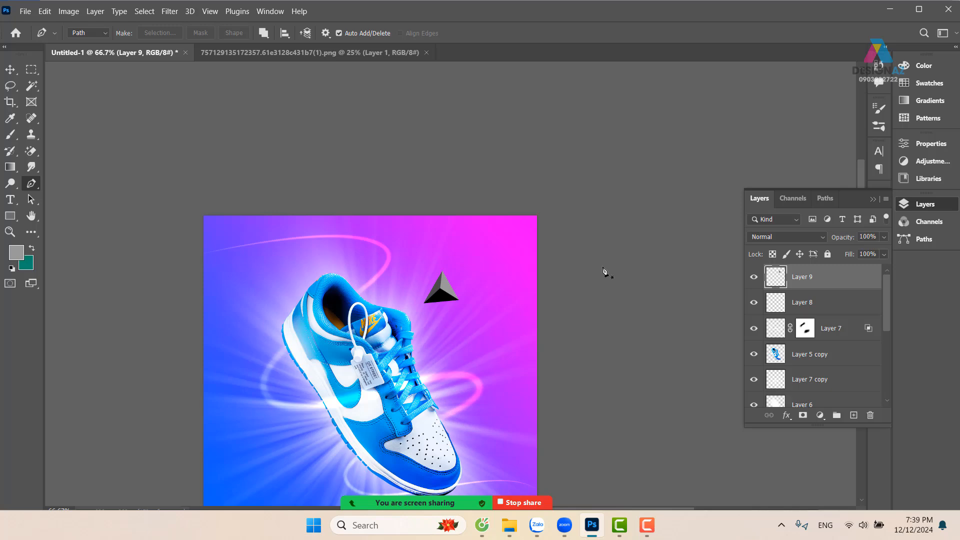
{"action": "key", "text": "ctrl+1"}
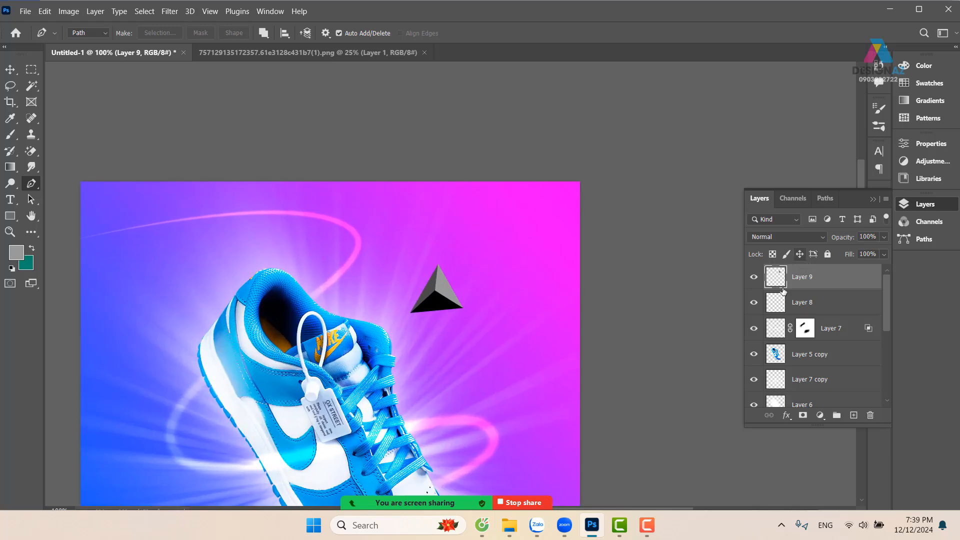
{"action": "left_click", "coordinate": [754, 278], "text": "alt"}
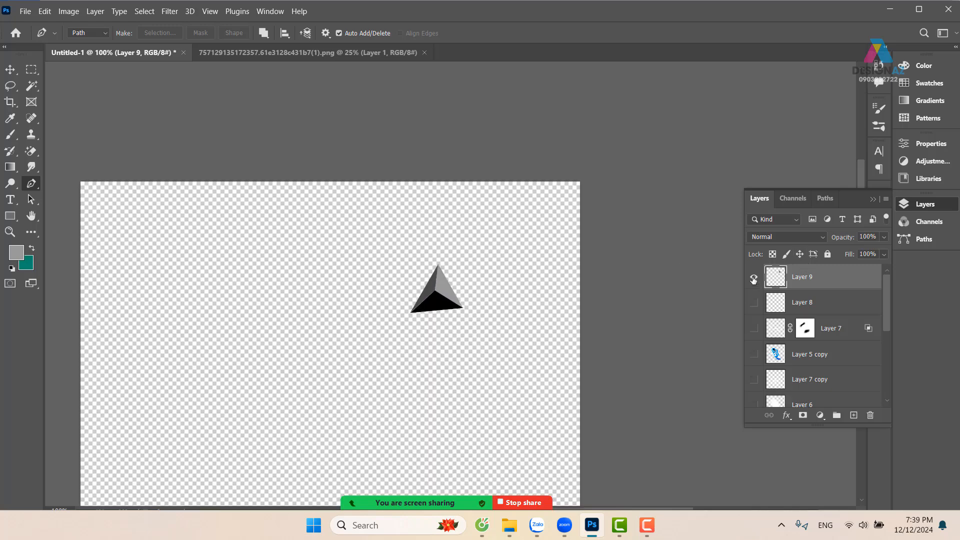
{"action": "left_click_drag", "start_coordinate": [465, 306], "coordinate": [448, 304]}
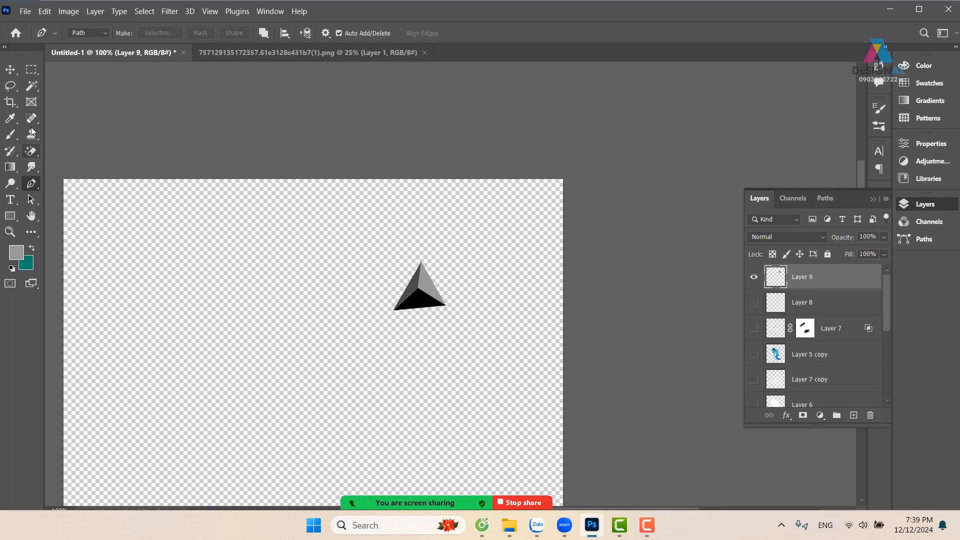
{"action": "left_click", "coordinate": [32, 71]}
{"action": "left_click_drag", "start_coordinate": [377, 240], "coordinate": [459, 336]}
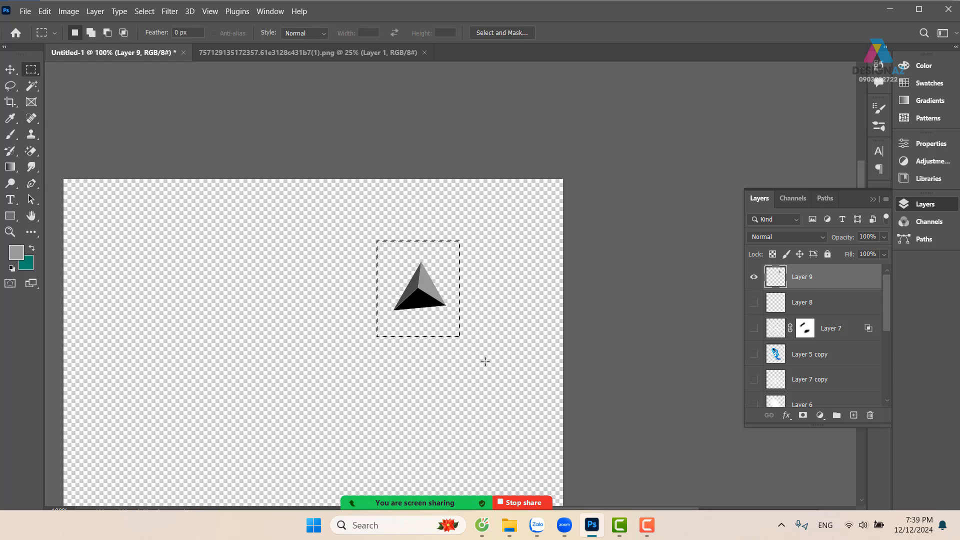
Define the selected pyramid as a brush preset under the suggested name, then deselect
{"action": "left_click", "coordinate": [45, 14]}
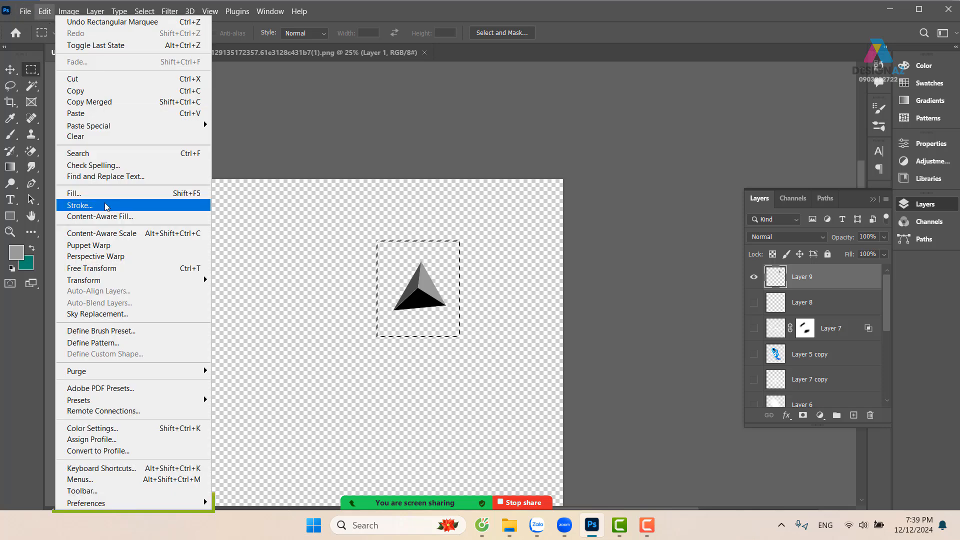
{"action": "left_click", "coordinate": [116, 331]}
{"action": "left_click", "coordinate": [619, 162]}
{"action": "key", "text": "v"}
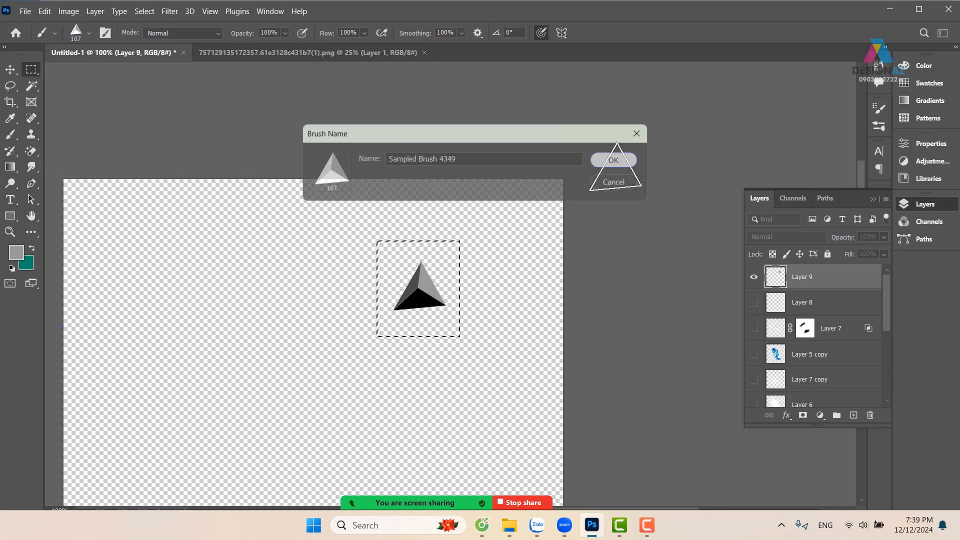
{"action": "key", "text": "ctrl+d"}
{"action": "key", "text": "b"}
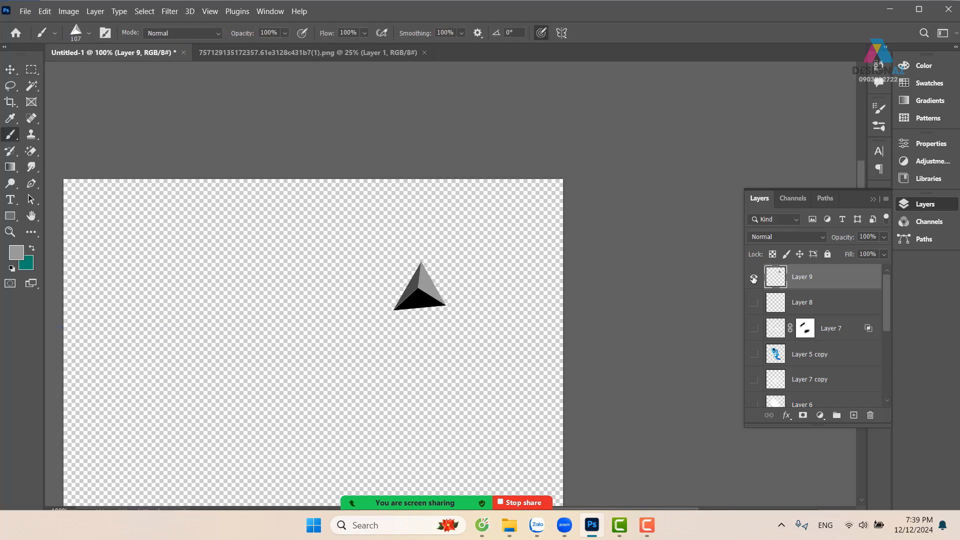
Show all the previously visible layers again and delete the pyramid's Layer 9
{"action": "left_click", "coordinate": [754, 278], "text": "alt"}
{"action": "left_click_drag", "start_coordinate": [475, 338], "coordinate": [574, 236]}
{"action": "key", "text": "v"}
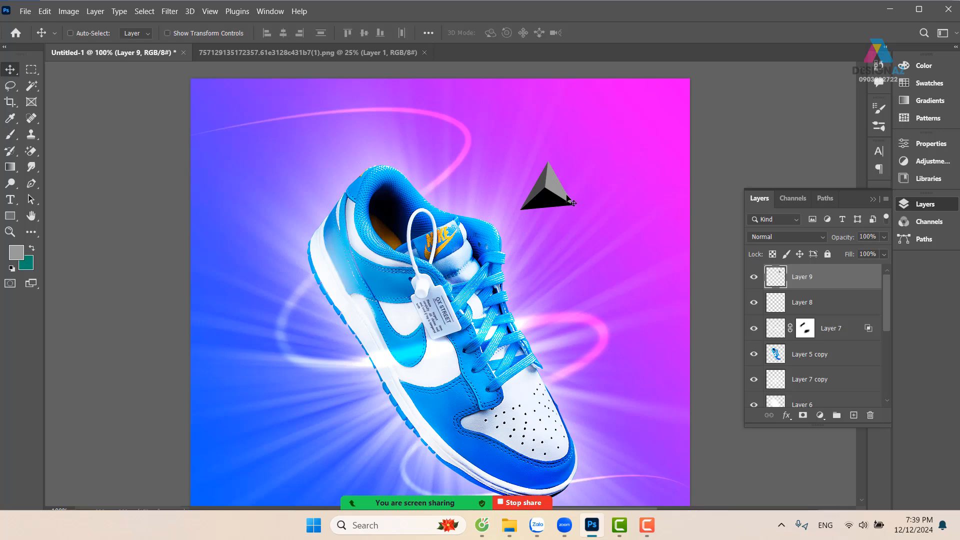
{"action": "right_click", "coordinate": [562, 190]}
{"action": "left_click", "coordinate": [570, 195]}
{"action": "right_click", "coordinate": [551, 190]}
{"action": "left_click", "coordinate": [561, 195]}
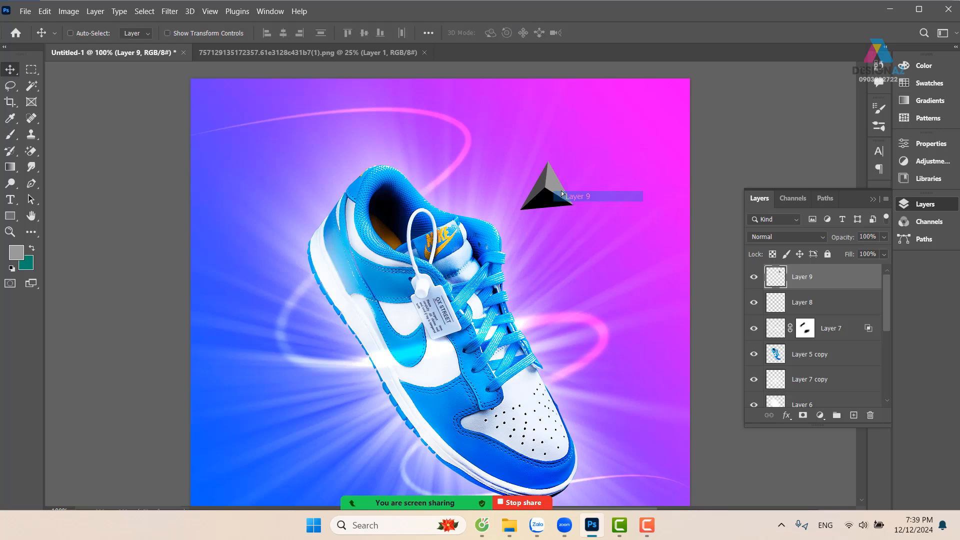
{"action": "key", "text": "Delete"}
Pick the glowing light streak's layer on the canvas and delete it
{"action": "mouse_move", "coordinate": [514, 247]}
{"action": "left_mouse_down"}
{"action": "mouse_move", "coordinate": [513, 145]}
{"action": "mouse_move", "coordinate": [501, 248]}
{"action": "left_mouse_up"}
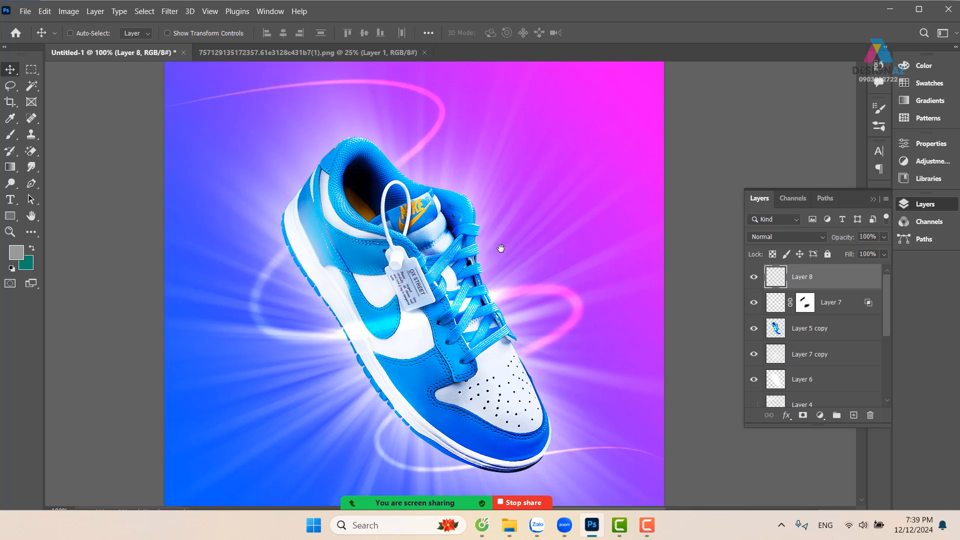
{"action": "right_click", "coordinate": [574, 303]}
{"action": "left_click", "coordinate": [580, 302]}
{"action": "left_click_drag", "start_coordinate": [580, 302], "coordinate": [583, 252]}
{"action": "key", "text": "Delete"}
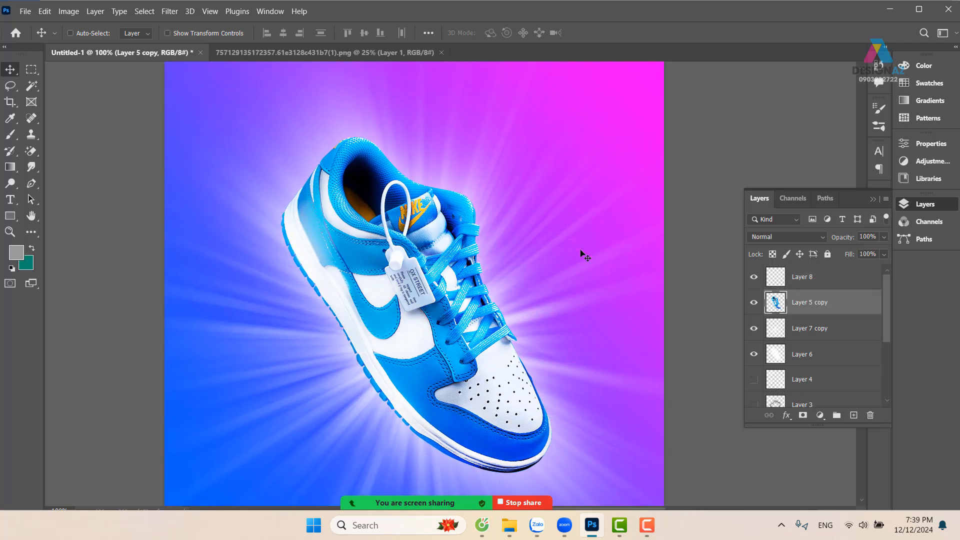
Add a new empty layer above Layer 8 with the Brush tool active
{"action": "left_click_drag", "start_coordinate": [554, 284], "coordinate": [550, 246]}
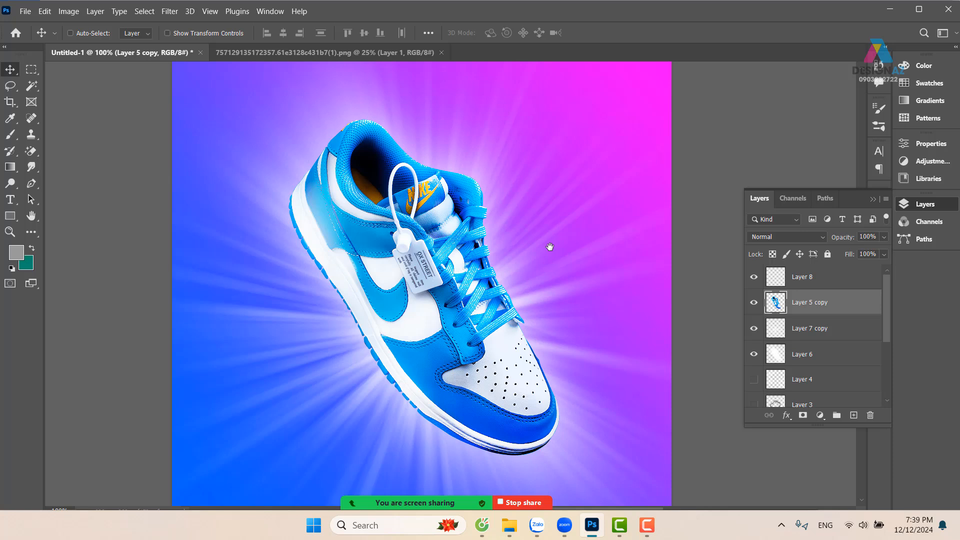
{"action": "key", "text": "b"}
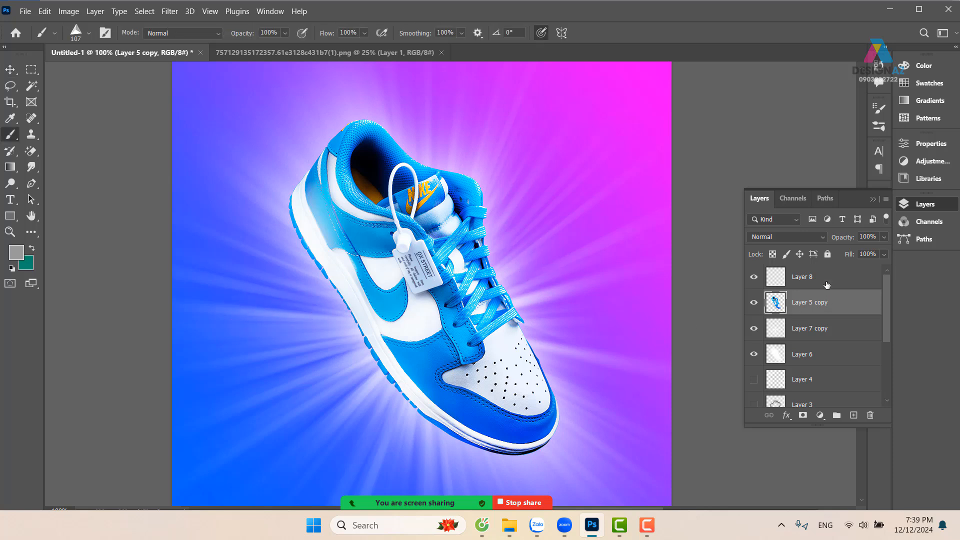
{"action": "left_click", "coordinate": [824, 280]}
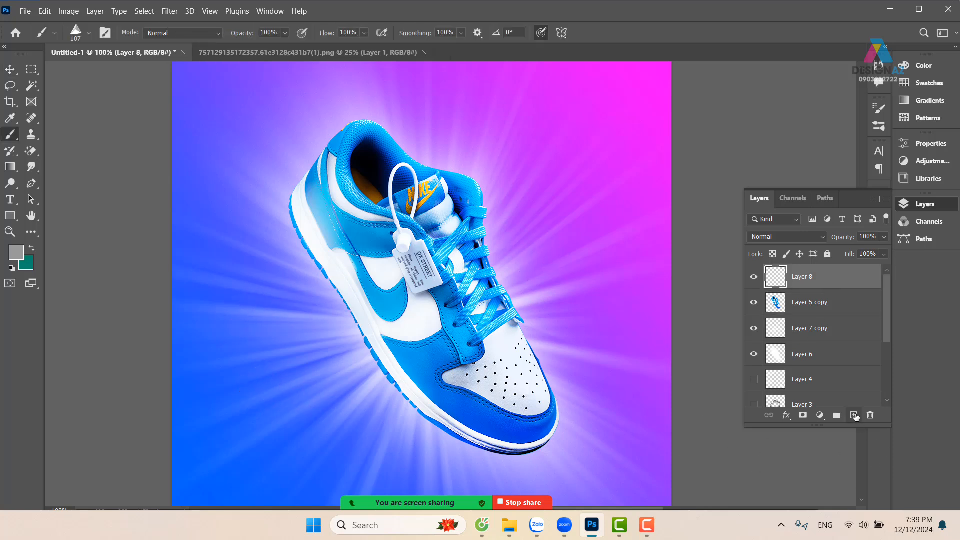
{"action": "left_click", "coordinate": [854, 416]}
Set the foreground color to white (ffffff) for the pyramid brush, and undo one test stamp beside the shoe
{"action": "left_click", "coordinate": [16, 252]}
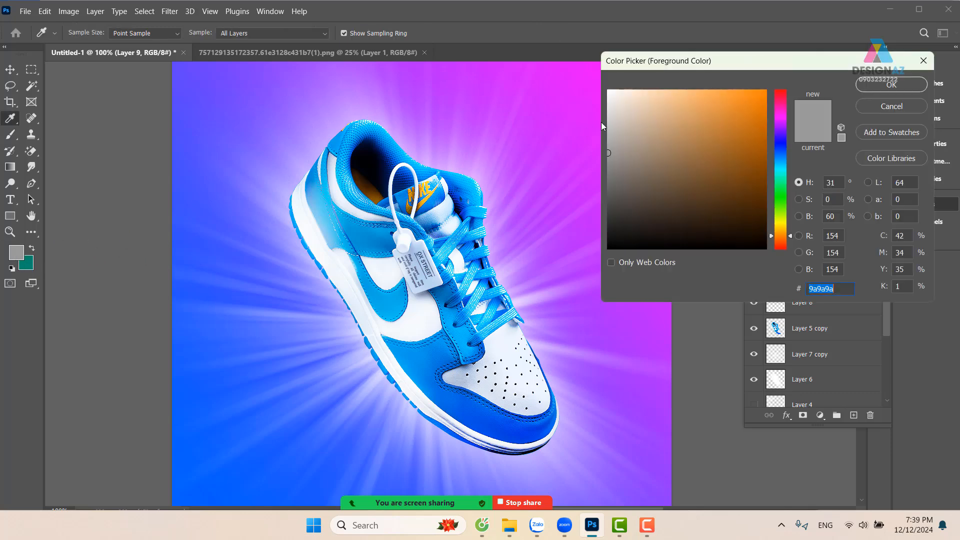
{"action": "type", "text": "ffffff"}
{"action": "key", "text": "Return"}
{"action": "key", "text": "b"}
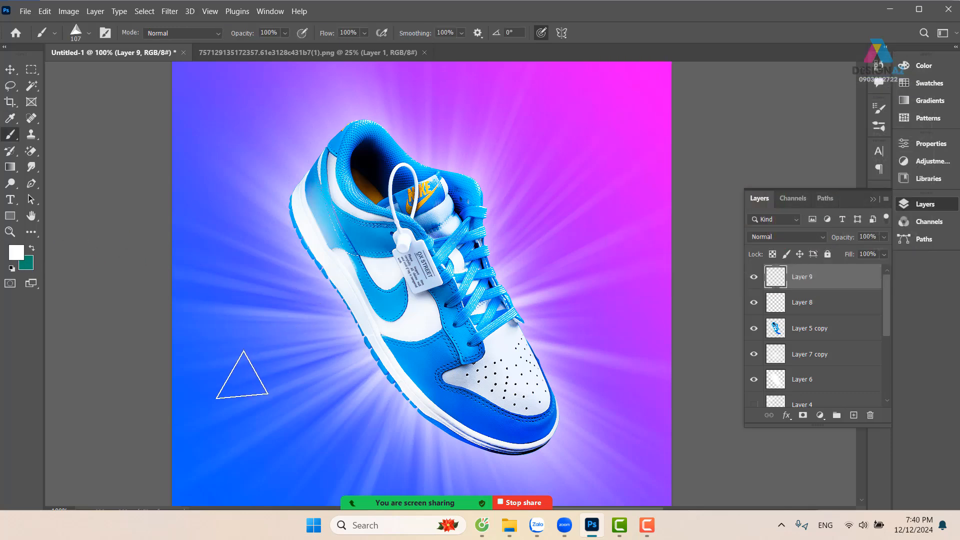
{"action": "left_click", "coordinate": [242, 375]}
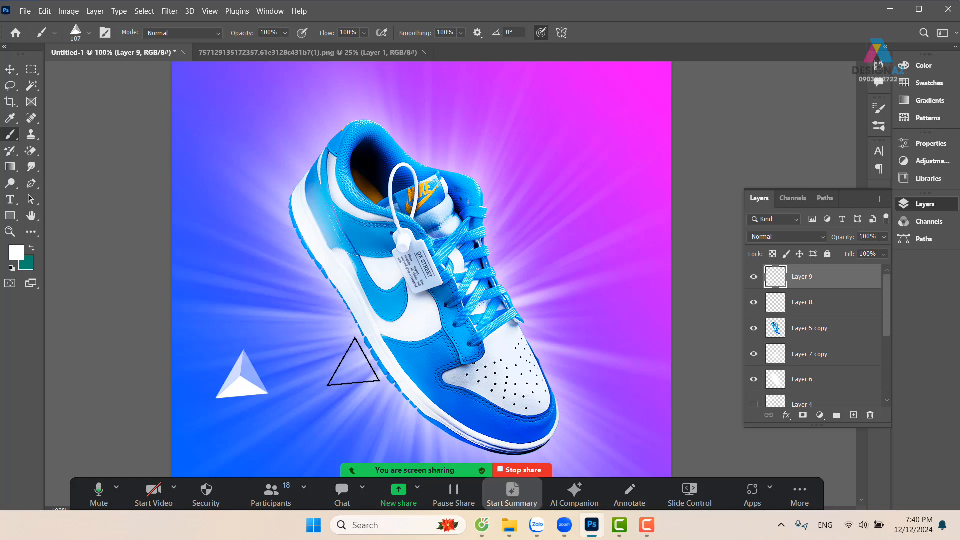
{"action": "key", "text": "ctrl+z"}
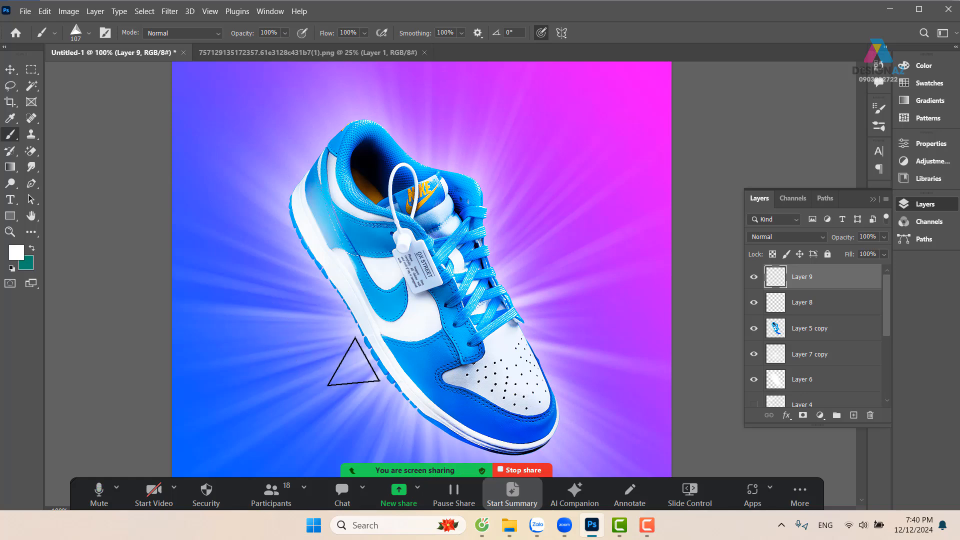
Configure the pyramid brush with 97% tip spacing, 100% size jitter and 82% angle jitter
{"action": "key", "text": "F5"}
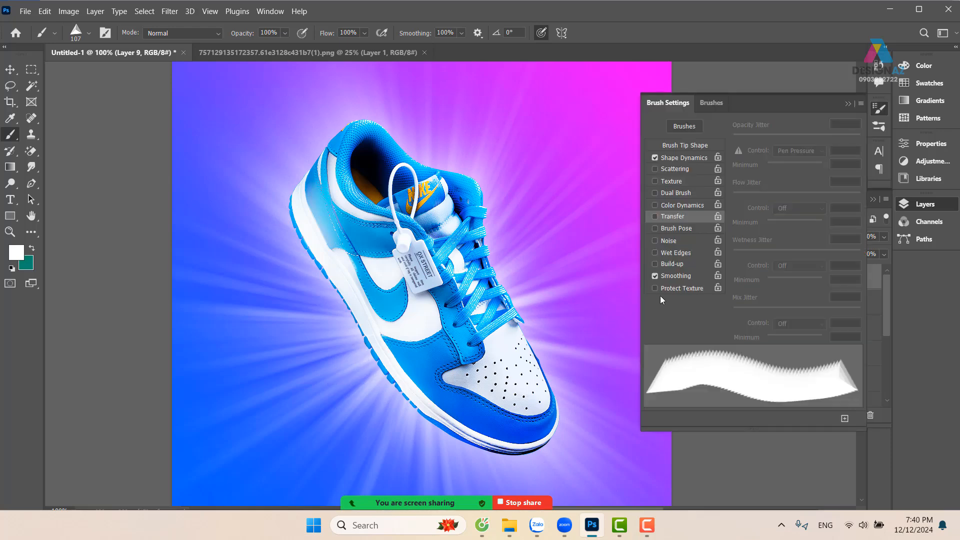
{"action": "left_click", "coordinate": [703, 145]}
{"action": "left_click_drag", "start_coordinate": [738, 318], "coordinate": [795, 319]}
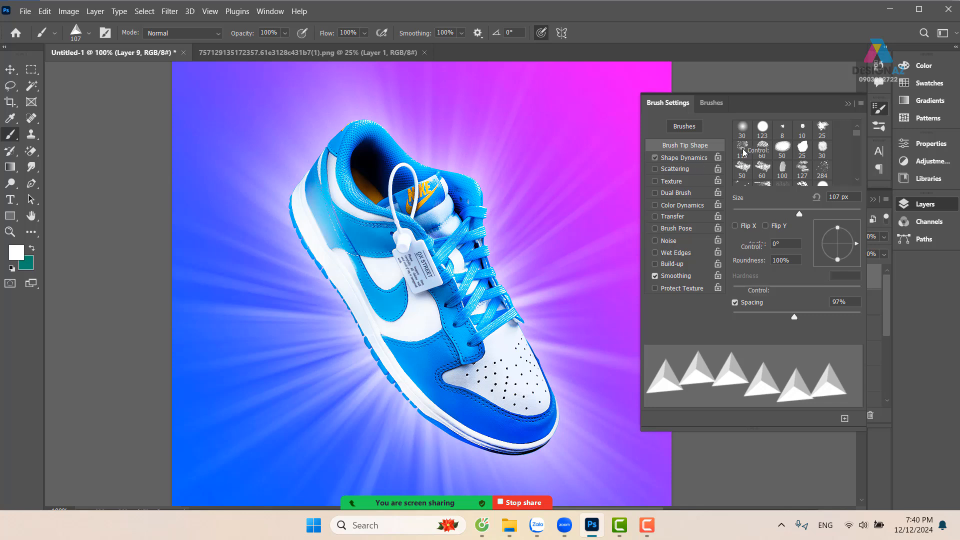
{"action": "left_click", "coordinate": [700, 158]}
{"action": "left_click_drag", "start_coordinate": [736, 139], "coordinate": [867, 146]}
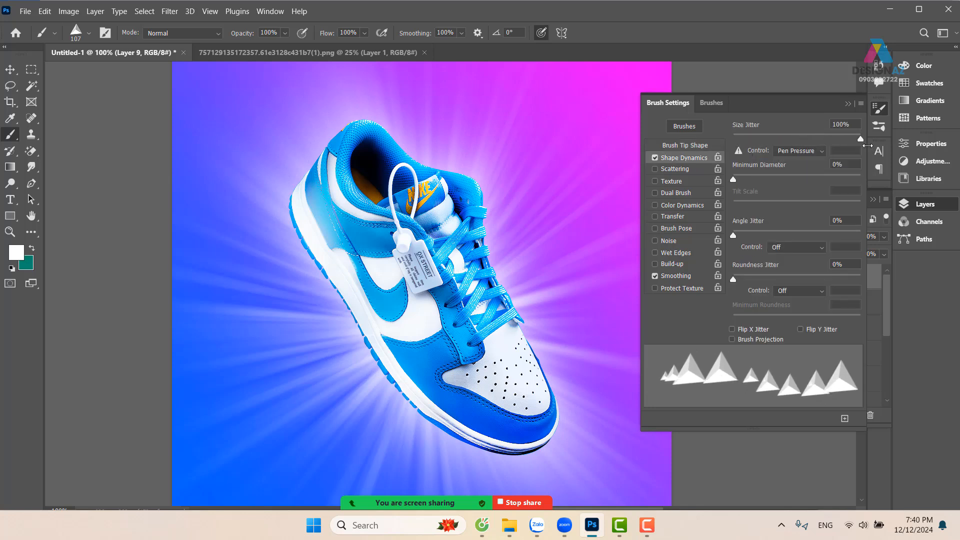
{"action": "left_click_drag", "start_coordinate": [734, 236], "coordinate": [833, 230]}
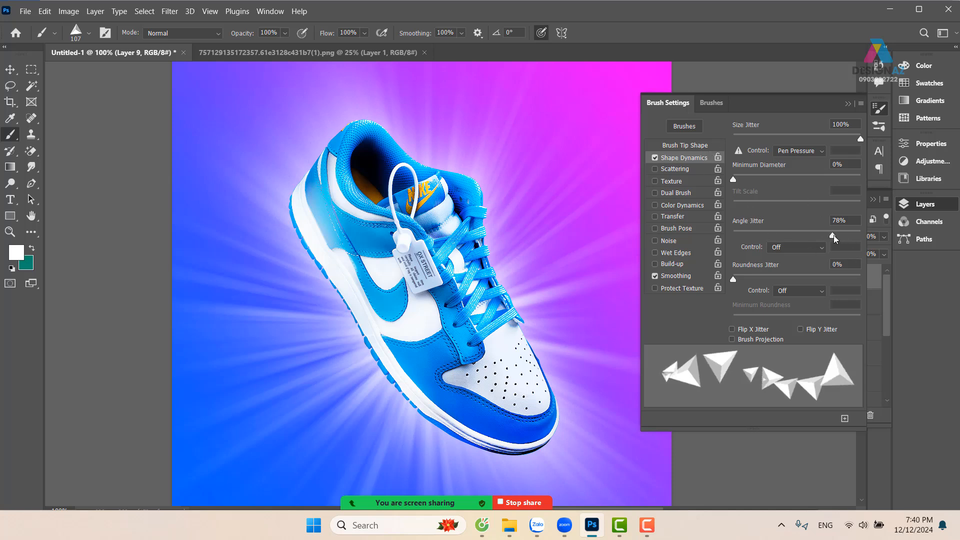
{"action": "left_click_drag", "start_coordinate": [833, 238], "coordinate": [838, 238]}
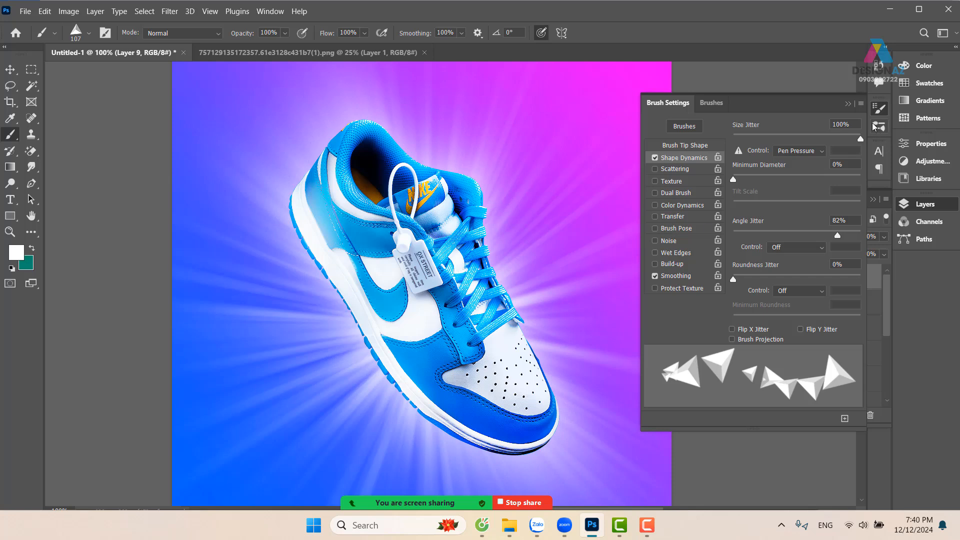
{"action": "left_click", "coordinate": [848, 104]}
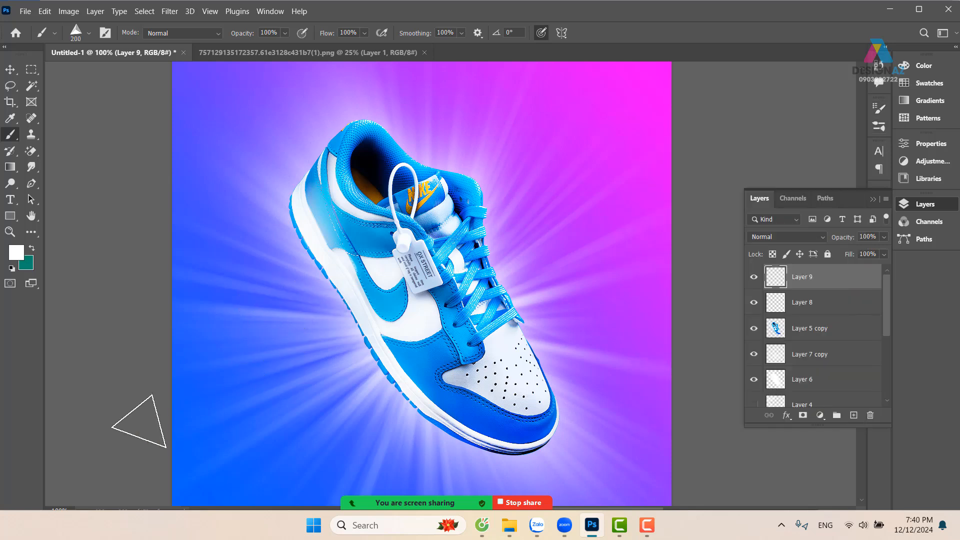
Undo a test pyramid stroke across the shoe and set the brush tip spacing to 188%
{"action": "mouse_move", "coordinate": [234, 377]}
{"action": "left_mouse_down"}
{"action": "mouse_move", "coordinate": [332, 385]}
{"action": "mouse_move", "coordinate": [410, 360]}
{"action": "mouse_move", "coordinate": [602, 205]}
{"action": "left_mouse_up"}
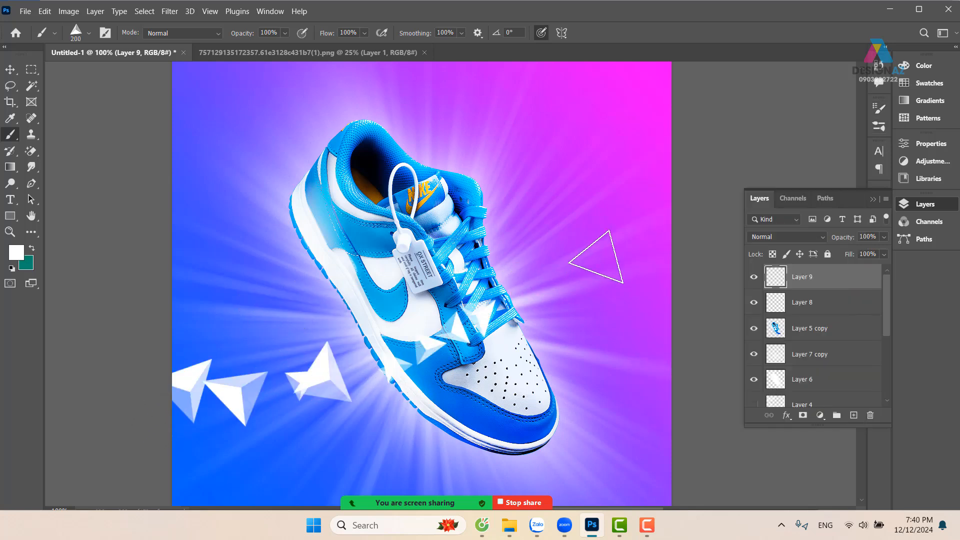
{"action": "key", "text": "ctrl+z"}
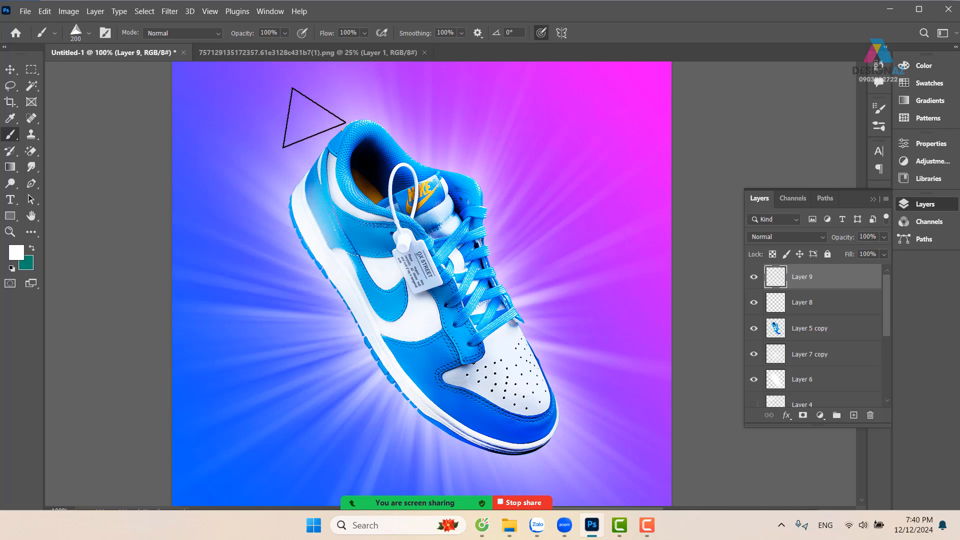
{"action": "key", "text": "F5"}
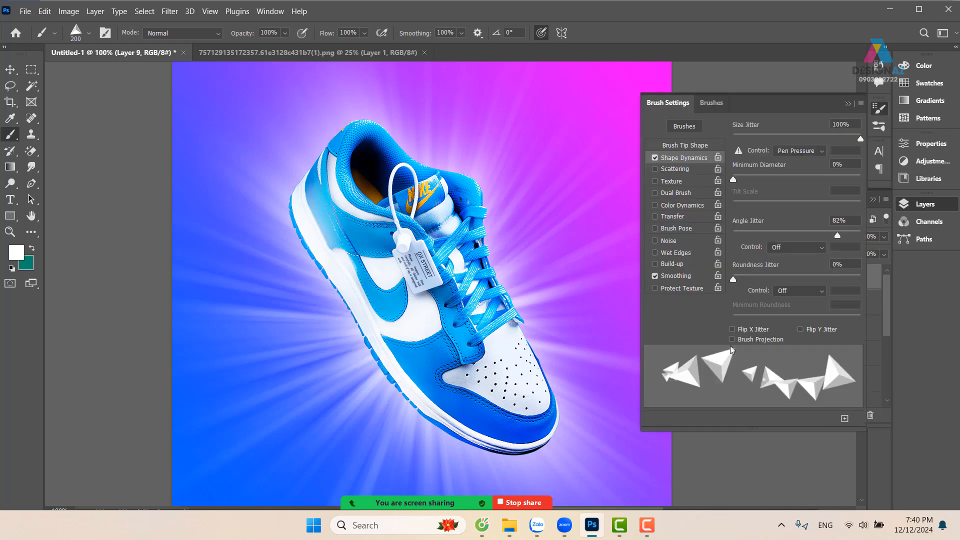
{"action": "left_click", "coordinate": [705, 148]}
{"action": "left_click_drag", "start_coordinate": [805, 315], "coordinate": [825, 316]}
{"action": "mouse_move", "coordinate": [197, 392]}
{"action": "left_mouse_down"}
{"action": "mouse_move", "coordinate": [299, 366]}
{"action": "mouse_move", "coordinate": [504, 383]}
{"action": "mouse_move", "coordinate": [582, 185]}
{"action": "mouse_move", "coordinate": [670, 165]}
{"action": "left_mouse_up"}
{"action": "key", "text": "space"}
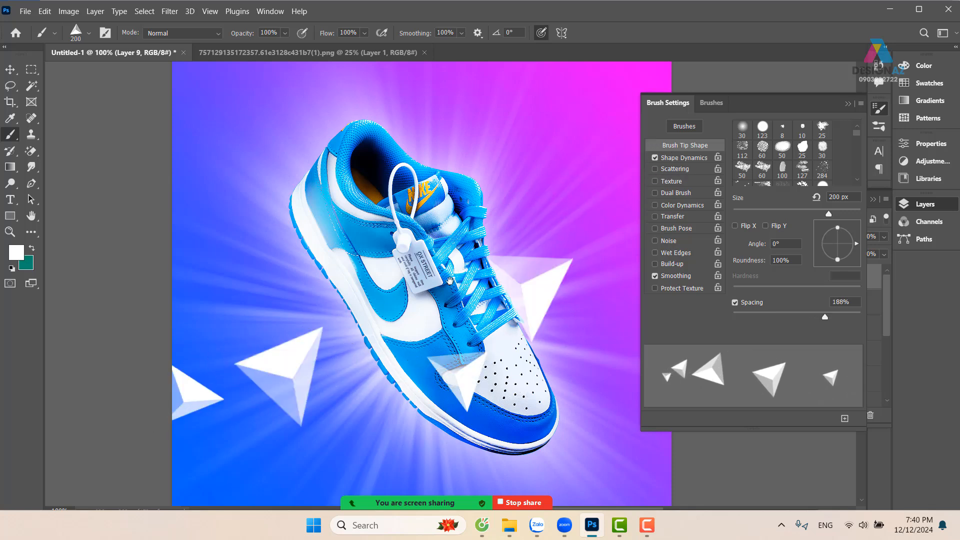
{"action": "left_click_drag", "start_coordinate": [439, 347], "coordinate": [423, 272]}
{"action": "key", "text": "ctrl+z"}
Reduce the brush to 94 px and paint a trail of white pyramids from the canvas's lower left across the shoe to its right edge
{"action": "left_click_drag", "start_coordinate": [291, 341], "coordinate": [259, 346]}
{"action": "mouse_move", "coordinate": [178, 310]}
{"action": "left_mouse_down"}
{"action": "mouse_move", "coordinate": [267, 268]}
{"action": "mouse_move", "coordinate": [327, 327]}
{"action": "mouse_move", "coordinate": [403, 302]}
{"action": "left_mouse_up"}
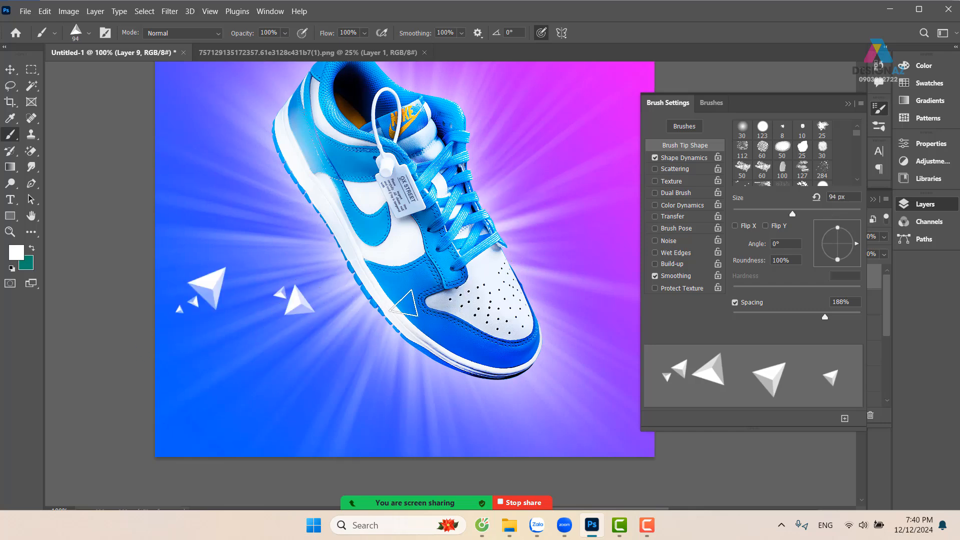
{"action": "left_click_drag", "start_coordinate": [497, 176], "coordinate": [601, 157]}
{"action": "left_click_drag", "start_coordinate": [570, 214], "coordinate": [433, 249]}
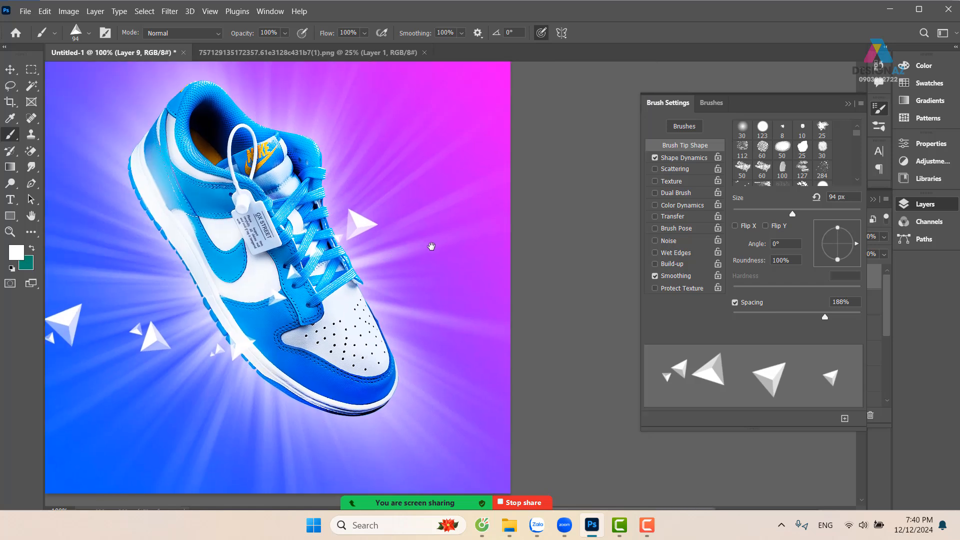
{"action": "mouse_move", "coordinate": [425, 200]}
{"action": "left_mouse_down"}
{"action": "mouse_move", "coordinate": [542, 218]}
{"action": "mouse_move", "coordinate": [579, 187]}
{"action": "left_mouse_up"}
{"action": "left_click_drag", "start_coordinate": [394, 218], "coordinate": [445, 230]}
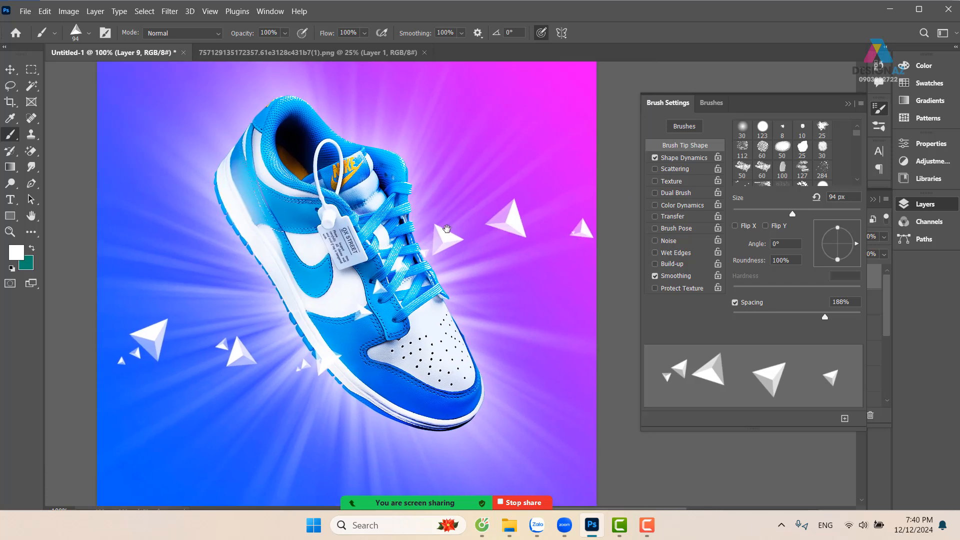
Enlarge the brush to 488 px and stamp single larger pyramids in the magenta area between the shoe and the canvas's right edge
{"action": "left_click_drag", "start_coordinate": [522, 201], "coordinate": [593, 200]}
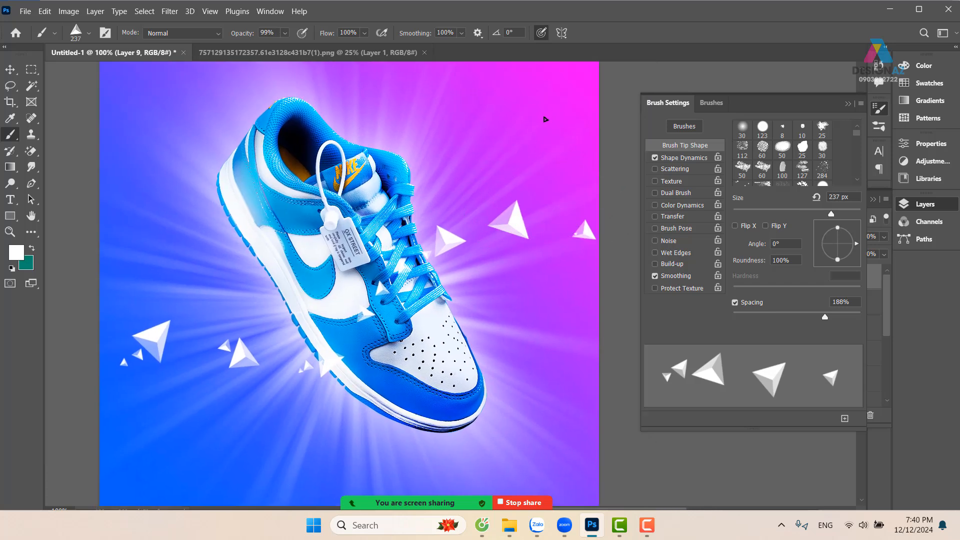
{"action": "mouse_move", "coordinate": [543, 148]}
{"action": "left_mouse_down"}
{"action": "mouse_move", "coordinate": [564, 165]}
{"action": "mouse_move", "coordinate": [549, 195]}
{"action": "left_mouse_up"}
{"action": "left_click", "coordinate": [543, 319]}
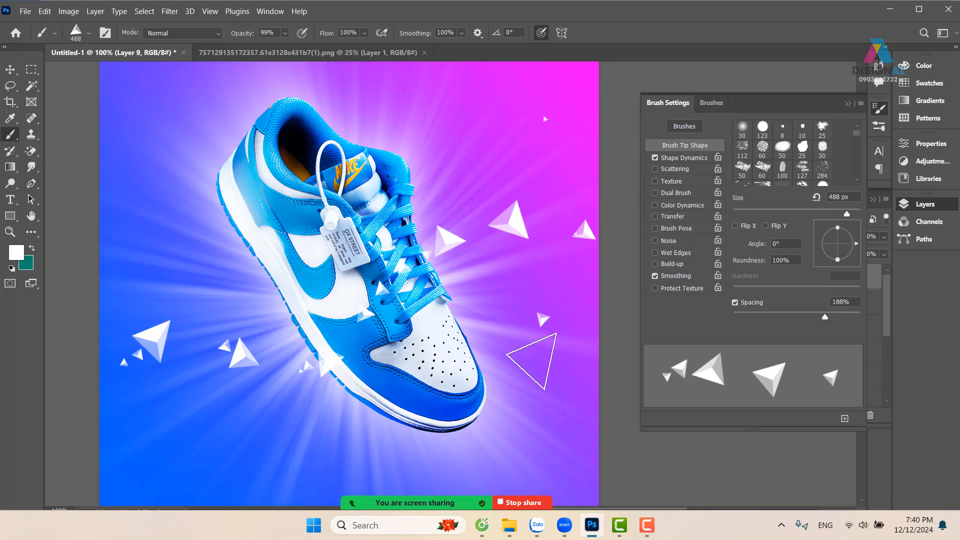
{"action": "left_click", "coordinate": [540, 311]}
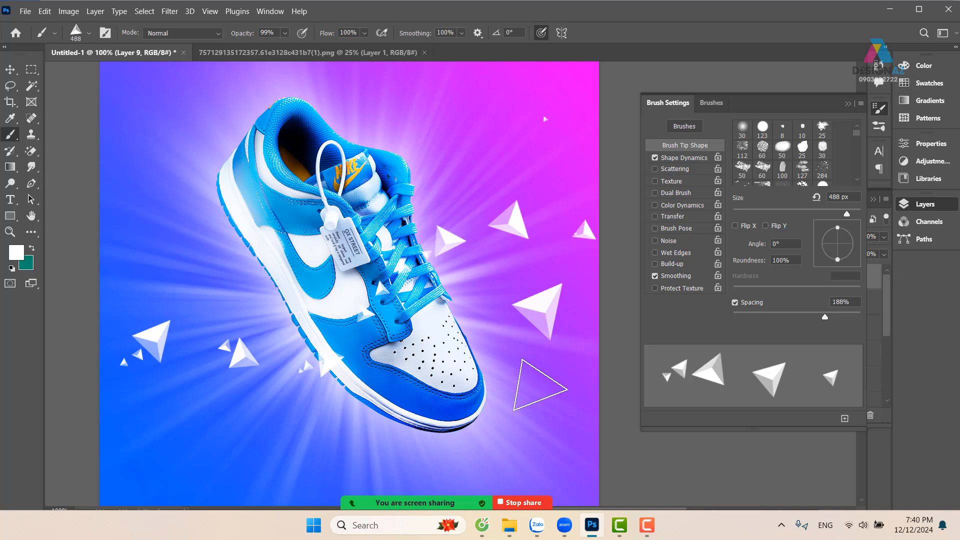
{"action": "mouse_move", "coordinate": [571, 199]}
{"action": "left_mouse_down"}
{"action": "mouse_move", "coordinate": [481, 223]}
{"action": "mouse_move", "coordinate": [487, 245]}
{"action": "left_mouse_up"}
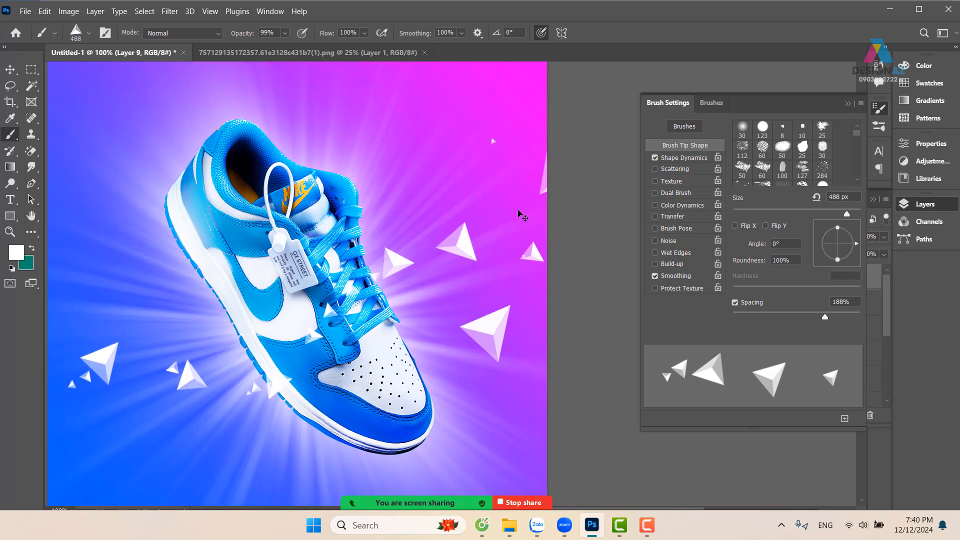
{"action": "key", "text": "ctrl+z"}
{"action": "left_click", "coordinate": [527, 192]}
{"action": "left_click_drag", "start_coordinate": [457, 291], "coordinate": [530, 255]}
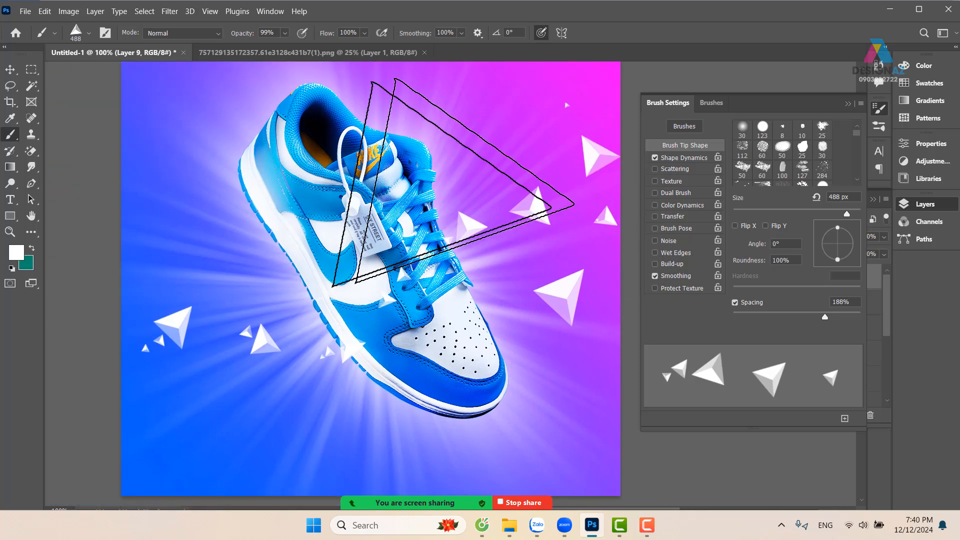
Set the brush to 465 px and stamp a large pyramid at the canvas's left edge, then close the brush settings
{"action": "mouse_move", "coordinate": [203, 257]}
{"action": "left_mouse_down"}
{"action": "mouse_move", "coordinate": [326, 274]}
{"action": "mouse_move", "coordinate": [279, 290]}
{"action": "left_mouse_up"}
{"action": "left_click", "coordinate": [272, 168]}
{"action": "key", "text": "ctrl+z"}
{"action": "right_click", "coordinate": [253, 273], "text": "alt"}
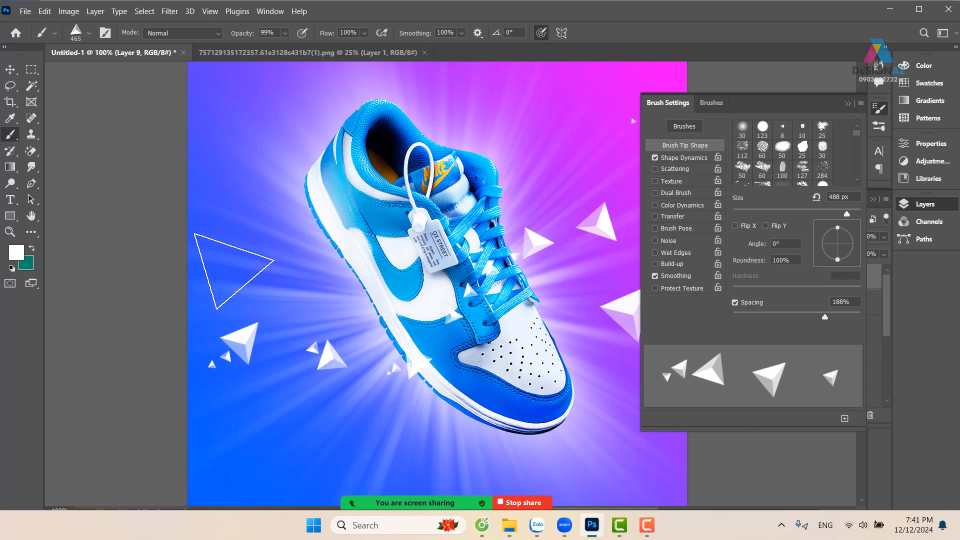
{"action": "left_click", "coordinate": [208, 236]}
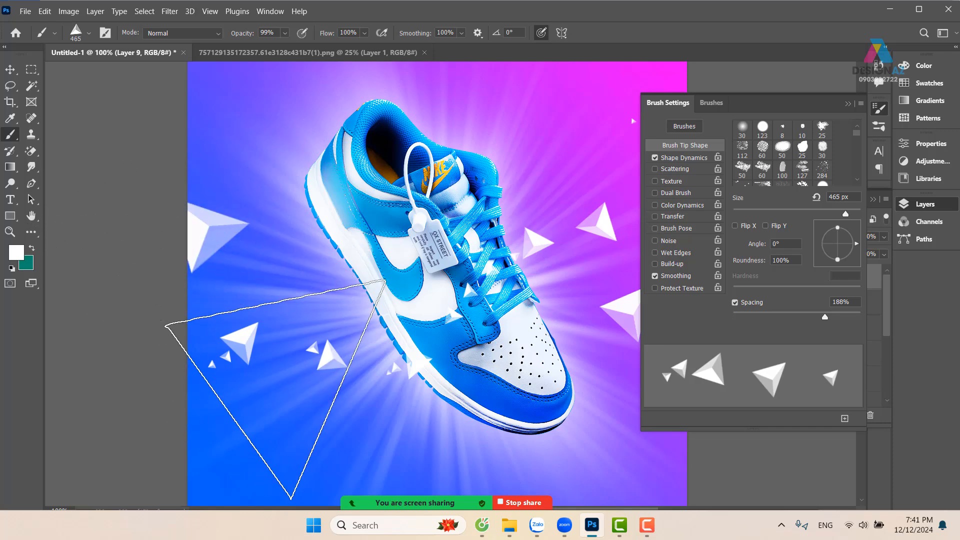
{"action": "left_click_drag", "start_coordinate": [282, 362], "coordinate": [218, 334]}
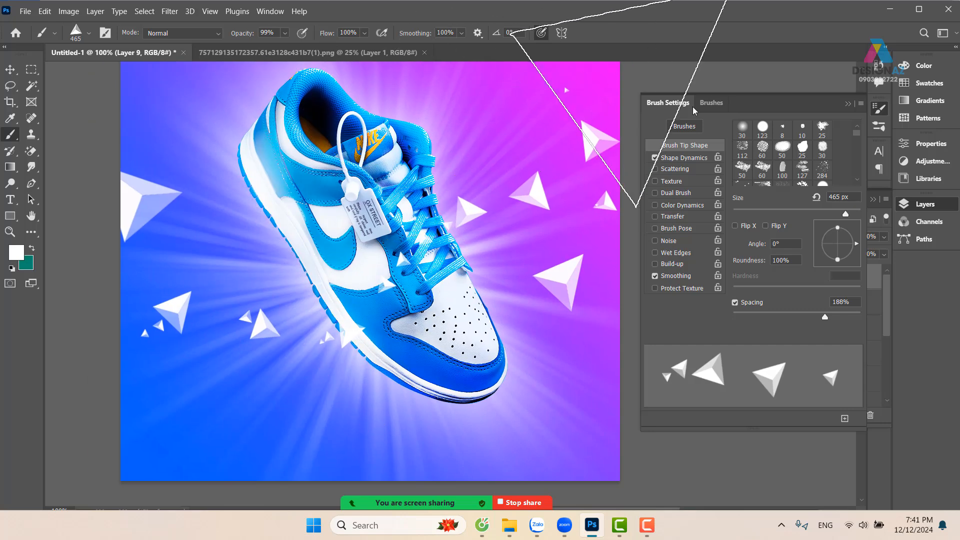
{"action": "left_click", "coordinate": [847, 104]}
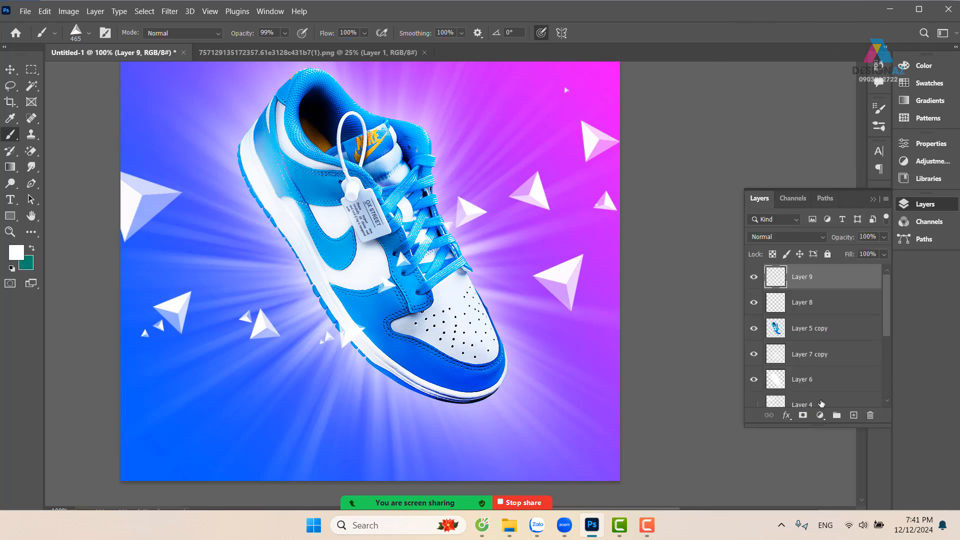
Add a new layer above the pyramids and sample the blue of the shoe's swoosh as the foreground color
{"action": "left_click", "coordinate": [853, 415]}
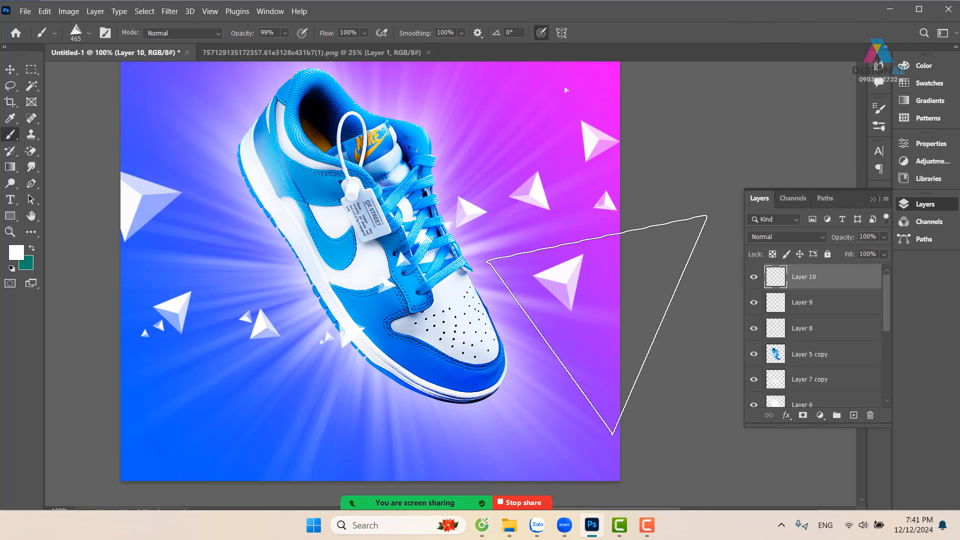
{"action": "key", "text": "i"}
{"action": "left_click", "coordinate": [337, 251]}
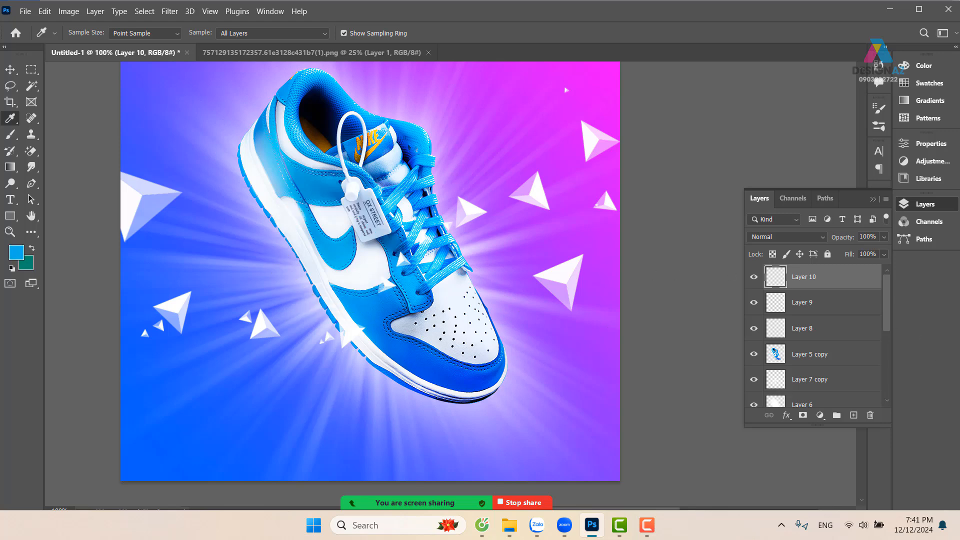
{"action": "key", "text": "ctrl+BackSpace"}
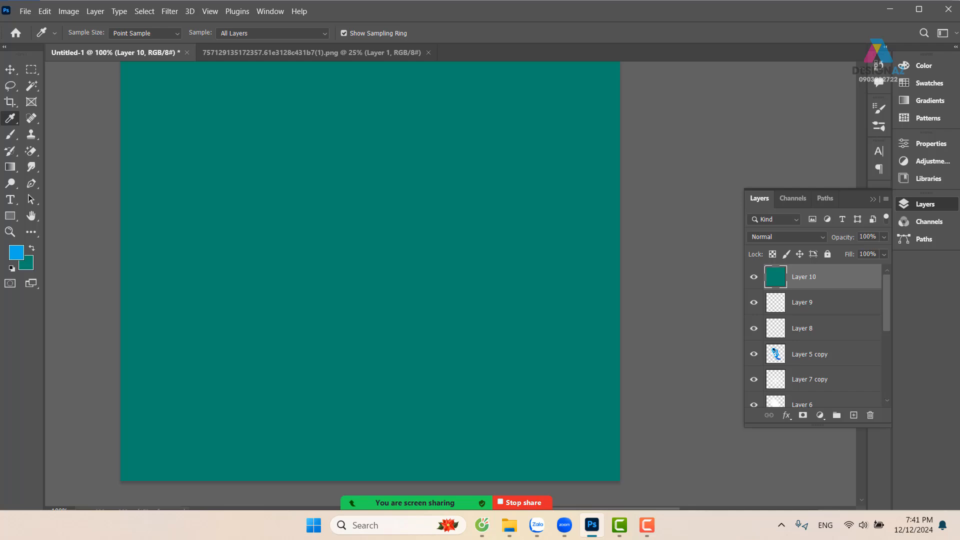
{"action": "key", "text": "ctrl+z"}
{"action": "key", "text": "alt+shift"}
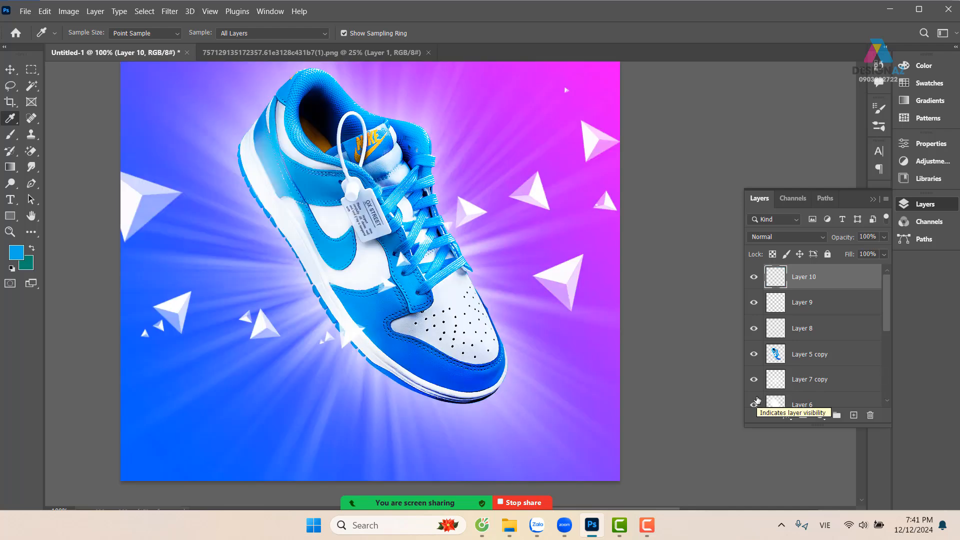
{"action": "key", "text": "ctrl+alt+BackSpace"}
{"action": "key", "text": "ctrl+z"}
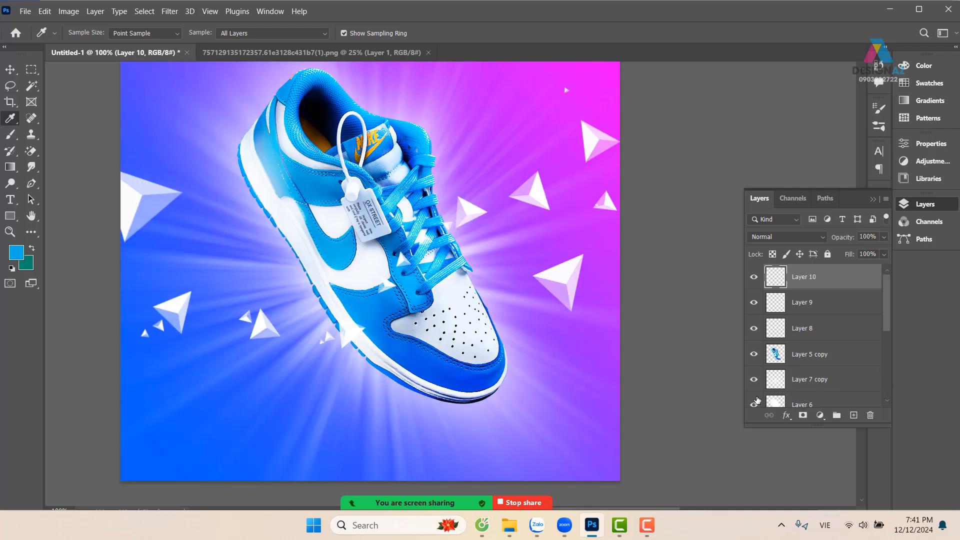
Fill the new layer with the sampled blue and clip it to the pyramid layer beneath it
{"action": "key", "text": "ctrl+alt+BackSpace"}
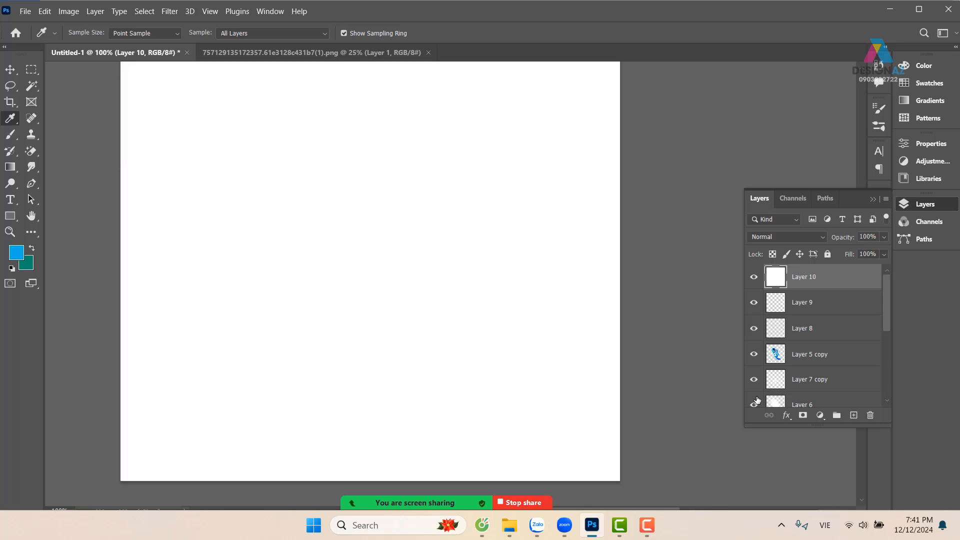
{"action": "key", "text": "ctrl+z"}
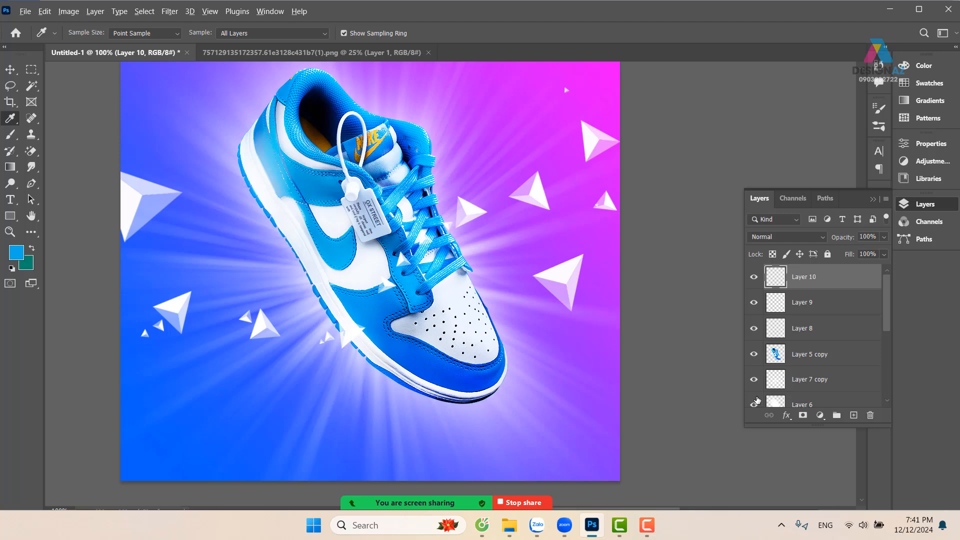
{"action": "key", "text": "alt+BackSpace"}
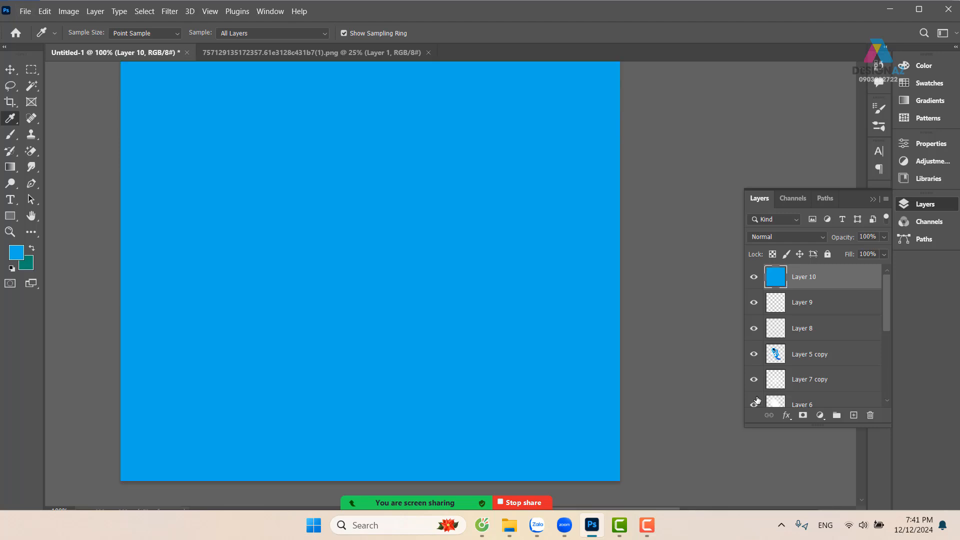
{"action": "key", "text": "ctrl+alt+g"}
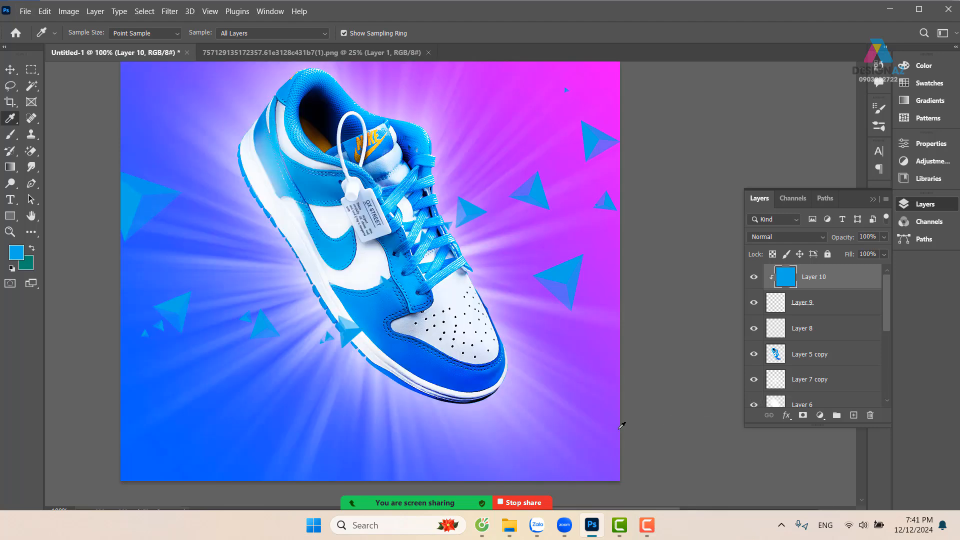
Keep the clipped blue layer's blend mode at Normal and lower its opacity to 41%
{"action": "left_click", "coordinate": [799, 238]}
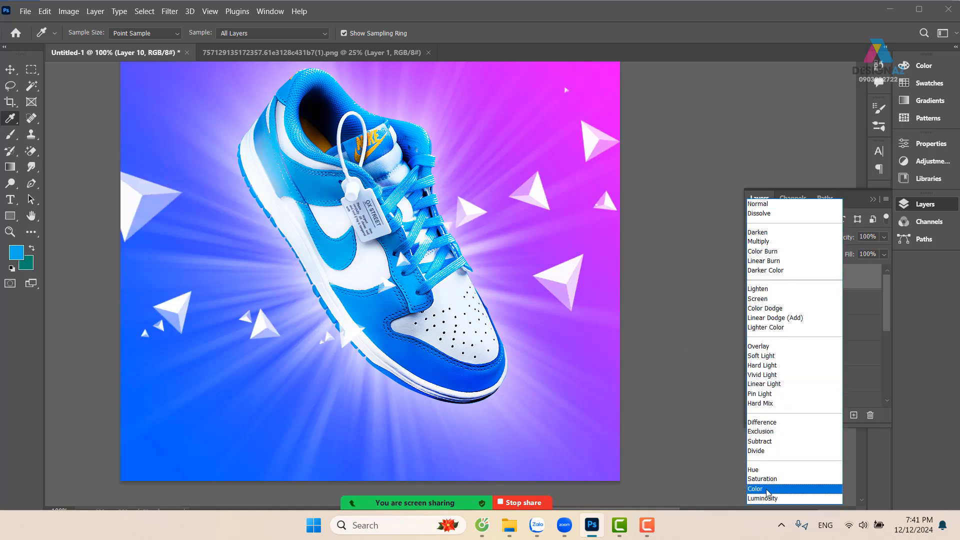
{"action": "left_click", "coordinate": [768, 205]}
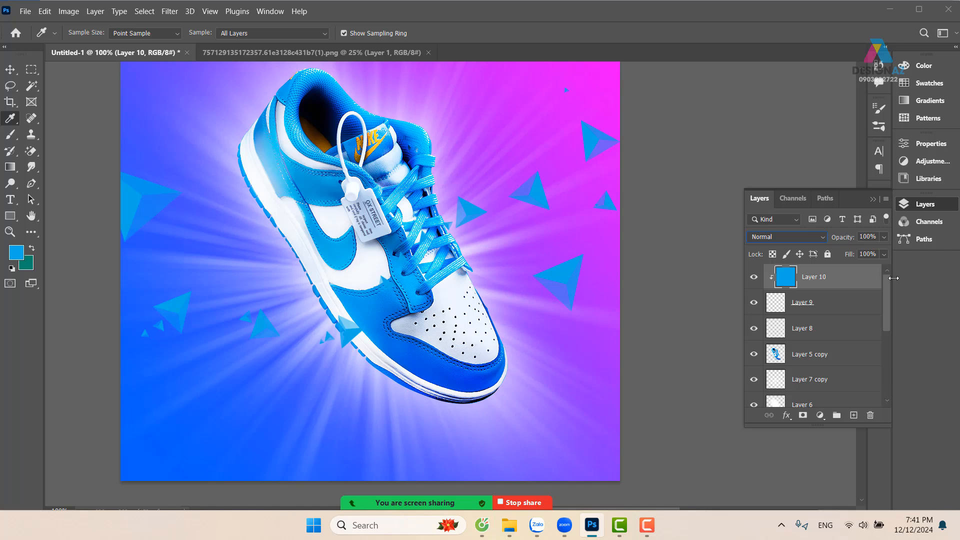
{"action": "left_click", "coordinate": [883, 239]}
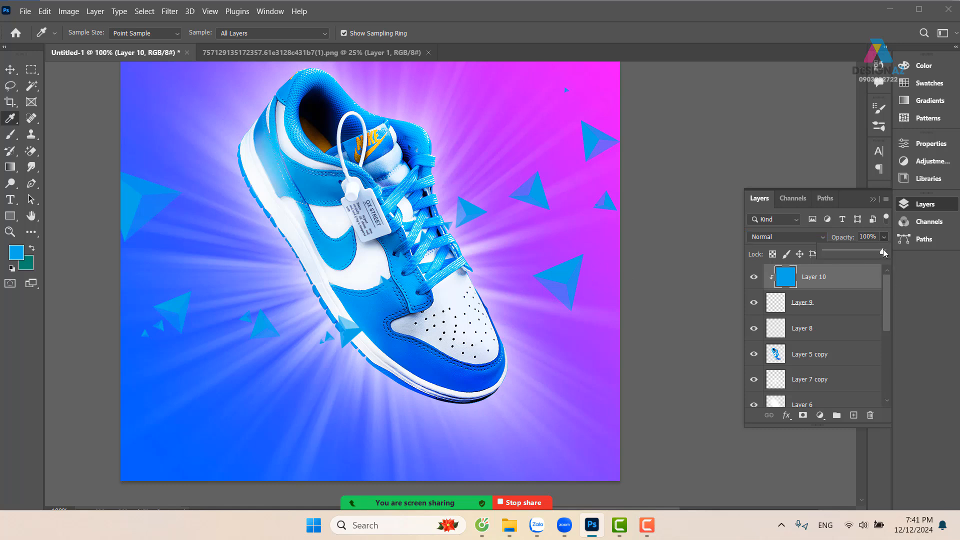
{"action": "left_click_drag", "start_coordinate": [874, 251], "coordinate": [849, 253]}
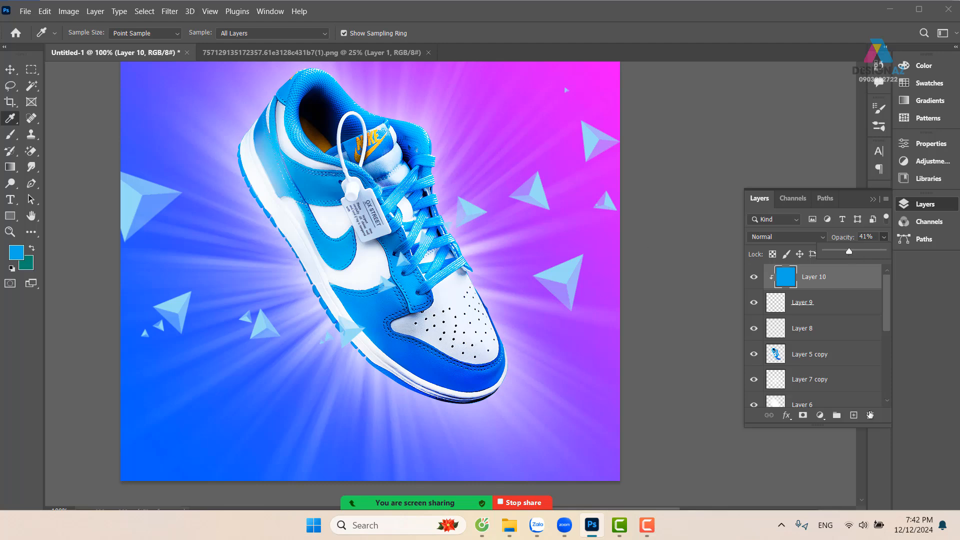
Add a new layer on top, stamp blue pyramids with a 53 px brush around the shoe's left side, and undo the last ones
{"action": "left_click", "coordinate": [853, 415]}
{"action": "key", "text": "b"}
{"action": "mouse_move", "coordinate": [353, 322]}
{"action": "left_mouse_down"}
{"action": "mouse_move", "coordinate": [213, 331]}
{"action": "mouse_move", "coordinate": [224, 334]}
{"action": "left_mouse_up"}
{"action": "left_click", "coordinate": [154, 276]}
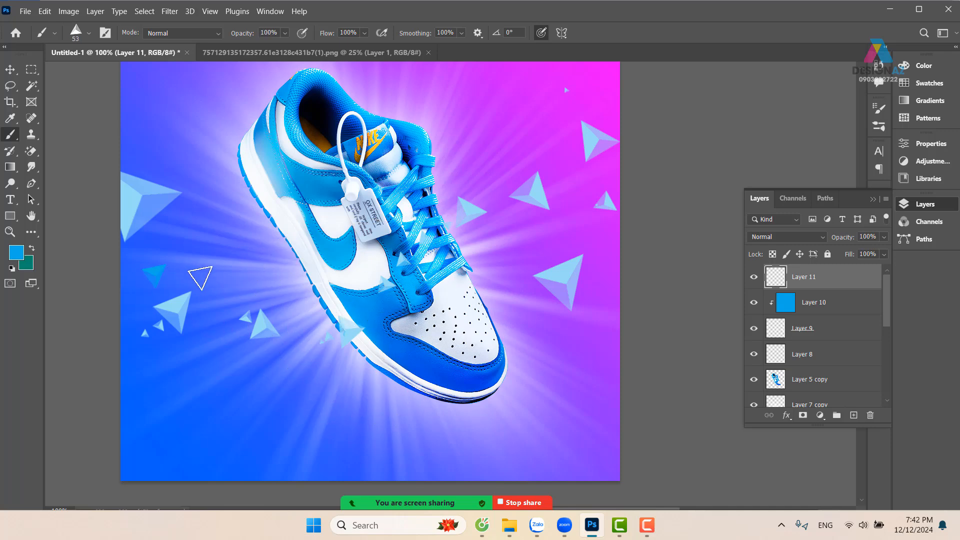
{"action": "left_click", "coordinate": [293, 319]}
{"action": "left_click", "coordinate": [323, 337]}
{"action": "left_click", "coordinate": [365, 353]}
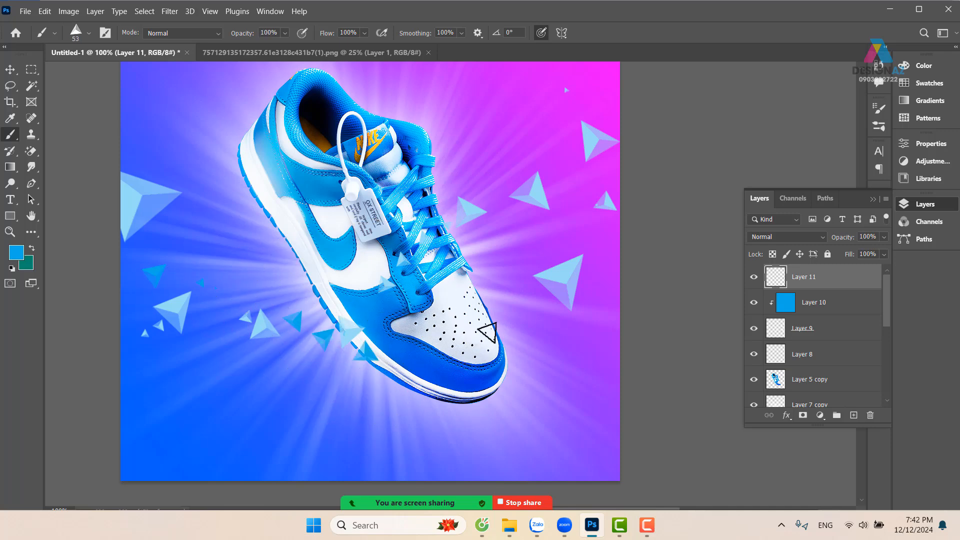
{"action": "key", "text": "ctrl+z"}
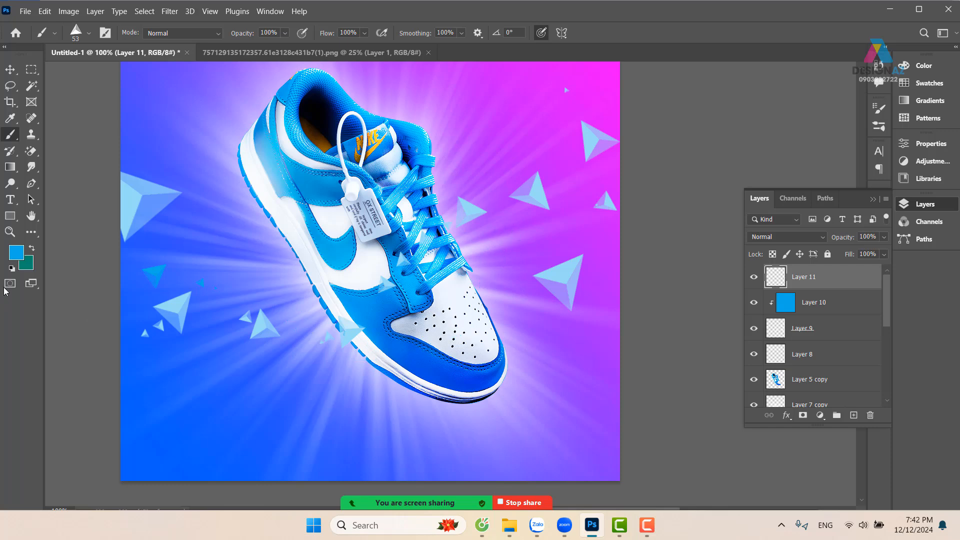
Set the foreground color to ffffff and paint small white pyramids from the shoe's left side across to the canvas's right edge
{"action": "left_click", "coordinate": [16, 255]}
{"action": "type", "text": "ffffff"}
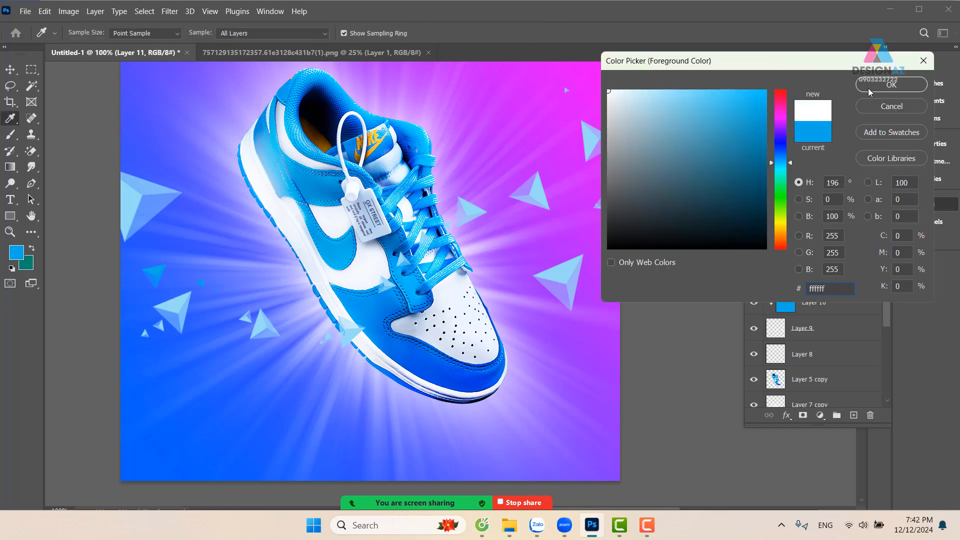
{"action": "left_click", "coordinate": [869, 89]}
{"action": "mouse_move", "coordinate": [214, 278]}
{"action": "left_mouse_down"}
{"action": "mouse_move", "coordinate": [287, 343]}
{"action": "mouse_move", "coordinate": [371, 305]}
{"action": "mouse_move", "coordinate": [520, 281]}
{"action": "mouse_move", "coordinate": [577, 219]}
{"action": "mouse_move", "coordinate": [632, 225]}
{"action": "left_mouse_up"}
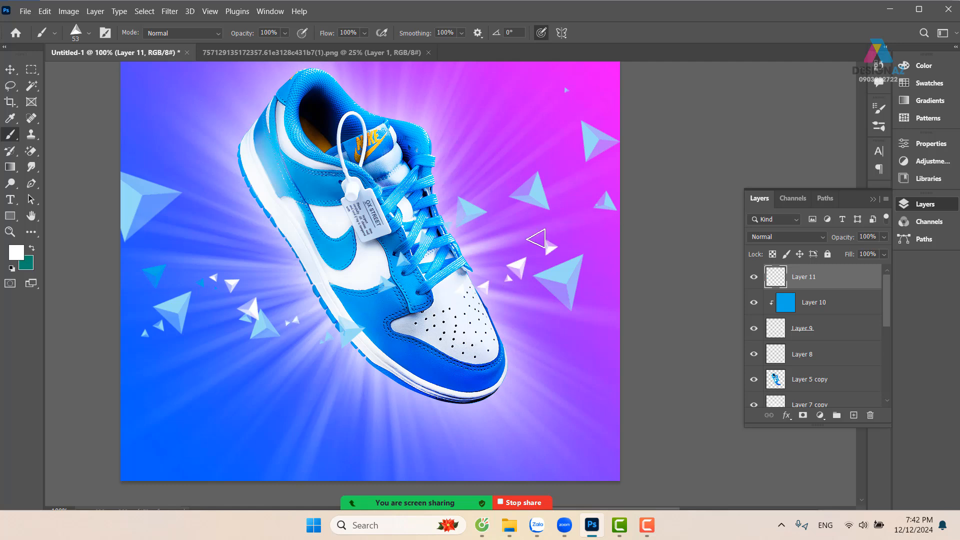
{"action": "mouse_move", "coordinate": [483, 244]}
{"action": "left_mouse_down"}
{"action": "mouse_move", "coordinate": [608, 234]}
{"action": "mouse_move", "coordinate": [628, 274]}
{"action": "left_mouse_up"}
{"action": "left_click", "coordinate": [590, 304]}
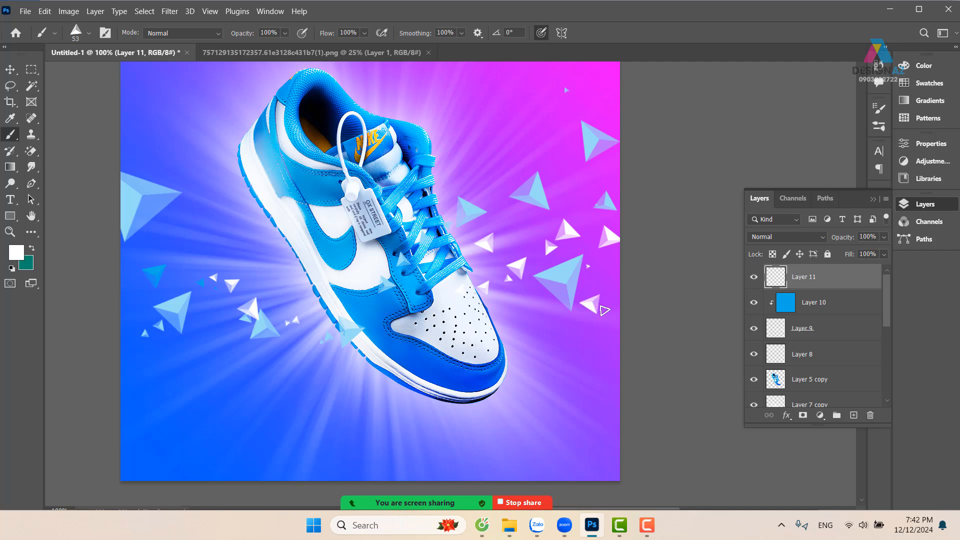
Stamp single small white pyramids beside the shoe's toe and in the blue area at the canvas's lower left
{"action": "left_click", "coordinate": [559, 335]}
{"action": "left_click", "coordinate": [171, 358]}
{"action": "left_click", "coordinate": [163, 376]}
{"action": "left_click", "coordinate": [219, 384]}
{"action": "left_click", "coordinate": [192, 403]}
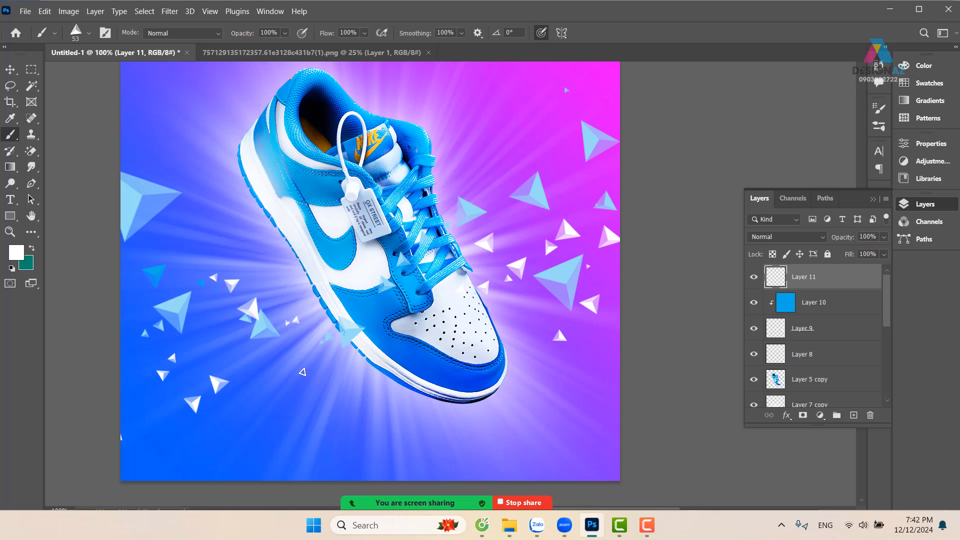
Move the shoe up and slightly to the right on the canvas
{"action": "left_click", "coordinate": [10, 69]}
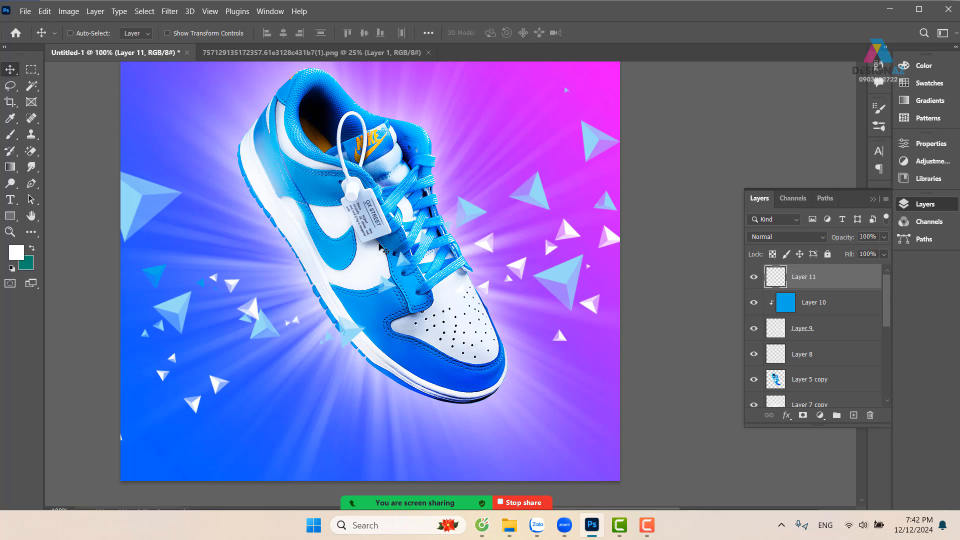
{"action": "left_click_drag", "start_coordinate": [409, 324], "coordinate": [422, 350]}
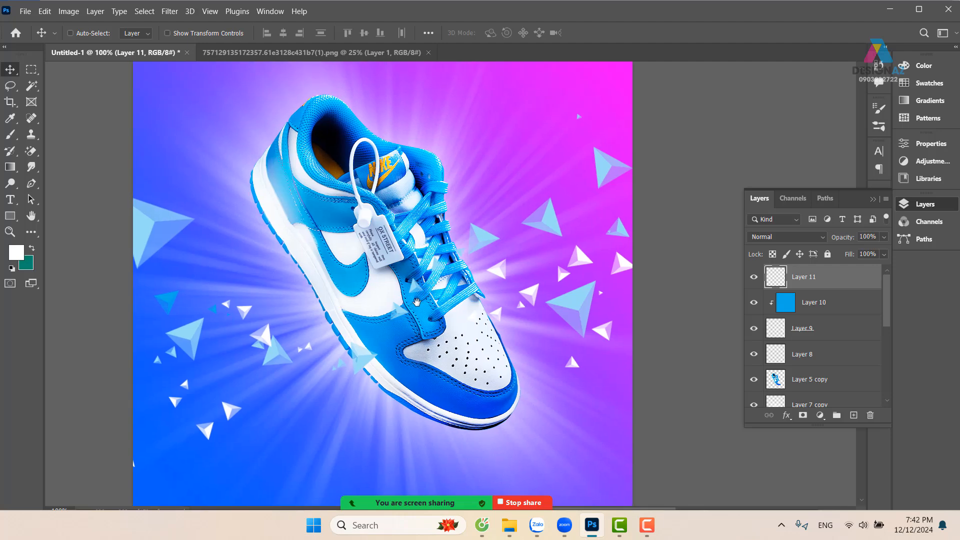
{"action": "left_click_drag", "start_coordinate": [413, 302], "coordinate": [449, 247]}
Delete the shoe layer, along with the pyramid layers and their clipped blue layer
{"action": "right_click", "coordinate": [441, 290]}
{"action": "left_click", "coordinate": [456, 296]}
{"action": "key", "text": "Delete"}
{"action": "right_click", "coordinate": [456, 278]}
{"action": "left_click", "coordinate": [467, 283]}
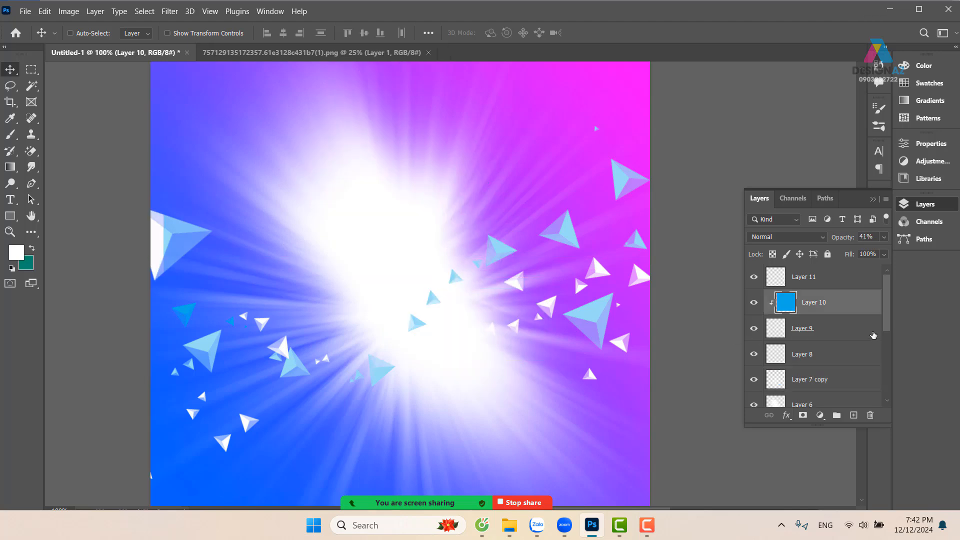
{"action": "left_click", "coordinate": [845, 286]}
{"action": "key", "text": "Delete"}
{"action": "key", "text": "Delete"}
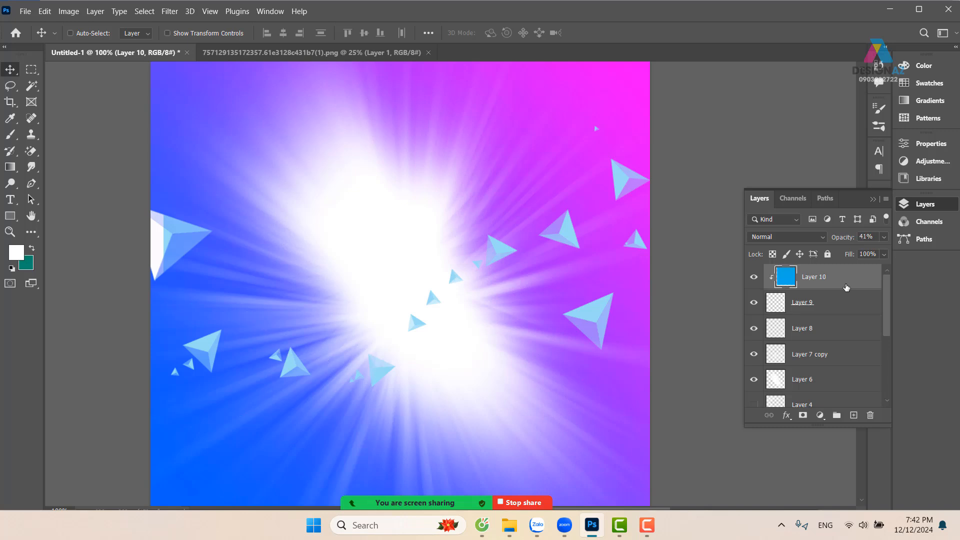
{"action": "key", "text": "Delete"}
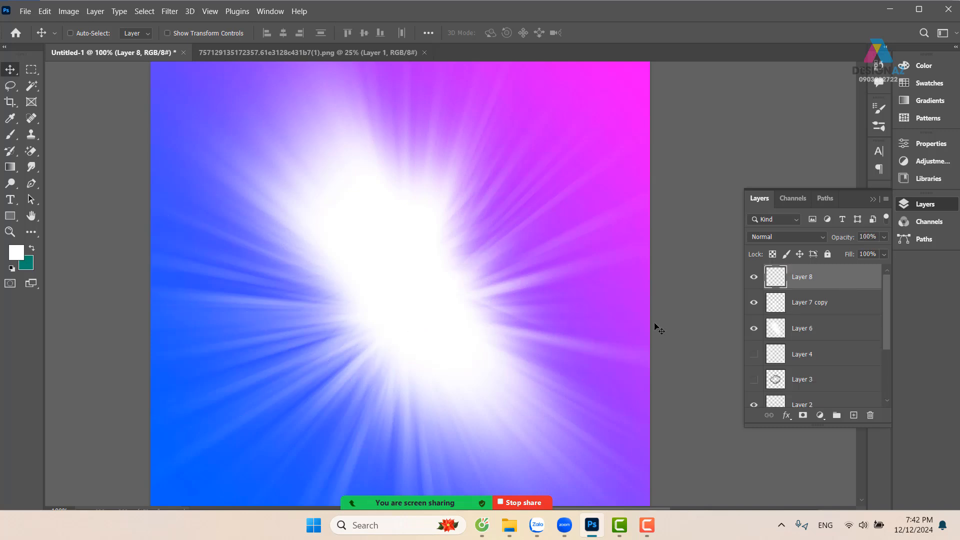
Select the white glow layer from the canvas and delete it, leaving the light rays over the gradient
{"action": "right_click", "coordinate": [424, 276]}
{"action": "left_click", "coordinate": [449, 290]}
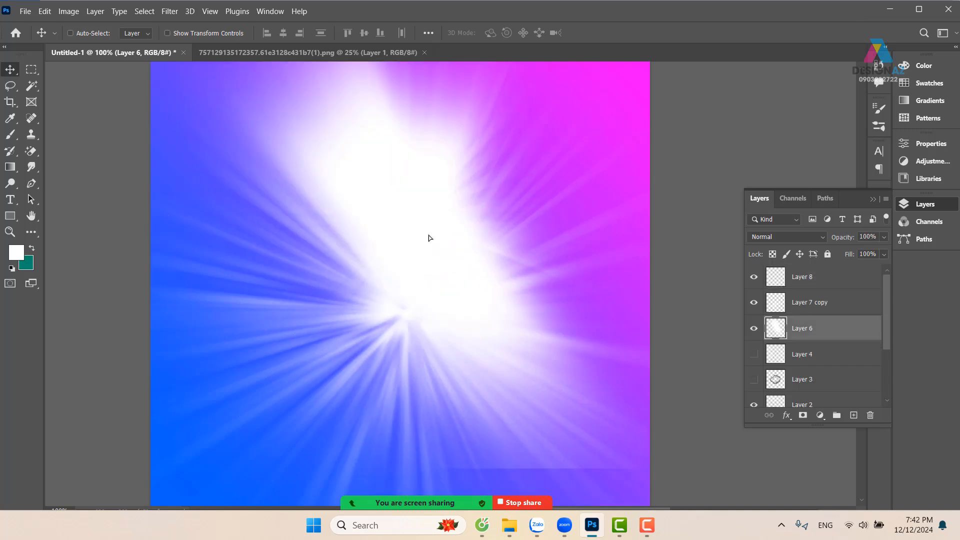
{"action": "key", "text": "Delete"}
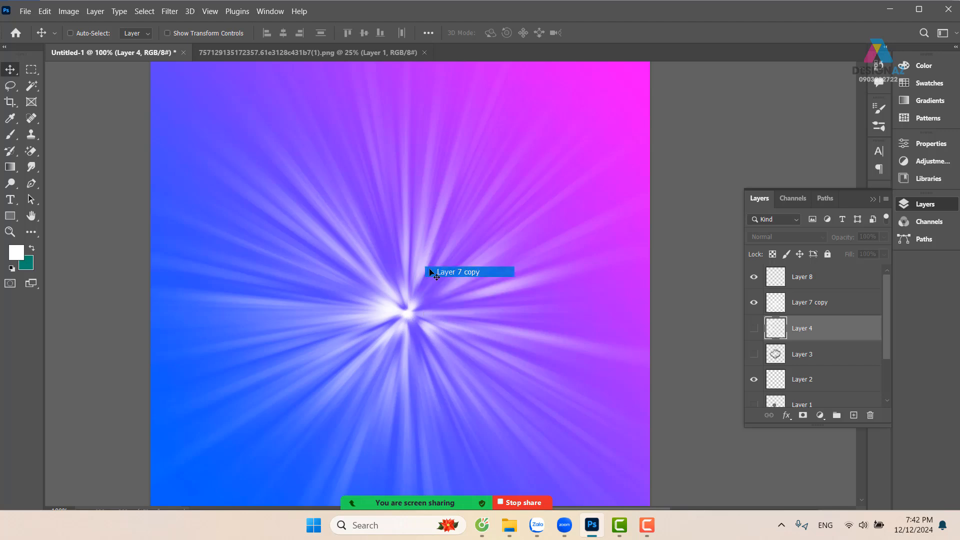
{"action": "left_click_drag", "start_coordinate": [423, 268], "coordinate": [407, 230]}
Undo the deletions of the glow, pyramid, clipped blue and shoe layers
{"action": "key", "text": "ctrl+z"}
{"action": "key", "text": "ctrl+z"}
{"action": "key", "text": "ctrl+z"}
{"action": "key", "text": "ctrl+z"}
{"action": "key", "text": "ctrl+z"}
{"action": "key", "text": "ctrl+z"}
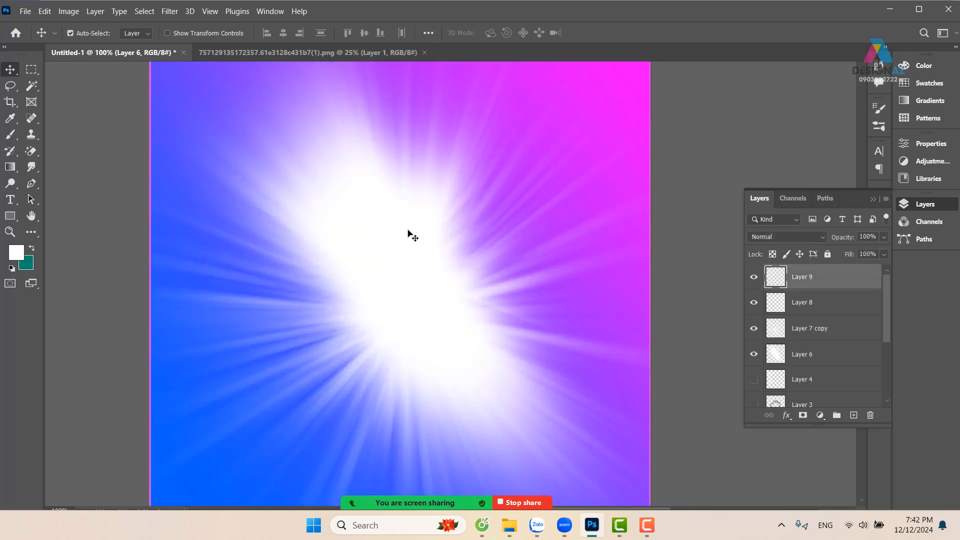
{"action": "key", "text": "ctrl+z"}
{"action": "key", "text": "ctrl+z"}
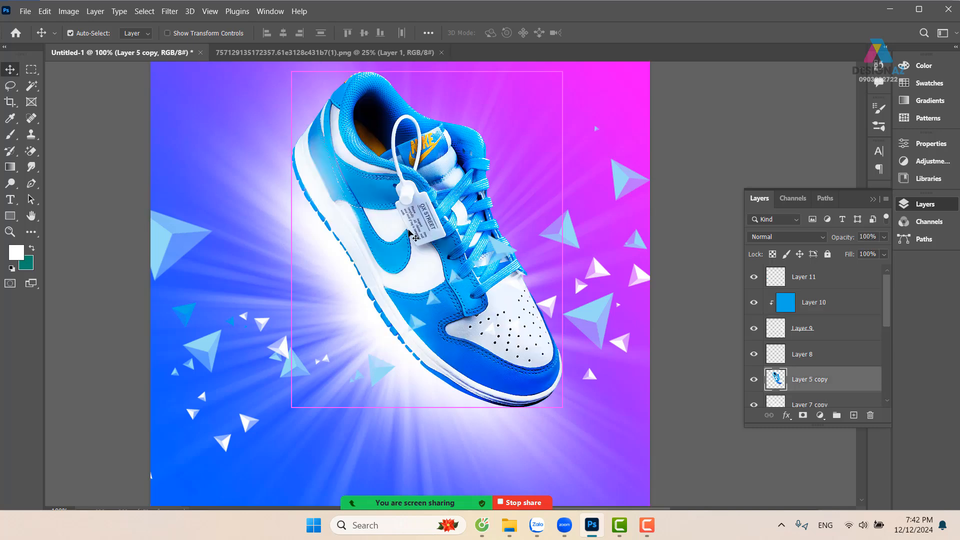
Add a white text layer reading NIKE in the canvas's upper left, beside the shoe
{"action": "left_click_drag", "start_coordinate": [373, 291], "coordinate": [384, 291]}
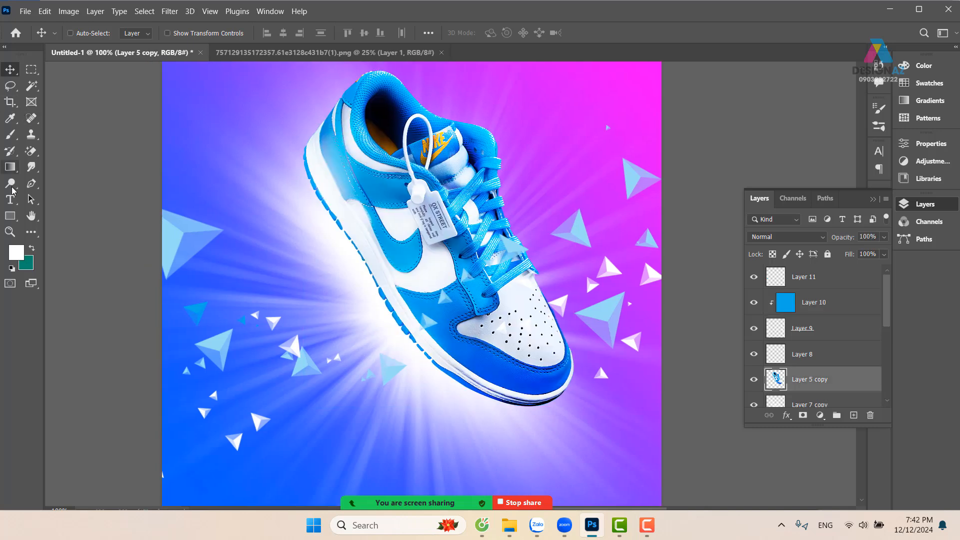
{"action": "left_click", "coordinate": [10, 199]}
{"action": "left_click", "coordinate": [223, 125]}
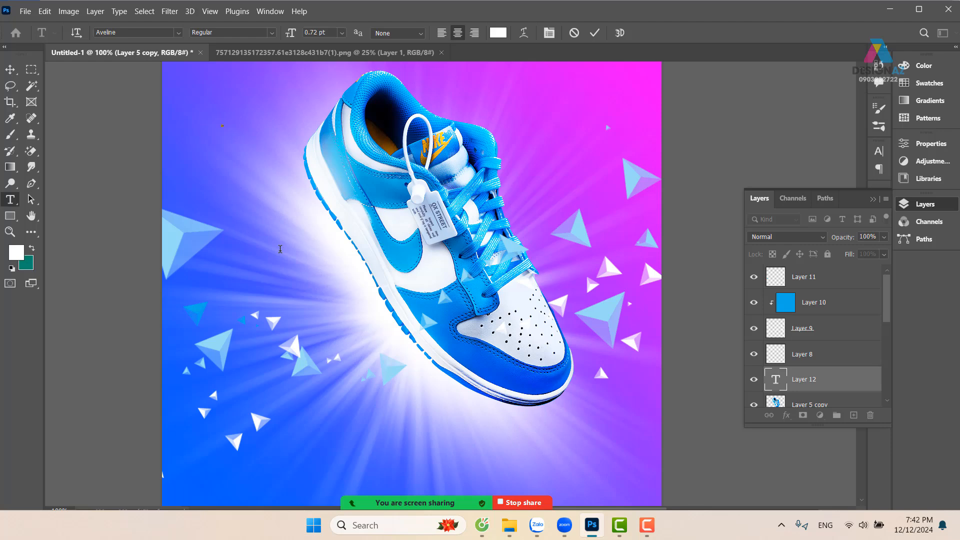
{"action": "left_click", "coordinate": [10, 70]}
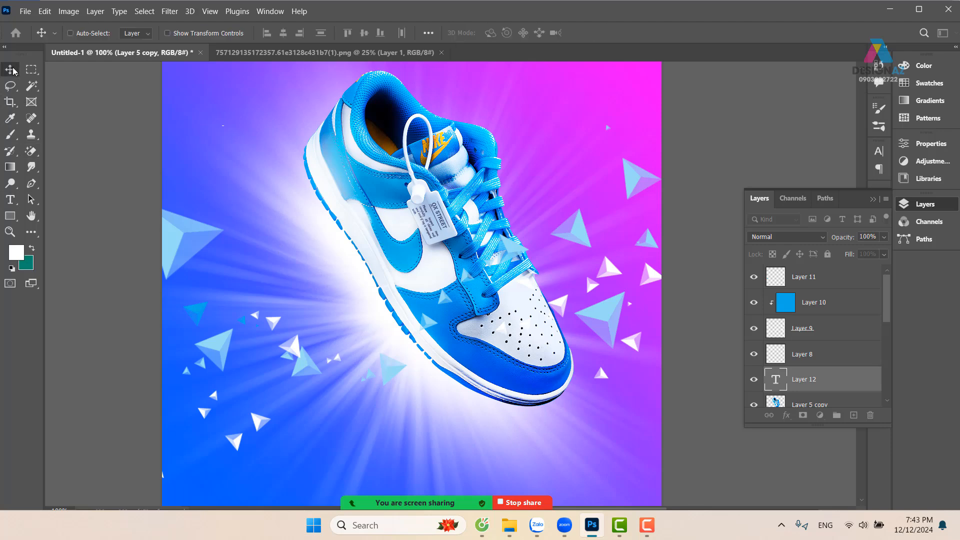
Enlarge the NIKE text to about 149 pt and place it across the lower part of the canvas over the shoe's toe
{"action": "key", "text": "ctrl+t"}
{"action": "left_click_drag", "start_coordinate": [223, 127], "coordinate": [565, 297]}
{"action": "left_click_drag", "start_coordinate": [439, 220], "coordinate": [465, 425]}
{"action": "left_click_drag", "start_coordinate": [468, 413], "coordinate": [487, 303]}
{"action": "key", "text": "Return"}
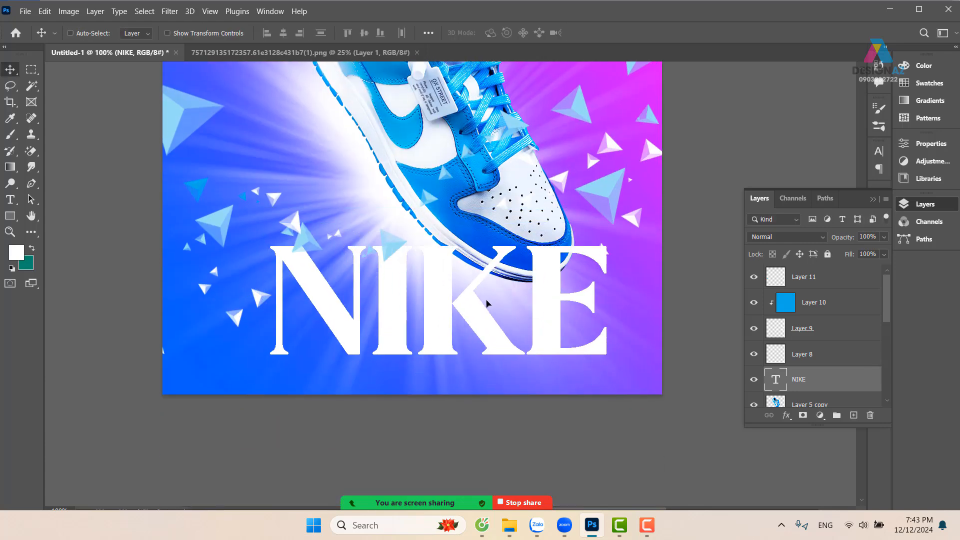
Change the NIKE text's font to Race Sport Free Regular
{"action": "key", "text": "t"}
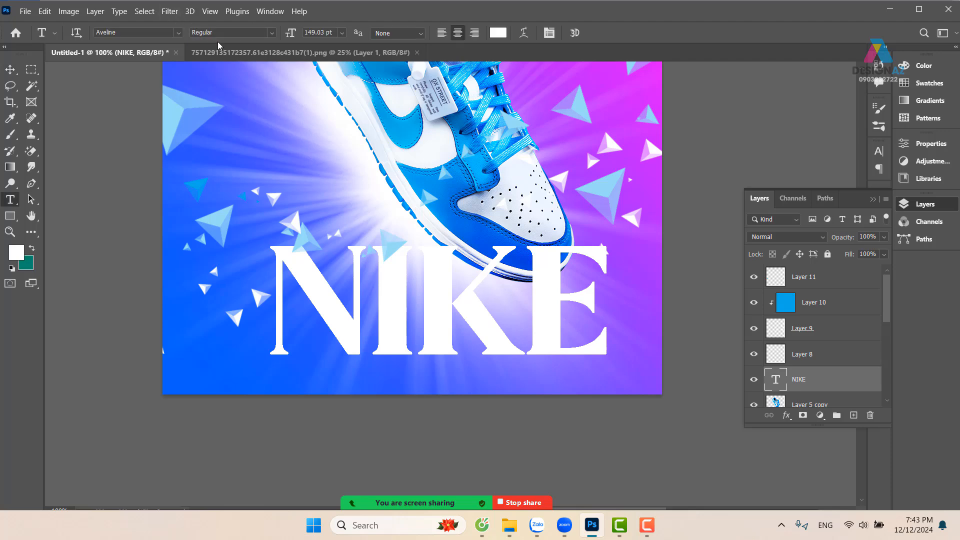
{"action": "left_click", "coordinate": [130, 32]}
{"action": "type", "text": "s"}
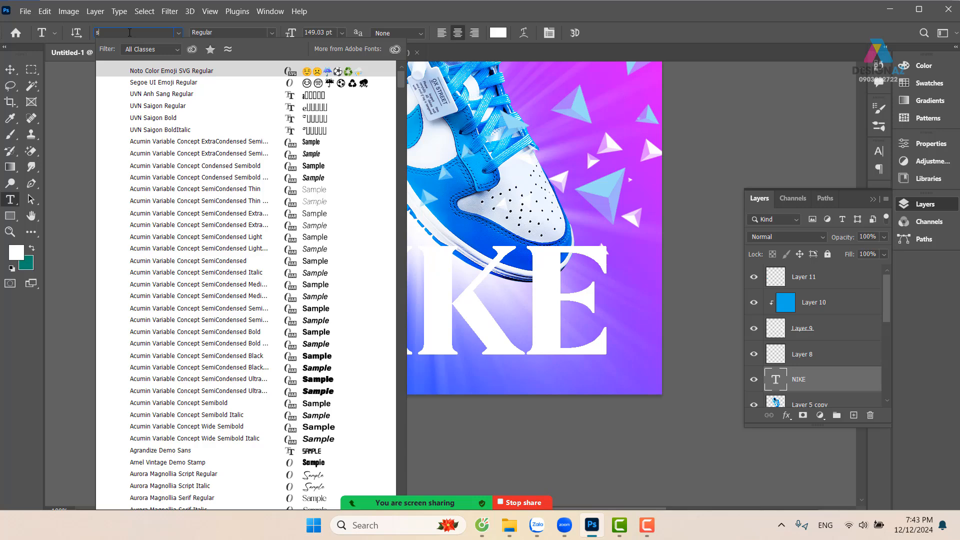
{"action": "type", "text": "po"}
{"action": "left_click", "coordinate": [270, 71]}
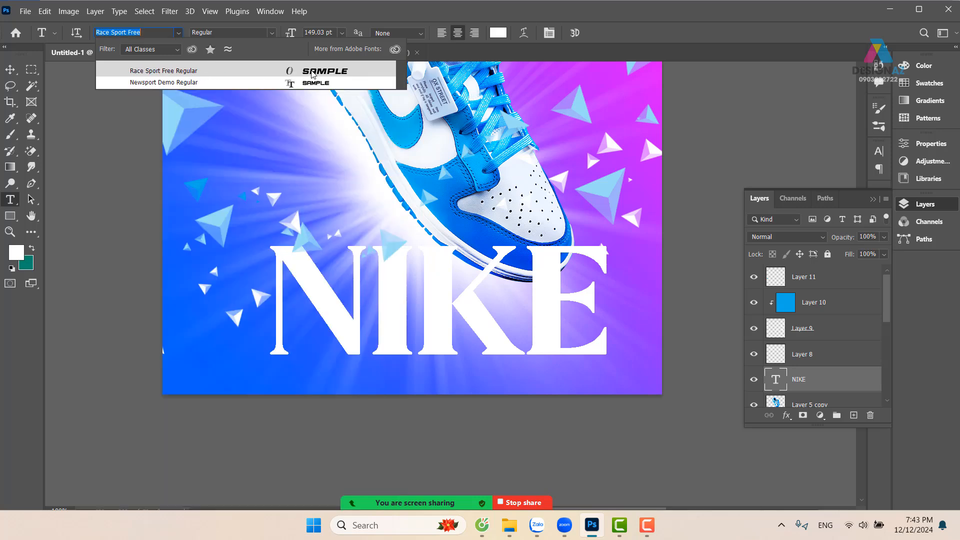
Move the NIKE text down and slightly left so it sits along the canvas's bottom edge below the shoe
{"action": "left_click", "coordinate": [11, 71]}
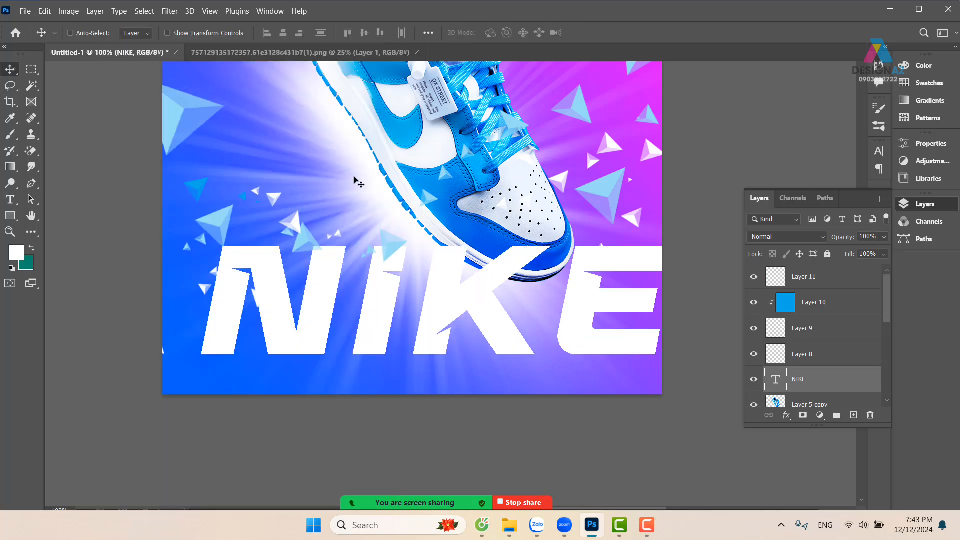
{"action": "left_click_drag", "start_coordinate": [426, 213], "coordinate": [373, 301]}
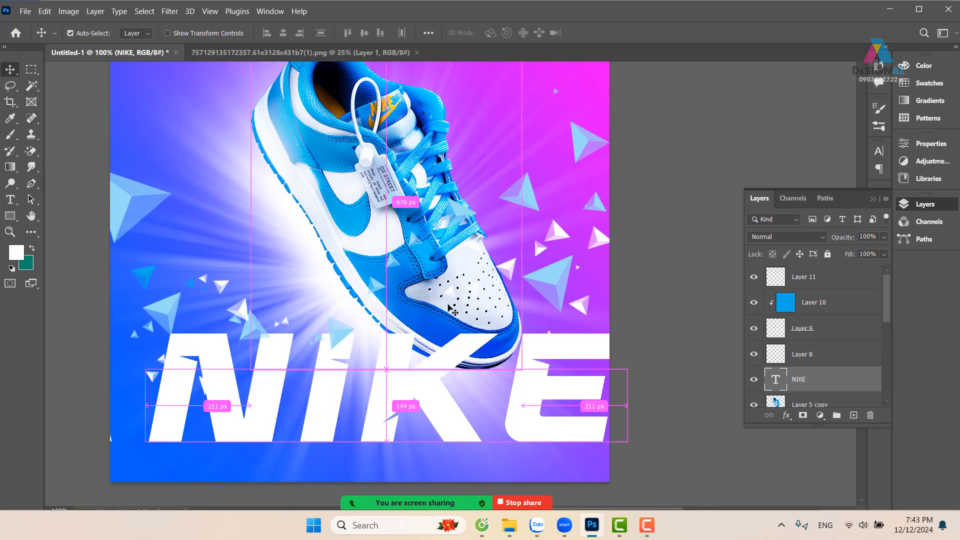
{"action": "scroll", "coordinate": [452, 310], "scroll_direction": "down", "scroll_amount": 2}
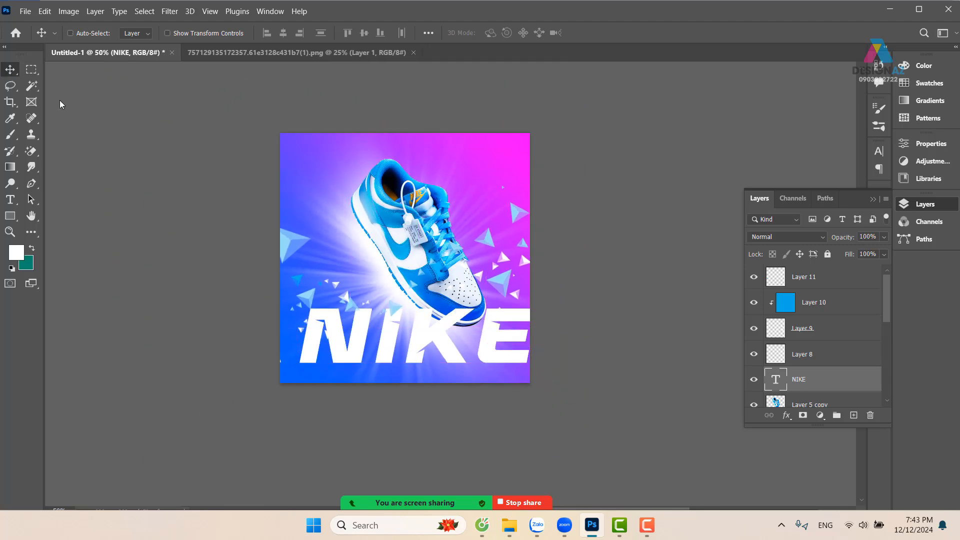
{"action": "left_click_drag", "start_coordinate": [437, 344], "coordinate": [428, 361]}
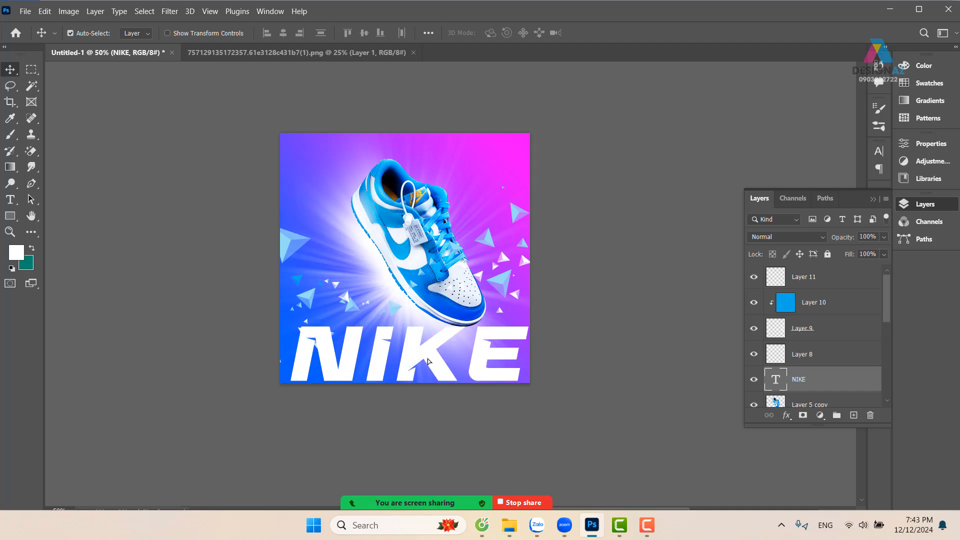
Scale the NIKE text to about 86% and move it up across the shoe's collar and laces
{"action": "key", "text": "ctrl+t"}
{"action": "left_click_drag", "start_coordinate": [533, 314], "coordinate": [472, 337]}
{"action": "left_click_drag", "start_coordinate": [426, 365], "coordinate": [452, 265]}
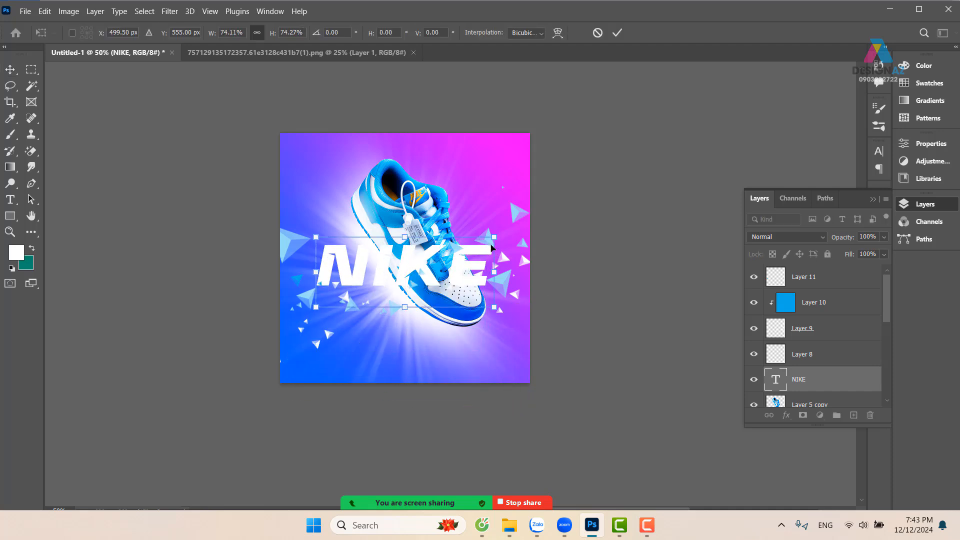
{"action": "left_click_drag", "start_coordinate": [494, 236], "coordinate": [522, 225]}
{"action": "left_click_drag", "start_coordinate": [457, 255], "coordinate": [449, 240]}
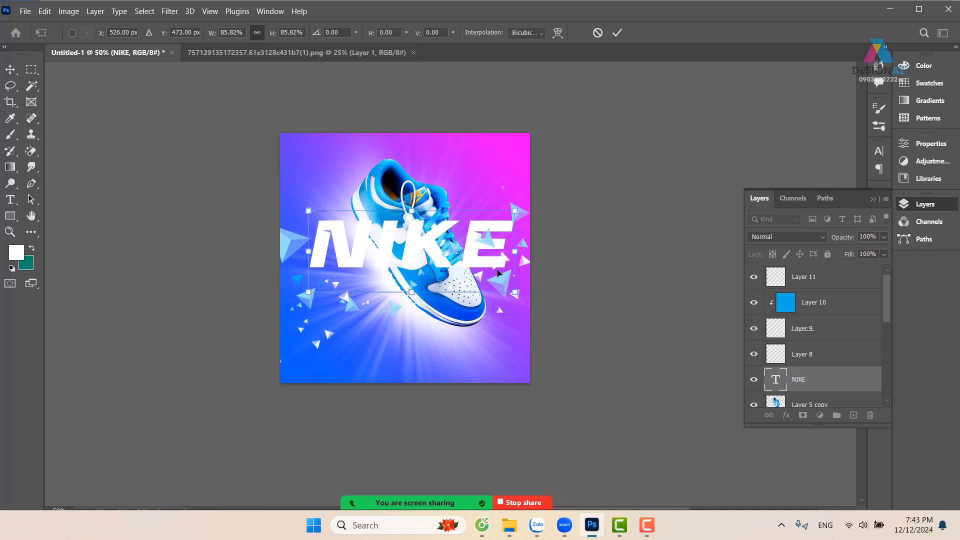
{"action": "key", "text": "Return"}
{"action": "key", "text": "ctrl+plus"}
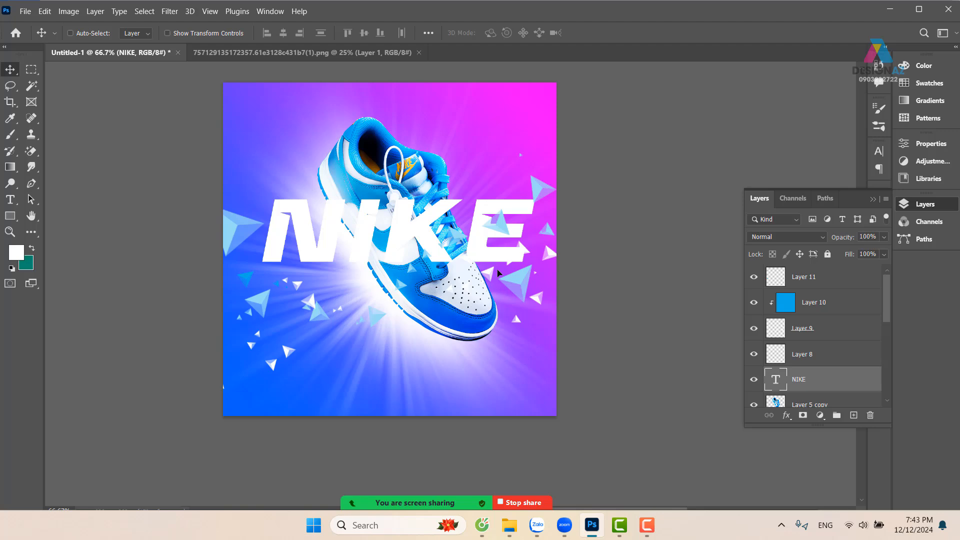
{"action": "key", "text": "ctrl+plus"}
{"action": "scroll", "coordinate": [444, 293], "scroll_direction": "up", "scroll_amount": 1}
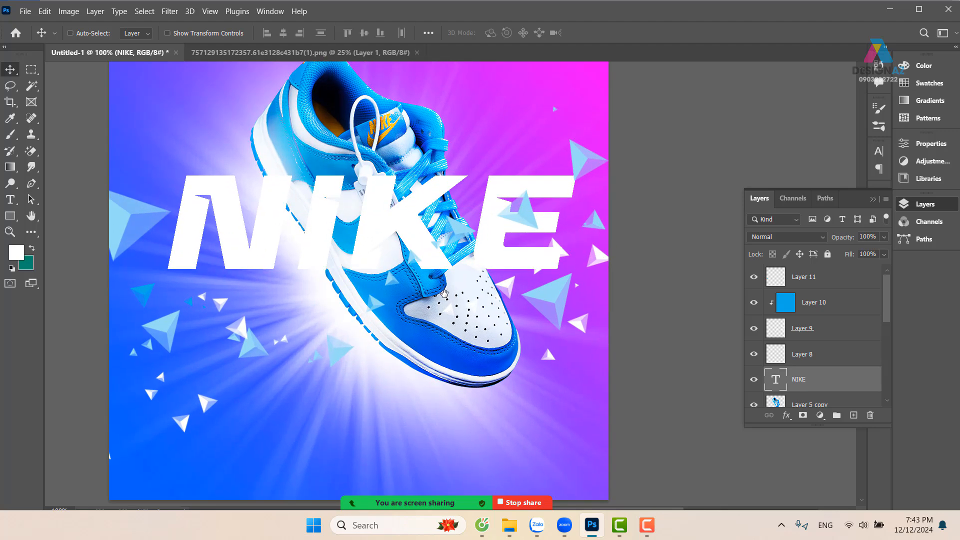
{"action": "left_click_drag", "start_coordinate": [424, 220], "coordinate": [492, 212]}
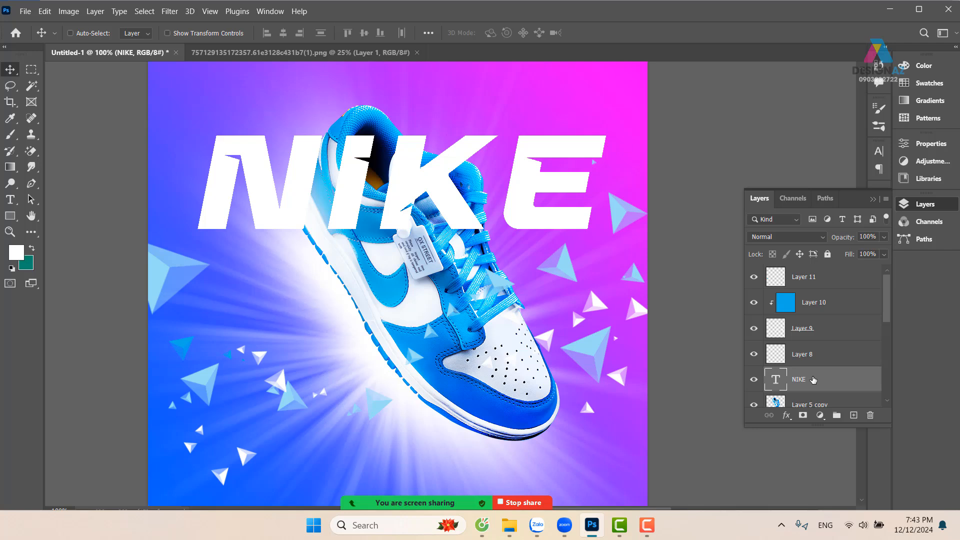
Duplicate the NIKE text layer and rename the copy NIKE net
{"action": "key", "text": "ctrl+j"}
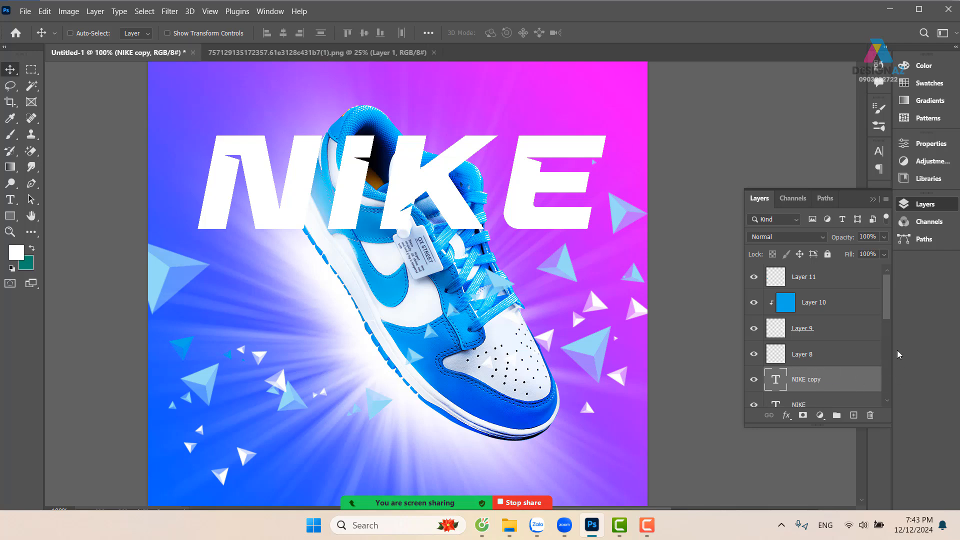
{"action": "left_click_drag", "start_coordinate": [893, 313], "coordinate": [886, 335]}
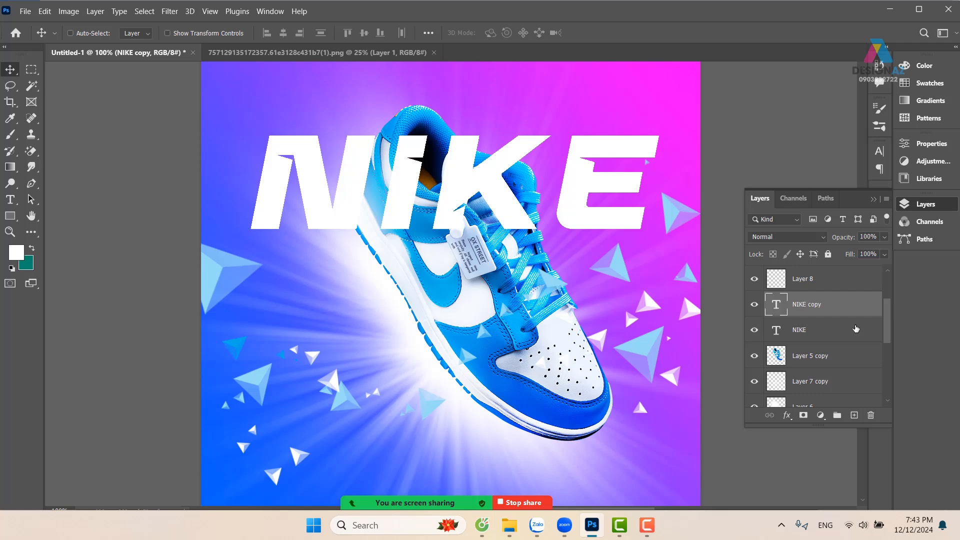
{"action": "double_click", "coordinate": [814, 306]}
{"action": "key", "text": "BackSpace"}
{"action": "key", "text": "Return"}
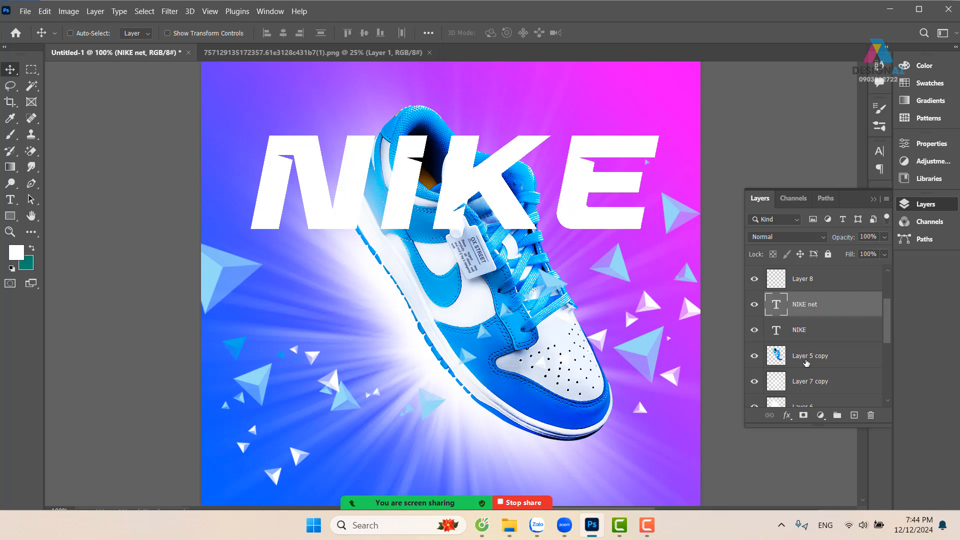
Add a 19 px white (ffffff) stroke positioned Inside to the NIKE net layer
{"action": "right_click", "coordinate": [832, 311]}
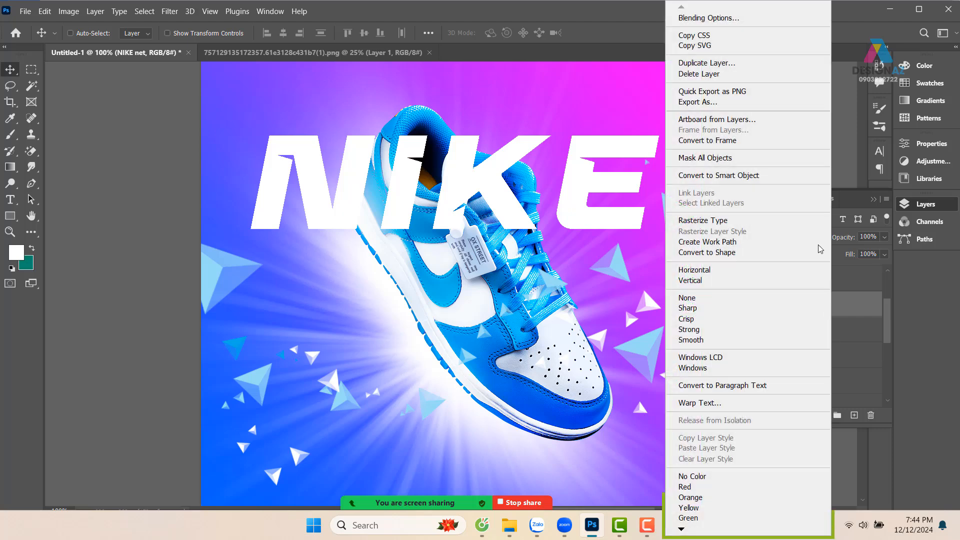
{"action": "left_click", "coordinate": [752, 20]}
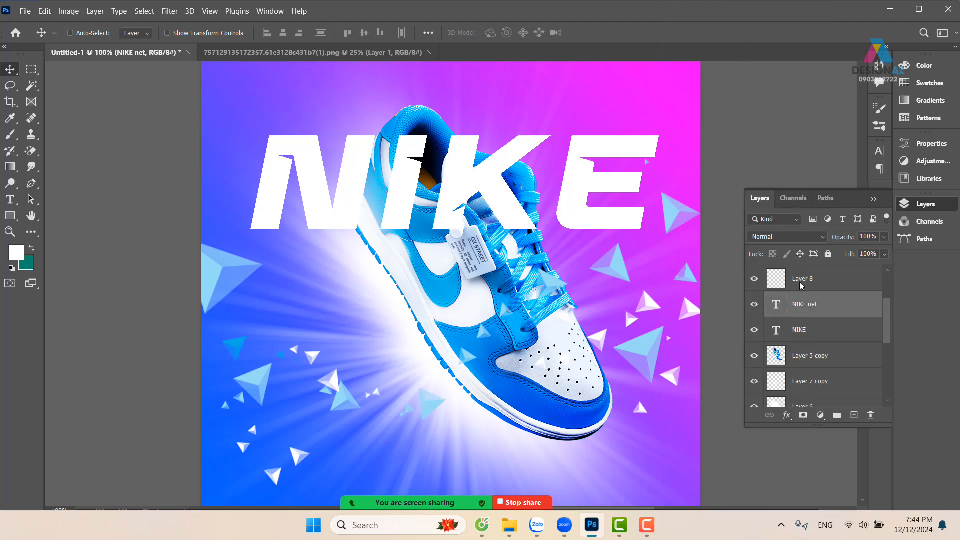
{"action": "left_click", "coordinate": [550, 162]}
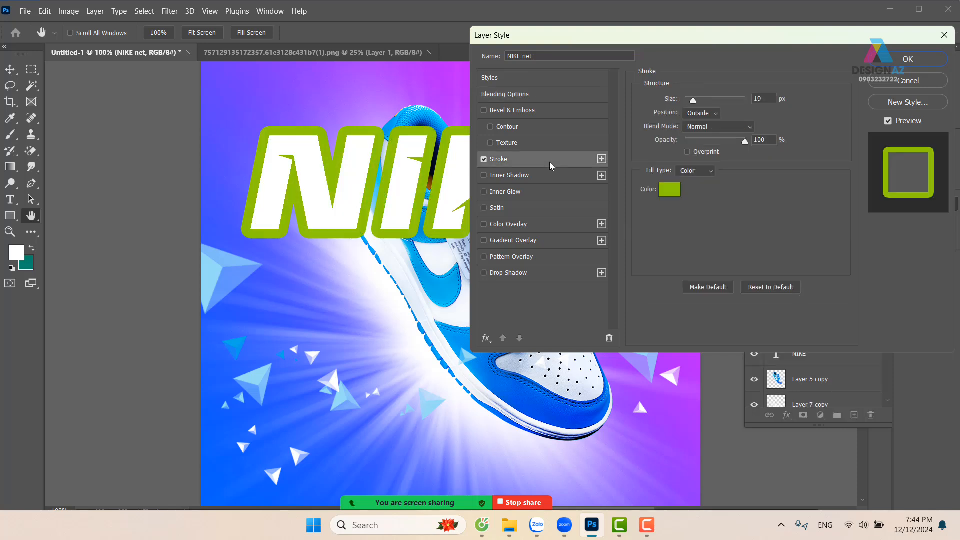
{"action": "left_click", "coordinate": [670, 189]}
{"action": "type", "text": "ffffff"}
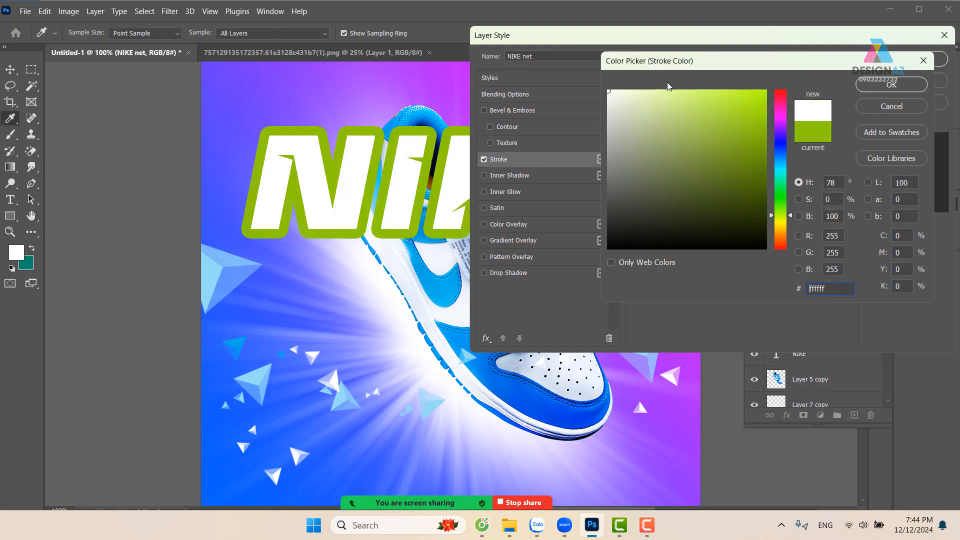
{"action": "key", "text": "Return"}
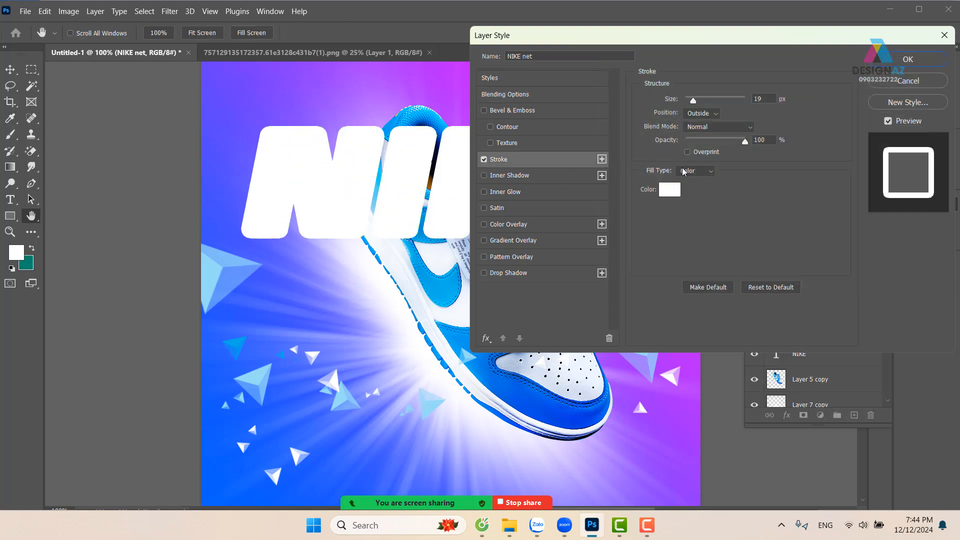
{"action": "left_click", "coordinate": [716, 117]}
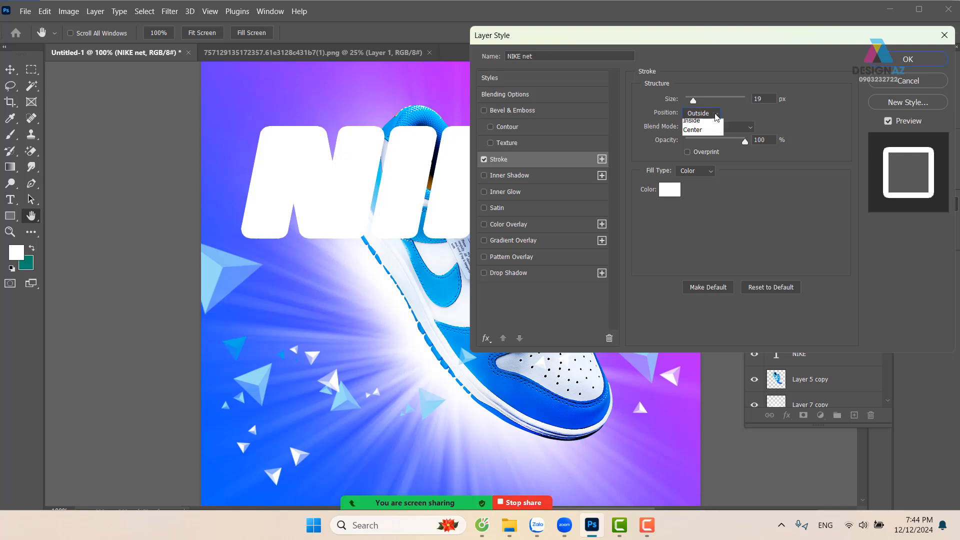
{"action": "left_click", "coordinate": [702, 131]}
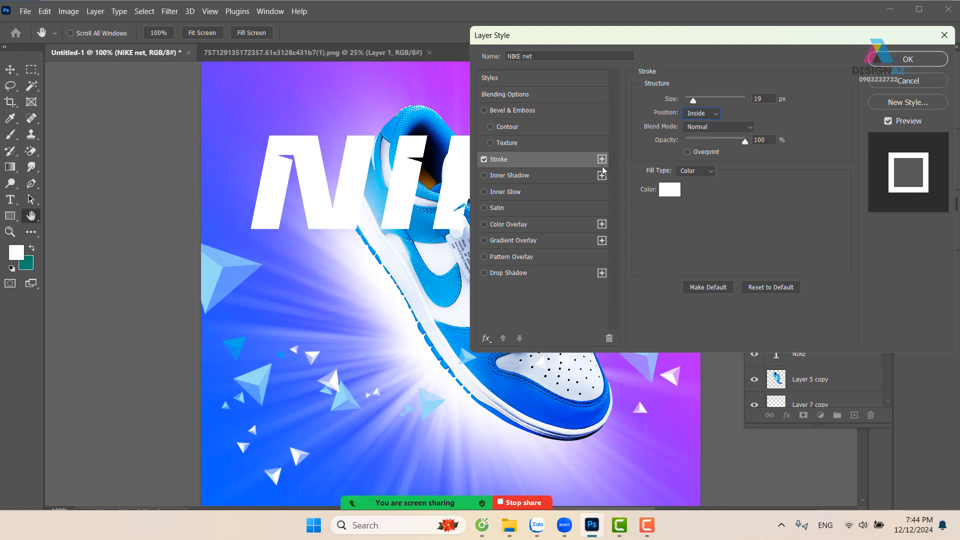
{"action": "left_click", "coordinate": [908, 59]}
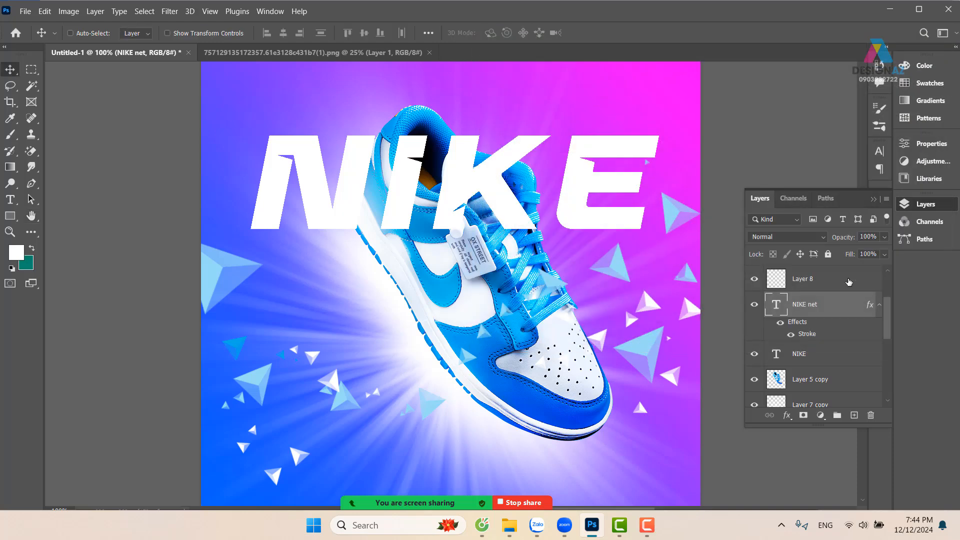
Set the NIKE net layer's fill to 0% and move its outline directly below the solid NIKE text
{"action": "left_click", "coordinate": [884, 254]}
{"action": "left_click_drag", "start_coordinate": [885, 268], "coordinate": [823, 270]}
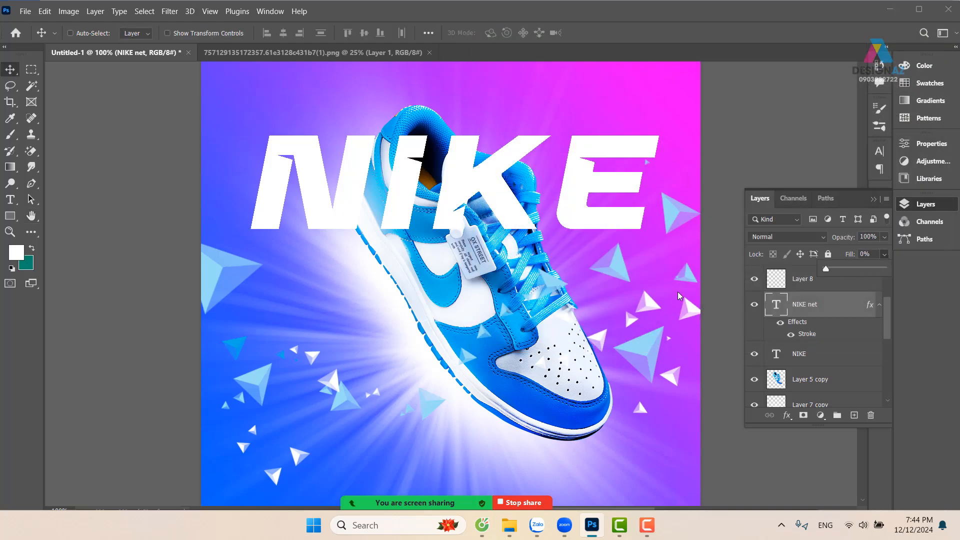
{"action": "left_click_drag", "start_coordinate": [611, 186], "coordinate": [610, 292]}
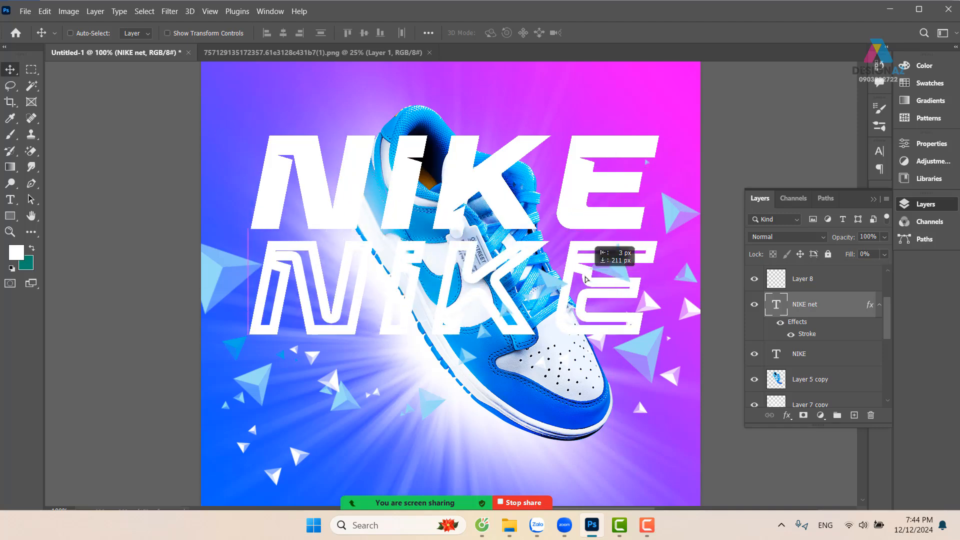
Thin the NIKE net layer's stroke to 5 px
{"action": "right_click", "coordinate": [834, 306]}
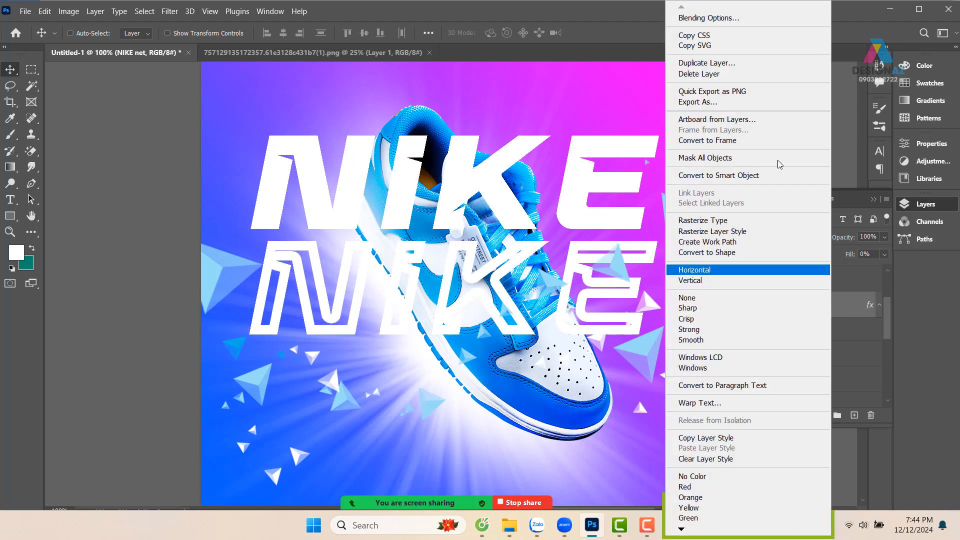
{"action": "left_click", "coordinate": [762, 19]}
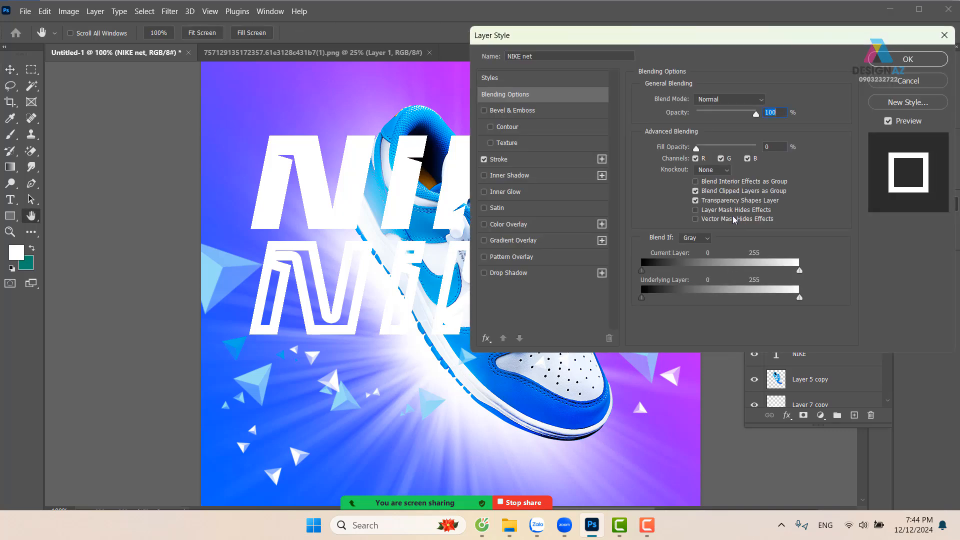
{"action": "left_click", "coordinate": [554, 160]}
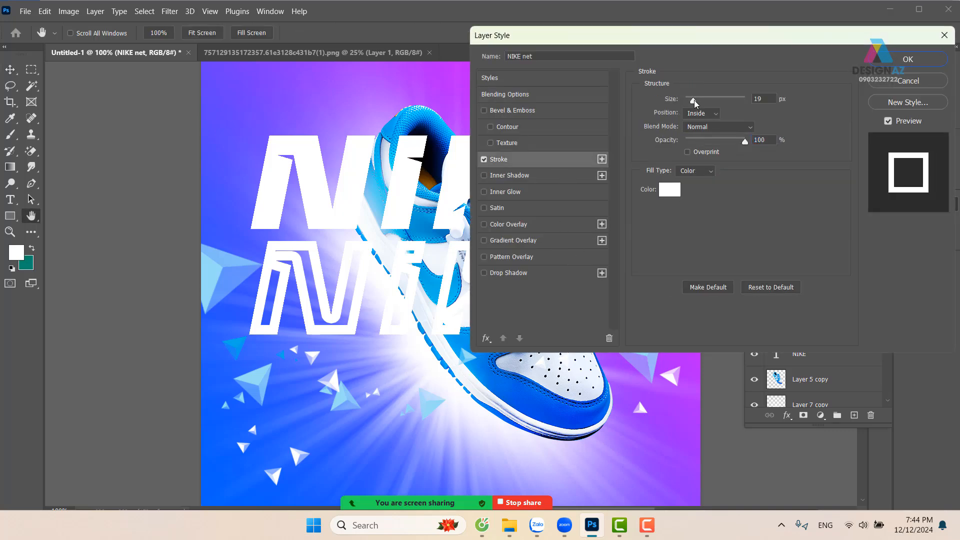
{"action": "left_click_drag", "start_coordinate": [693, 100], "coordinate": [687, 102]}
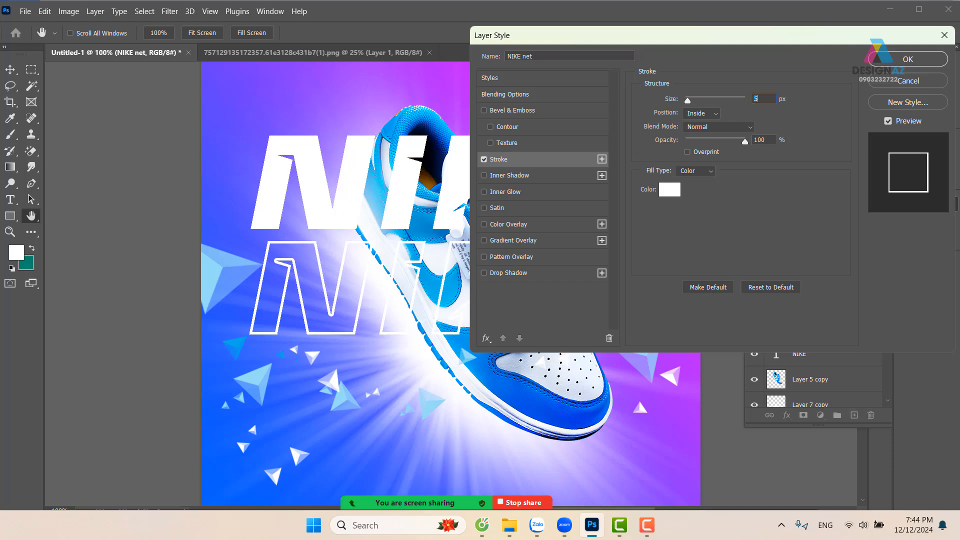
{"action": "left_click", "coordinate": [924, 58]}
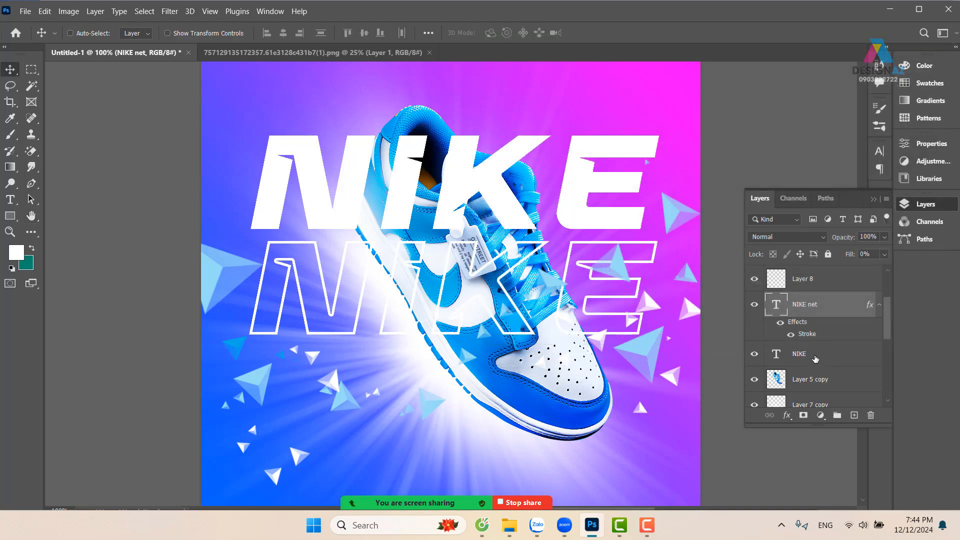
Move the outlined text back over the solid NIKE text and reorder the solid NIKE layer beneath the shoe layer, Layer 5 copy
{"action": "left_click_drag", "start_coordinate": [533, 276], "coordinate": [528, 174]}
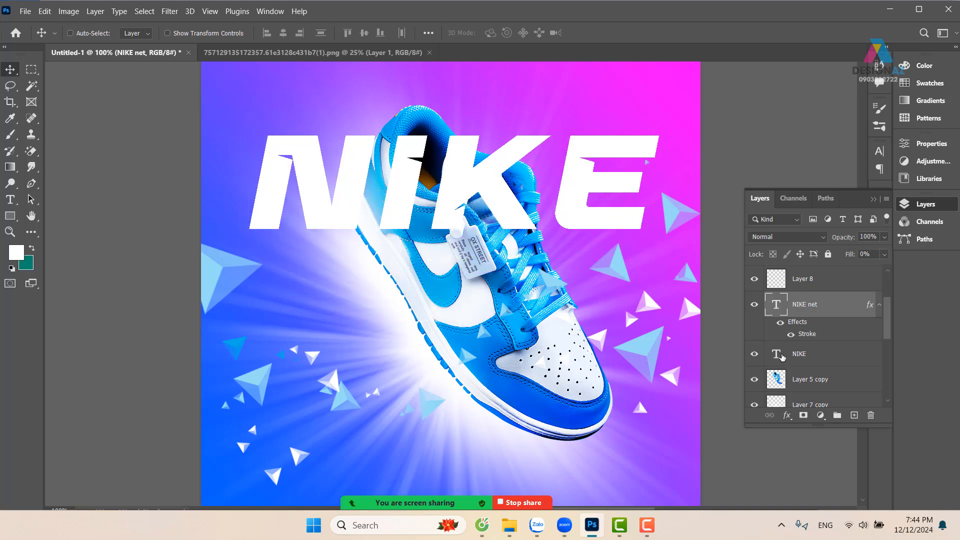
{"action": "left_click", "coordinate": [844, 358]}
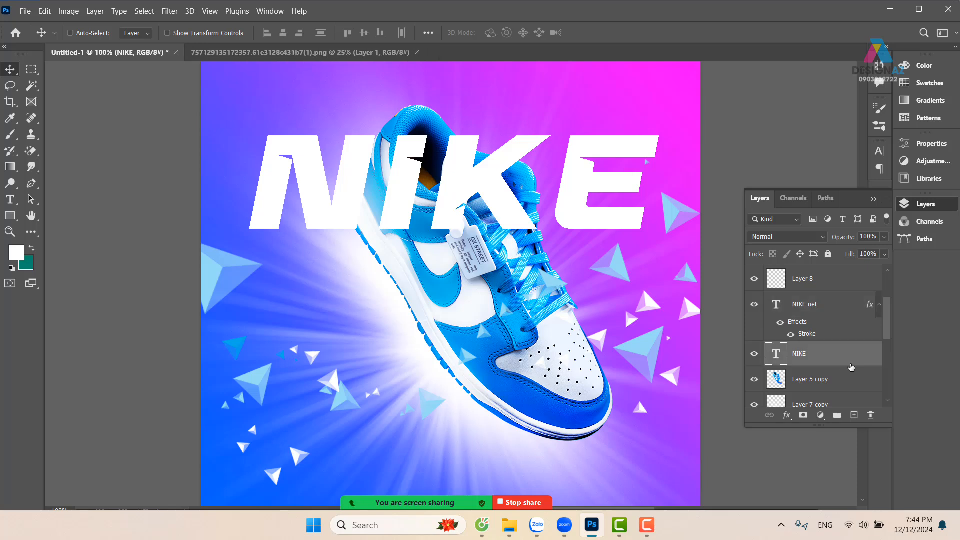
{"action": "left_click_drag", "start_coordinate": [837, 365], "coordinate": [838, 393]}
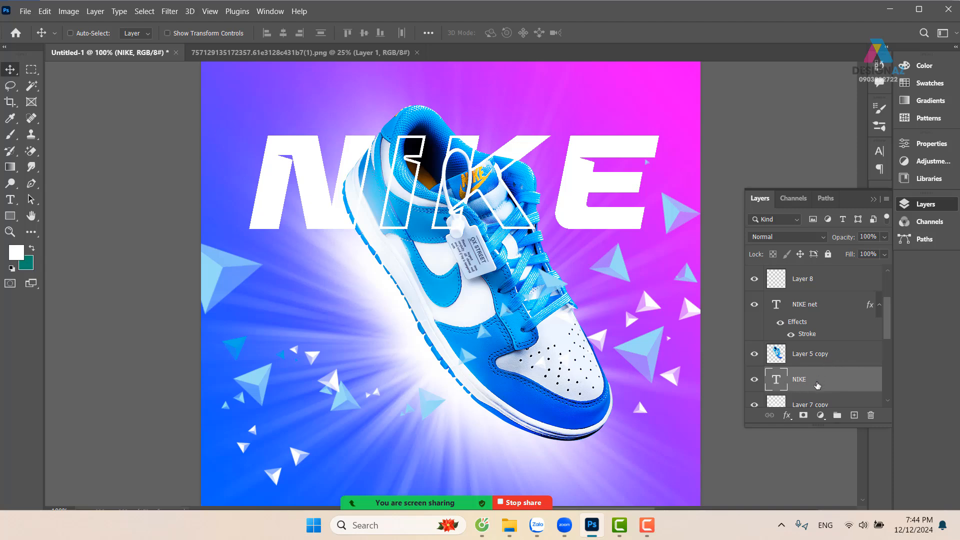
Link the NIKE net and NIKE layers and move both slightly up and left
{"action": "left_click", "coordinate": [834, 307], "text": "ctrl"}
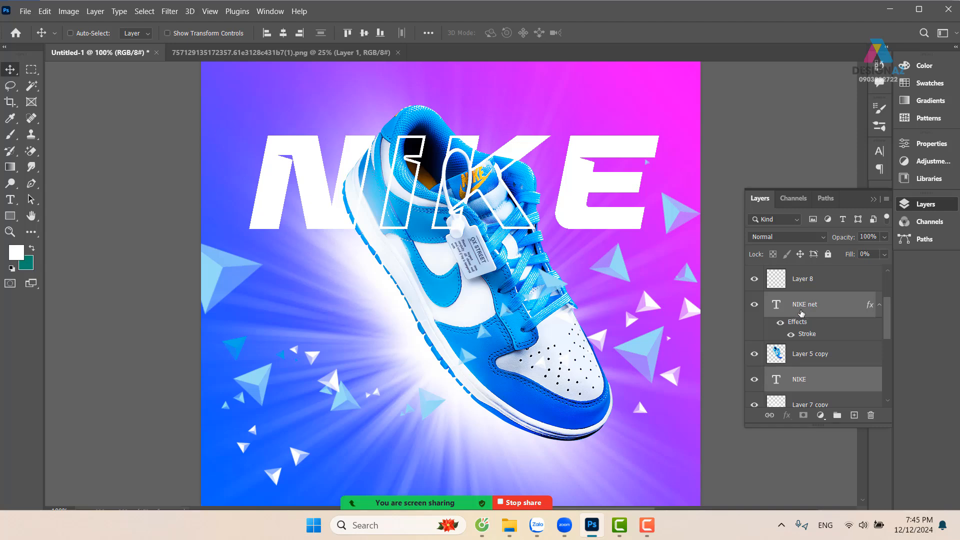
{"action": "left_click", "coordinate": [770, 415]}
{"action": "left_click_drag", "start_coordinate": [572, 227], "coordinate": [565, 198]}
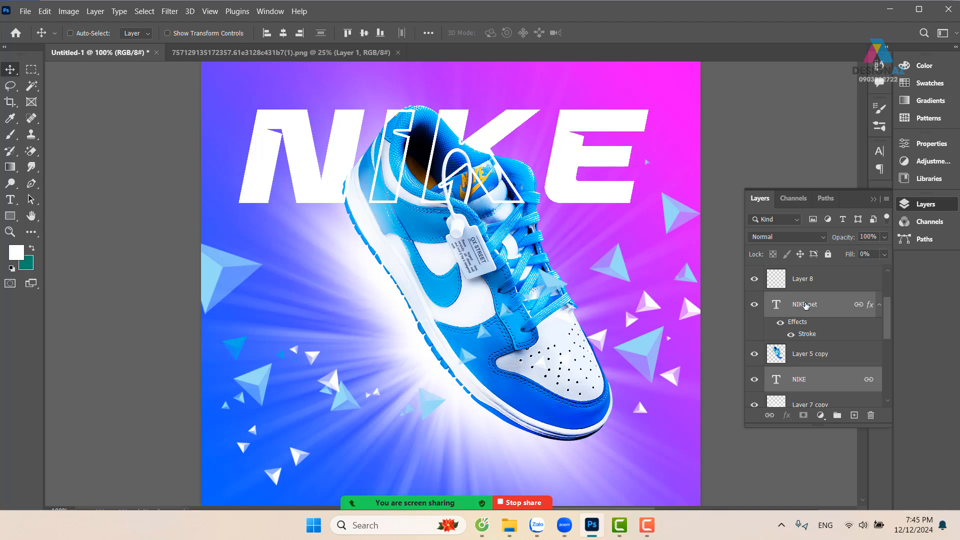
Unlink the NIKE net layer from the NIKE layer and delete NIKE net
{"action": "left_click", "coordinate": [826, 311]}
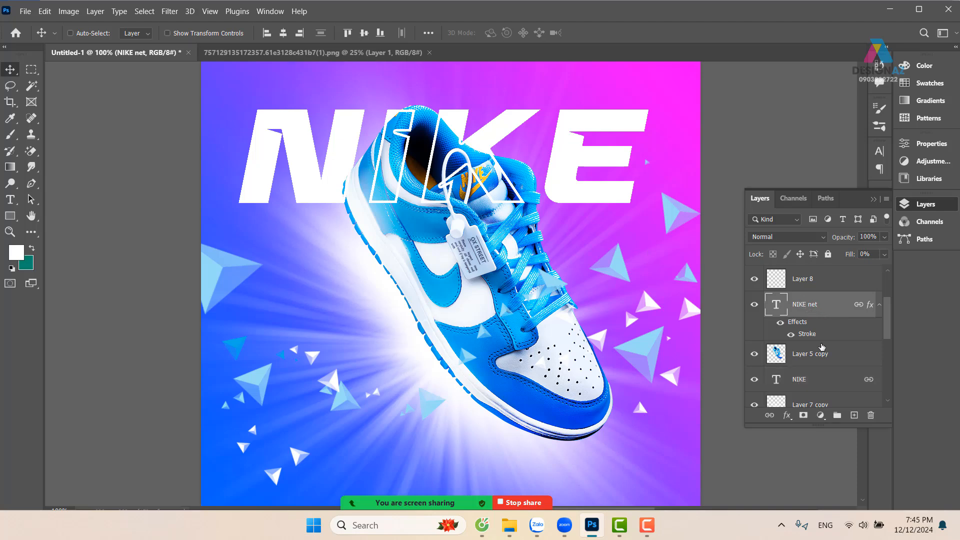
{"action": "left_click", "coordinate": [769, 415]}
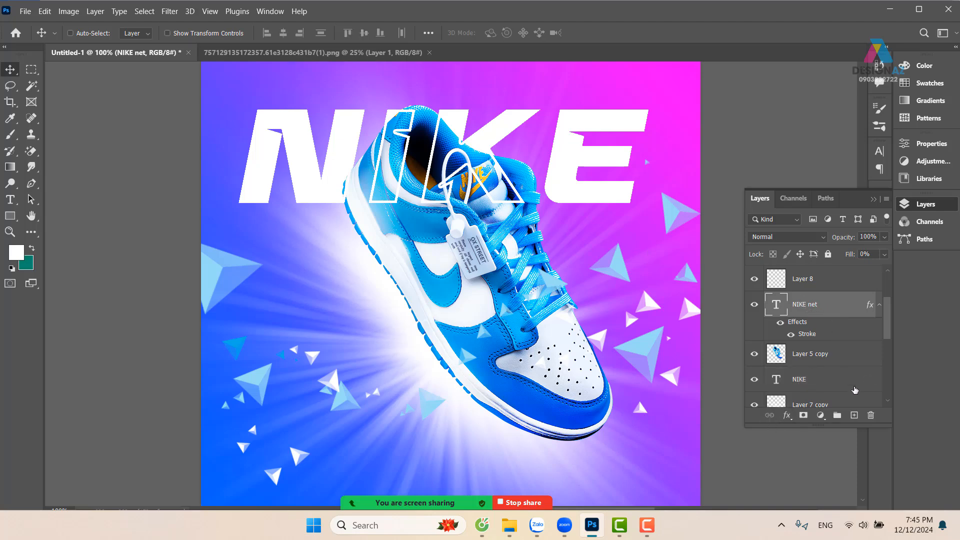
{"action": "left_click", "coordinate": [870, 416]}
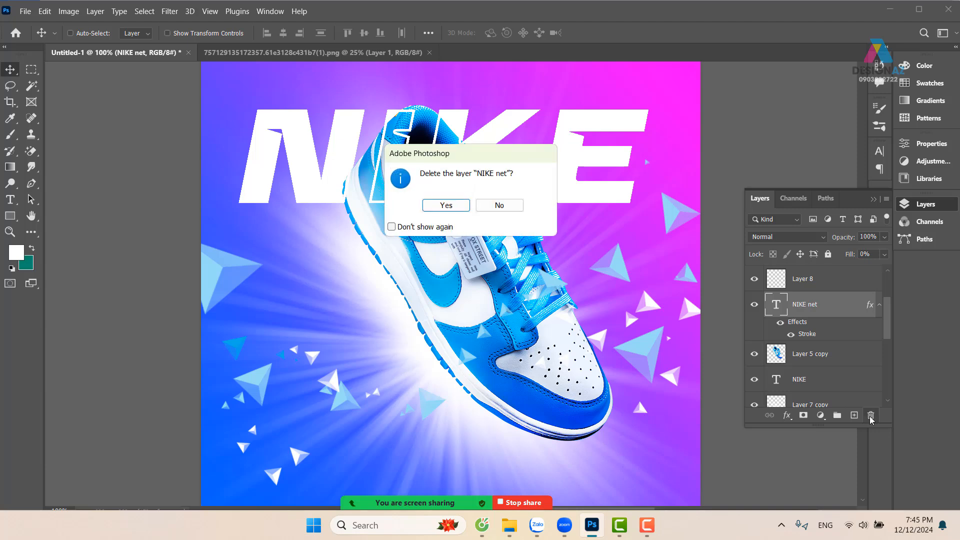
{"action": "left_click", "coordinate": [446, 205]}
Move the NIKE text down to the canvas's lower part behind the shoe's toe and scale it down slightly
{"action": "right_click", "coordinate": [566, 166]}
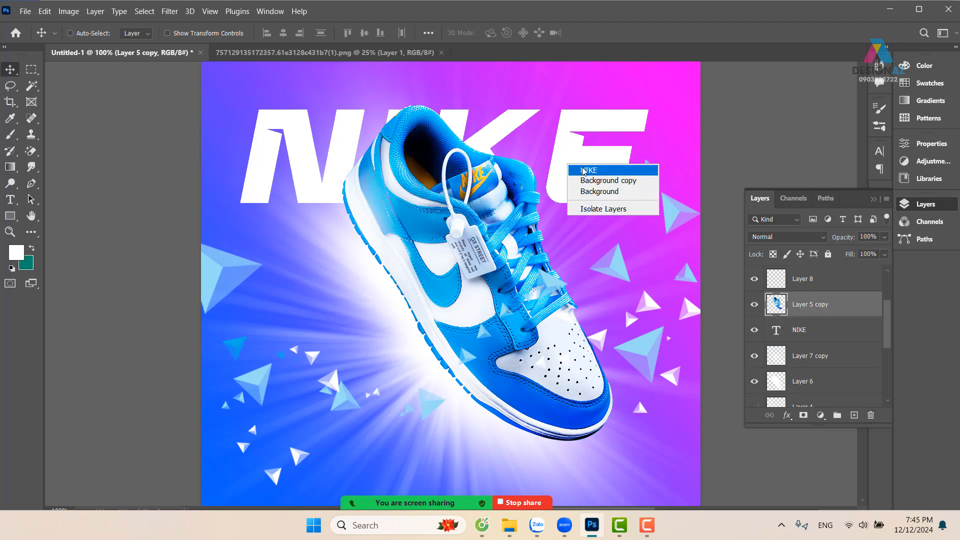
{"action": "left_click", "coordinate": [583, 170]}
{"action": "left_click_drag", "start_coordinate": [575, 165], "coordinate": [607, 446]}
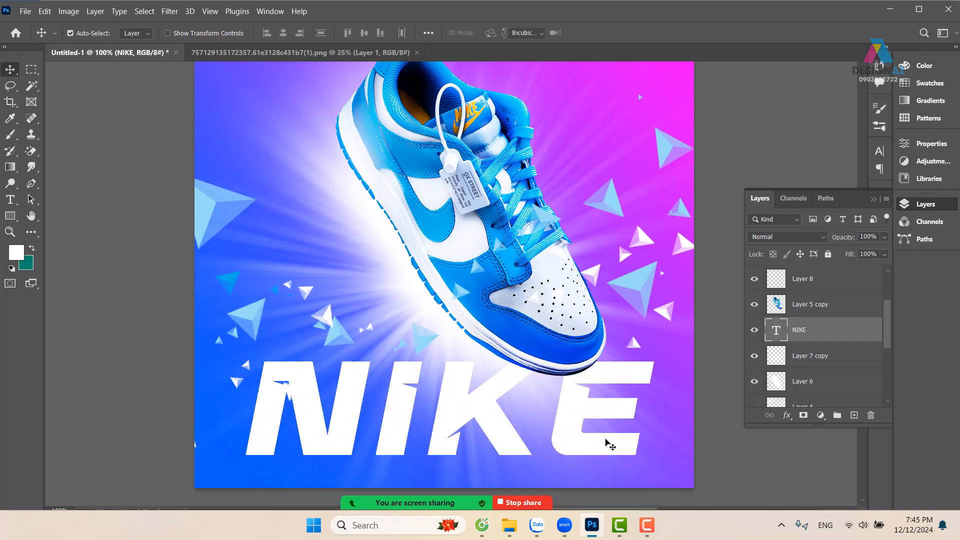
{"action": "key", "text": "ctrl+t"}
{"action": "left_click_drag", "start_coordinate": [657, 342], "coordinate": [625, 354]}
{"action": "left_click_drag", "start_coordinate": [553, 424], "coordinate": [561, 419]}
{"action": "key", "text": "Return"}
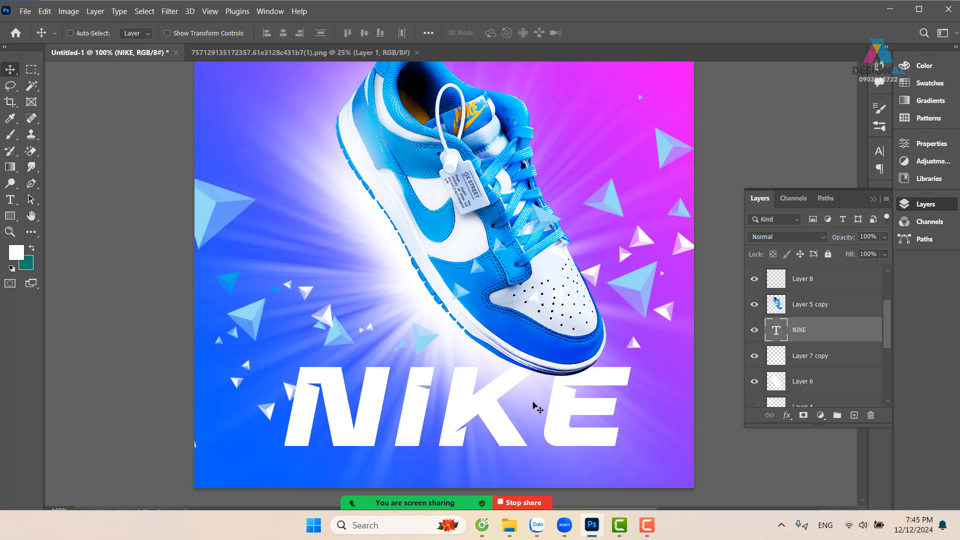
Duplicate the NIKE text layer in place and rasterize the copy
{"action": "right_click", "coordinate": [499, 428]}
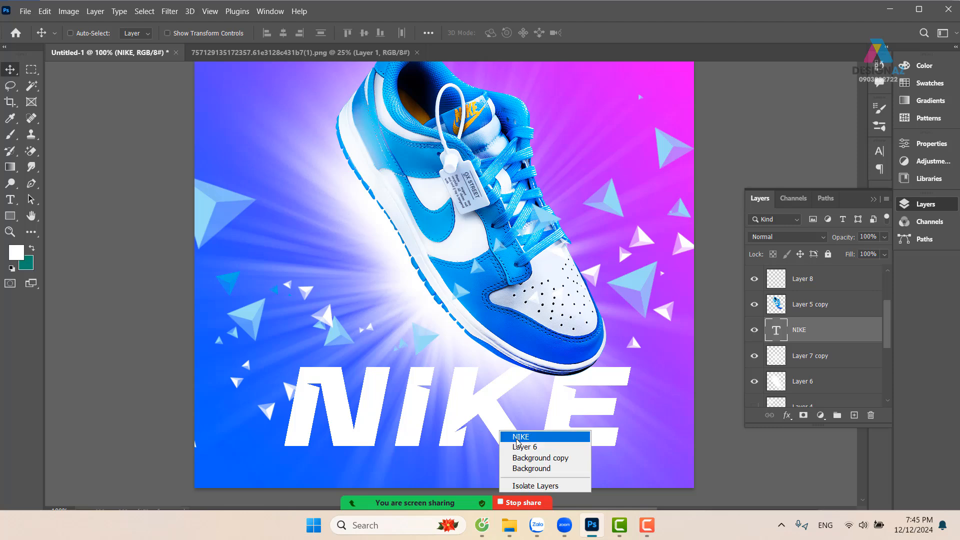
{"action": "left_click", "coordinate": [516, 438]}
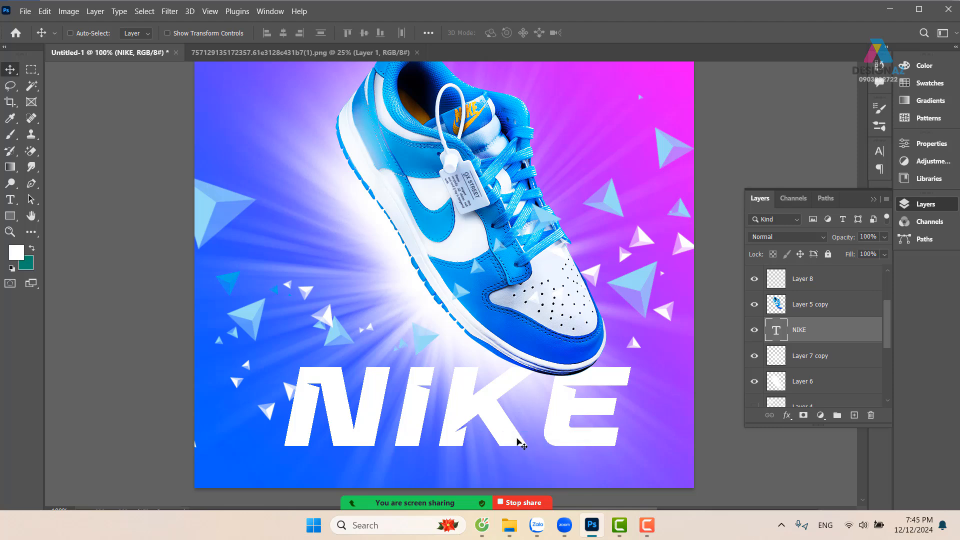
{"action": "key", "text": "ctrl+j"}
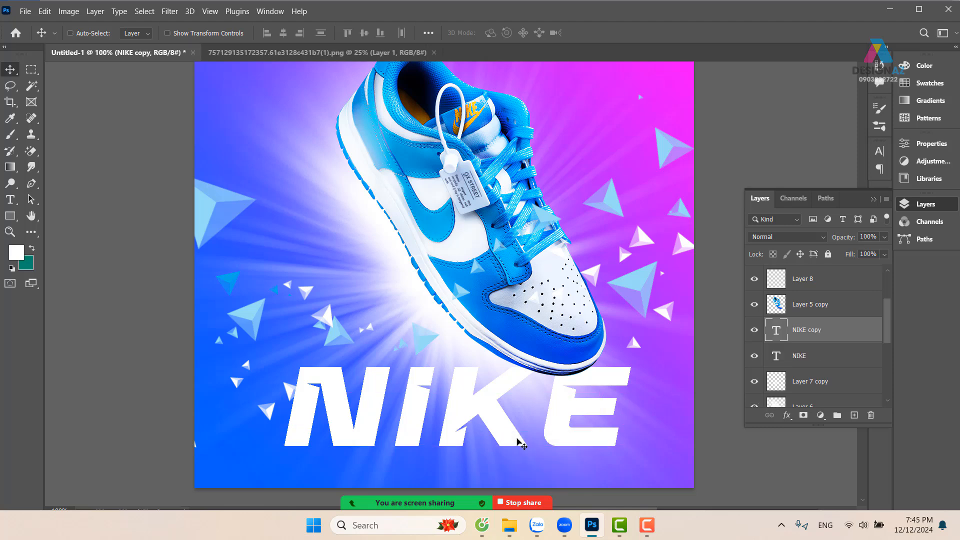
{"action": "left_click_drag", "start_coordinate": [497, 420], "coordinate": [399, 377]}
{"action": "key", "text": "ctrl+z"}
{"action": "right_click", "coordinate": [834, 340]}
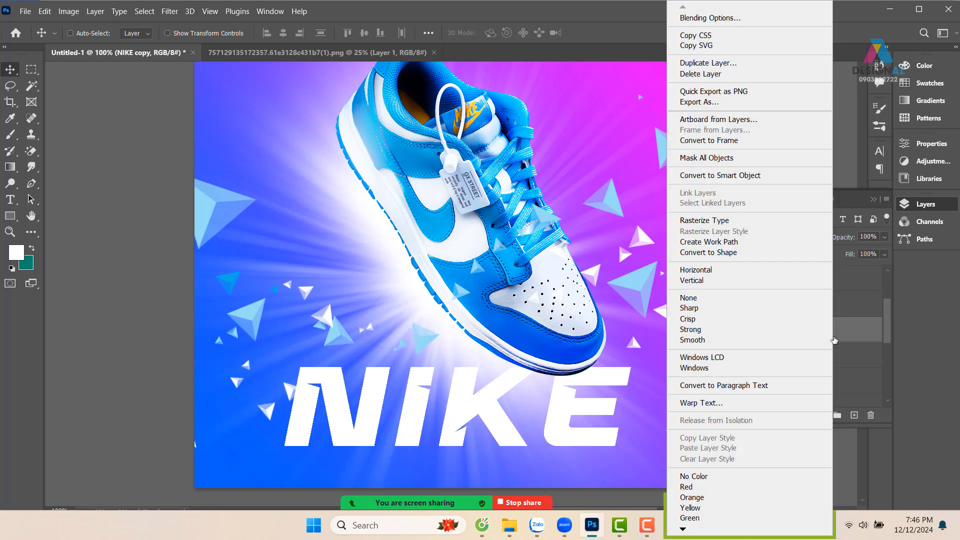
{"action": "left_click", "coordinate": [784, 221]}
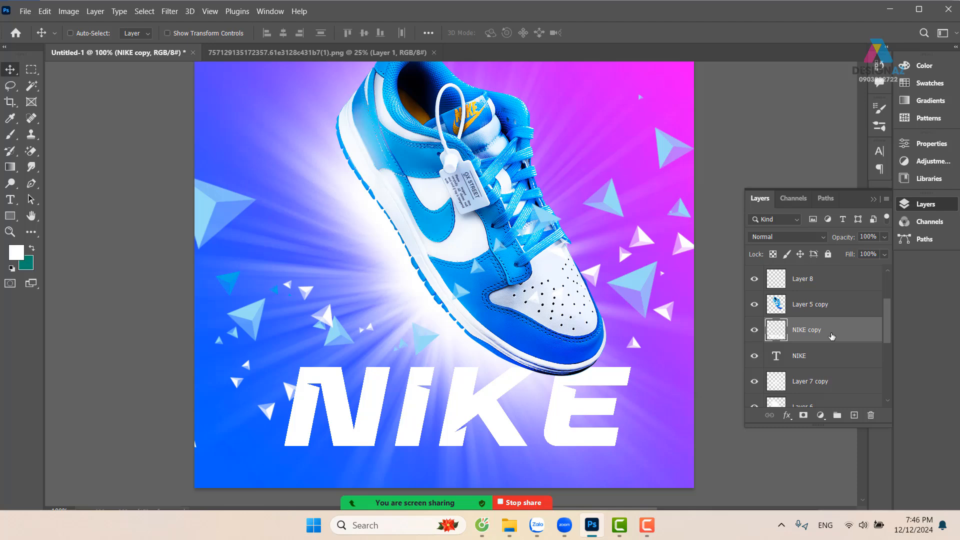
Try a Zoom Radial Blur on the NIKE copy with amount 100, Good quality and the blur centre moved toward the lower edge
{"action": "left_click", "coordinate": [170, 11]}
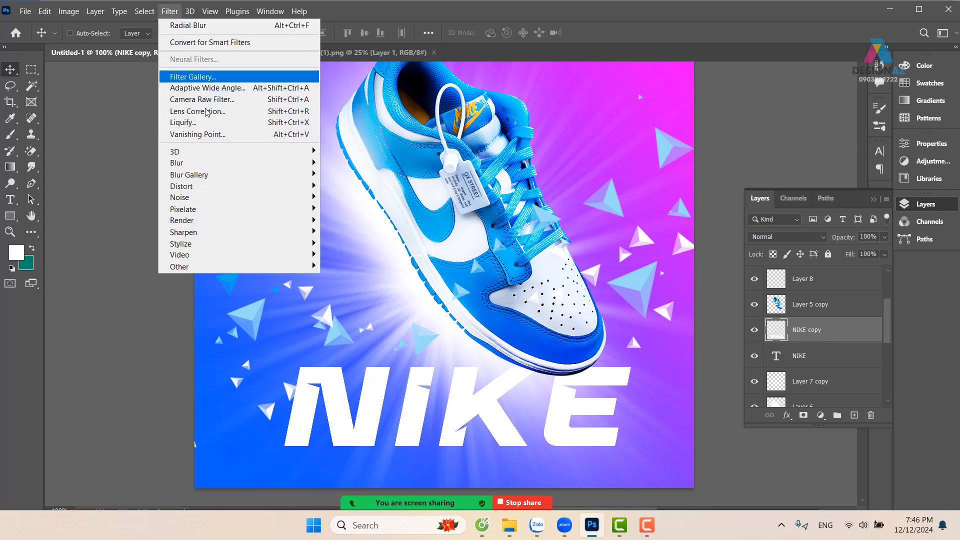
{"action": "mouse_move", "coordinate": [218, 165]}
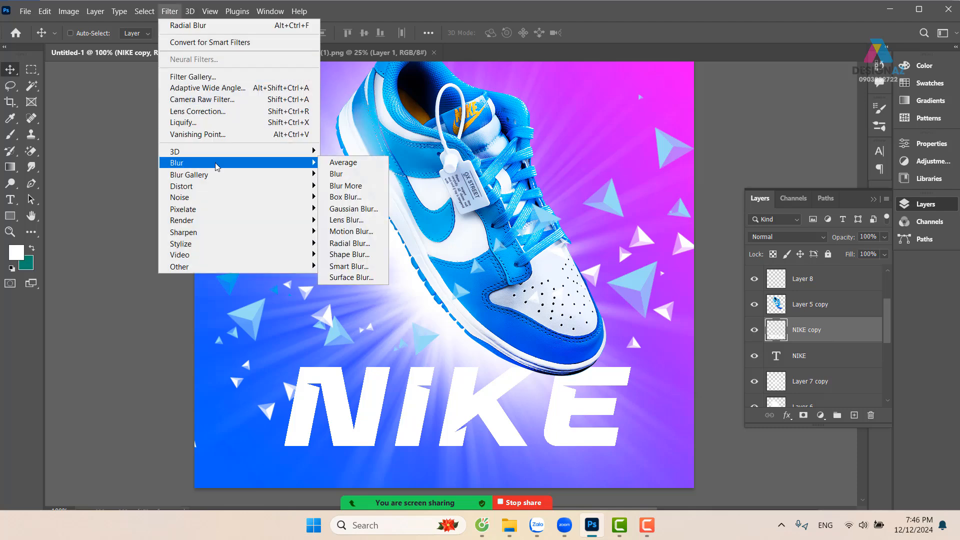
{"action": "left_click", "coordinate": [349, 243]}
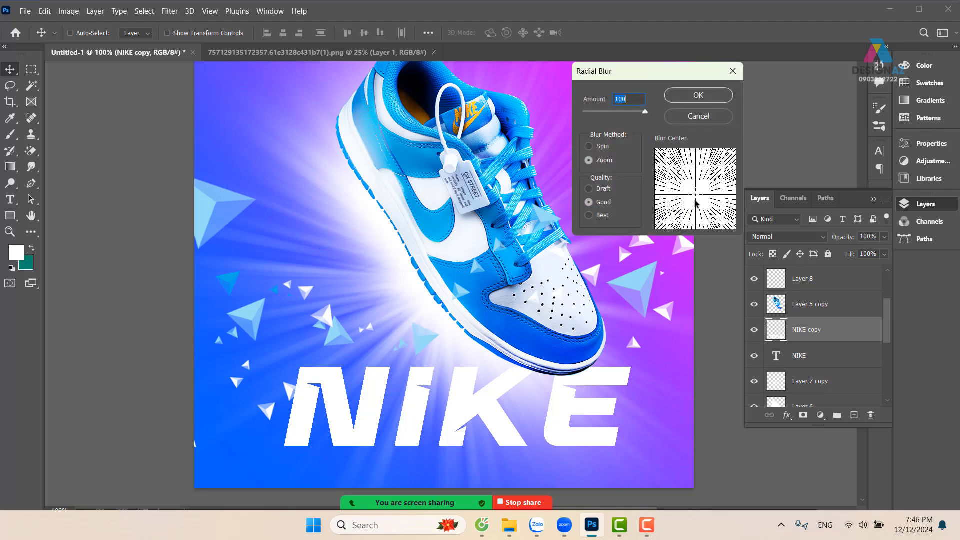
{"action": "left_click_drag", "start_coordinate": [695, 202], "coordinate": [699, 219]}
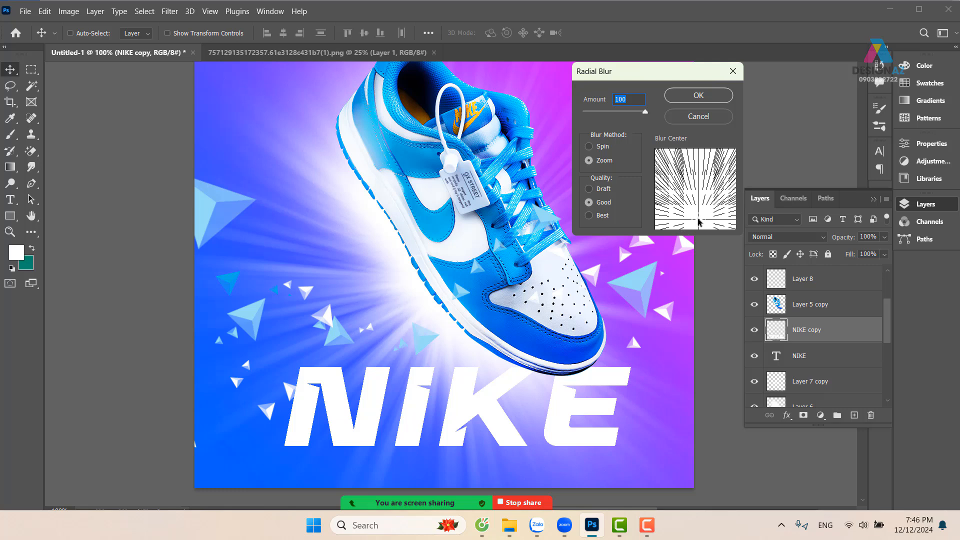
{"action": "left_click_drag", "start_coordinate": [698, 219], "coordinate": [695, 220]}
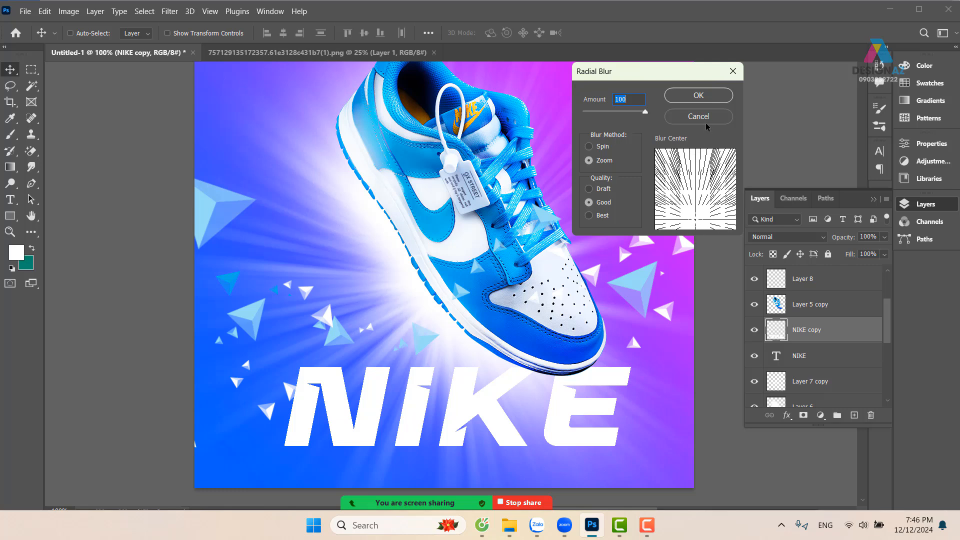
{"action": "left_click", "coordinate": [698, 95]}
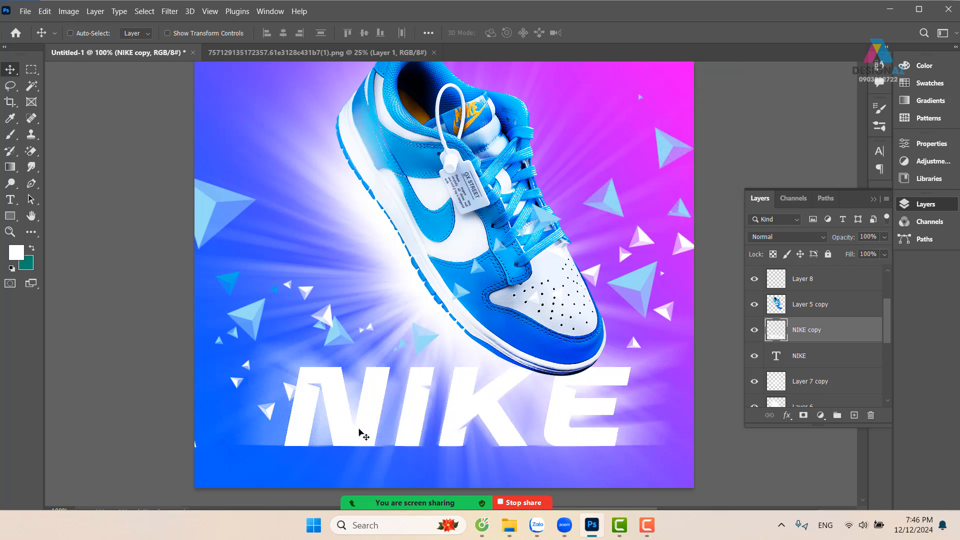
{"action": "scroll", "coordinate": [481, 427], "scroll_direction": "down", "scroll_amount": 3}
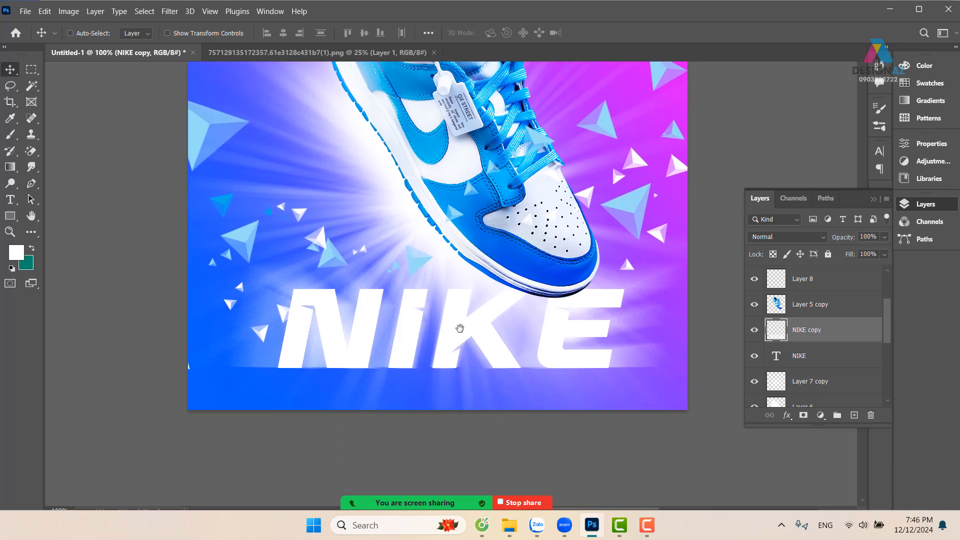
{"action": "left_click_drag", "start_coordinate": [586, 345], "coordinate": [616, 399]}
{"action": "key", "text": "ctrl+z"}
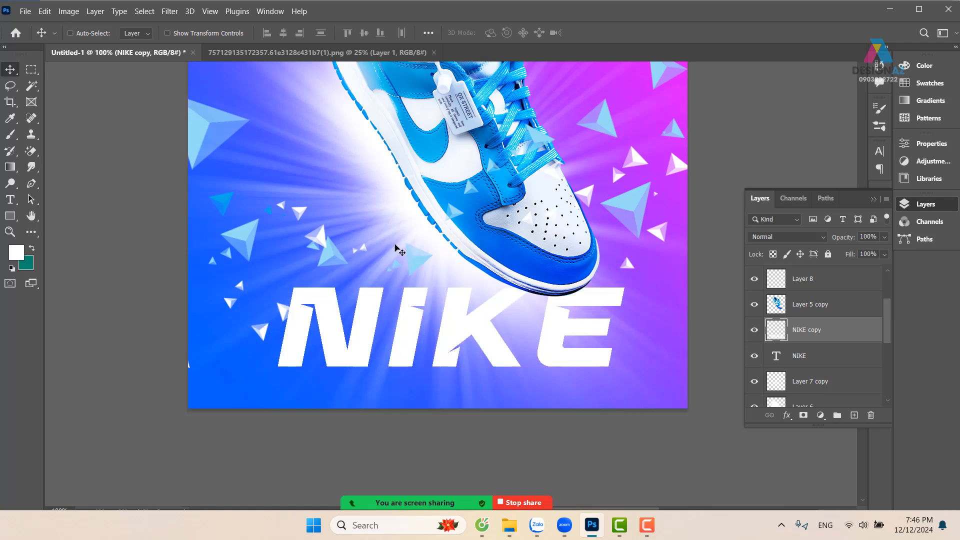
Move the NIKE copy up behind the middle of the shoe and apply a Zoom Radial Blur of 100, Good quality, centred on the canvas
{"action": "left_click_drag", "start_coordinate": [418, 305], "coordinate": [426, 232]}
{"action": "left_click_drag", "start_coordinate": [491, 248], "coordinate": [457, 323]}
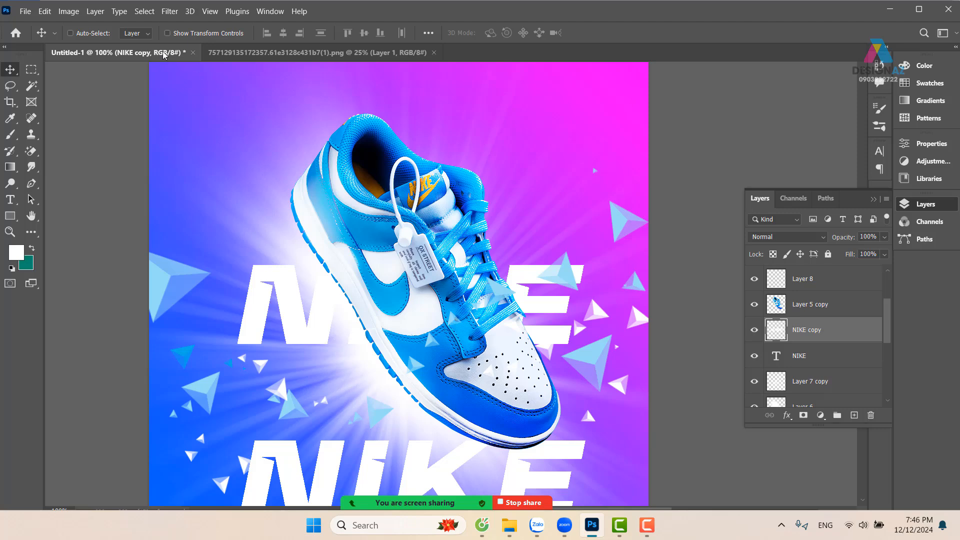
{"action": "left_click", "coordinate": [169, 11]}
{"action": "mouse_move", "coordinate": [205, 163]}
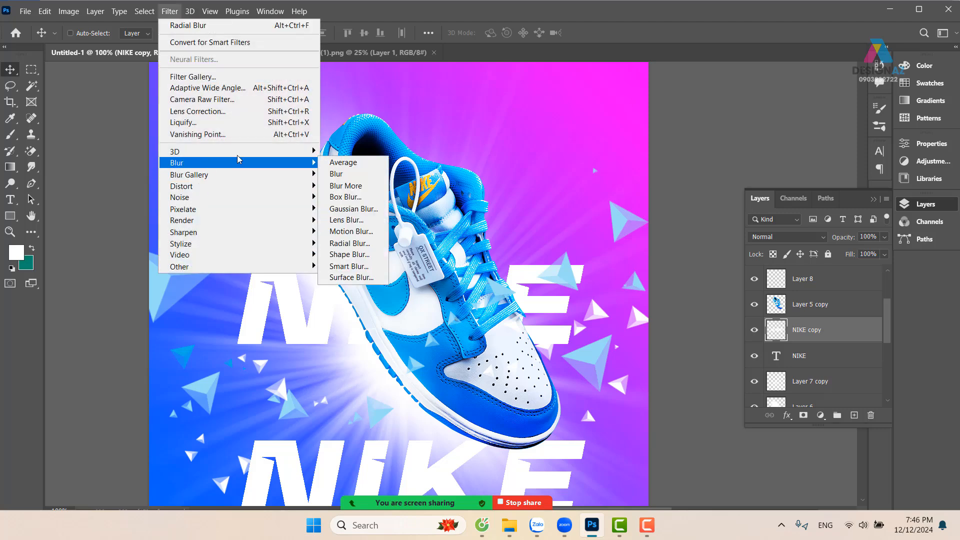
{"action": "left_click", "coordinate": [350, 243]}
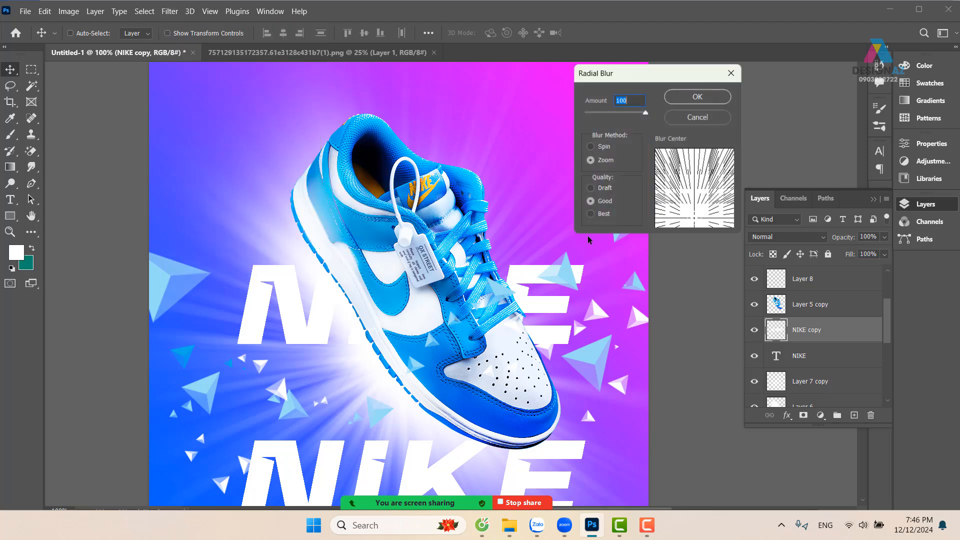
{"action": "left_click_drag", "start_coordinate": [695, 197], "coordinate": [696, 195]}
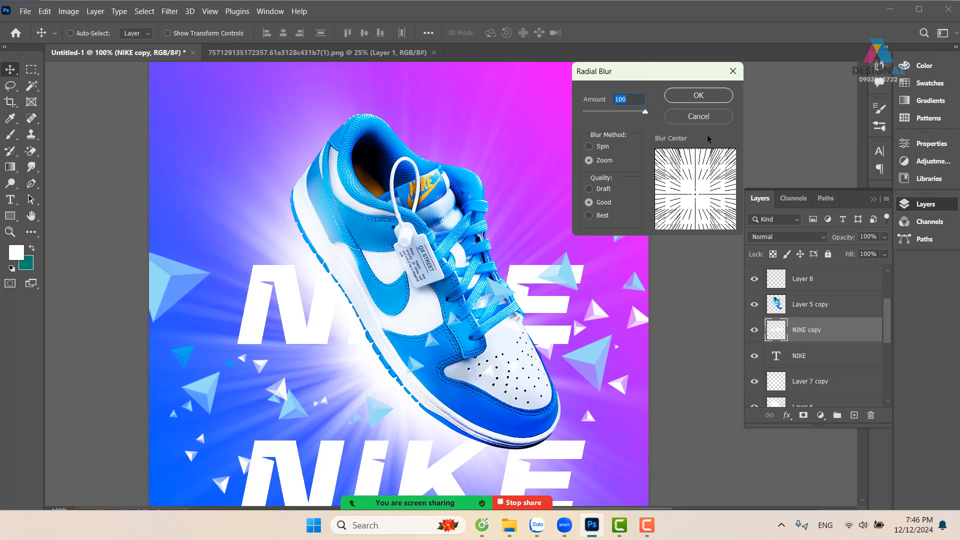
{"action": "left_click", "coordinate": [695, 95]}
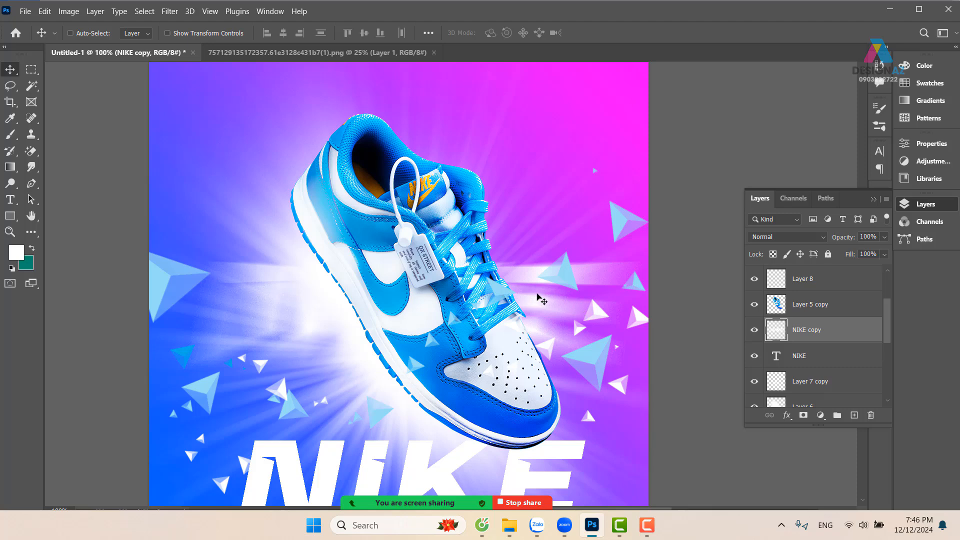
Reapply the last Radial Blur to the NIKE copy and move the blurred rays down onto the solid NIKE title
{"action": "left_click_drag", "start_coordinate": [536, 294], "coordinate": [536, 81]}
{"action": "key", "text": "ctrl+z"}
{"action": "left_click", "coordinate": [170, 11]}
{"action": "left_click", "coordinate": [235, 25]}
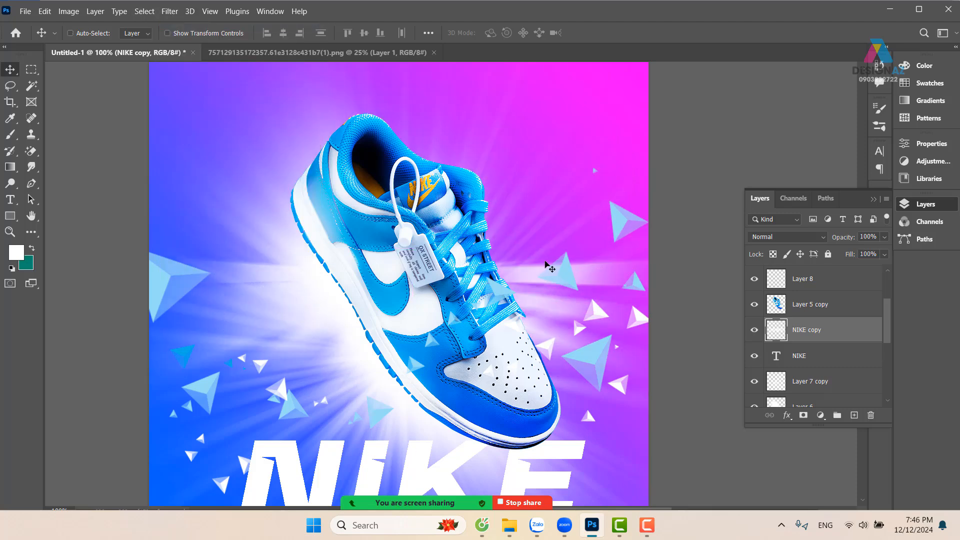
{"action": "left_click_drag", "start_coordinate": [535, 285], "coordinate": [549, 42]}
{"action": "key", "text": "ctrl+z"}
{"action": "left_click_drag", "start_coordinate": [551, 221], "coordinate": [538, 339]}
{"action": "scroll", "coordinate": [561, 336], "scroll_direction": "up", "scroll_amount": 3}
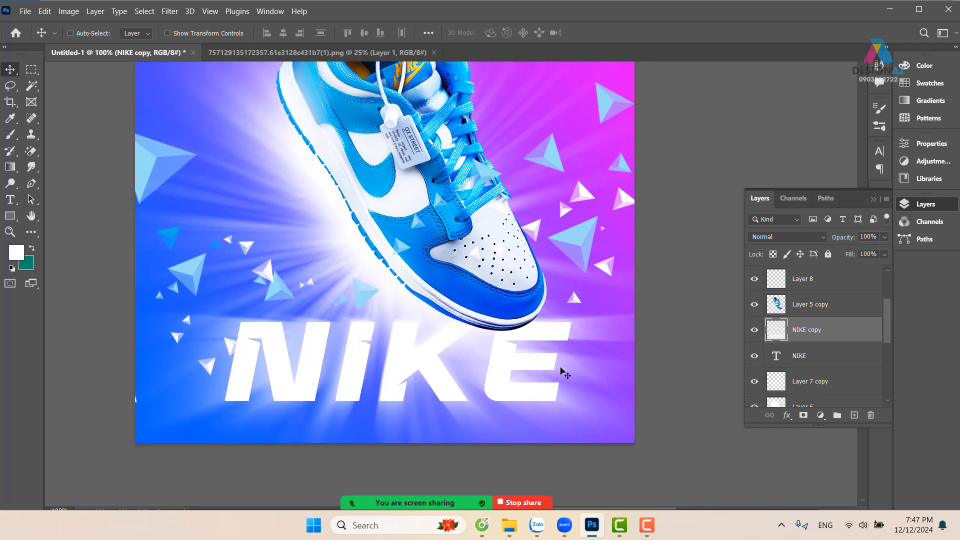
Delete the blurred NIKE copy, the shoe layer (Layer 5 copy) and the NIKE text layer
{"action": "left_click_drag", "start_coordinate": [532, 259], "coordinate": [556, 239]}
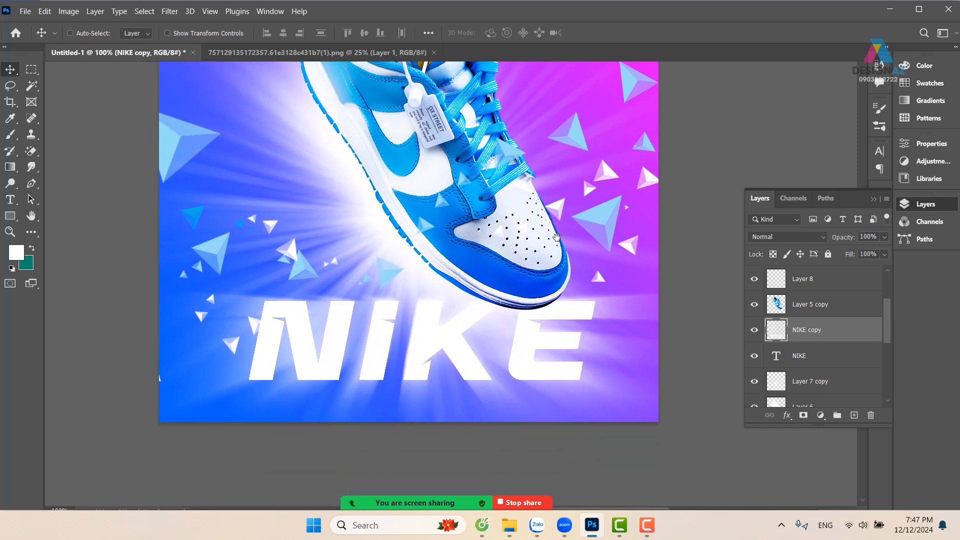
{"action": "key", "text": "Delete"}
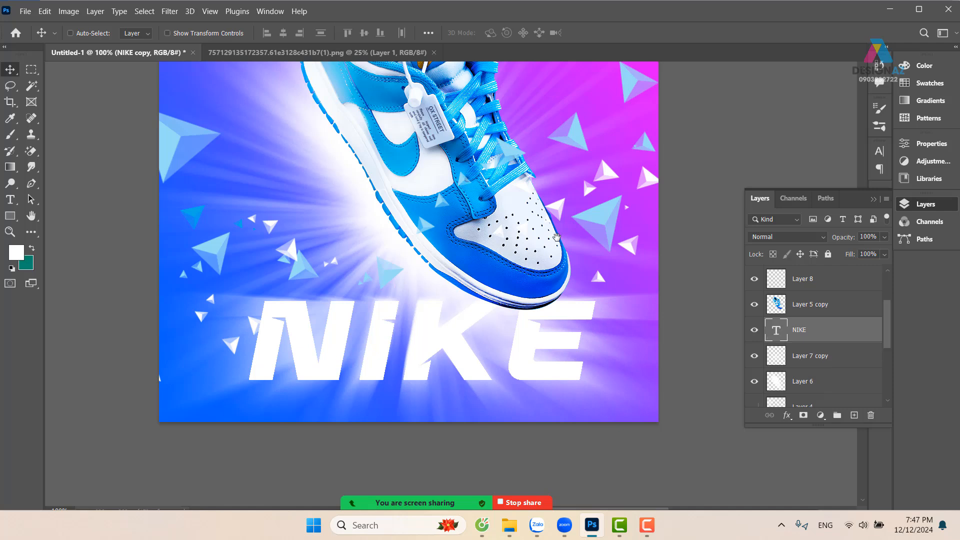
{"action": "right_click", "coordinate": [524, 248]}
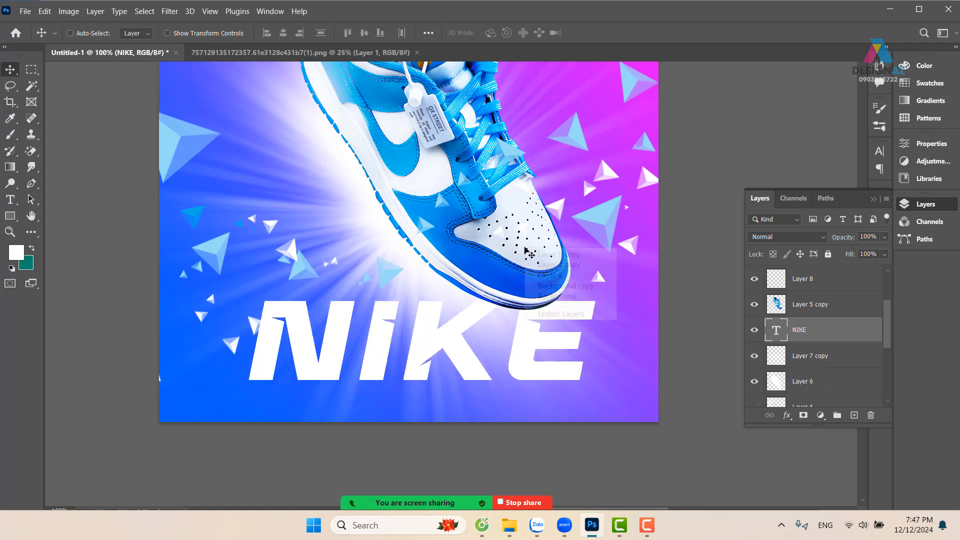
{"action": "left_click", "coordinate": [542, 255]}
{"action": "left_click_drag", "start_coordinate": [512, 254], "coordinate": [533, 285]}
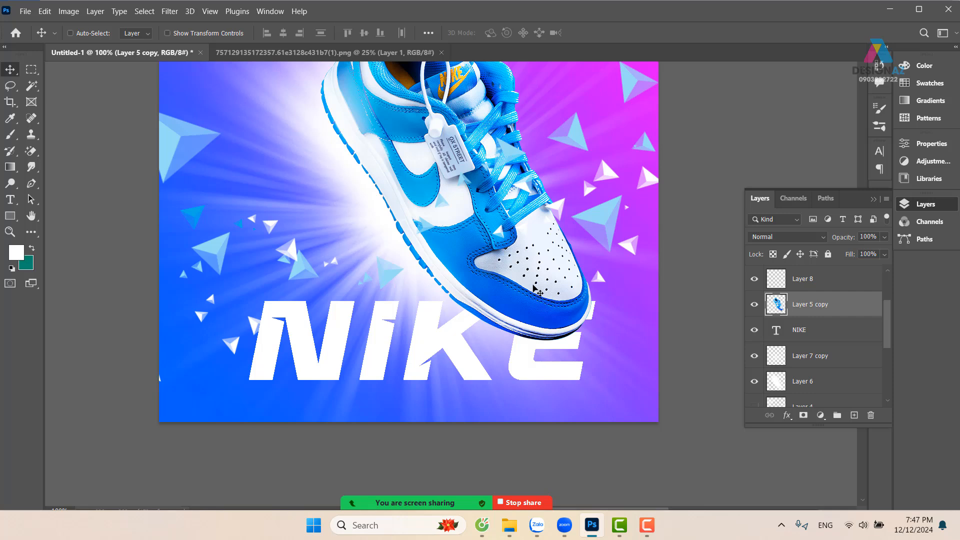
{"action": "key", "text": "Delete"}
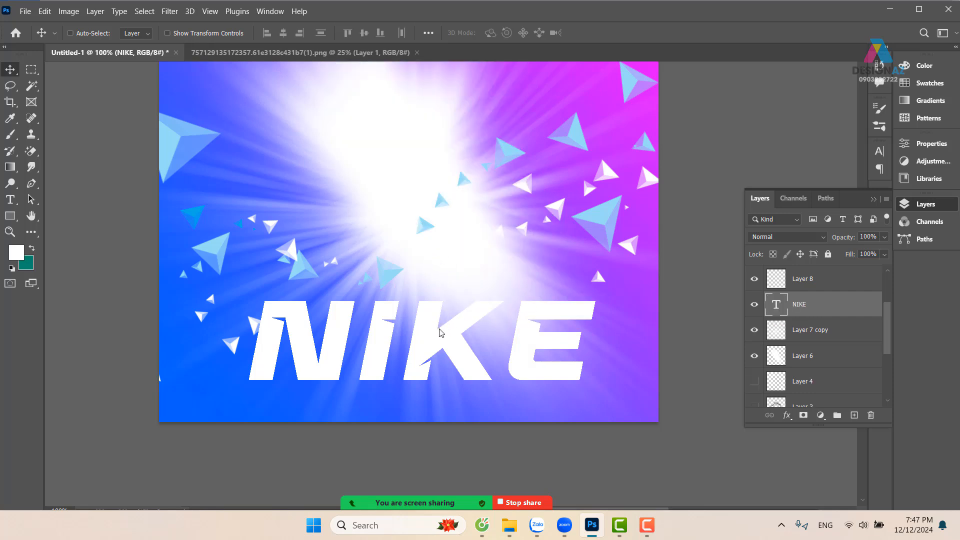
{"action": "left_click_drag", "start_coordinate": [440, 332], "coordinate": [461, 316]}
{"action": "key", "text": "Delete"}
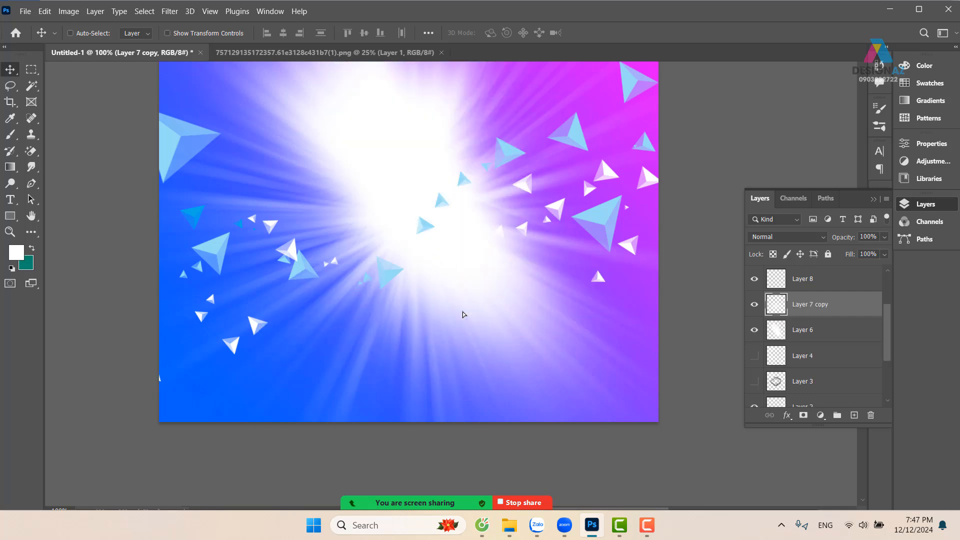
Delete all layers from Layer 8 down to Layer 1, plus the Background copy layer
{"action": "left_click", "coordinate": [870, 281]}
{"action": "left_click_drag", "start_coordinate": [888, 316], "coordinate": [898, 359]}
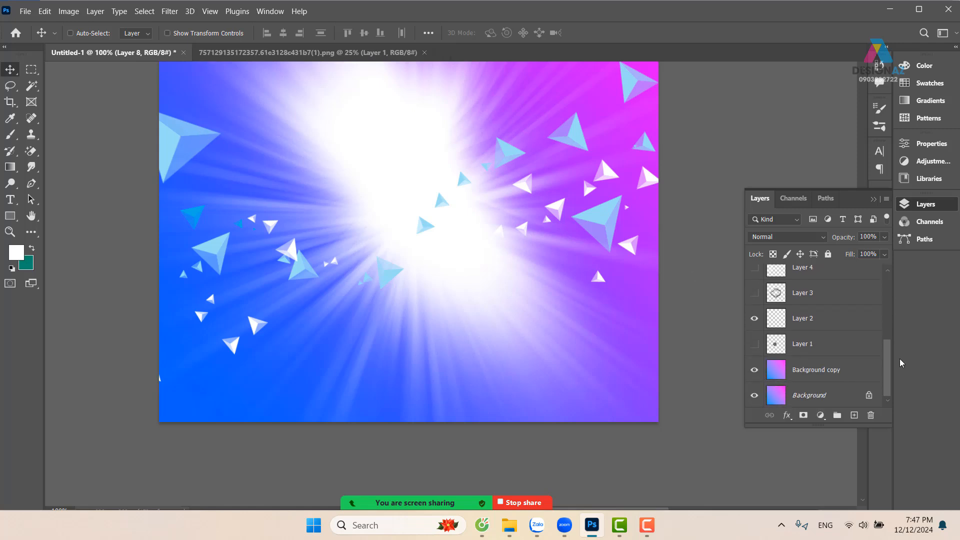
{"action": "left_click", "coordinate": [851, 354], "text": "shift"}
{"action": "key", "text": "Delete"}
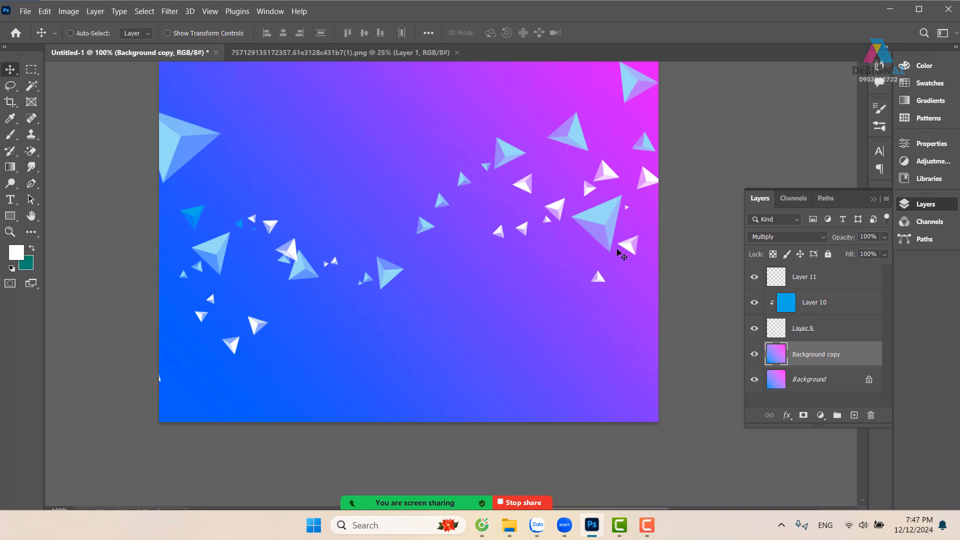
{"action": "left_click_drag", "start_coordinate": [478, 200], "coordinate": [463, 311]}
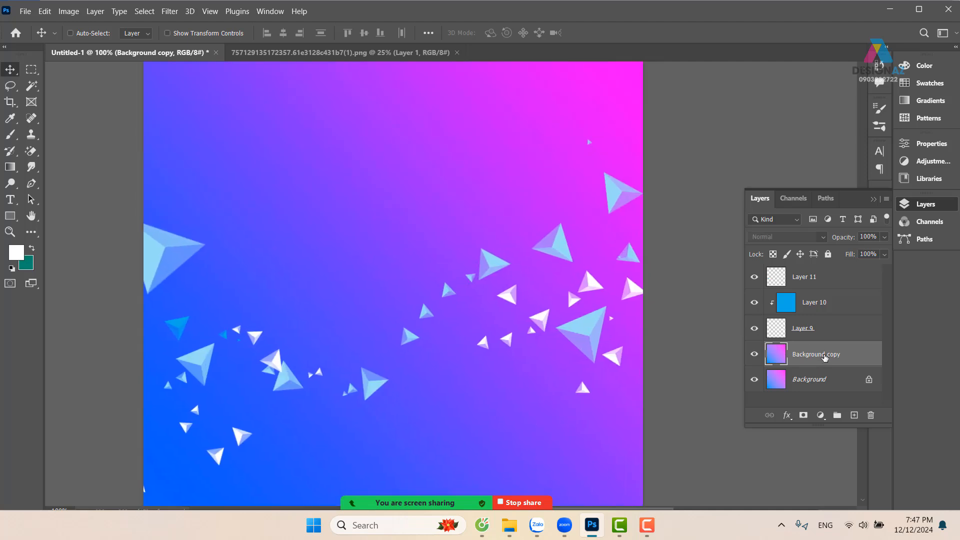
{"action": "key", "text": "Delete"}
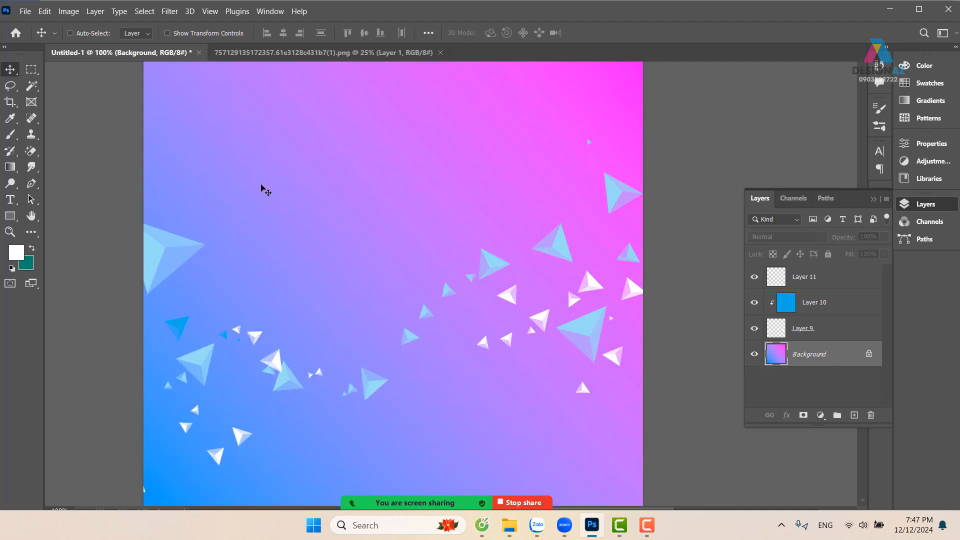
Start opening another file and browse to the folder "ảnh mới tư liệu" on New Volume (D:)
{"action": "key", "text": "g"}
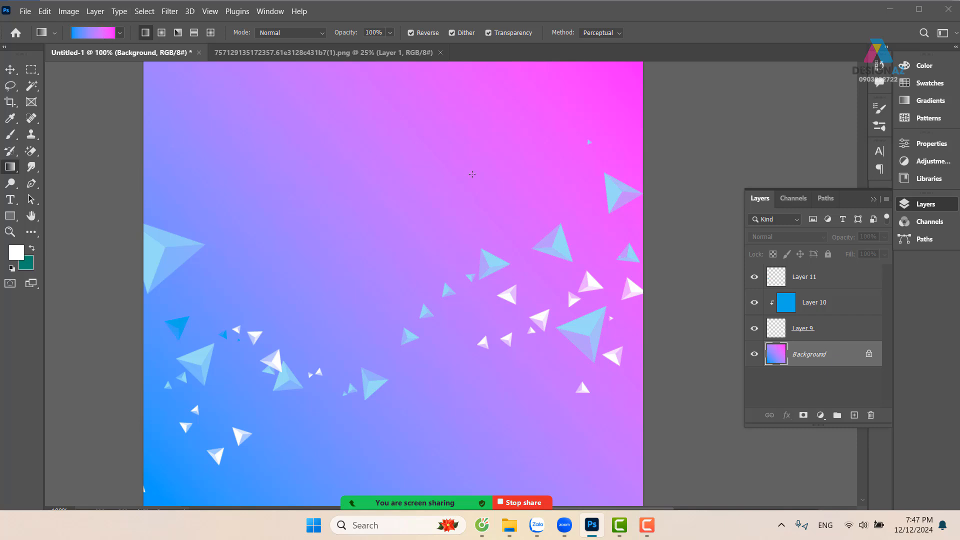
{"action": "key", "text": "ctrl+o"}
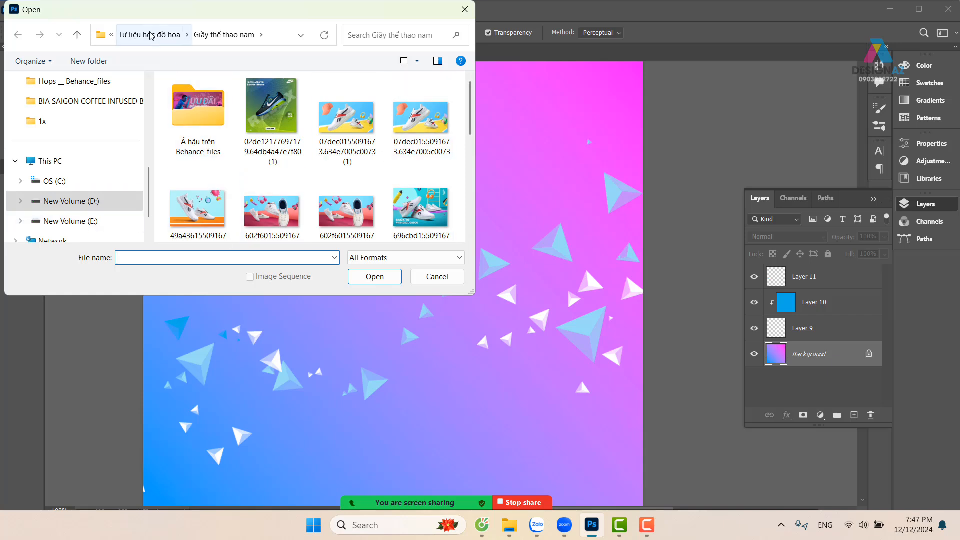
{"action": "left_click", "coordinate": [95, 202]}
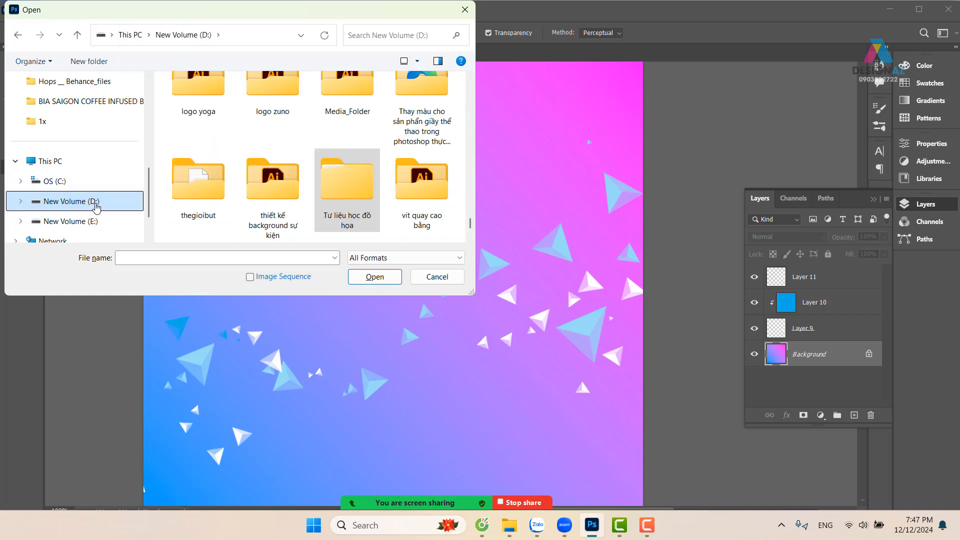
{"action": "scroll", "coordinate": [293, 123], "scroll_direction": "up", "scroll_amount": 8}
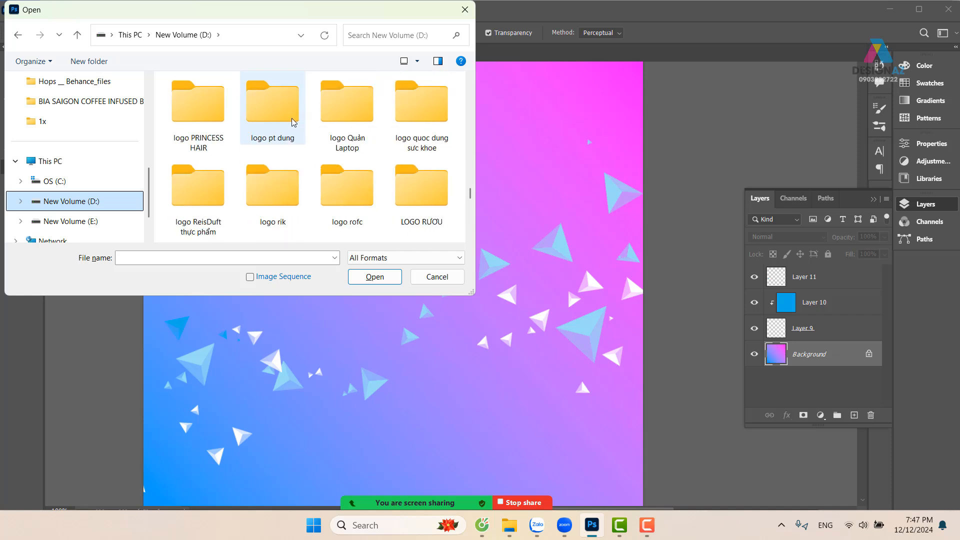
{"action": "scroll", "coordinate": [293, 122], "scroll_direction": "up", "scroll_amount": 5}
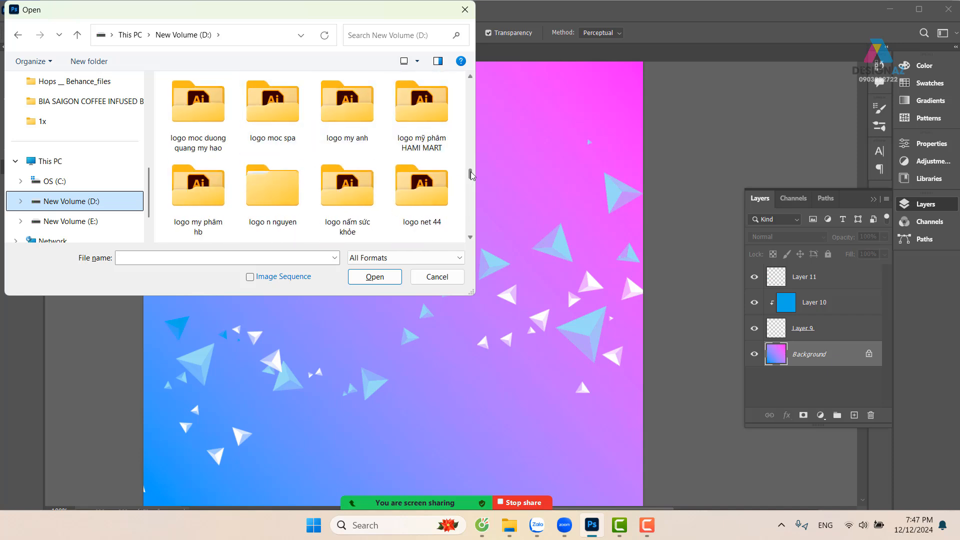
{"action": "left_click_drag", "start_coordinate": [471, 174], "coordinate": [469, 80]}
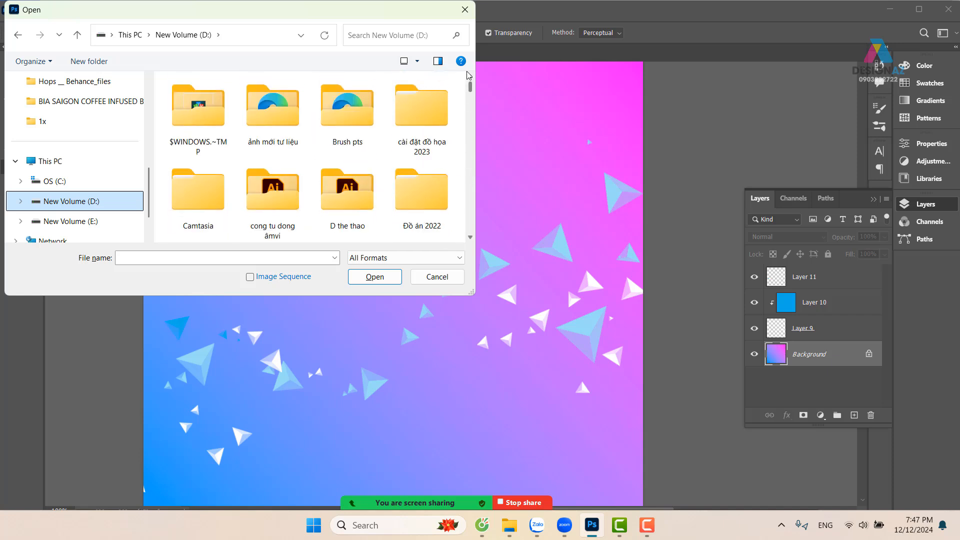
{"action": "left_click", "coordinate": [280, 116]}
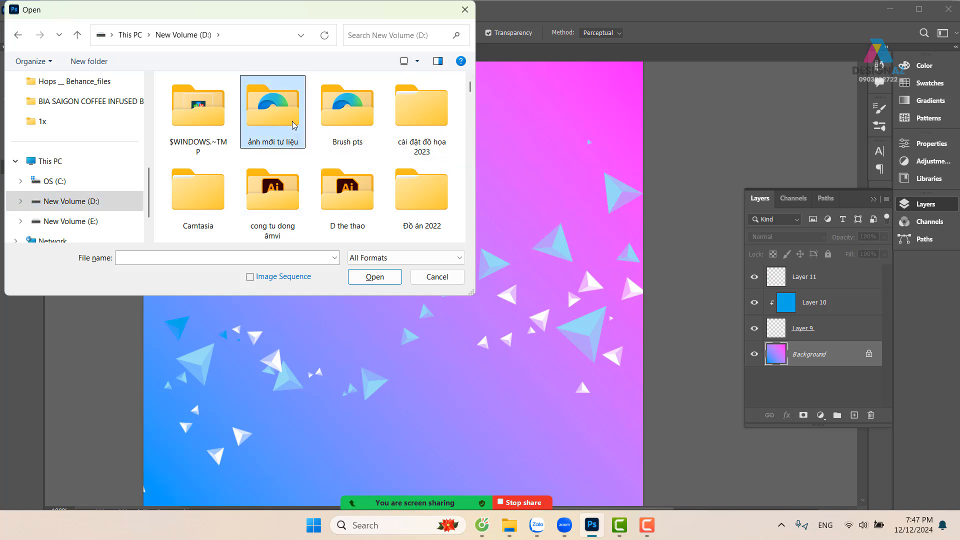
{"action": "double_click", "coordinate": [293, 125]}
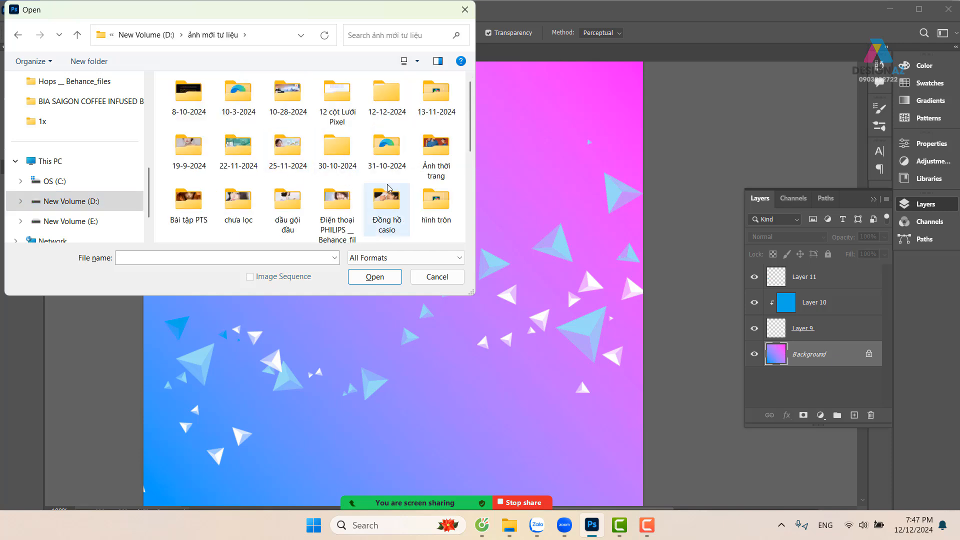
Open the foam-topped hops image 4439eb17967309(1).5dea694bd097d.jpg from 12-12-2024 > Hops __ Behance_files
{"action": "double_click", "coordinate": [398, 111]}
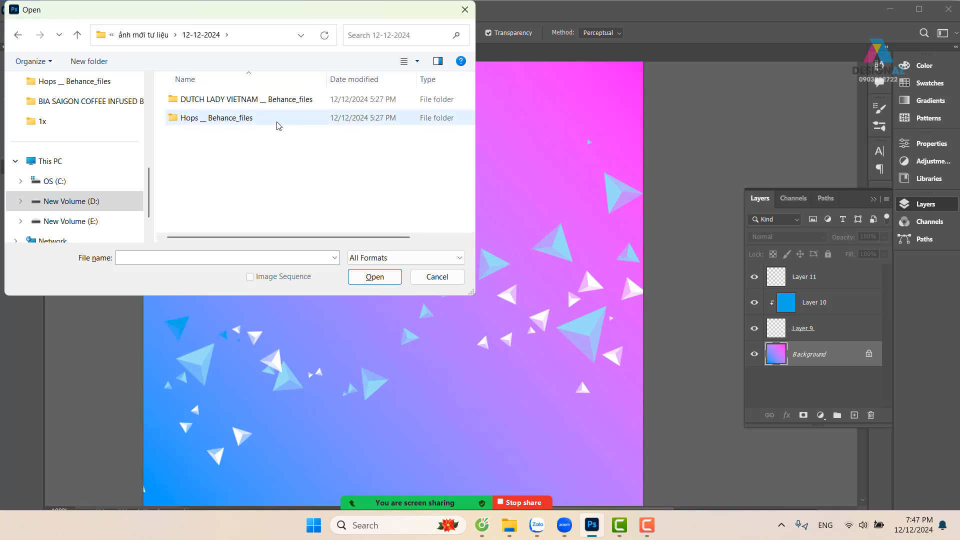
{"action": "double_click", "coordinate": [228, 120]}
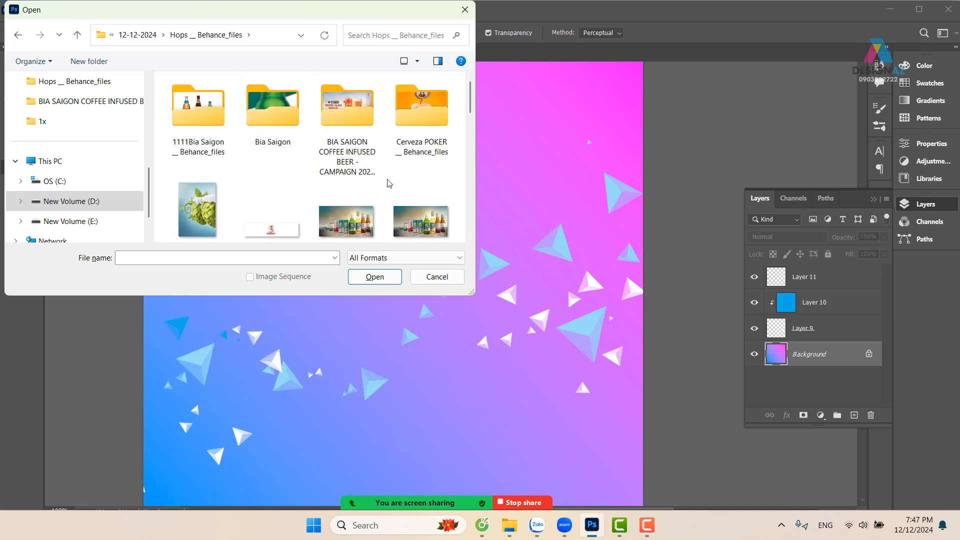
{"action": "scroll", "coordinate": [390, 183], "scroll_direction": "down", "scroll_amount": 3}
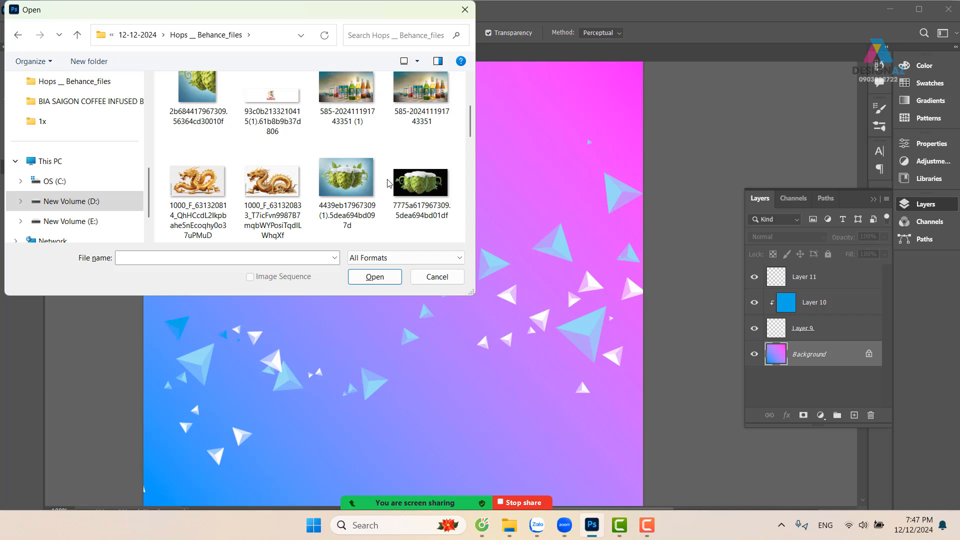
{"action": "scroll", "coordinate": [389, 184], "scroll_direction": "down", "scroll_amount": 2}
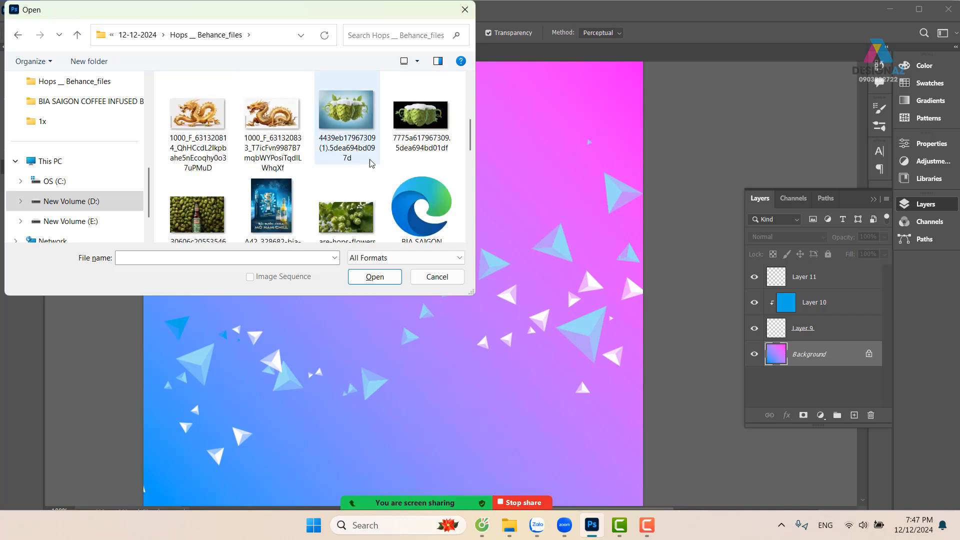
{"action": "left_click", "coordinate": [349, 113]}
{"action": "left_click", "coordinate": [372, 276]}
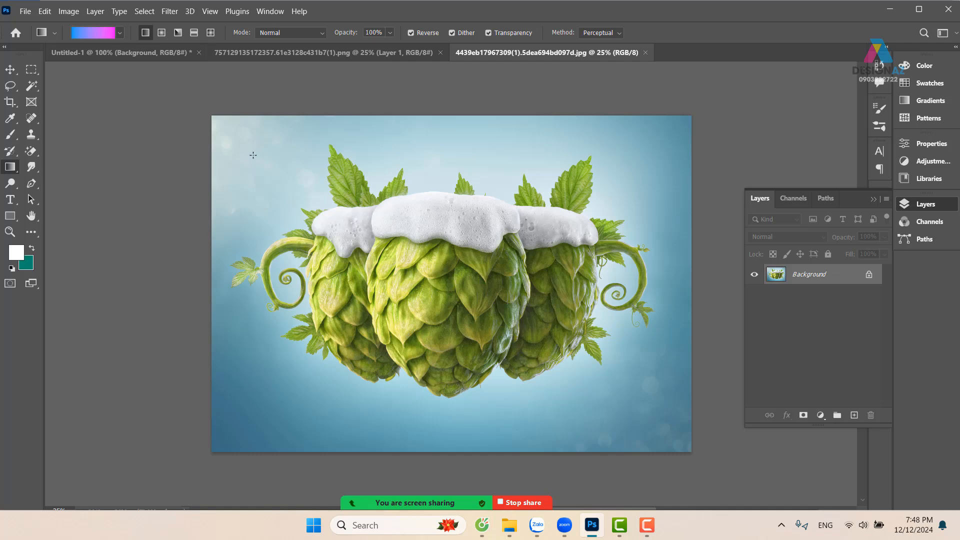
Select the hops with the Object Selection tool in Rectangle mode and hide the blue backdrop with a layer mask
{"action": "left_click", "coordinate": [35, 89]}
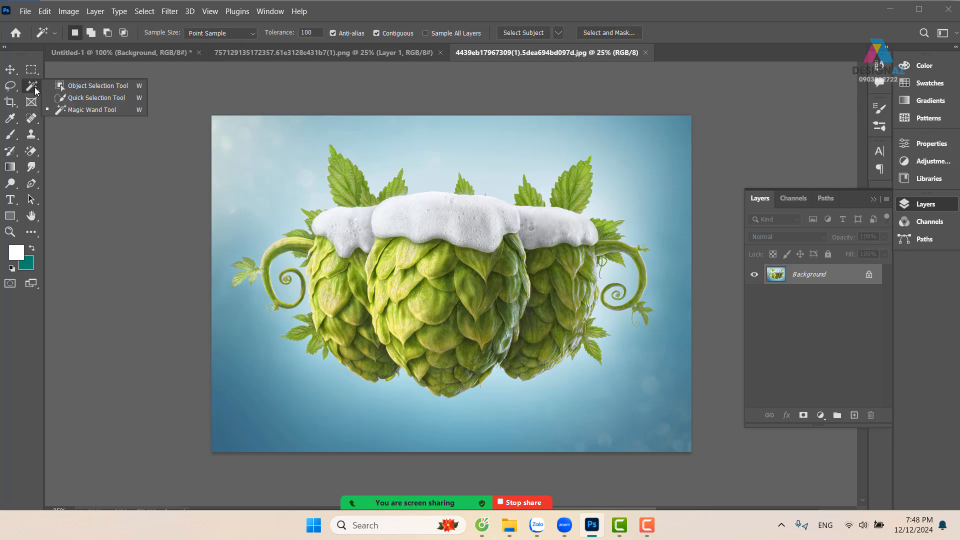
{"action": "left_click", "coordinate": [105, 88]}
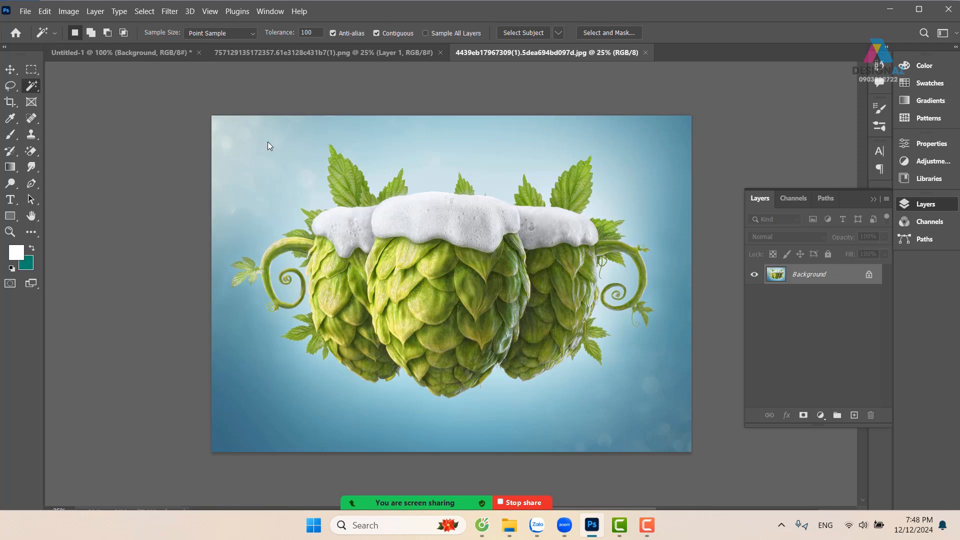
{"action": "mouse_move", "coordinate": [212, 116]}
{"action": "left_mouse_down"}
{"action": "mouse_move", "coordinate": [261, 235]}
{"action": "mouse_move", "coordinate": [411, 361]}
{"action": "left_mouse_up"}
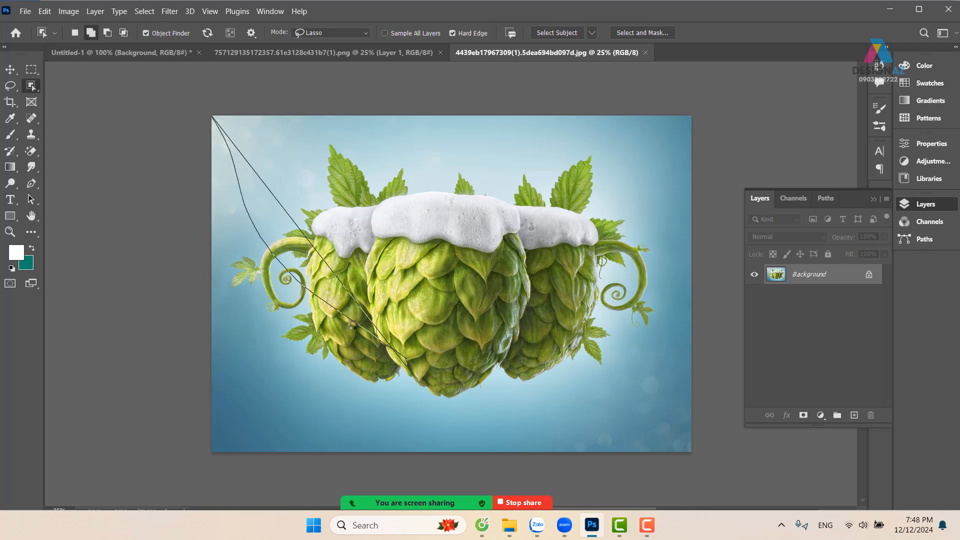
{"action": "left_click", "coordinate": [512, 215]}
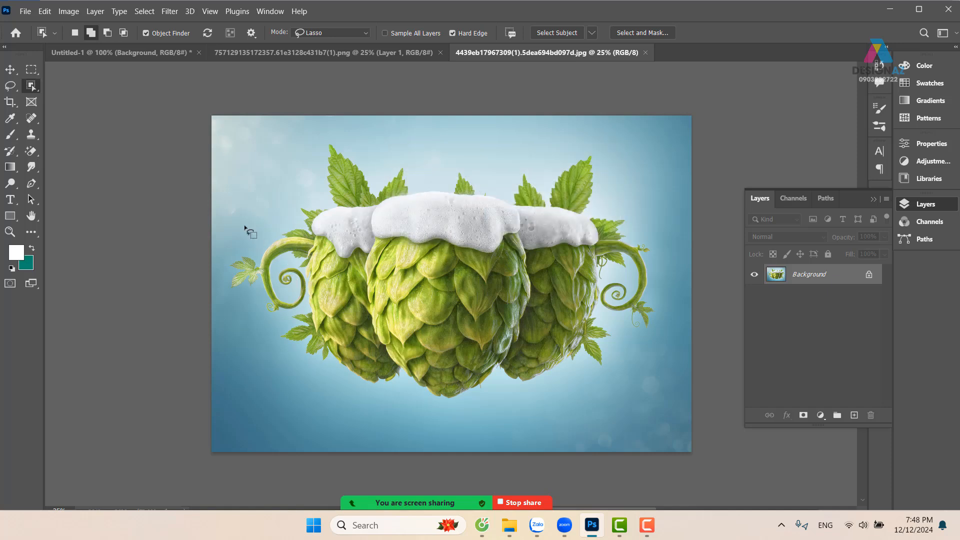
{"action": "left_click", "coordinate": [352, 33]}
{"action": "left_click", "coordinate": [312, 43]}
{"action": "mouse_move", "coordinate": [205, 111]}
{"action": "left_mouse_down"}
{"action": "mouse_move", "coordinate": [485, 379]}
{"action": "mouse_move", "coordinate": [759, 440]}
{"action": "mouse_move", "coordinate": [767, 491]}
{"action": "left_mouse_up"}
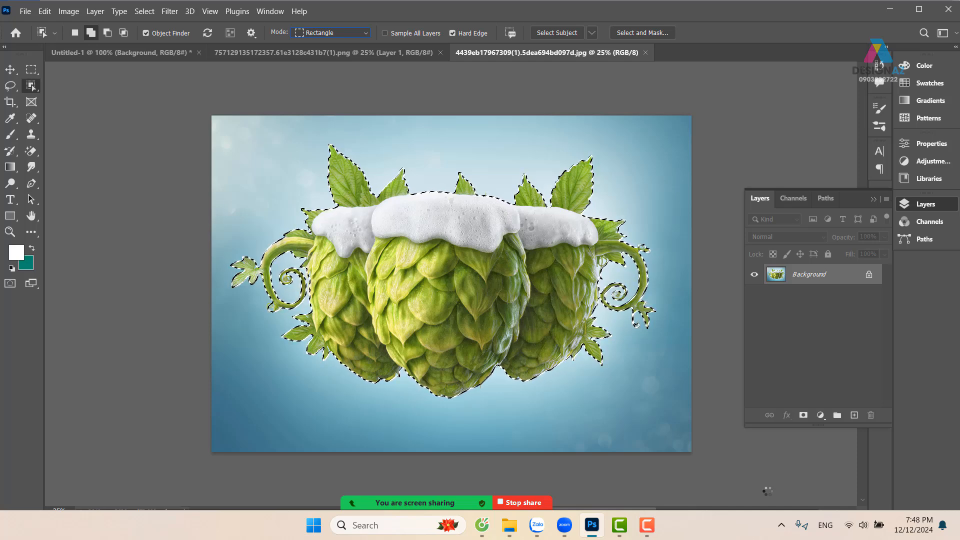
{"action": "left_click", "coordinate": [803, 415]}
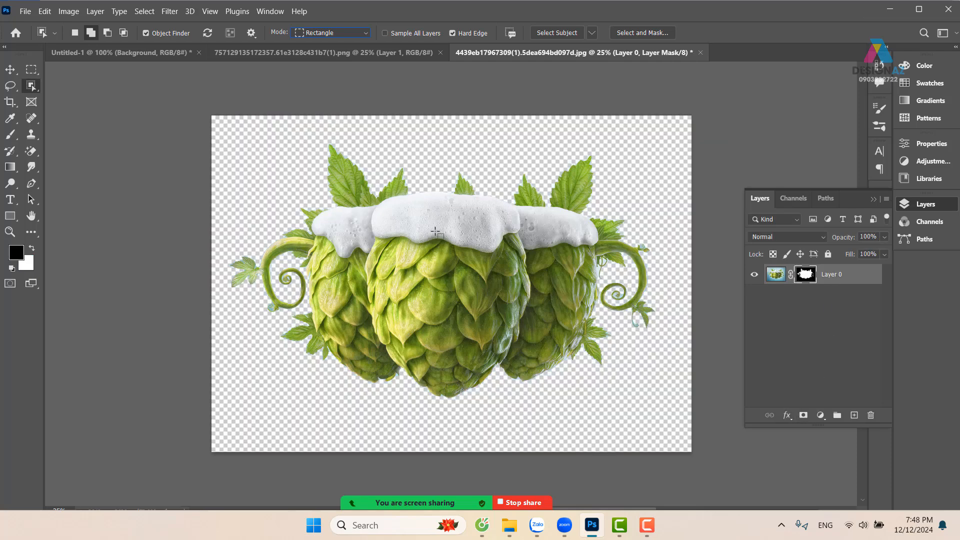
Close the blue shoe PNG document
{"action": "left_click", "coordinate": [338, 51]}
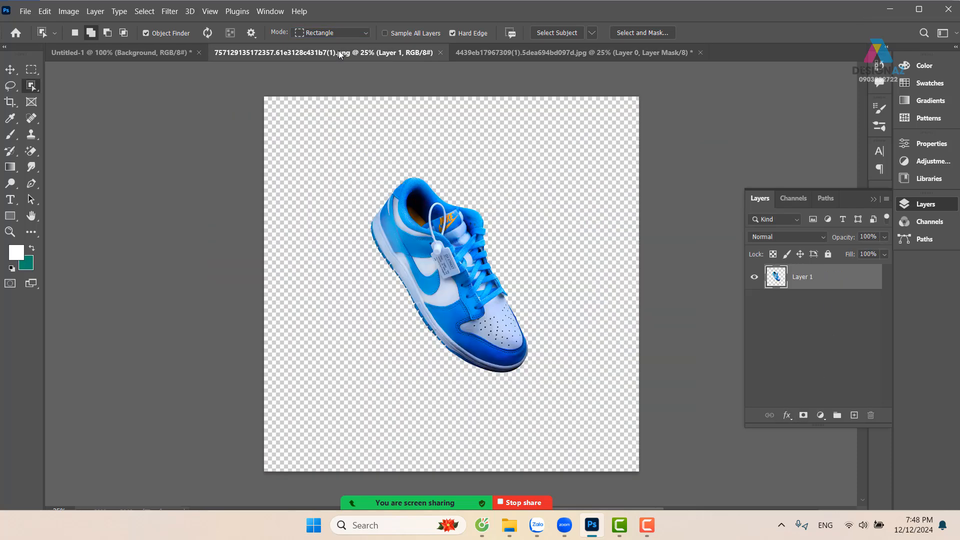
{"action": "left_click", "coordinate": [152, 51]}
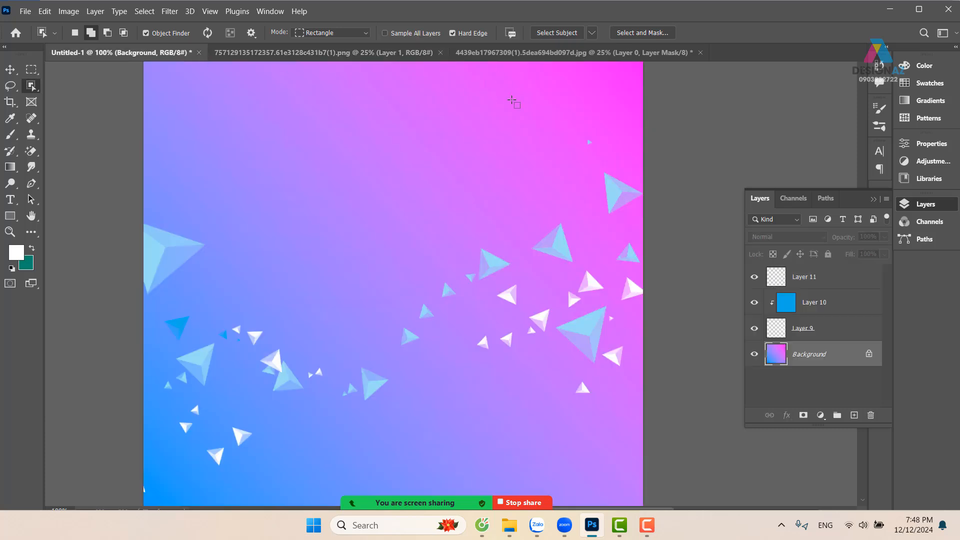
{"action": "left_click", "coordinate": [367, 54]}
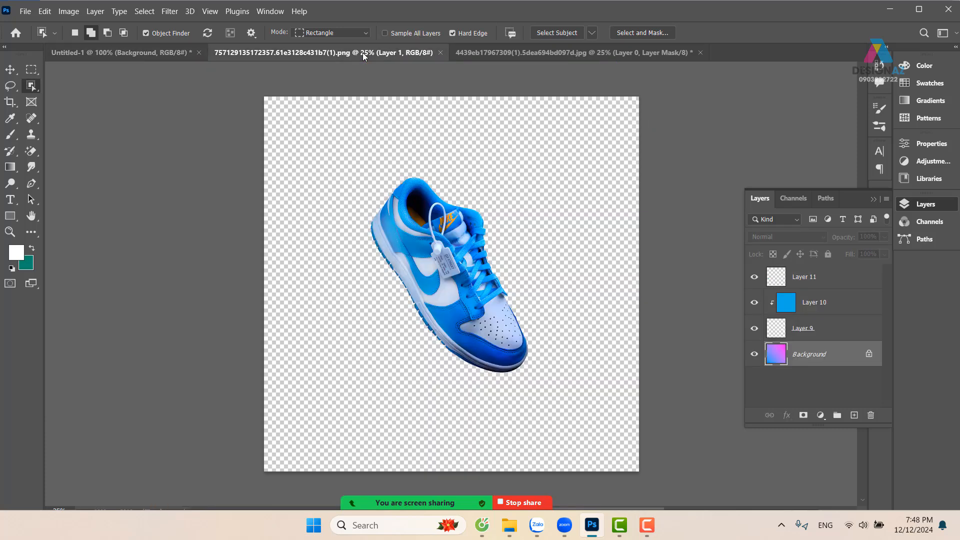
{"action": "left_click", "coordinate": [439, 52]}
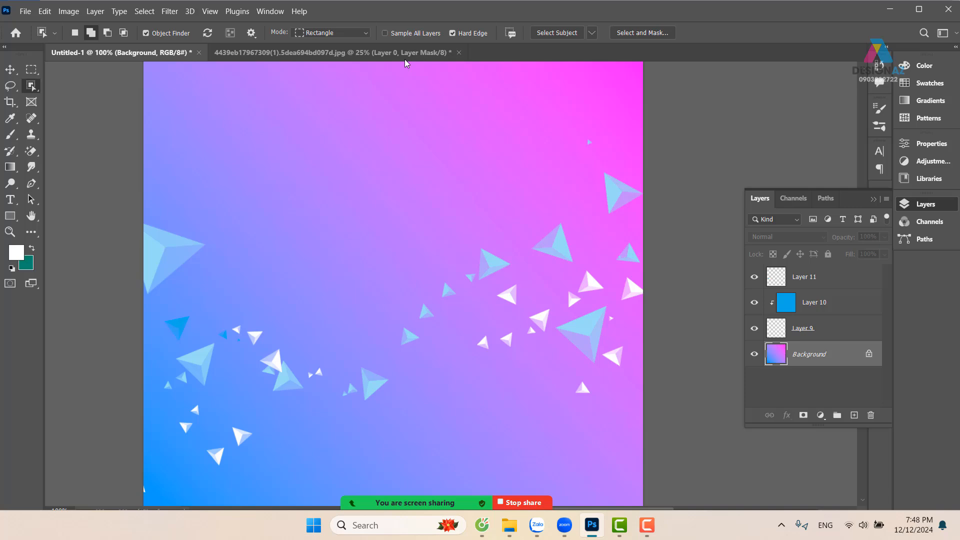
Move the masked hops layer into Untitled-1 and bring it to the top of the layer stack
{"action": "left_click", "coordinate": [354, 53]}
{"action": "key", "text": "v"}
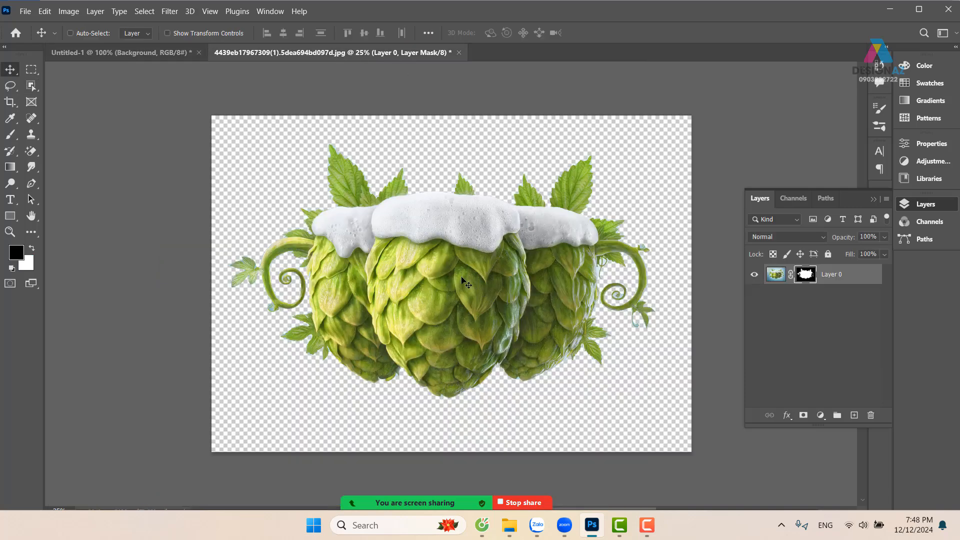
{"action": "left_click_drag", "start_coordinate": [488, 302], "coordinate": [437, 249]}
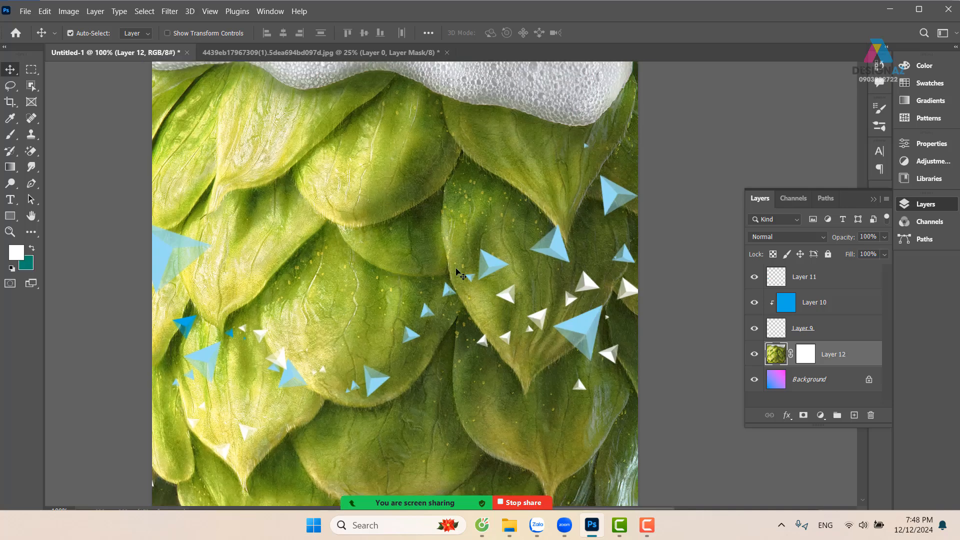
{"action": "key", "text": "ctrl+minus"}
{"action": "key", "text": "ctrl+minus"}
{"action": "key", "text": "ctrl+shift+bracketright"}
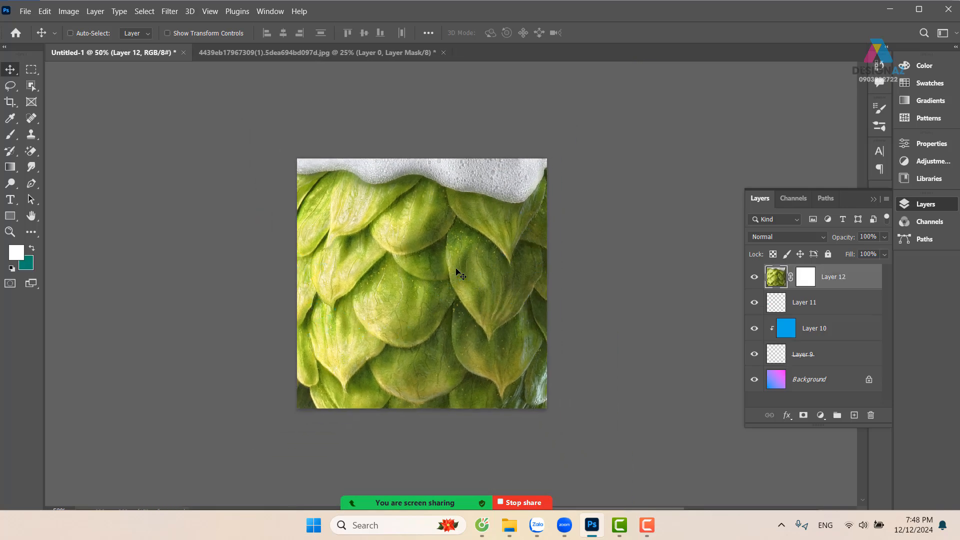
Scale the hops layer to about 29% and move it to the lower middle of the canvas
{"action": "key", "text": "ctrl+t"}
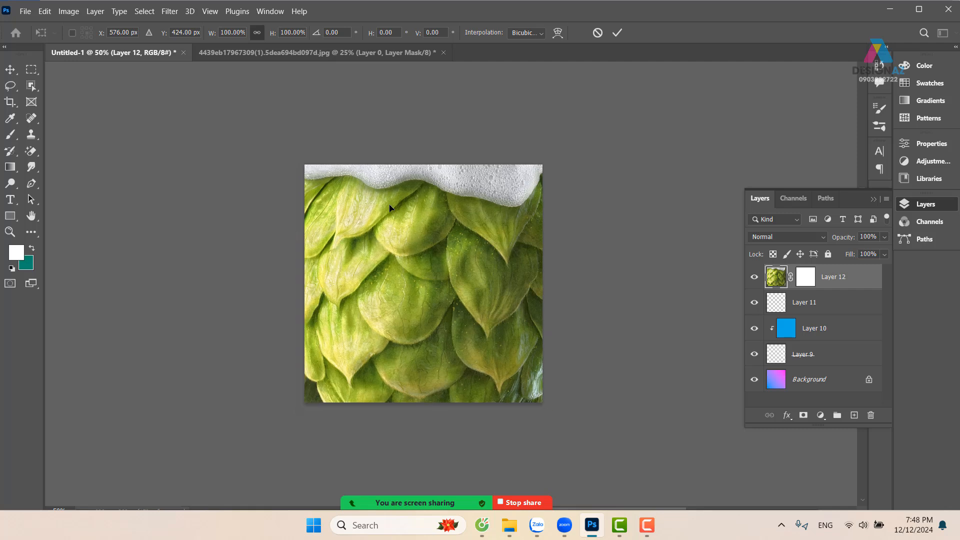
{"action": "key", "text": "ctrl+minus"}
{"action": "key", "text": "ctrl+minus"}
{"action": "key", "text": "ctrl+minus"}
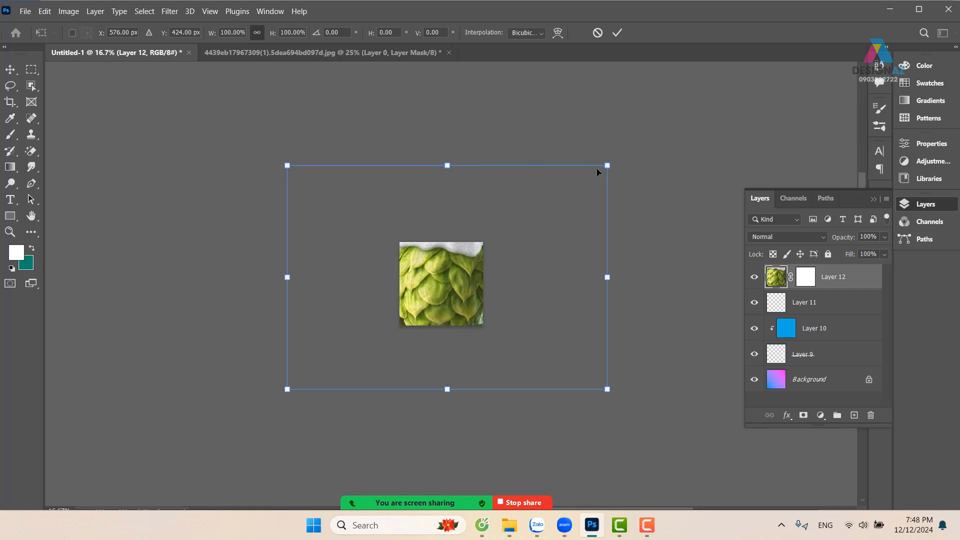
{"action": "left_click_drag", "start_coordinate": [607, 166], "coordinate": [489, 240]}
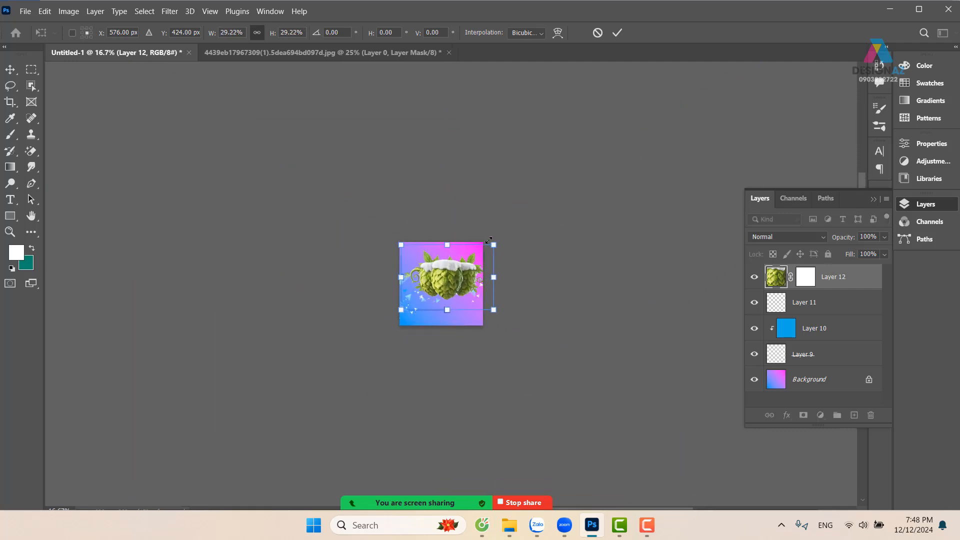
{"action": "key", "text": "ctrl+plus"}
{"action": "key", "text": "ctrl+plus"}
{"action": "key", "text": "ctrl+plus"}
{"action": "key", "text": "ctrl+plus"}
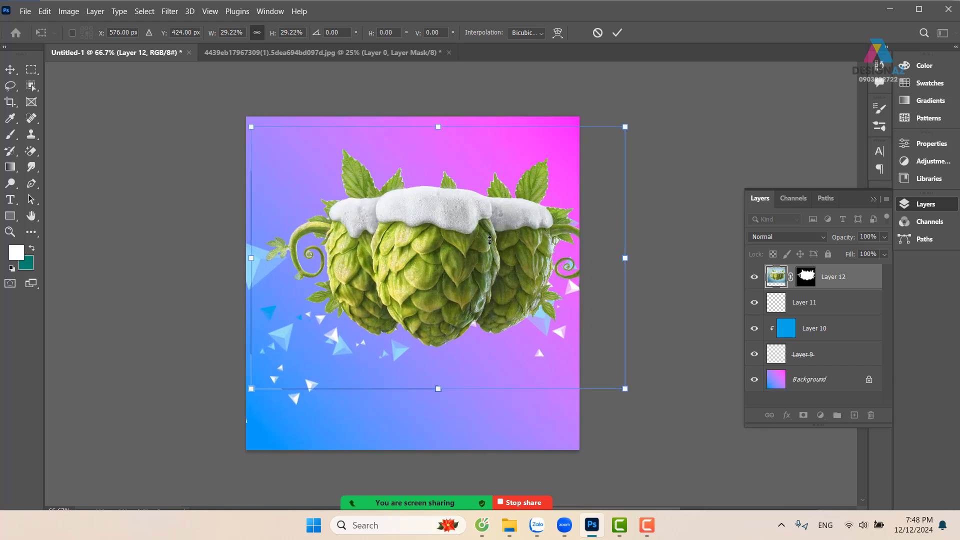
{"action": "left_click_drag", "start_coordinate": [470, 304], "coordinate": [561, 314]}
{"action": "left_click_drag", "start_coordinate": [538, 276], "coordinate": [519, 342]}
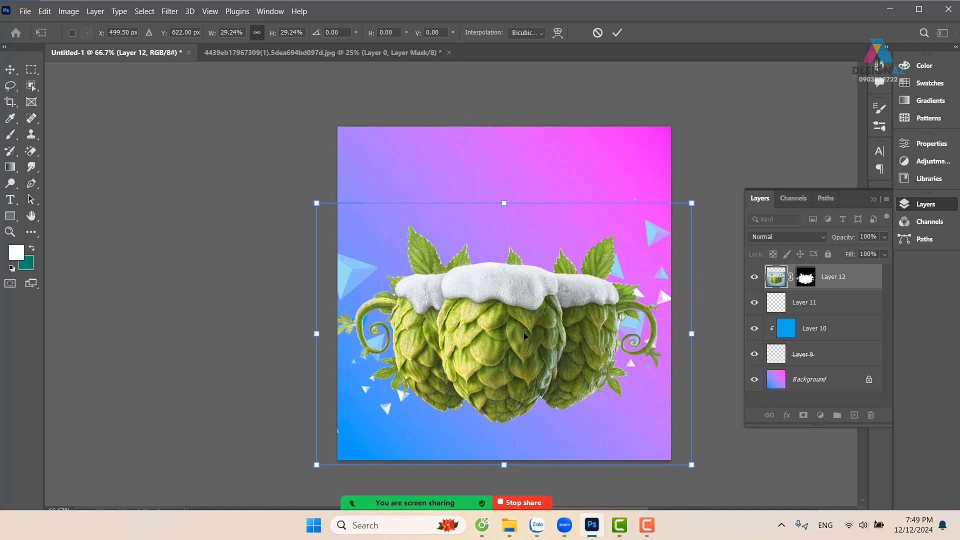
{"action": "key", "text": "Return"}
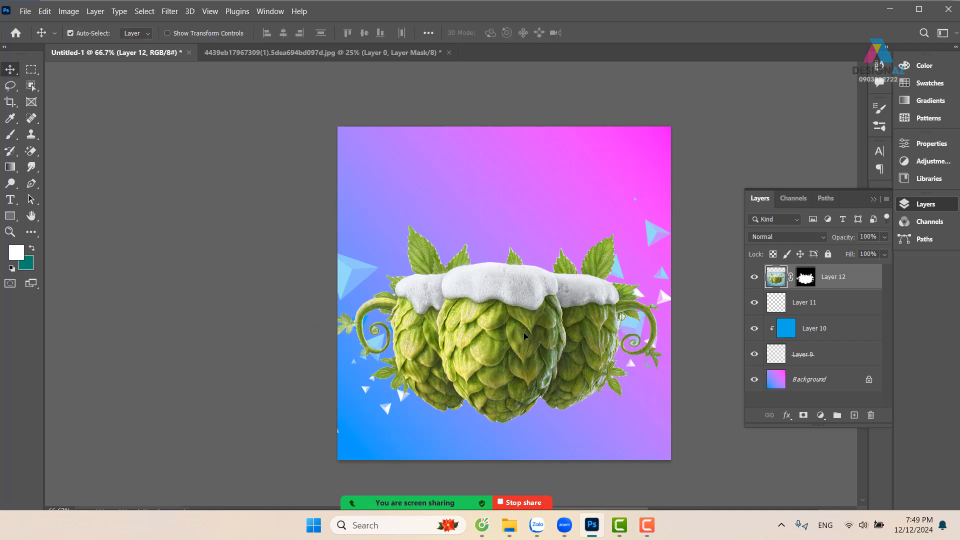
Start a new gradient for the Background layer from the Black, White preset in the Basics group
{"action": "key", "text": "ctrl+1"}
{"action": "left_click_drag", "start_coordinate": [540, 237], "coordinate": [483, 257]}
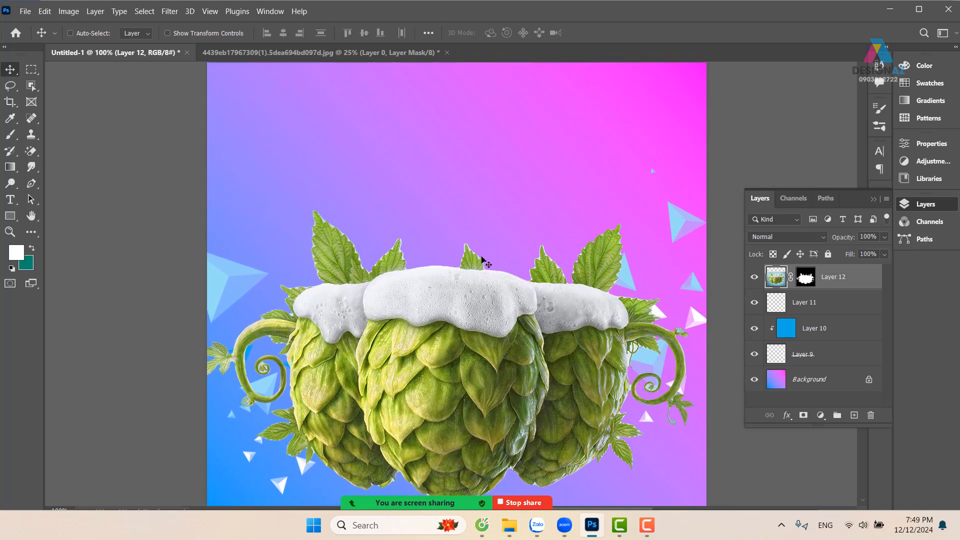
{"action": "left_click_drag", "start_coordinate": [459, 288], "coordinate": [468, 222]}
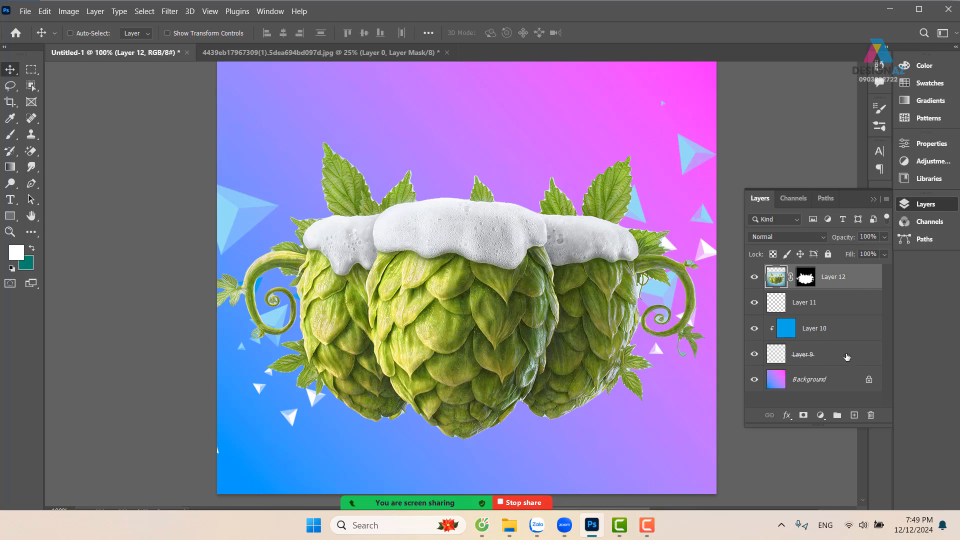
{"action": "left_click", "coordinate": [830, 381]}
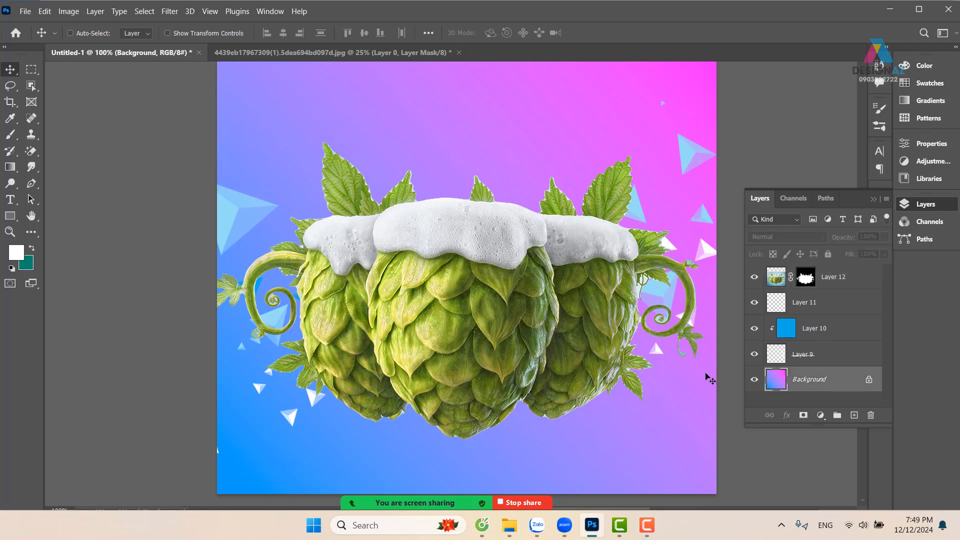
{"action": "key", "text": "g"}
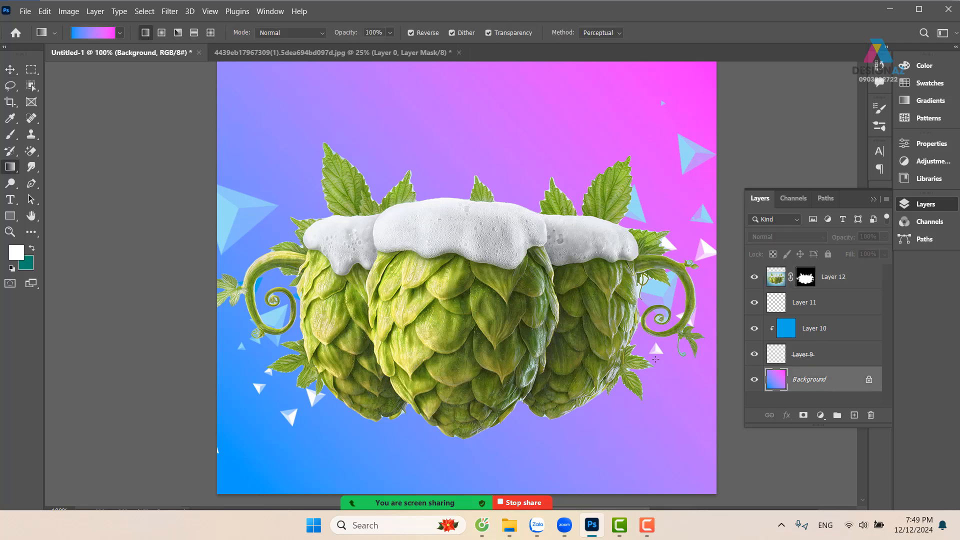
{"action": "left_click", "coordinate": [94, 34]}
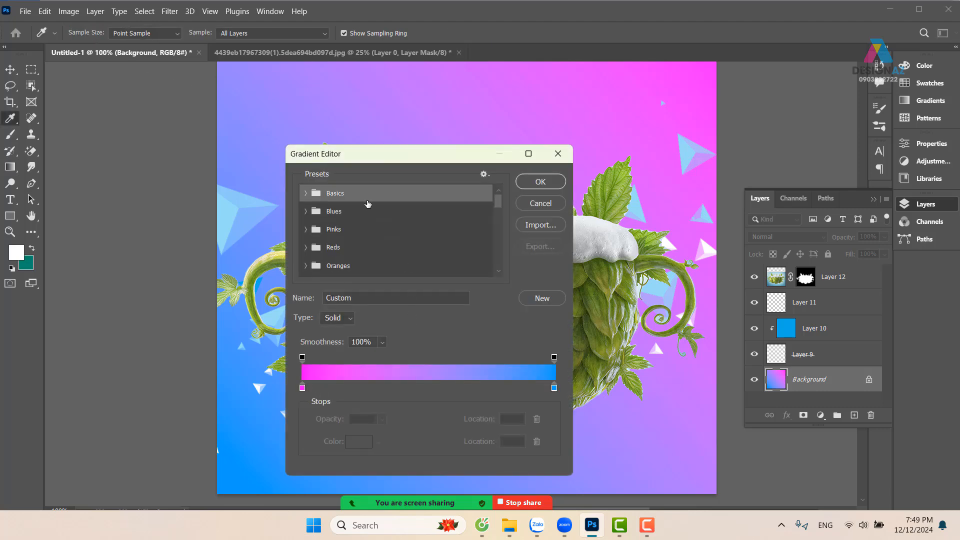
{"action": "left_click", "coordinate": [305, 193]}
{"action": "left_click", "coordinate": [364, 210]}
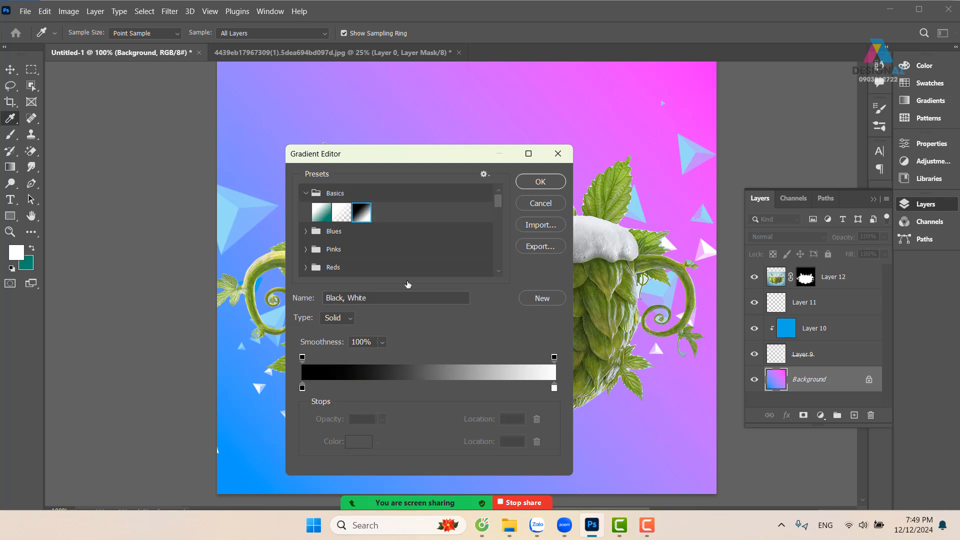
Add a gradient colour stop at location 16% and set it to dark brown #5c4300
{"action": "left_click", "coordinate": [343, 388]}
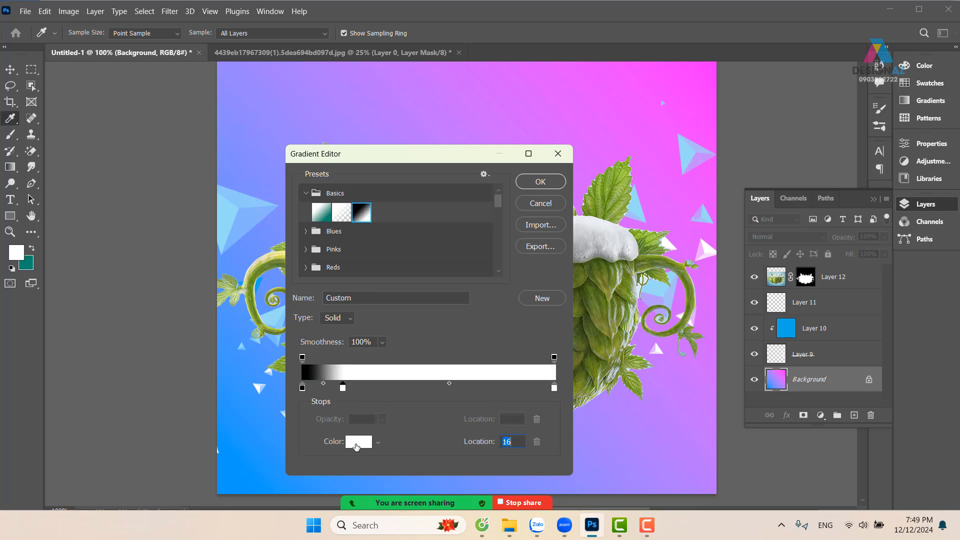
{"action": "left_click", "coordinate": [358, 442]}
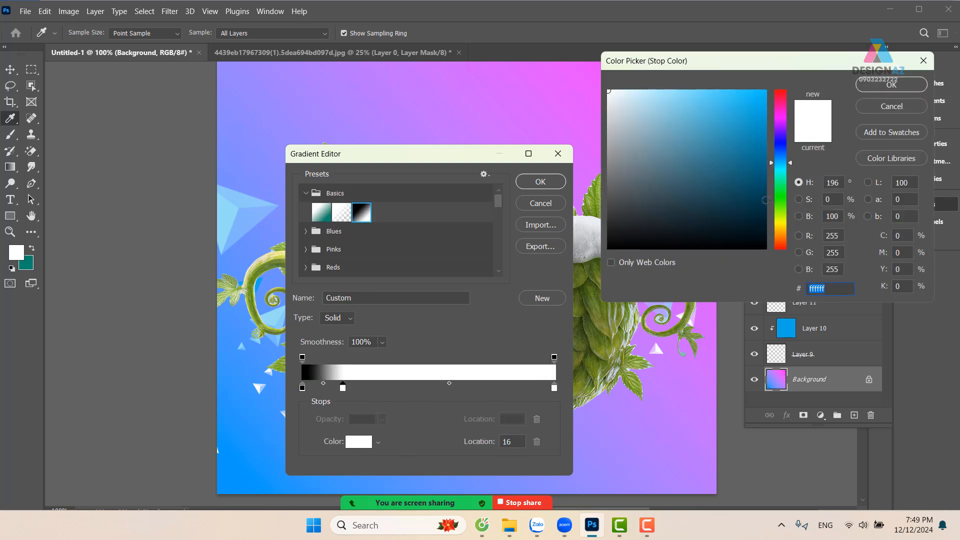
{"action": "left_click", "coordinate": [781, 231]}
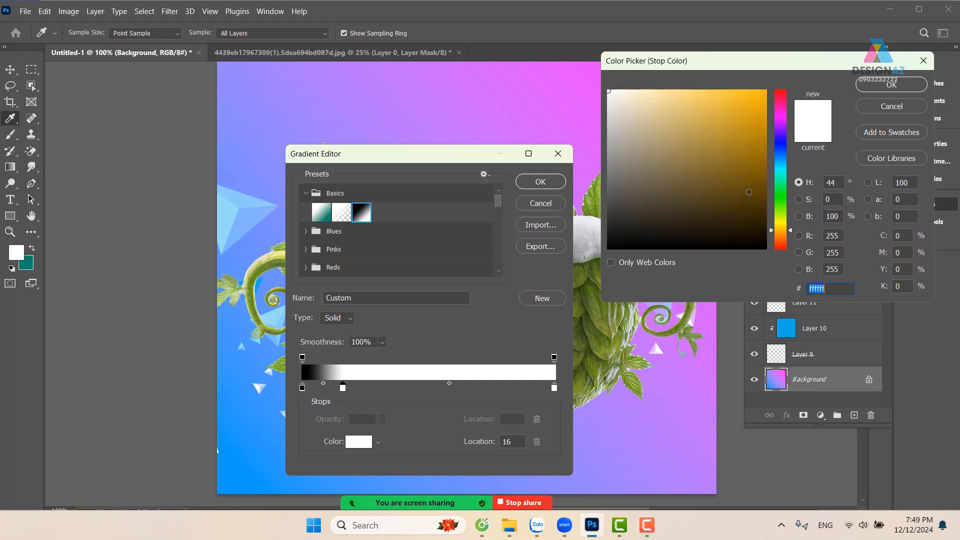
{"action": "left_click", "coordinate": [749, 192]}
{"action": "left_click", "coordinate": [891, 85]}
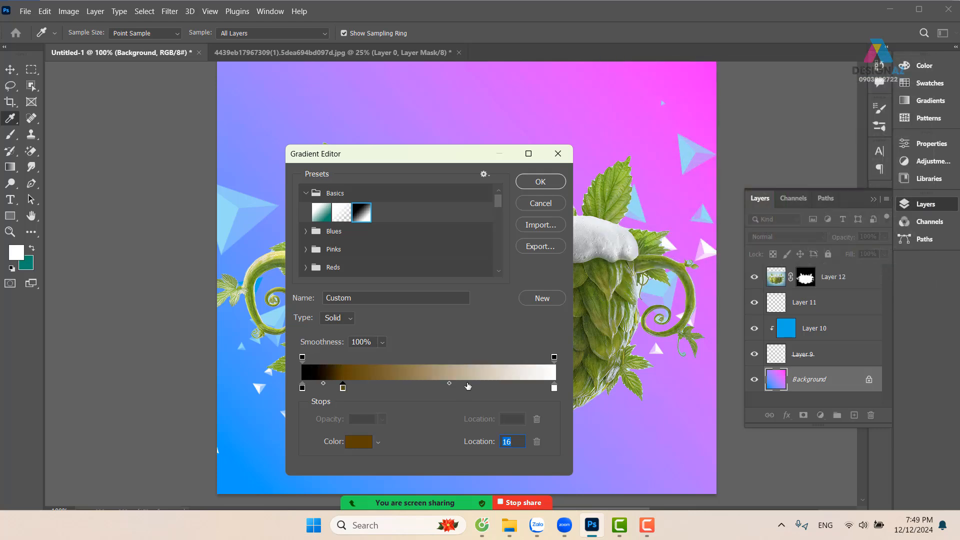
Add another colour stop at location 65%, set it to orange #e4a600 and accept the gradient
{"action": "left_click", "coordinate": [467, 386]}
{"action": "left_click", "coordinate": [363, 441]}
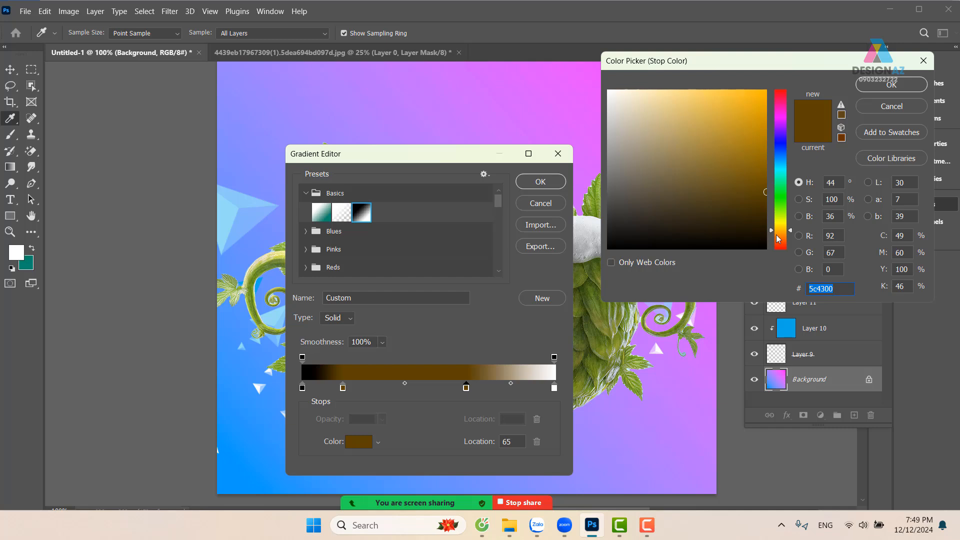
{"action": "left_click_drag", "start_coordinate": [758, 130], "coordinate": [781, 110]}
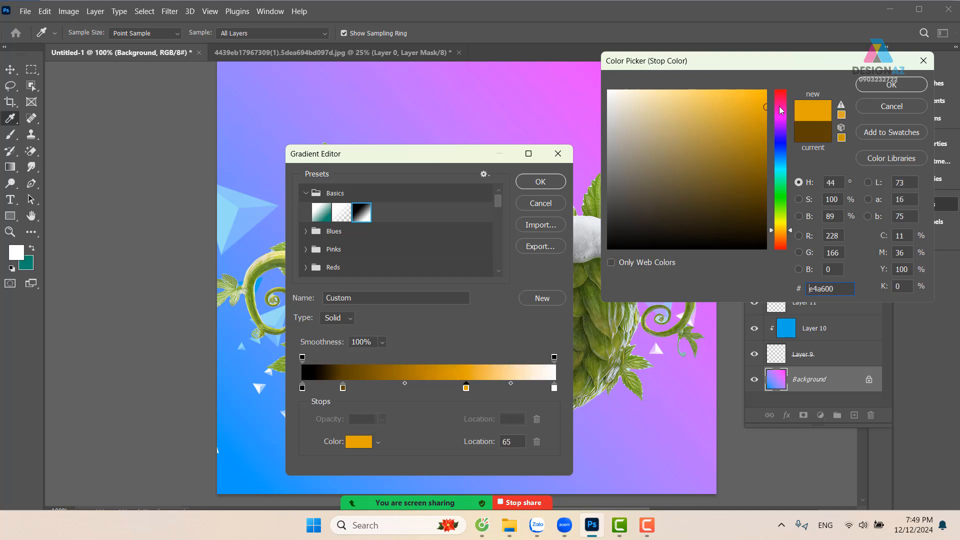
{"action": "left_click", "coordinate": [882, 89]}
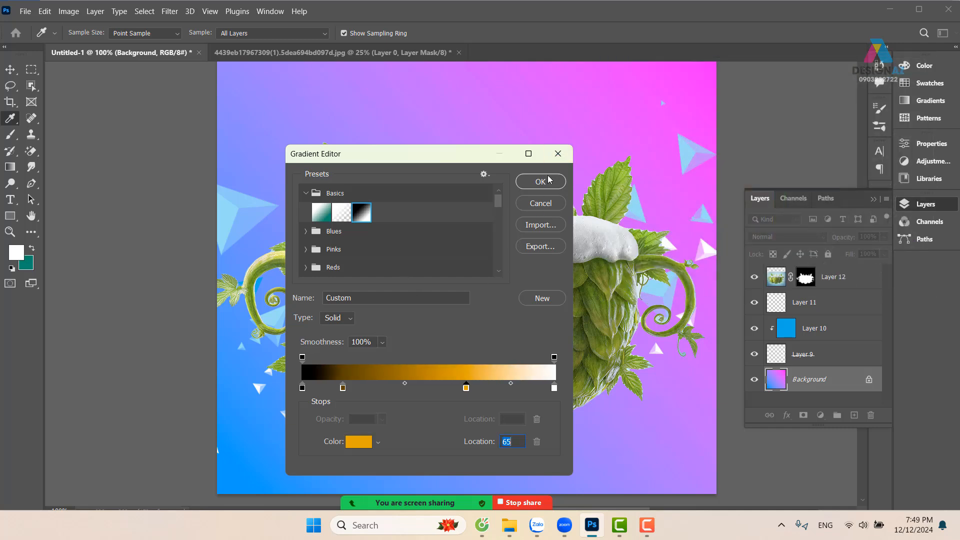
{"action": "left_click", "coordinate": [549, 179]}
Fill the Background layer with a radial gradient, drawn from the centre foam's top edge to beyond the canvas's lower-right corner
{"action": "left_click", "coordinate": [166, 33]}
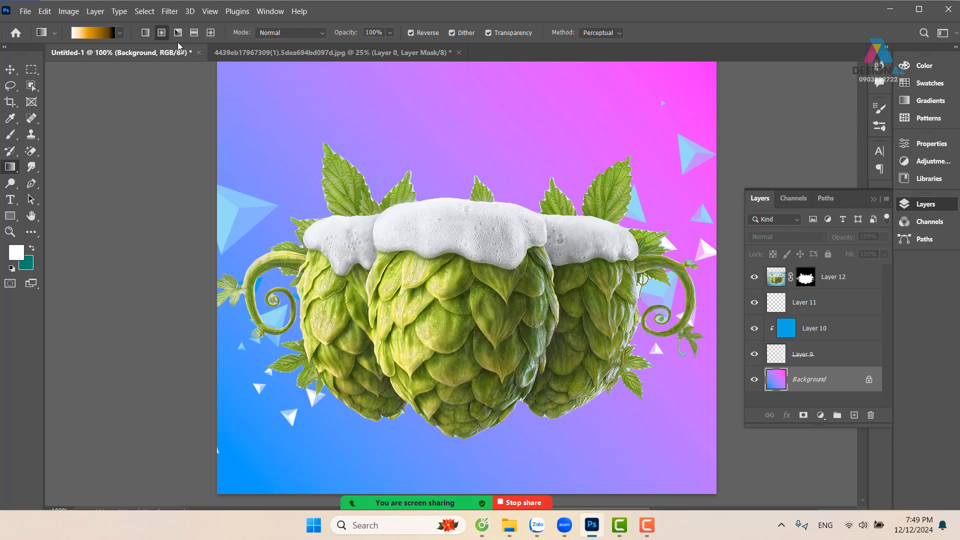
{"action": "left_click_drag", "start_coordinate": [441, 195], "coordinate": [635, 445]}
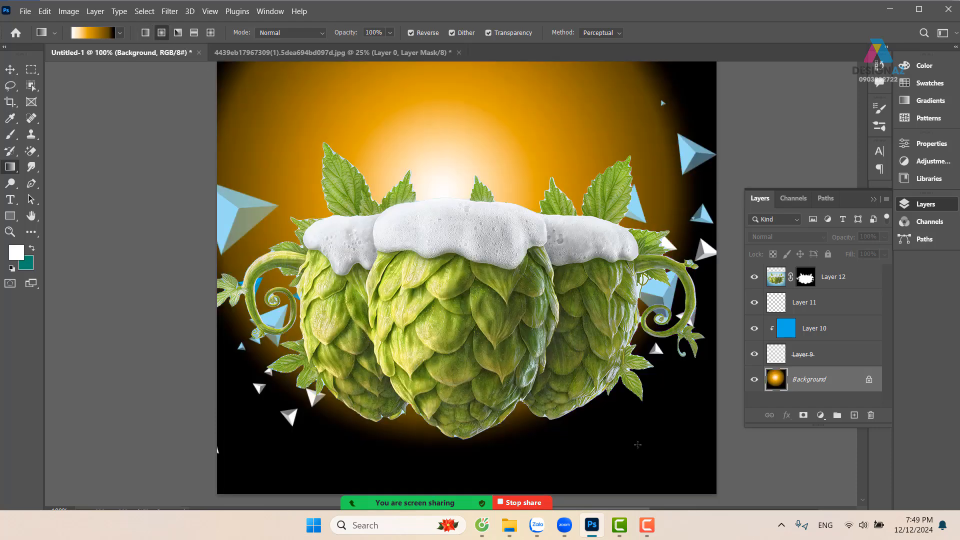
{"action": "key", "text": "ctrl+z"}
{"action": "key", "text": "ctrl+minus"}
{"action": "key", "text": "ctrl+minus"}
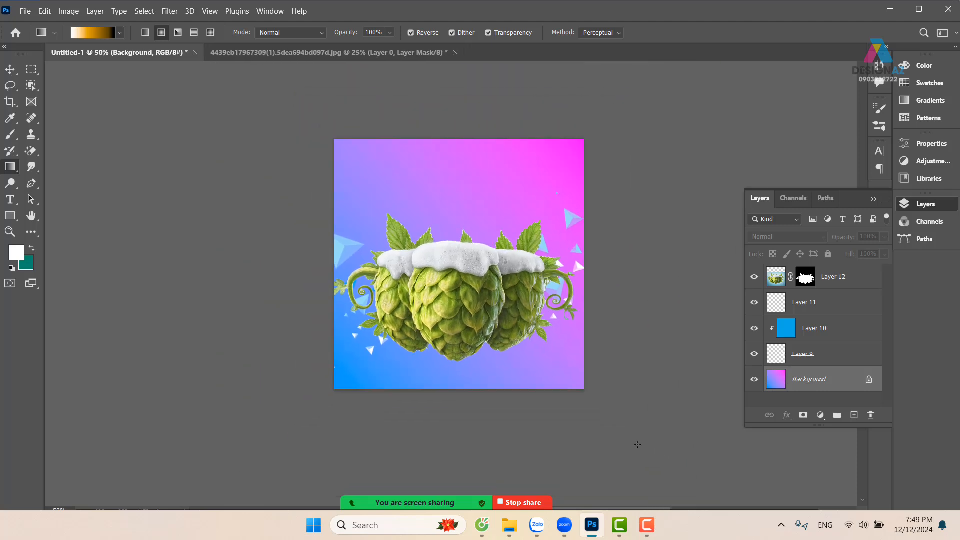
{"action": "left_click_drag", "start_coordinate": [461, 233], "coordinate": [611, 433]}
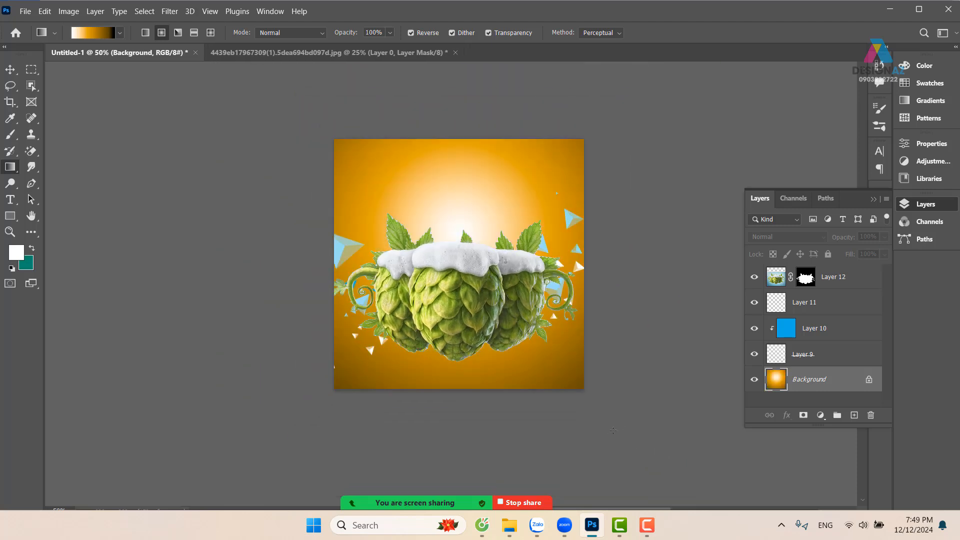
{"action": "key", "text": "ctrl+plus"}
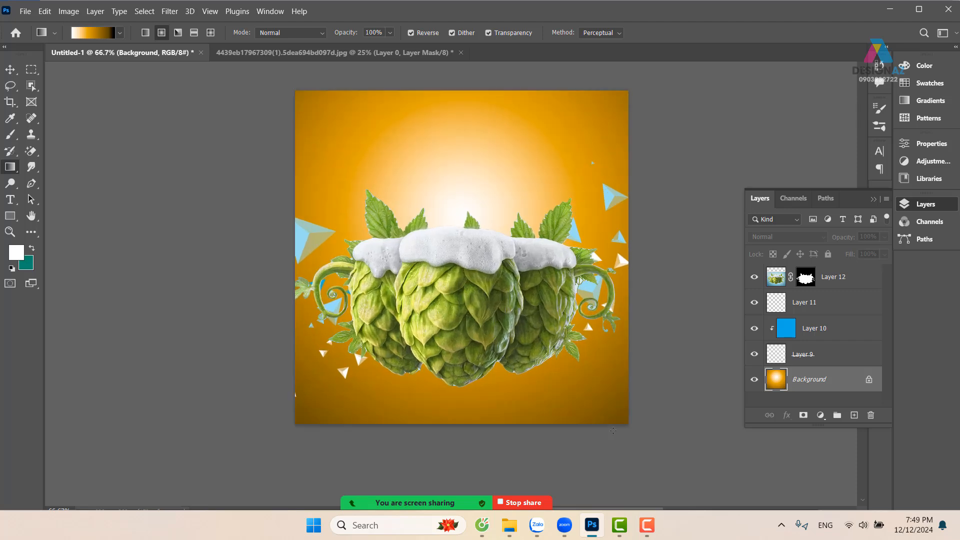
Delete the triangle decorations by removing Layer 10, Layer 9 and Layer 11
{"action": "left_click", "coordinate": [10, 69]}
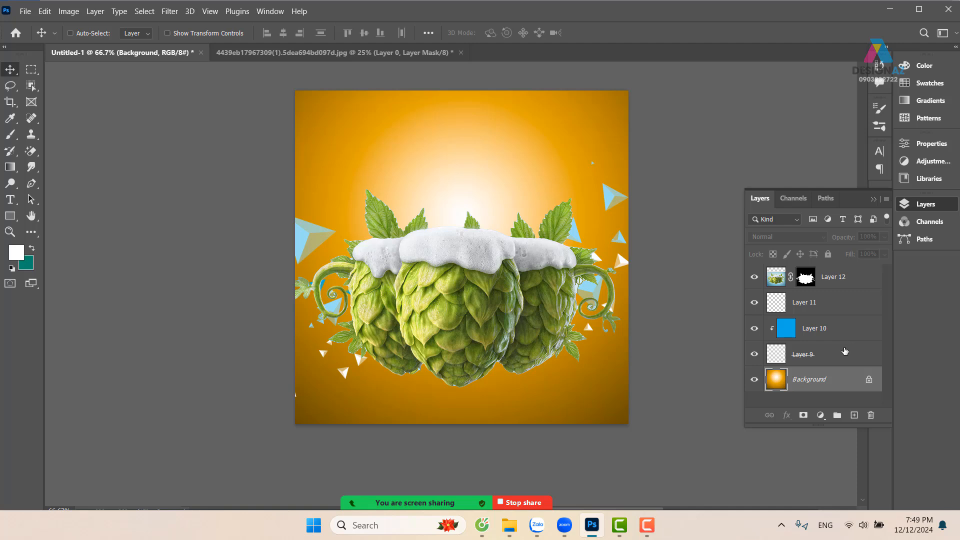
{"action": "left_click", "coordinate": [843, 328]}
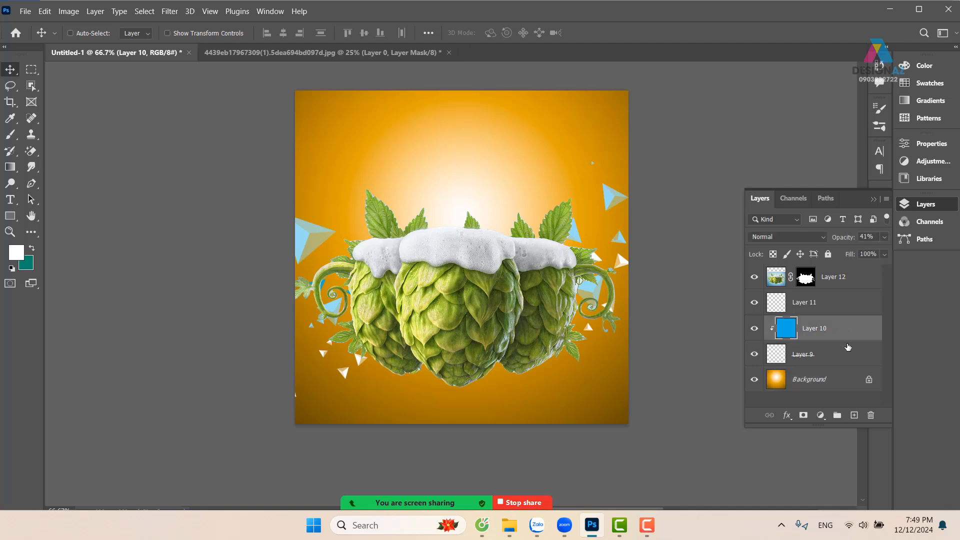
{"action": "key", "text": "Delete"}
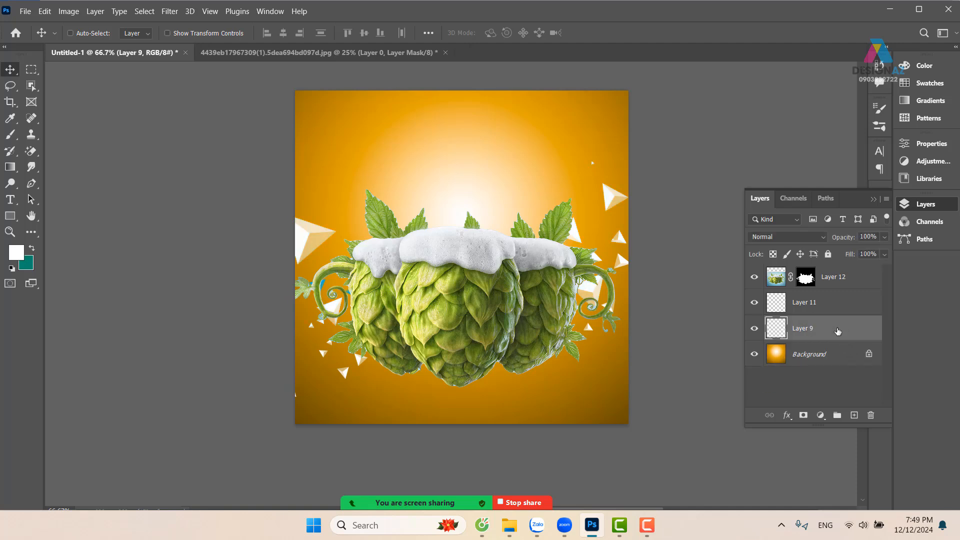
{"action": "key", "text": "Delete"}
{"action": "left_click", "coordinate": [829, 304]}
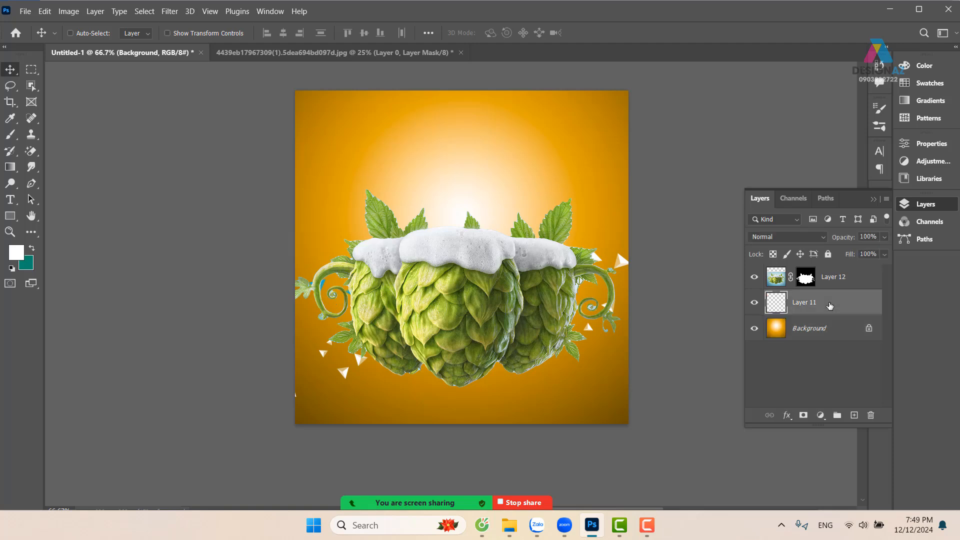
{"action": "key", "text": "Delete"}
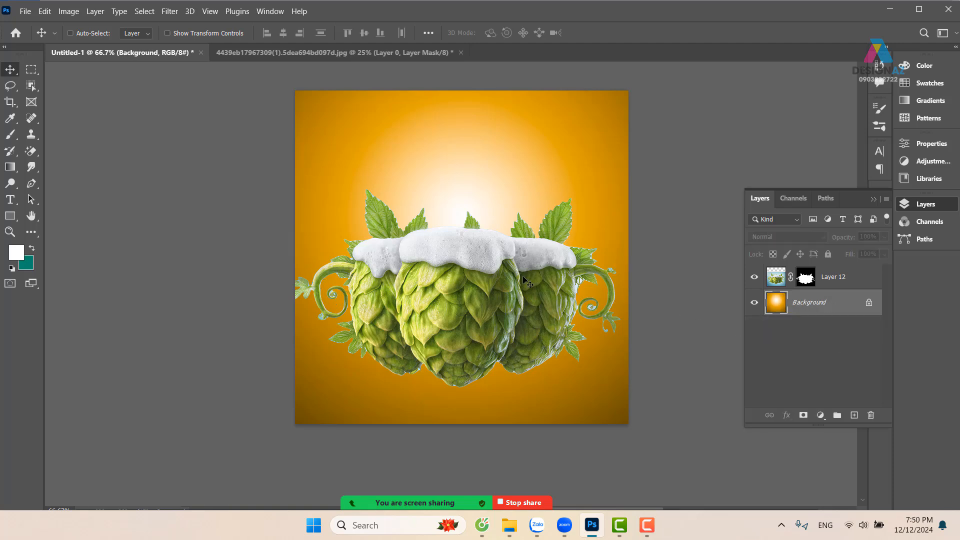
Select the hops layer and shift it slightly to the right to centre it on the canvas
{"action": "right_click", "coordinate": [482, 271]}
{"action": "left_click", "coordinate": [501, 276]}
{"action": "mouse_move", "coordinate": [445, 282]}
{"action": "left_mouse_down"}
{"action": "mouse_move", "coordinate": [459, 283]}
{"action": "mouse_move", "coordinate": [451, 281]}
{"action": "left_mouse_up"}
{"action": "scroll", "coordinate": [450, 281], "scroll_direction": "up", "scroll_amount": 1}
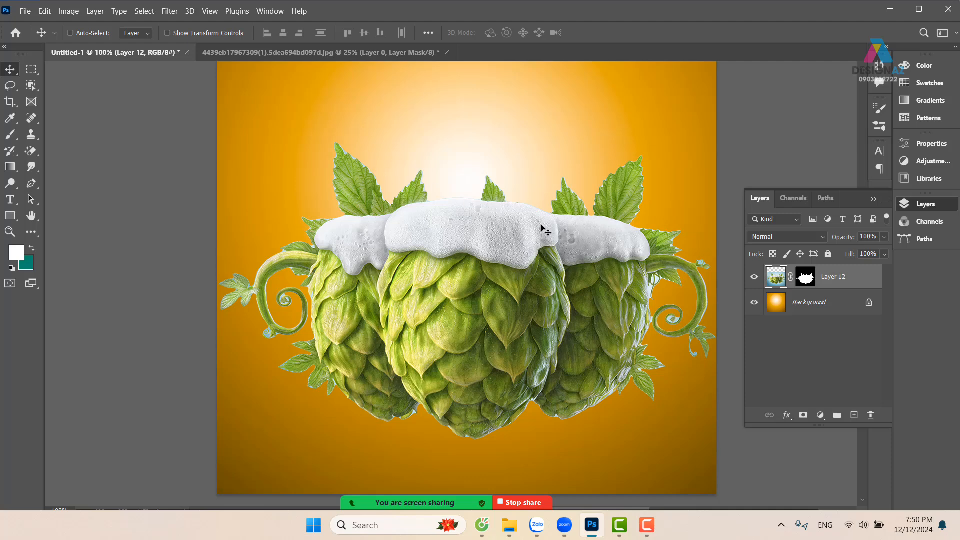
Trim the blue fringe around the hops by applying the Minimum filter to Layer 12's mask with a radius of 3.7 pixels
{"action": "key", "text": "ctrl+plus"}
{"action": "left_click_drag", "start_coordinate": [341, 182], "coordinate": [388, 258]}
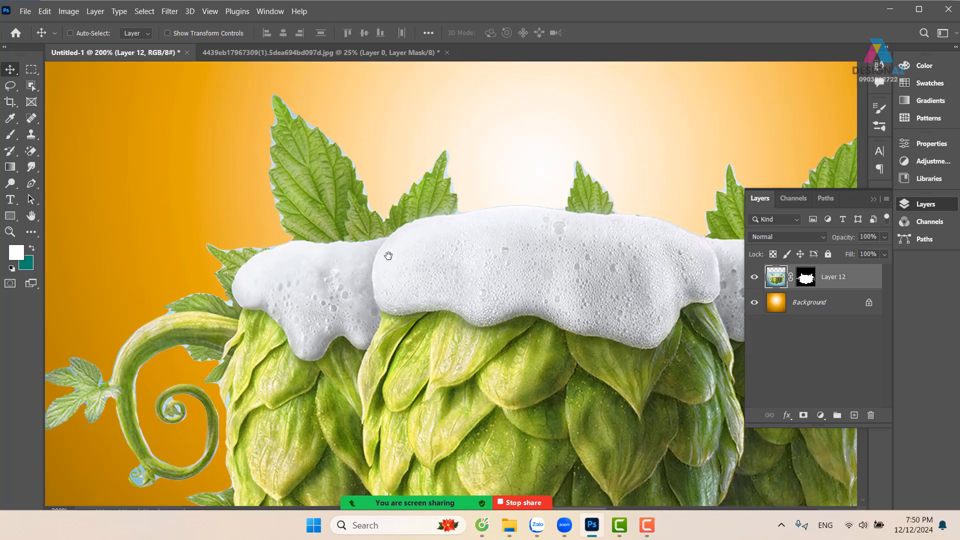
{"action": "left_click", "coordinate": [805, 277]}
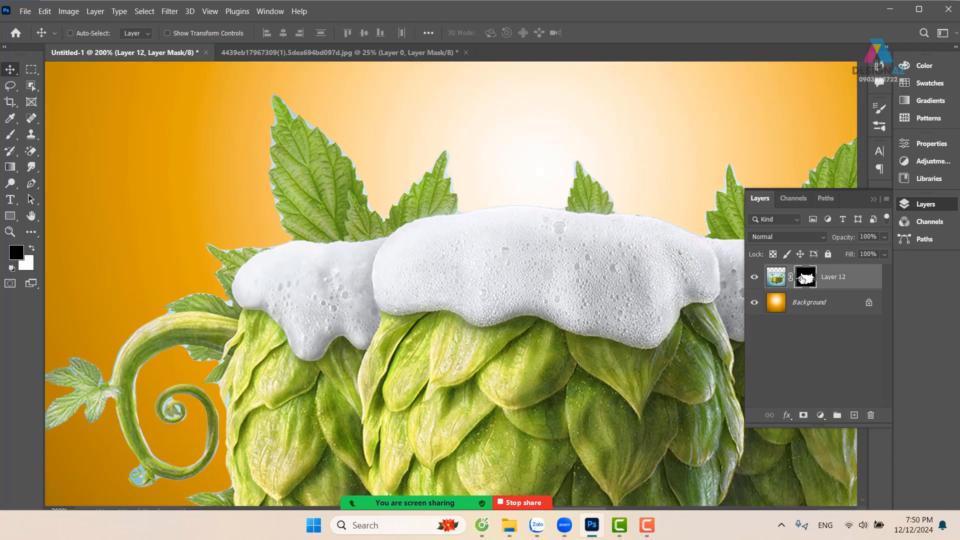
{"action": "left_click", "coordinate": [170, 12]}
{"action": "mouse_move", "coordinate": [235, 267]}
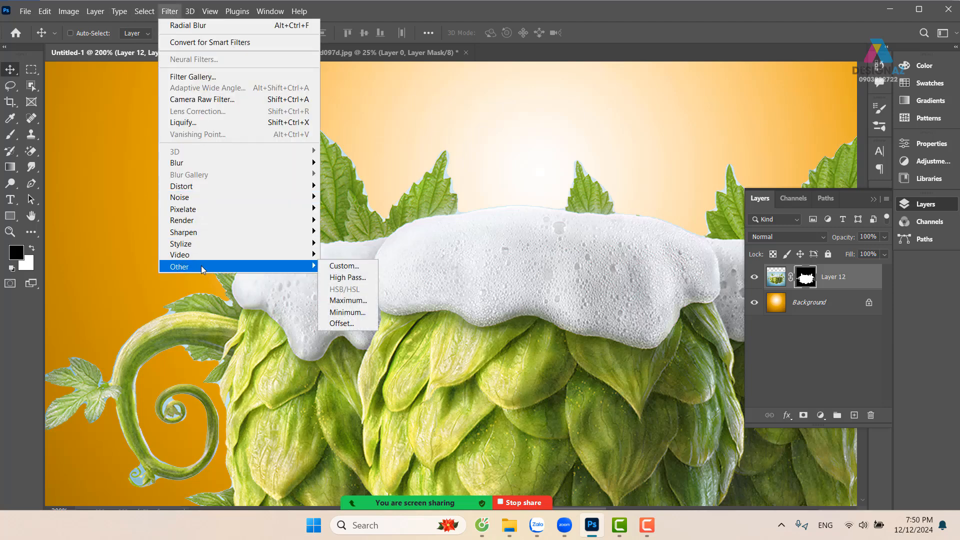
{"action": "left_click", "coordinate": [361, 315]}
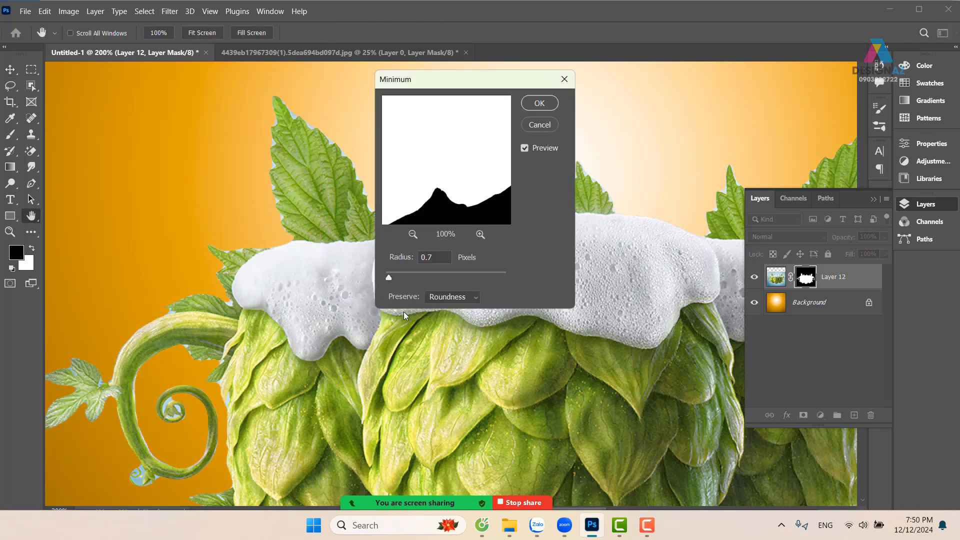
{"action": "left_click", "coordinate": [395, 276]}
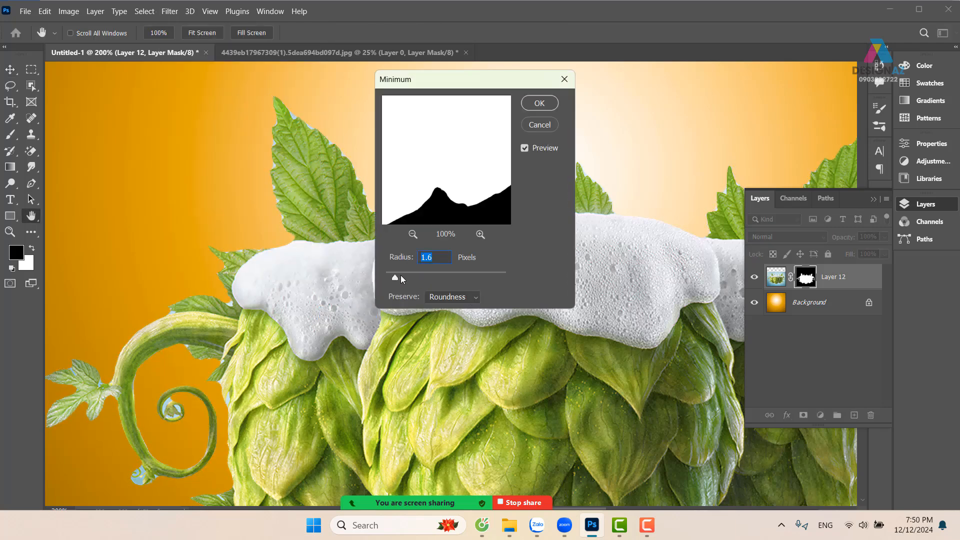
{"action": "left_click_drag", "start_coordinate": [400, 275], "coordinate": [410, 274]}
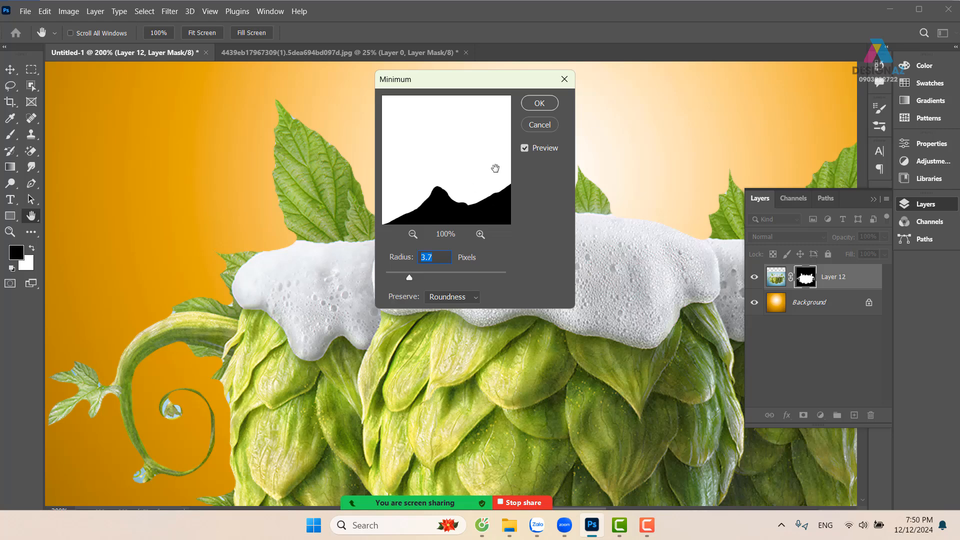
{"action": "left_click", "coordinate": [539, 108]}
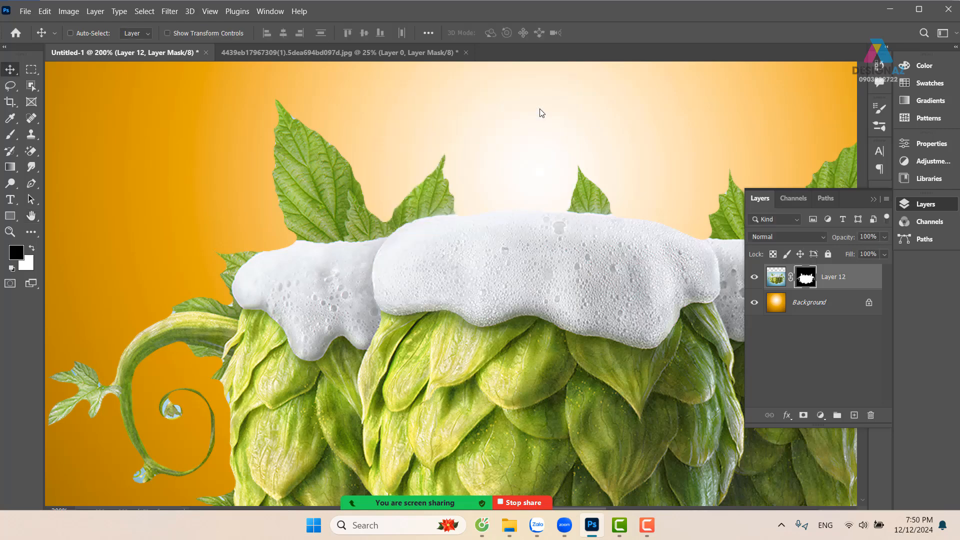
{"action": "key", "text": "ctrl+minus"}
{"action": "key", "text": "ctrl+minus"}
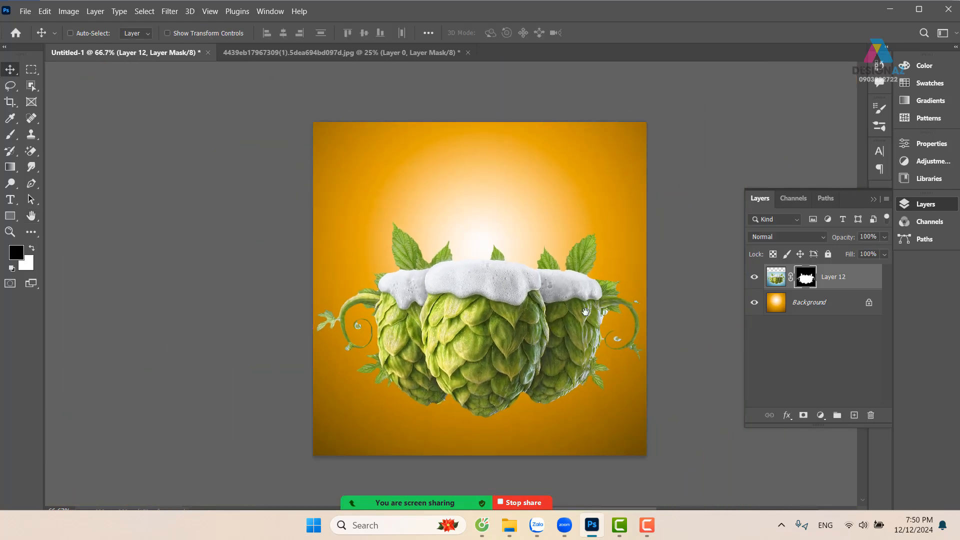
{"action": "scroll", "coordinate": [564, 301], "scroll_direction": "right", "scroll_amount": 1}
{"action": "key", "text": "ctrl+plus"}
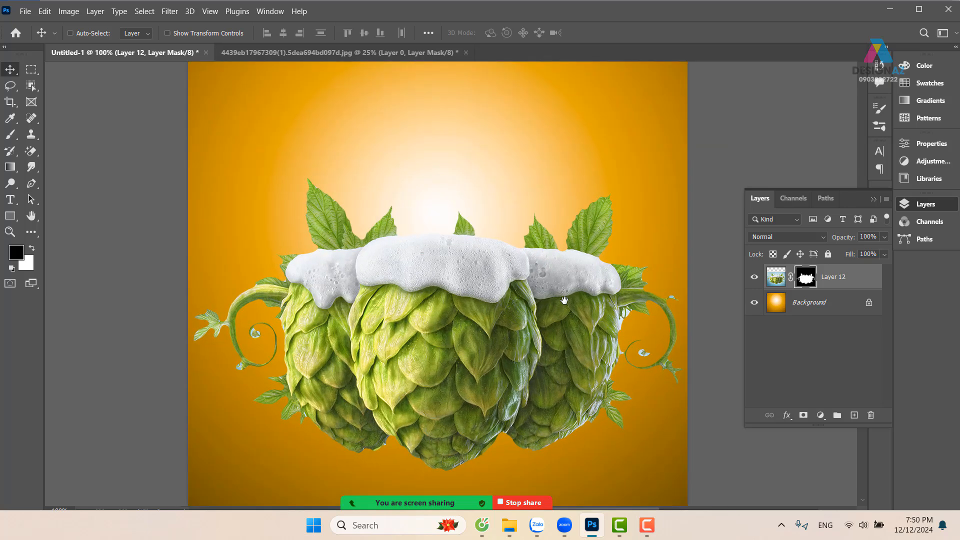
{"action": "left_click_drag", "start_coordinate": [421, 338], "coordinate": [428, 249]}
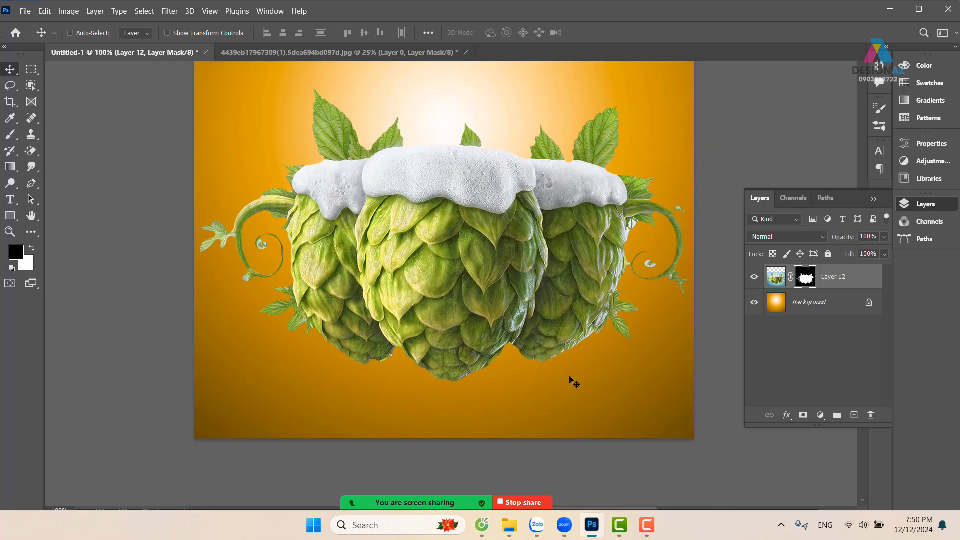
{"action": "left_click_drag", "start_coordinate": [610, 359], "coordinate": [583, 401]}
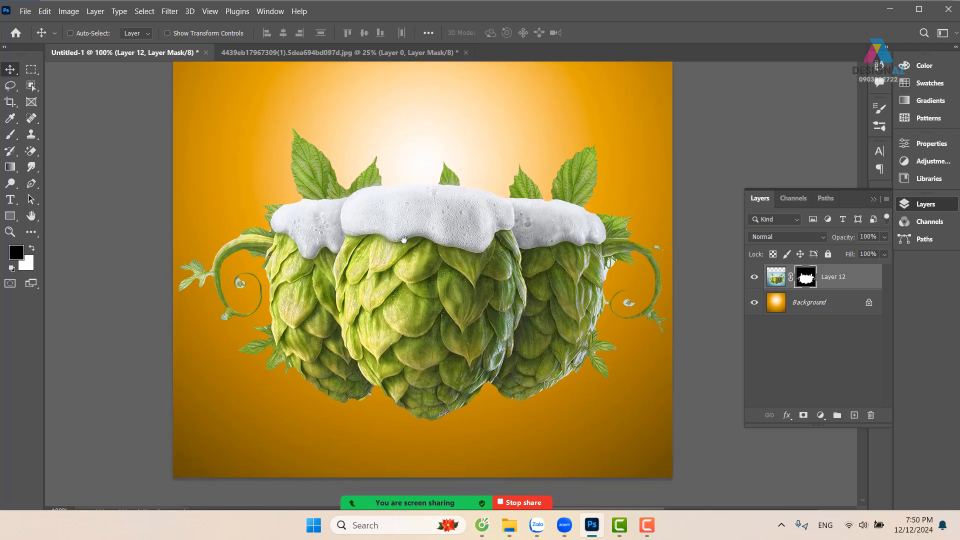
Add a white text line reading "Bể" above the hops and enlarge it to headline size
{"action": "left_click_drag", "start_coordinate": [404, 240], "coordinate": [399, 338]}
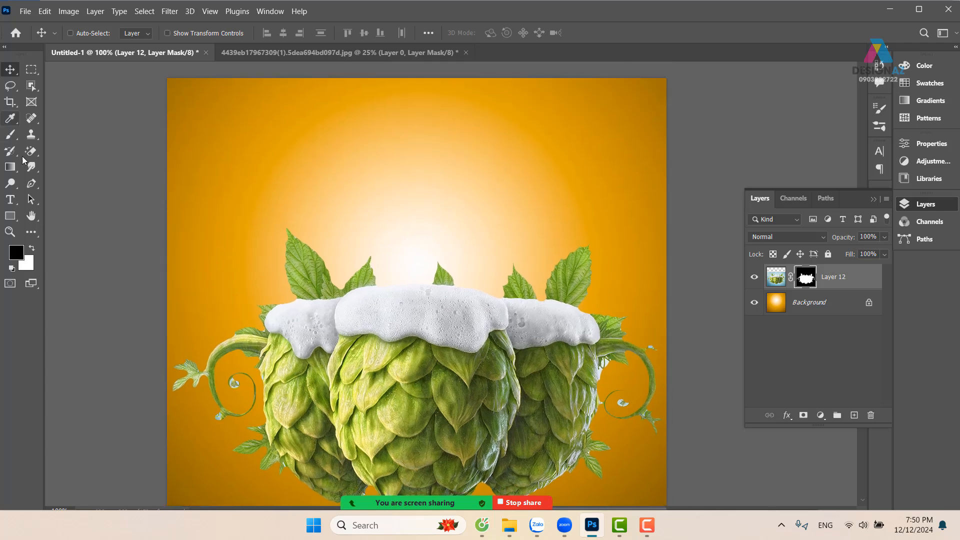
{"action": "left_click", "coordinate": [13, 201]}
{"action": "left_click", "coordinate": [289, 156]}
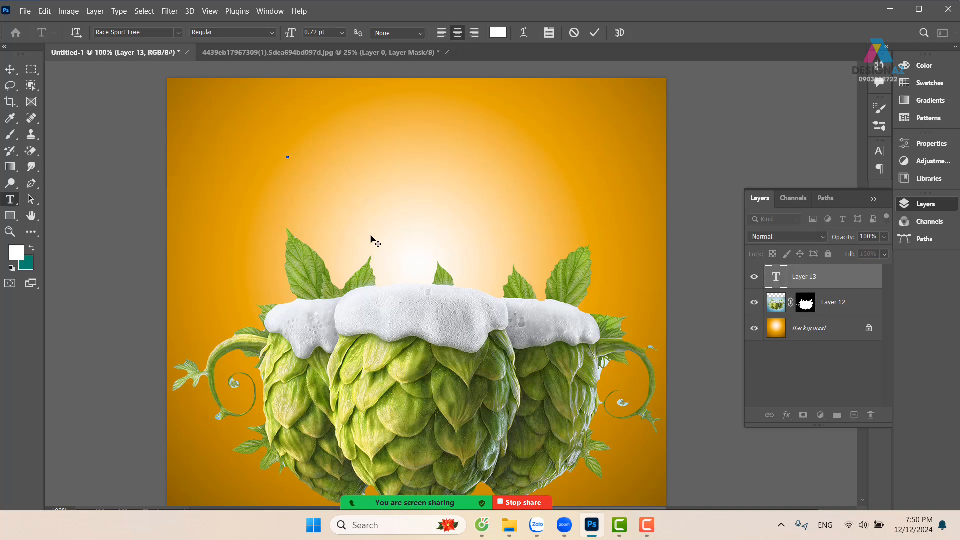
{"action": "left_click", "coordinate": [10, 69]}
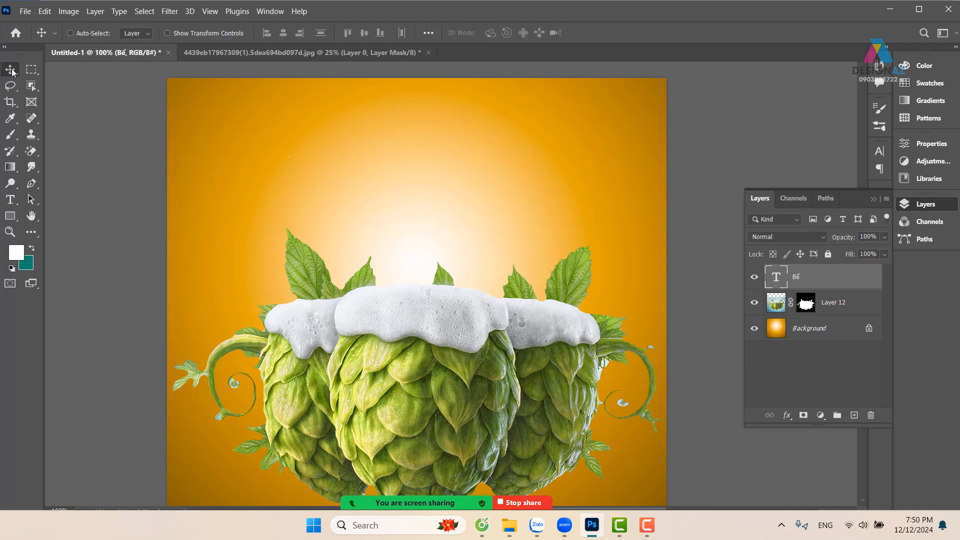
{"action": "key", "text": "ctrl+t"}
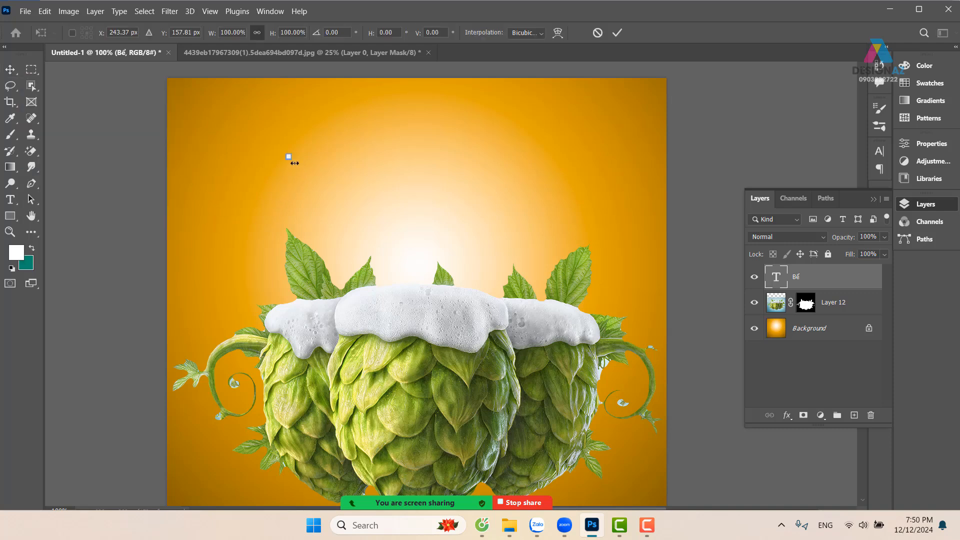
{"action": "left_click_drag", "start_coordinate": [291, 158], "coordinate": [547, 280]}
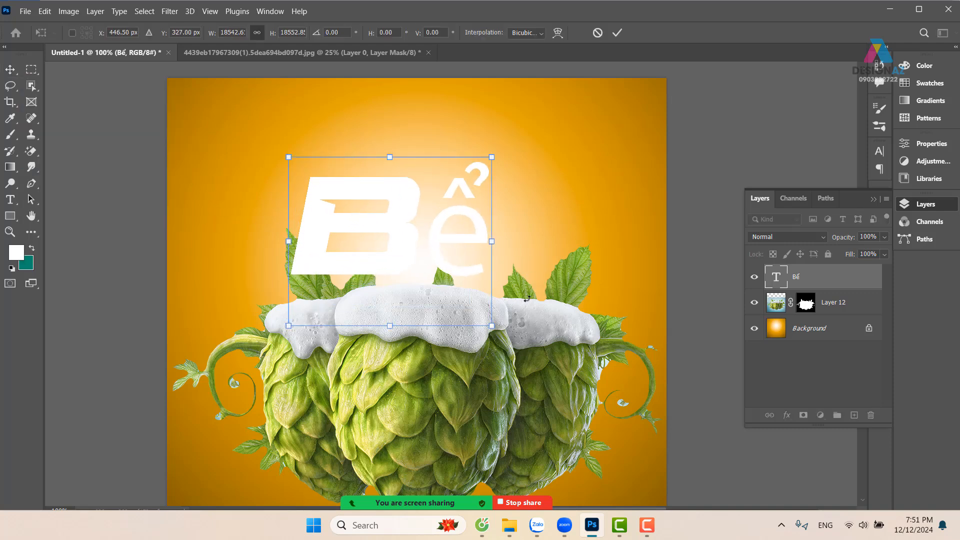
{"action": "key", "text": "Return"}
Replace the headline's text with "beer"
{"action": "key", "text": "t"}
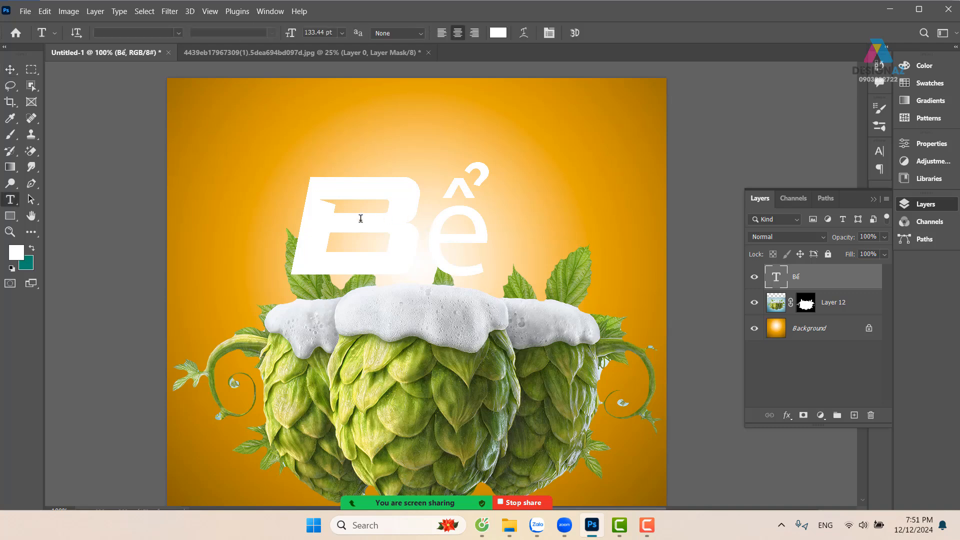
{"action": "double_click", "coordinate": [325, 212]}
{"action": "key", "text": "BackSpace"}
{"action": "type", "text": "Beee"}
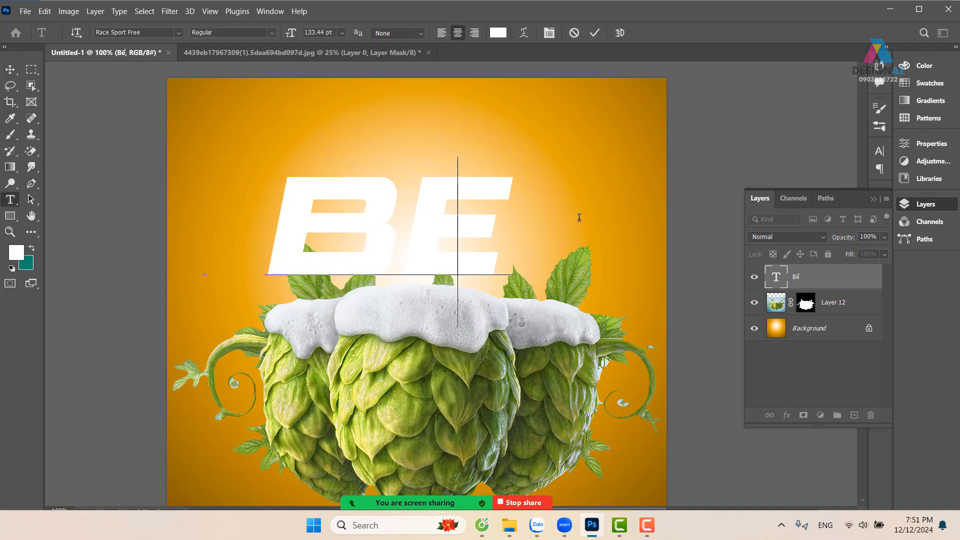
{"action": "type", "text": "r"}
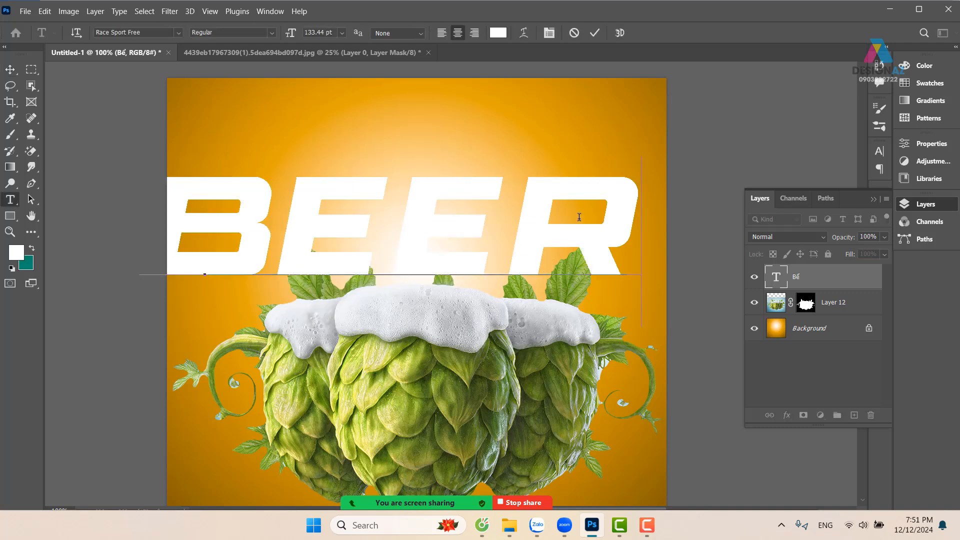
Scale the beer headline to about 60.5% and position it just above the hops' leaves
{"action": "left_click", "coordinate": [10, 69]}
{"action": "left_click_drag", "start_coordinate": [310, 213], "coordinate": [338, 215]}
{"action": "key", "text": "ctrl+t"}
{"action": "left_click_drag", "start_coordinate": [673, 164], "coordinate": [467, 223]}
{"action": "left_click_drag", "start_coordinate": [370, 267], "coordinate": [464, 214]}
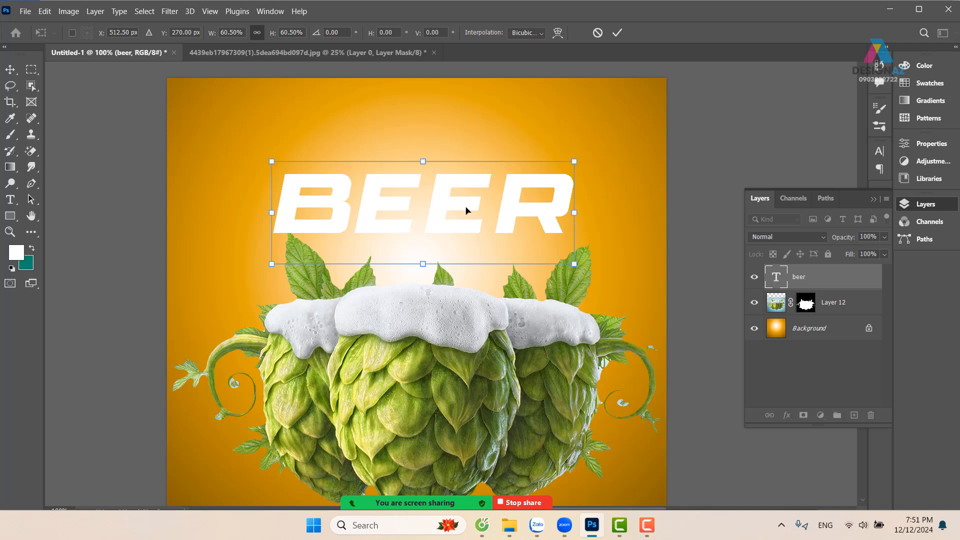
{"action": "key", "text": "Return"}
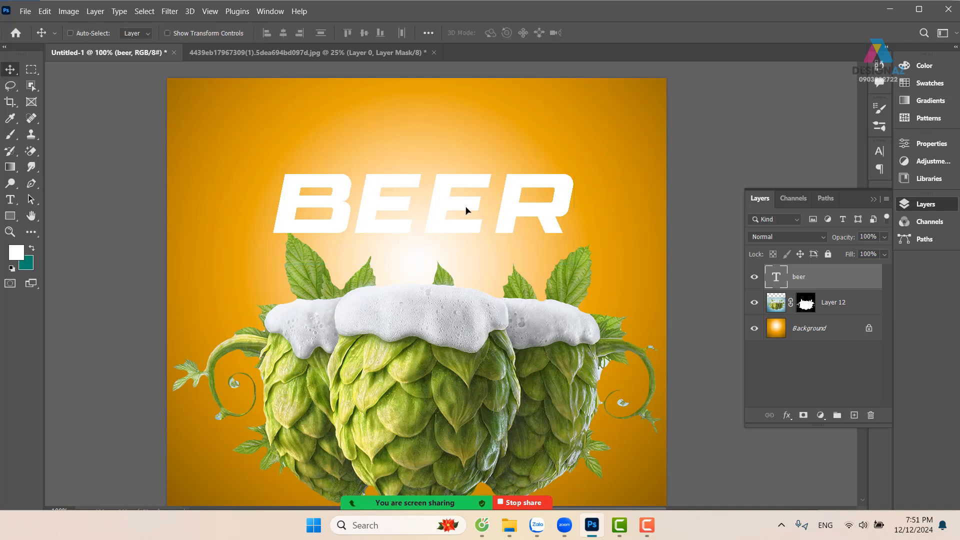
Change the headline's font to Aveline and capitalise its first letter so it reads "Beer"
{"action": "key", "text": "b"}
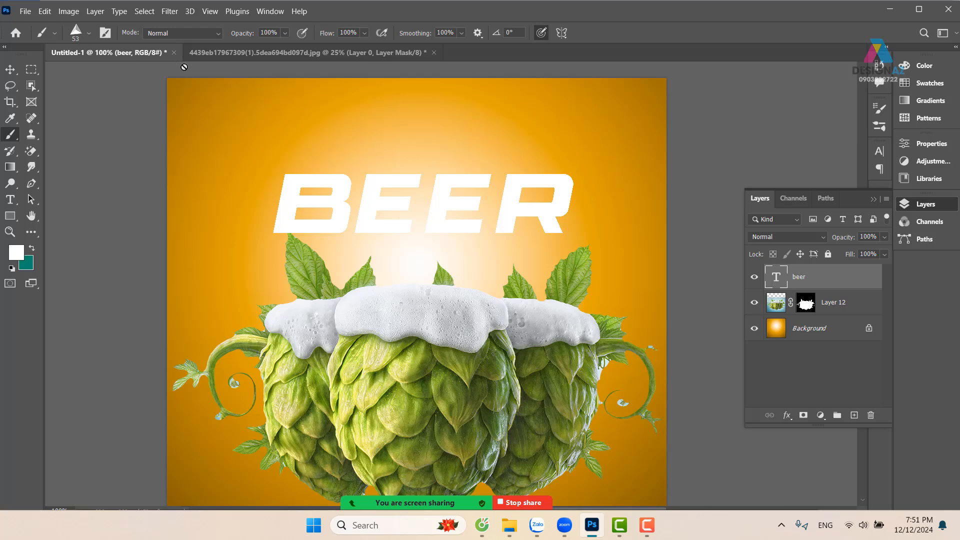
{"action": "key", "text": "t"}
{"action": "left_click", "coordinate": [178, 33]}
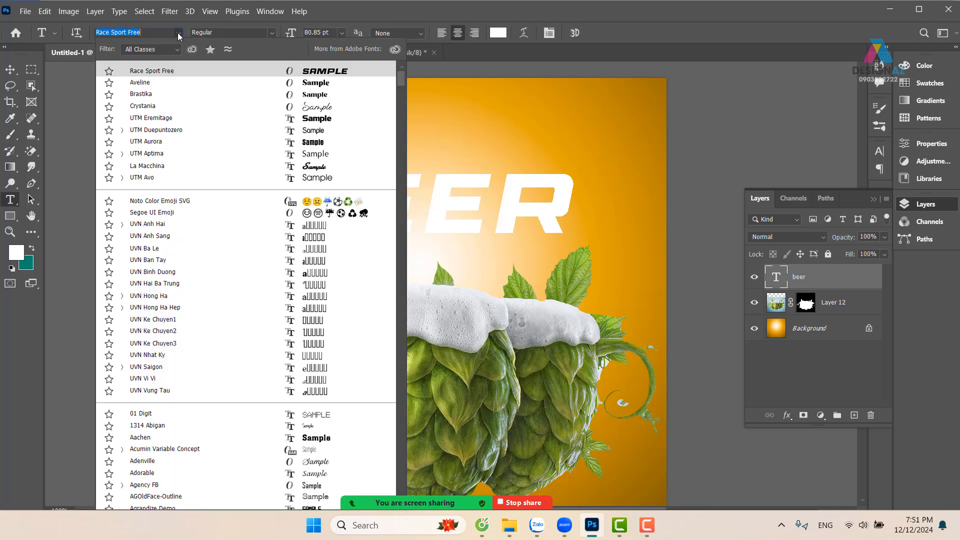
{"action": "left_click", "coordinate": [188, 84]}
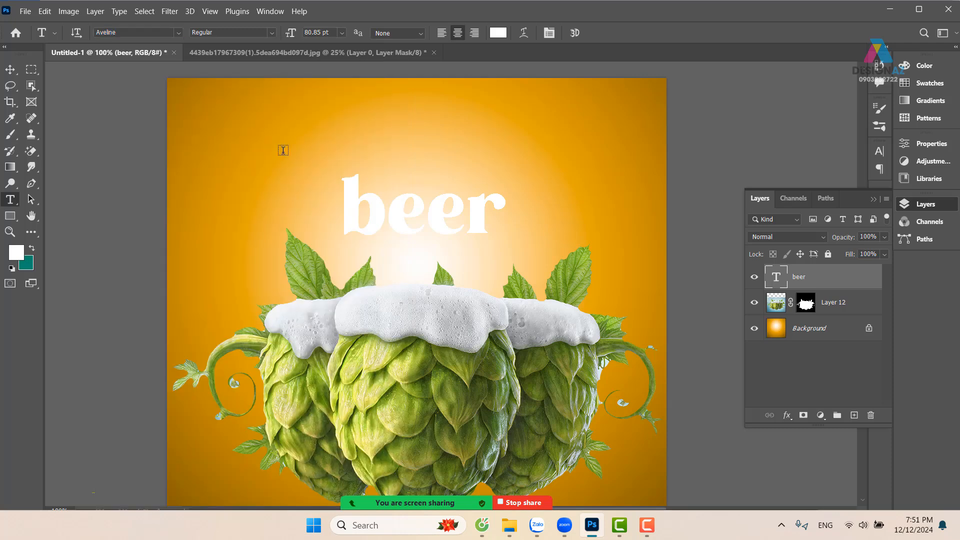
{"action": "left_click", "coordinate": [364, 230]}
{"action": "key", "text": "shift+Left"}
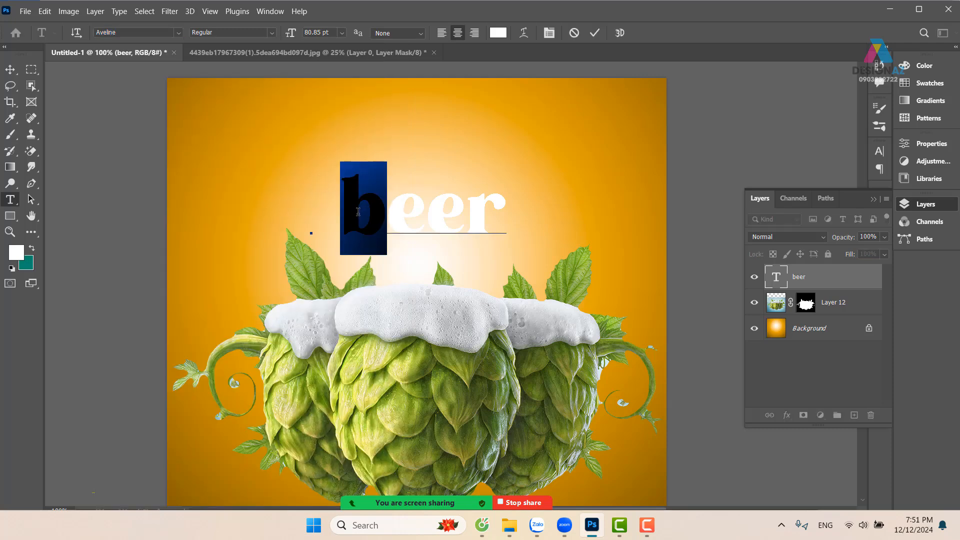
{"action": "key", "text": "BackSpace"}
{"action": "type", "text": "B"}
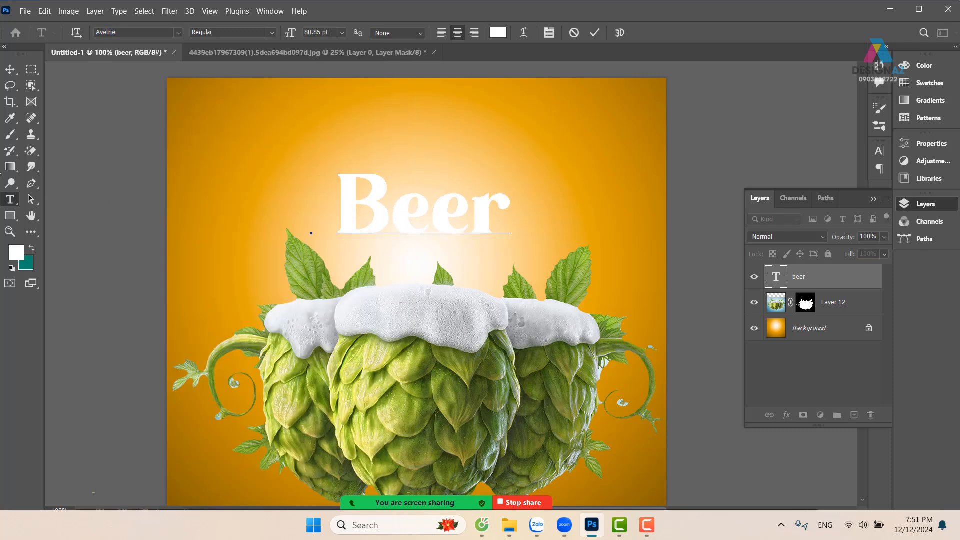
Move the Beer headline slightly and enlarge it to about 134 pt in the bright area above the hops
{"action": "left_click", "coordinate": [10, 69]}
{"action": "left_click_drag", "start_coordinate": [474, 214], "coordinate": [446, 224]}
{"action": "key", "text": "ctrl+t"}
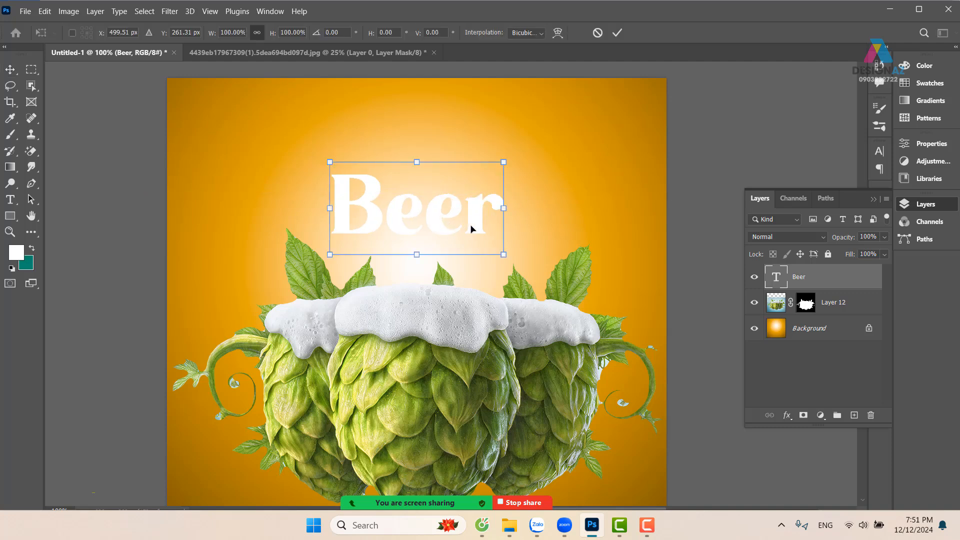
{"action": "left_click_drag", "start_coordinate": [503, 163], "coordinate": [454, 183]}
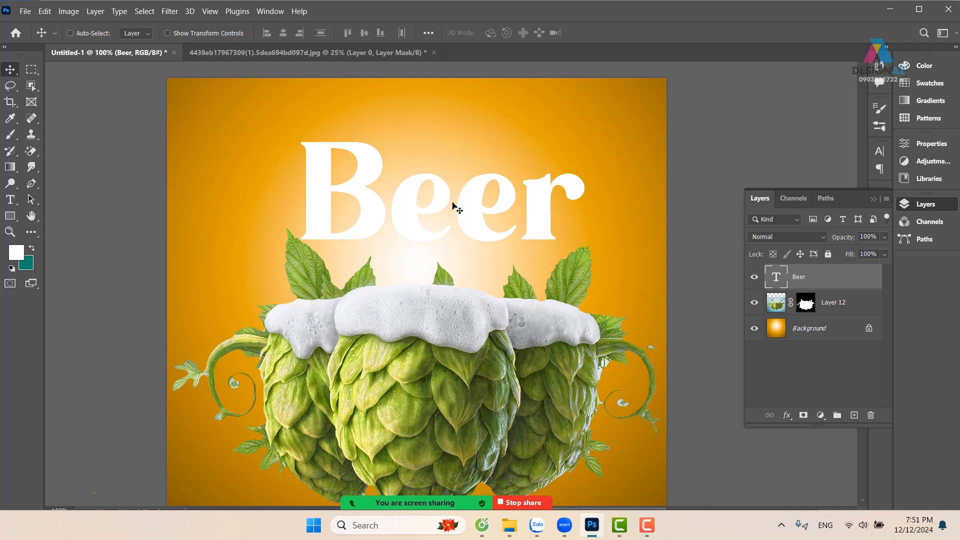
Delete the first "e" from the Beer headline
{"action": "key", "text": "t"}
{"action": "left_click_drag", "start_coordinate": [397, 195], "coordinate": [442, 207]}
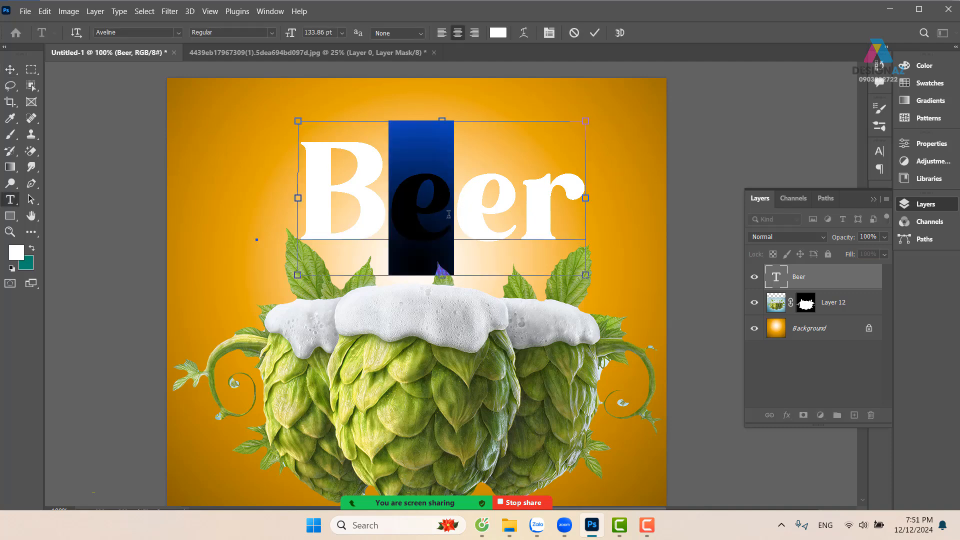
{"action": "key", "text": "BackSpace"}
{"action": "left_click", "coordinate": [10, 69]}
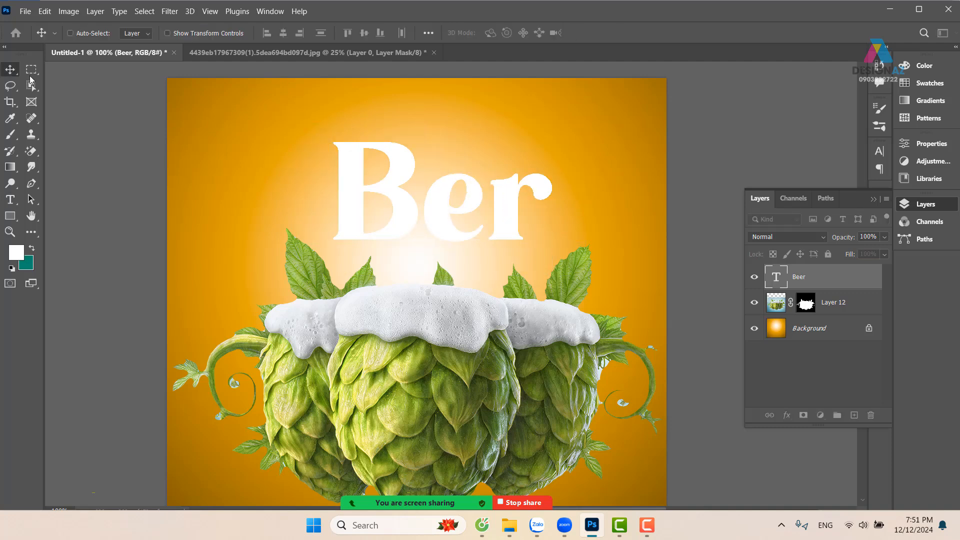
Add a separate text layer with the letter "e" and enlarge it to match the headline
{"action": "key", "text": "t"}
{"action": "left_click", "coordinate": [578, 116]}
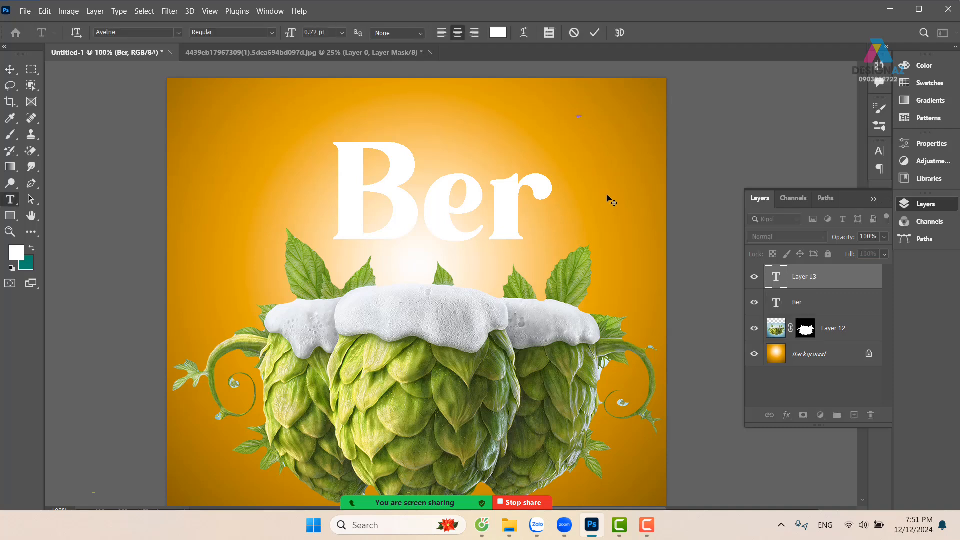
{"action": "type", "text": "e"}
{"action": "left_click", "coordinate": [10, 69]}
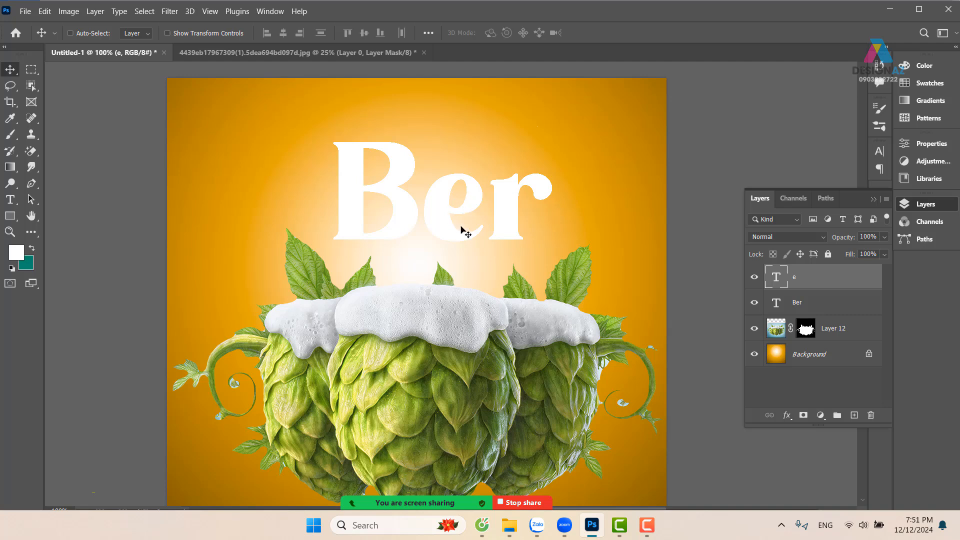
{"action": "key", "text": "ctrl"}
{"action": "key", "text": "ctrl+t"}
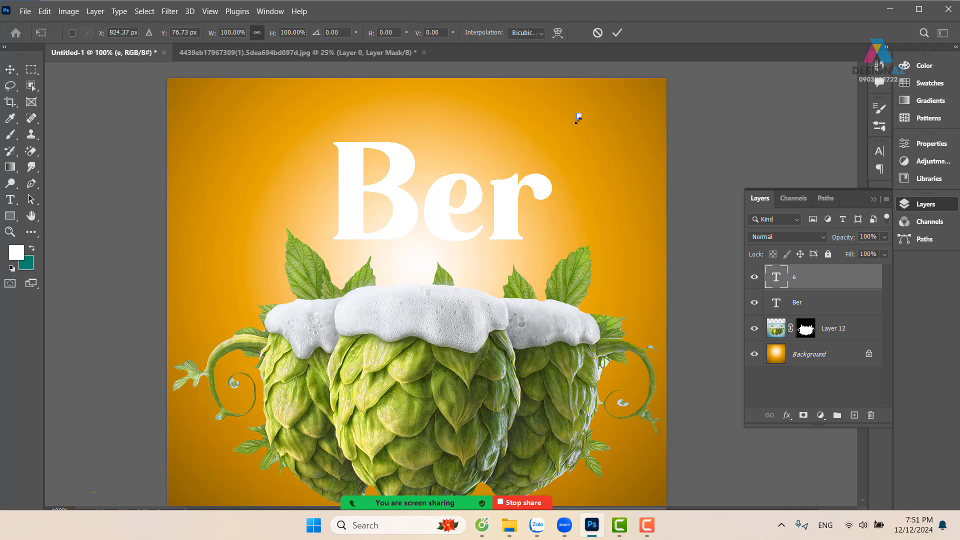
{"action": "left_click_drag", "start_coordinate": [577, 119], "coordinate": [406, 317]}
{"action": "key", "text": "Return"}
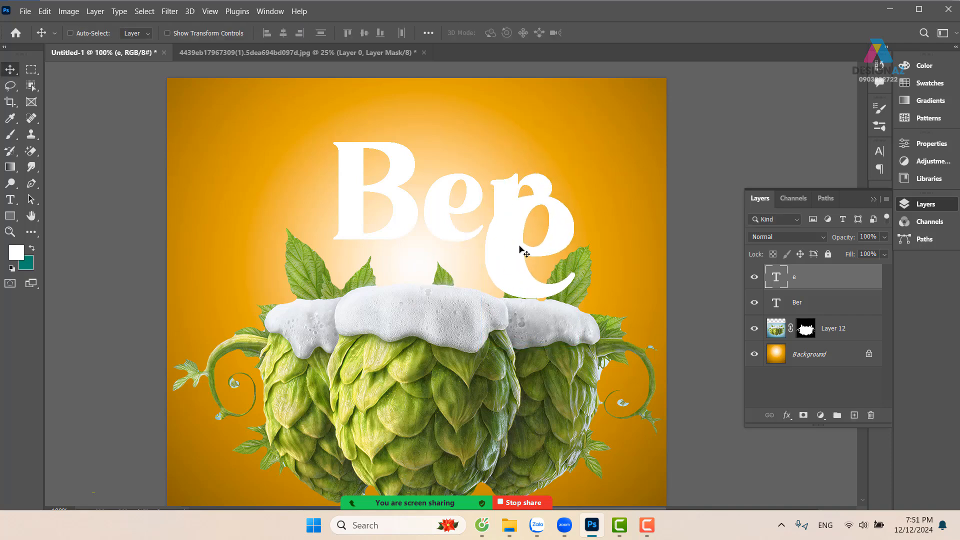
Move the separate "e" beside the B, raise the Ber text and reduce that text to the single letter "B"
{"action": "left_click_drag", "start_coordinate": [520, 251], "coordinate": [417, 212]}
{"action": "right_click", "coordinate": [399, 178]}
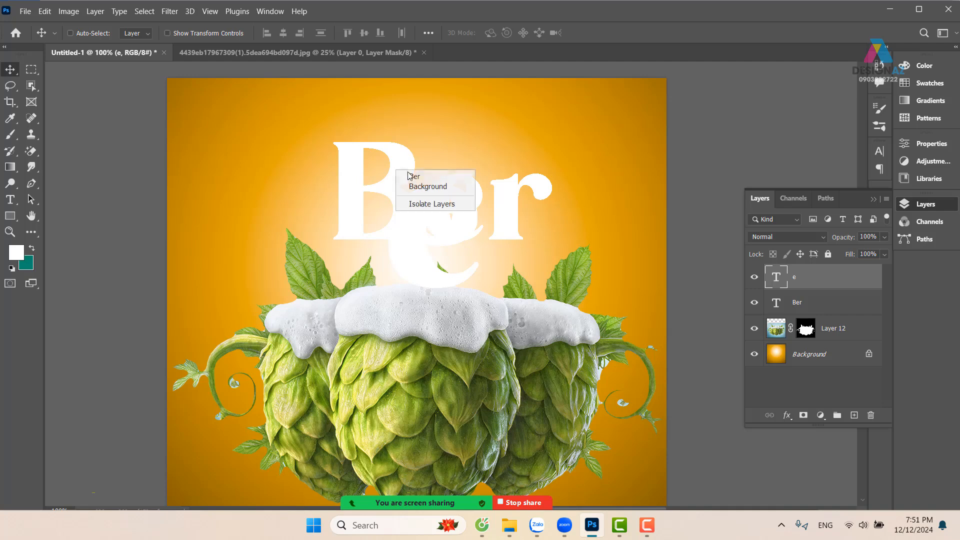
{"action": "left_click", "coordinate": [408, 179]}
{"action": "left_click_drag", "start_coordinate": [407, 179], "coordinate": [485, 159]}
{"action": "key", "text": "t"}
{"action": "key", "text": "BackSpace"}
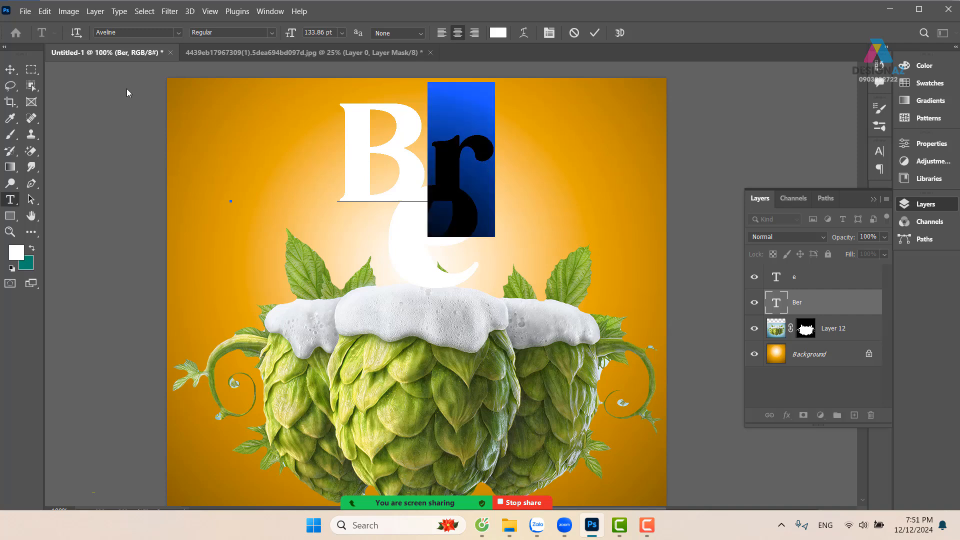
{"action": "key", "text": "BackSpace"}
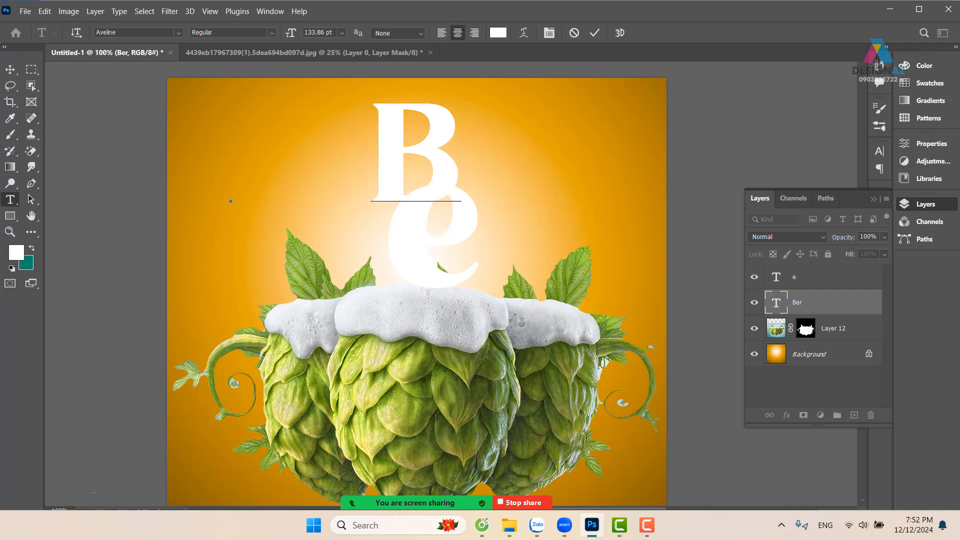
{"action": "left_click", "coordinate": [10, 69]}
Move the letter B to the upper left of the separate "e"
{"action": "right_click", "coordinate": [447, 166]}
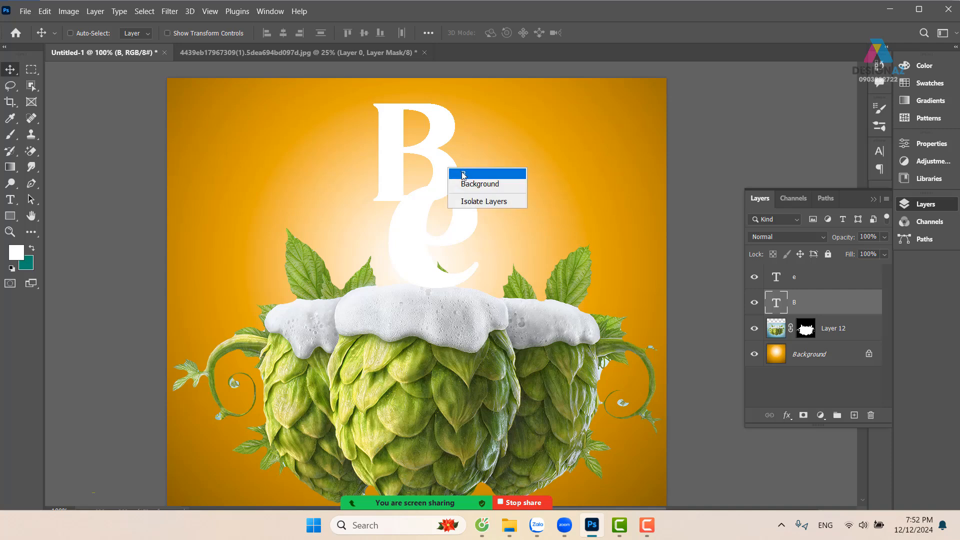
{"action": "left_click", "coordinate": [463, 174]}
{"action": "left_click_drag", "start_coordinate": [431, 163], "coordinate": [354, 174]}
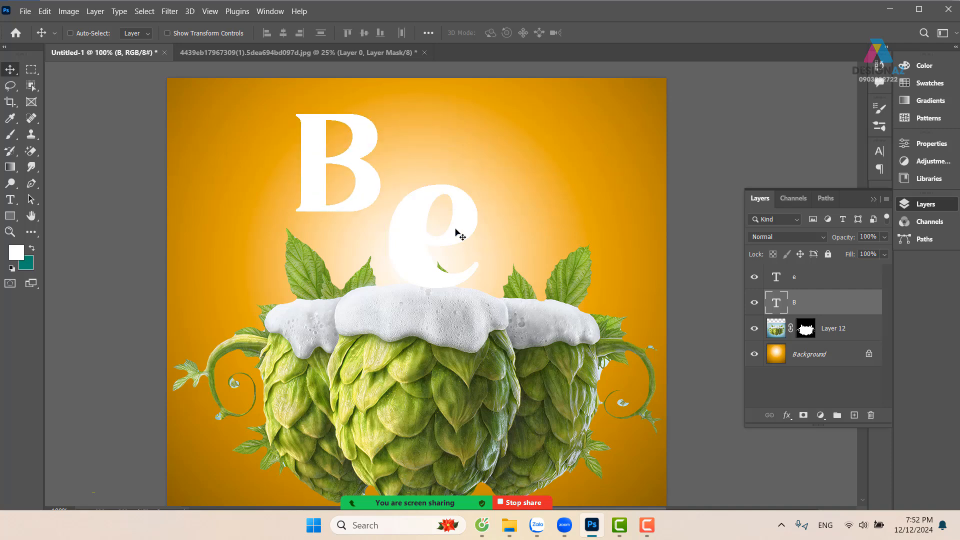
Move the "e" against the B and duplicate it twice, scaling the first copy to about 86% beside the "e"
{"action": "right_click", "coordinate": [449, 191]}
{"action": "left_click", "coordinate": [468, 200]}
{"action": "left_click_drag", "start_coordinate": [485, 245], "coordinate": [537, 123]}
{"action": "key", "text": "ctrl+t"}
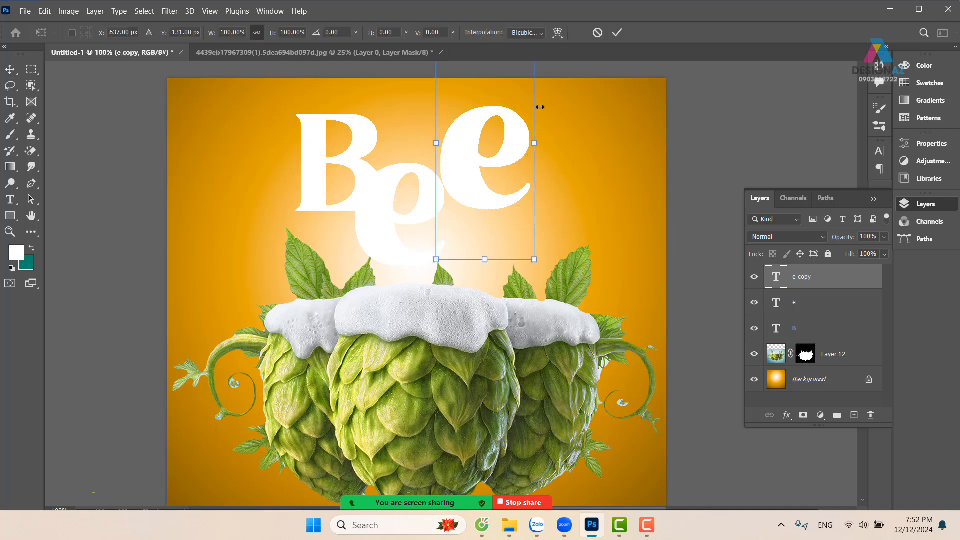
{"action": "left_click_drag", "start_coordinate": [536, 253], "coordinate": [520, 244]}
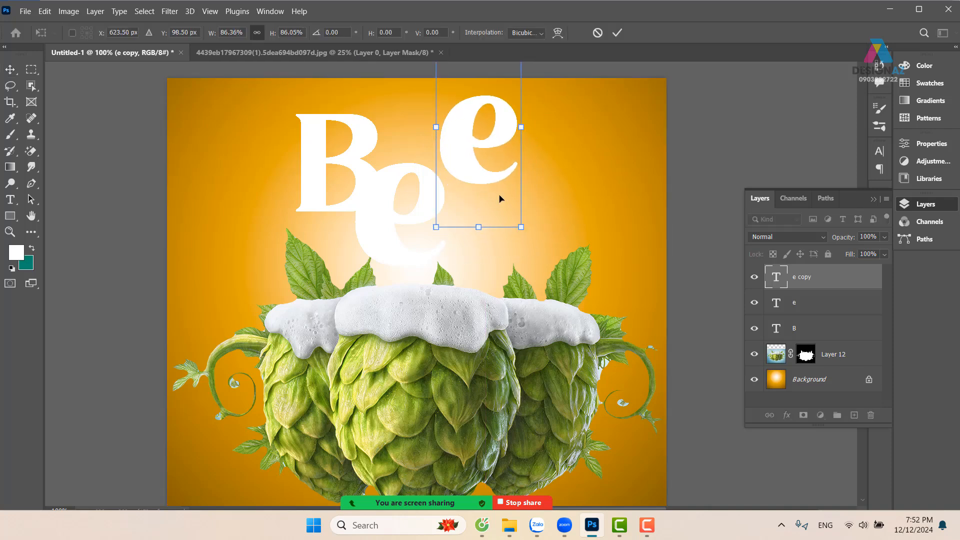
{"action": "left_click_drag", "start_coordinate": [473, 190], "coordinate": [460, 193]}
{"action": "key", "text": "Return"}
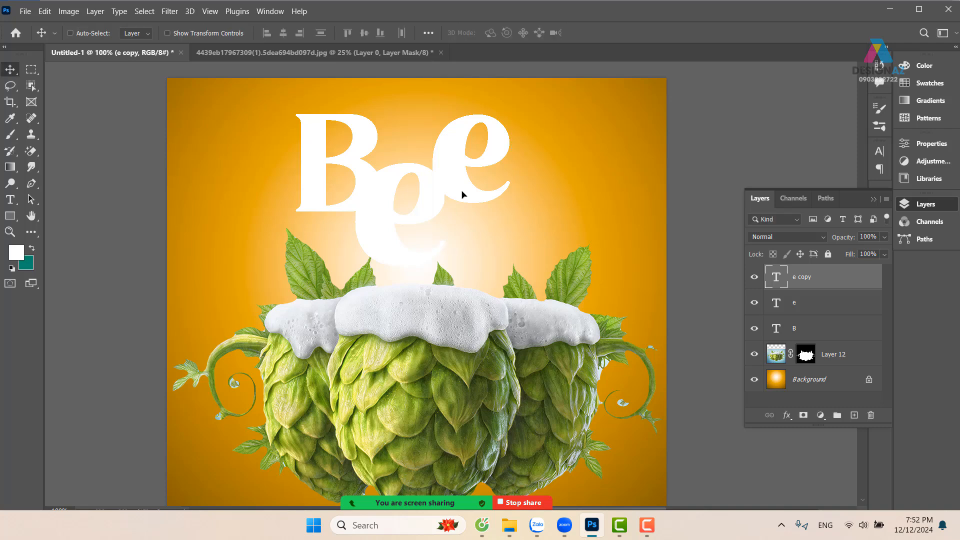
{"action": "scroll", "coordinate": [472, 206], "scroll_direction": "up", "scroll_amount": 2}
{"action": "left_click_drag", "start_coordinate": [460, 257], "coordinate": [495, 352]}
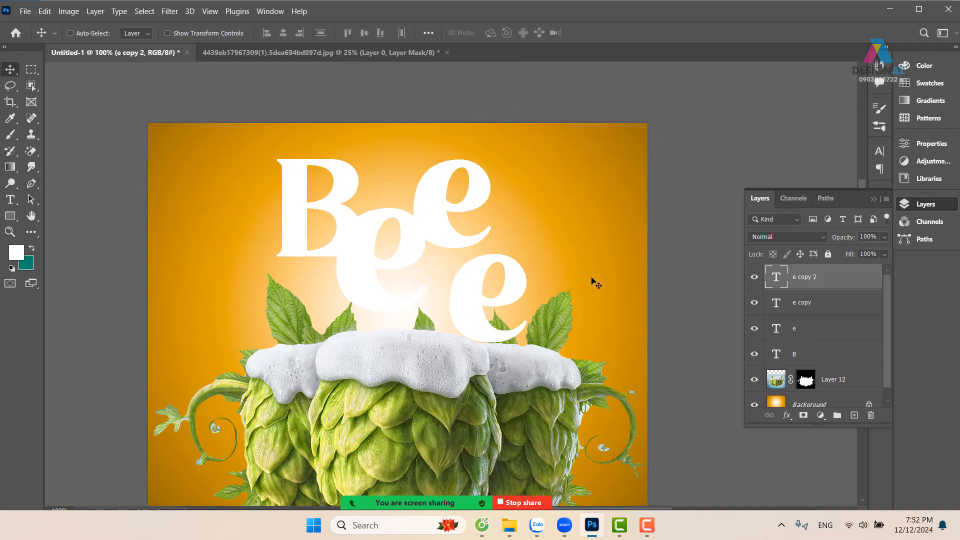
Undo the separate-letter edits back to the single Beer text layer
{"action": "key", "text": "ctrl+z"}
{"action": "key", "text": "ctrl+z"}
{"action": "key", "text": "ctrl+z"}
{"action": "key", "text": "ctrl+z"}
{"action": "key", "text": "ctrl+z"}
{"action": "key", "text": "ctrl+z"}
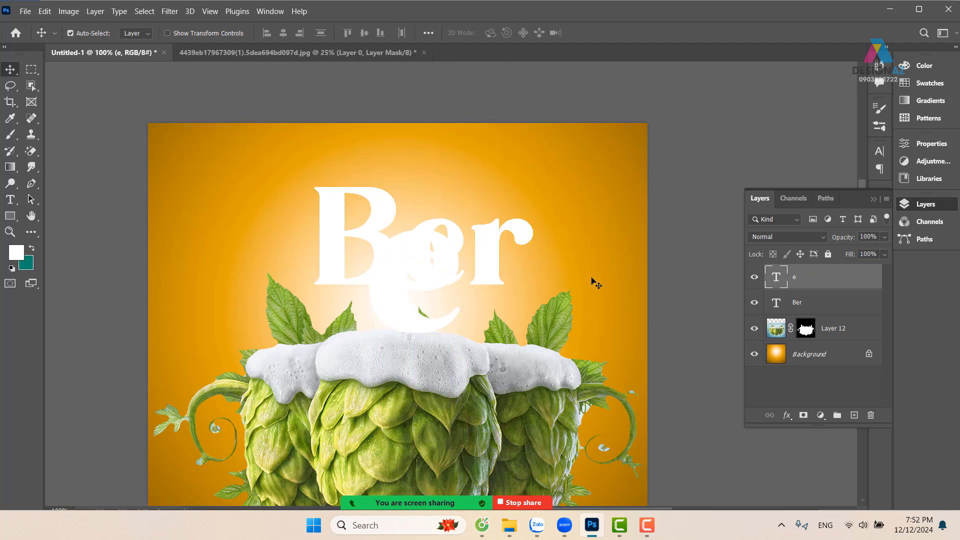
{"action": "key", "text": "ctrl+z"}
{"action": "key", "text": "ctrl+z"}
{"action": "key", "text": "ctrl+z"}
{"action": "key", "text": "ctrl+z"}
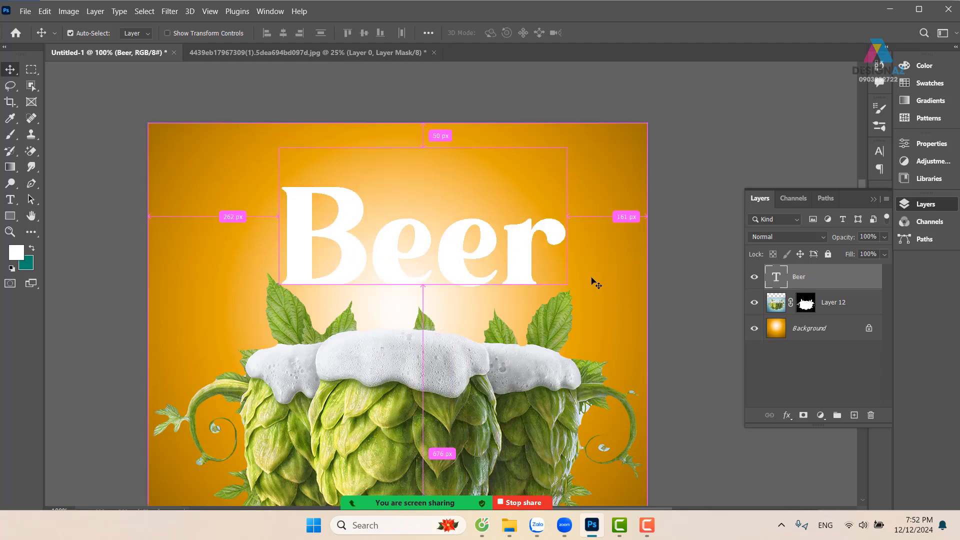
Shift the Beer headline slightly left and down, closer to the hops' foam
{"action": "left_click_drag", "start_coordinate": [417, 264], "coordinate": [467, 270]}
{"action": "key", "text": "ctrl+plus"}
{"action": "key", "text": "ctrl+minus"}
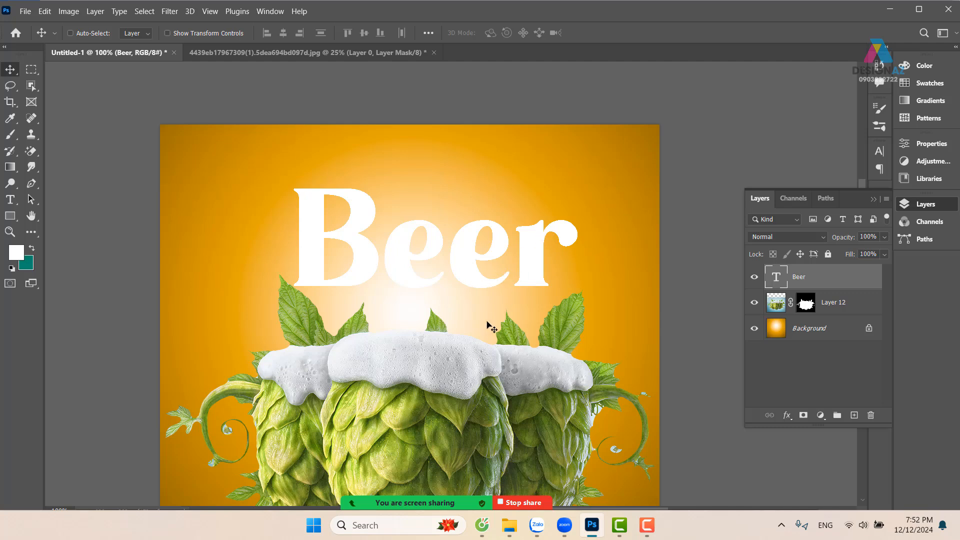
{"action": "mouse_move", "coordinate": [502, 250]}
{"action": "left_mouse_down"}
{"action": "mouse_move", "coordinate": [494, 236]}
{"action": "mouse_move", "coordinate": [485, 240]}
{"action": "mouse_move", "coordinate": [493, 251]}
{"action": "left_mouse_up"}
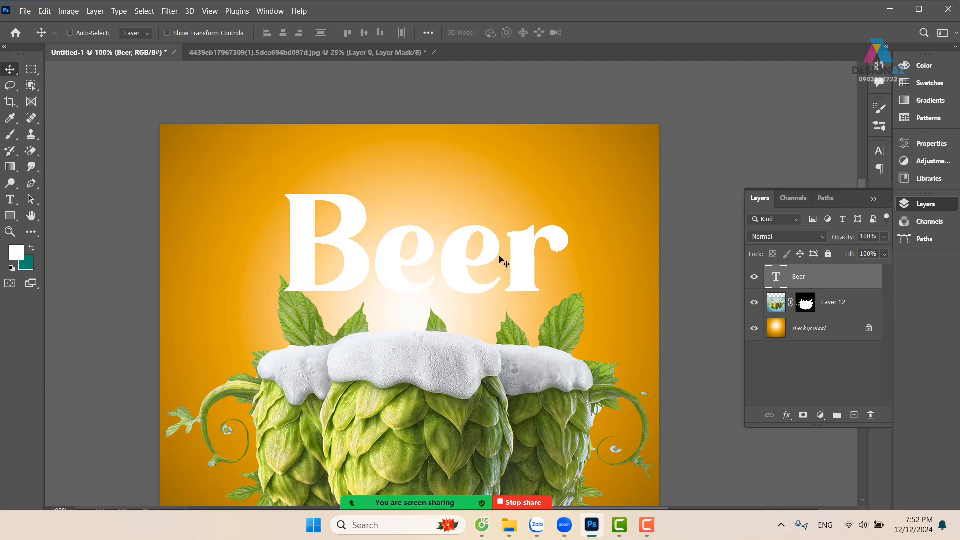
Open the layer commands for the Beer text layer
{"action": "right_click", "coordinate": [846, 281]}
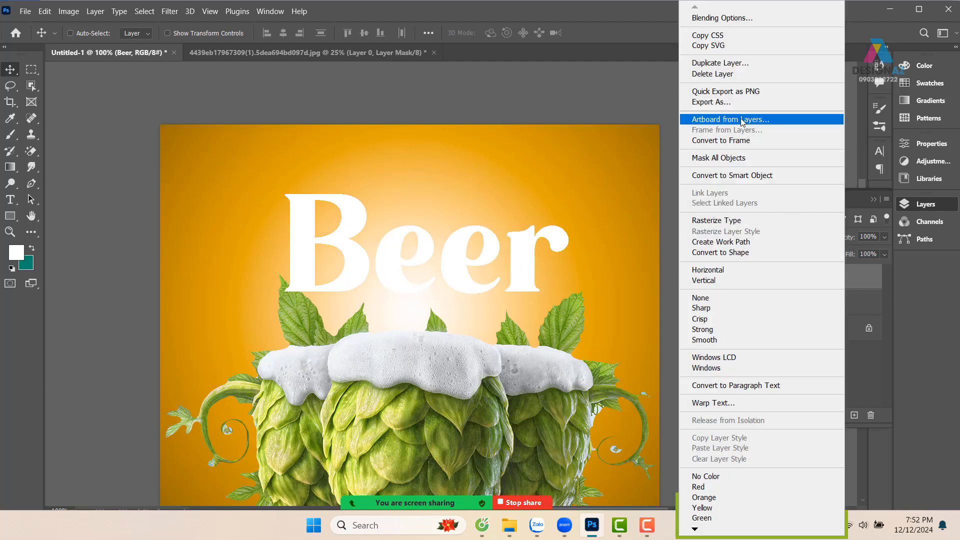
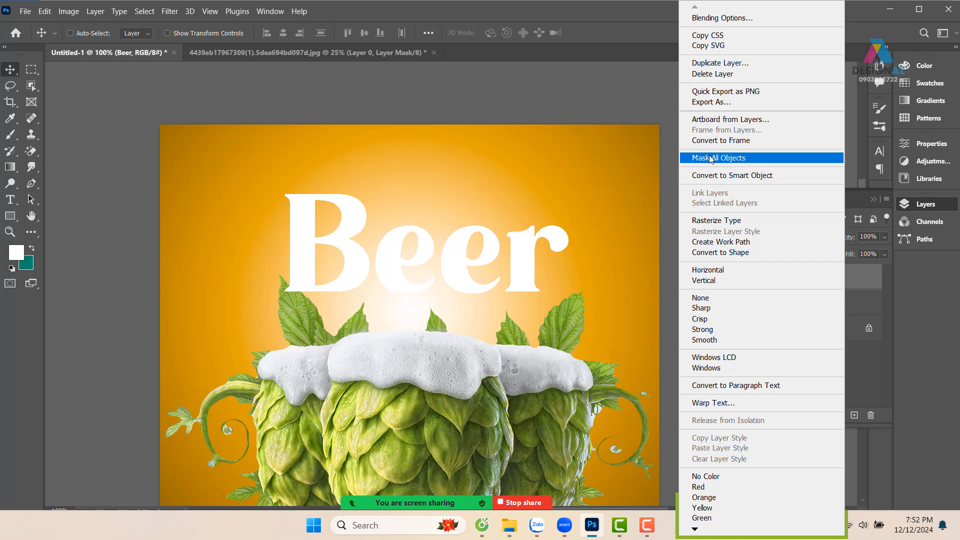
Convert the Beer text layer to a smart object and close the separate hops image document without saving it
{"action": "left_click", "coordinate": [740, 175]}
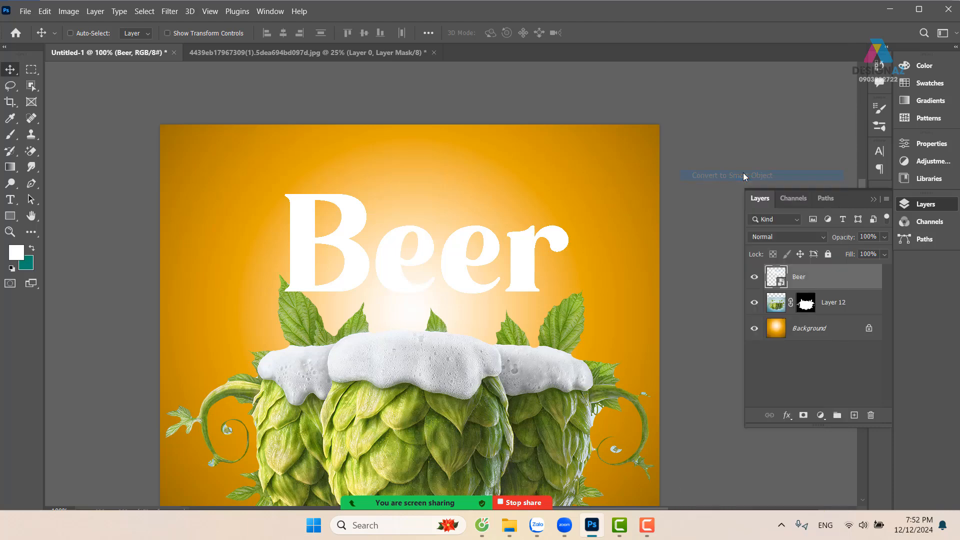
{"action": "left_click", "coordinate": [384, 50]}
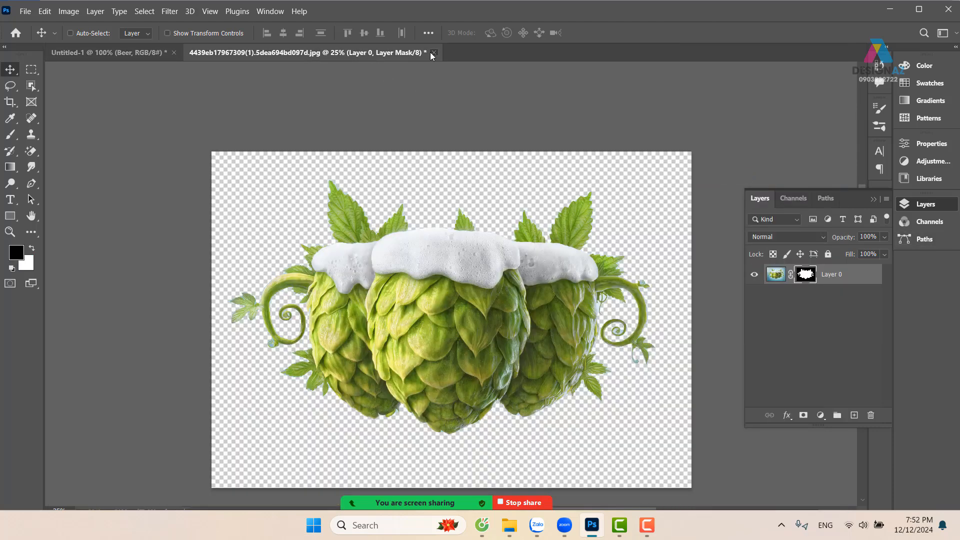
{"action": "left_click", "coordinate": [434, 53]}
{"action": "left_click", "coordinate": [512, 218]}
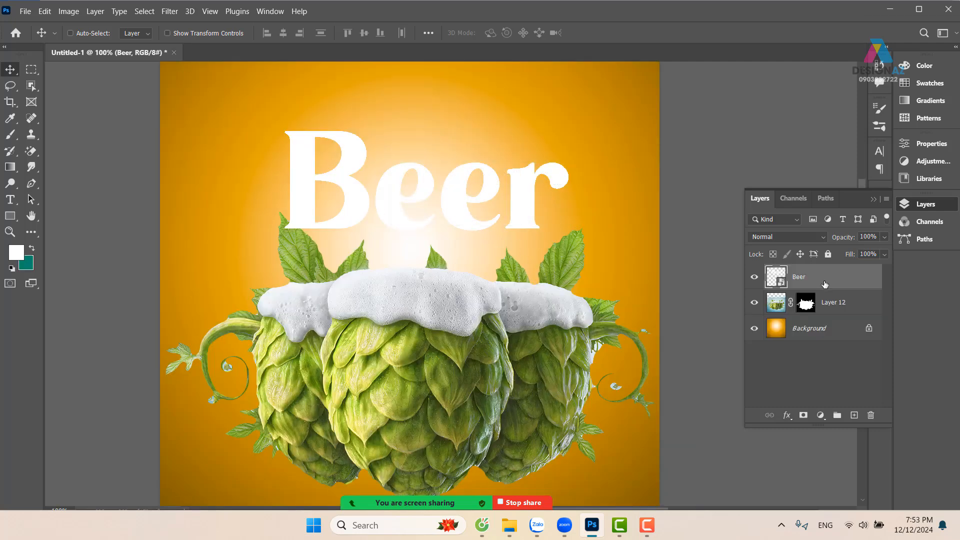
Inspect the editable contents of the Beer smart object, close them, and select the Beer layer in the poster
{"action": "double_click", "coordinate": [773, 278]}
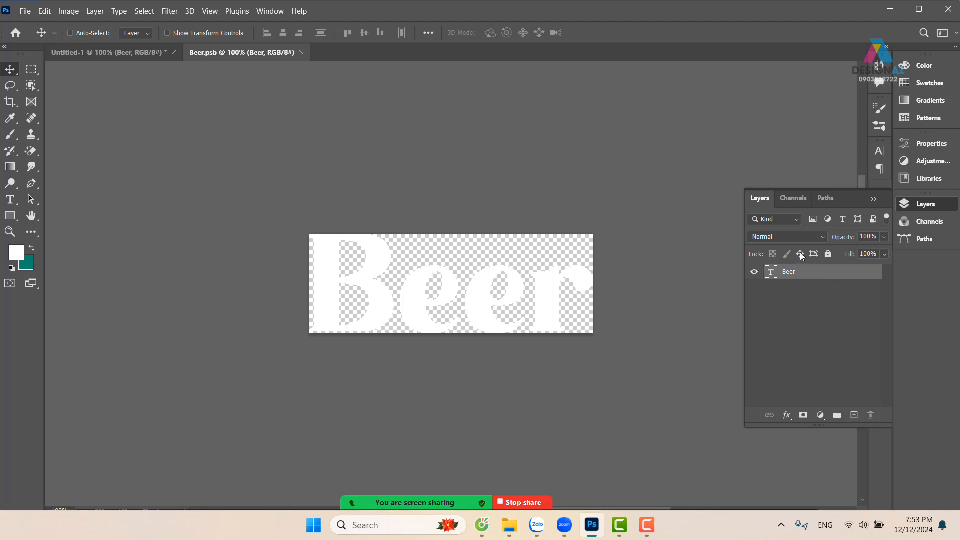
{"action": "left_click", "coordinate": [300, 52]}
{"action": "right_click", "coordinate": [490, 194]}
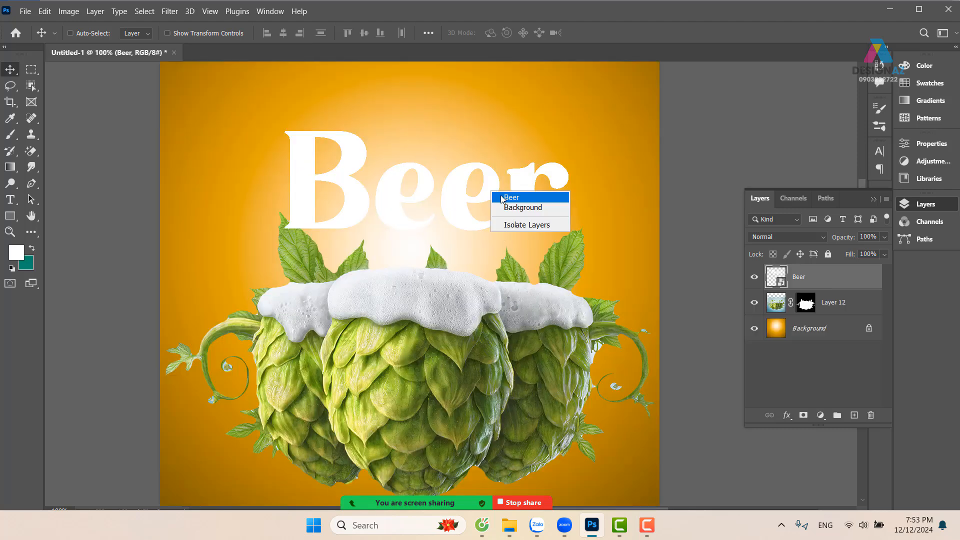
{"action": "left_click", "coordinate": [503, 197]}
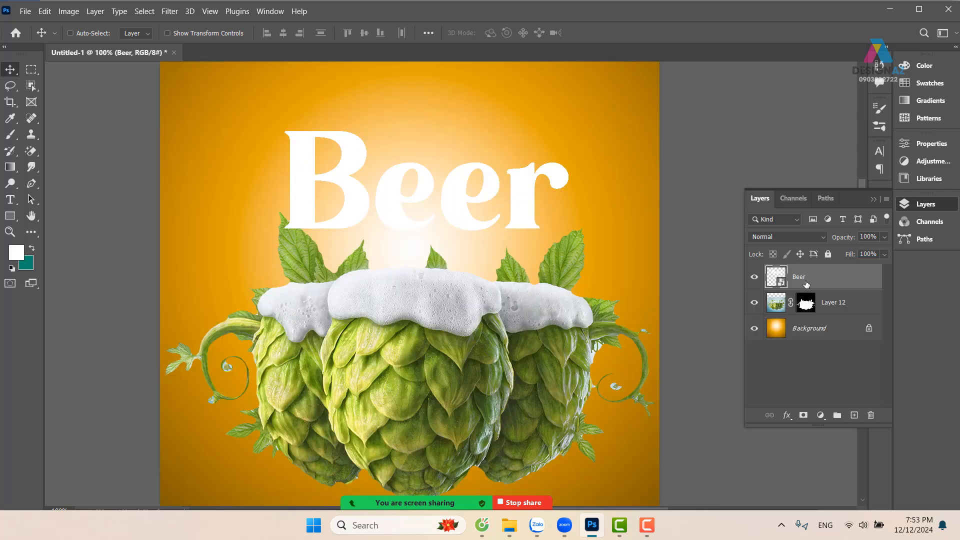
Start Liquify on the Beer layer and warp the B's base and outer stem into wavy edges with a size 97 brush
{"action": "left_click", "coordinate": [170, 11]}
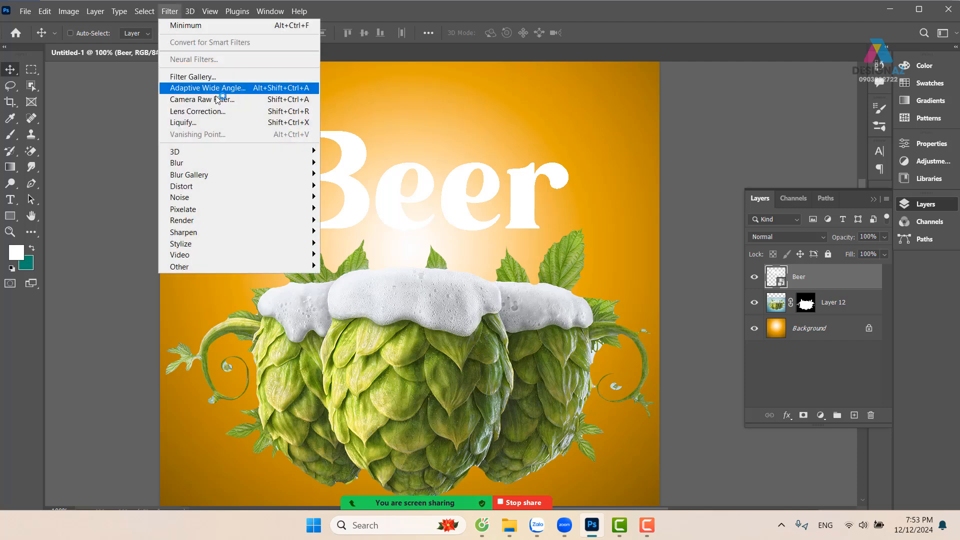
{"action": "left_click", "coordinate": [220, 123]}
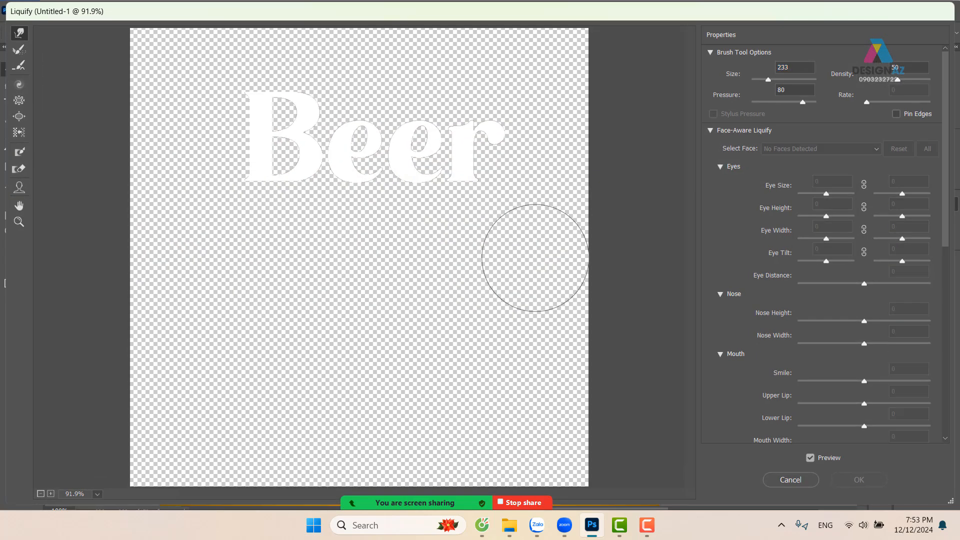
{"action": "key", "text": "ctrl+plus"}
{"action": "key", "text": "ctrl+plus"}
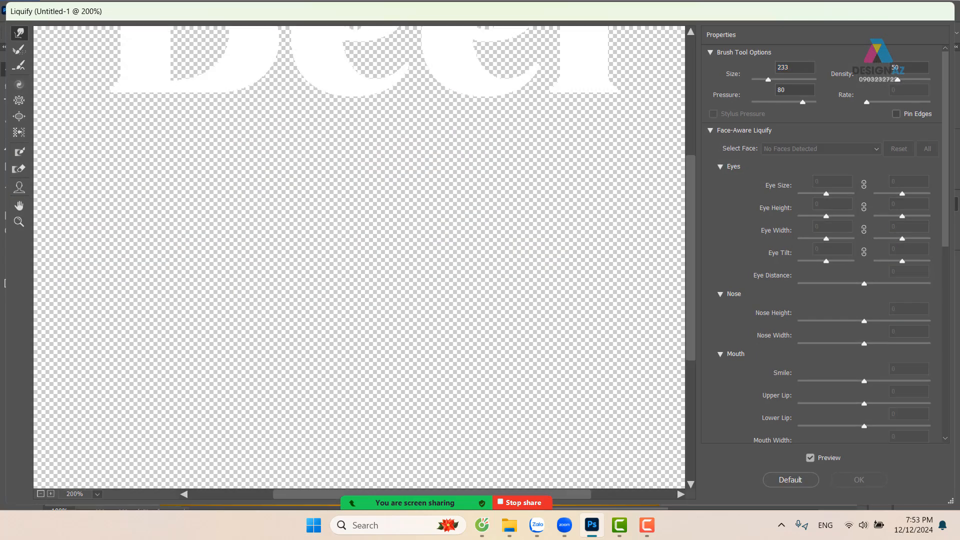
{"action": "mouse_move", "coordinate": [321, 144]}
{"action": "left_mouse_down"}
{"action": "mouse_move", "coordinate": [354, 143]}
{"action": "mouse_move", "coordinate": [381, 332]}
{"action": "mouse_move", "coordinate": [351, 324]}
{"action": "left_mouse_up"}
{"action": "right_click", "coordinate": [414, 324], "text": "alt"}
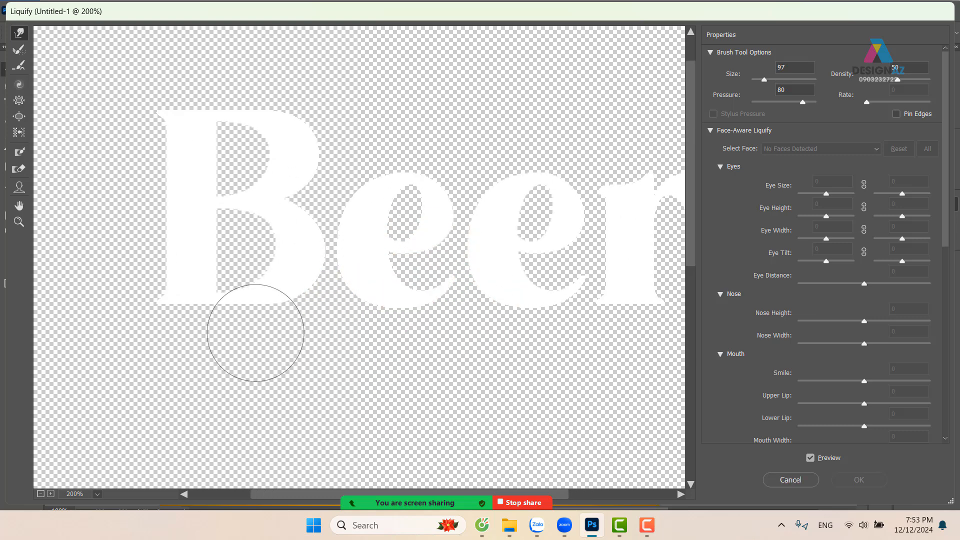
{"action": "left_click_drag", "start_coordinate": [264, 303], "coordinate": [230, 326]}
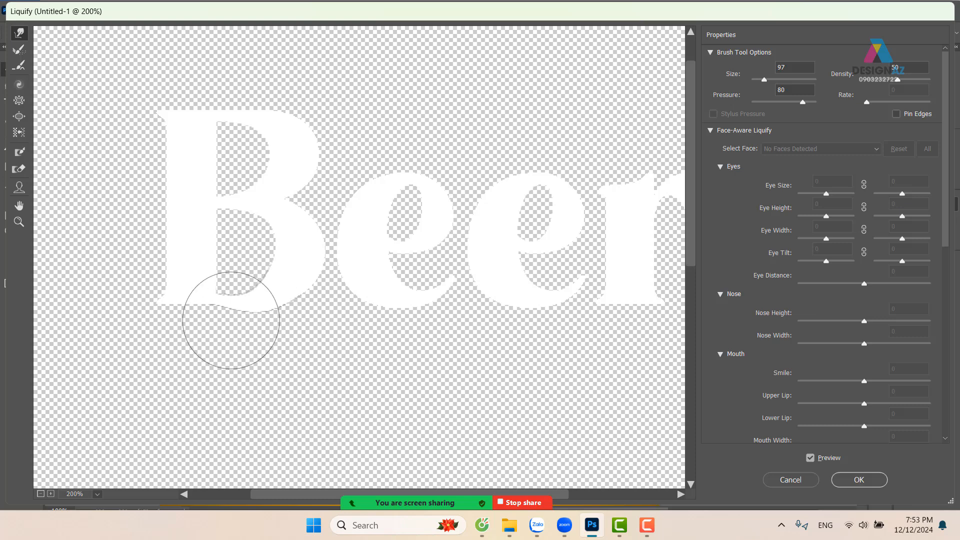
{"action": "mouse_move", "coordinate": [173, 174]}
{"action": "left_mouse_down"}
{"action": "mouse_move", "coordinate": [158, 188]}
{"action": "mouse_move", "coordinate": [167, 192]}
{"action": "mouse_move", "coordinate": [148, 280]}
{"action": "mouse_move", "coordinate": [182, 313]}
{"action": "left_mouse_up"}
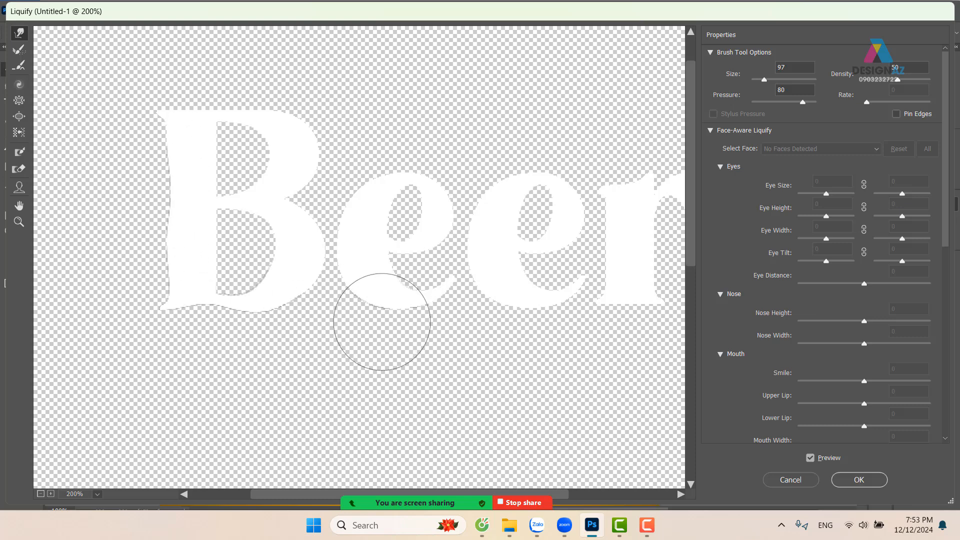
Pull the bases of both e's and the r into points, and reshape the r's arm and top using brush size 57
{"action": "mouse_move", "coordinate": [501, 328]}
{"action": "left_mouse_down"}
{"action": "mouse_move", "coordinate": [414, 321]}
{"action": "mouse_move", "coordinate": [436, 330]}
{"action": "mouse_move", "coordinate": [435, 346]}
{"action": "left_mouse_up"}
{"action": "mouse_move", "coordinate": [577, 287]}
{"action": "left_mouse_down"}
{"action": "mouse_move", "coordinate": [556, 287]}
{"action": "mouse_move", "coordinate": [545, 339]}
{"action": "left_mouse_up"}
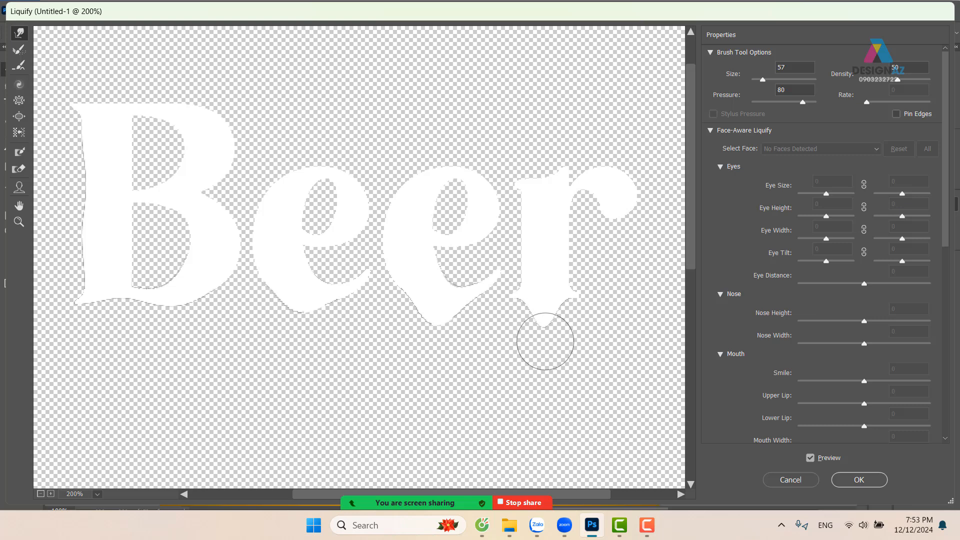
{"action": "mouse_move", "coordinate": [610, 189]}
{"action": "left_mouse_down"}
{"action": "mouse_move", "coordinate": [611, 238]}
{"action": "mouse_move", "coordinate": [638, 218]}
{"action": "left_mouse_up"}
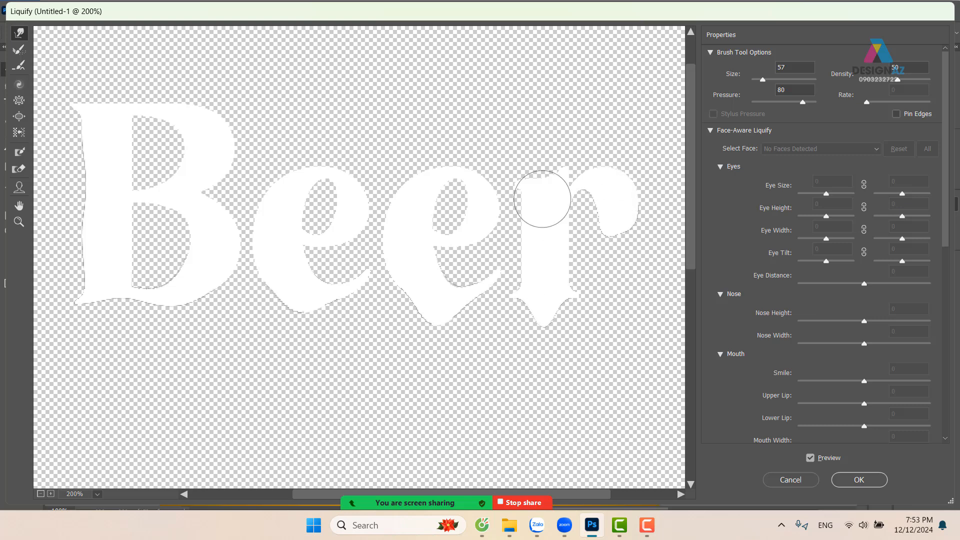
{"action": "left_click_drag", "start_coordinate": [541, 199], "coordinate": [542, 149]}
{"action": "left_click_drag", "start_coordinate": [460, 168], "coordinate": [457, 145]}
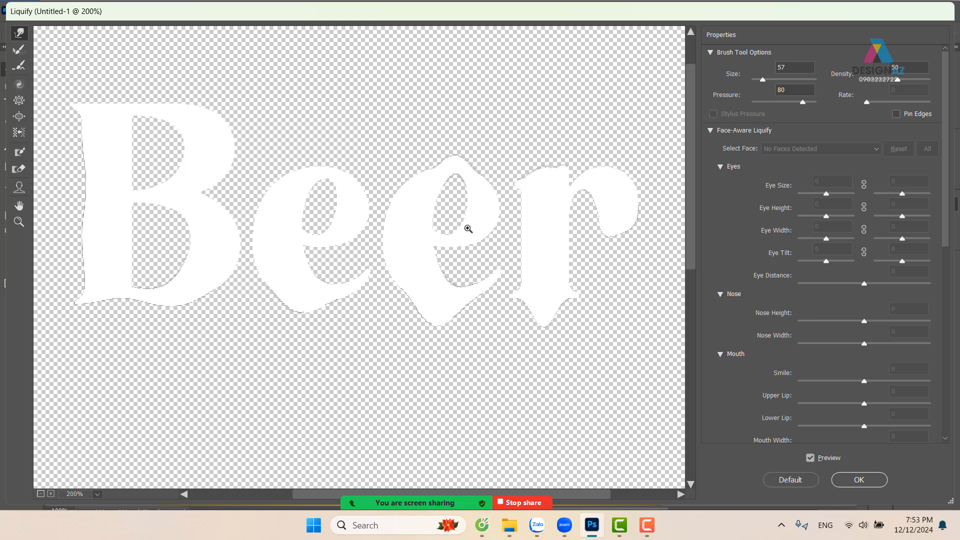
{"action": "key", "text": "ctrl+z"}
Warp the inner openings of the e's, the r and the B's lower bowl slightly downward, and apply the Liquify filter
{"action": "left_click_drag", "start_coordinate": [323, 237], "coordinate": [324, 250]}
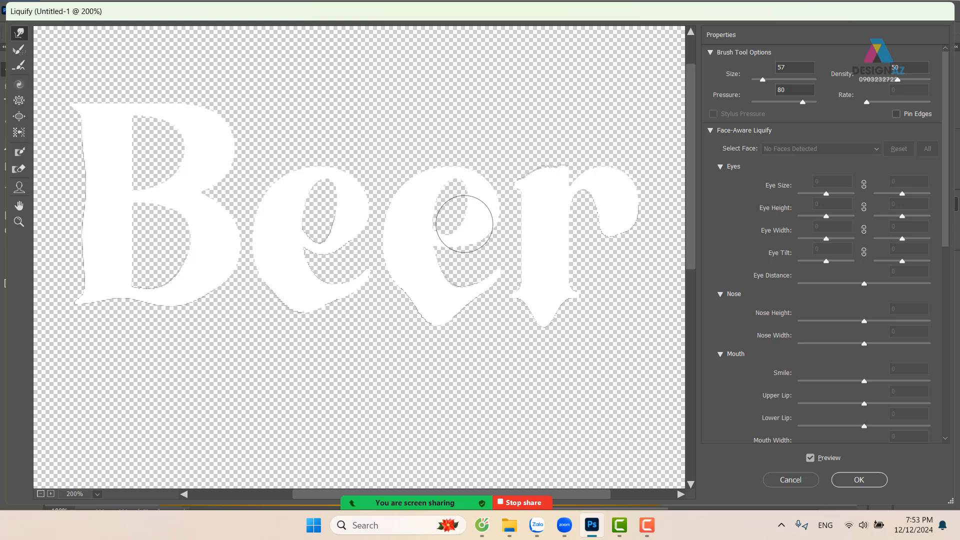
{"action": "left_click_drag", "start_coordinate": [459, 225], "coordinate": [460, 231]}
{"action": "left_click_drag", "start_coordinate": [579, 204], "coordinate": [578, 215]}
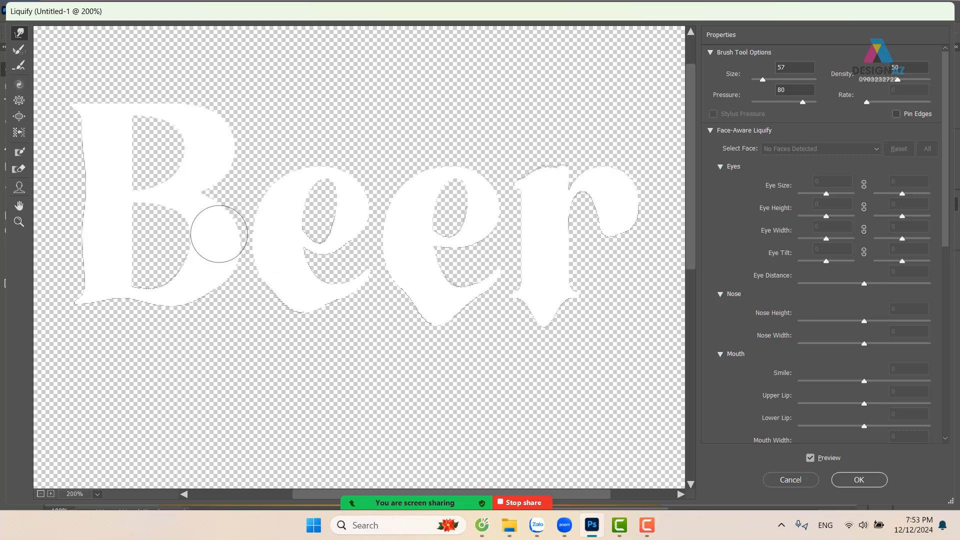
{"action": "left_click_drag", "start_coordinate": [139, 208], "coordinate": [149, 230]}
{"action": "left_click_drag", "start_coordinate": [176, 197], "coordinate": [180, 214]}
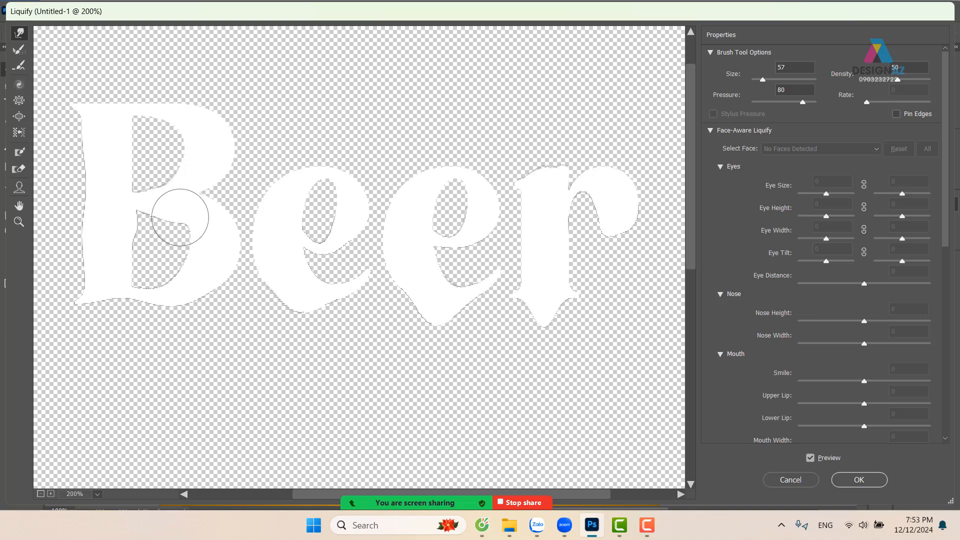
{"action": "left_click", "coordinate": [883, 479]}
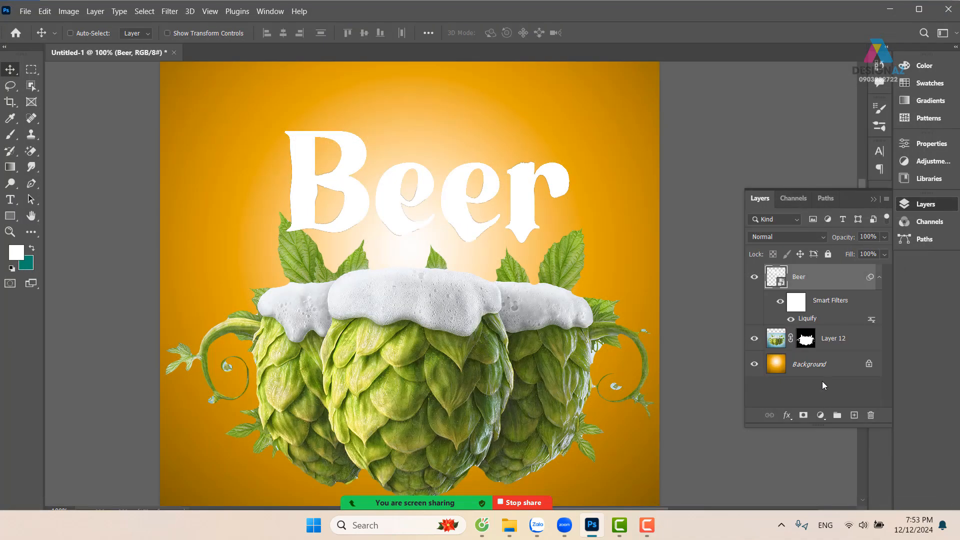
Replace the word inside the Beer smart object's contents with "kha"
{"action": "double_click", "coordinate": [772, 278]}
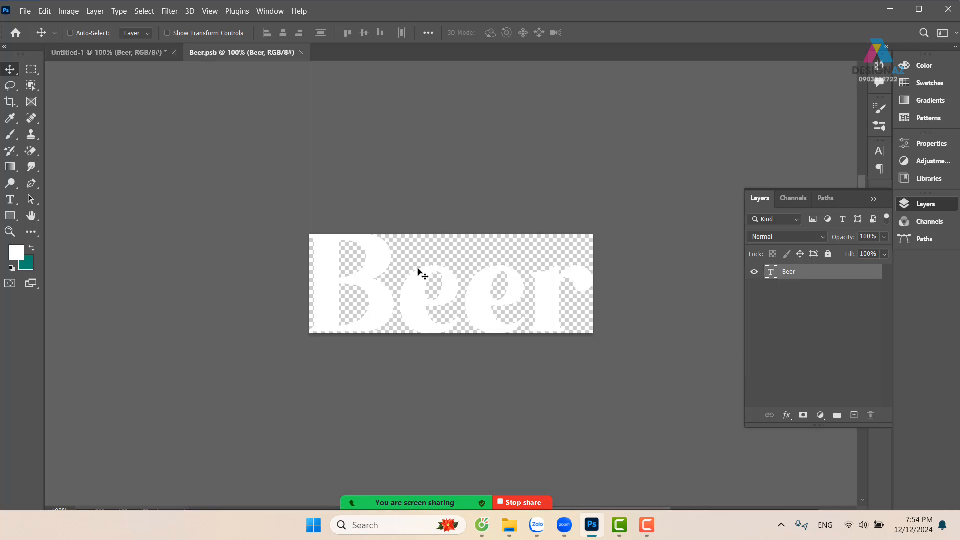
{"action": "key", "text": "t"}
{"action": "double_click", "coordinate": [332, 291]}
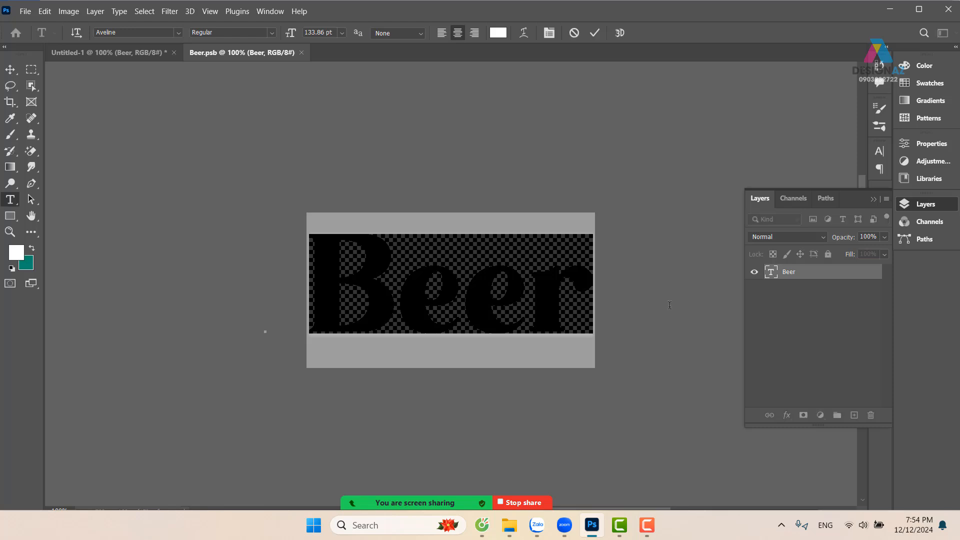
{"action": "key", "text": "BackSpace"}
{"action": "type", "text": "khanh"}
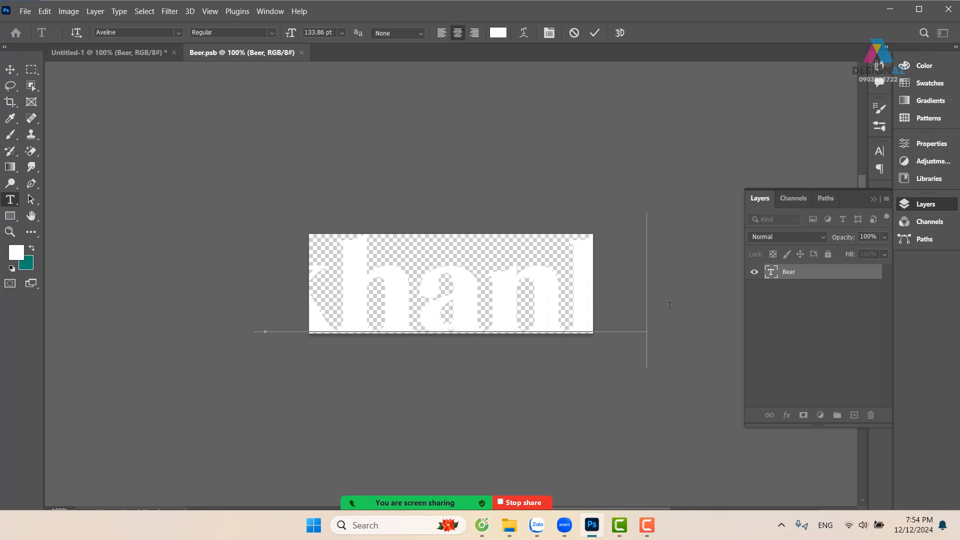
{"action": "key", "text": "BackSpace"}
{"action": "key", "text": "BackSpace"}
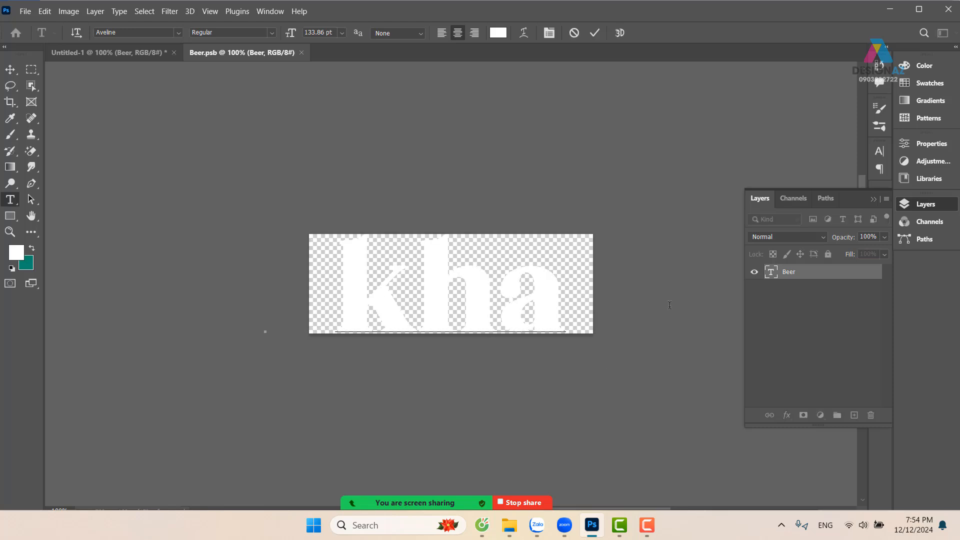
{"action": "left_click", "coordinate": [10, 69]}
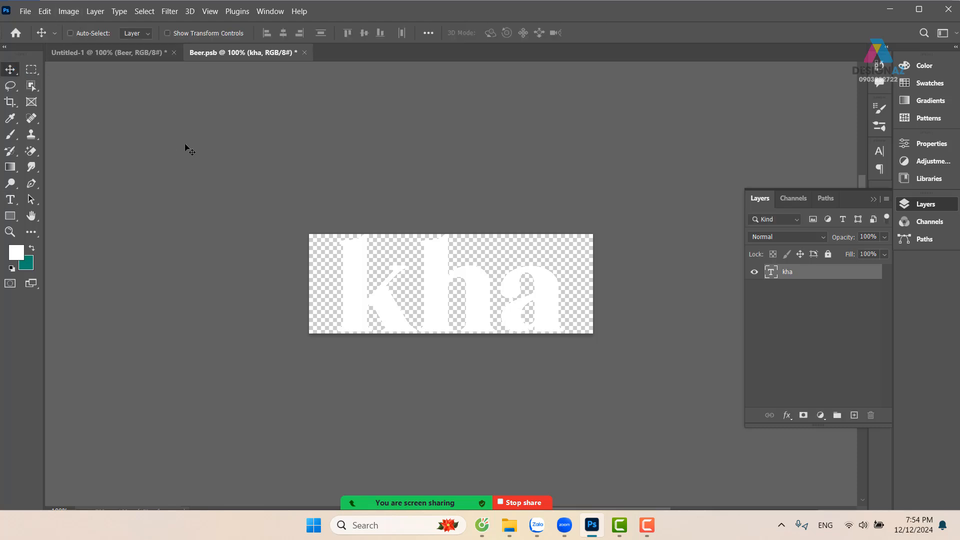
Save the smart object's contents, return to the poster, and undo the headline's text replacement there
{"action": "left_click", "coordinate": [25, 12]}
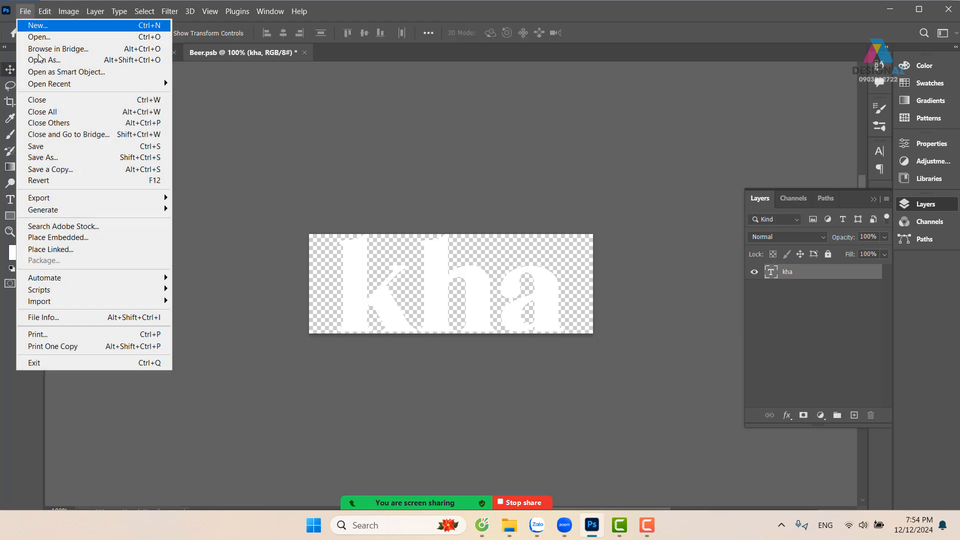
{"action": "left_click", "coordinate": [96, 144]}
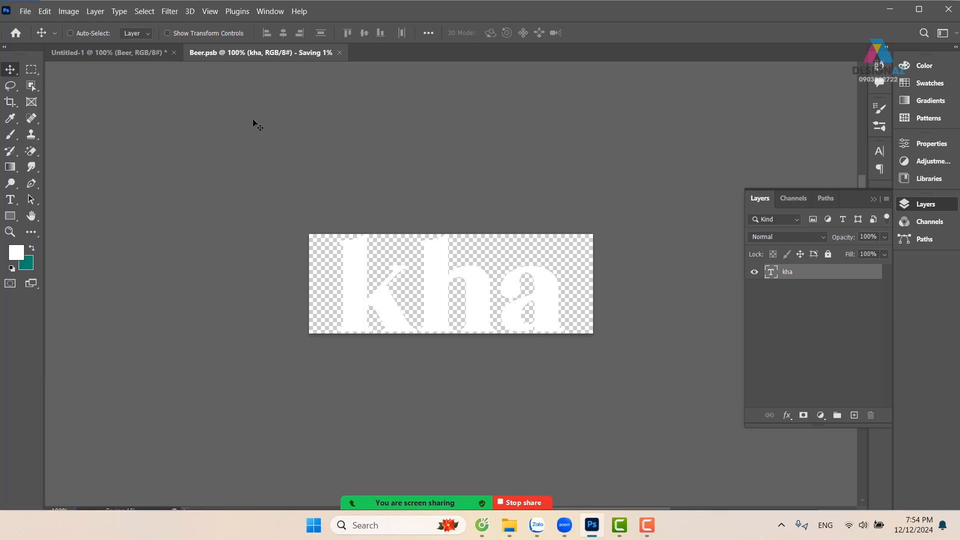
{"action": "left_click", "coordinate": [130, 49]}
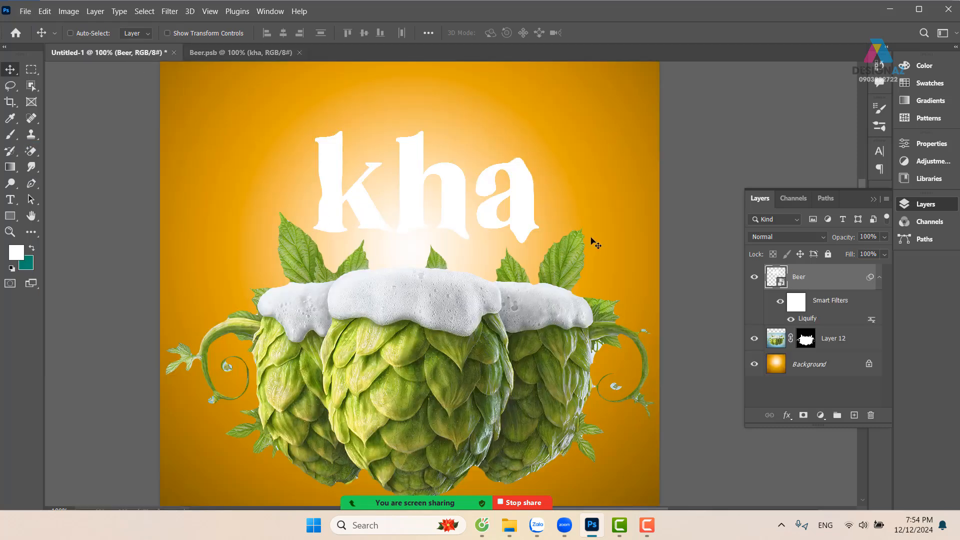
{"action": "key", "text": "ctrl+z"}
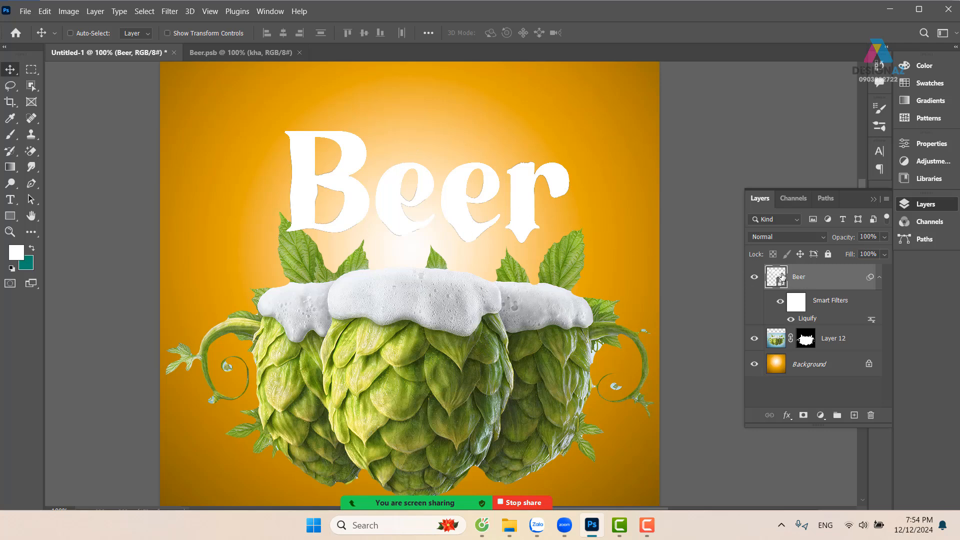
Apply the grey metallic style preset from the "khối 2" group to the Beer layer through its Layer Style settings
{"action": "right_click", "coordinate": [802, 281]}
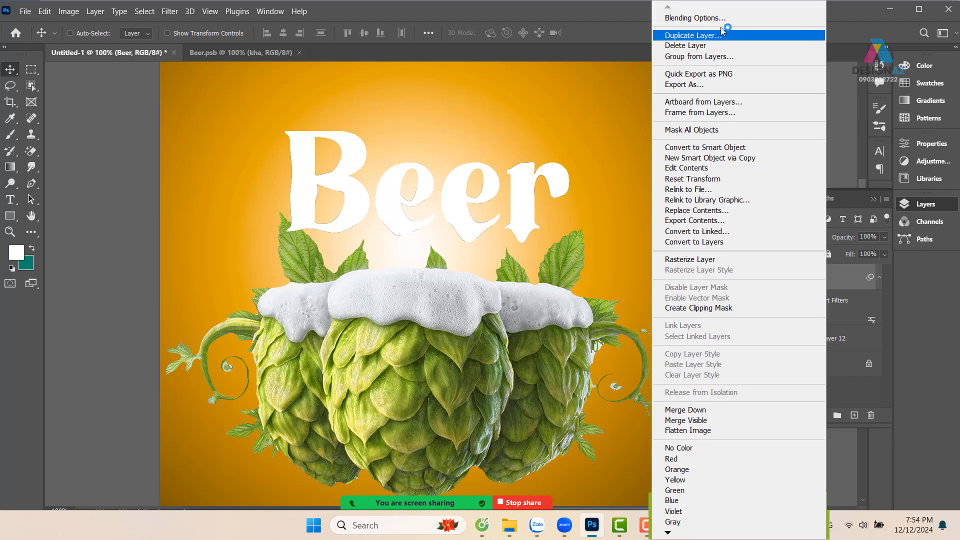
{"action": "left_click", "coordinate": [715, 19]}
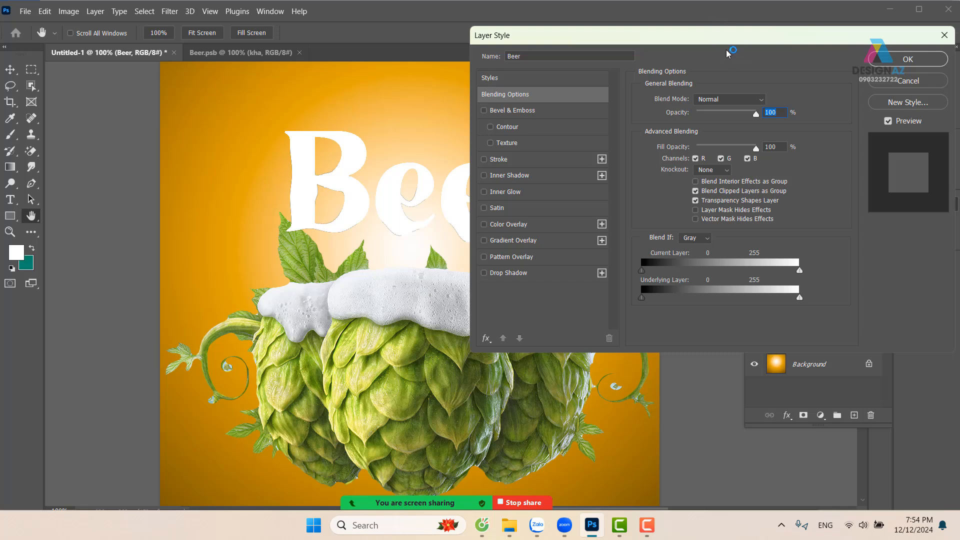
{"action": "left_click_drag", "start_coordinate": [719, 31], "coordinate": [746, 68]}
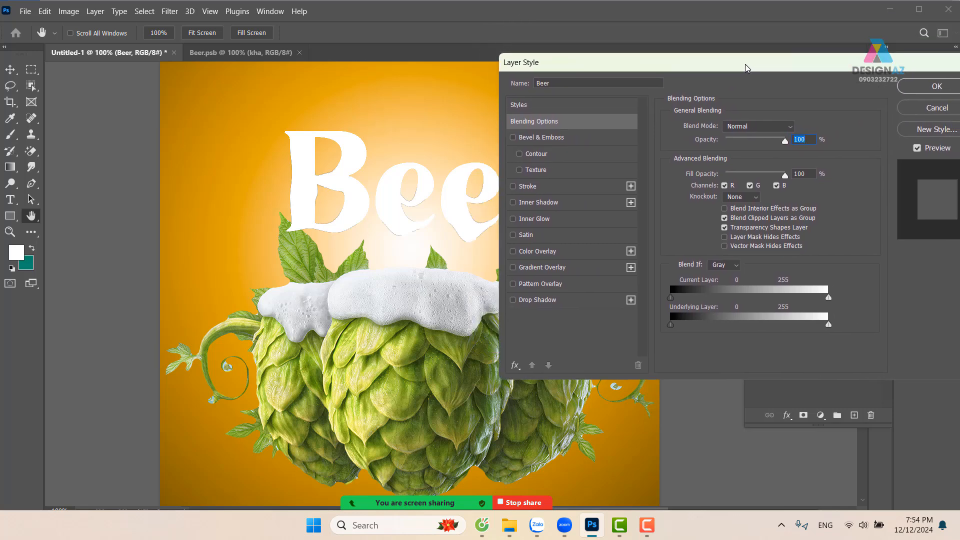
{"action": "left_click", "coordinate": [578, 106]}
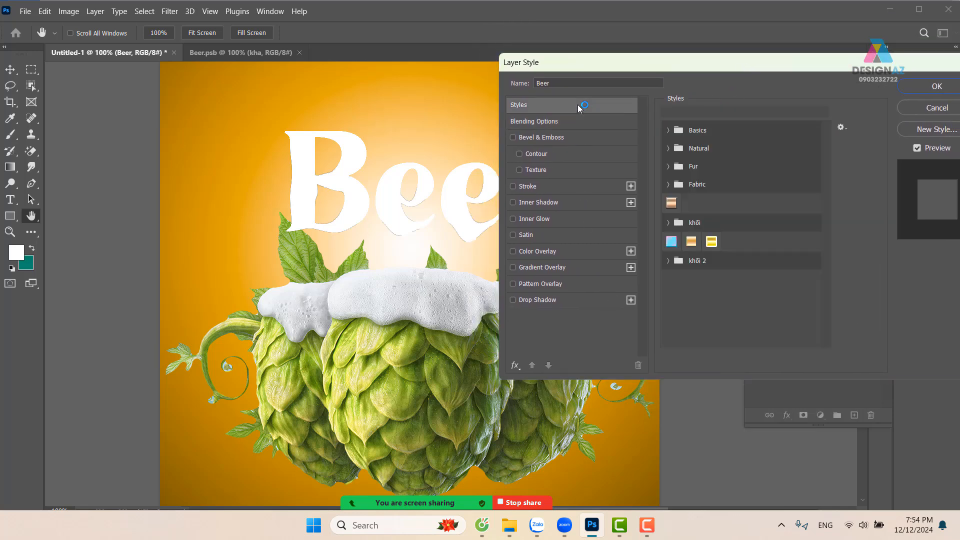
{"action": "left_click", "coordinate": [668, 261]}
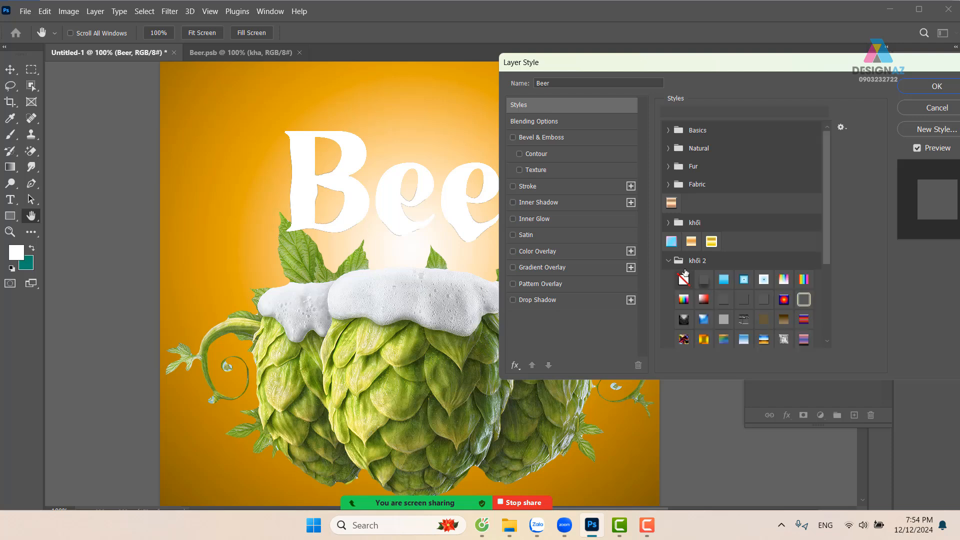
{"action": "left_click_drag", "start_coordinate": [826, 214], "coordinate": [821, 272]}
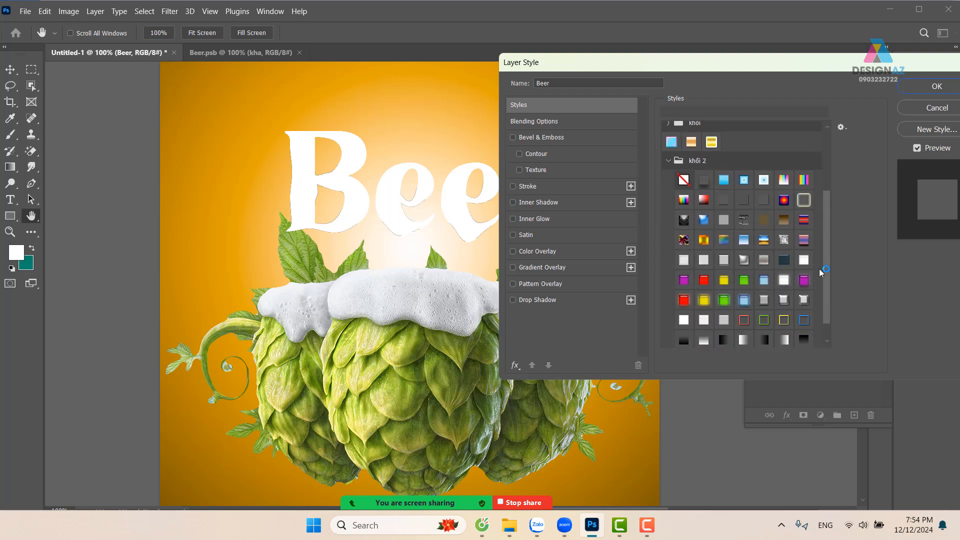
{"action": "left_click", "coordinate": [764, 300]}
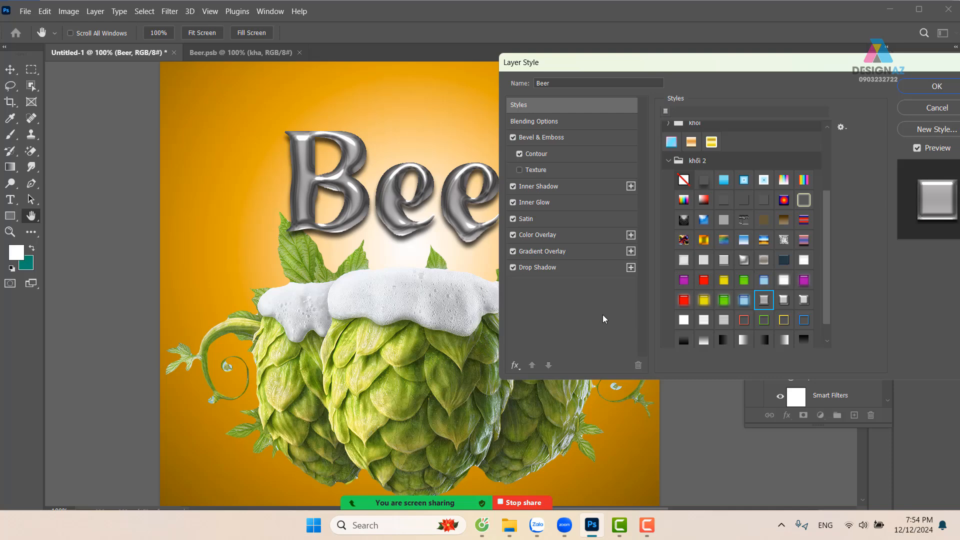
Turn off the Beer layer's Drop Shadow and set its Bevel & Emboss depth to 105% and size to 27 px
{"action": "left_click", "coordinate": [514, 270]}
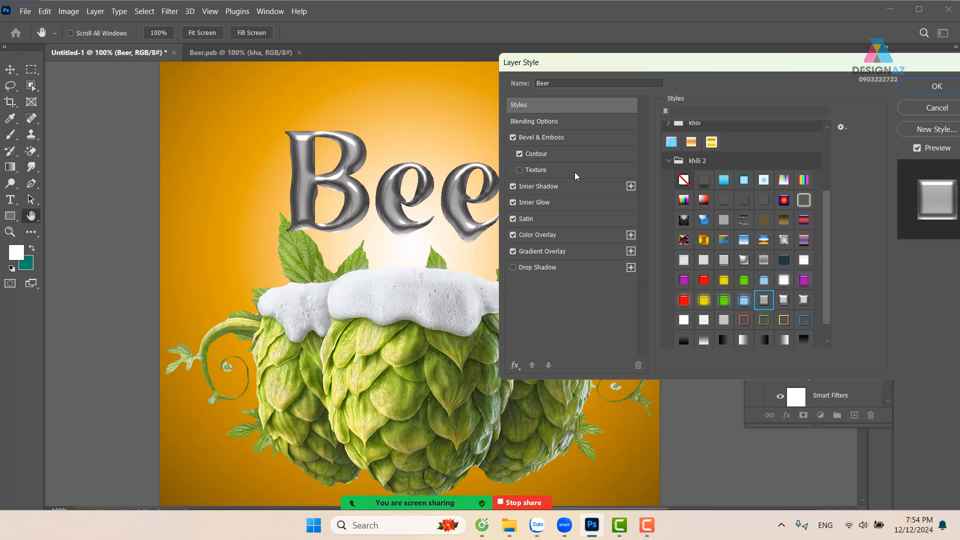
{"action": "left_click", "coordinate": [576, 140]}
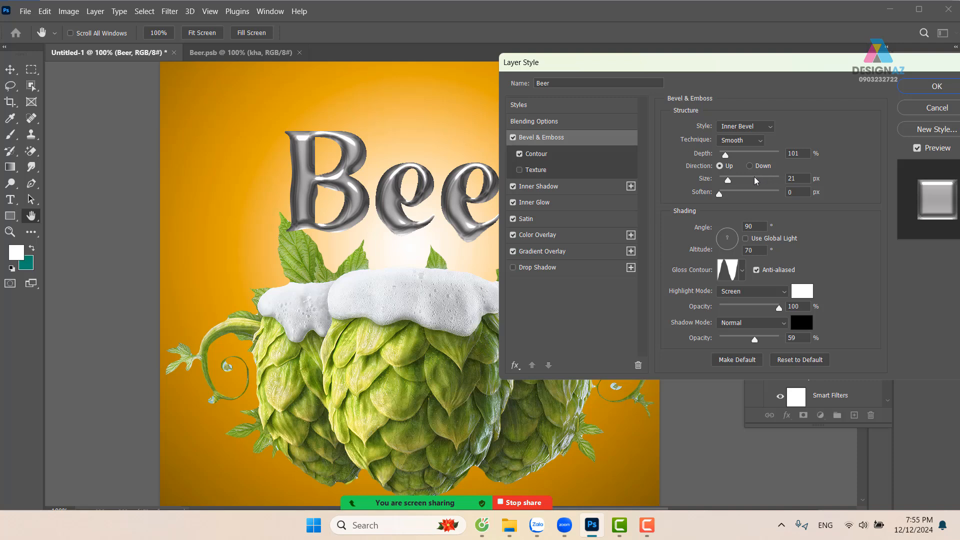
{"action": "left_click_drag", "start_coordinate": [727, 181], "coordinate": [730, 183]}
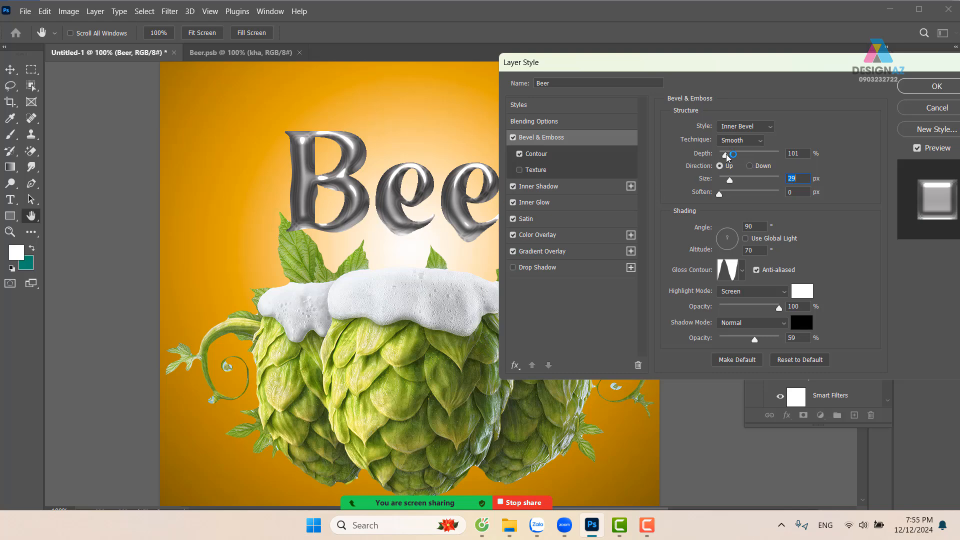
{"action": "left_click_drag", "start_coordinate": [726, 156], "coordinate": [725, 158]}
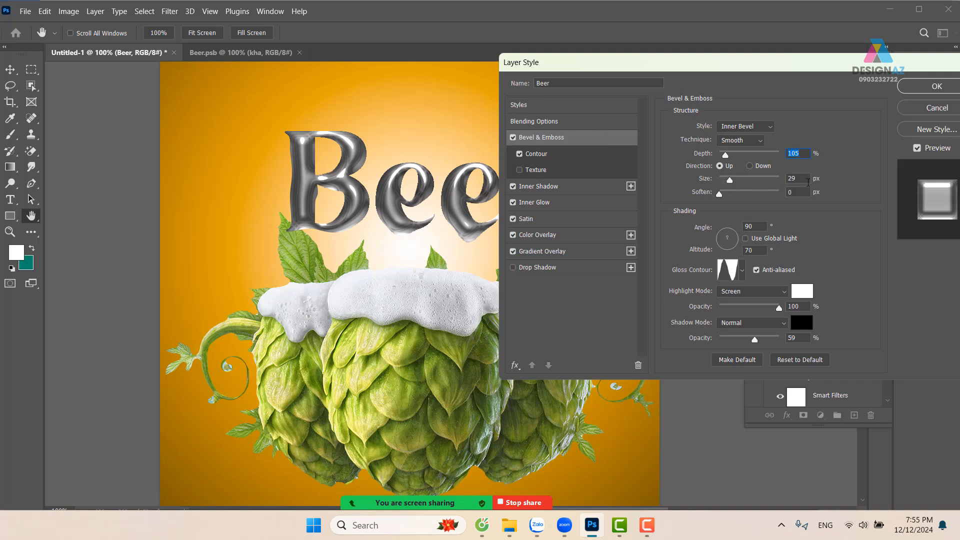
{"action": "key", "text": "Down"}
{"action": "key", "text": "Down"}
{"action": "key", "text": "Down"}
{"action": "key", "text": "Down"}
{"action": "key", "text": "Down"}
{"action": "key", "text": "Down"}
{"action": "key", "text": "Down"}
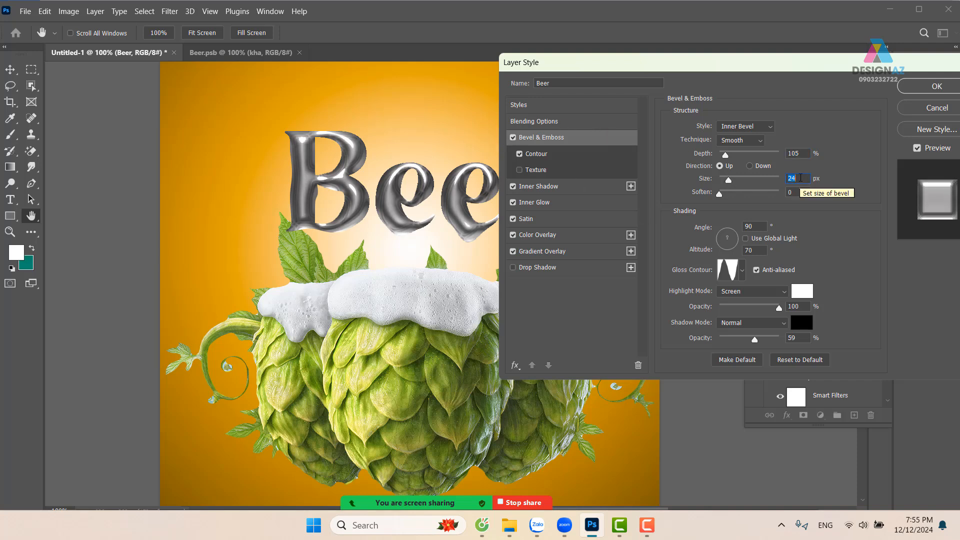
{"action": "key", "text": "Up"}
{"action": "key", "text": "Up"}
{"action": "key", "text": "Up"}
{"action": "key", "text": "Up"}
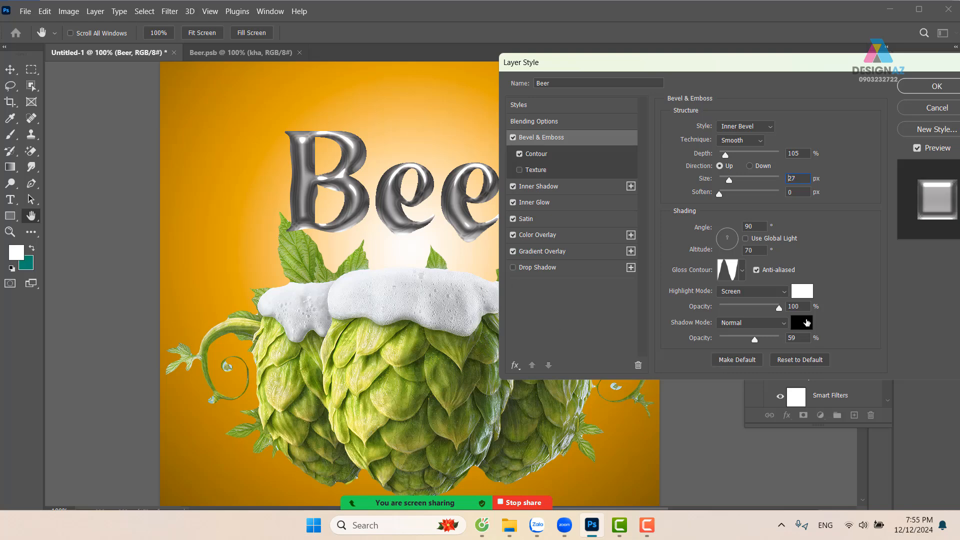
Try a dark brown Bevel & Emboss shadow color with hue 34° at 100% shadow opacity
{"action": "left_click", "coordinate": [806, 323]}
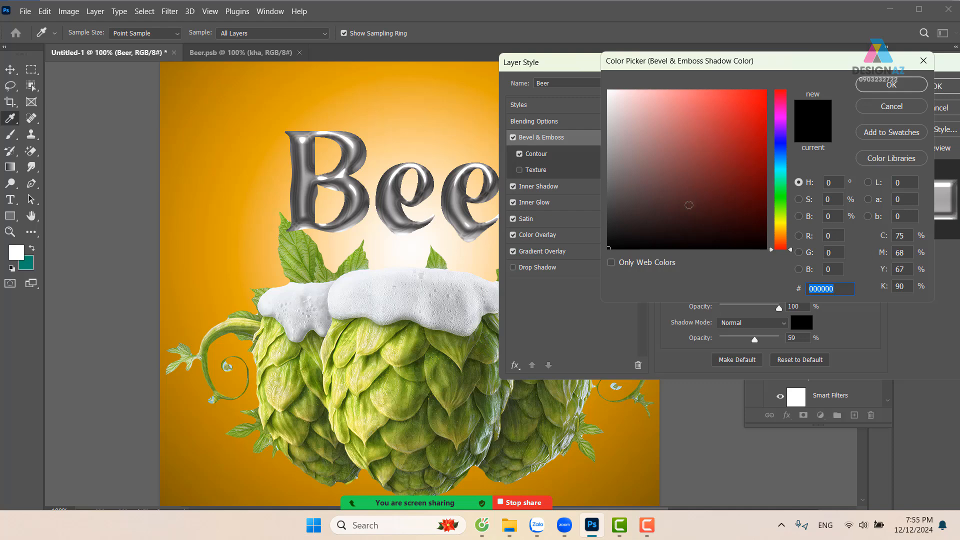
{"action": "left_click", "coordinate": [774, 234]}
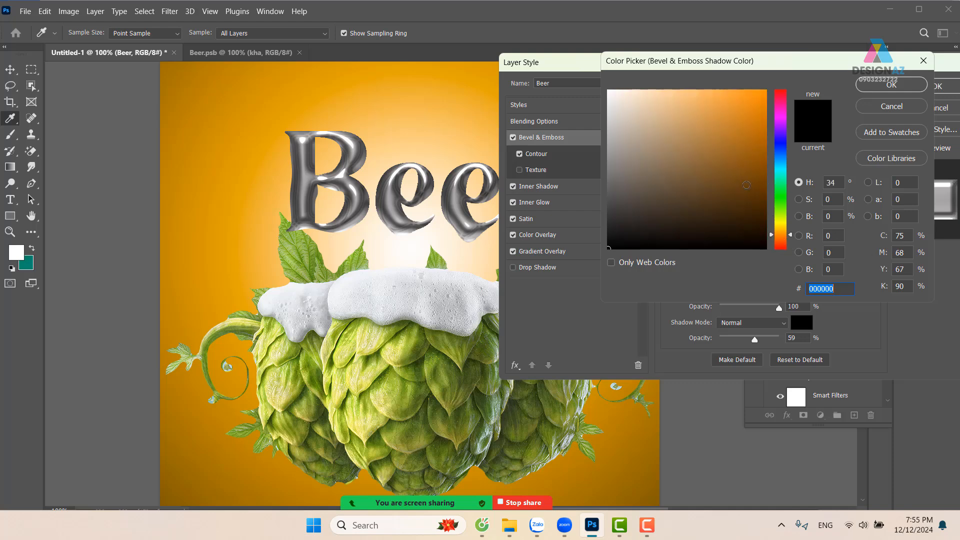
{"action": "left_click", "coordinate": [765, 189]}
{"action": "left_click", "coordinate": [870, 91]}
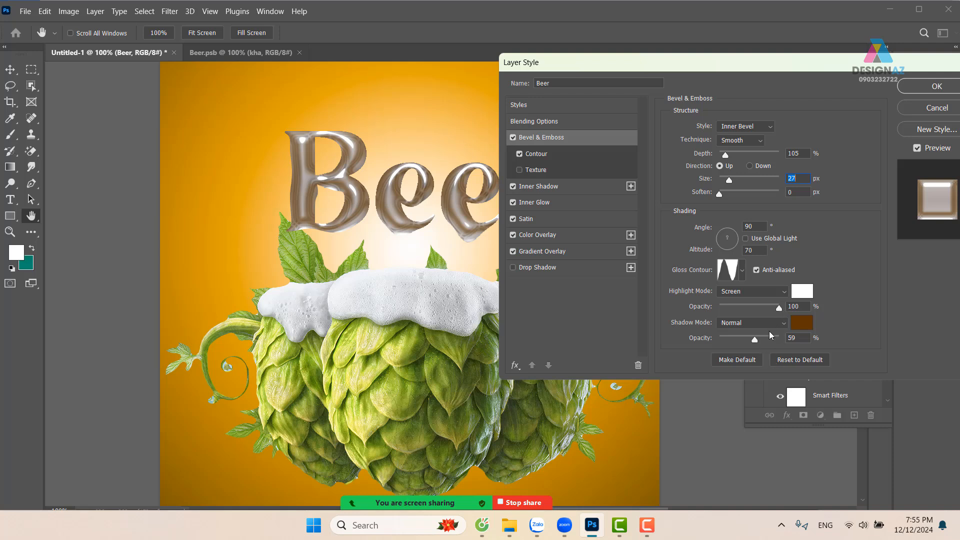
{"action": "left_click_drag", "start_coordinate": [755, 340], "coordinate": [811, 339]}
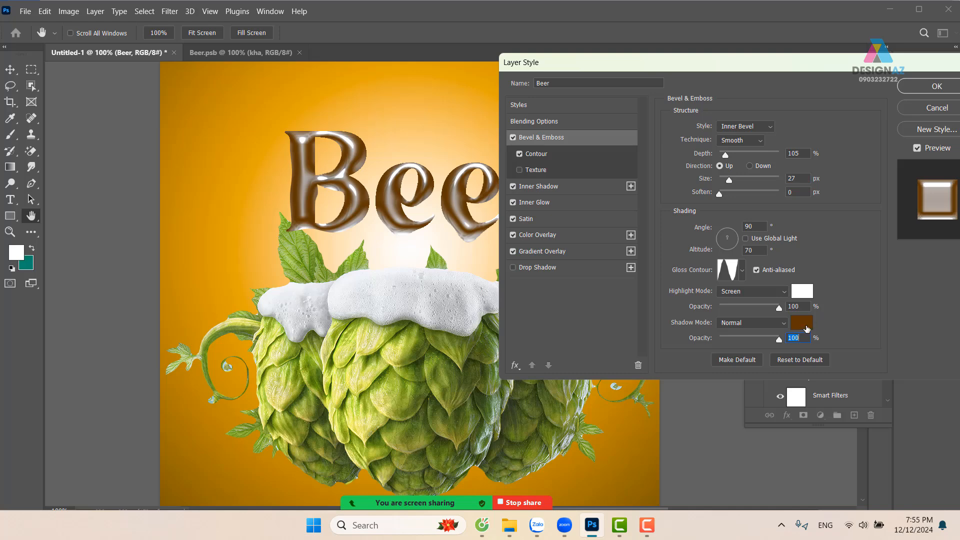
Try the lighter brown 7f4800 as the bevel shadow color with the shadow opacity lowered to 52%
{"action": "left_click", "coordinate": [801, 323]}
{"action": "left_click", "coordinate": [765, 169]}
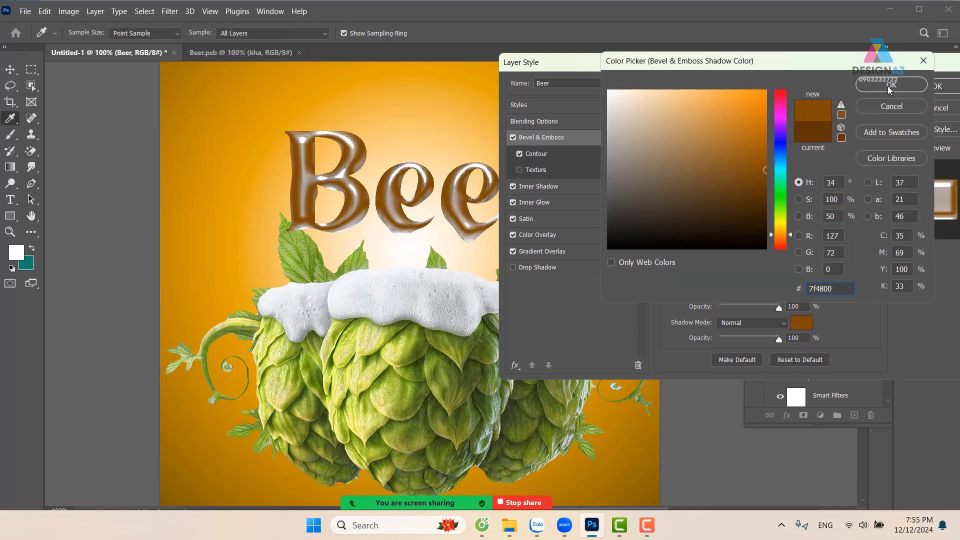
{"action": "left_click", "coordinate": [803, 327]}
{"action": "left_click", "coordinate": [891, 84]}
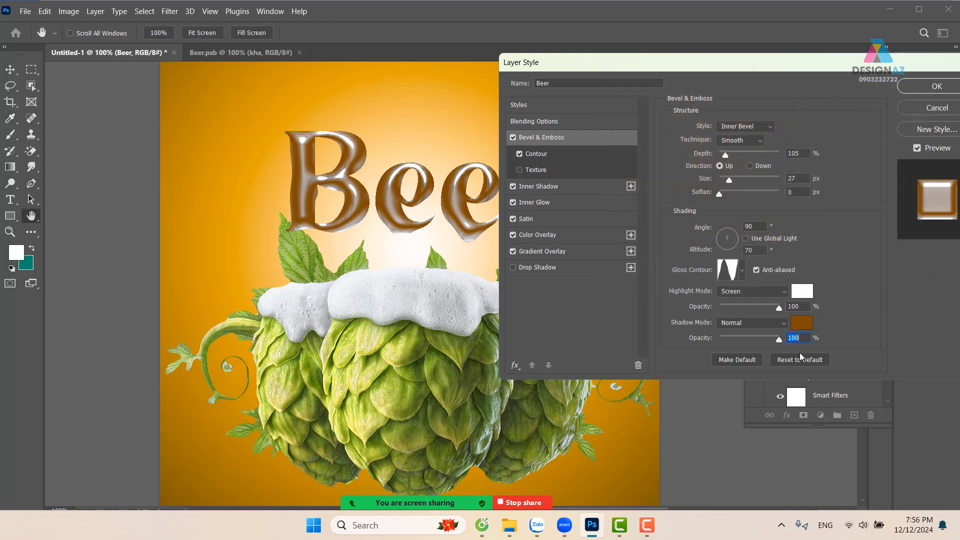
{"action": "left_click_drag", "start_coordinate": [779, 339], "coordinate": [751, 341]}
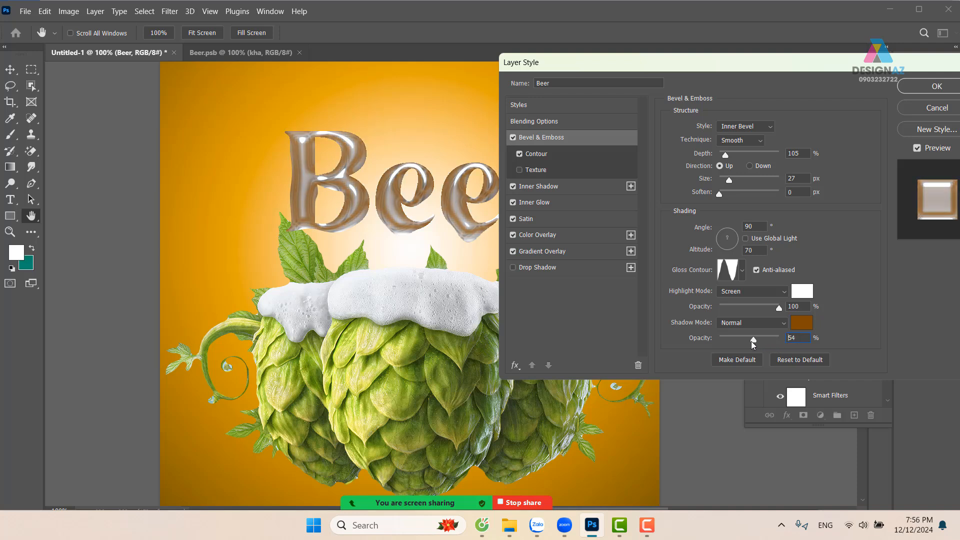
Set the bevel shadow color to 000000 with 68% opacity and apply the layer style
{"action": "left_click", "coordinate": [800, 325]}
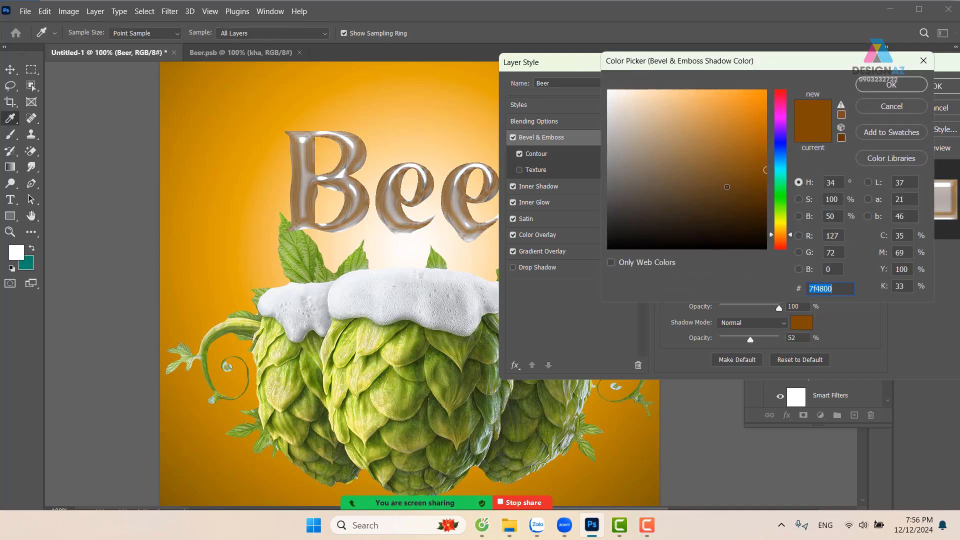
{"action": "type", "text": "000000"}
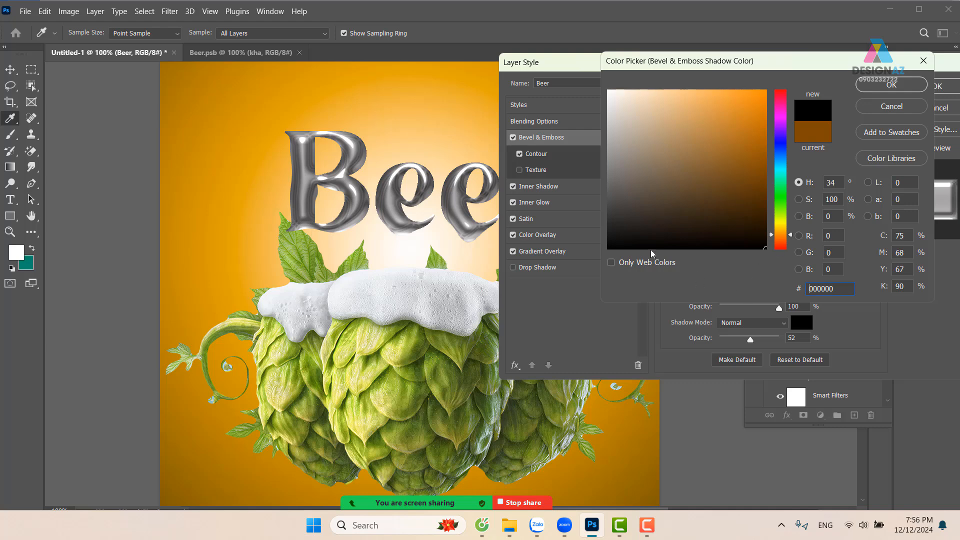
{"action": "left_click", "coordinate": [891, 85]}
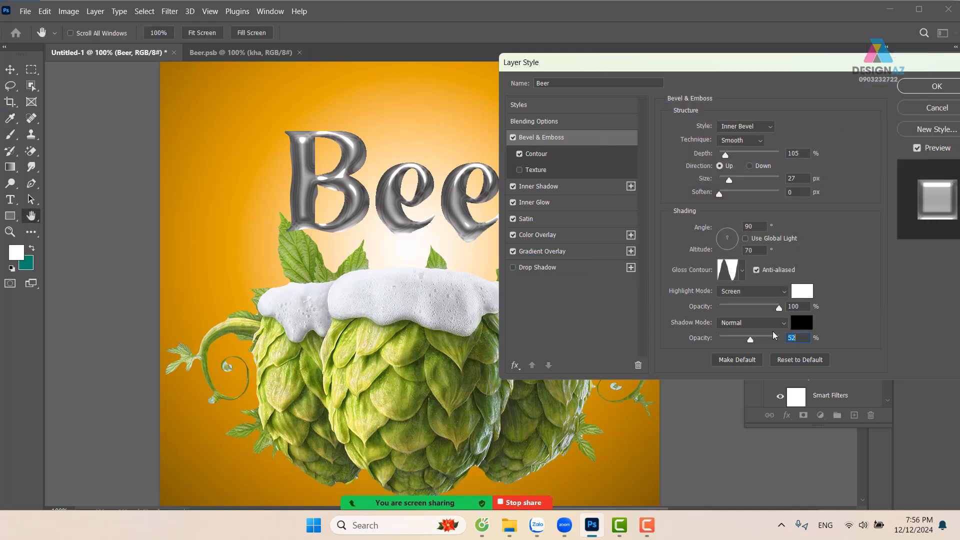
{"action": "left_click_drag", "start_coordinate": [750, 343], "coordinate": [760, 340]}
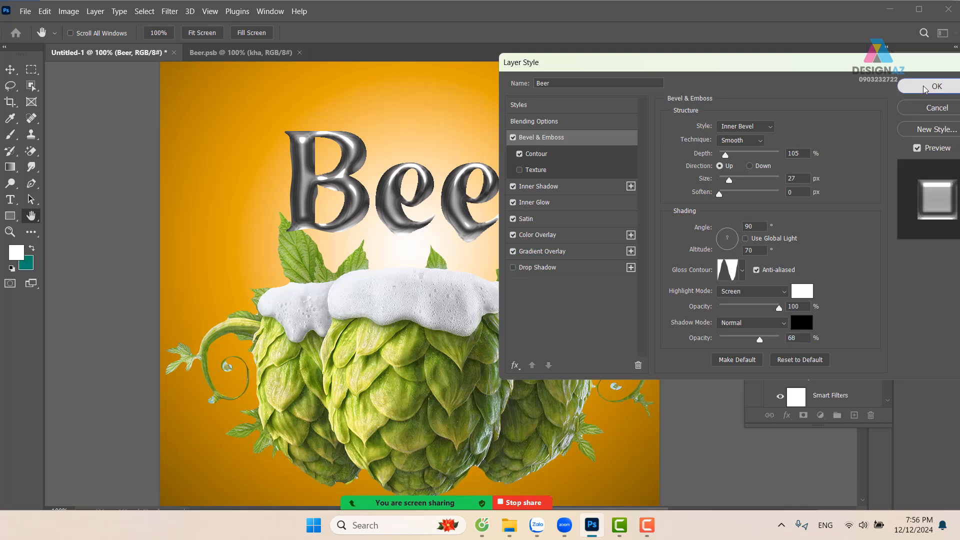
{"action": "left_click", "coordinate": [923, 88]}
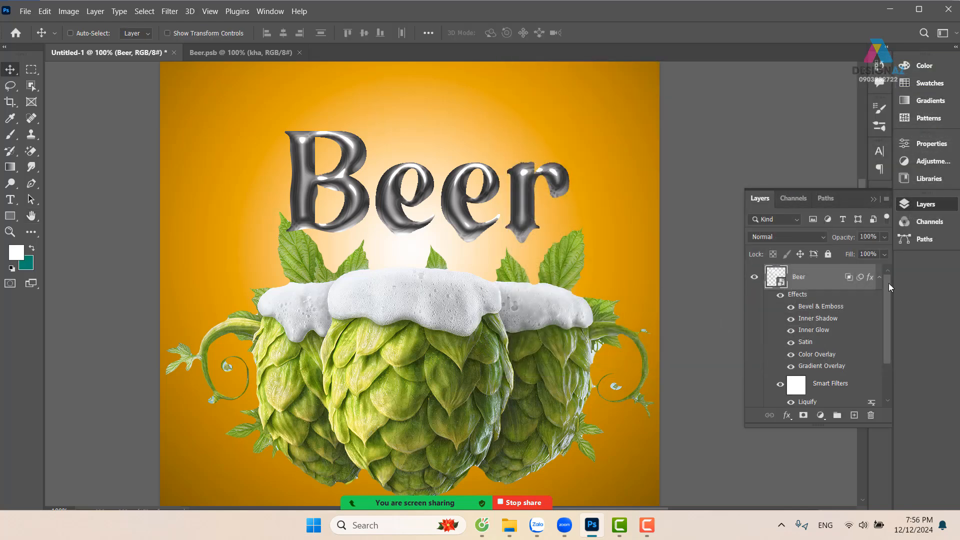
Lower the Beer layer's fill to 0% while keeping its layer opacity at 100%
{"action": "left_click", "coordinate": [883, 254]}
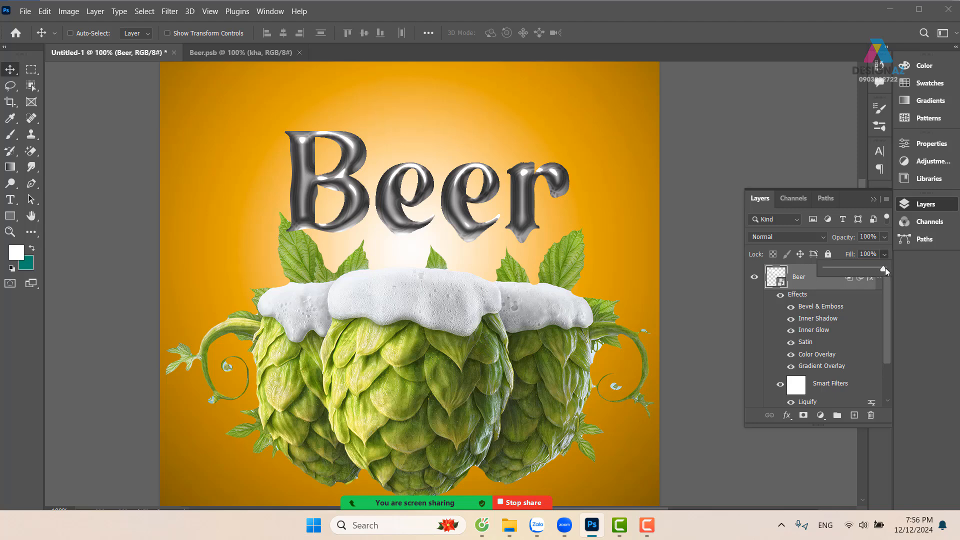
{"action": "left_click_drag", "start_coordinate": [885, 270], "coordinate": [825, 270]}
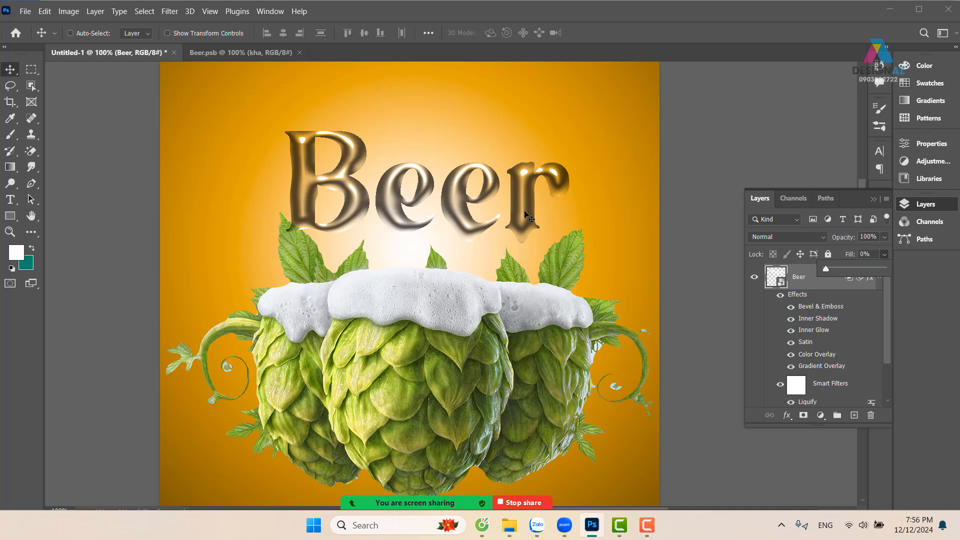
{"action": "left_click", "coordinate": [819, 285]}
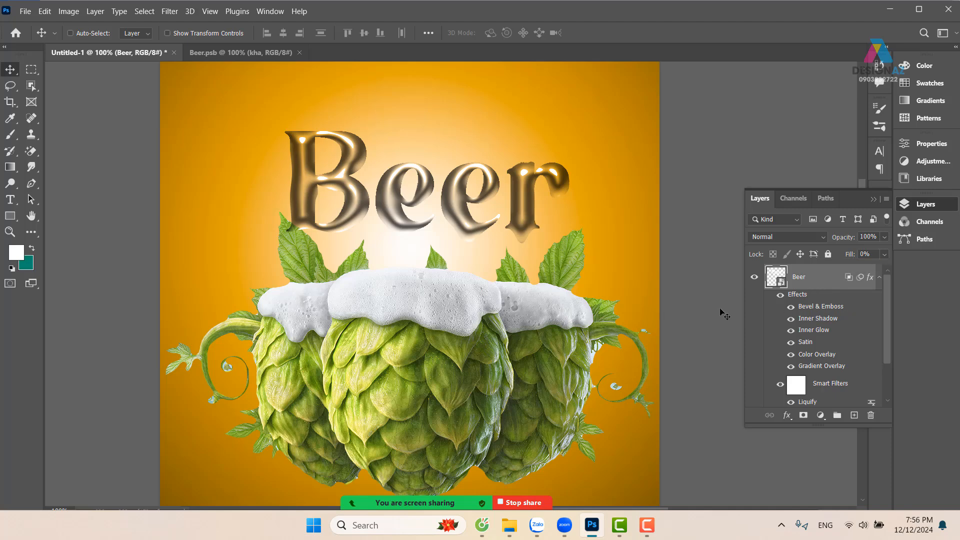
Reopen the Beer layer's blending options and set the Bevel & Emboss size to 21 px
{"action": "right_click", "coordinate": [820, 275]}
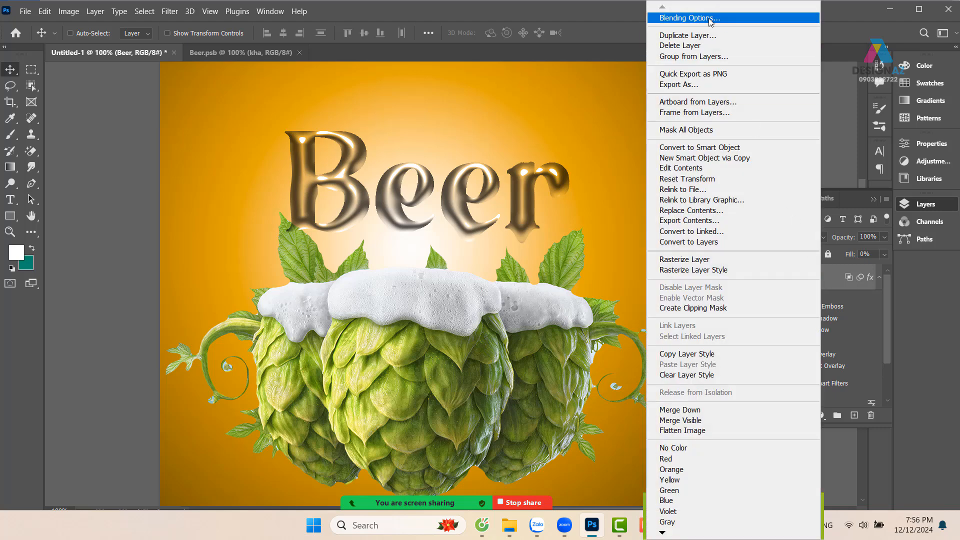
{"action": "left_click", "coordinate": [685, 20]}
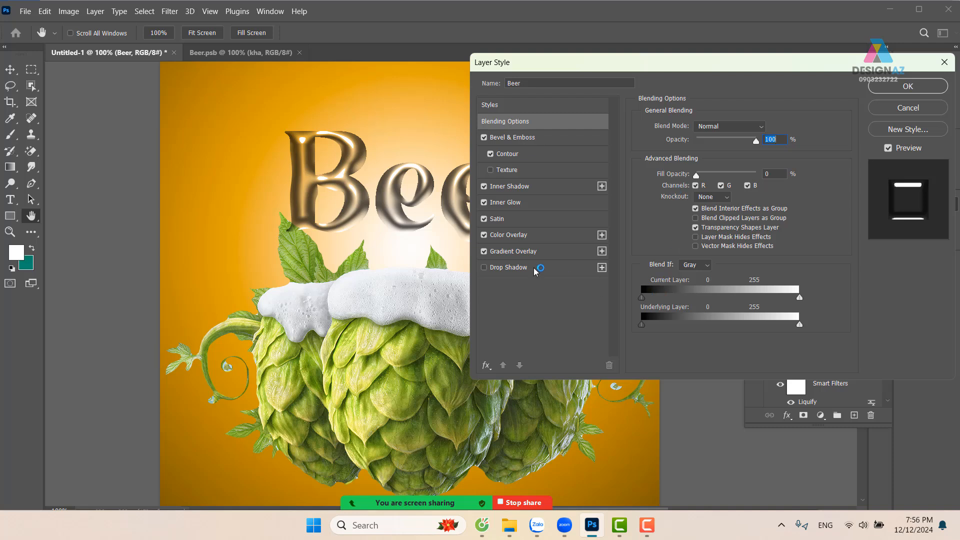
{"action": "left_click", "coordinate": [555, 142]}
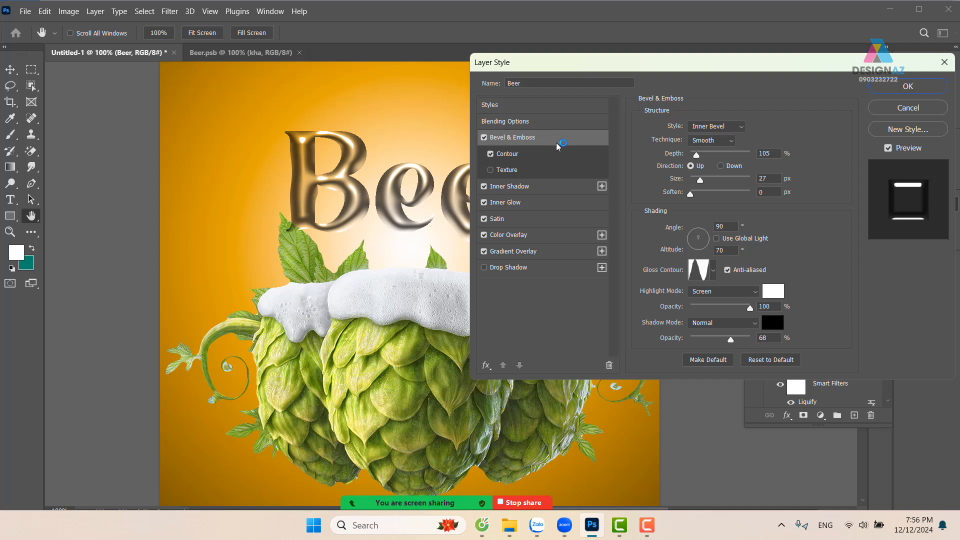
{"action": "left_click", "coordinate": [770, 180]}
{"action": "key", "text": "Down"}
{"action": "key", "text": "Down"}
{"action": "key", "text": "Down"}
{"action": "key", "text": "Down"}
{"action": "key", "text": "Down"}
{"action": "key", "text": "Down"}
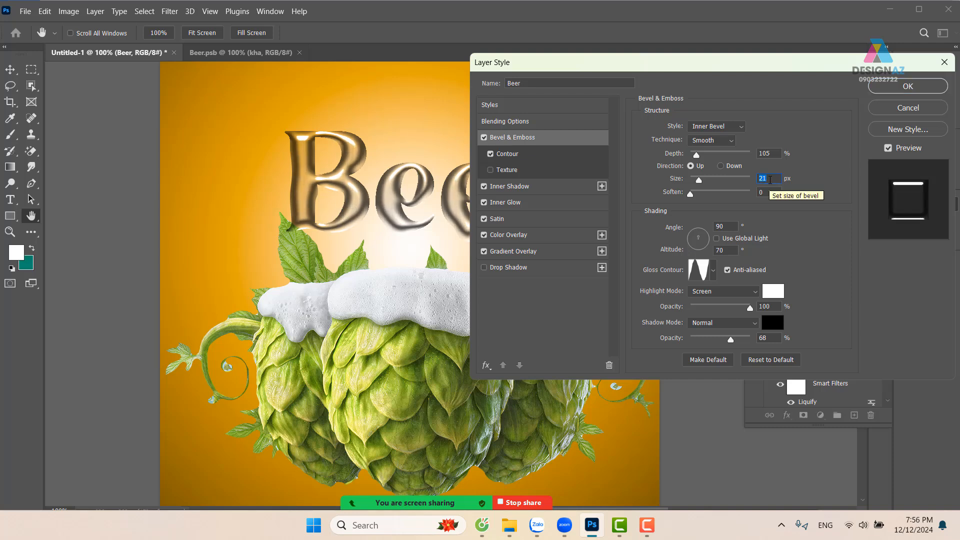
Set the bevel shadow color to dark brown 704f00, nudge its opacity slightly higher, and apply the layer style
{"action": "left_click", "coordinate": [772, 322]}
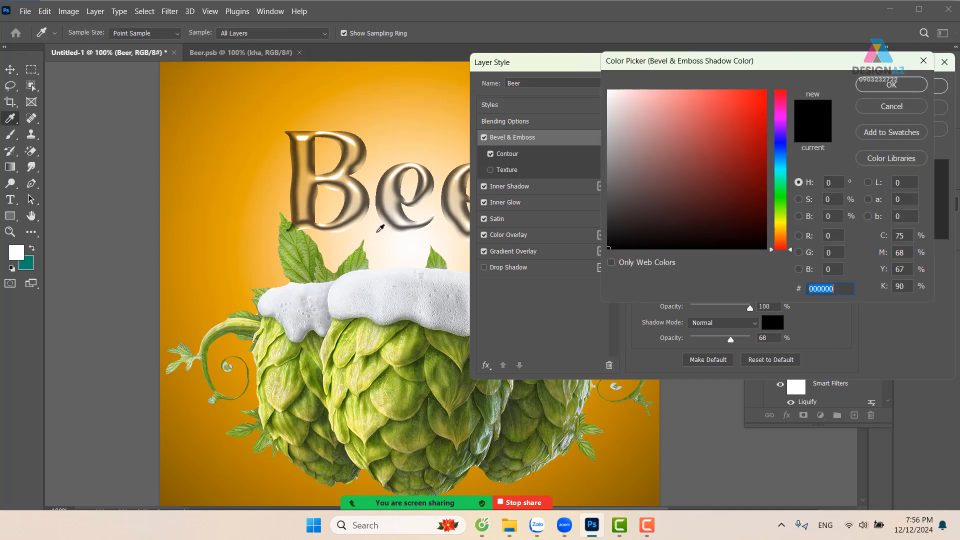
{"action": "left_click", "coordinate": [208, 271]}
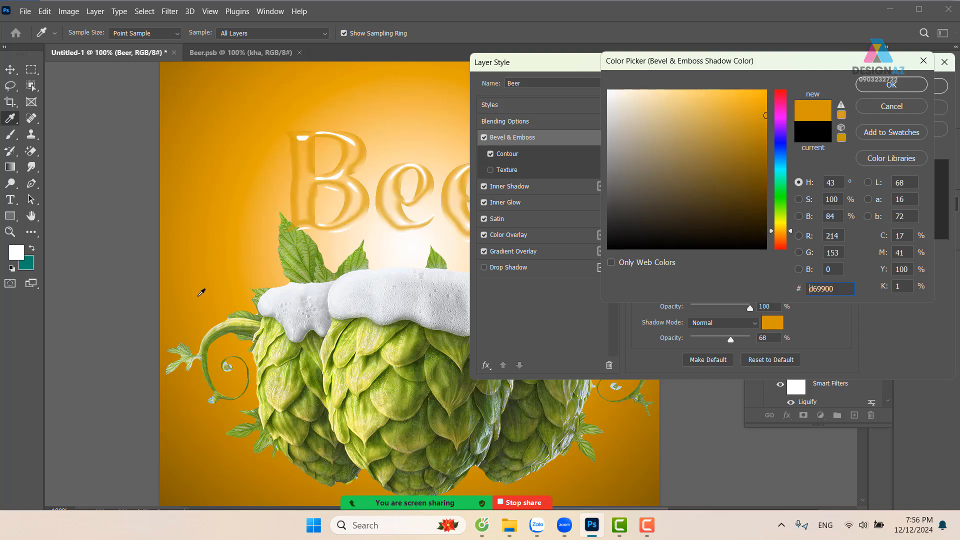
{"action": "left_click", "coordinate": [179, 430]}
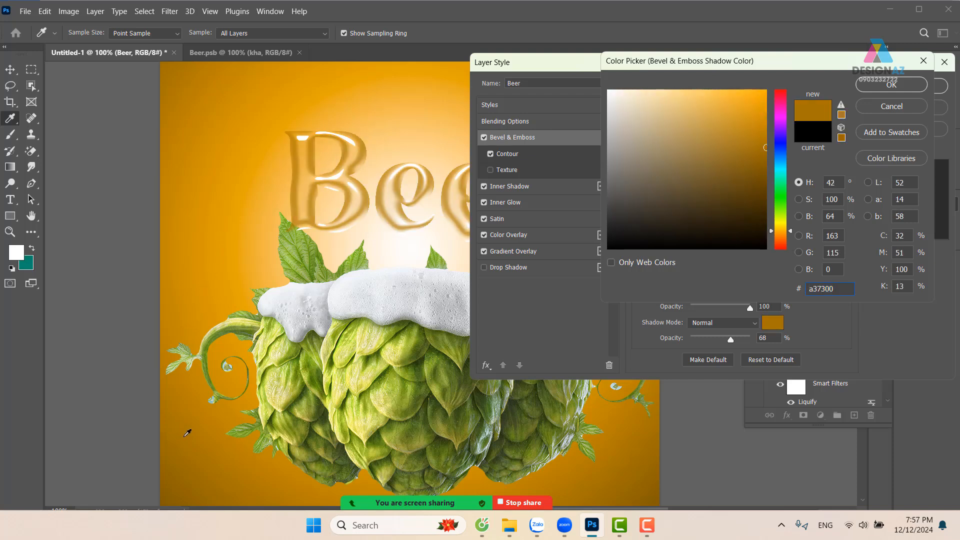
{"action": "left_click", "coordinate": [765, 180]}
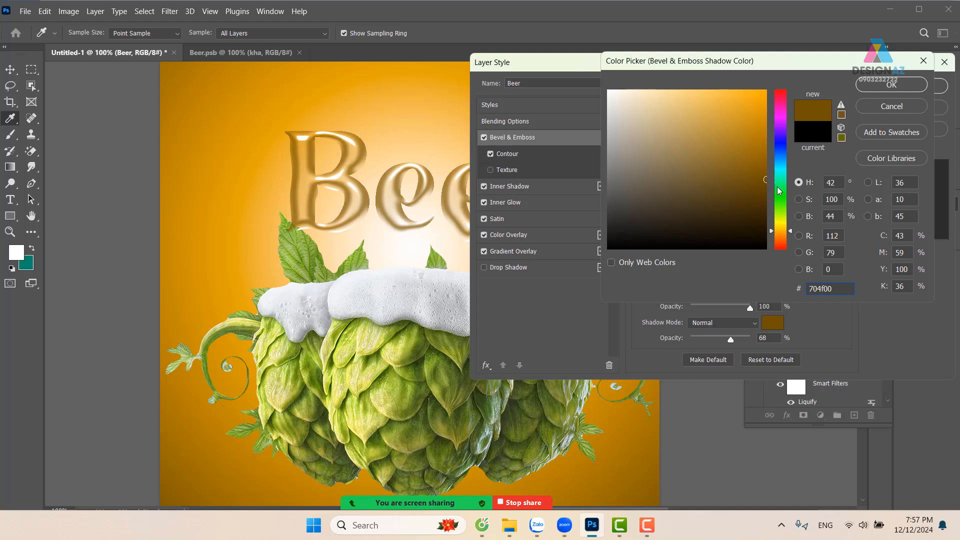
{"action": "left_click", "coordinate": [892, 84]}
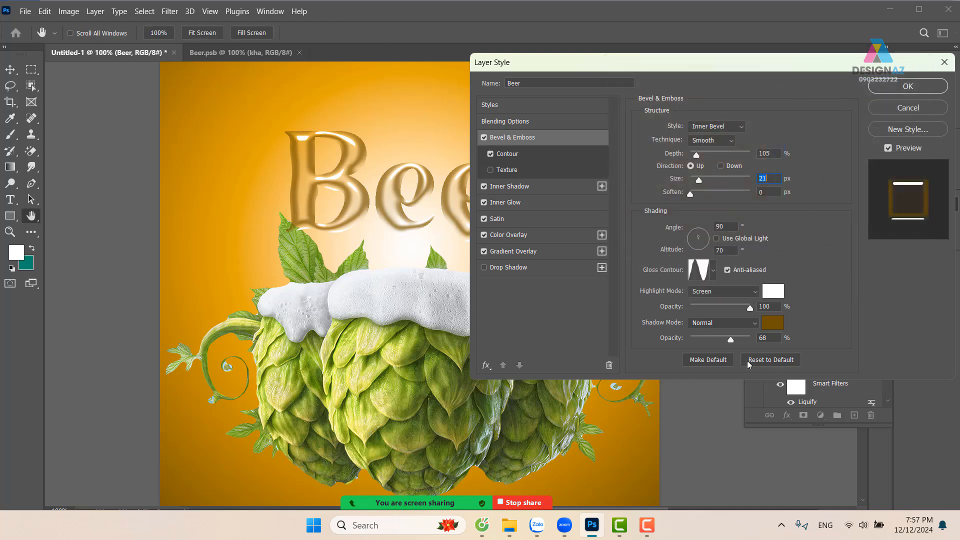
{"action": "left_click_drag", "start_coordinate": [732, 342], "coordinate": [734, 340]}
{"action": "left_click", "coordinate": [907, 86]}
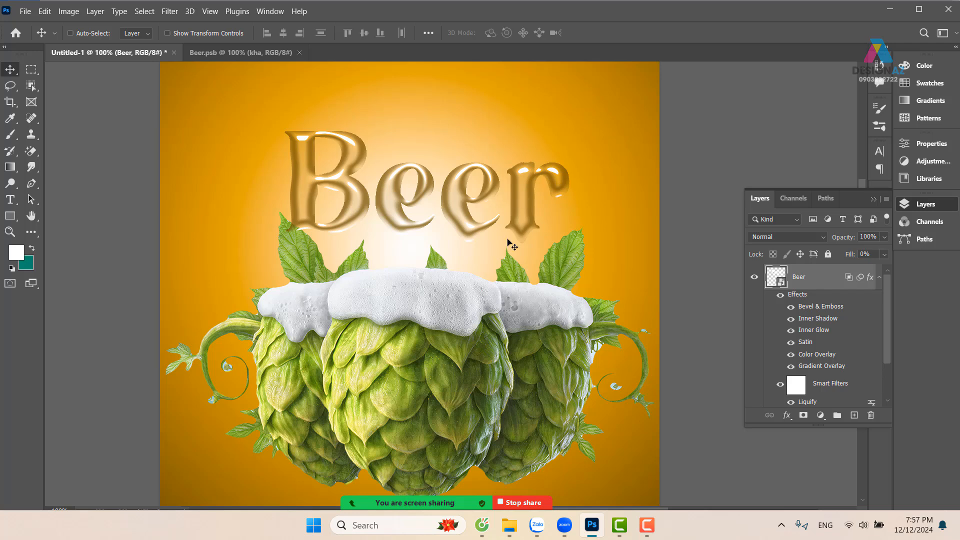
Close the smart object document containing "kha" and open the contents of the poster's Beer smart object
{"action": "key", "text": "b"}
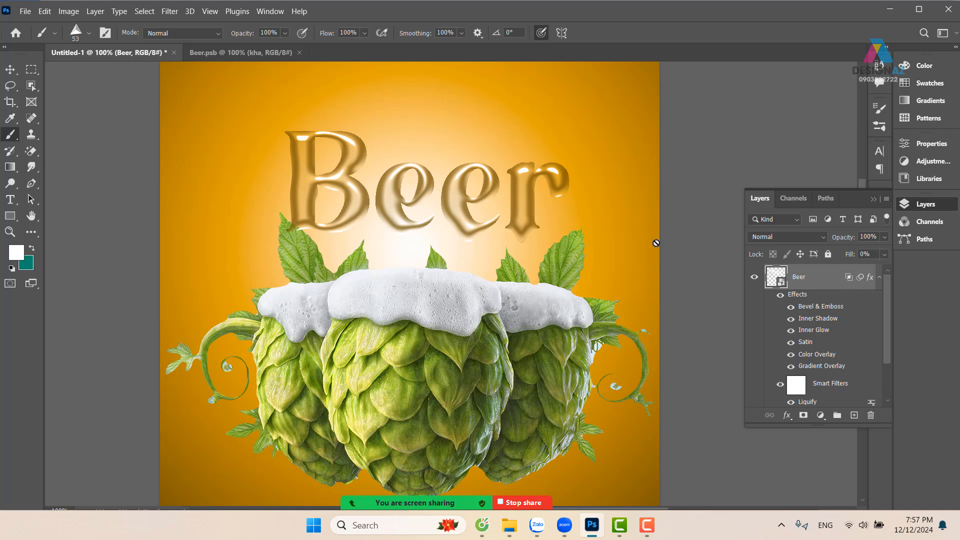
{"action": "left_click", "coordinate": [255, 53]}
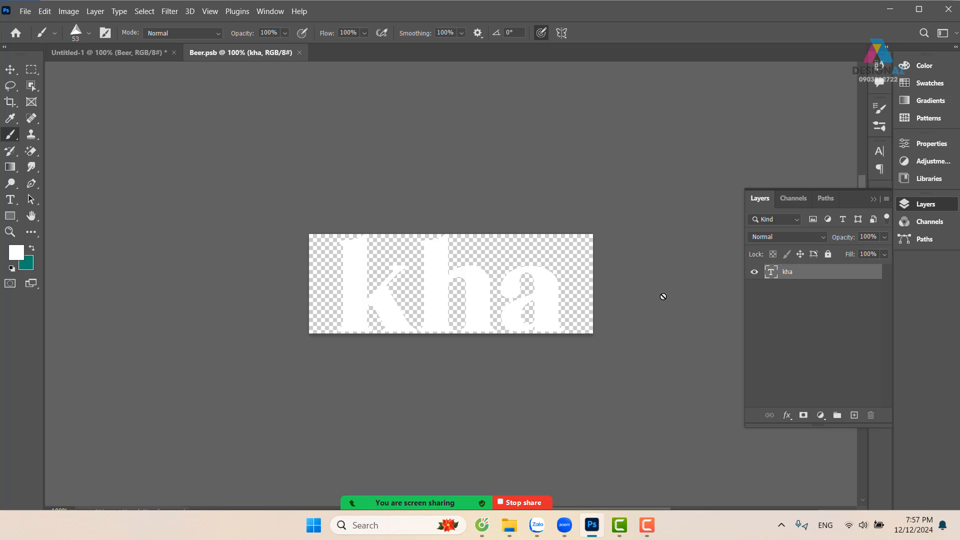
{"action": "left_click", "coordinate": [299, 52]}
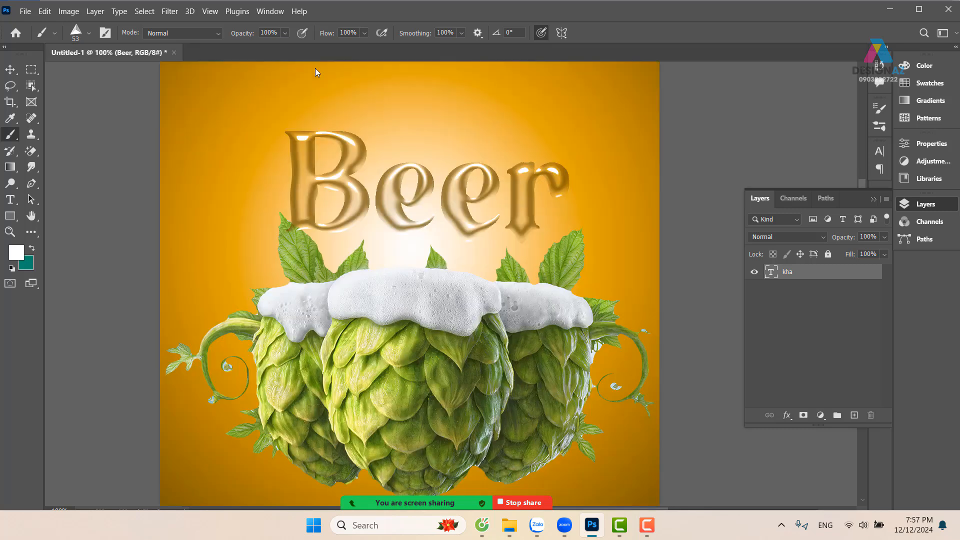
{"action": "double_click", "coordinate": [776, 278]}
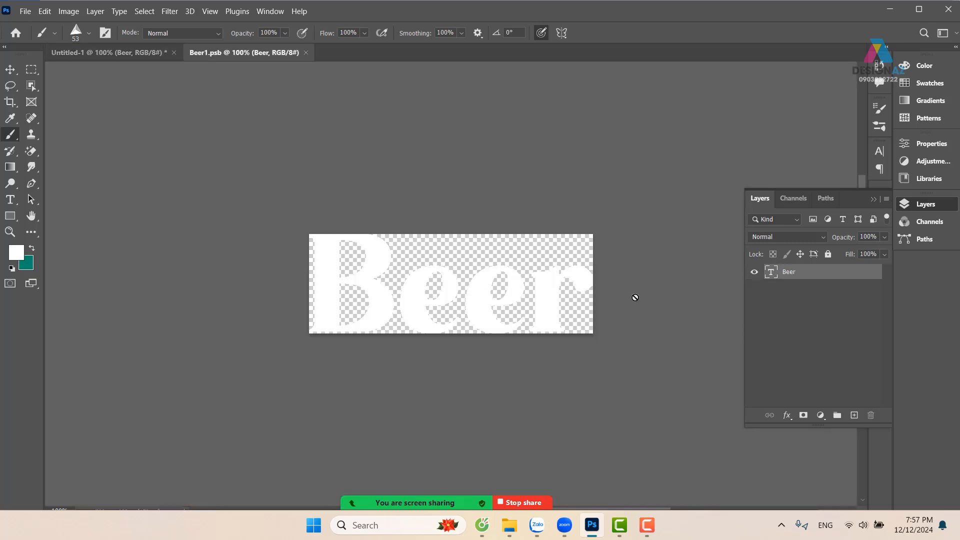
Crop the Beer smart object's canvas outward evenly to leave wide transparent margins around the text, and save it
{"action": "key", "text": "c"}
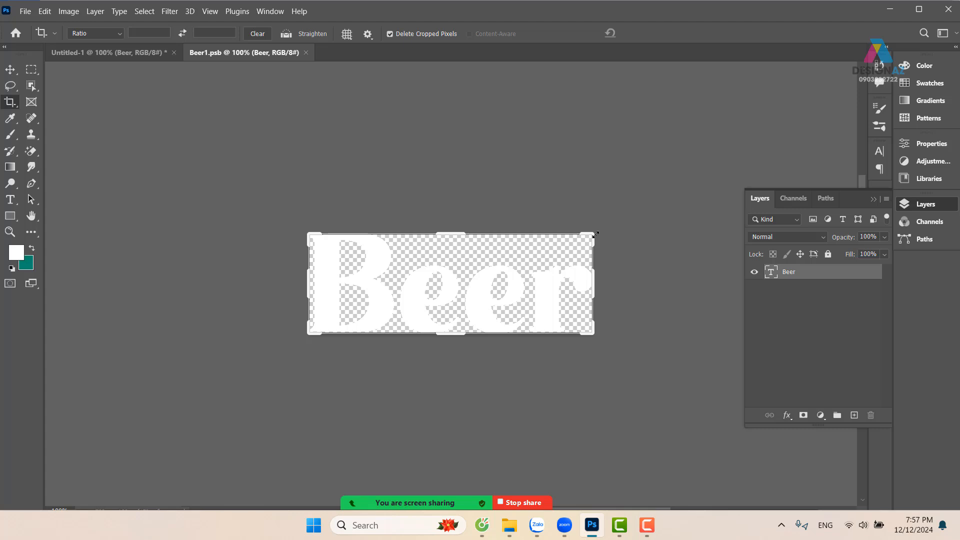
{"action": "left_click_drag", "start_coordinate": [595, 233], "coordinate": [736, 136]}
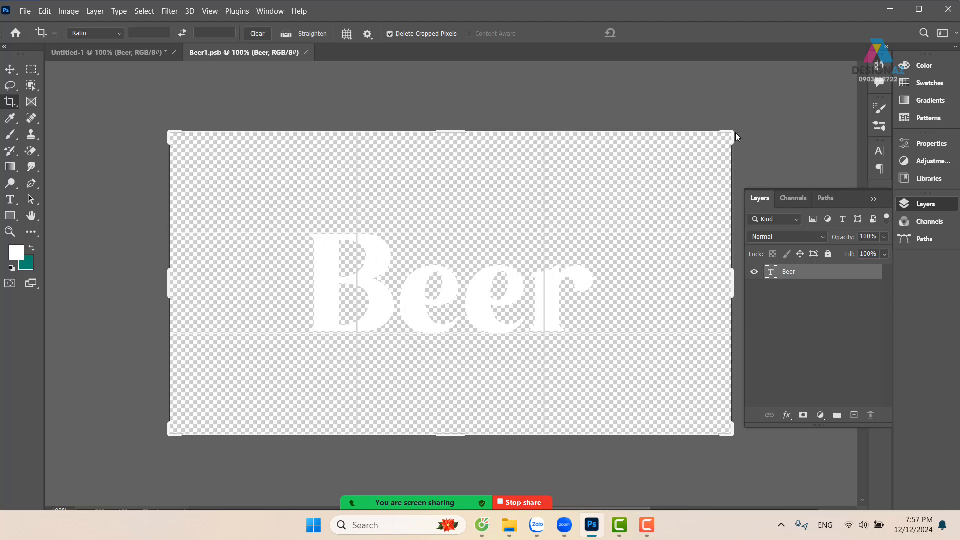
{"action": "key", "text": "Return"}
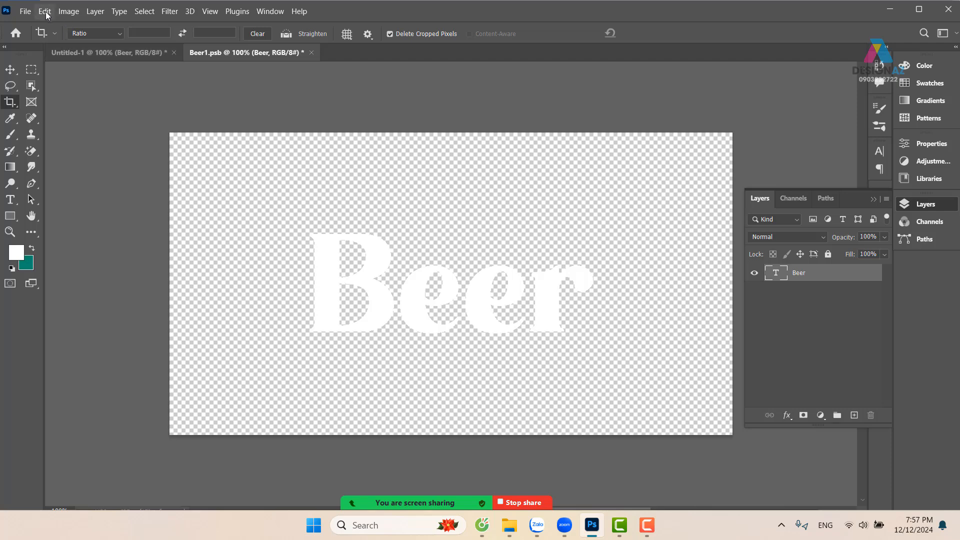
{"action": "left_click", "coordinate": [30, 15]}
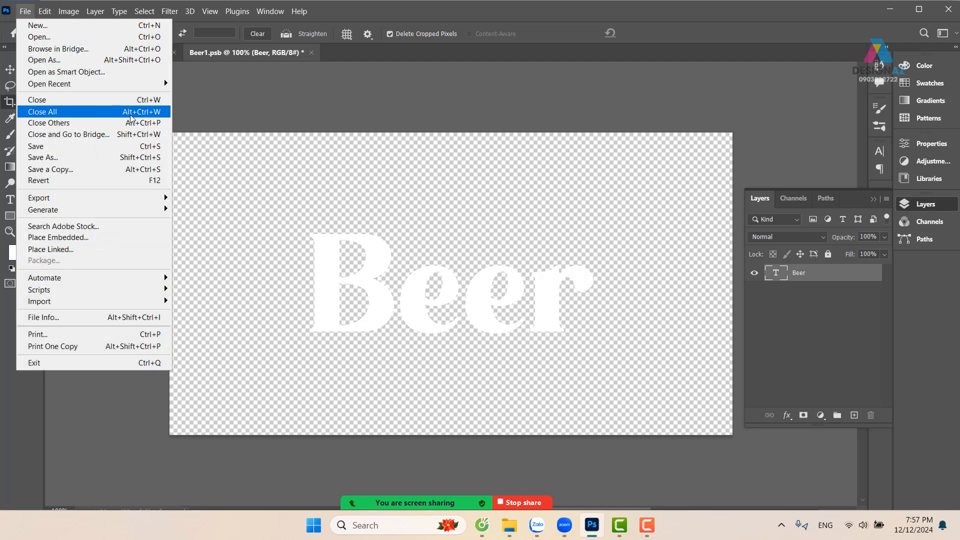
{"action": "left_click", "coordinate": [150, 146]}
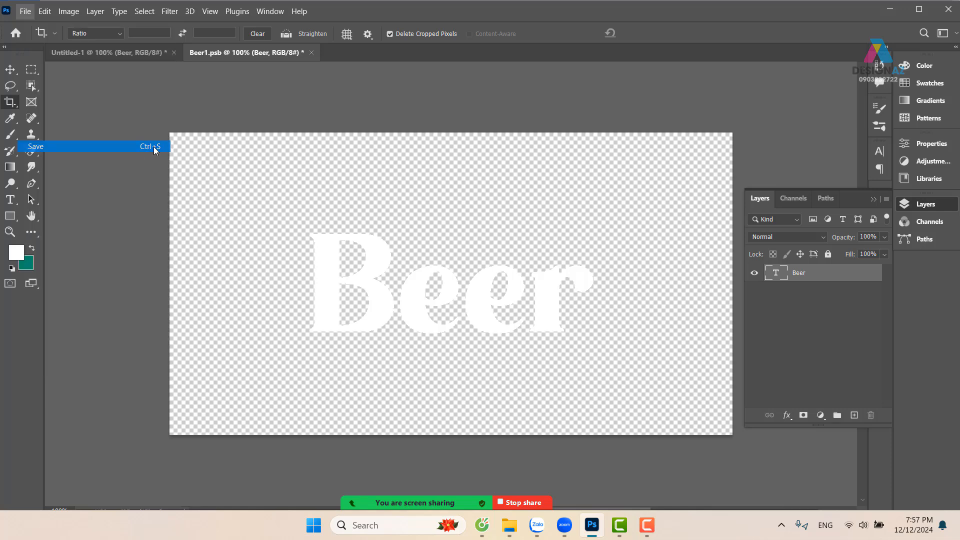
Return to the poster document and arrange it beside Beer1.psb in a 2-up vertical layout
{"action": "left_click", "coordinate": [129, 53]}
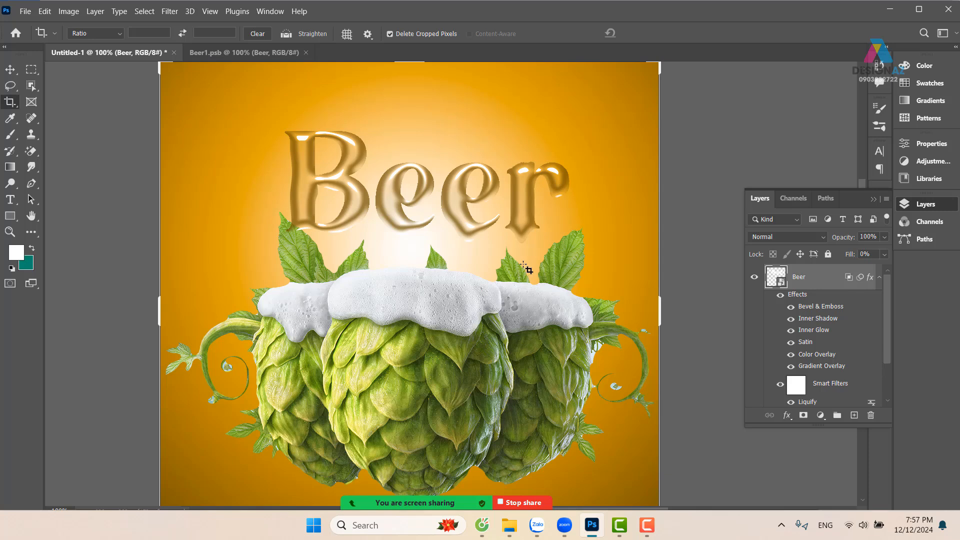
{"action": "key", "text": "v"}
{"action": "left_click_drag", "start_coordinate": [554, 226], "coordinate": [535, 254]}
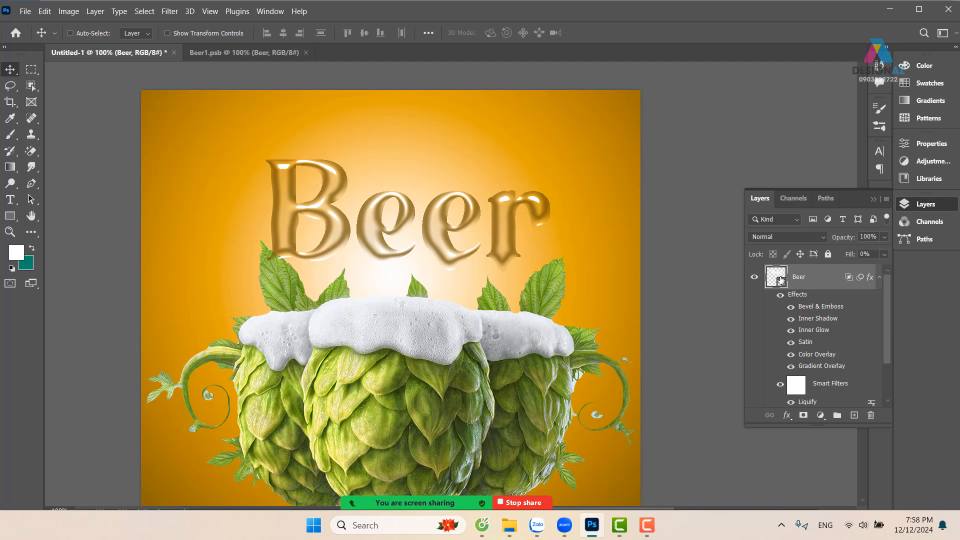
{"action": "key", "text": "b"}
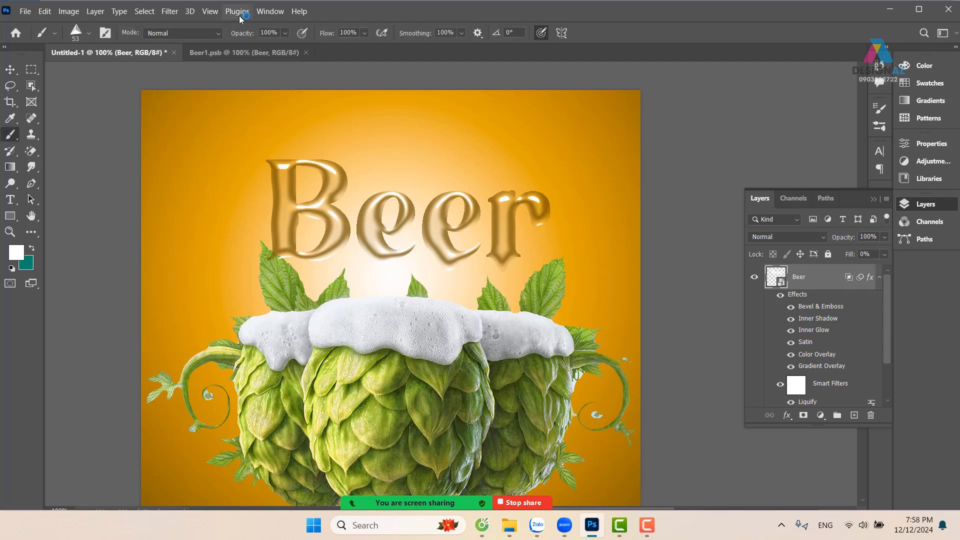
{"action": "left_click", "coordinate": [270, 14]}
{"action": "mouse_move", "coordinate": [420, 21]}
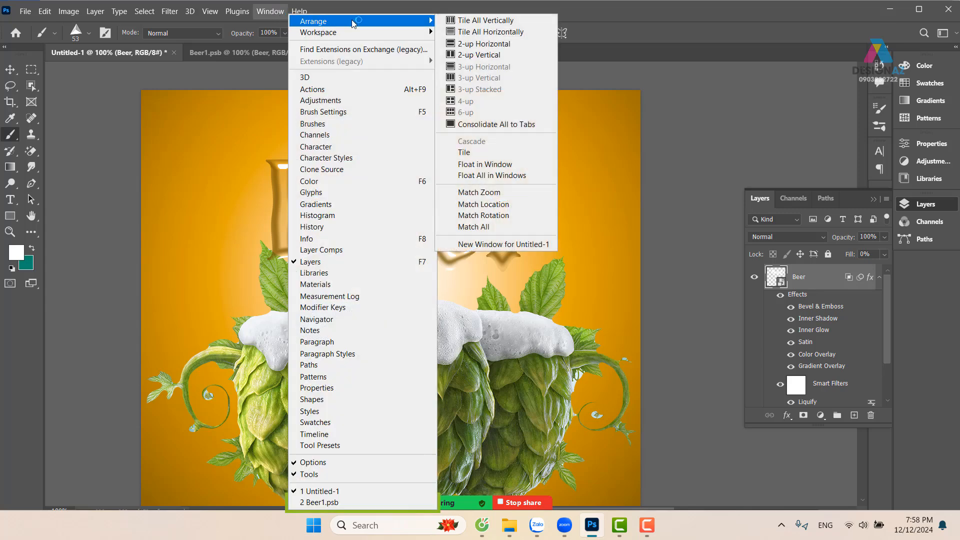
{"action": "left_click", "coordinate": [479, 55]}
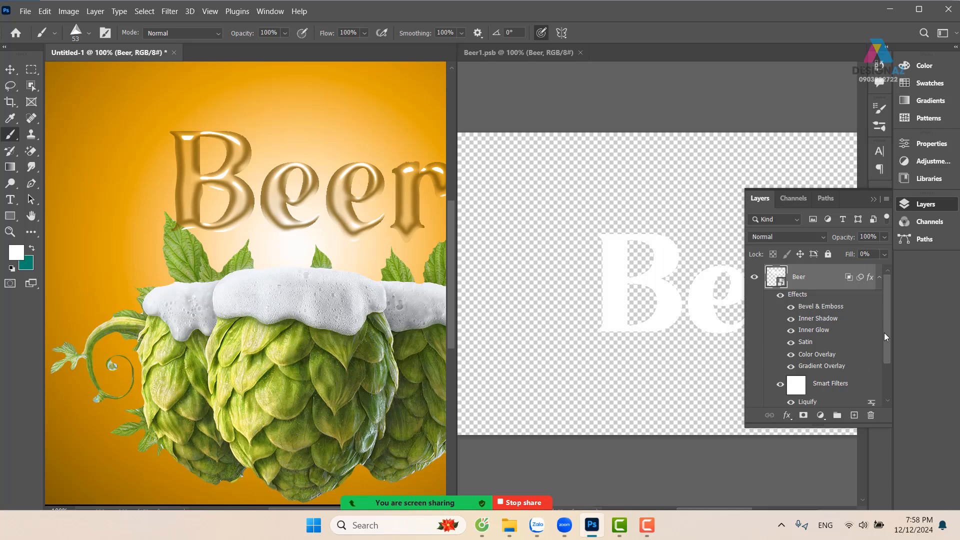
{"action": "scroll", "coordinate": [885, 340], "scroll_direction": "down", "scroll_amount": 3}
{"action": "scroll", "coordinate": [890, 350], "scroll_direction": "up", "scroll_amount": 3}
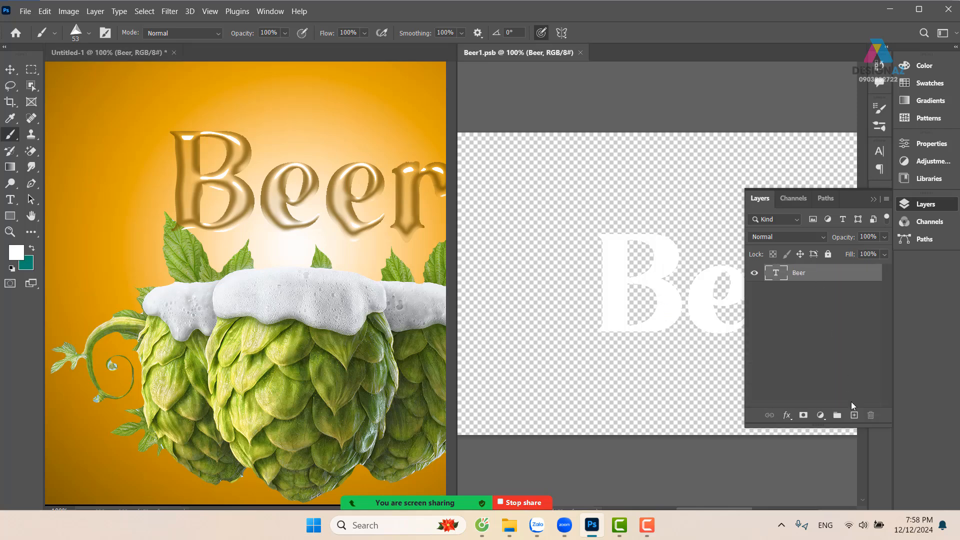
Add a new layer above the Beer text in Beer1.psb and choose the 575 px wavy outline brush
{"action": "left_click", "coordinate": [854, 415]}
{"action": "left_click_drag", "start_coordinate": [690, 215], "coordinate": [581, 216]}
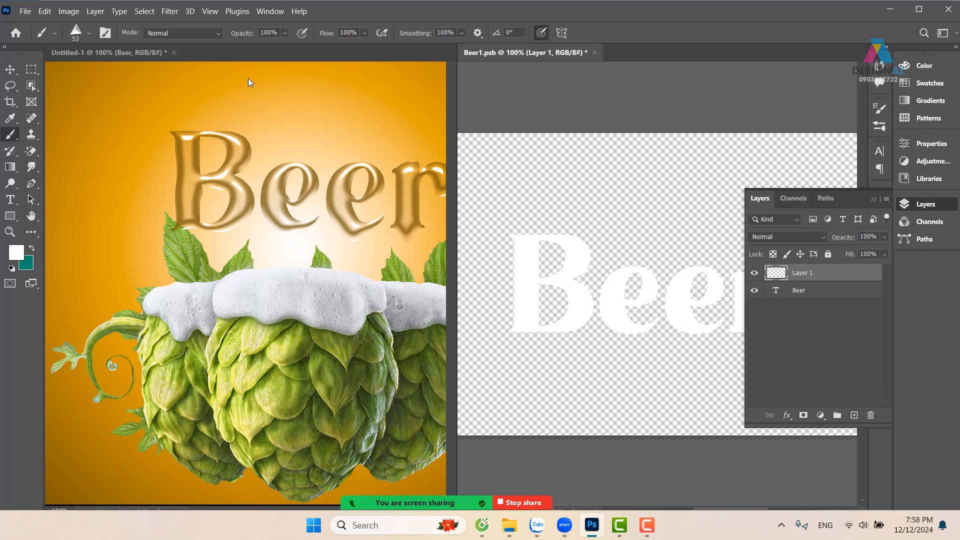
{"action": "left_click", "coordinate": [89, 34]}
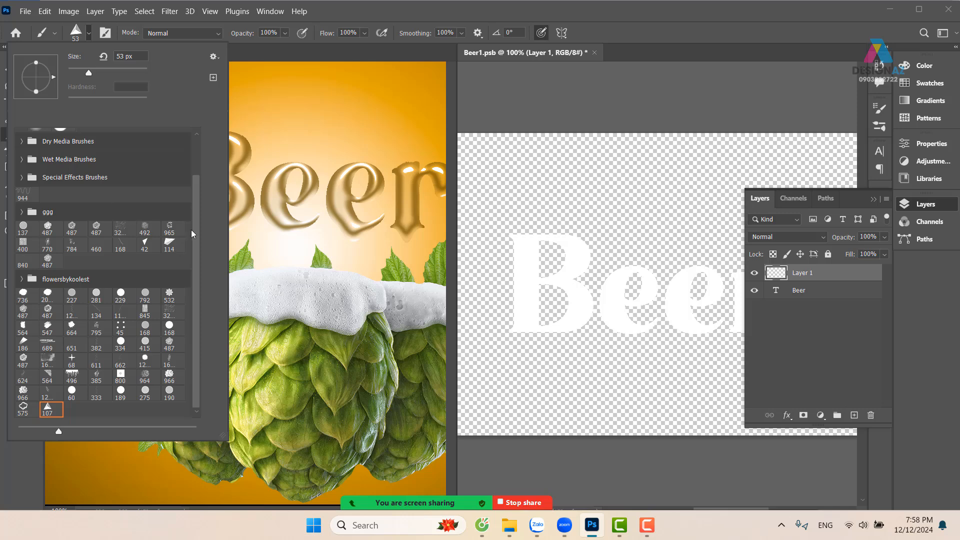
{"action": "scroll", "coordinate": [196, 212], "scroll_direction": "up", "scroll_amount": 3}
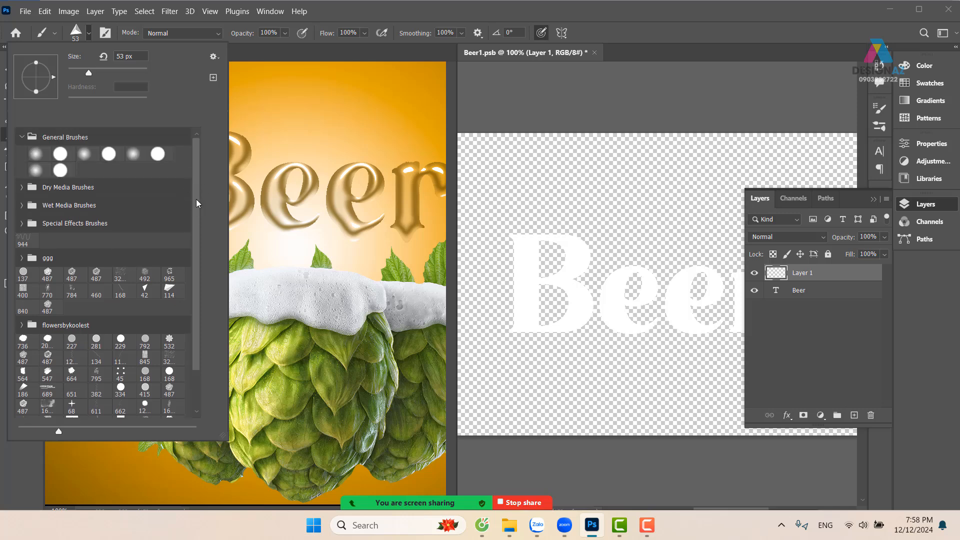
{"action": "scroll", "coordinate": [196, 200], "scroll_direction": "down", "scroll_amount": 3}
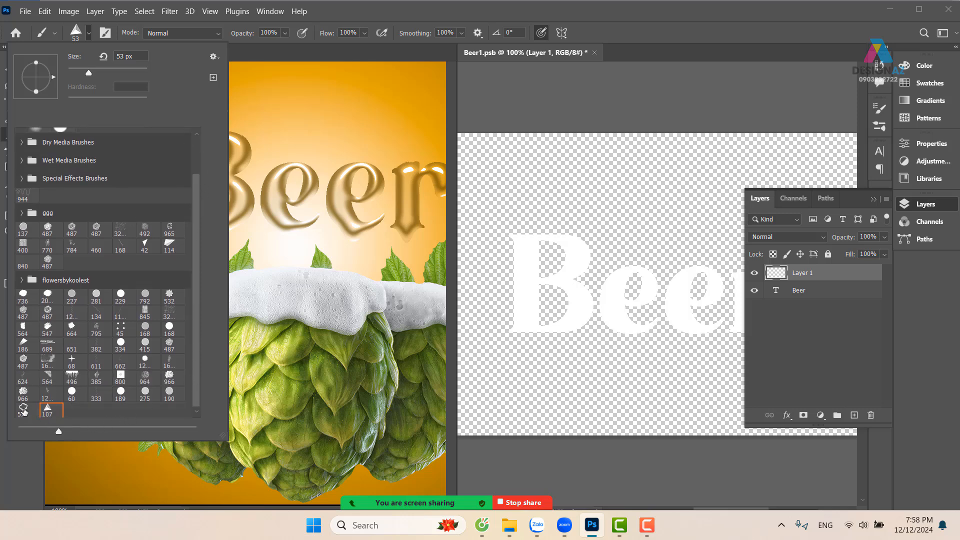
{"action": "left_click", "coordinate": [23, 410]}
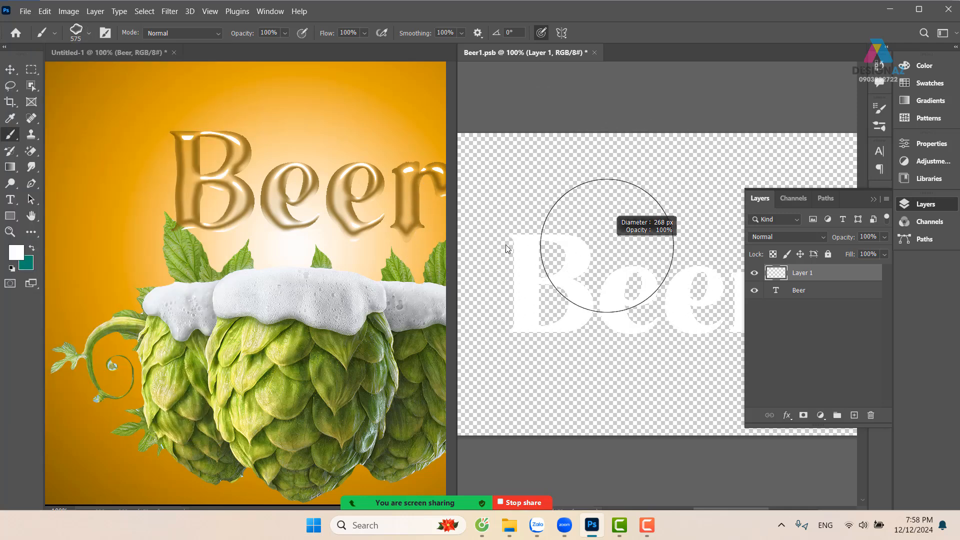
Reduce the brush to 77 px, stamp it in white on the B's upper-left corner, and save the smart object
{"action": "left_click_drag", "start_coordinate": [506, 245], "coordinate": [490, 247]}
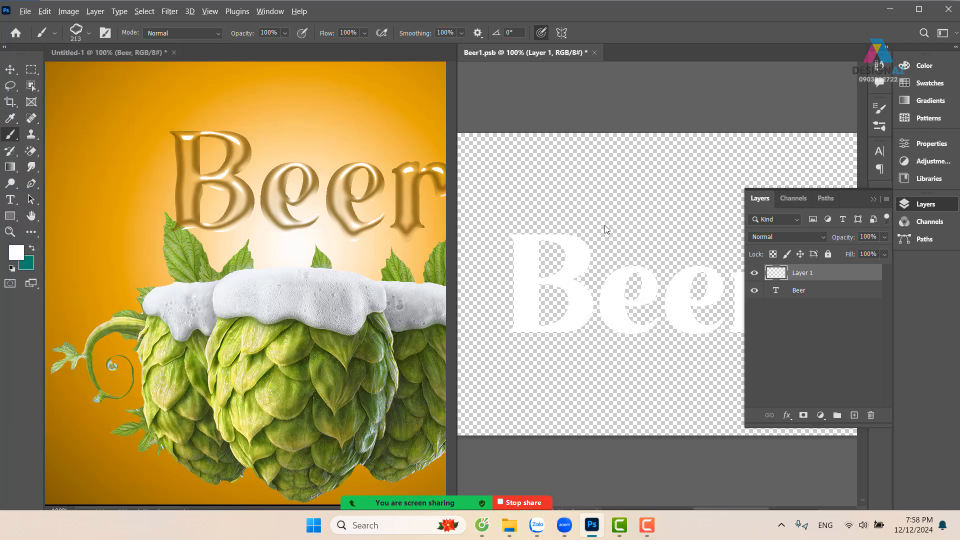
{"action": "left_click_drag", "start_coordinate": [605, 230], "coordinate": [561, 225]}
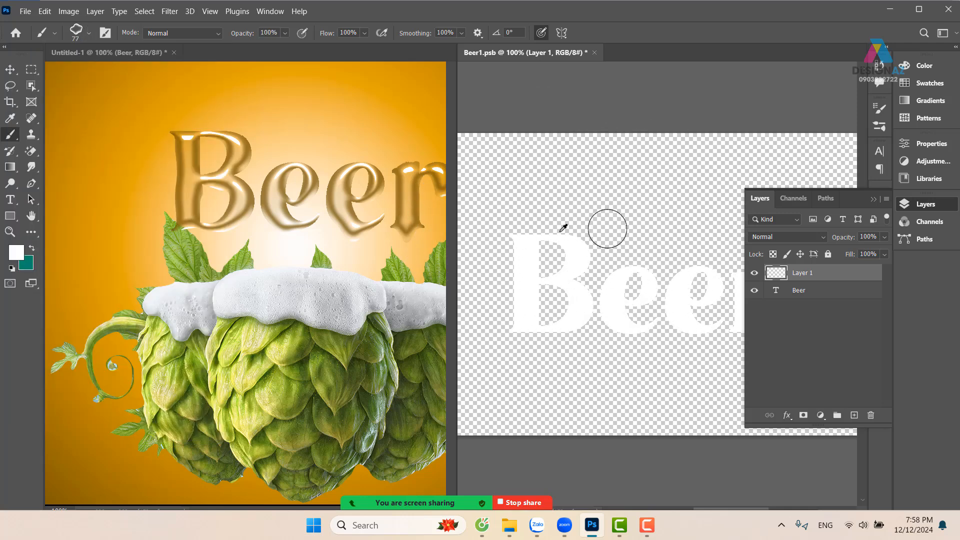
{"action": "left_click", "coordinate": [512, 234]}
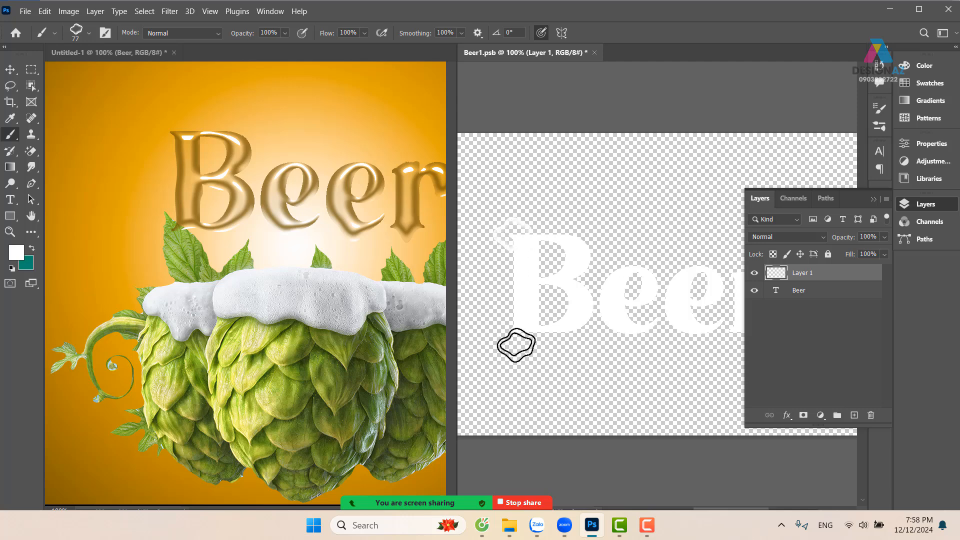
{"action": "key", "text": "ctrl+s"}
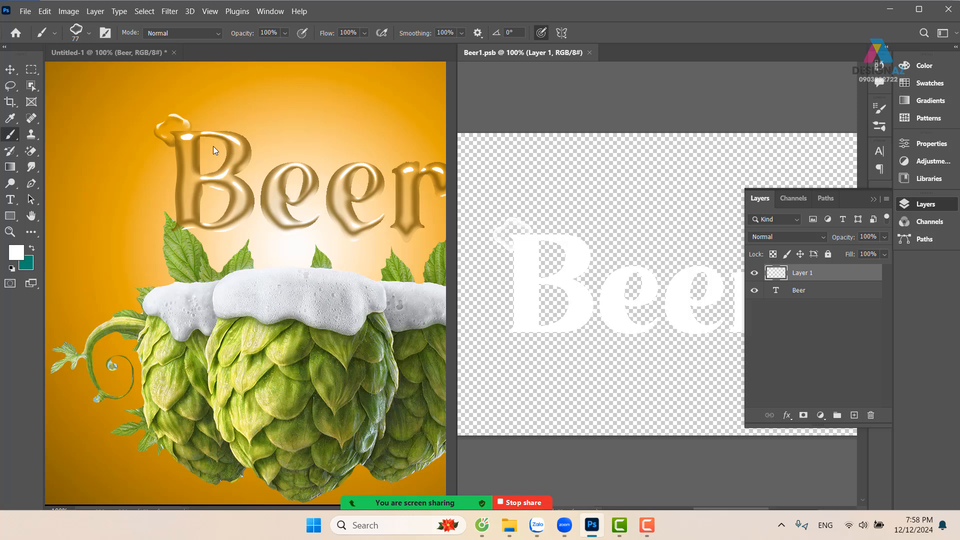
Undo the brush stamp and the added layer in Beer1.psb, and save the smart object again
{"action": "key", "text": "ctrl+z"}
{"action": "key", "text": "ctrl+z"}
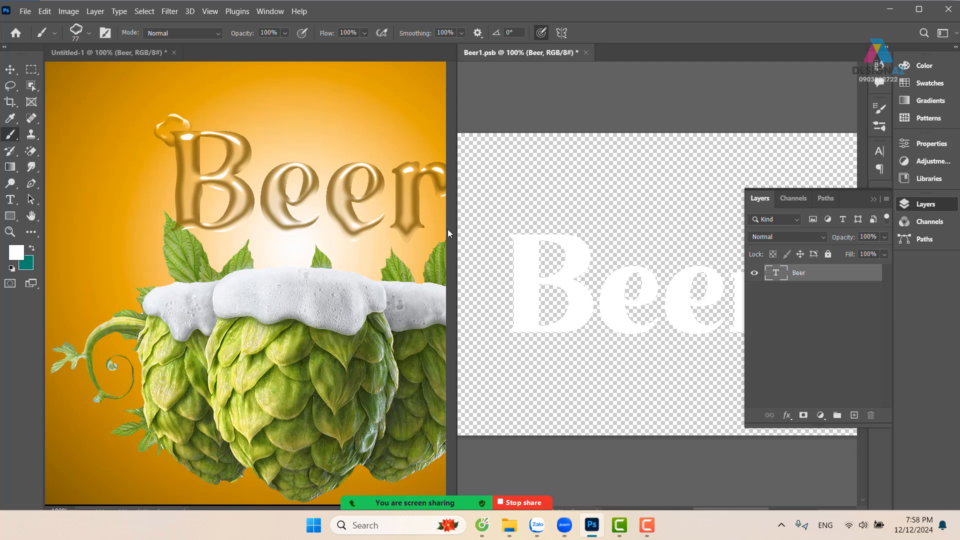
{"action": "key", "text": "ctrl+s"}
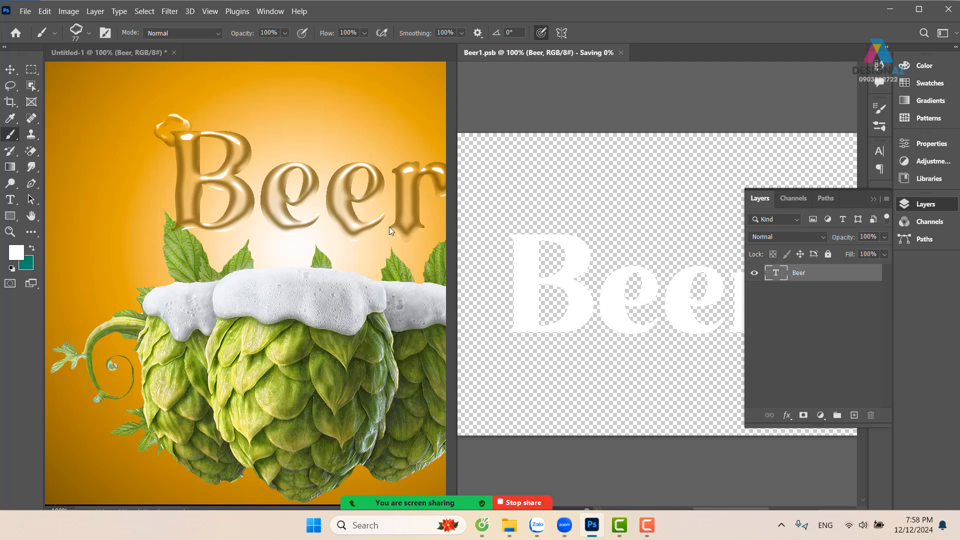
Show the poster document in full-screen mode with the menu bar and add a new layer above the Beer layer
{"action": "left_click", "coordinate": [286, 166]}
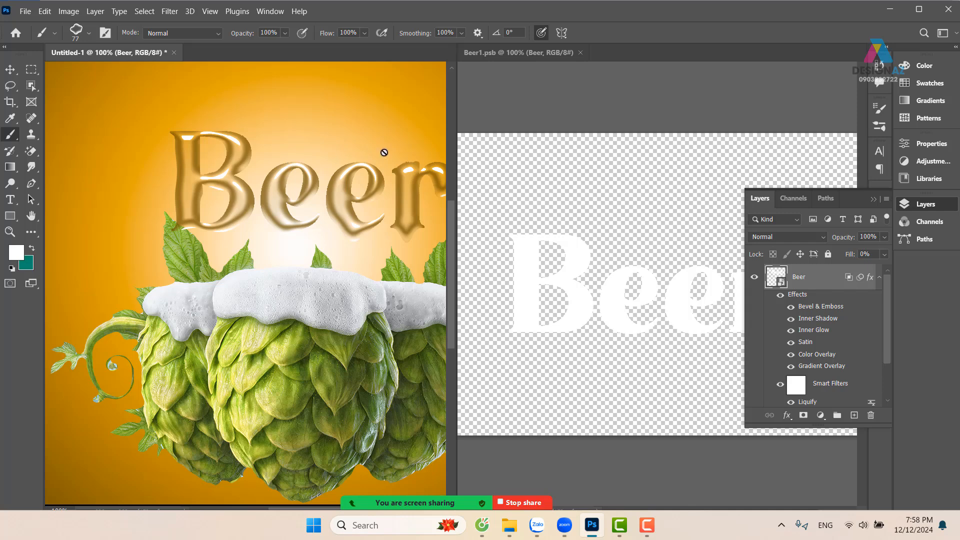
{"action": "key", "text": "f"}
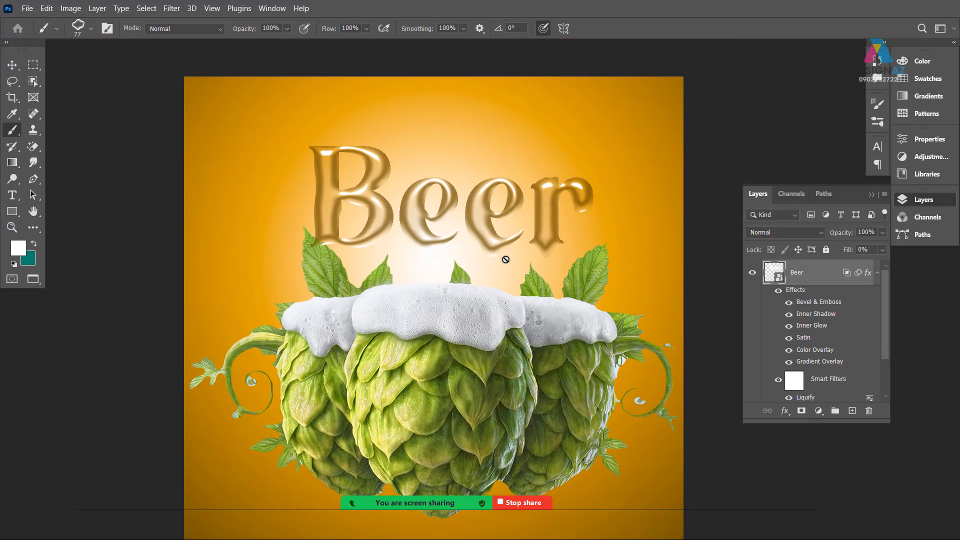
{"action": "left_click", "coordinate": [852, 410]}
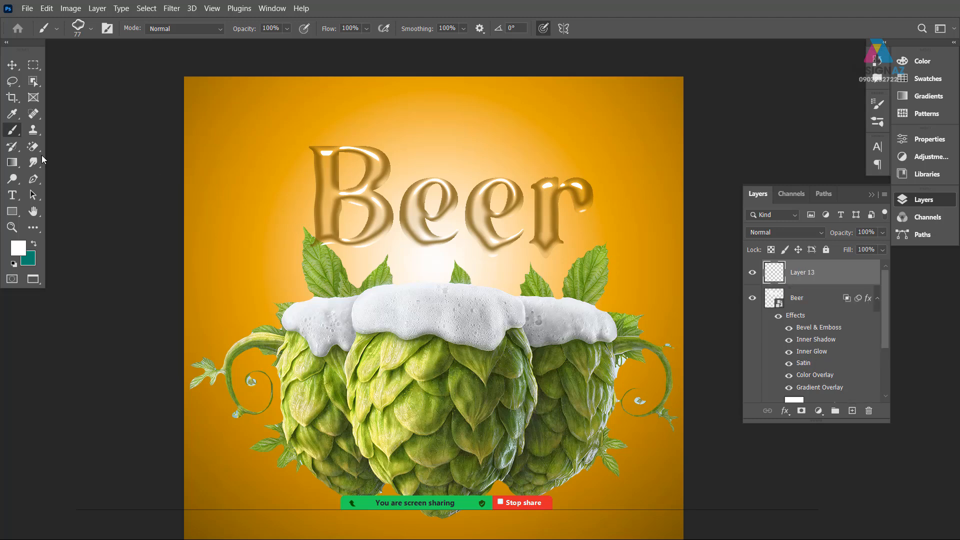
Draw a small circular selection to the left of the B with the Elliptical Marquee tool and deselect it
{"action": "left_click", "coordinate": [35, 67]}
{"action": "right_click", "coordinate": [40, 66]}
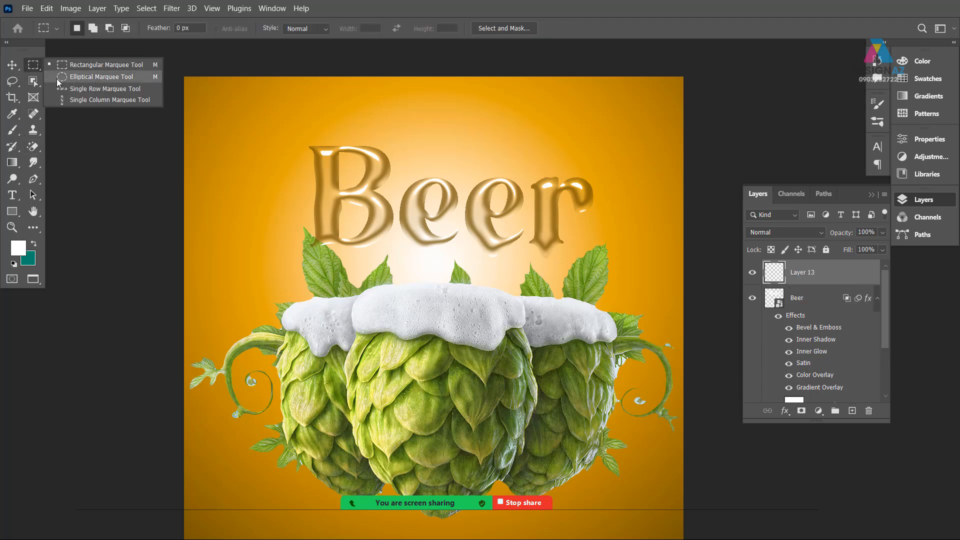
{"action": "left_click", "coordinate": [60, 77]}
{"action": "left_click_drag", "start_coordinate": [245, 131], "coordinate": [286, 172]}
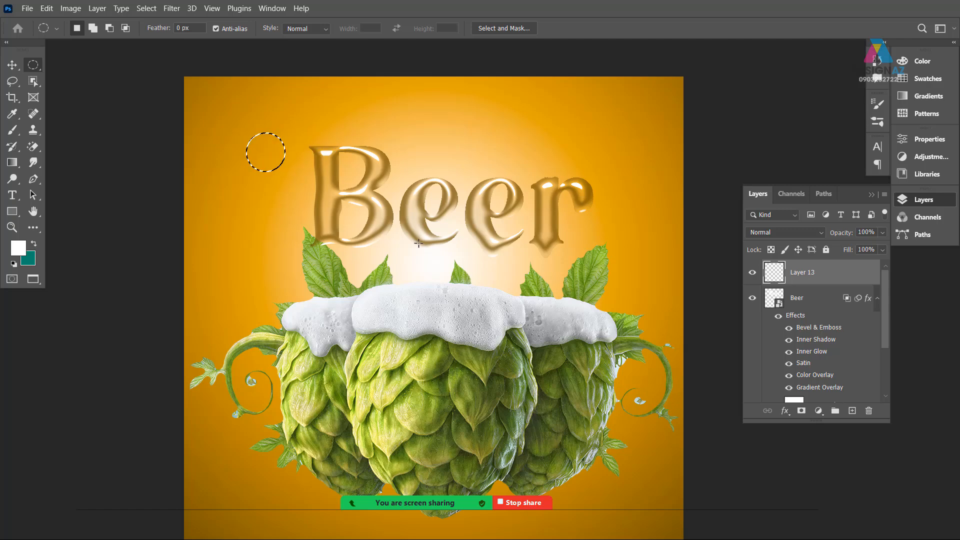
{"action": "key", "text": "ctrl+plus"}
{"action": "left_click_drag", "start_coordinate": [252, 140], "coordinate": [380, 332]}
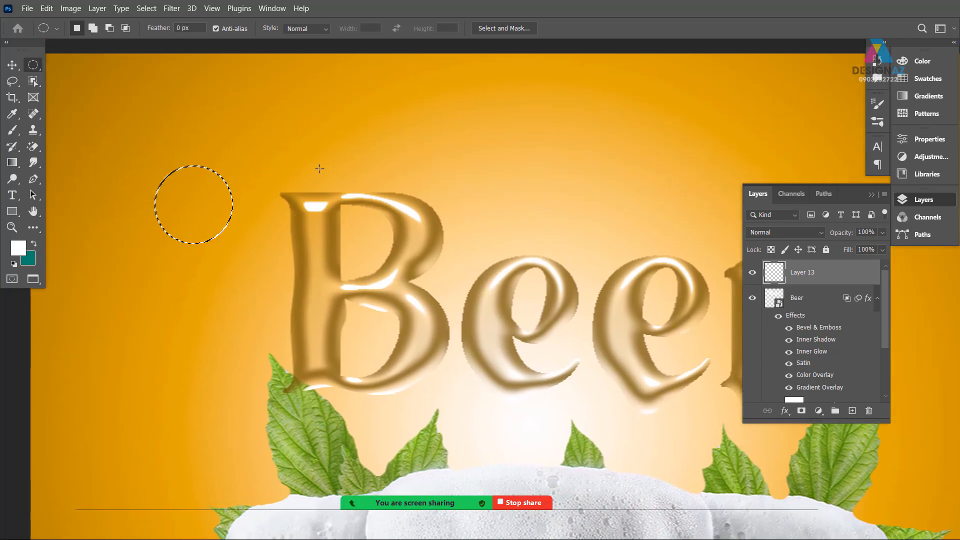
{"action": "key", "text": "v"}
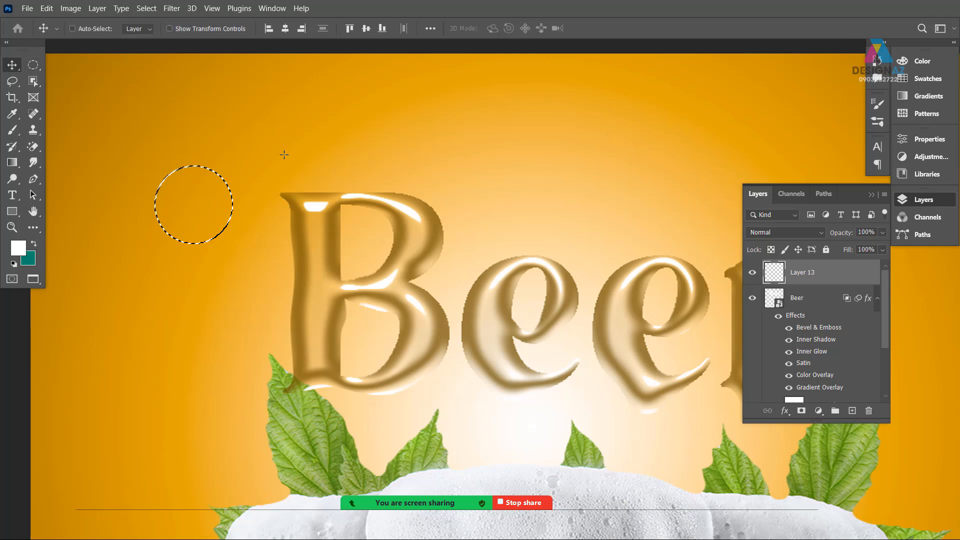
{"action": "key", "text": "ctrl+d"}
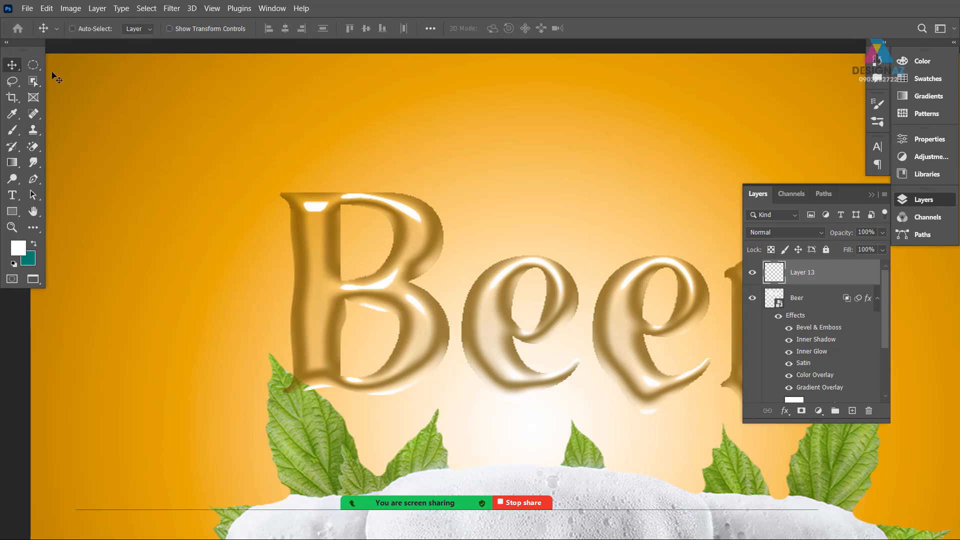
Outline an irregular, pinched blob above and left of the B with the Lasso tool, and add a new layer
{"action": "key", "text": "l"}
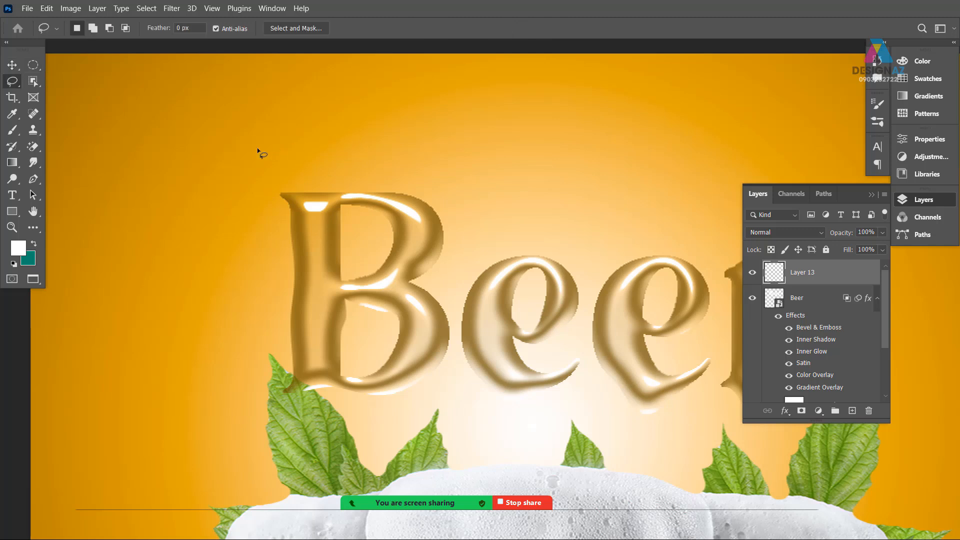
{"action": "mouse_move", "coordinate": [240, 139]}
{"action": "left_mouse_down"}
{"action": "mouse_move", "coordinate": [268, 166]}
{"action": "mouse_move", "coordinate": [249, 197]}
{"action": "left_mouse_up"}
{"action": "mouse_move", "coordinate": [212, 163]}
{"action": "left_mouse_down"}
{"action": "mouse_move", "coordinate": [198, 142]}
{"action": "mouse_move", "coordinate": [221, 154]}
{"action": "left_mouse_up"}
{"action": "left_click_drag", "start_coordinate": [177, 173], "coordinate": [179, 174]}
{"action": "key", "text": "ctrl+d"}
{"action": "mouse_move", "coordinate": [231, 127]}
{"action": "left_mouse_down"}
{"action": "mouse_move", "coordinate": [265, 156]}
{"action": "mouse_move", "coordinate": [250, 173]}
{"action": "mouse_move", "coordinate": [253, 210]}
{"action": "mouse_move", "coordinate": [227, 221]}
{"action": "mouse_move", "coordinate": [212, 205]}
{"action": "mouse_move", "coordinate": [214, 187]}
{"action": "mouse_move", "coordinate": [193, 162]}
{"action": "mouse_move", "coordinate": [216, 134]}
{"action": "left_mouse_up"}
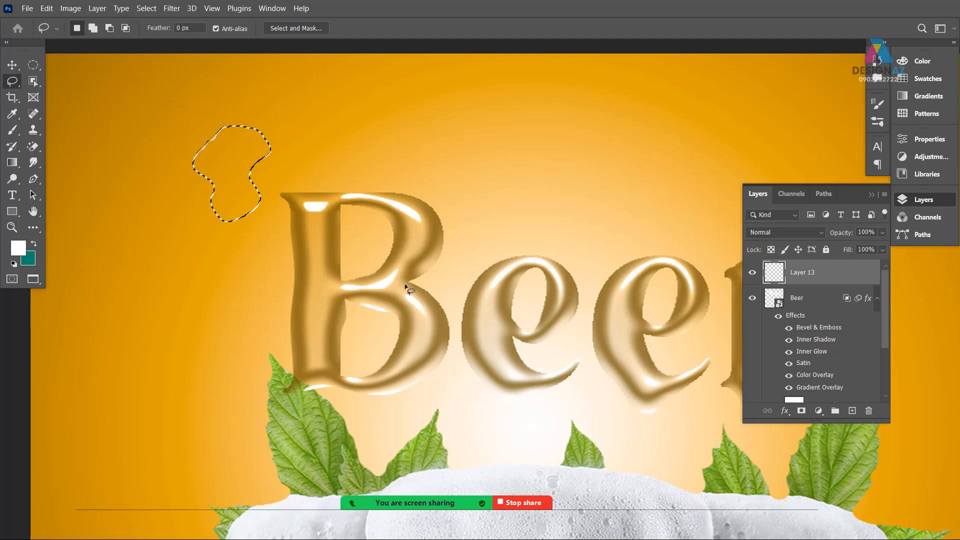
{"action": "left_click", "coordinate": [846, 414]}
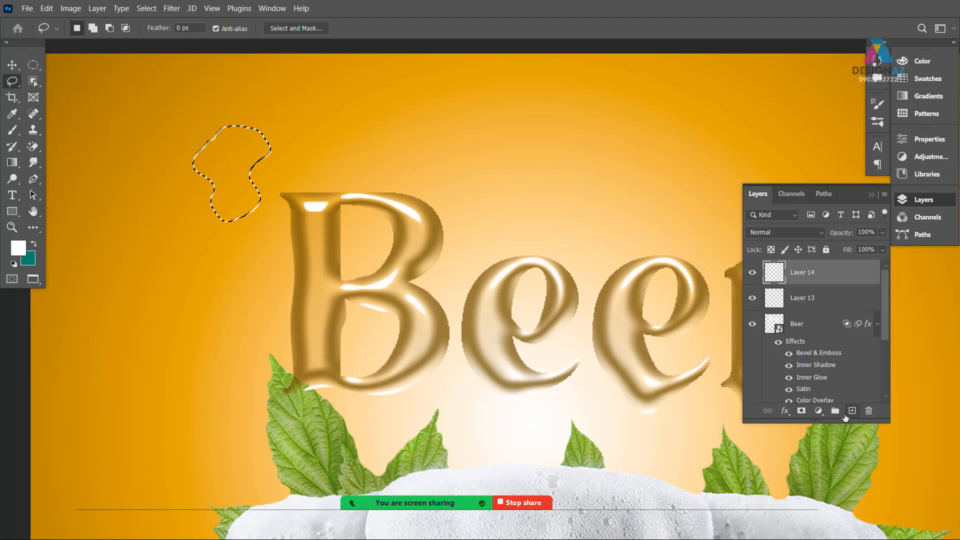
Set the foreground color to black 000000, fill the blob selection with it, and deselect
{"action": "left_click", "coordinate": [18, 247]}
{"action": "type", "text": "000000"}
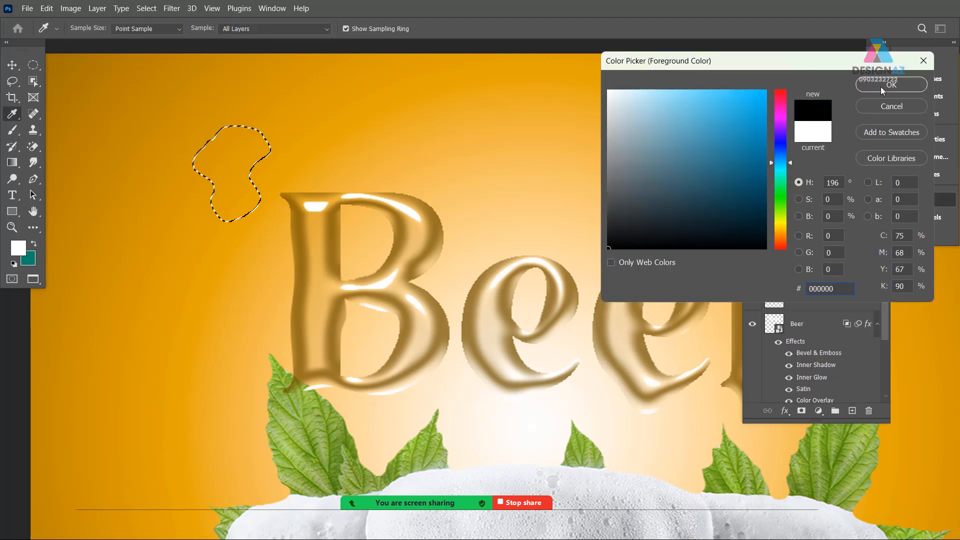
{"action": "key", "text": "Return"}
{"action": "key", "text": "alt+BackSpace"}
{"action": "key", "text": "l"}
{"action": "key", "text": "ctrl+d"}
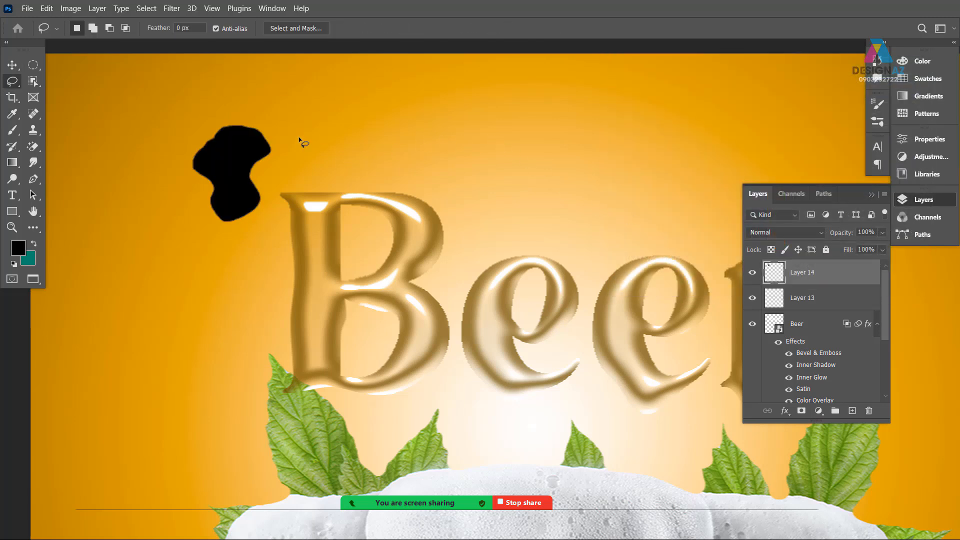
Show only the black blob layer and enclose the blob with the Rectangular Marquee tool
{"action": "left_click", "coordinate": [752, 273], "text": "alt"}
{"action": "left_click", "coordinate": [33, 65]}
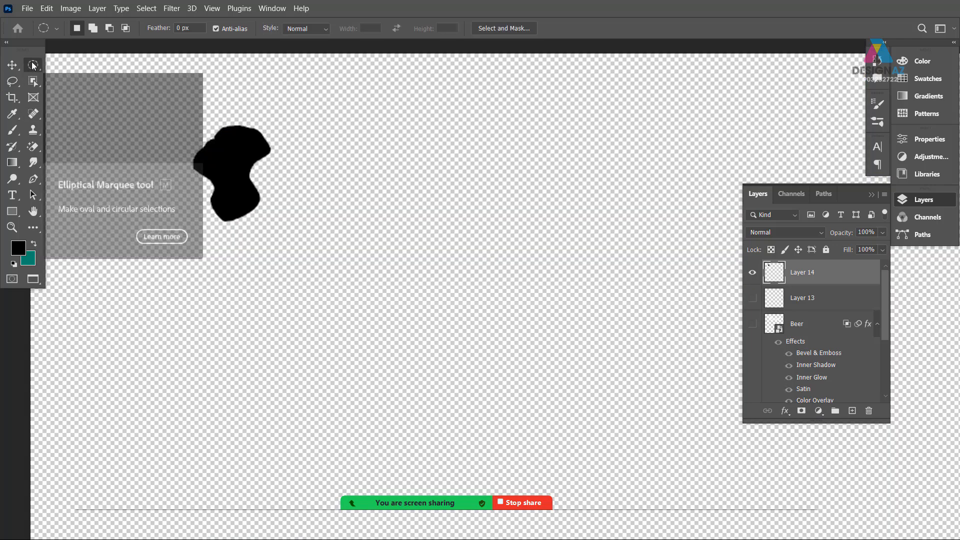
{"action": "right_click", "coordinate": [33, 65]}
{"action": "left_click", "coordinate": [65, 66]}
{"action": "left_click_drag", "start_coordinate": [175, 103], "coordinate": [305, 266]}
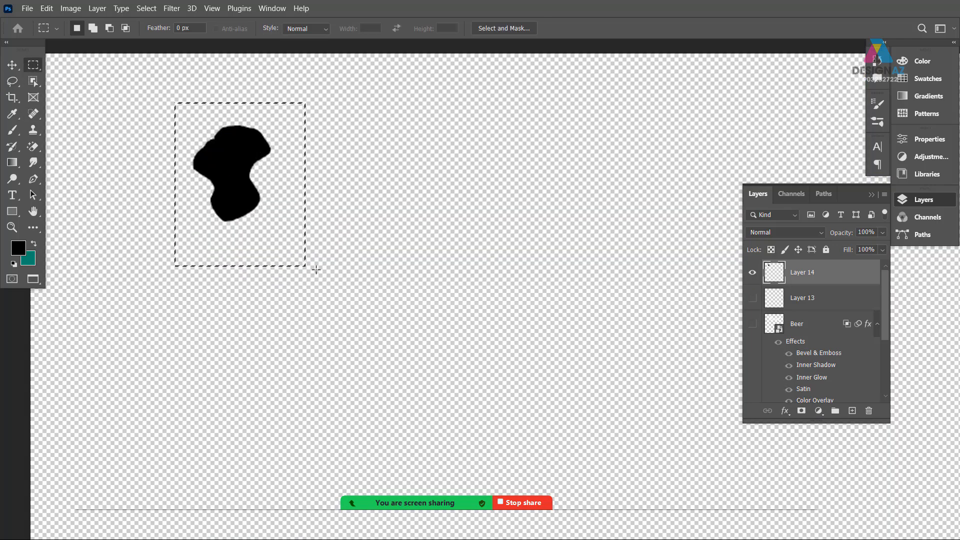
Define the selected blob as a brush preset and activate the Brush tool
{"action": "left_click", "coordinate": [47, 9]}
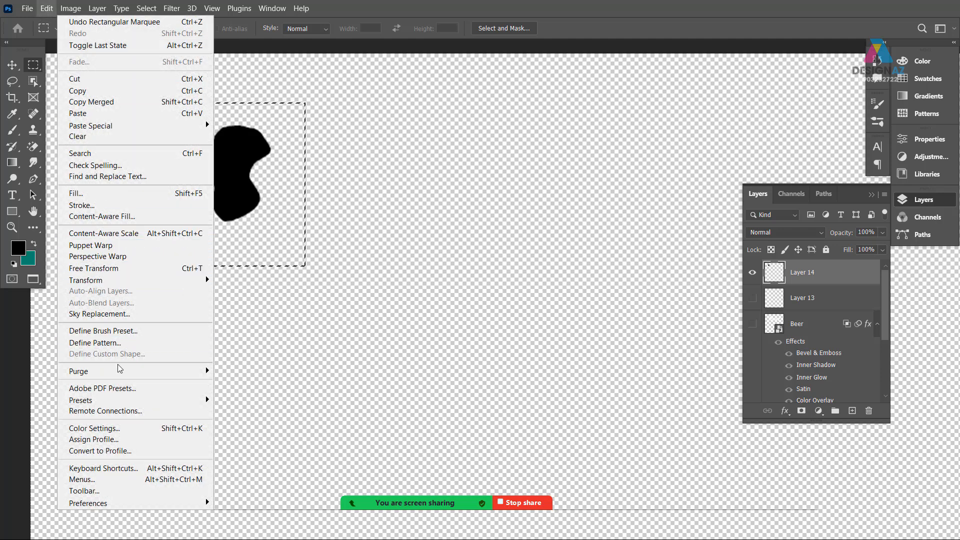
{"action": "left_click", "coordinate": [125, 333]}
{"action": "left_click", "coordinate": [612, 159]}
{"action": "key", "text": "b"}
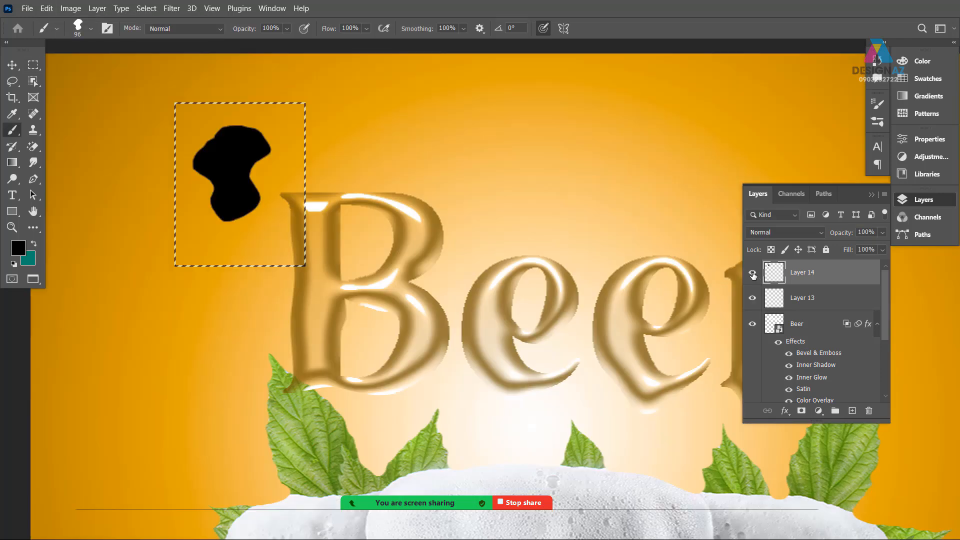
Make the other layers visible again, hide the black blob layer, and deselect
{"action": "left_click_drag", "start_coordinate": [752, 297], "coordinate": [752, 324]}
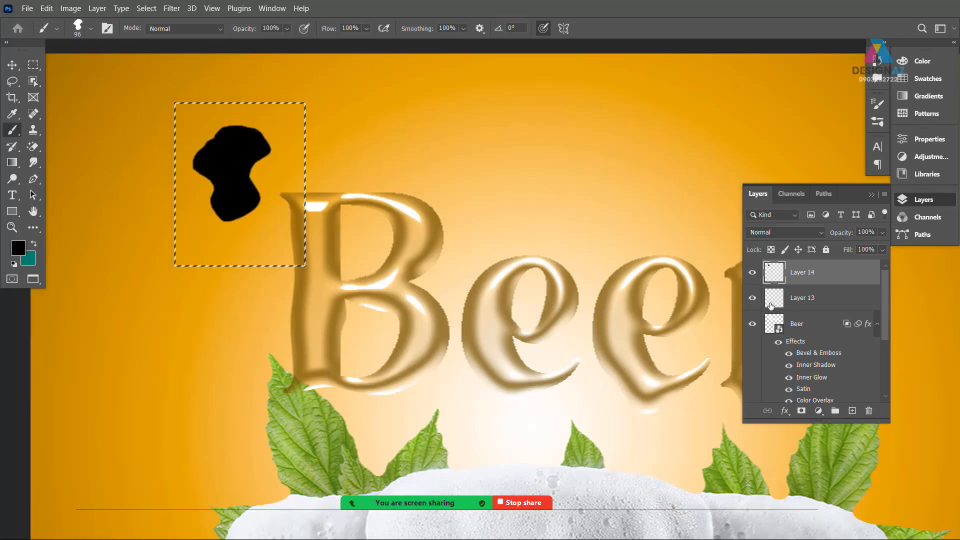
{"action": "left_click", "coordinate": [752, 272]}
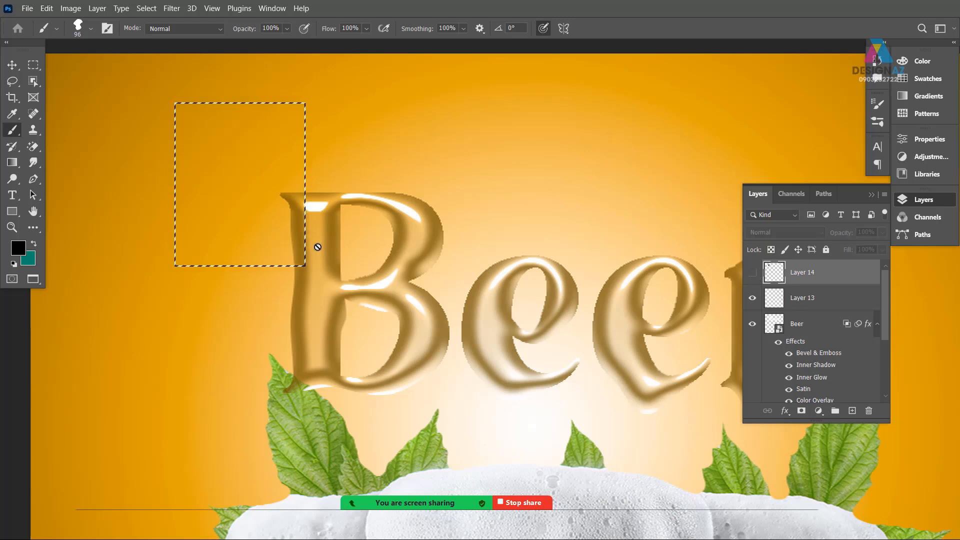
{"action": "key", "text": "v"}
{"action": "key", "text": "ctrl+d"}
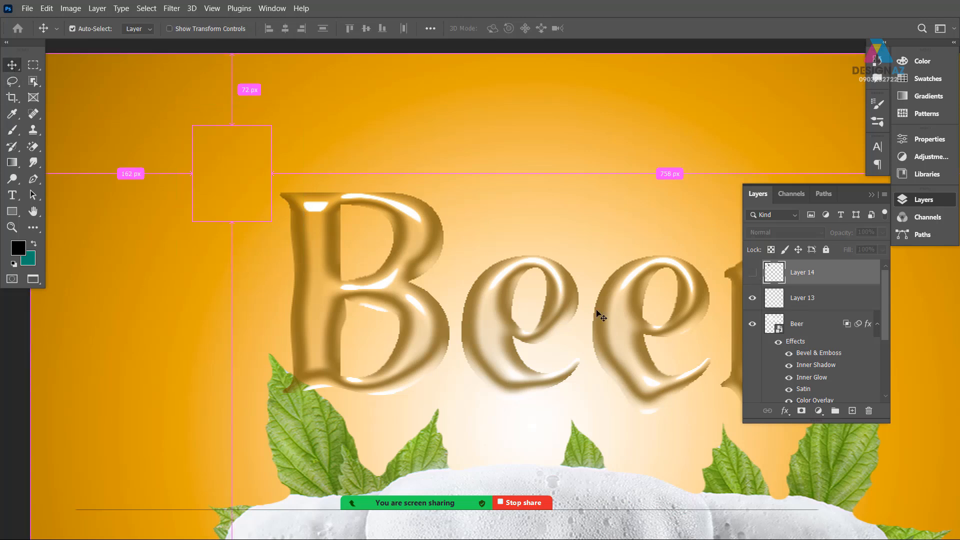
Open the Beer smart object's contents and return to standard screen mode, with the lettering shown beside the poster
{"action": "right_click", "coordinate": [488, 300]}
{"action": "left_click", "coordinate": [503, 306]}
{"action": "mouse_move", "coordinate": [488, 321]}
{"action": "left_mouse_down"}
{"action": "mouse_move", "coordinate": [495, 302]}
{"action": "mouse_move", "coordinate": [486, 318]}
{"action": "left_mouse_up"}
{"action": "double_click", "coordinate": [772, 274]}
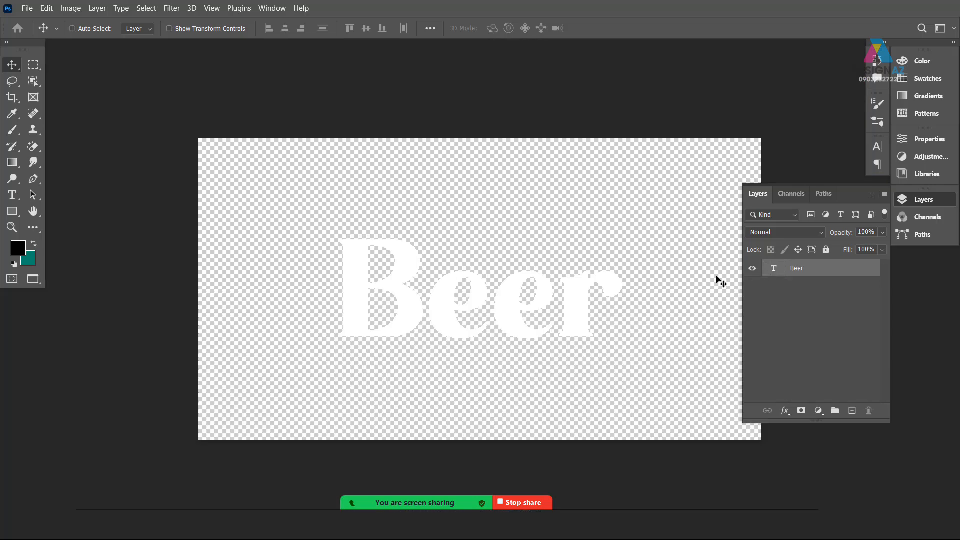
{"action": "key", "text": "f"}
{"action": "key", "text": "f"}
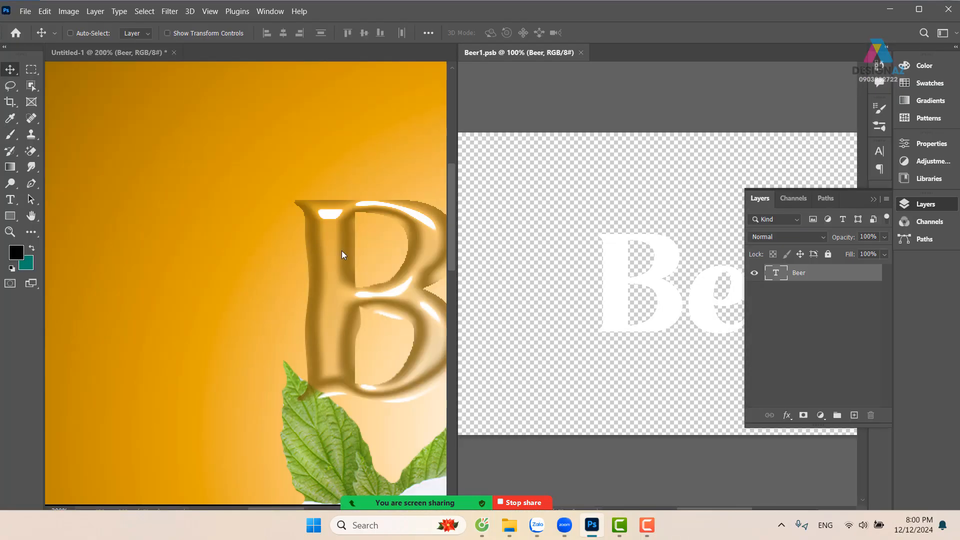
{"action": "key", "text": "ctrl+minus"}
{"action": "key", "text": "ctrl+minus"}
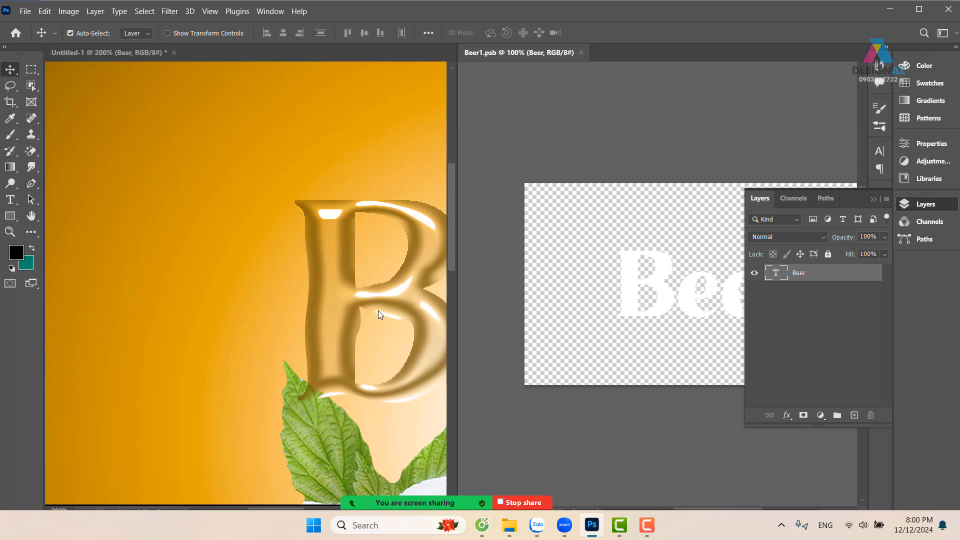
{"action": "key", "text": "ctrl+plus"}
{"action": "key", "text": "ctrl+plus"}
{"action": "left_click_drag", "start_coordinate": [653, 302], "coordinate": [553, 300]}
Show the whole poster in its window and add a new layer above the Beer text in the smart object
{"action": "right_click", "coordinate": [342, 291]}
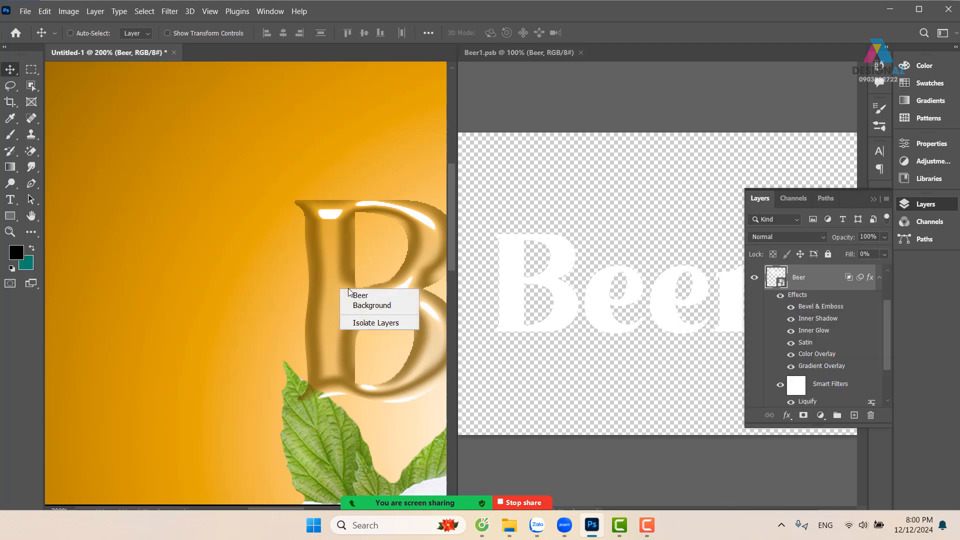
{"action": "left_click", "coordinate": [351, 293]}
{"action": "key", "text": "ctrl+minus"}
{"action": "key", "text": "ctrl+minus"}
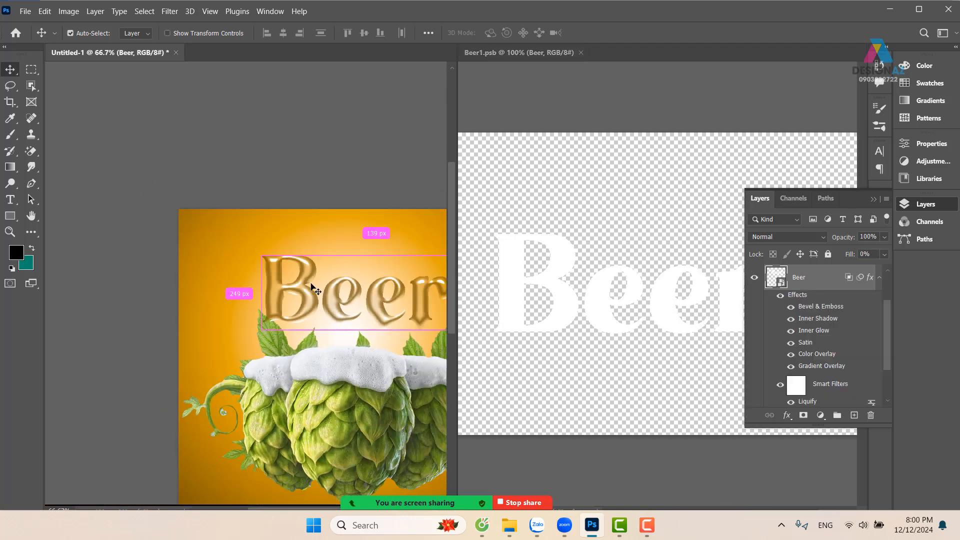
{"action": "left_click_drag", "start_coordinate": [310, 285], "coordinate": [282, 217]}
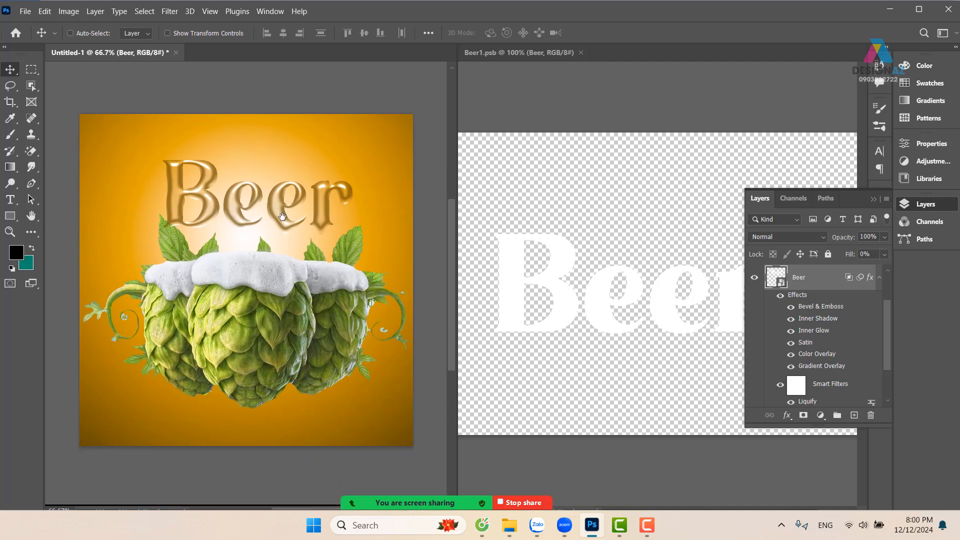
{"action": "right_click", "coordinate": [574, 264]}
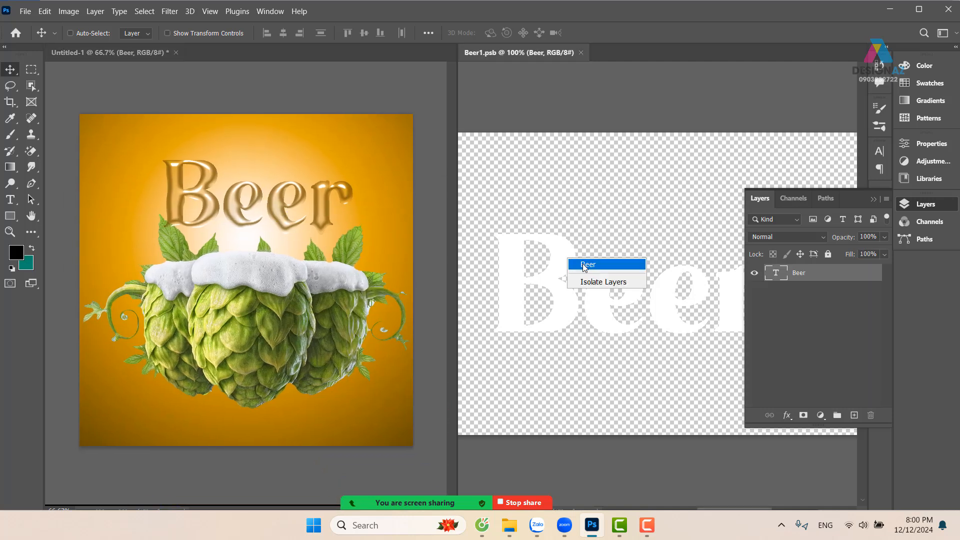
{"action": "left_click", "coordinate": [582, 264]}
{"action": "left_click", "coordinate": [854, 415]}
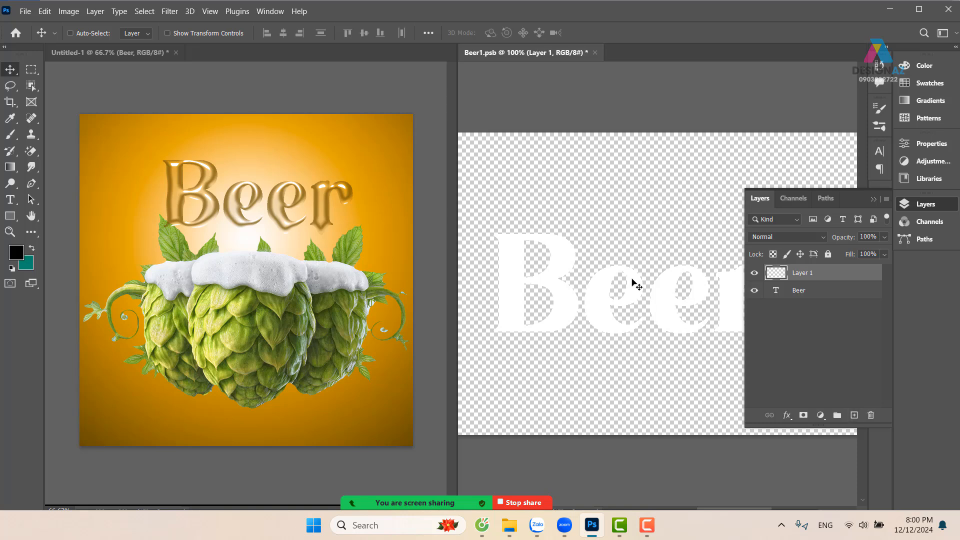
Set up the blob brush with wider spacing, 100% size jitter and 100% angle jitter in Shape Dynamics
{"action": "key", "text": "b"}
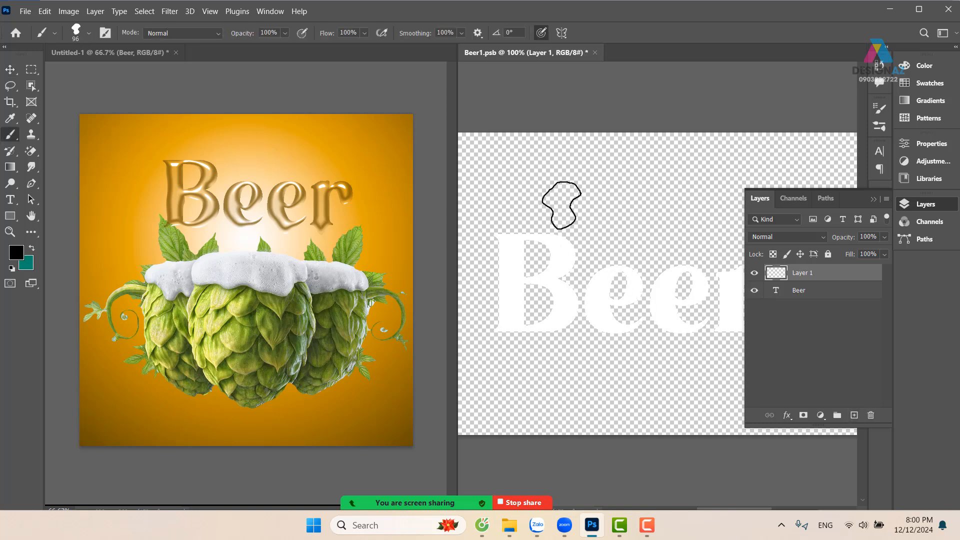
{"action": "key", "text": "F5"}
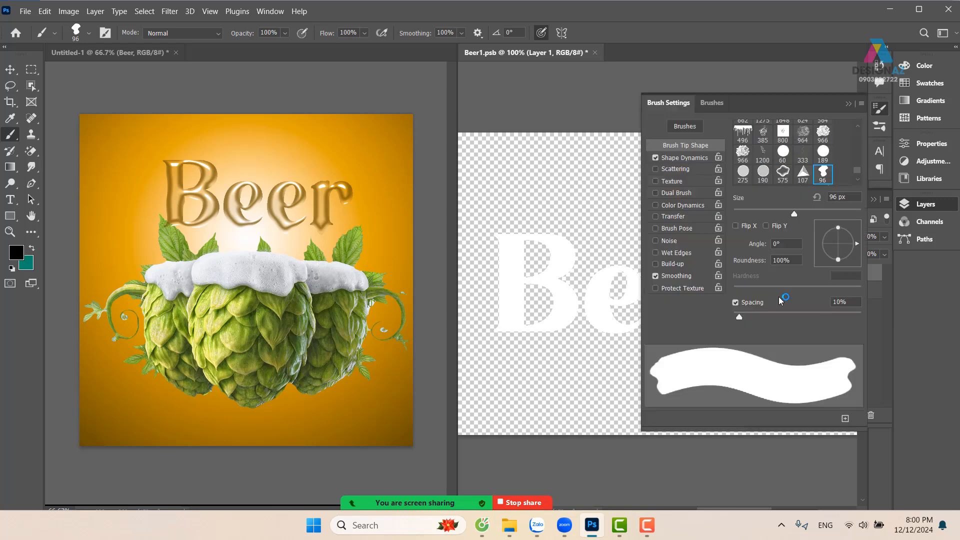
{"action": "left_click_drag", "start_coordinate": [741, 319], "coordinate": [803, 319]}
{"action": "left_click", "coordinate": [702, 158]}
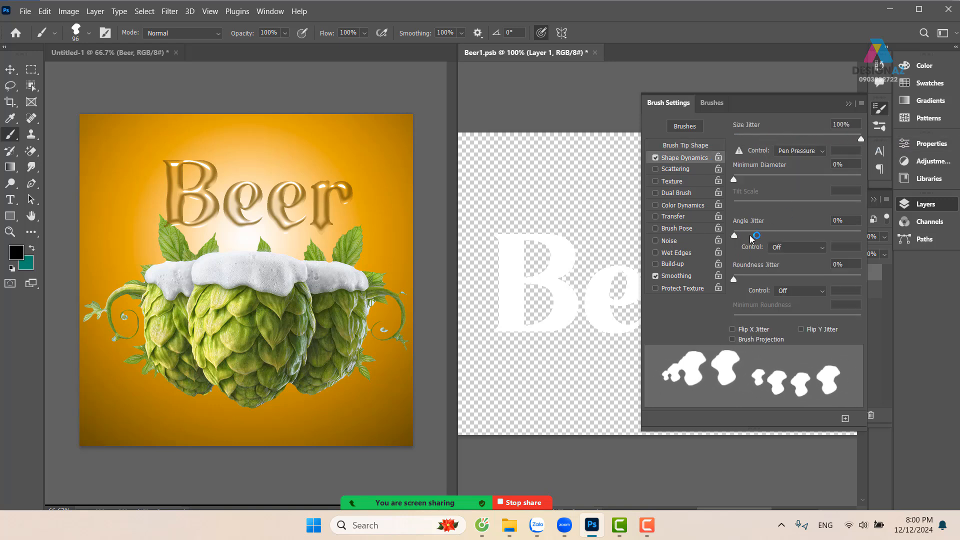
{"action": "left_click_drag", "start_coordinate": [733, 235], "coordinate": [861, 235]}
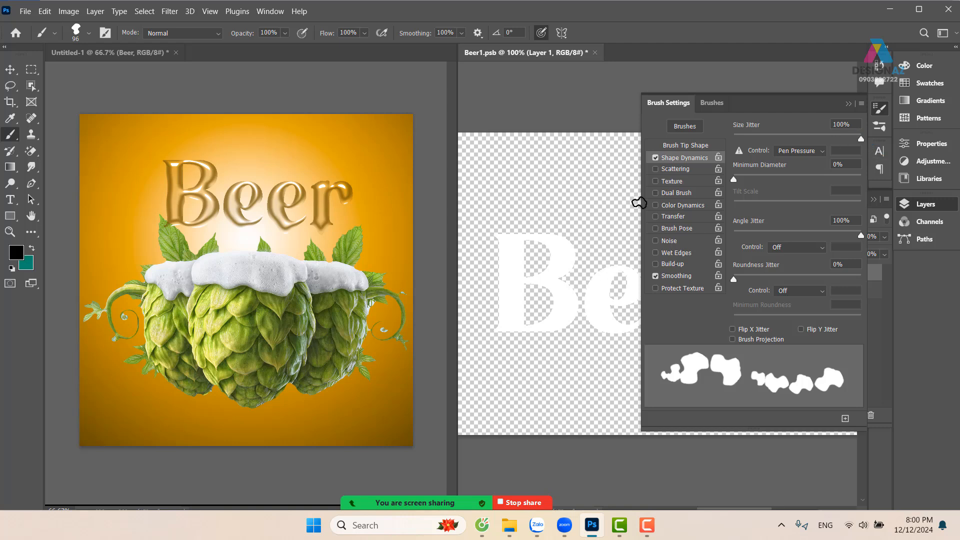
{"action": "left_click", "coordinate": [848, 105]}
Stamp black blobs above the B, above the first e and, at 190 px, below the B, saving after the first
{"action": "left_click", "coordinate": [538, 215]}
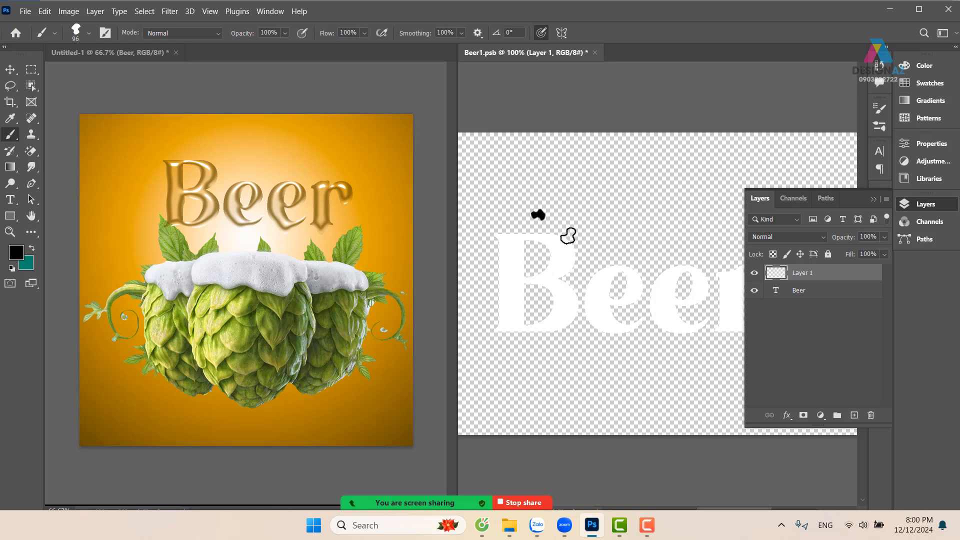
{"action": "key", "text": "ctrl+s"}
{"action": "left_click", "coordinate": [637, 215]}
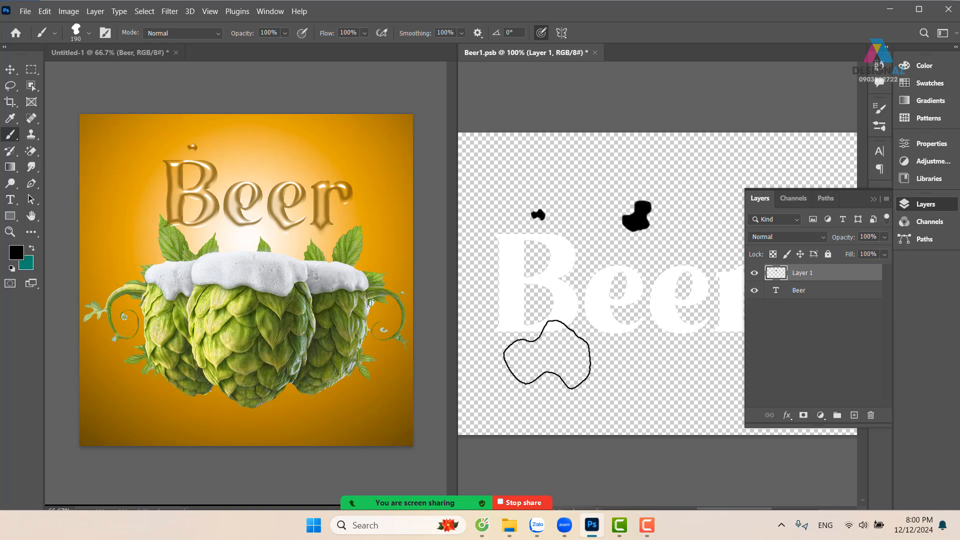
{"action": "left_click", "coordinate": [549, 367]}
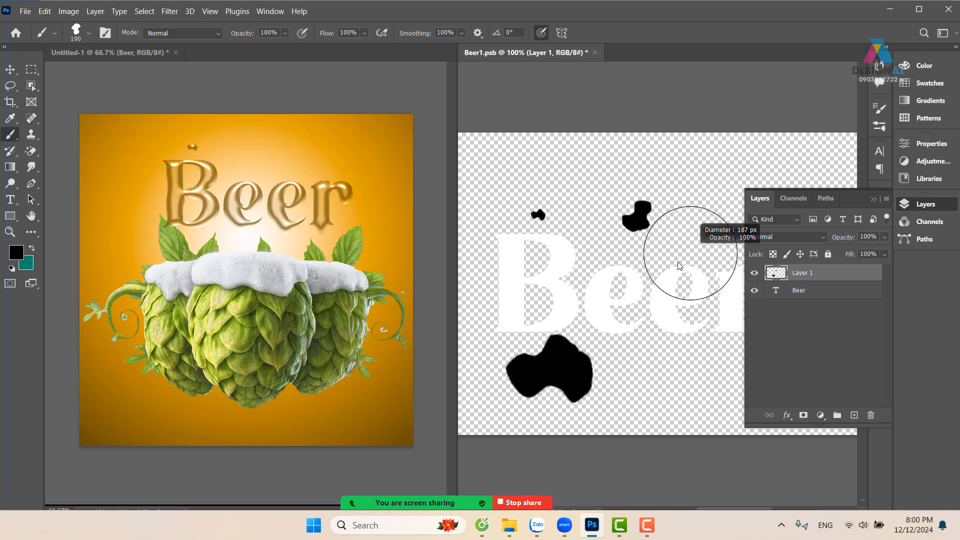
{"action": "left_click", "coordinate": [665, 343]}
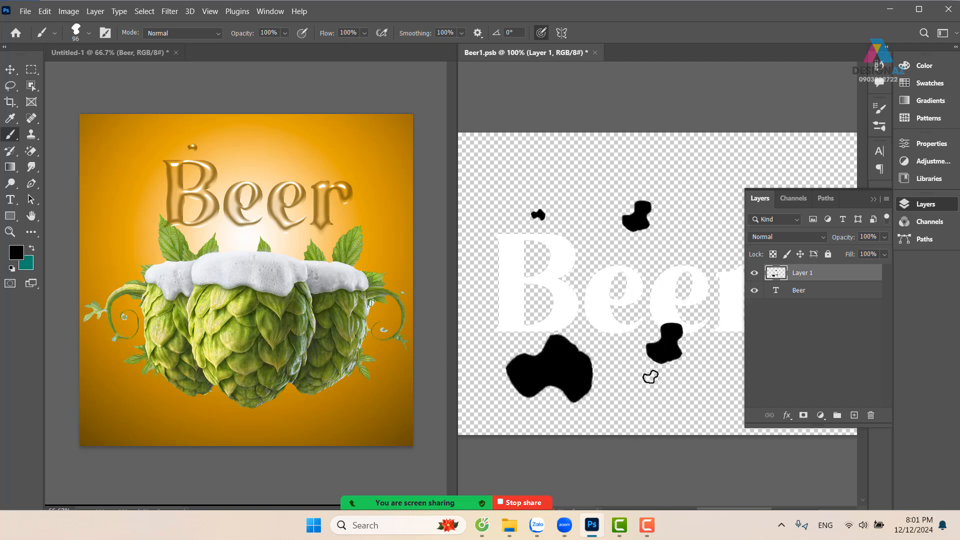
{"action": "key", "text": "ctrl+z"}
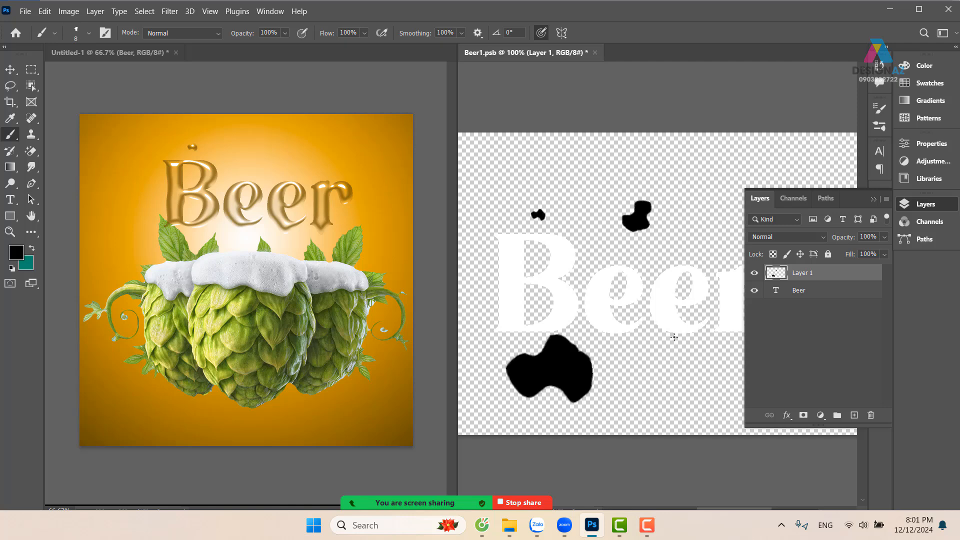
Stamp black blobs of varied sizes left of the B and around and below the second e, and save the smart object
{"action": "left_click", "coordinate": [670, 334]}
{"action": "left_click", "coordinate": [491, 309]}
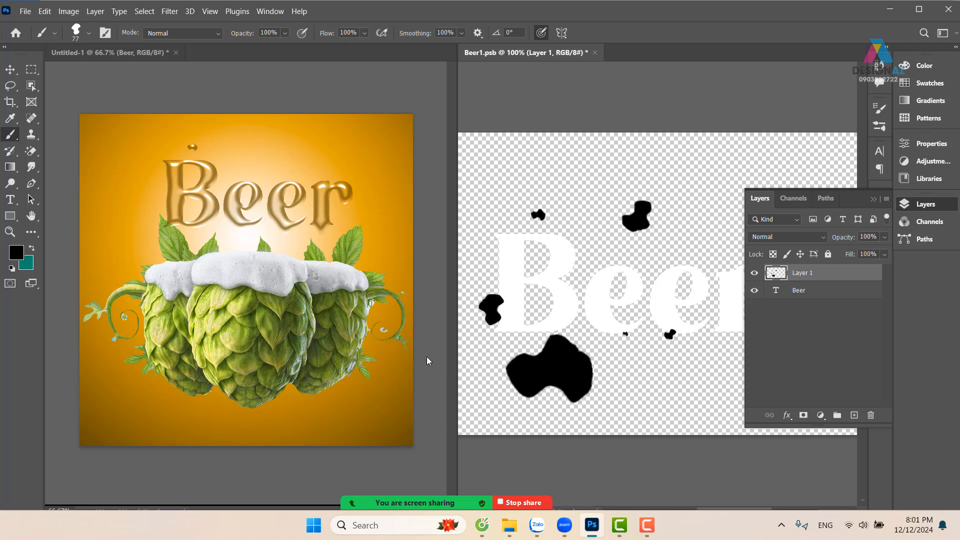
{"action": "left_click", "coordinate": [709, 313]}
{"action": "left_click", "coordinate": [705, 349]}
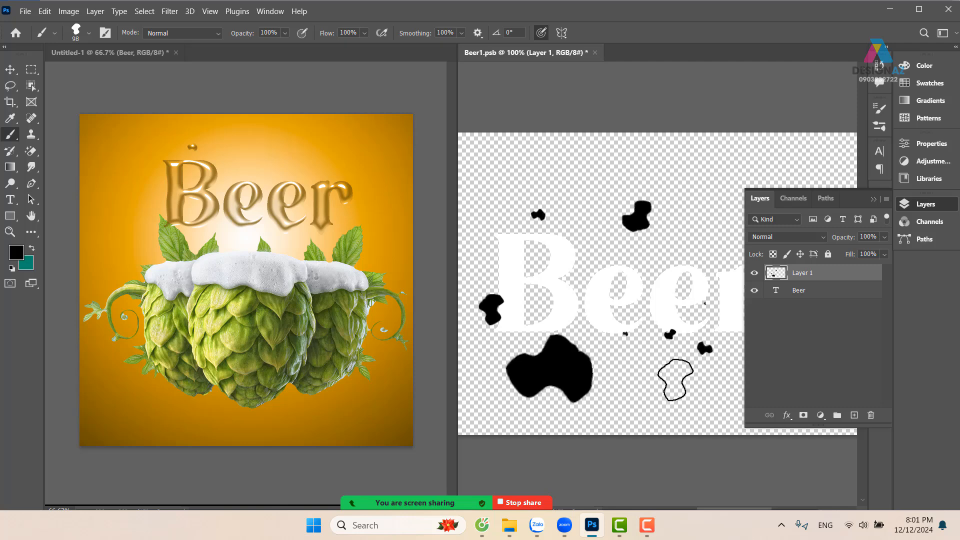
{"action": "left_click", "coordinate": [673, 376]}
{"action": "key", "text": "ctrl+s"}
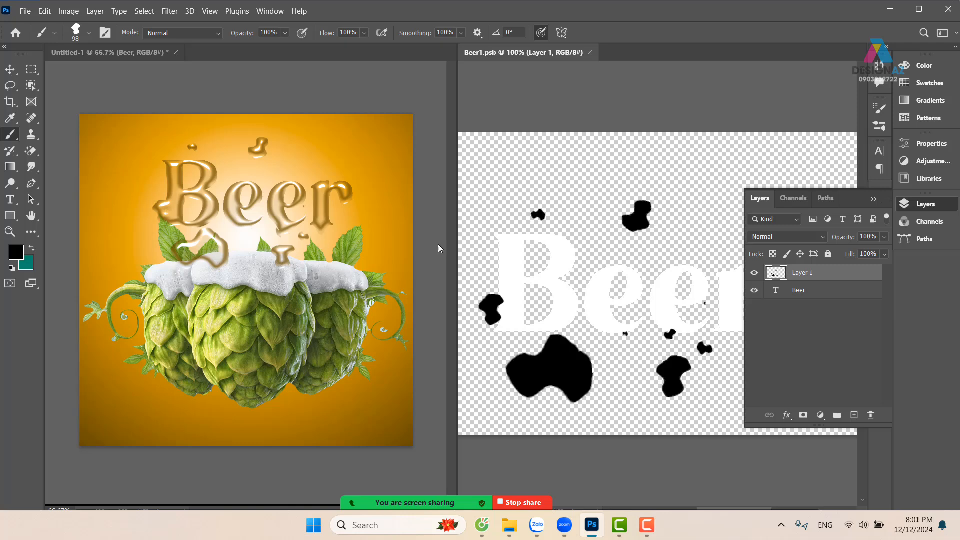
Stamp three black blobs around the r with the 98 px brush: one below it and two above it
{"action": "left_click_drag", "start_coordinate": [714, 305], "coordinate": [584, 301]}
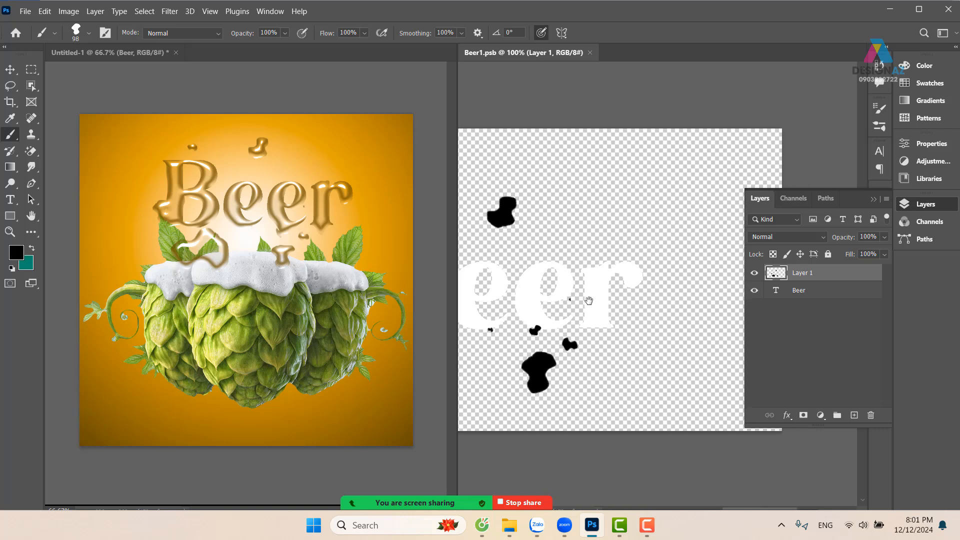
{"action": "left_click", "coordinate": [633, 346]}
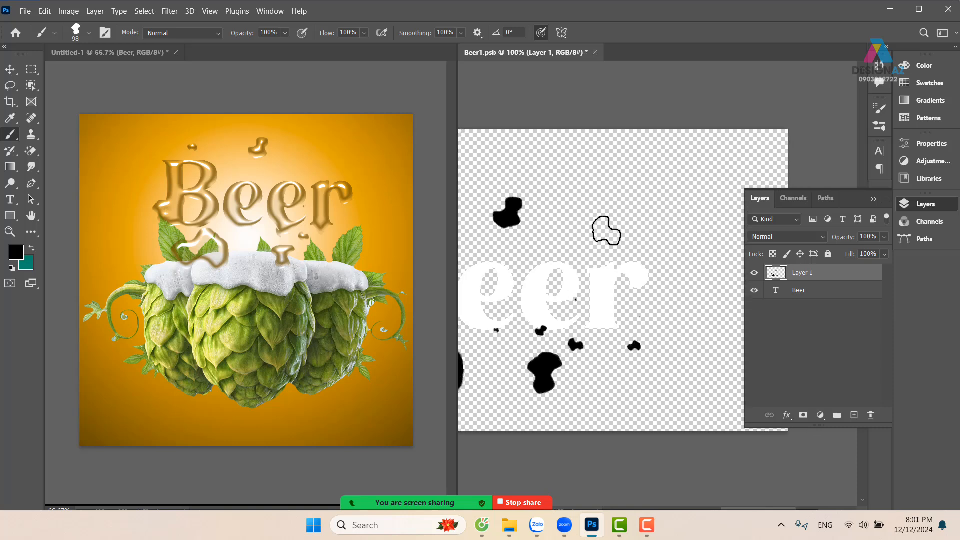
{"action": "left_click", "coordinate": [606, 230]}
{"action": "left_click", "coordinate": [649, 246]}
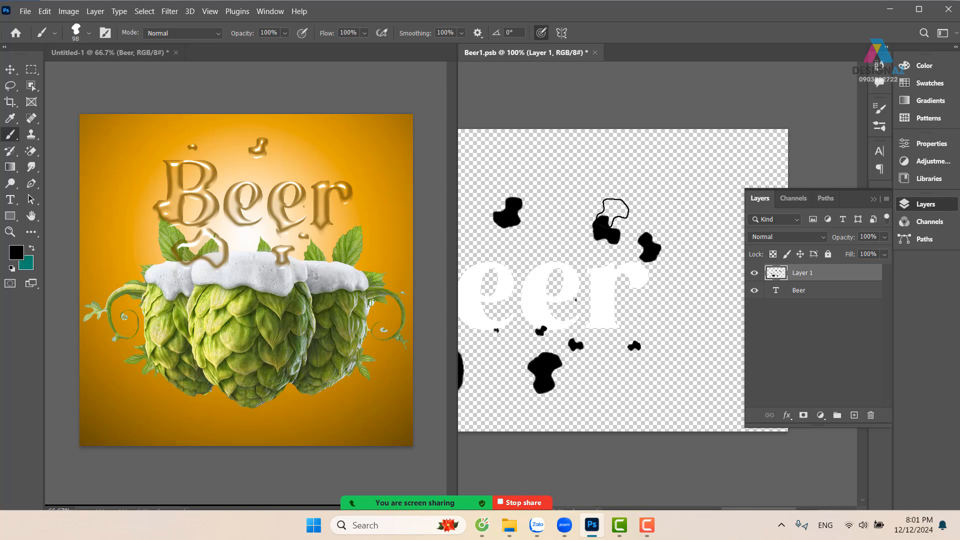
Enable Transfer for the blob brush with 100% opacity jitter
{"action": "key", "text": "F5"}
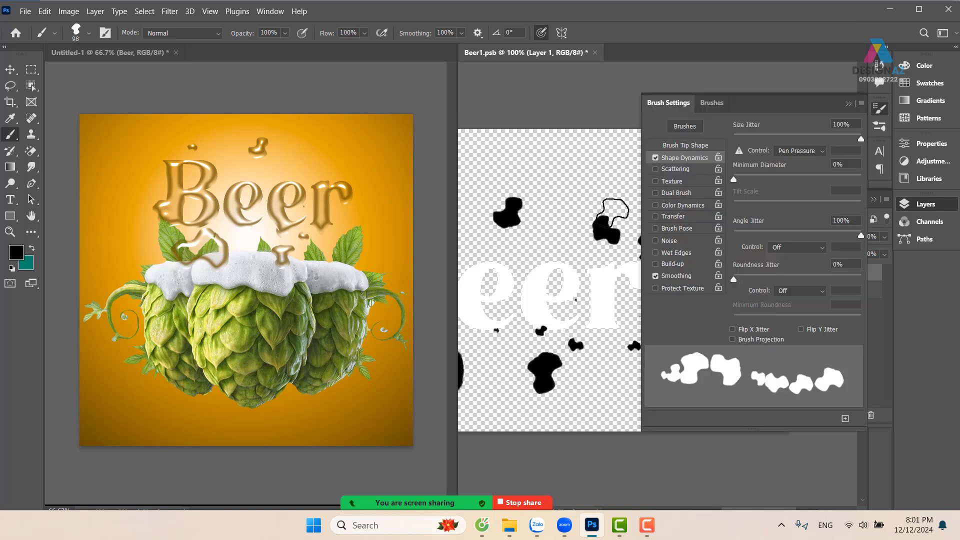
{"action": "left_click", "coordinate": [693, 217]}
{"action": "left_click_drag", "start_coordinate": [799, 137], "coordinate": [861, 138]}
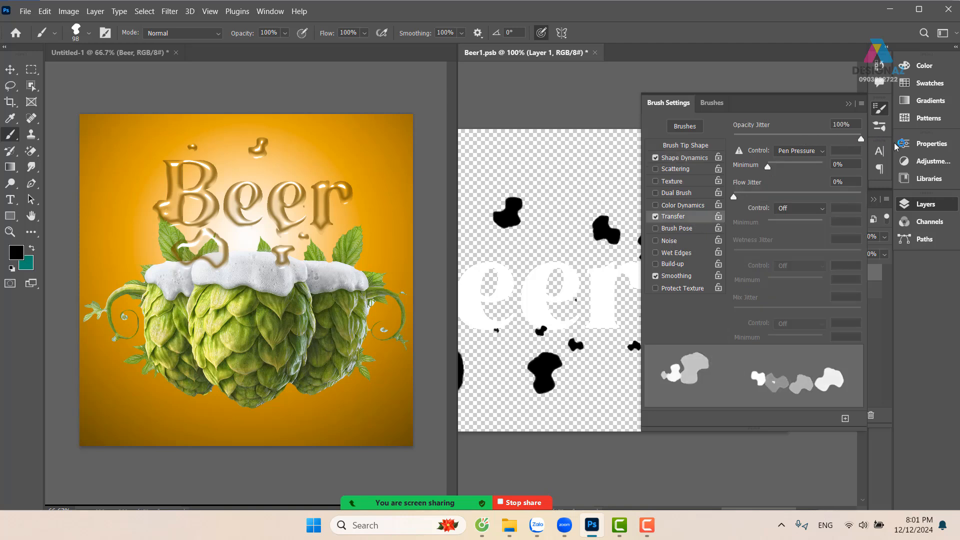
{"action": "left_click", "coordinate": [848, 104]}
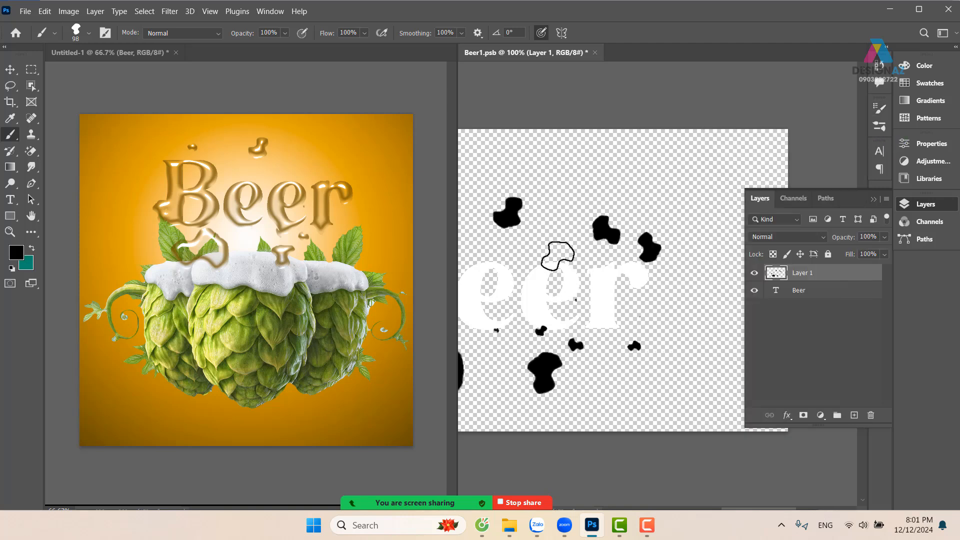
Stamp semi-transparent blobs at the base of the second e and between the B and the first e, and save the smart object
{"action": "left_click", "coordinate": [545, 317]}
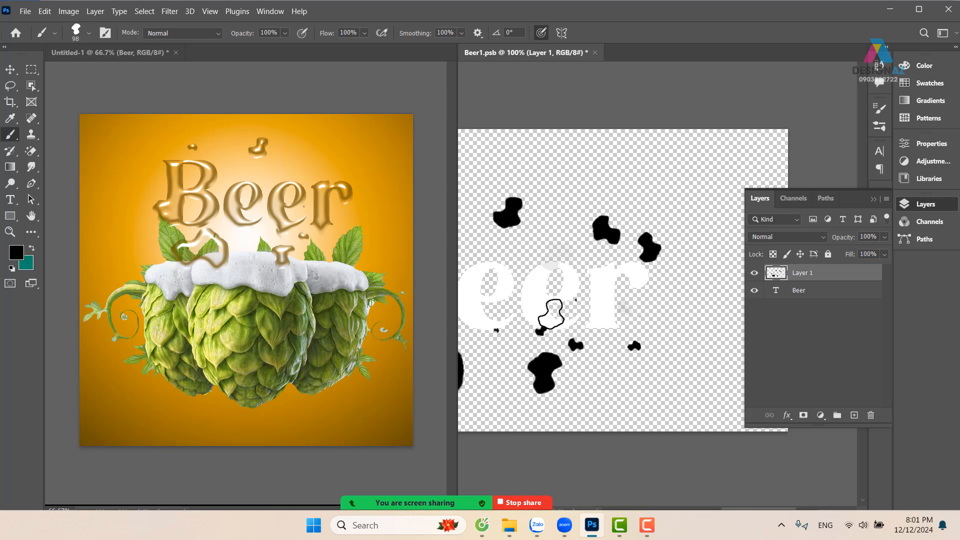
{"action": "scroll", "coordinate": [511, 342], "scroll_direction": "left", "scroll_amount": 3}
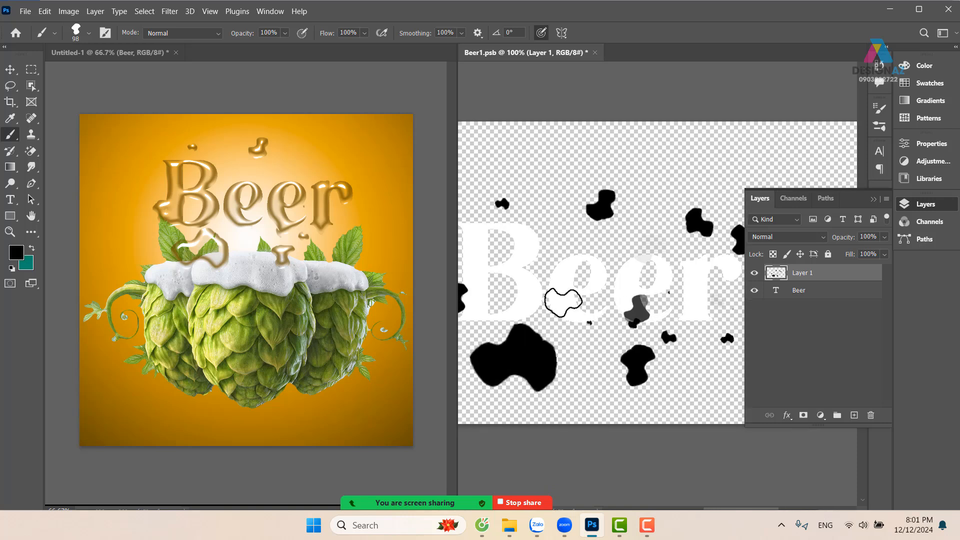
{"action": "left_click", "coordinate": [547, 299]}
{"action": "key", "text": "ctrl+s"}
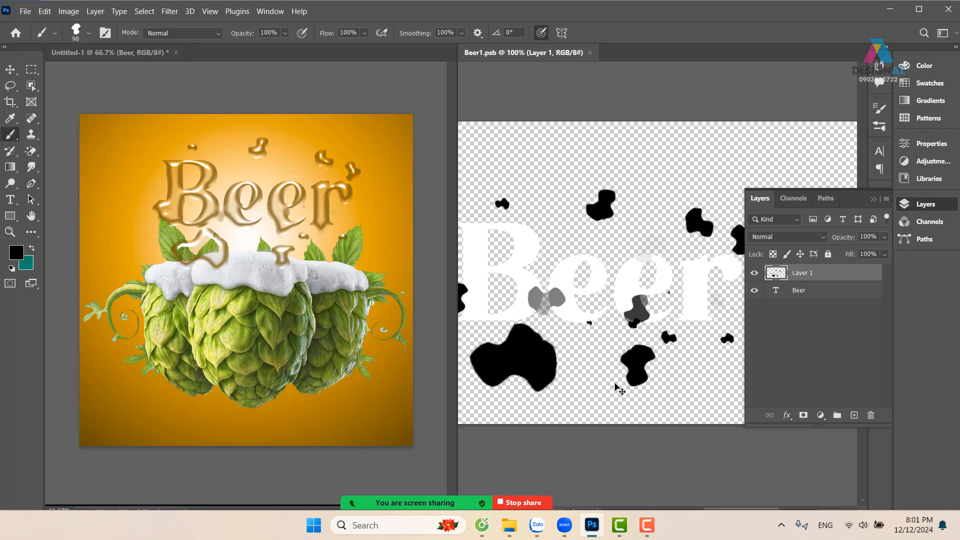
Close the Beer1.psb smart object and view the poster's lettering at 100%
{"action": "key", "text": "v"}
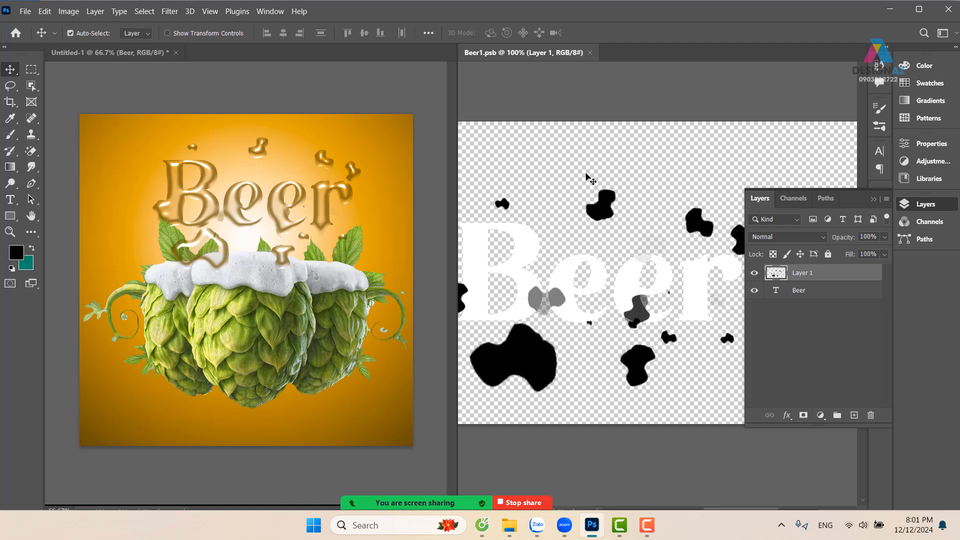
{"action": "key", "text": "ctrl"}
{"action": "left_click", "coordinate": [589, 53]}
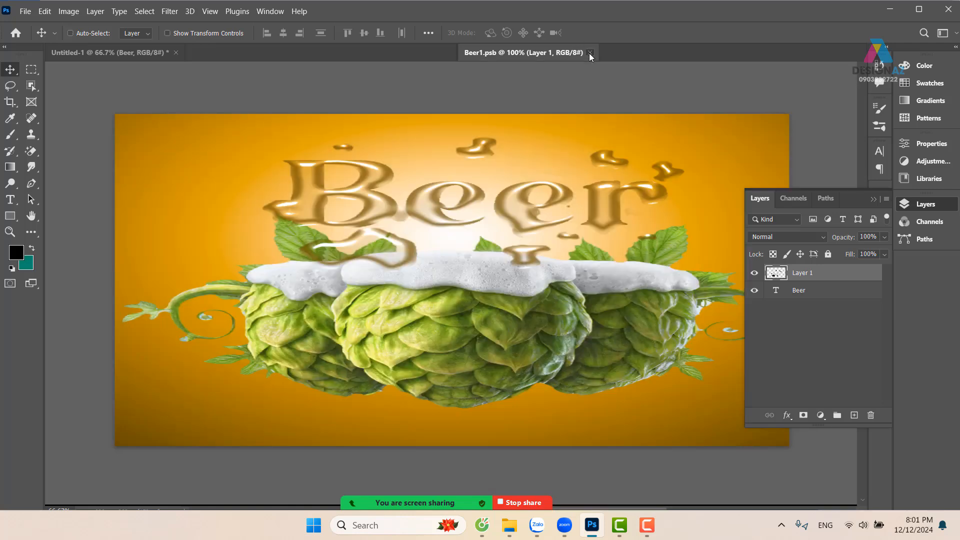
{"action": "key", "text": "ctrl+1"}
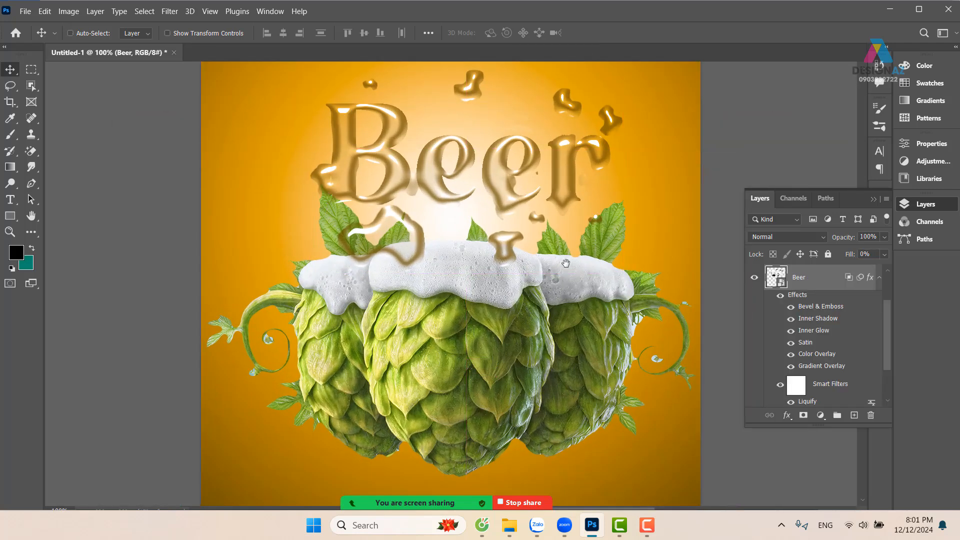
{"action": "left_click_drag", "start_coordinate": [431, 216], "coordinate": [419, 253]}
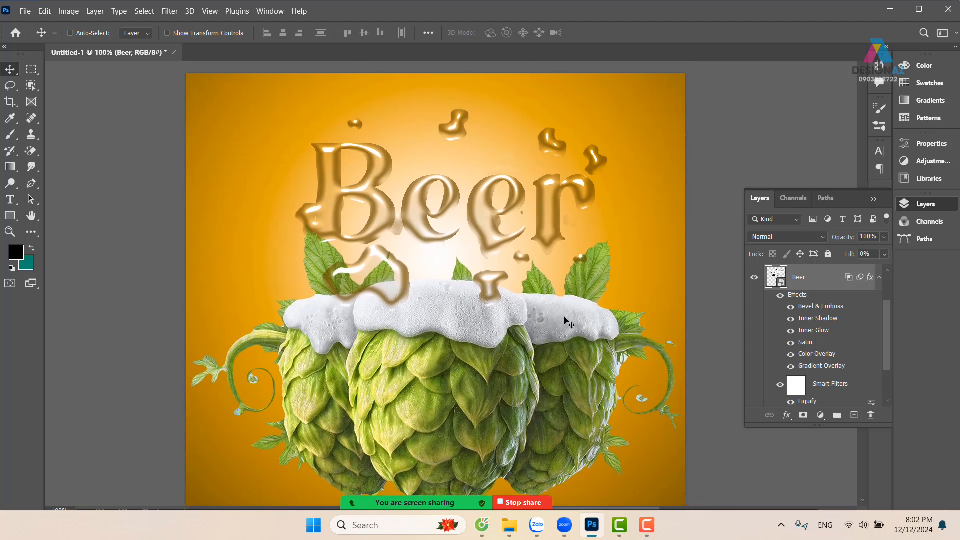
Copy the Background within the Beer lettering's outline to a new layer and set its blend mode to Screen
{"action": "left_click", "coordinate": [773, 283], "text": "ctrl"}
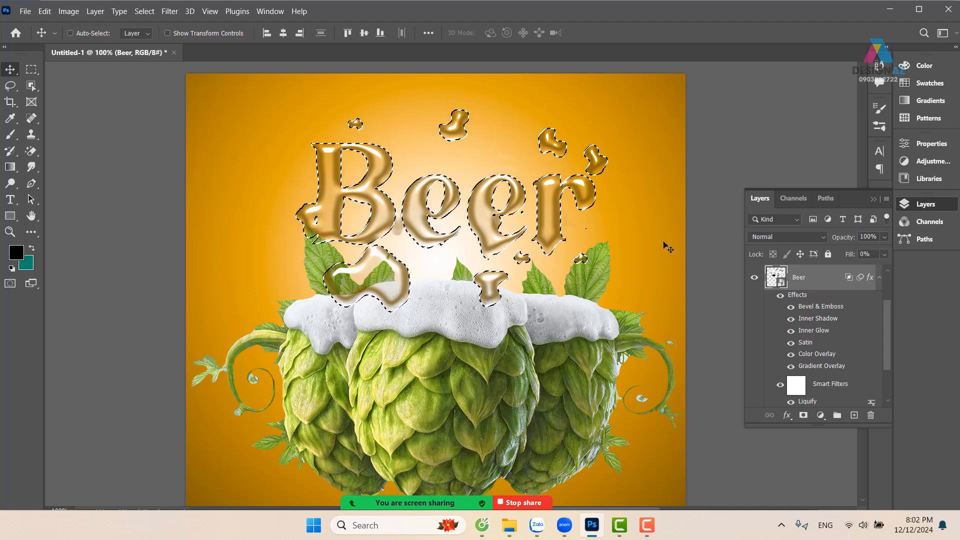
{"action": "right_click", "coordinate": [643, 227]}
{"action": "left_click", "coordinate": [665, 233]}
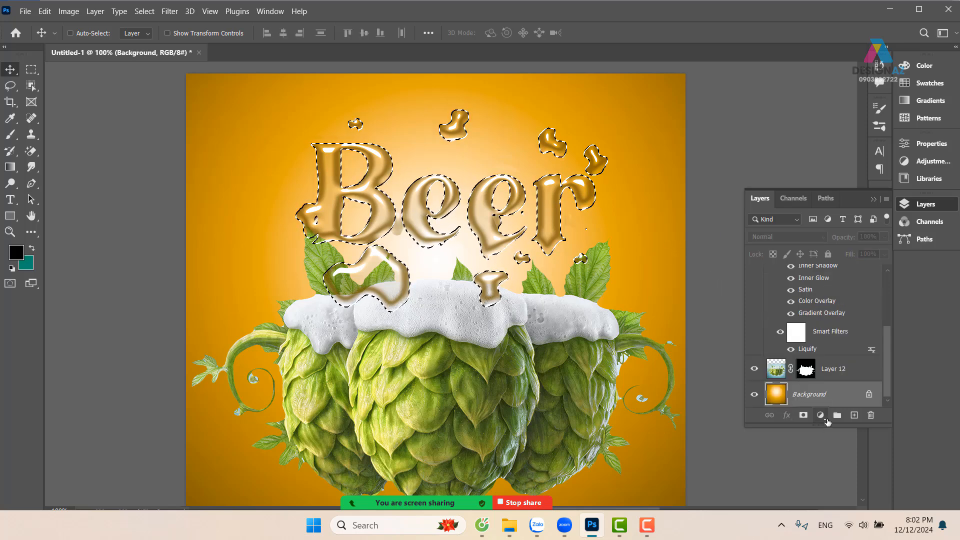
{"action": "key", "text": "ctrl+j"}
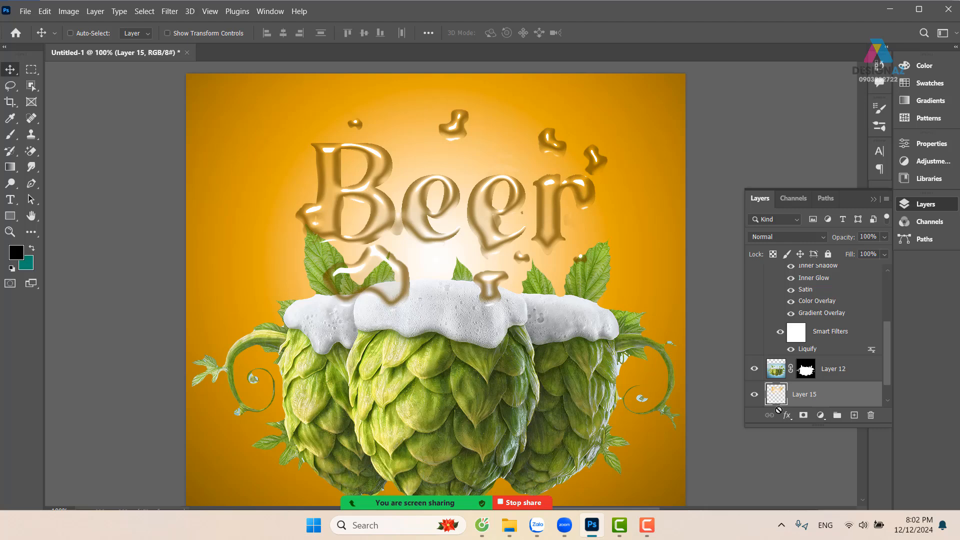
{"action": "left_click", "coordinate": [805, 237]}
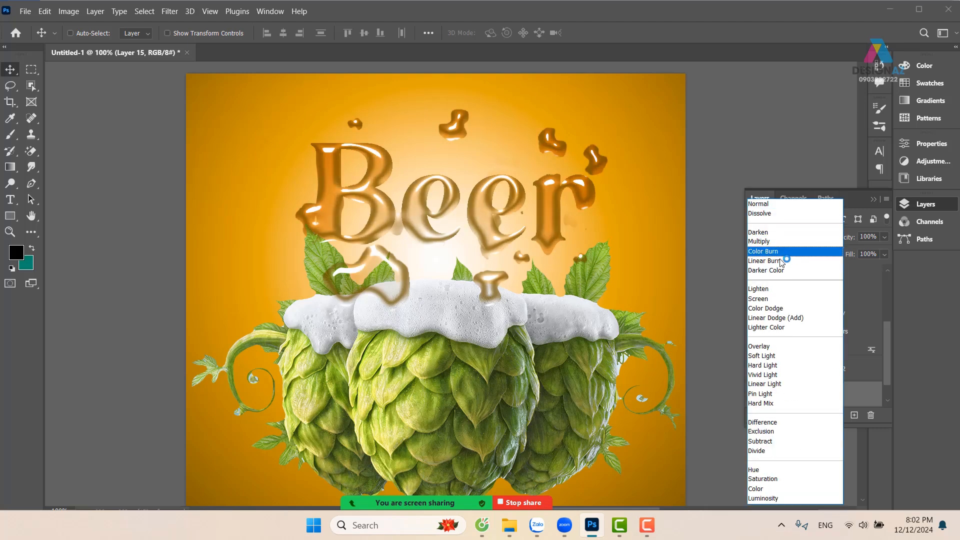
{"action": "left_click", "coordinate": [771, 300]}
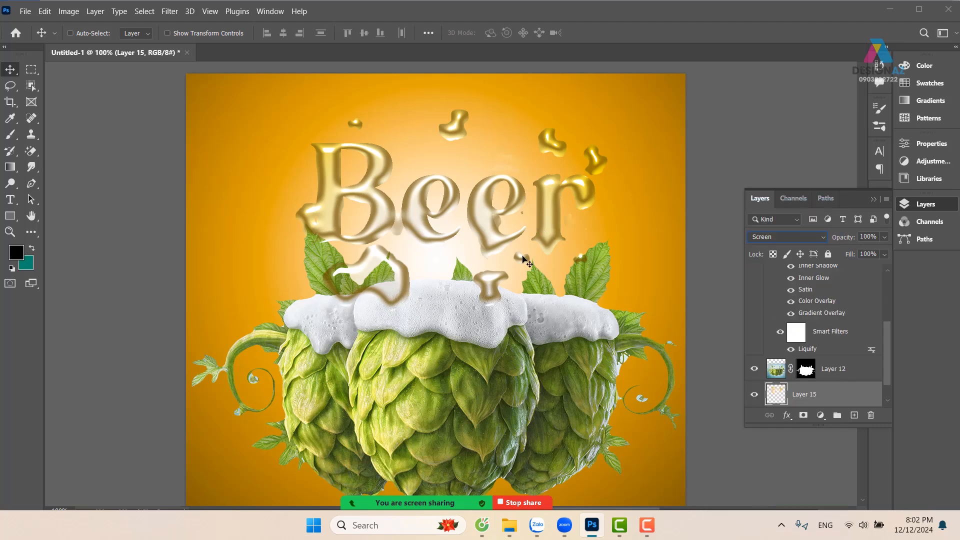
Try shifting the Screen-blended lettering copy downward, undo the move and delete the layer
{"action": "left_click_drag", "start_coordinate": [465, 284], "coordinate": [469, 330]}
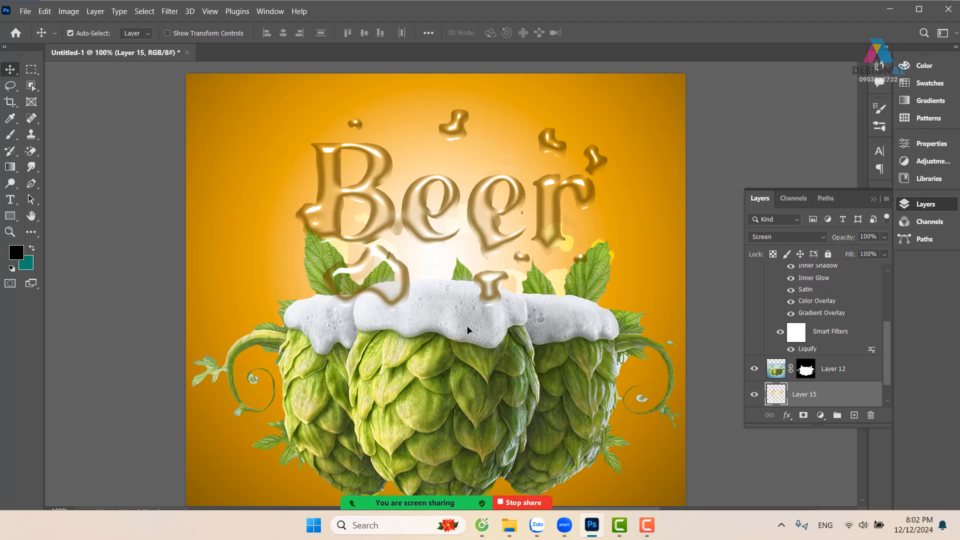
{"action": "key", "text": "ctrl+z"}
{"action": "key", "text": "Delete"}
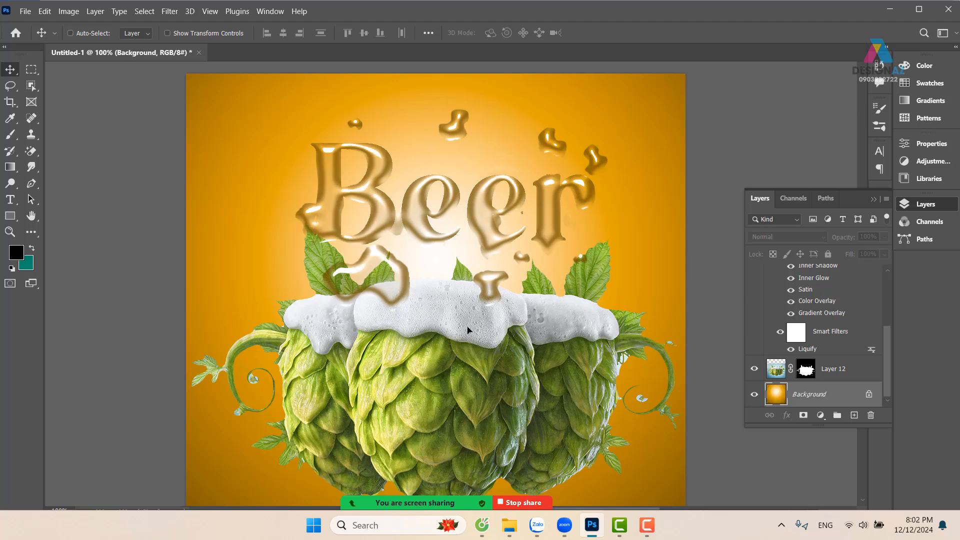
{"action": "right_click", "coordinate": [547, 217]}
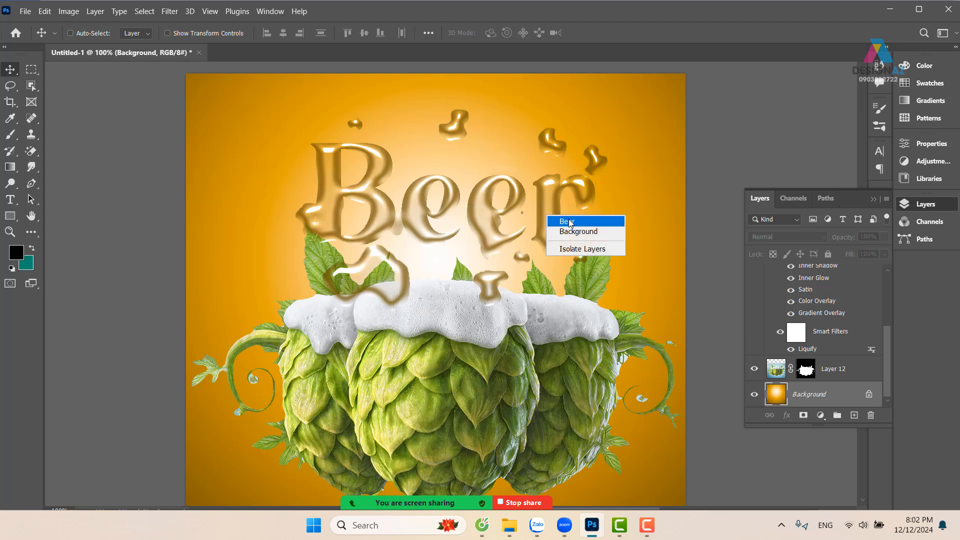
{"action": "left_click", "coordinate": [569, 222]}
{"action": "right_click", "coordinate": [807, 281]}
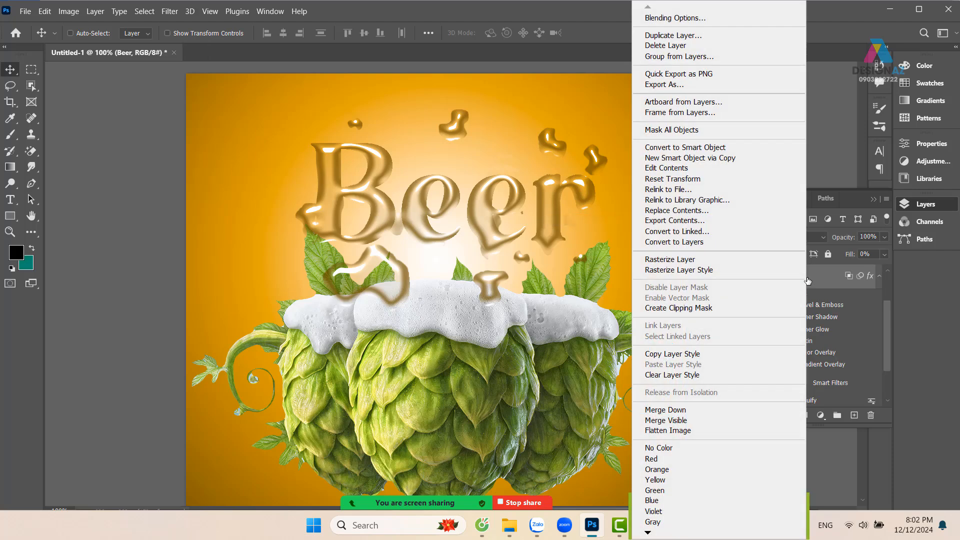
{"action": "left_click", "coordinate": [739, 17]}
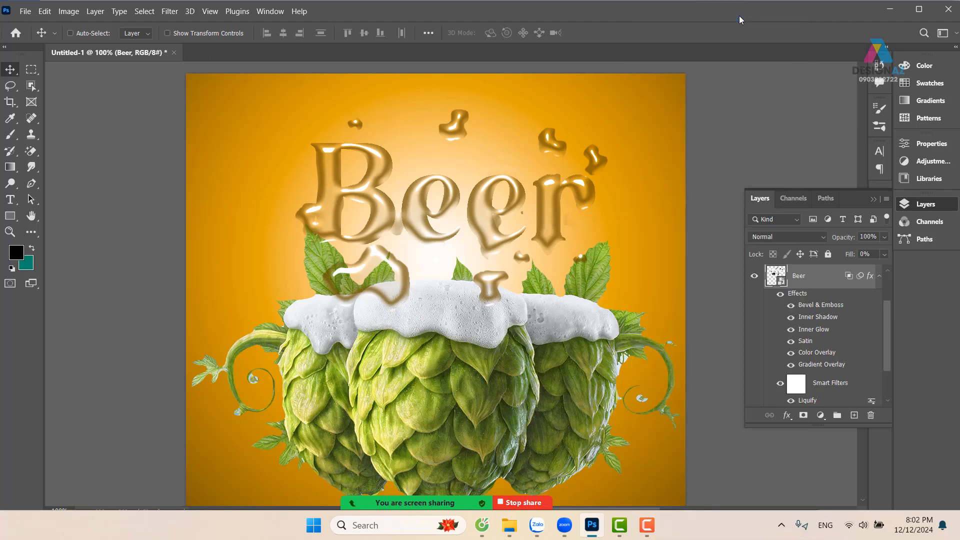
{"action": "left_click_drag", "start_coordinate": [653, 74], "coordinate": [711, 69]}
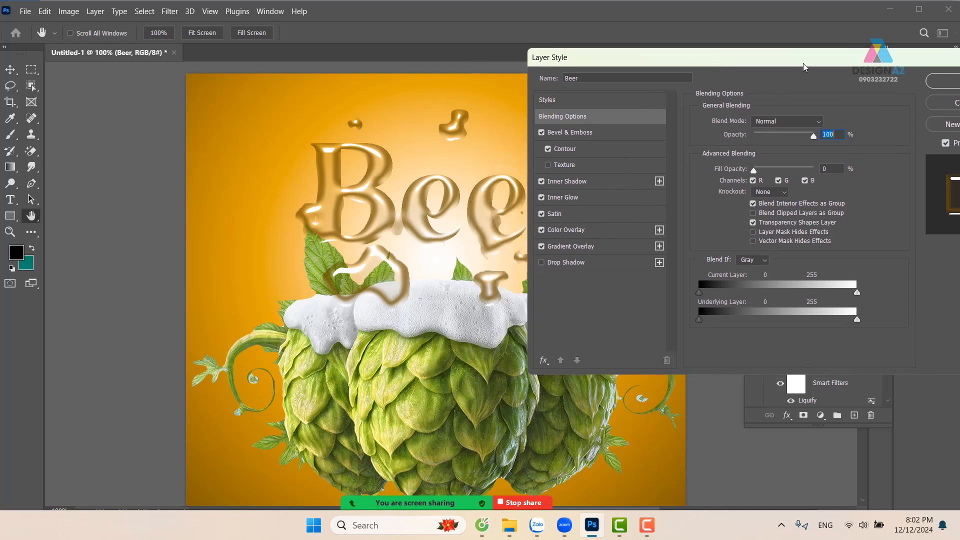
{"action": "left_click_drag", "start_coordinate": [805, 61], "coordinate": [579, 110]}
{"action": "left_click", "coordinate": [730, 136]}
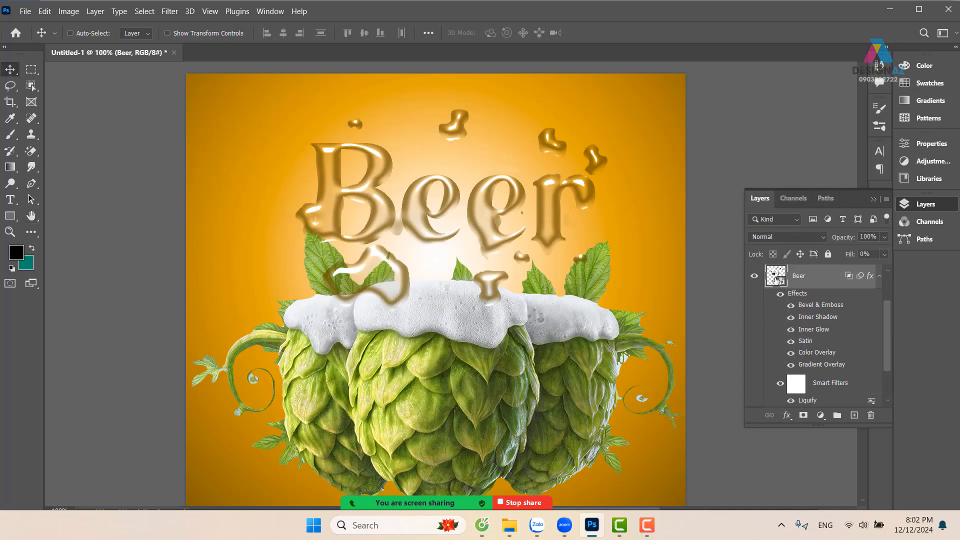
Add an empty layer above Beer and copy the Background within the lettering's outline to its own layer
{"action": "left_click", "coordinate": [774, 283], "text": "ctrl"}
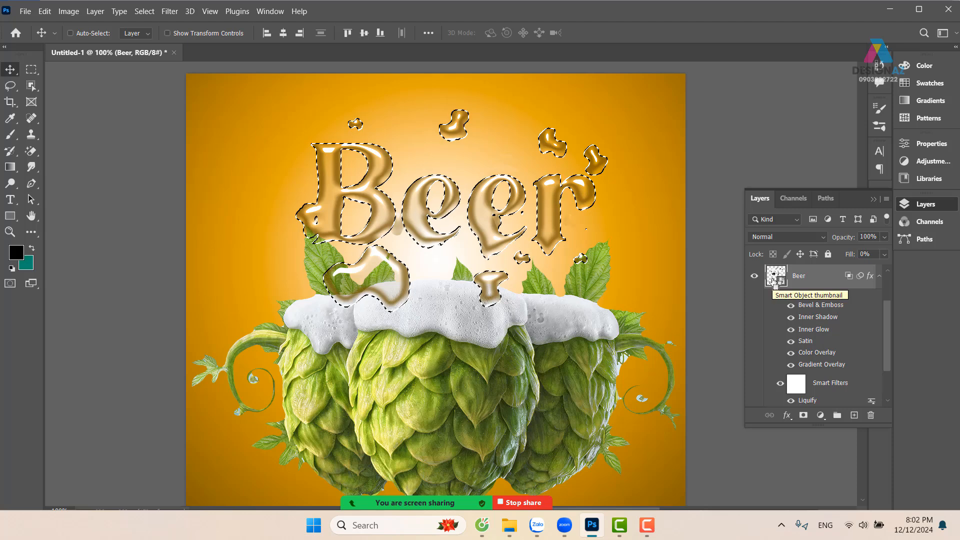
{"action": "left_click", "coordinate": [854, 416]}
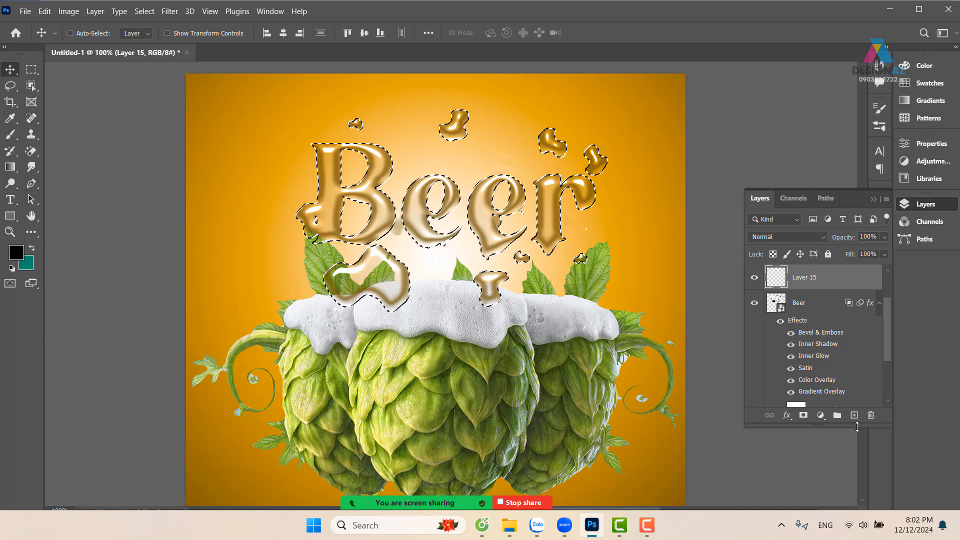
{"action": "right_click", "coordinate": [669, 267]}
{"action": "left_click", "coordinate": [682, 258]}
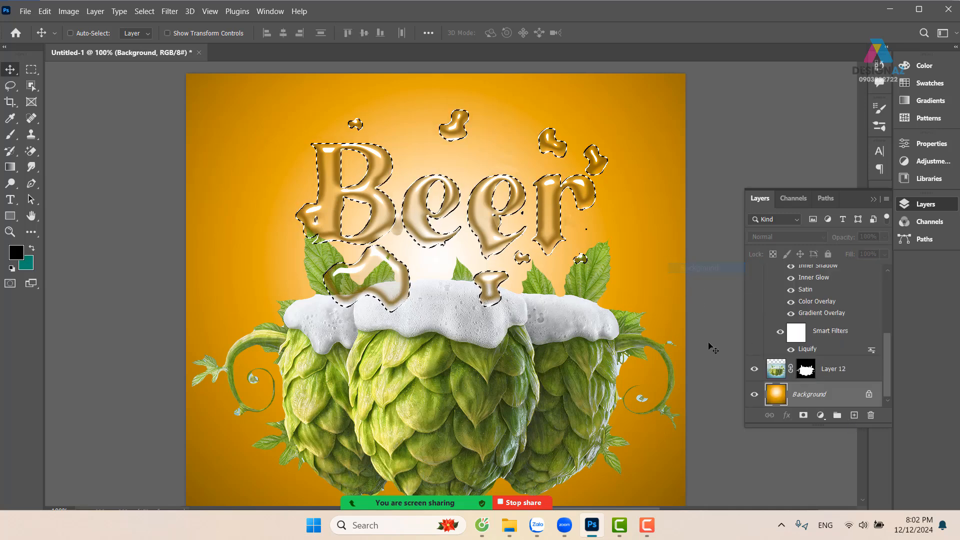
{"action": "key", "text": "ctrl+j"}
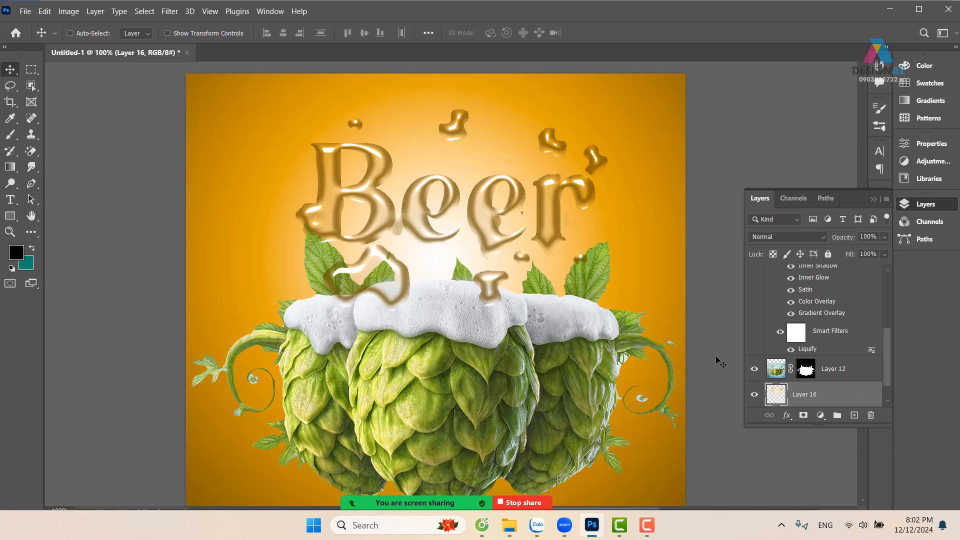
Give the lettering-shaped Background copy a drop shadow with 0 px distance, 100% opacity and 29 px size
{"action": "right_click", "coordinate": [807, 394]}
{"action": "left_click", "coordinate": [706, 7]}
{"action": "left_click_drag", "start_coordinate": [565, 110], "coordinate": [794, 69]}
{"action": "left_click", "coordinate": [658, 270]}
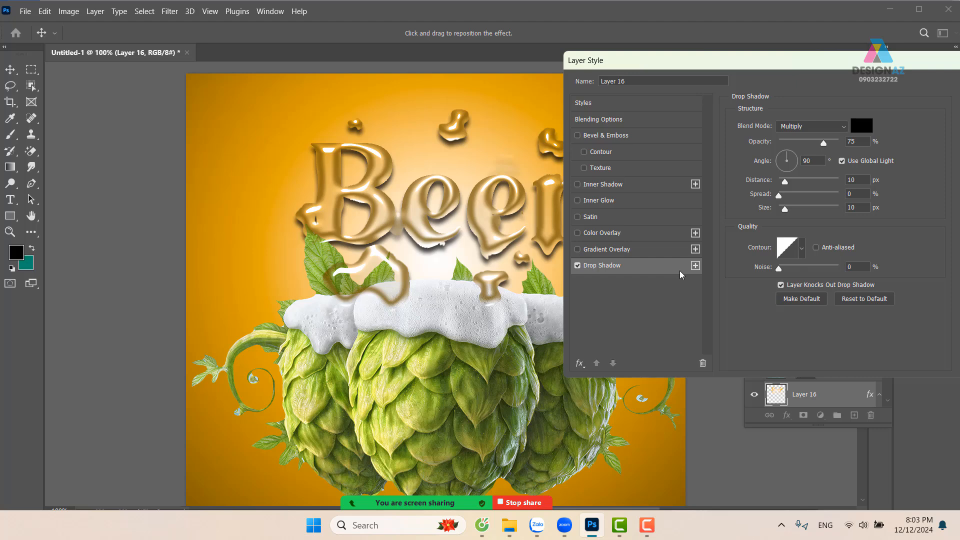
{"action": "left_click_drag", "start_coordinate": [785, 185], "coordinate": [767, 185]}
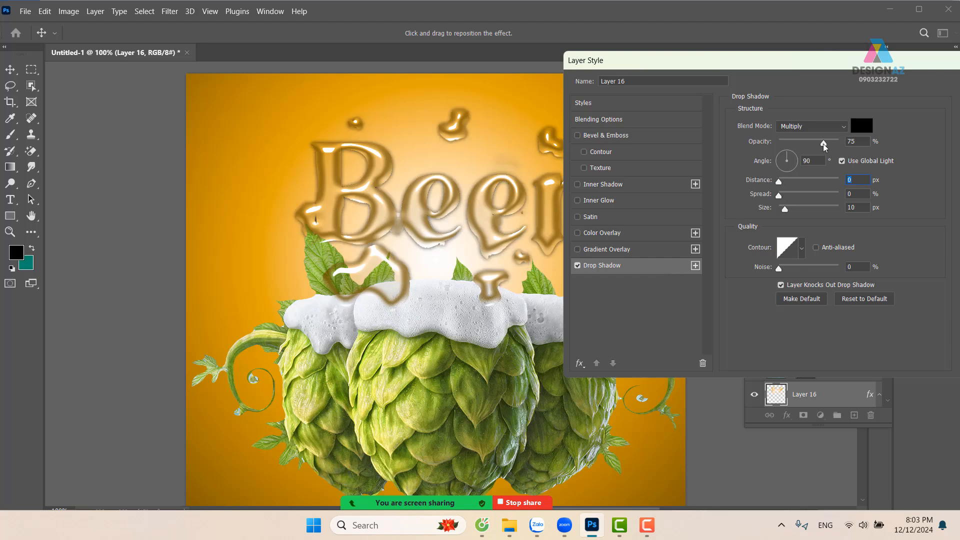
{"action": "left_click_drag", "start_coordinate": [823, 144], "coordinate": [840, 143]}
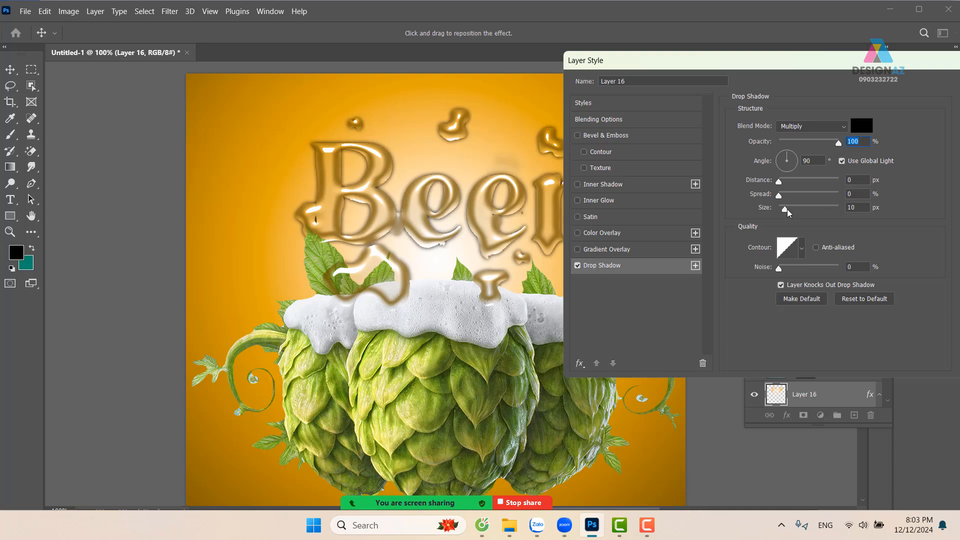
{"action": "left_click_drag", "start_coordinate": [785, 208], "coordinate": [791, 211]}
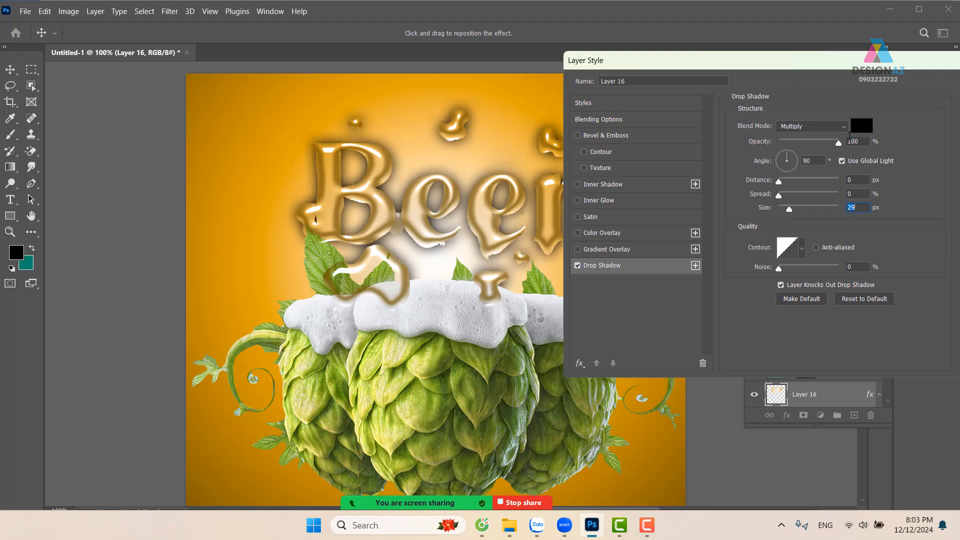
Turn the drop shadow into a white (ffffff) glow with Screen blend mode, adjust its size and apply the layer style
{"action": "left_click", "coordinate": [861, 125]}
{"action": "left_click_drag", "start_coordinate": [673, 126], "coordinate": [599, 74]}
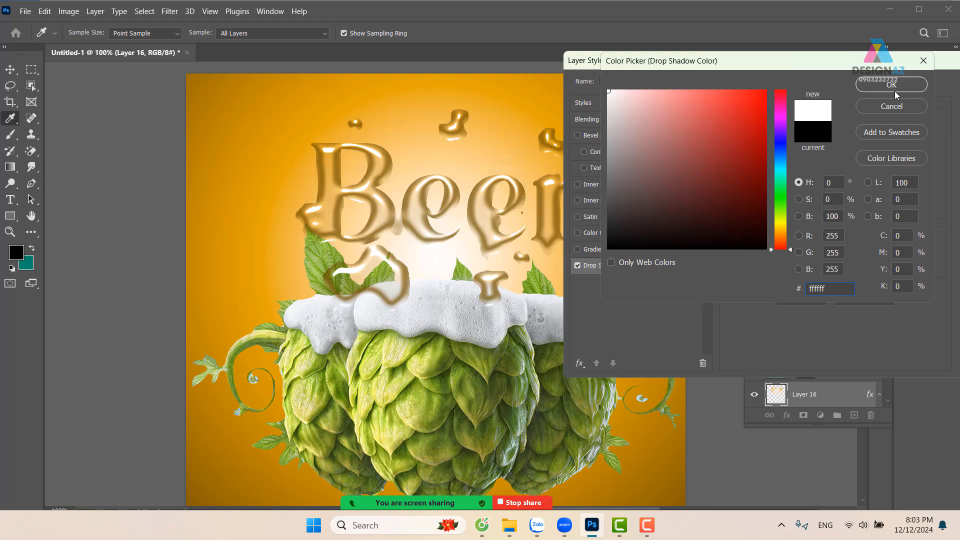
{"action": "left_click", "coordinate": [894, 87]}
{"action": "left_click", "coordinate": [813, 126]}
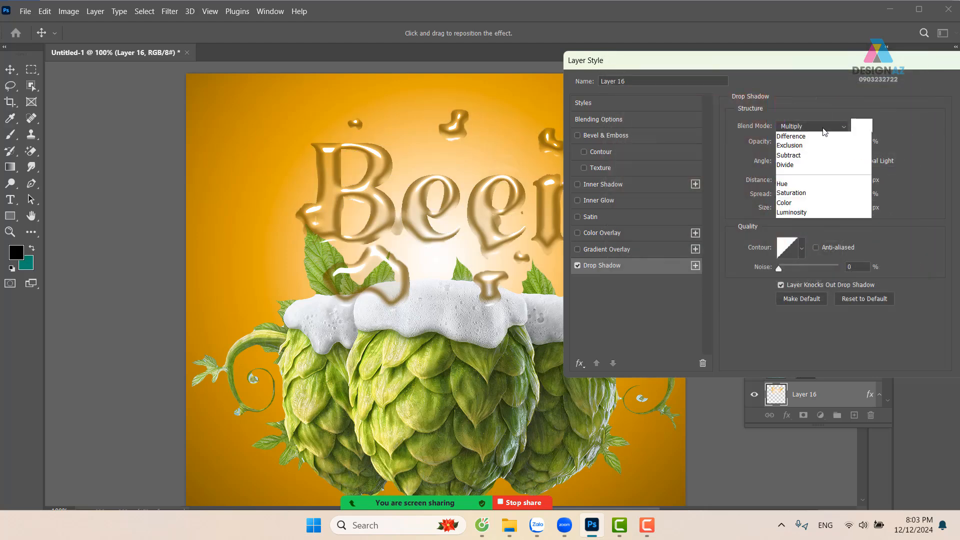
{"action": "left_click", "coordinate": [795, 229]}
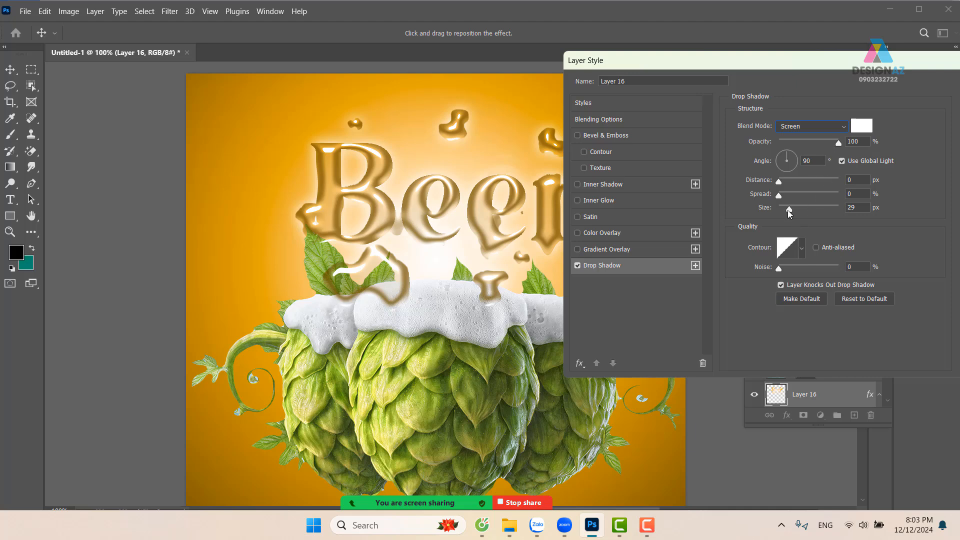
{"action": "left_click_drag", "start_coordinate": [787, 208], "coordinate": [792, 210]}
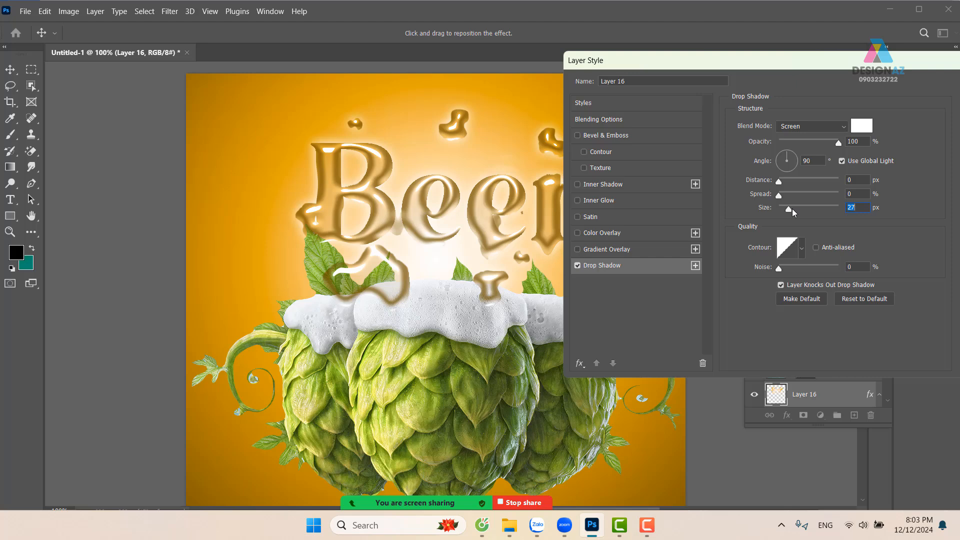
{"action": "left_click", "coordinate": [865, 95]}
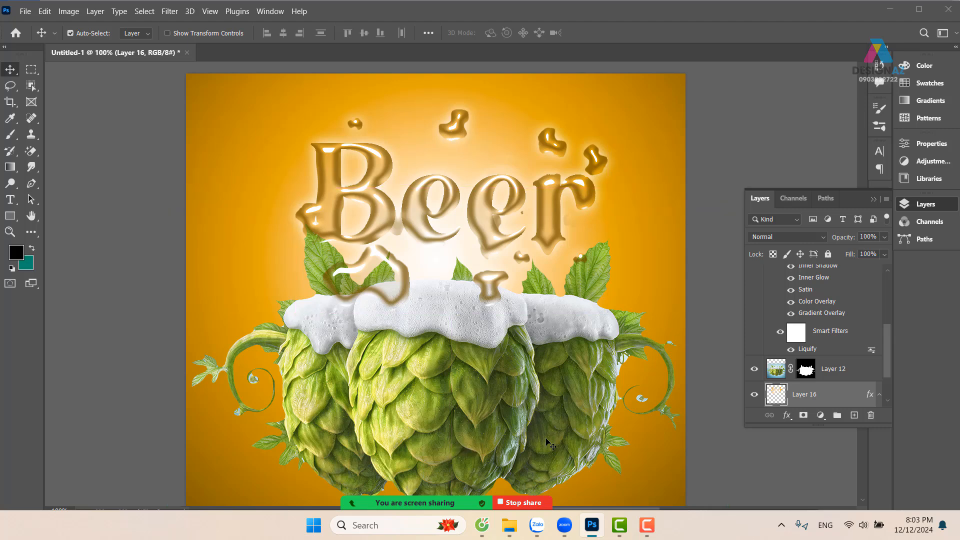
Open the 13706984-background-with-beer-and-foam image from Downloads and select its entire canvas
{"action": "key", "text": "ctrl+o"}
{"action": "scroll", "coordinate": [73, 198], "scroll_direction": "up", "scroll_amount": 5}
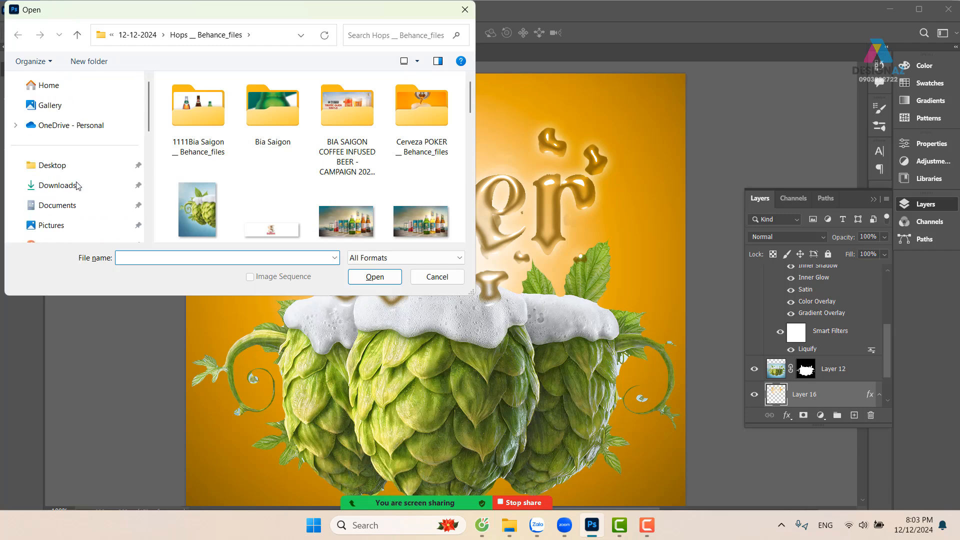
{"action": "left_click", "coordinate": [72, 191]}
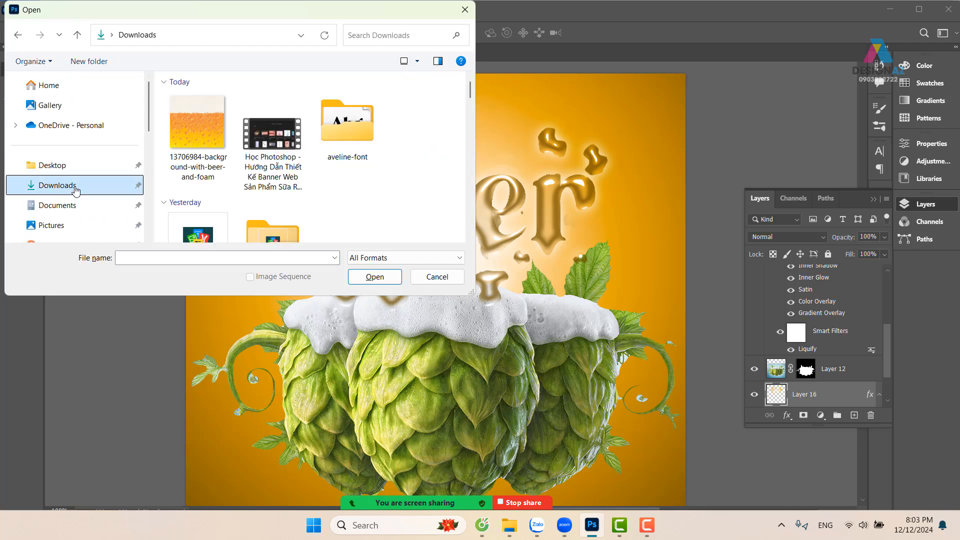
{"action": "left_click", "coordinate": [205, 129]}
{"action": "left_click", "coordinate": [376, 278]}
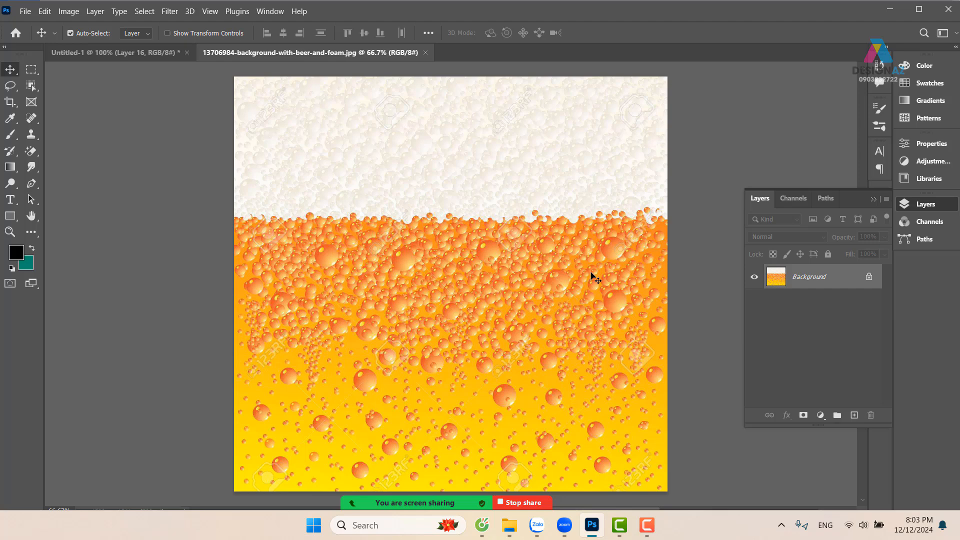
{"action": "key", "text": "ctrl+a"}
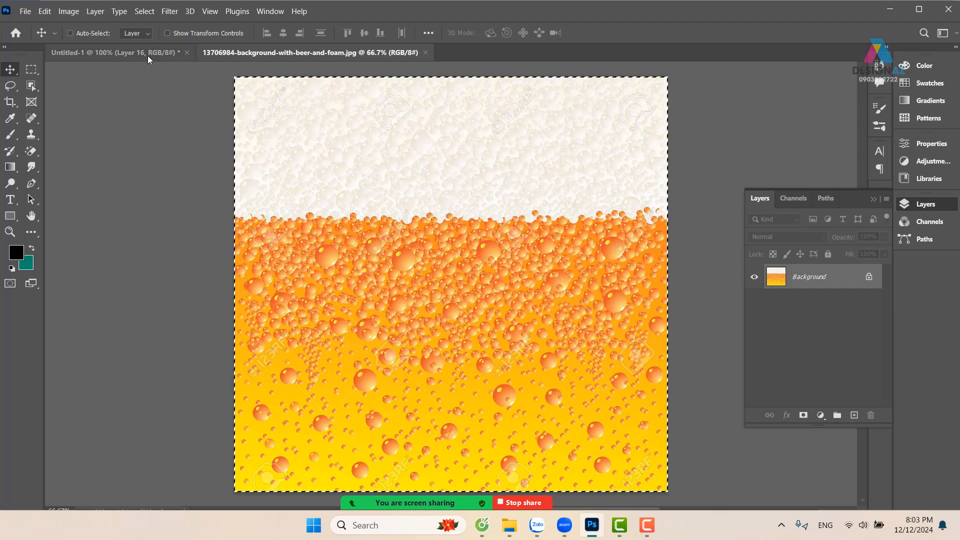
Paste the beer-and-foam image above Layer 16 in the poster, position it over the lettering and clip it to Layer 16
{"action": "left_click", "coordinate": [148, 55]}
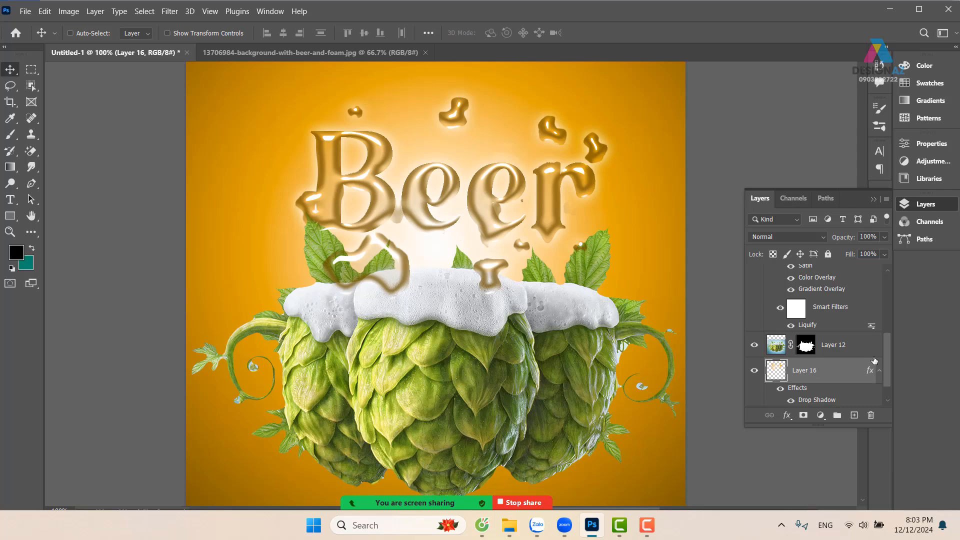
{"action": "scroll", "coordinate": [875, 360], "scroll_direction": "down", "scroll_amount": 1}
{"action": "key", "text": "ctrl"}
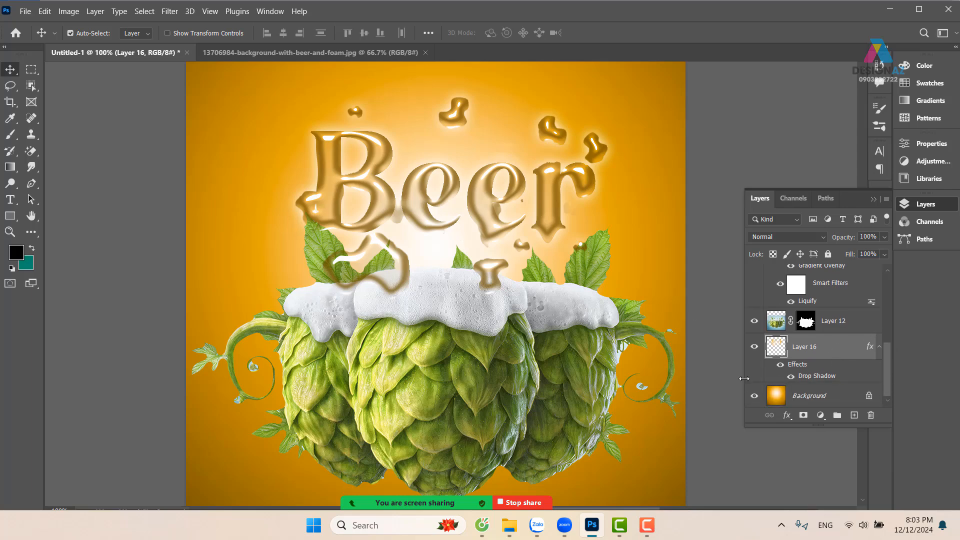
{"action": "key", "text": "ctrl+v"}
{"action": "left_click_drag", "start_coordinate": [592, 276], "coordinate": [631, 239]}
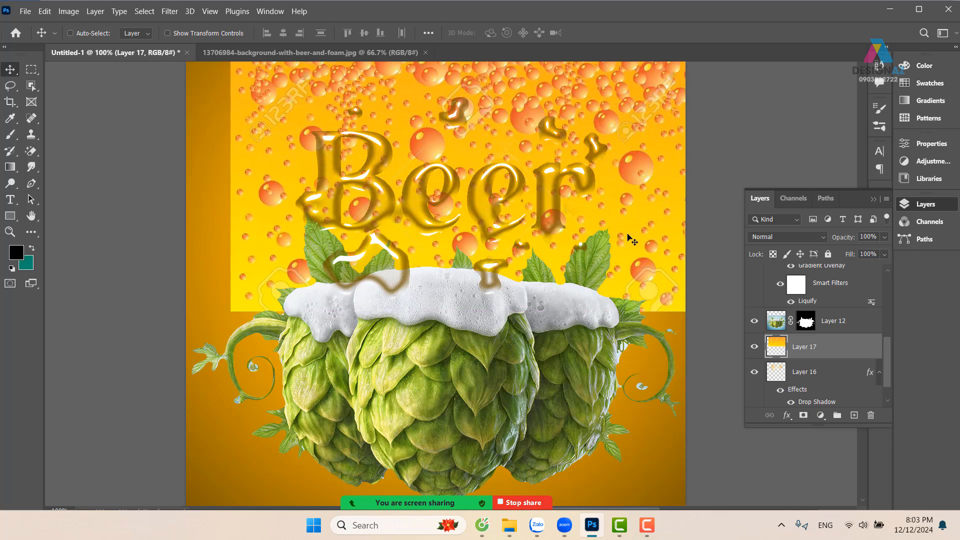
{"action": "key", "text": "ctrl+alt+g"}
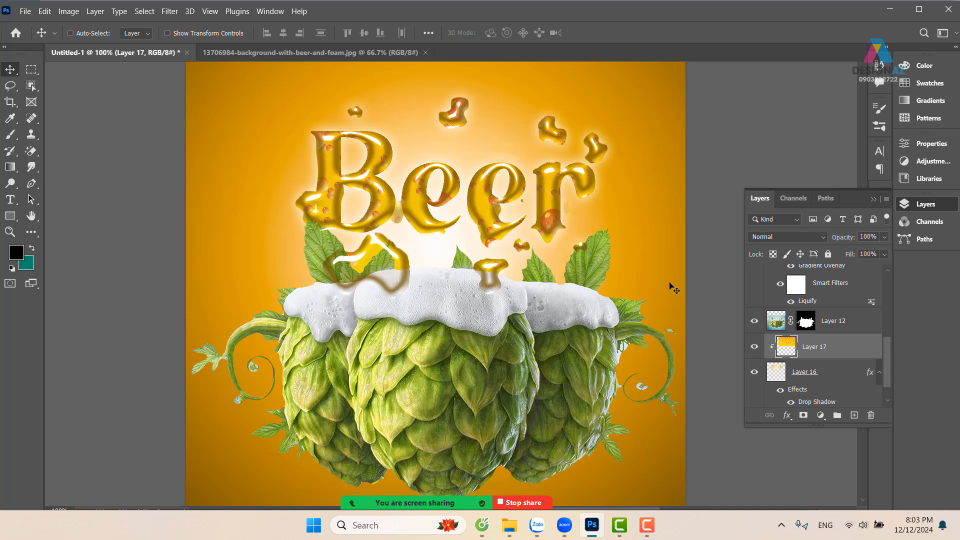
Blend the clipped beer texture with Multiply, lower its fill to 39% and shift the bubbles within the lettering
{"action": "left_click", "coordinate": [778, 242]}
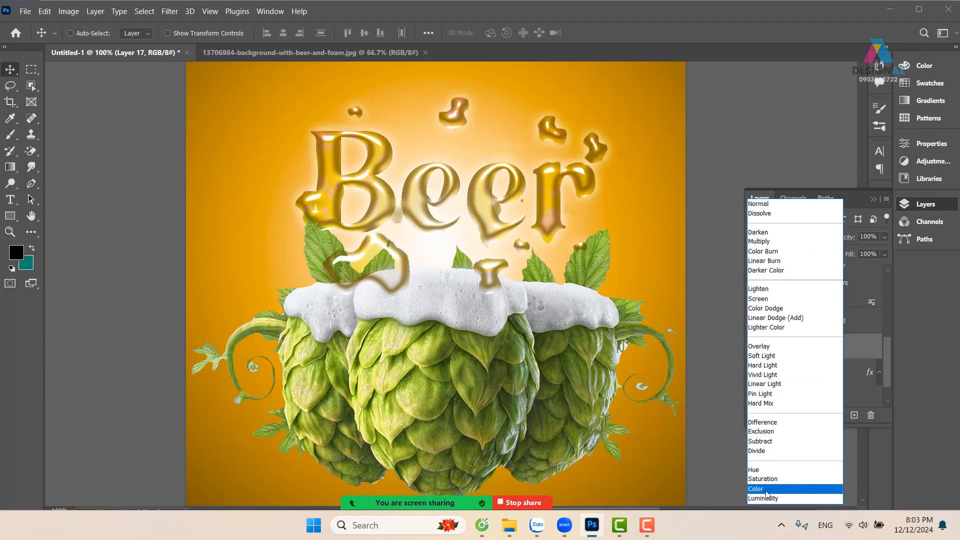
{"action": "left_click", "coordinate": [771, 241]}
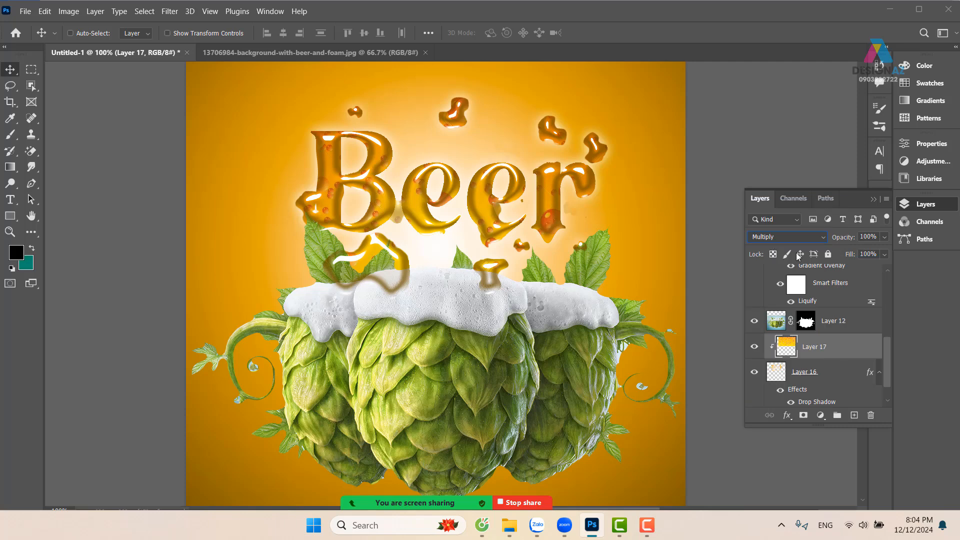
{"action": "left_click", "coordinate": [884, 254]}
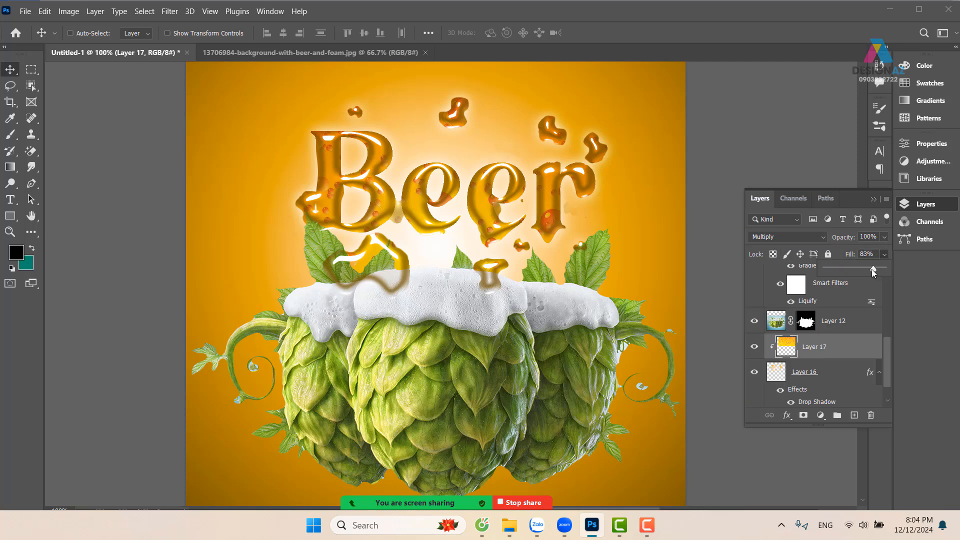
{"action": "left_click_drag", "start_coordinate": [871, 269], "coordinate": [860, 269]}
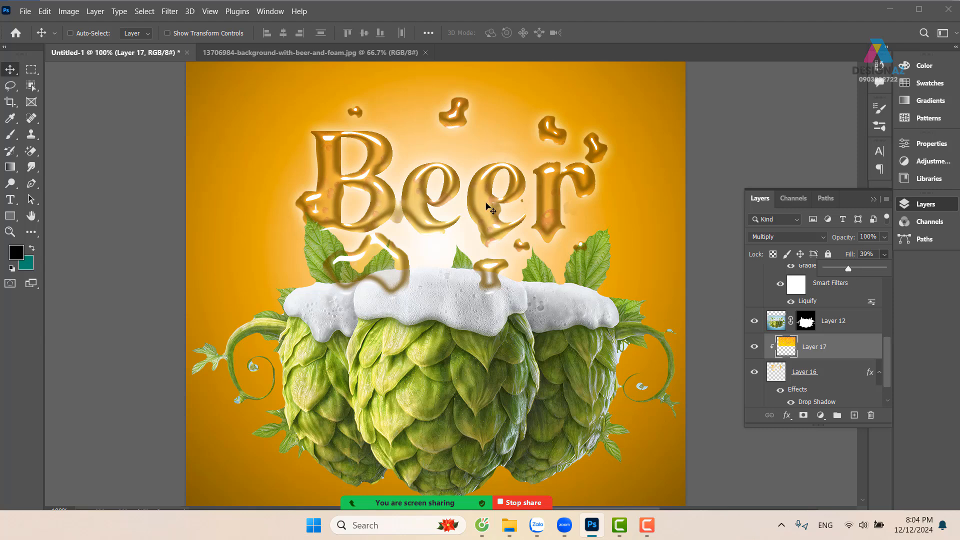
{"action": "left_click_drag", "start_coordinate": [475, 183], "coordinate": [489, 232]}
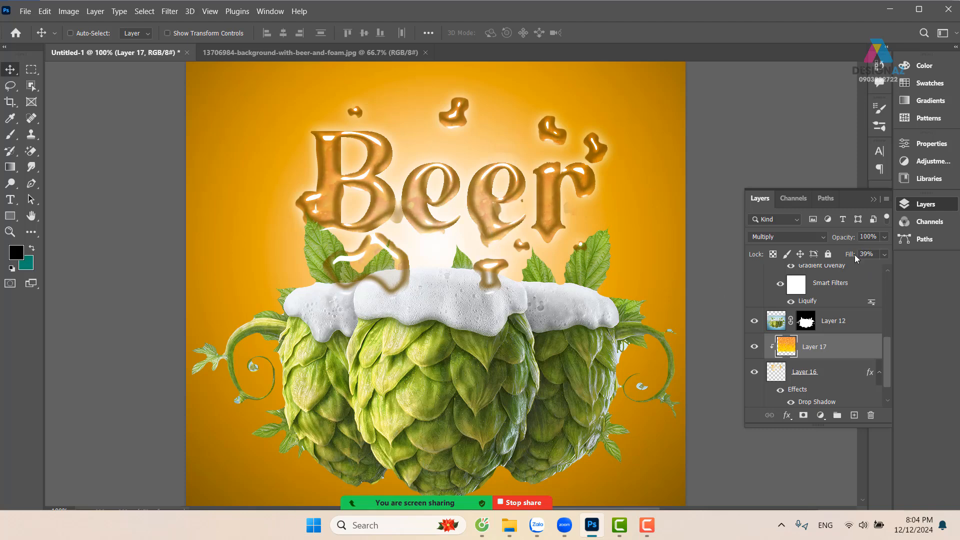
Try stronger fill values for the beer texture, settle on 45% and reposition it inside the lettering
{"action": "left_click", "coordinate": [883, 254]}
{"action": "left_click_drag", "start_coordinate": [852, 267], "coordinate": [915, 267]}
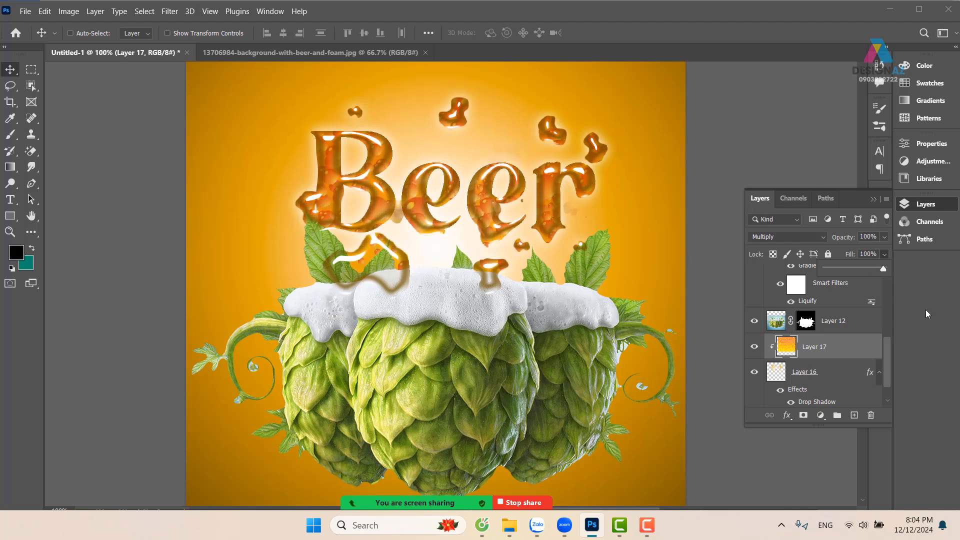
{"action": "left_click", "coordinate": [883, 255]}
{"action": "left_click", "coordinate": [884, 256]}
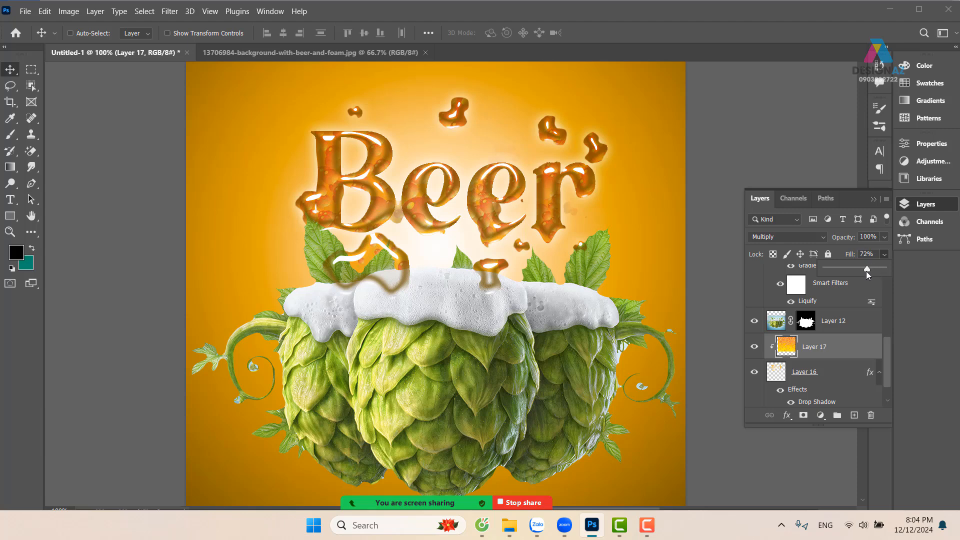
{"action": "left_click_drag", "start_coordinate": [867, 272], "coordinate": [853, 273]}
{"action": "mouse_move", "coordinate": [567, 242]}
{"action": "left_mouse_down"}
{"action": "mouse_move", "coordinate": [563, 160]}
{"action": "mouse_move", "coordinate": [547, 174]}
{"action": "mouse_move", "coordinate": [577, 234]}
{"action": "left_mouse_up"}
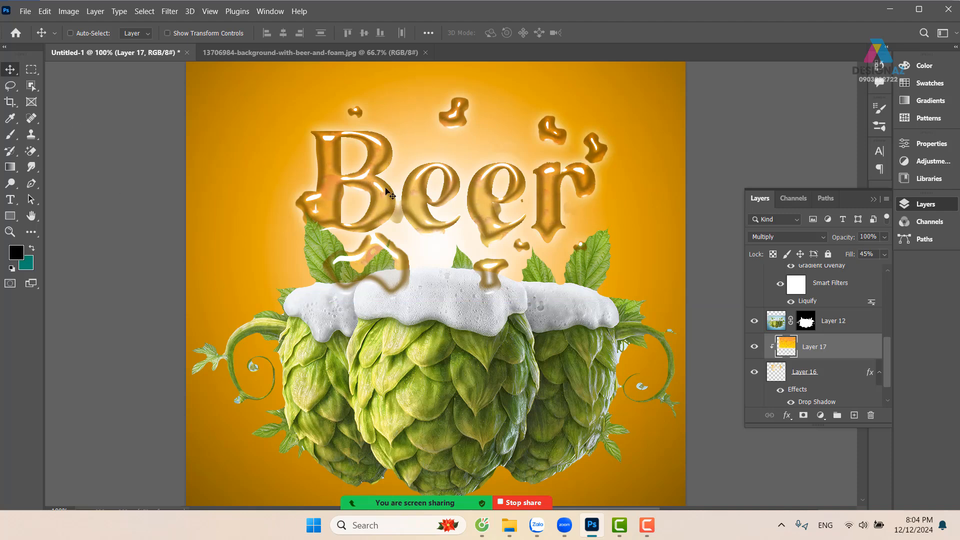
{"action": "key", "text": "ctrl+minus"}
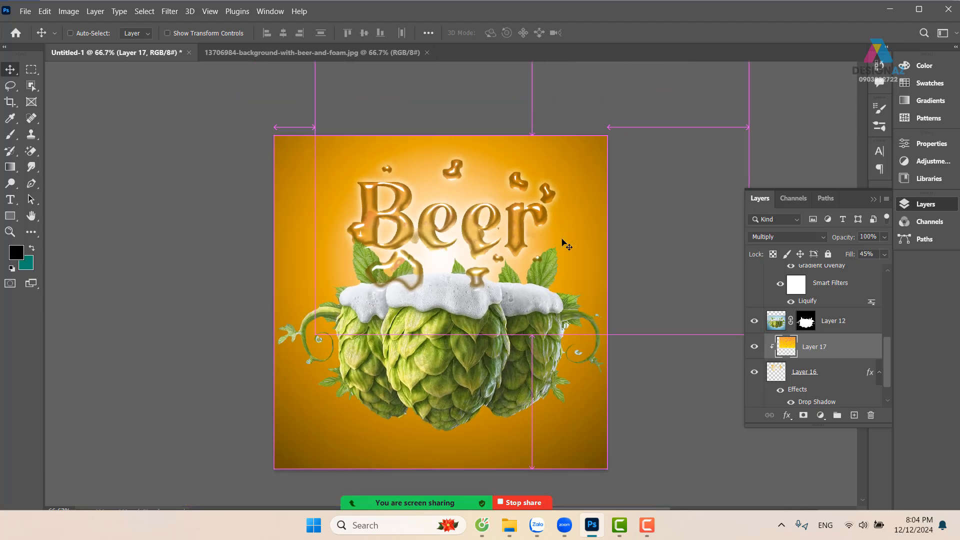
{"action": "left_click_drag", "start_coordinate": [548, 343], "coordinate": [549, 315]}
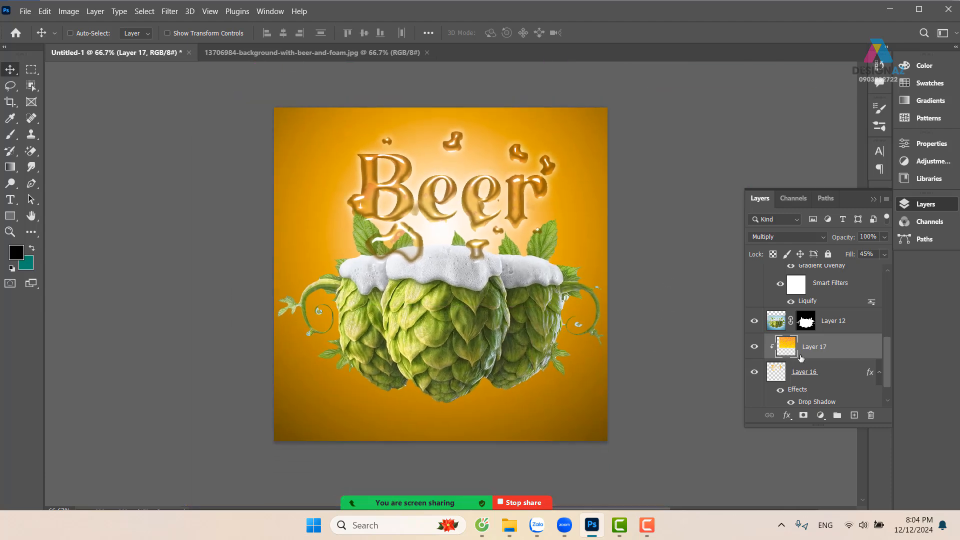
Add an empty layer above Layer 12 and choose a hard round brush resized to 31 px
{"action": "left_click_drag", "start_coordinate": [885, 360], "coordinate": [885, 362]}
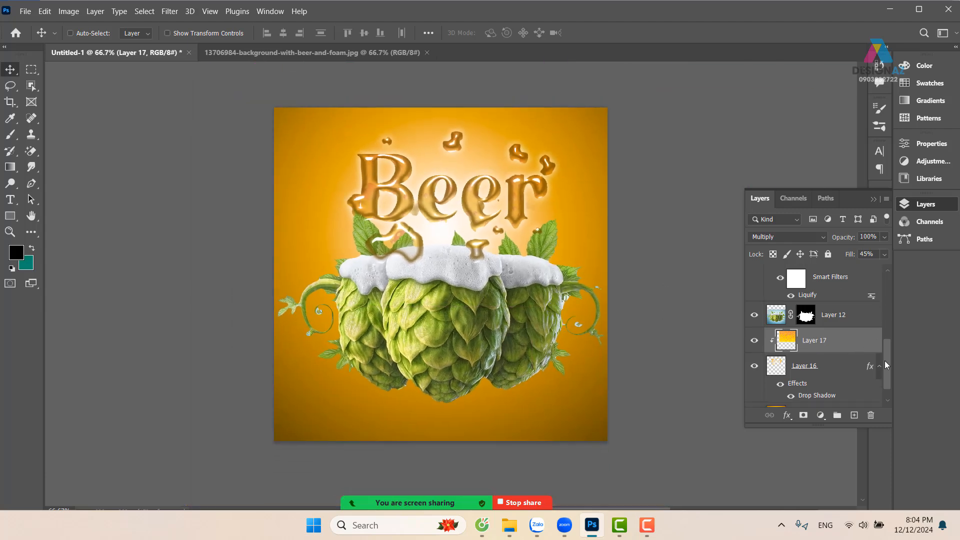
{"action": "left_click", "coordinate": [780, 319]}
{"action": "left_click", "coordinate": [854, 416]}
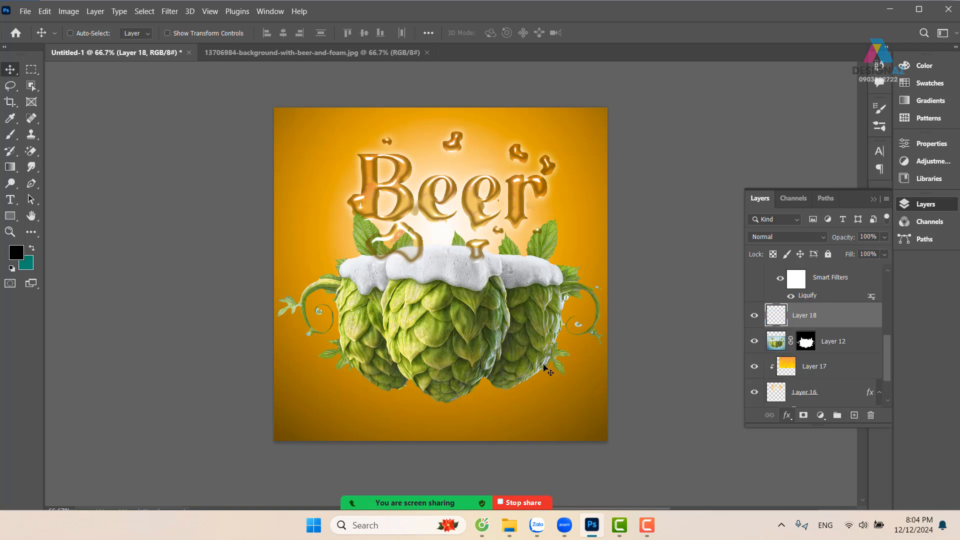
{"action": "key", "text": "b"}
{"action": "left_click", "coordinate": [88, 35]}
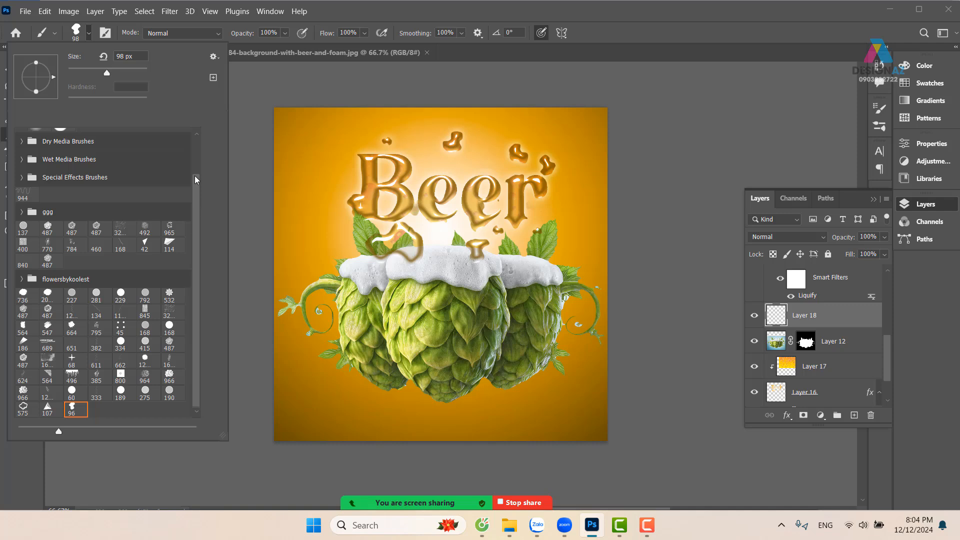
{"action": "left_click_drag", "start_coordinate": [195, 179], "coordinate": [199, 123]}
{"action": "left_click", "coordinate": [60, 153]}
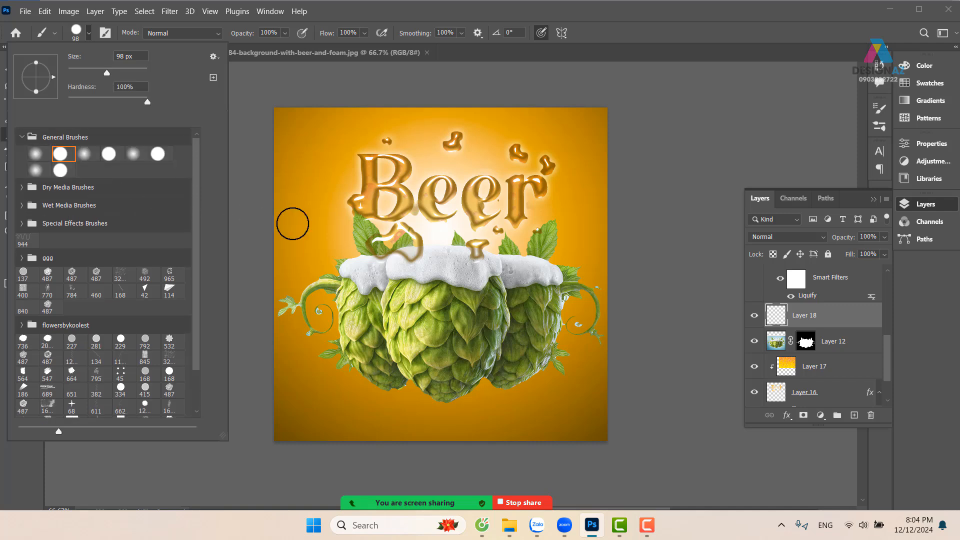
{"action": "left_click", "coordinate": [109, 155]}
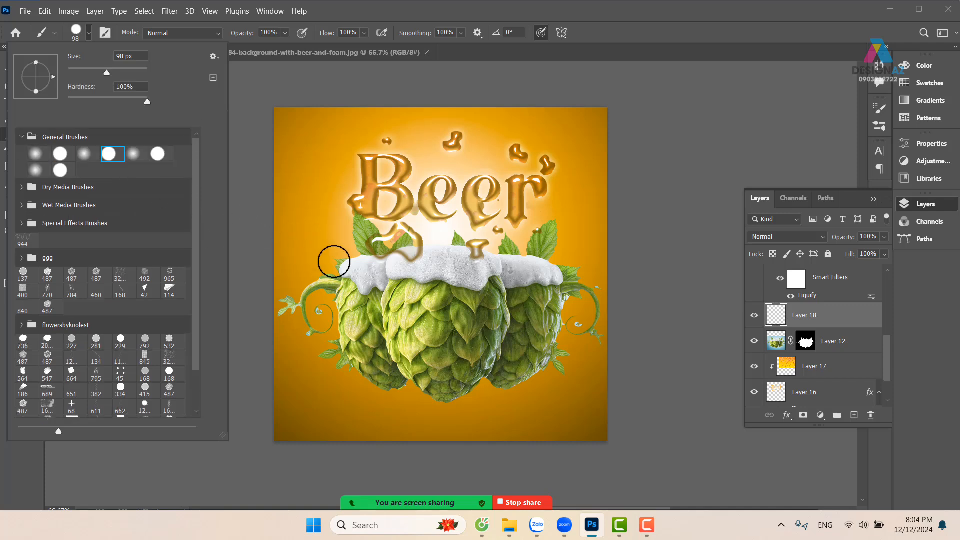
{"action": "left_click_drag", "start_coordinate": [335, 261], "coordinate": [319, 260]}
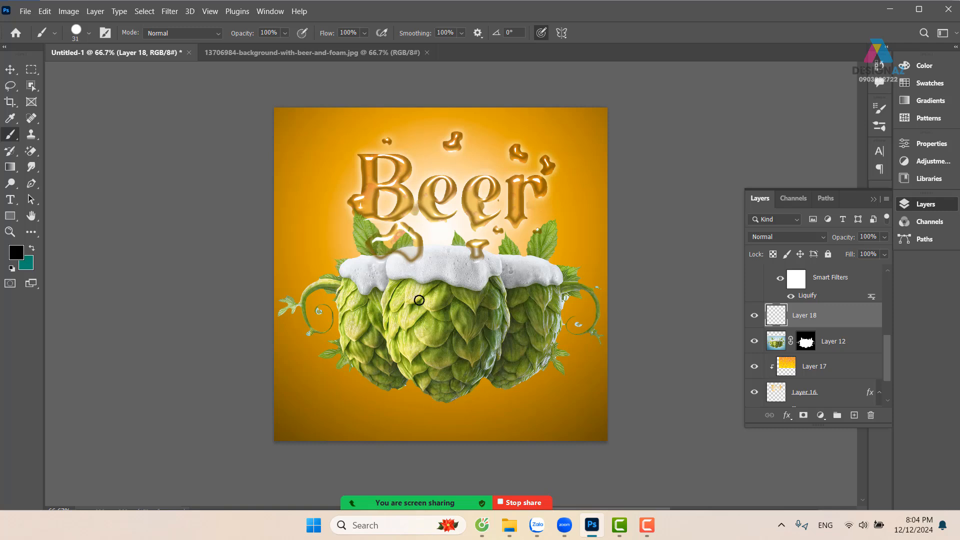
Set the brush spacing to 175%, give it size jitter in Shape Dynamics and scatter its dots by 520%
{"action": "key", "text": "F5"}
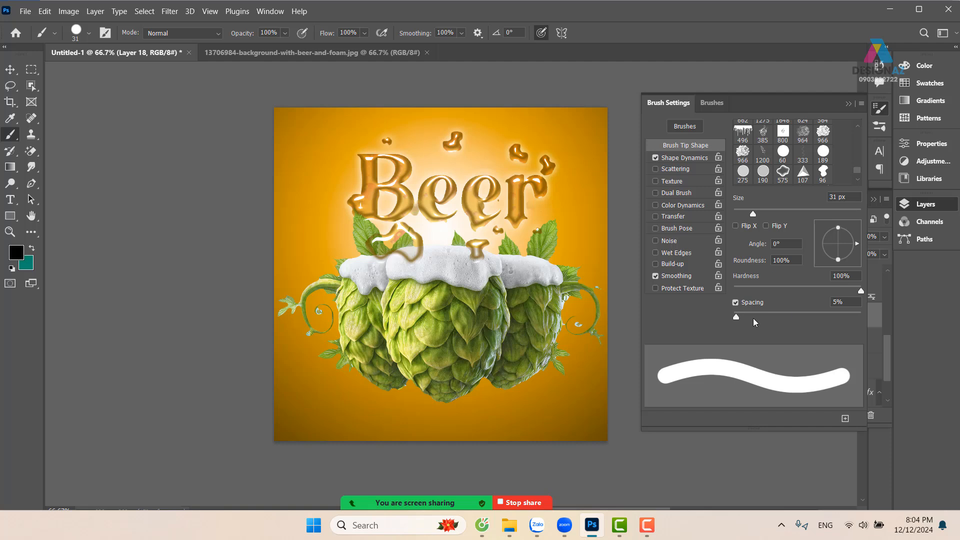
{"action": "left_click_drag", "start_coordinate": [736, 317], "coordinate": [821, 318]}
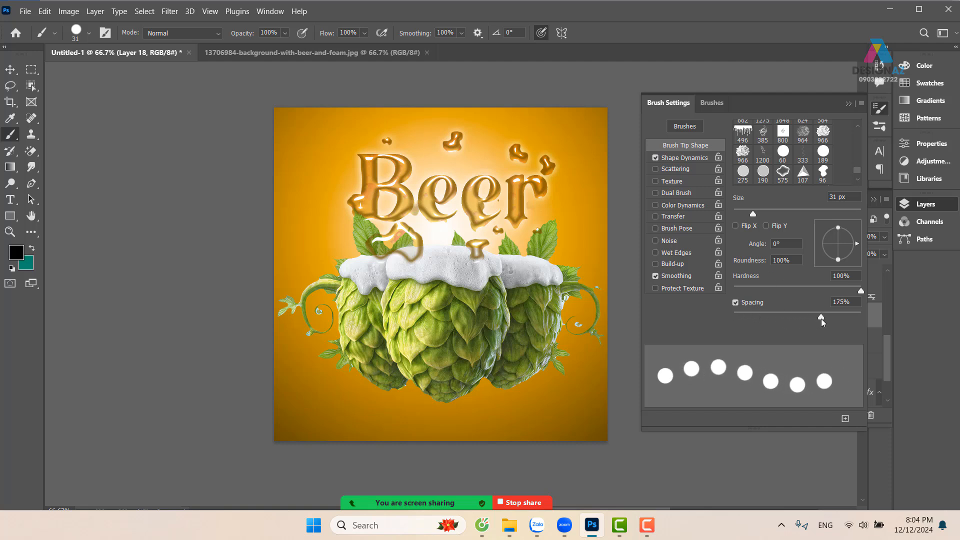
{"action": "left_click", "coordinate": [707, 158]}
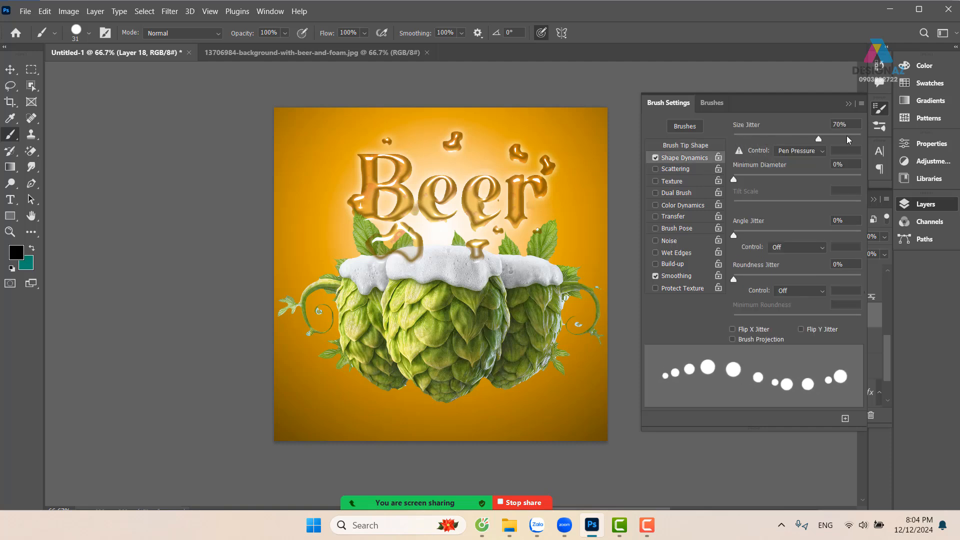
{"action": "left_click", "coordinate": [690, 169]}
{"action": "left_click_drag", "start_coordinate": [735, 139], "coordinate": [800, 139]}
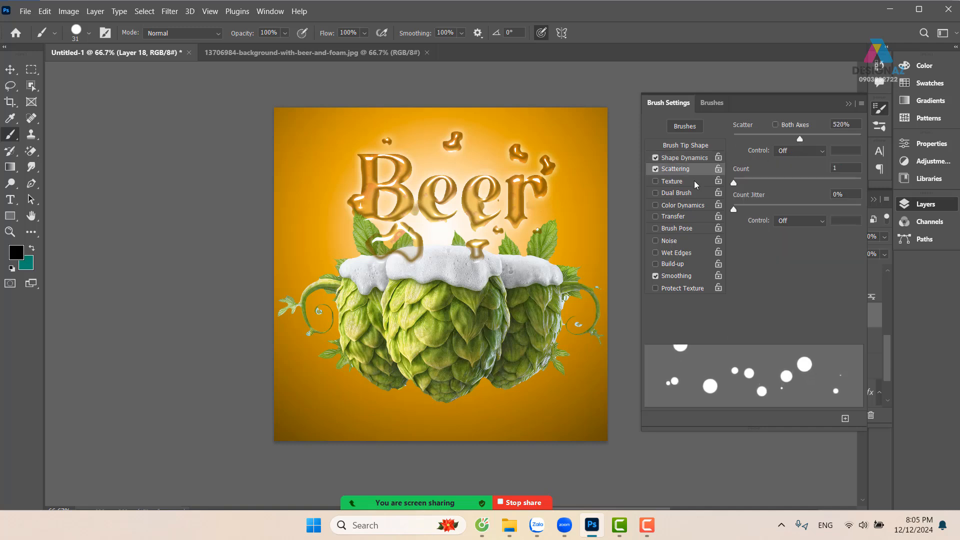
{"action": "left_click", "coordinate": [849, 104]}
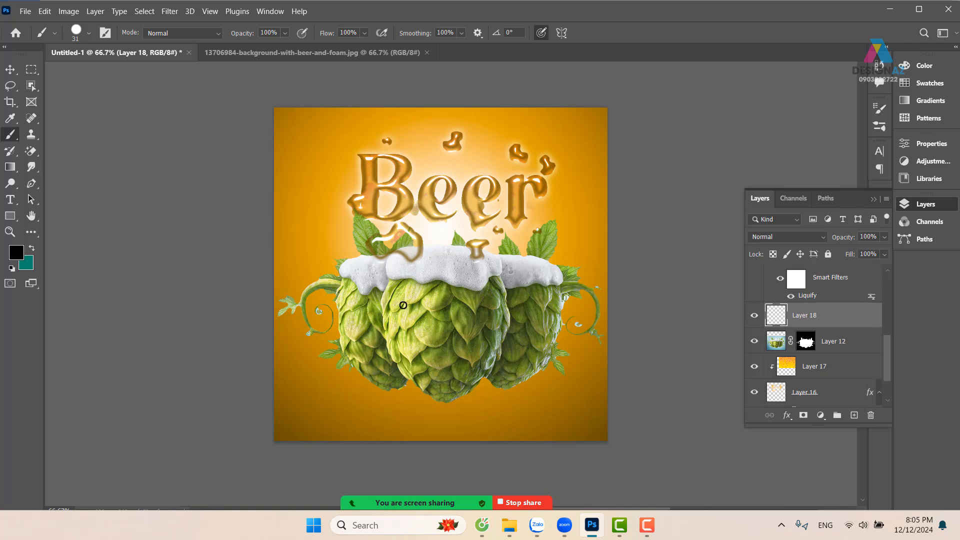
Undo the black trial stroke, switch the foreground colour to white and paint scattered dots across the hops
{"action": "mouse_move", "coordinate": [396, 289]}
{"action": "left_mouse_down"}
{"action": "mouse_move", "coordinate": [406, 251]}
{"action": "mouse_move", "coordinate": [433, 260]}
{"action": "left_mouse_up"}
{"action": "key", "text": "ctrl+z"}
{"action": "key", "text": "d"}
{"action": "key", "text": "x"}
{"action": "mouse_move", "coordinate": [394, 294]}
{"action": "left_mouse_down"}
{"action": "mouse_move", "coordinate": [437, 303]}
{"action": "mouse_move", "coordinate": [382, 286]}
{"action": "mouse_move", "coordinate": [403, 245]}
{"action": "mouse_move", "coordinate": [475, 237]}
{"action": "mouse_move", "coordinate": [519, 276]}
{"action": "mouse_move", "coordinate": [519, 319]}
{"action": "mouse_move", "coordinate": [463, 370]}
{"action": "mouse_move", "coordinate": [390, 377]}
{"action": "mouse_move", "coordinate": [330, 348]}
{"action": "mouse_move", "coordinate": [313, 293]}
{"action": "mouse_move", "coordinate": [351, 211]}
{"action": "mouse_move", "coordinate": [460, 193]}
{"action": "mouse_move", "coordinate": [564, 262]}
{"action": "mouse_move", "coordinate": [556, 360]}
{"action": "mouse_move", "coordinate": [457, 413]}
{"action": "mouse_move", "coordinate": [359, 403]}
{"action": "mouse_move", "coordinate": [328, 387]}
{"action": "mouse_move", "coordinate": [465, 322]}
{"action": "left_mouse_up"}
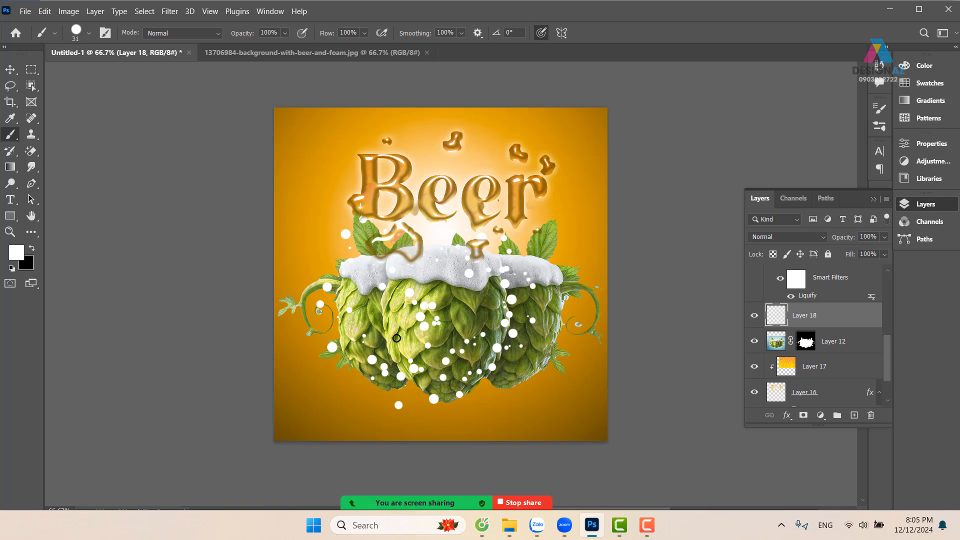
Apply a Radial Blur to the dots with amount 100, Zoom method and Good quality
{"action": "left_click", "coordinate": [173, 10]}
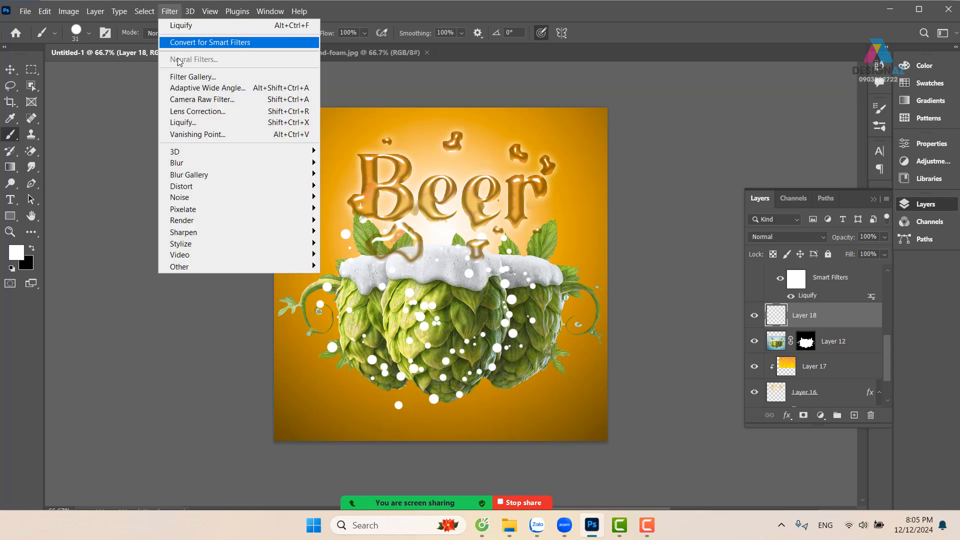
{"action": "mouse_move", "coordinate": [198, 169]}
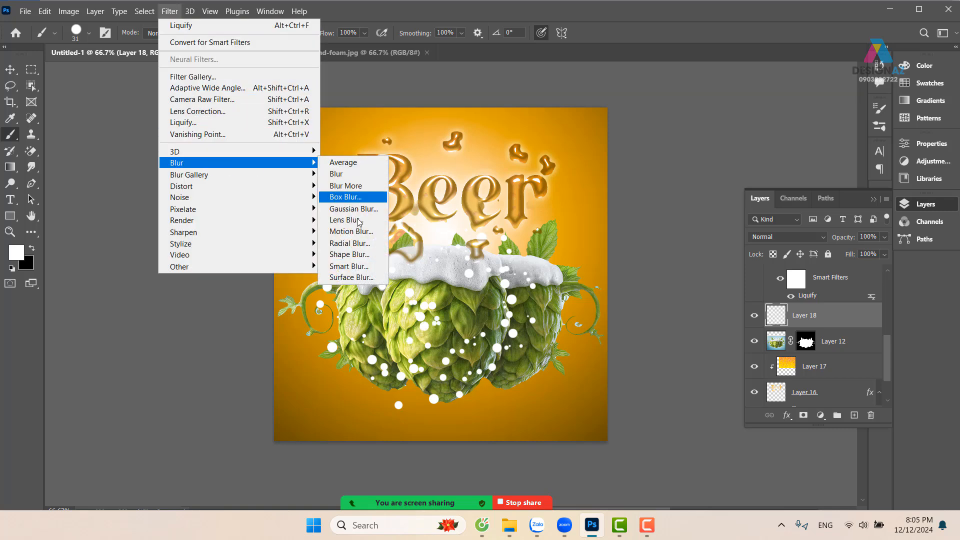
{"action": "left_click", "coordinate": [361, 249]}
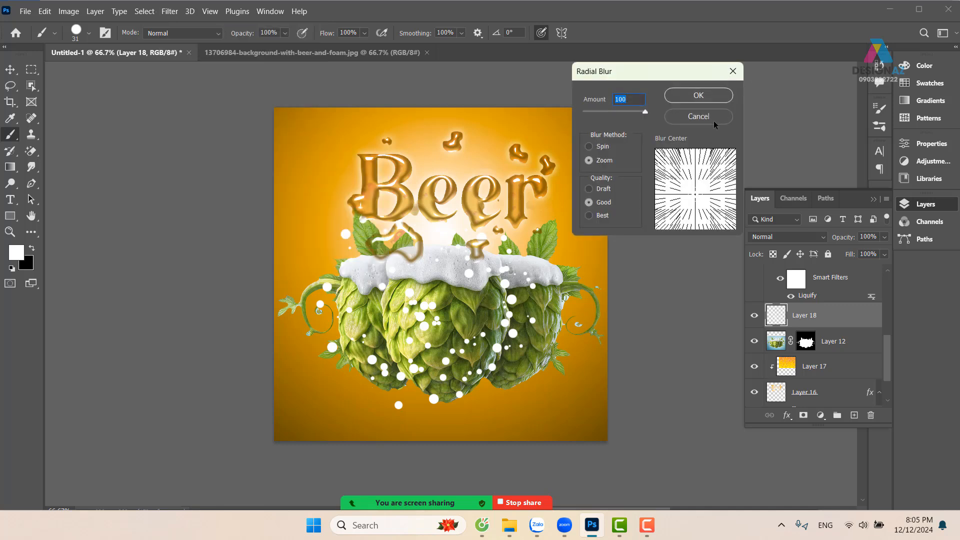
{"action": "left_click", "coordinate": [714, 94]}
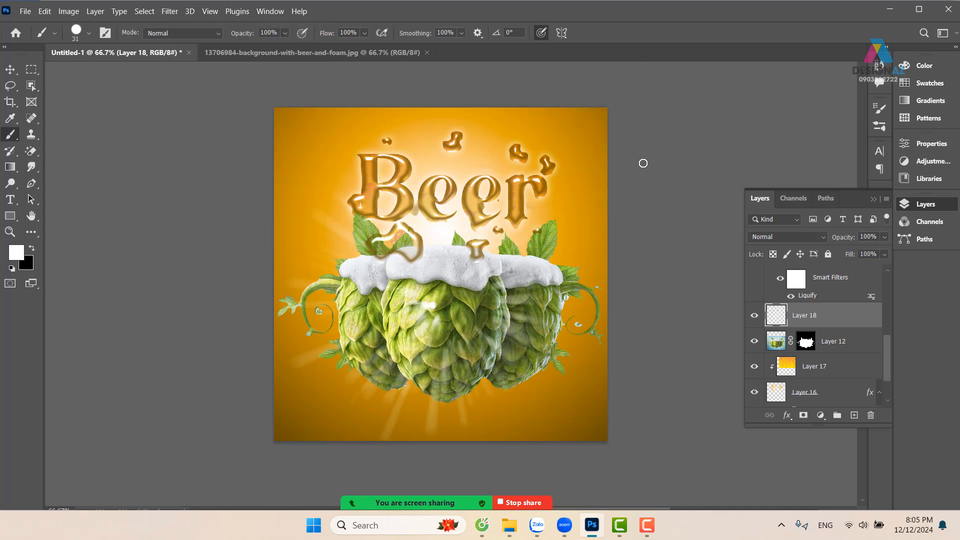
Move the blurred rays up to centre on the foam and apply the same Radial Blur again
{"action": "left_click", "coordinate": [10, 69]}
{"action": "left_click_drag", "start_coordinate": [444, 308], "coordinate": [449, 270]}
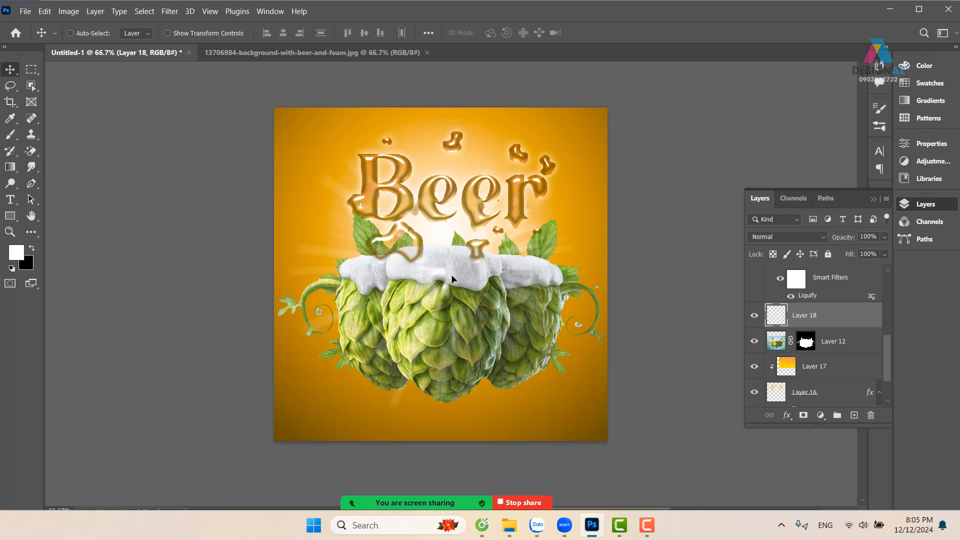
{"action": "left_click", "coordinate": [169, 11]}
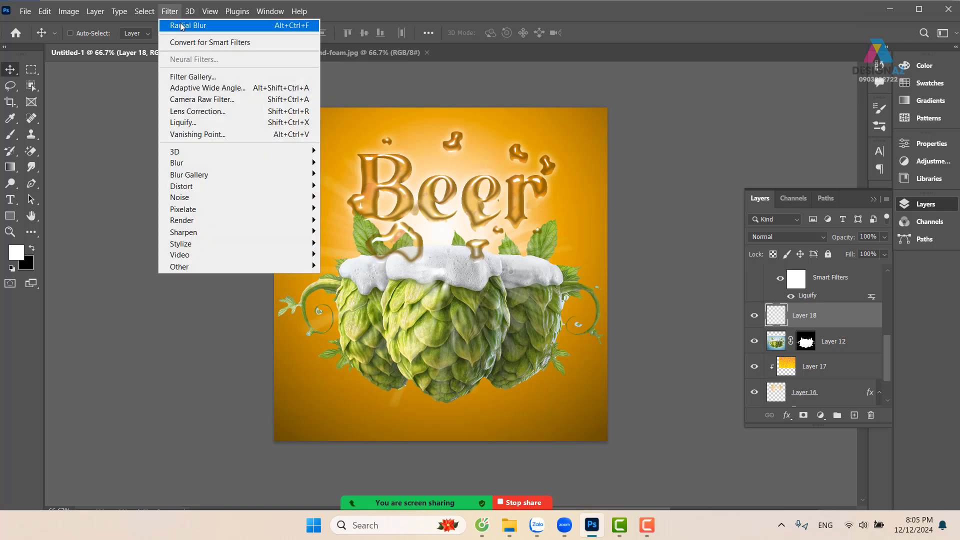
{"action": "left_click", "coordinate": [180, 22]}
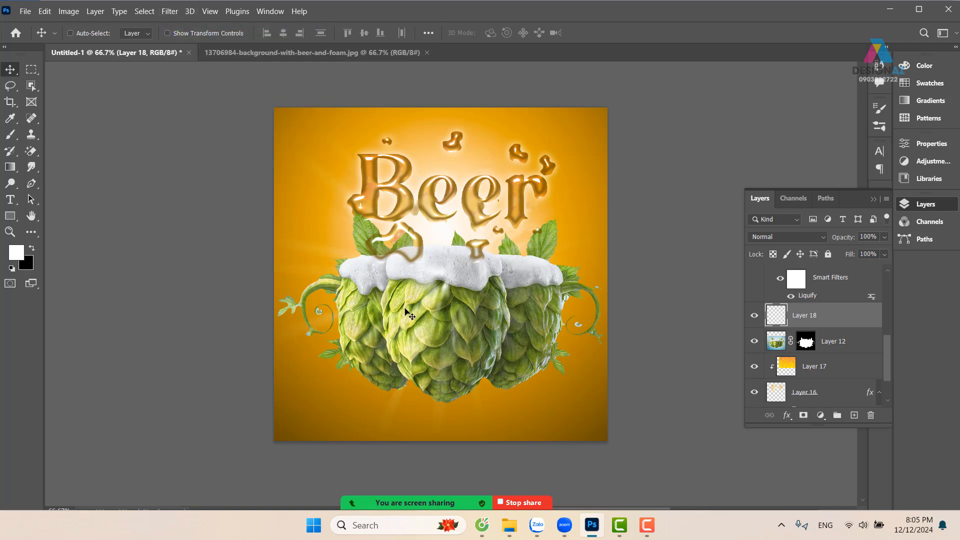
Paint two more rounds of scattered white dots over the hops, repeating the Radial Blur after each round
{"action": "key", "text": "b"}
{"action": "mouse_move", "coordinate": [442, 326]}
{"action": "left_mouse_down"}
{"action": "mouse_move", "coordinate": [378, 286]}
{"action": "mouse_move", "coordinate": [439, 233]}
{"action": "mouse_move", "coordinate": [510, 264]}
{"action": "mouse_move", "coordinate": [480, 337]}
{"action": "mouse_move", "coordinate": [409, 369]}
{"action": "mouse_move", "coordinate": [353, 338]}
{"action": "mouse_move", "coordinate": [354, 269]}
{"action": "mouse_move", "coordinate": [463, 259]}
{"action": "left_mouse_up"}
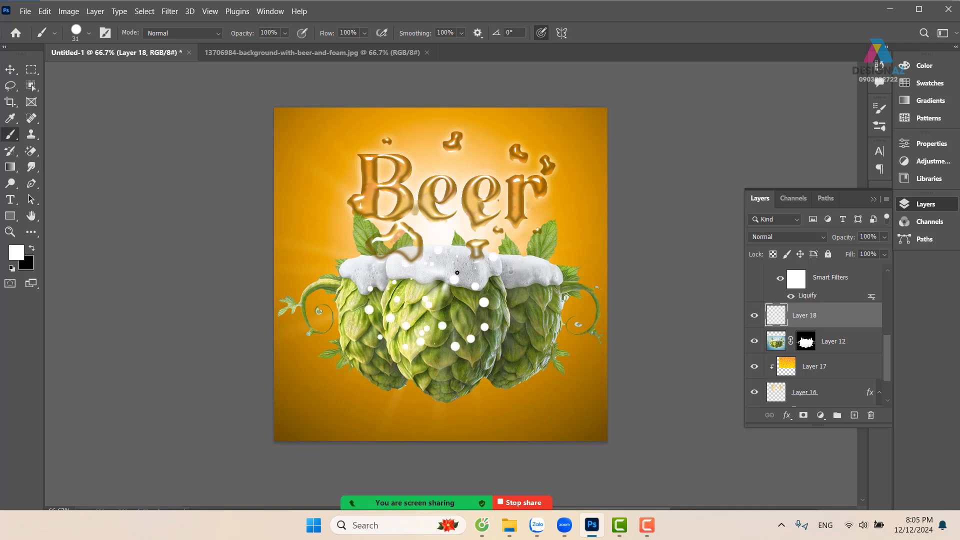
{"action": "key", "text": "ctrl+alt+f"}
{"action": "mouse_move", "coordinate": [436, 320]}
{"action": "left_mouse_down"}
{"action": "mouse_move", "coordinate": [382, 290]}
{"action": "mouse_move", "coordinate": [420, 269]}
{"action": "mouse_move", "coordinate": [386, 403]}
{"action": "mouse_move", "coordinate": [311, 281]}
{"action": "mouse_move", "coordinate": [332, 279]}
{"action": "left_mouse_up"}
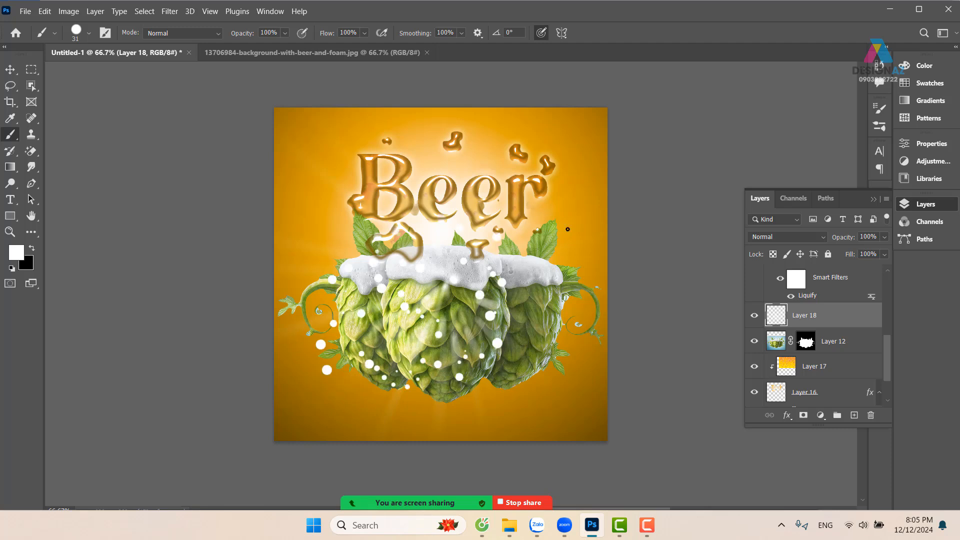
{"action": "key", "text": "ctrl+alt+f"}
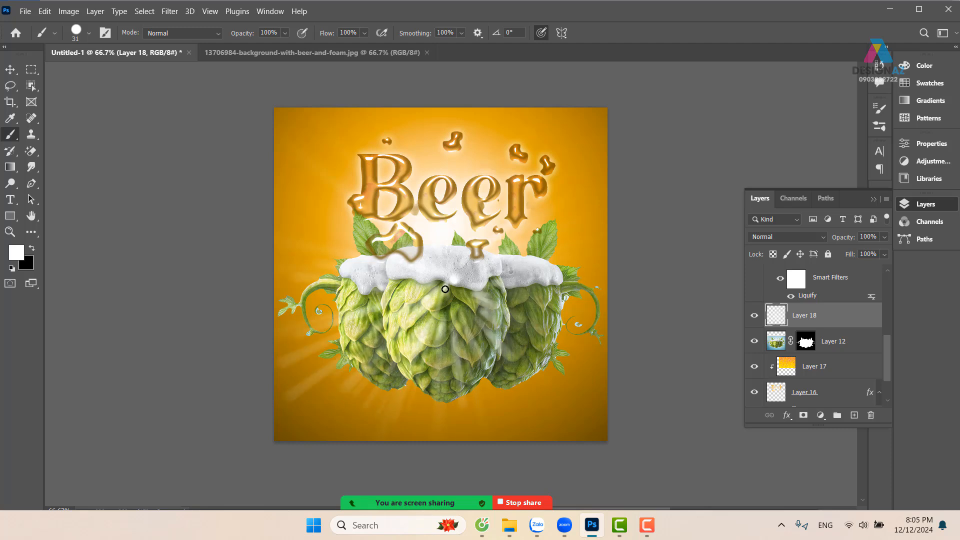
Add another two passes of scattered white dots around the hops and foam, reapplying the Radial Blur to each pass
{"action": "mouse_move", "coordinate": [444, 286]}
{"action": "left_mouse_down"}
{"action": "mouse_move", "coordinate": [456, 315]}
{"action": "mouse_move", "coordinate": [513, 286]}
{"action": "mouse_move", "coordinate": [474, 328]}
{"action": "mouse_move", "coordinate": [382, 350]}
{"action": "left_mouse_up"}
{"action": "key", "text": "ctrl+alt+f"}
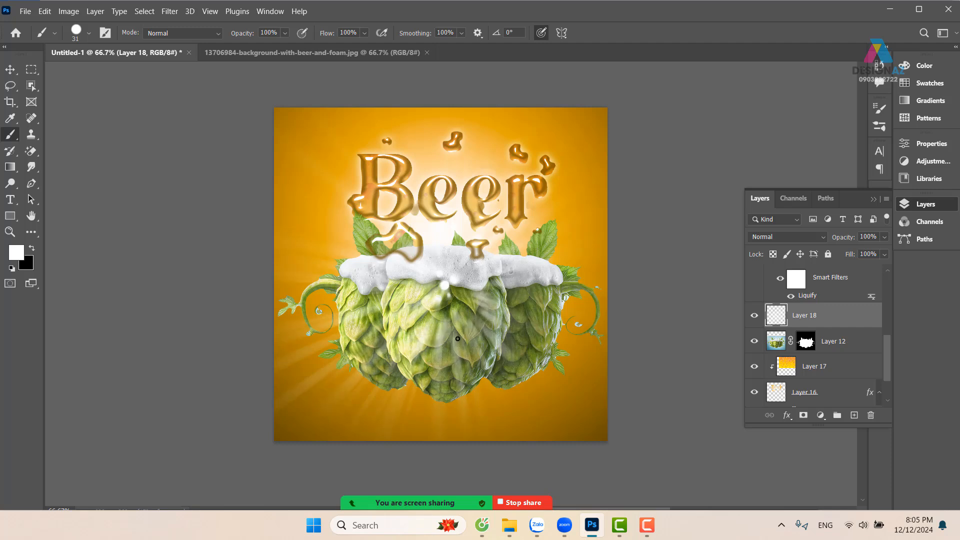
{"action": "mouse_move", "coordinate": [511, 347]}
{"action": "left_mouse_down"}
{"action": "mouse_move", "coordinate": [442, 184]}
{"action": "mouse_move", "coordinate": [362, 265]}
{"action": "mouse_move", "coordinate": [417, 367]}
{"action": "mouse_move", "coordinate": [524, 363]}
{"action": "mouse_move", "coordinate": [532, 247]}
{"action": "mouse_move", "coordinate": [413, 207]}
{"action": "mouse_move", "coordinate": [347, 286]}
{"action": "mouse_move", "coordinate": [460, 358]}
{"action": "left_mouse_up"}
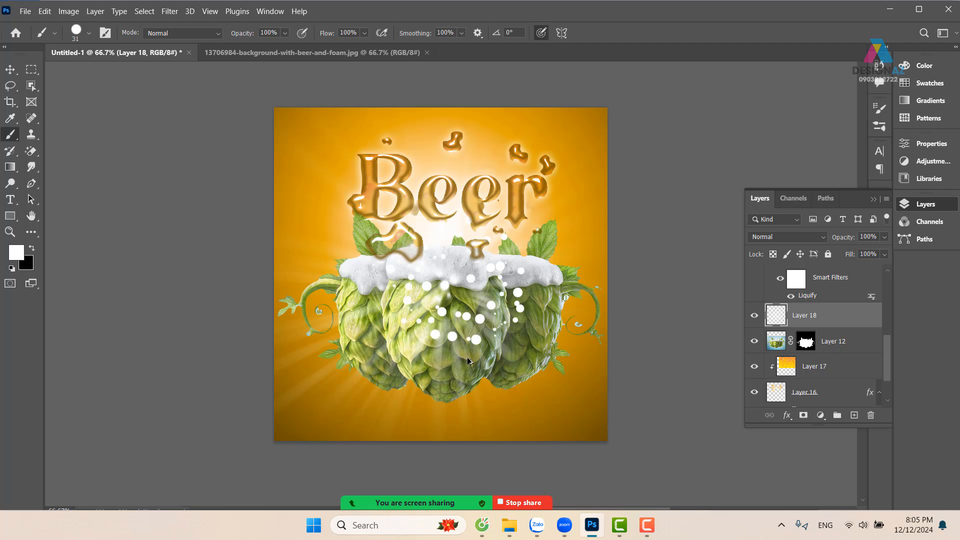
{"action": "key", "text": "ctrl+alt+f"}
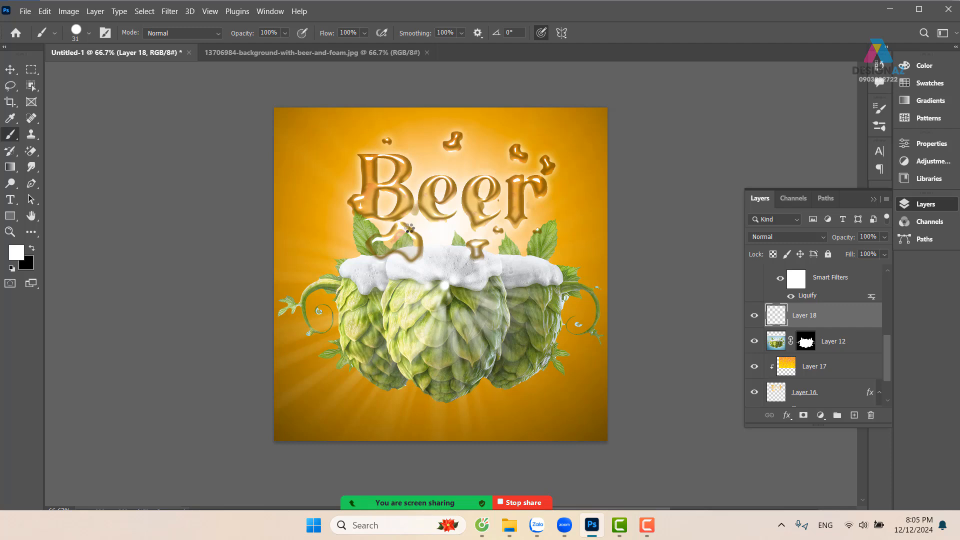
Strengthen the rays by merging Layer 18 with two duplicates of itself, and place the merged layer directly beneath the hops in Layer 12
{"action": "key", "text": "ctrl+j"}
{"action": "key", "text": "ctrl+j"}
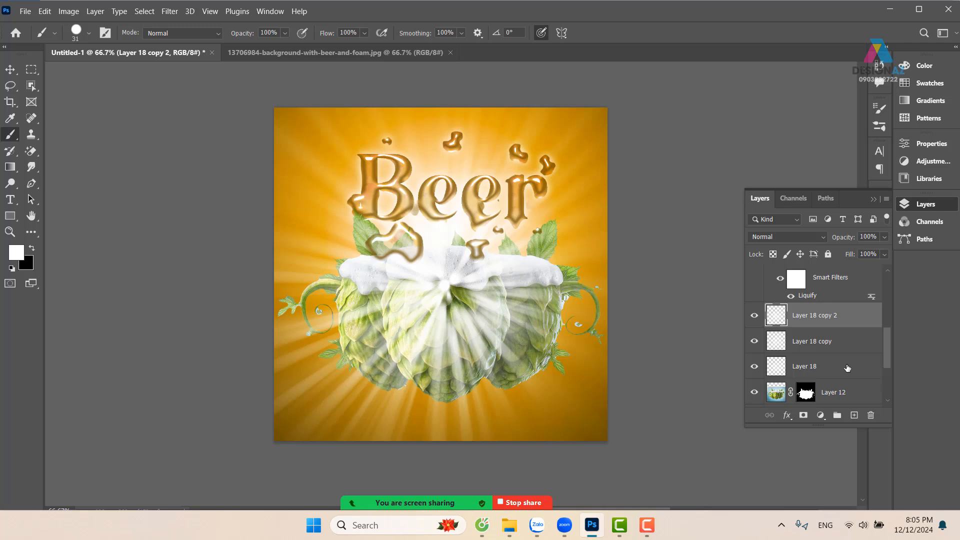
{"action": "left_click", "coordinate": [849, 370], "text": "shift"}
{"action": "key", "text": "ctrl+e"}
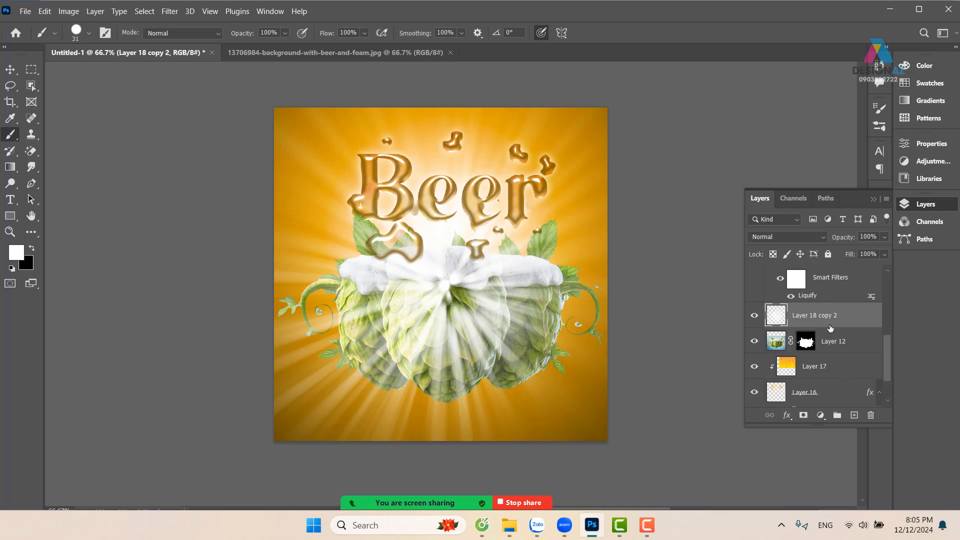
{"action": "key", "text": "ctrl+bracketleft"}
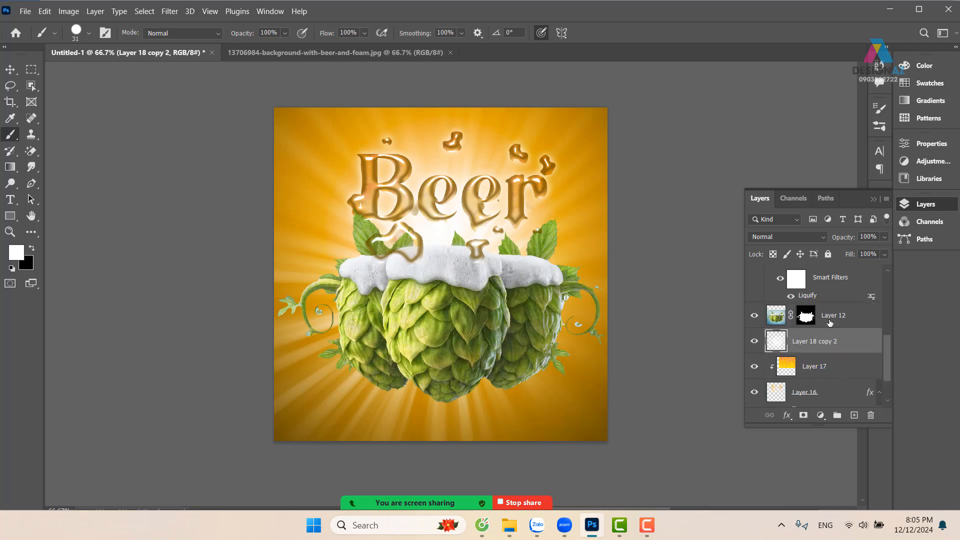
Select the Beer lettering layer from the canvas and switch to the Dodge tool with the Midtones range
{"action": "key", "text": "ctrl+plus"}
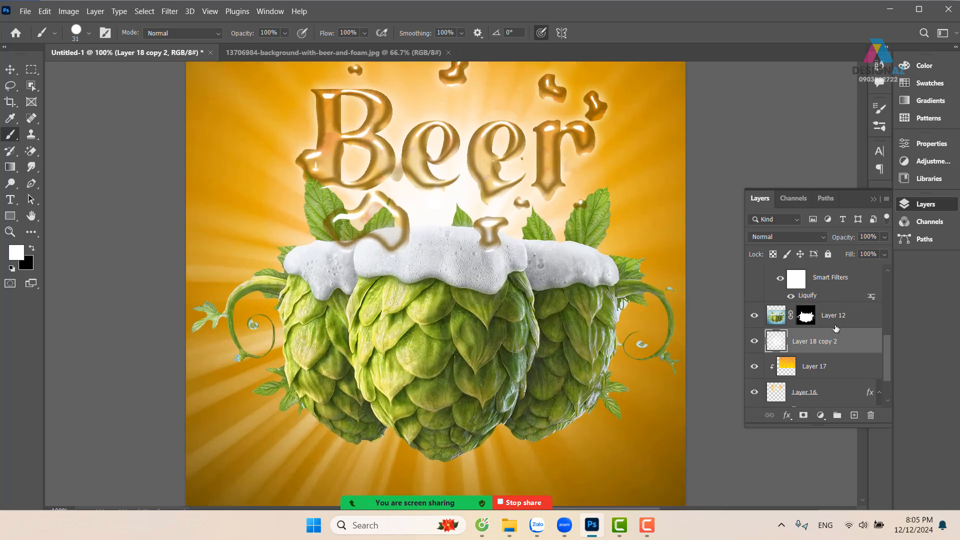
{"action": "left_click_drag", "start_coordinate": [510, 178], "coordinate": [484, 259]}
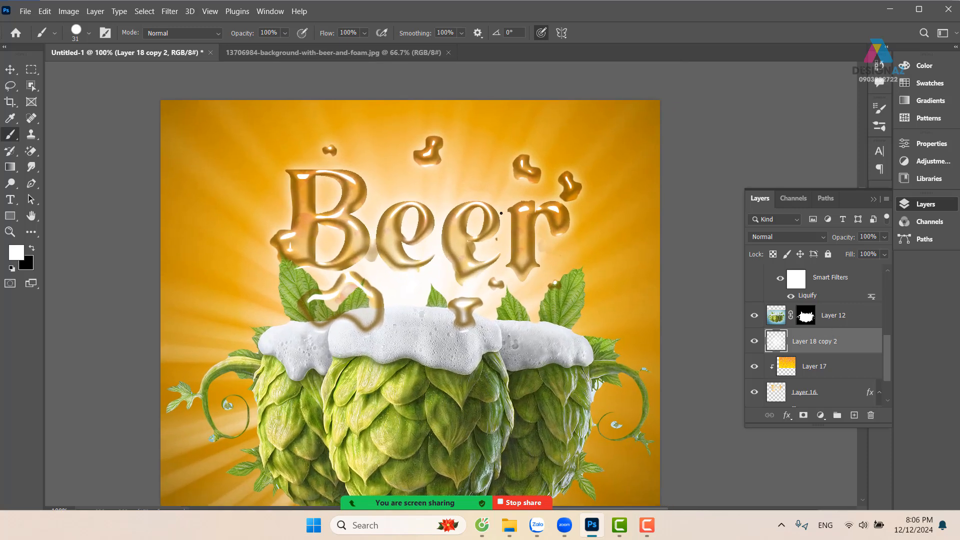
{"action": "key", "text": "v"}
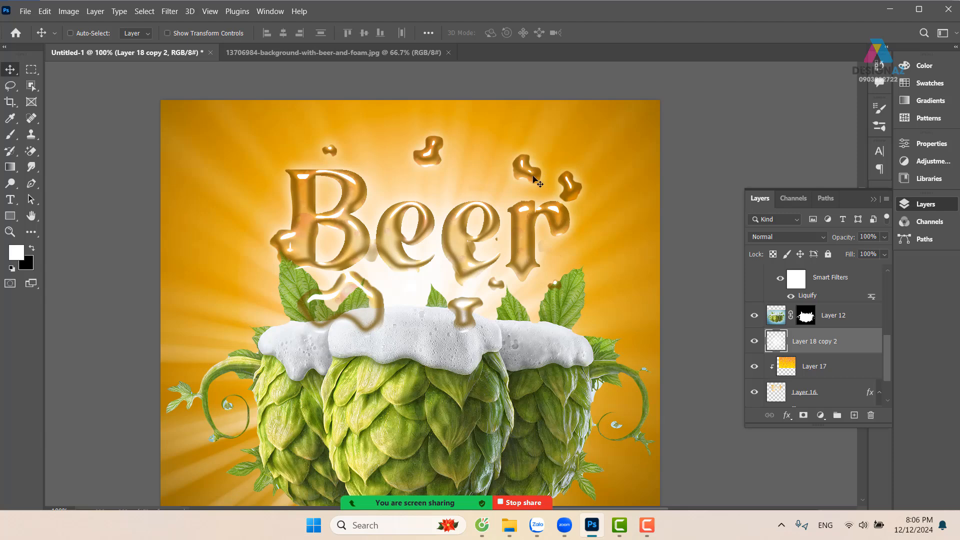
{"action": "right_click", "coordinate": [542, 181]}
{"action": "left_click", "coordinate": [549, 183]}
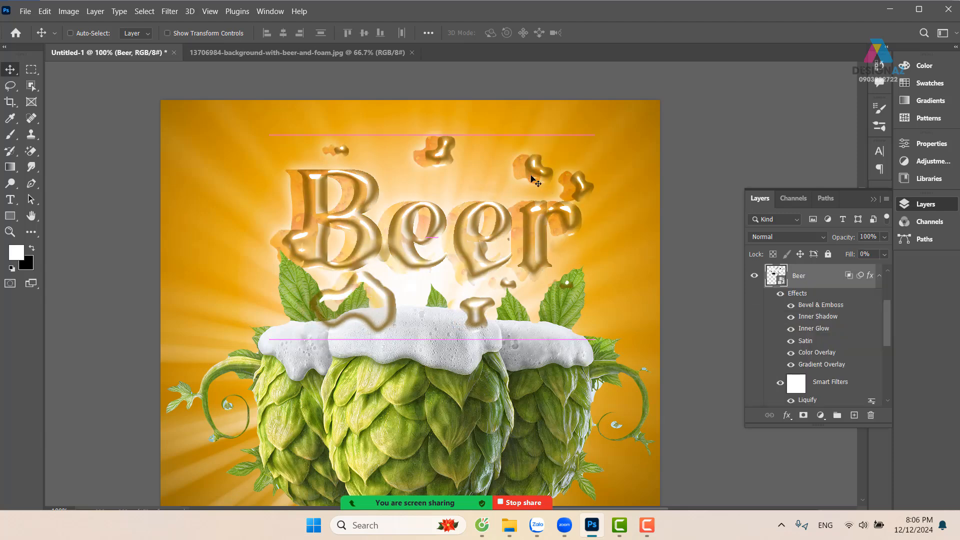
{"action": "left_click", "coordinate": [534, 177]}
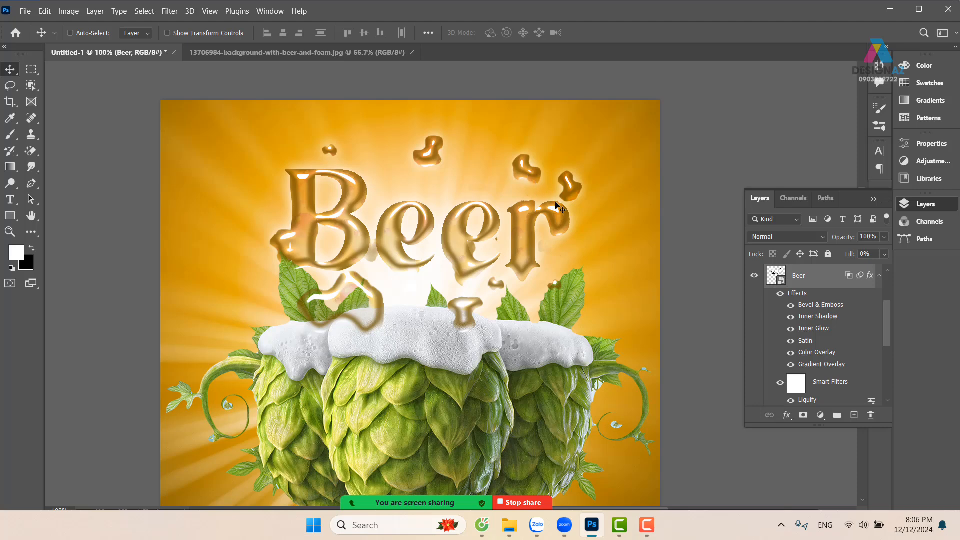
{"action": "left_click", "coordinate": [11, 186]}
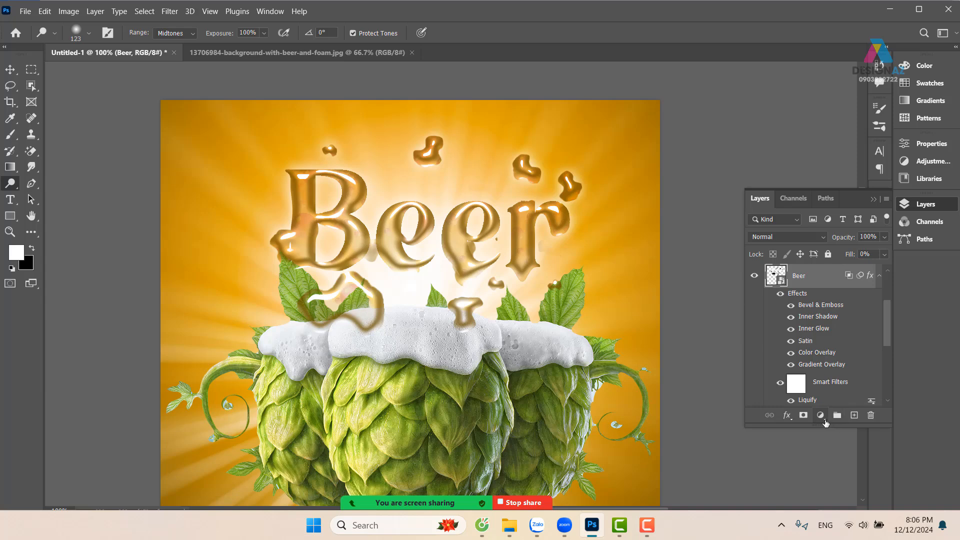
Add a Levels adjustment layer directly above the Beer layer
{"action": "left_click", "coordinate": [825, 422]}
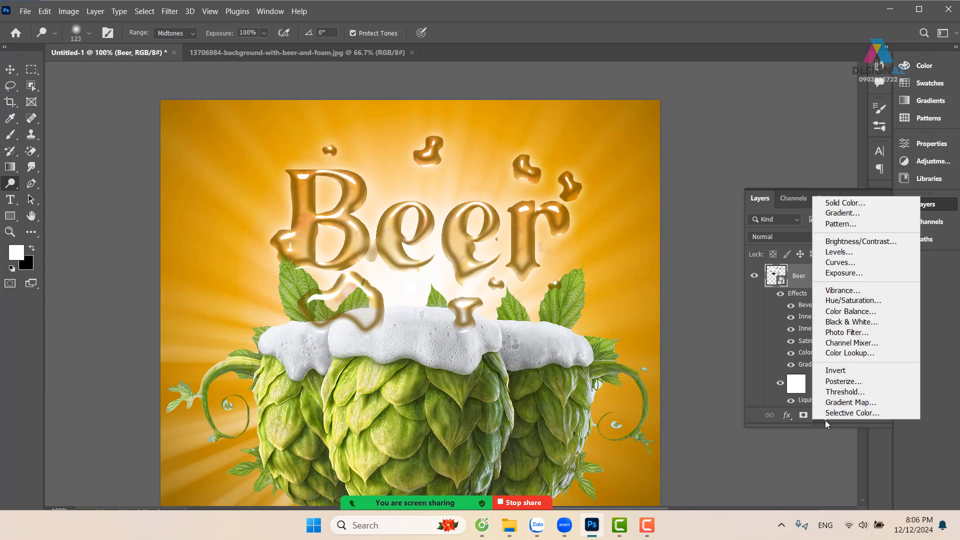
{"action": "left_click", "coordinate": [838, 256]}
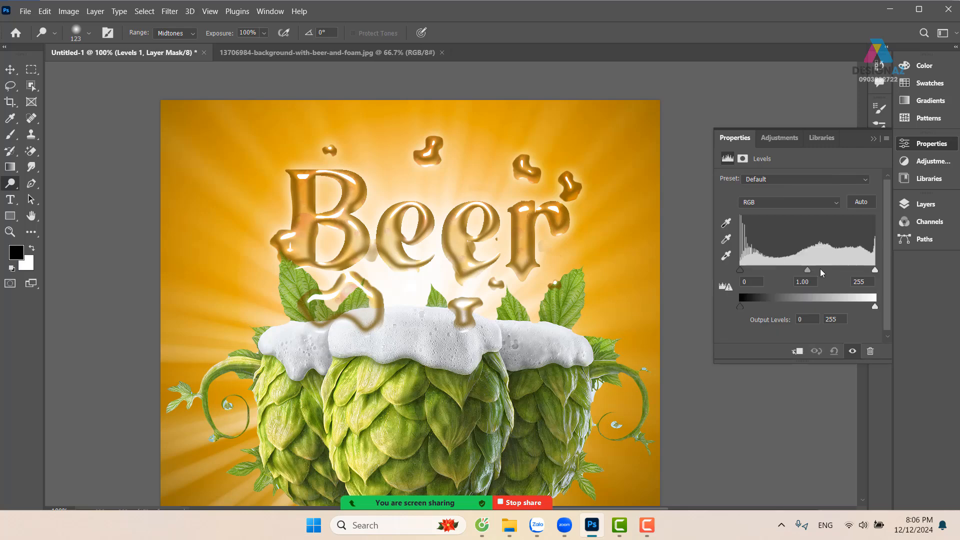
{"action": "left_click_drag", "start_coordinate": [809, 268], "coordinate": [742, 276]}
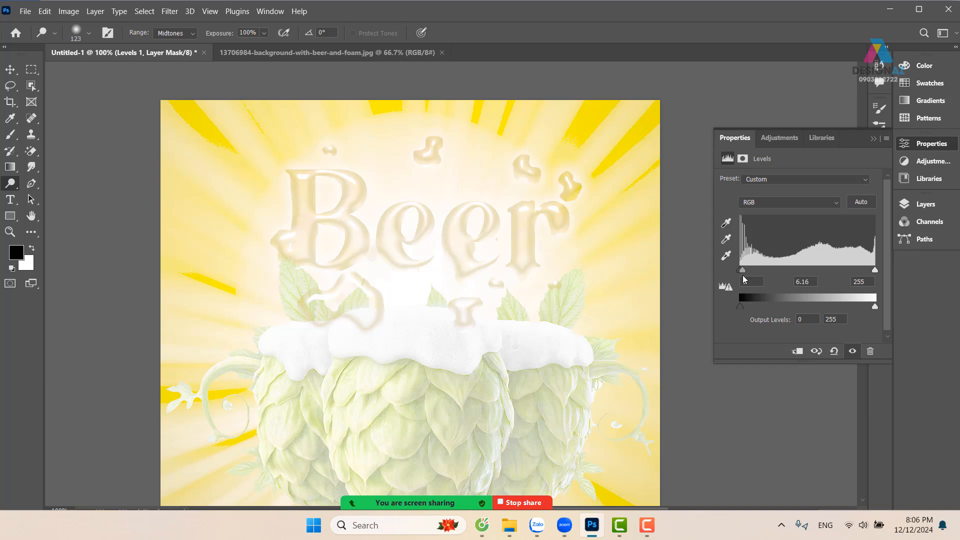
{"action": "left_click", "coordinate": [873, 138]}
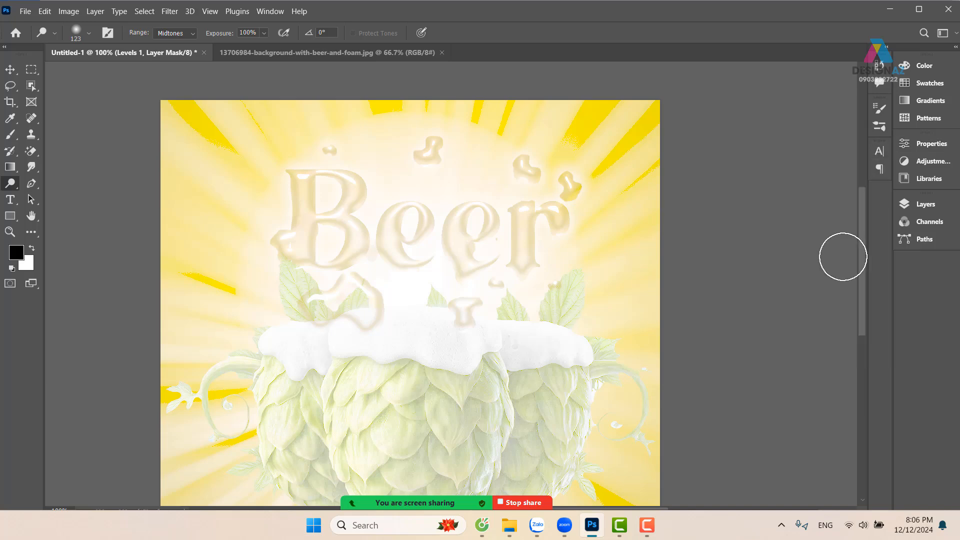
{"action": "key", "text": "ctrl+z"}
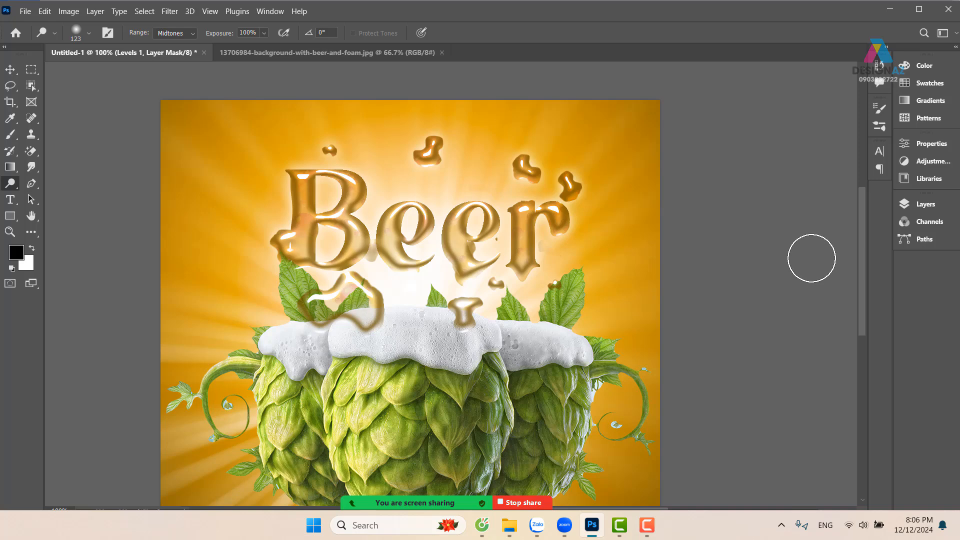
Clip the Levels 1 adjustment to the Beer layer so it affects only the lettering
{"action": "key", "text": "F7"}
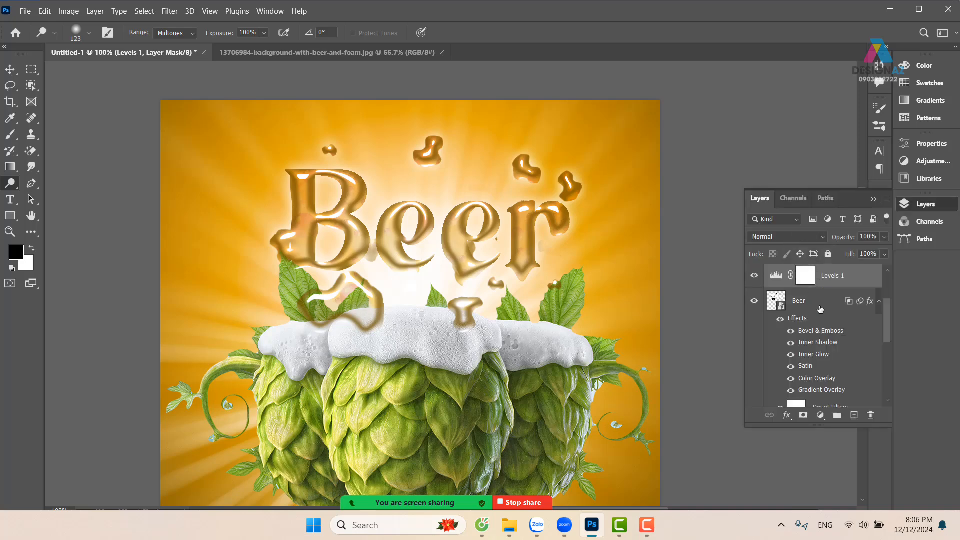
{"action": "double_click", "coordinate": [775, 275]}
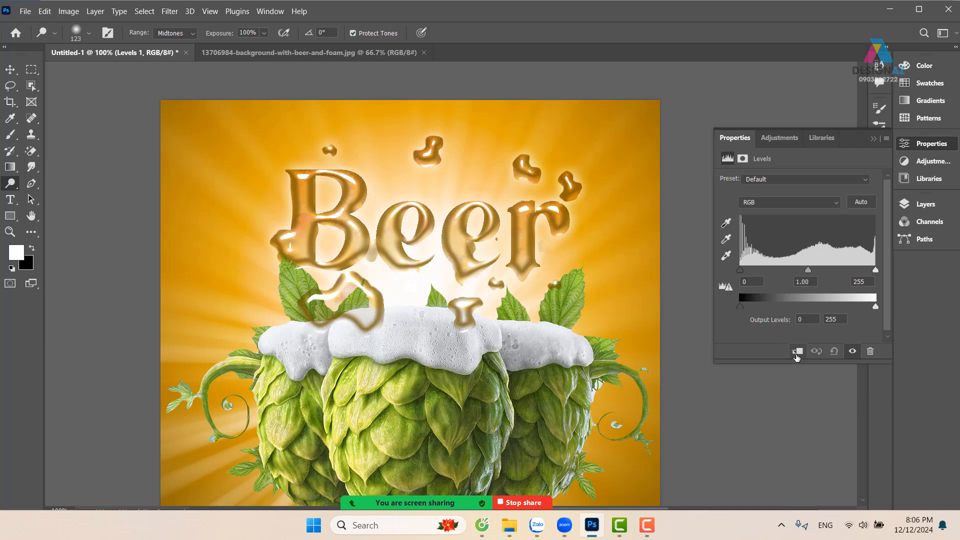
{"action": "left_click", "coordinate": [797, 354]}
{"action": "left_click", "coordinate": [871, 140]}
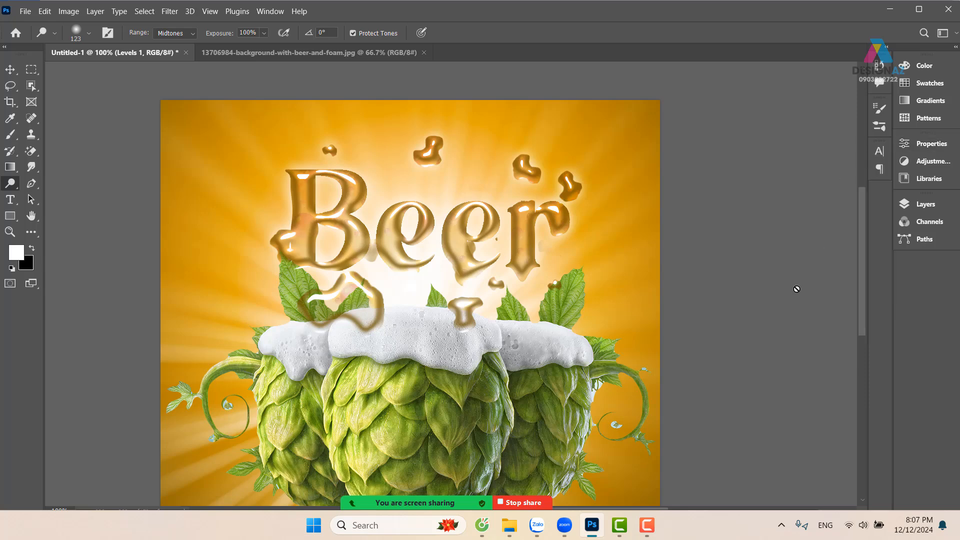
Set the Levels 1 adjustment layer's blend mode to Screen
{"action": "key", "text": "F7"}
{"action": "left_click", "coordinate": [805, 235]}
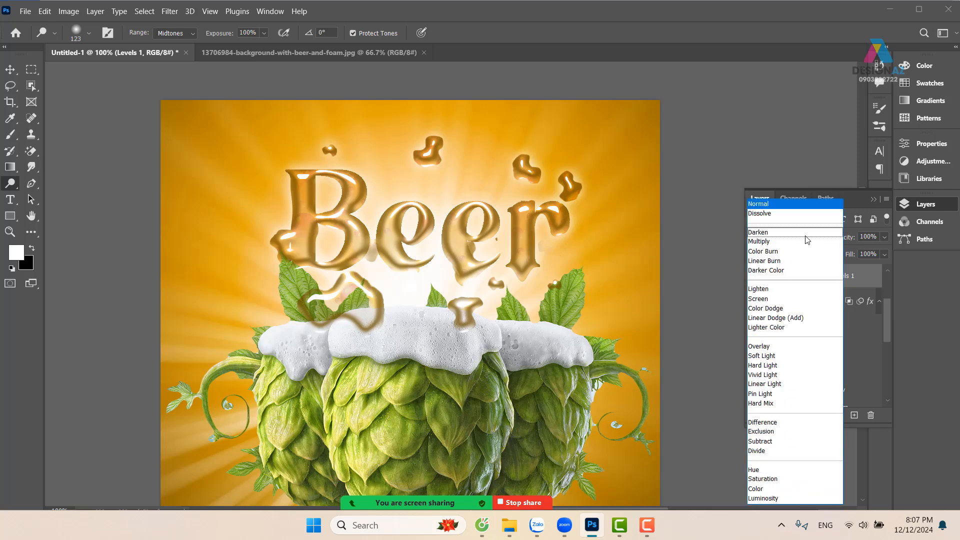
{"action": "left_click", "coordinate": [774, 299]}
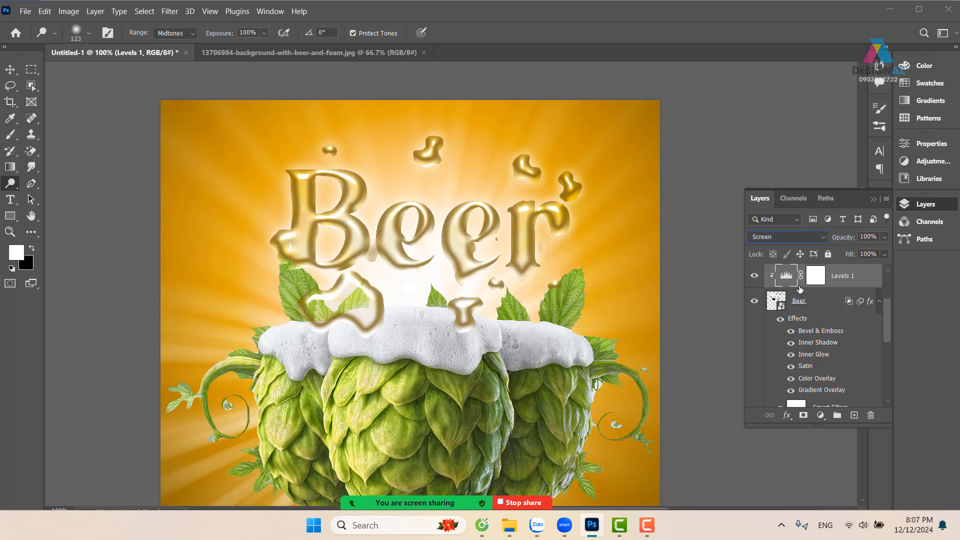
Brighten the Levels 1 adjustment by setting the midtone input to 2.22 and lowering the white input level
{"action": "double_click", "coordinate": [787, 282]}
{"action": "left_click_drag", "start_coordinate": [808, 271], "coordinate": [769, 282]}
{"action": "left_click_drag", "start_coordinate": [873, 271], "coordinate": [841, 279]}
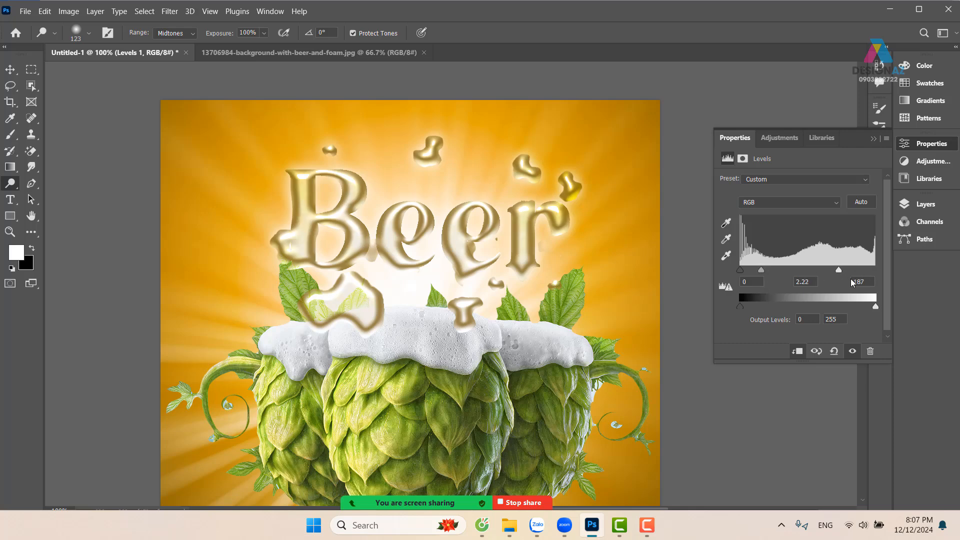
{"action": "left_click_drag", "start_coordinate": [839, 269], "coordinate": [848, 269]}
{"action": "left_click", "coordinate": [874, 140]}
Invert the Levels 1 layer mask to black
{"action": "key", "text": "F7"}
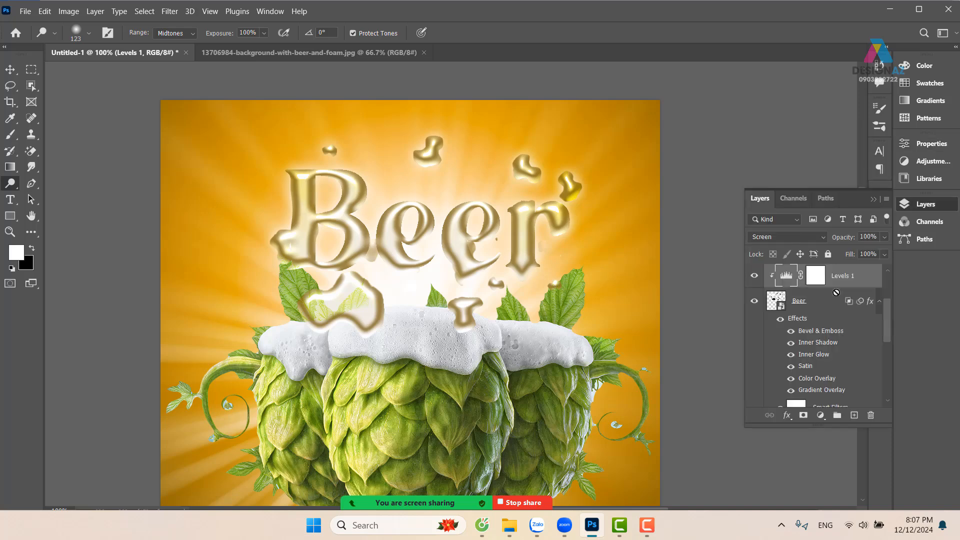
{"action": "left_click", "coordinate": [816, 280]}
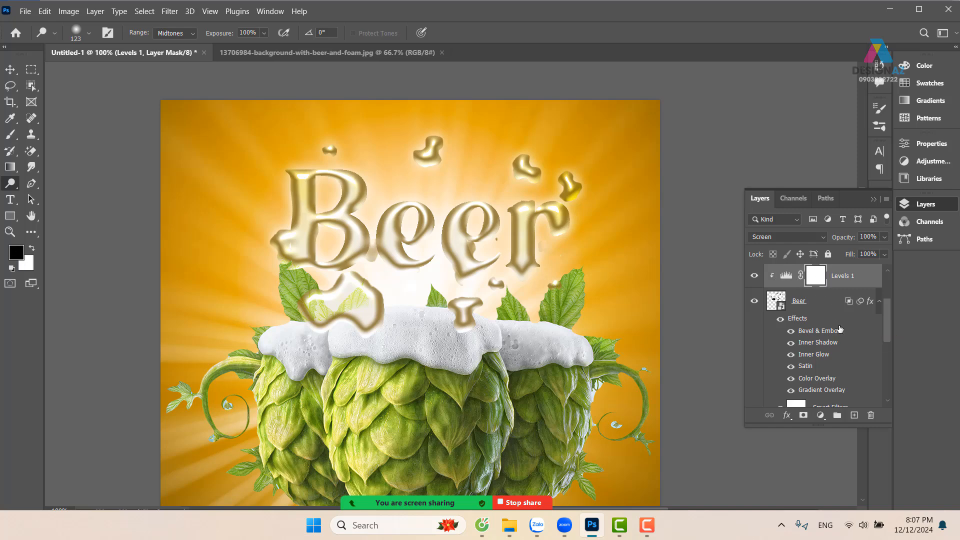
{"action": "key", "text": "ctrl+i"}
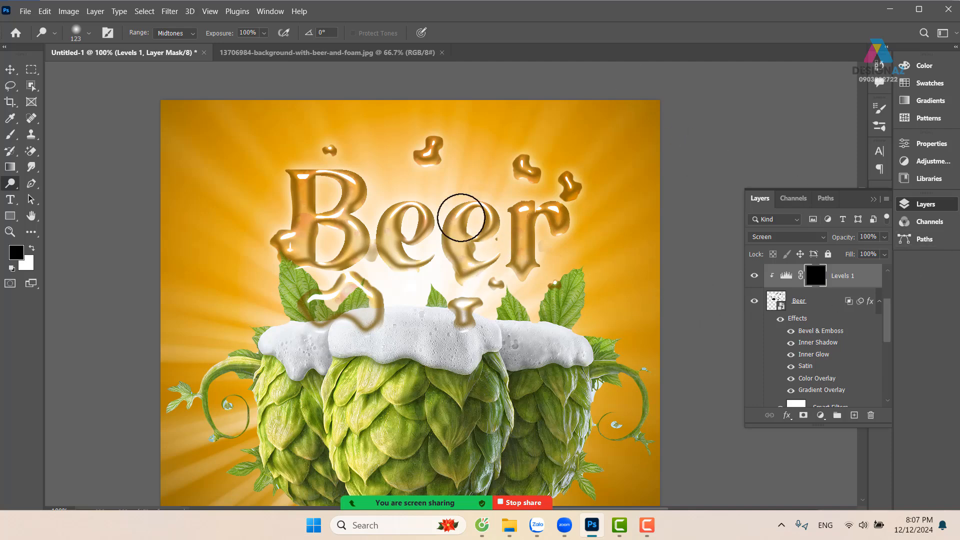
Paint white on the Levels 1 mask over parts of the lettering with a soft round 74 px brush at 64% opacity
{"action": "key", "text": "b"}
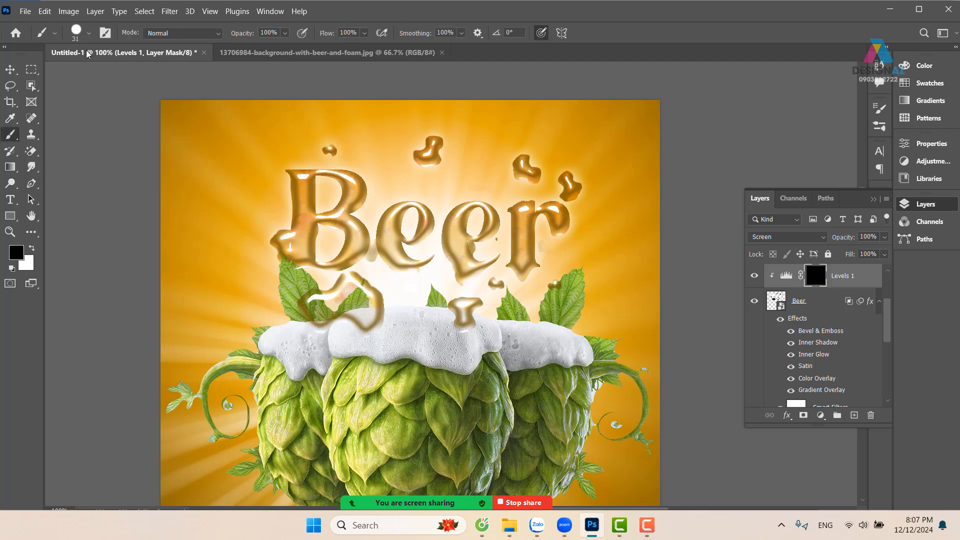
{"action": "key", "text": "x"}
{"action": "left_click", "coordinate": [89, 34]}
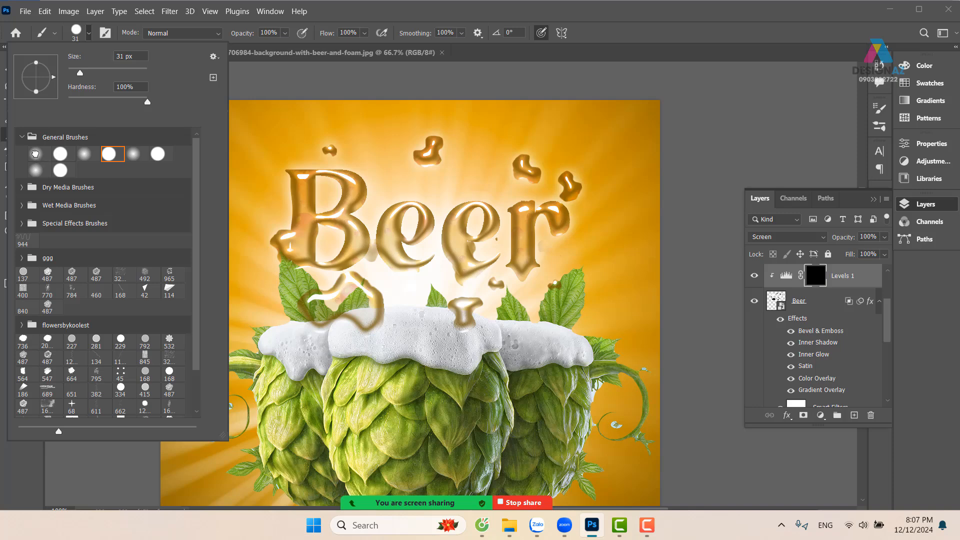
{"action": "left_click", "coordinate": [36, 154]}
{"action": "left_click_drag", "start_coordinate": [452, 178], "coordinate": [464, 178]}
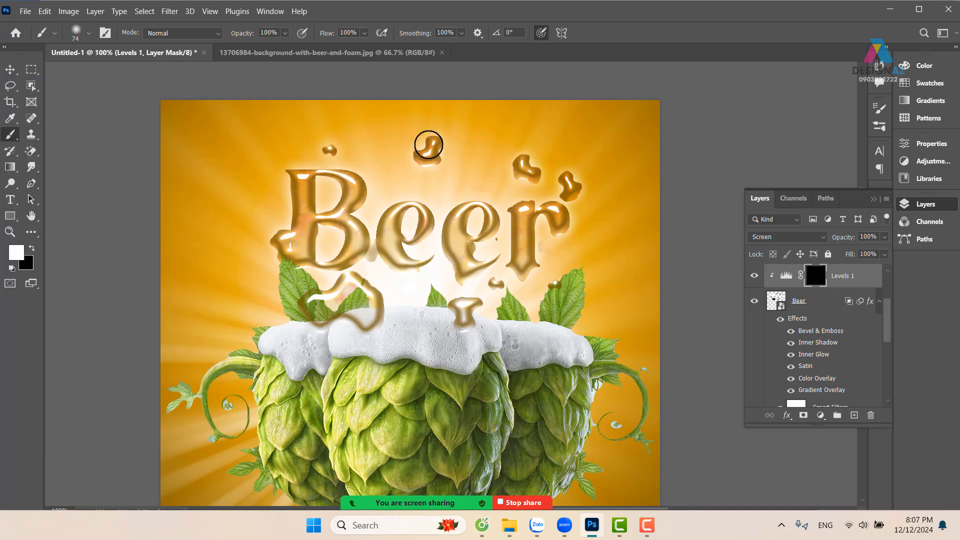
{"action": "left_click", "coordinate": [285, 33]}
{"action": "left_click_drag", "start_coordinate": [289, 48], "coordinate": [277, 47]}
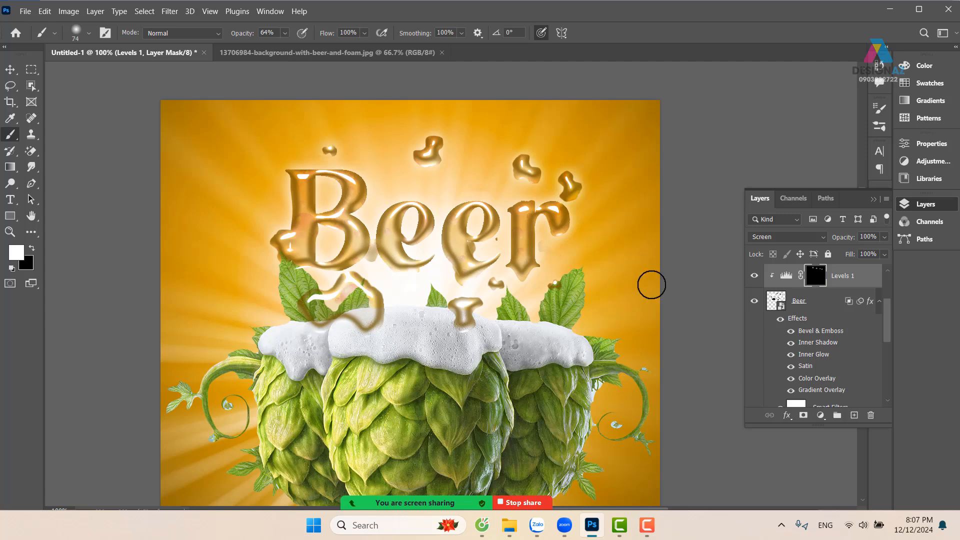
{"action": "left_click_drag", "start_coordinate": [547, 241], "coordinate": [529, 253]}
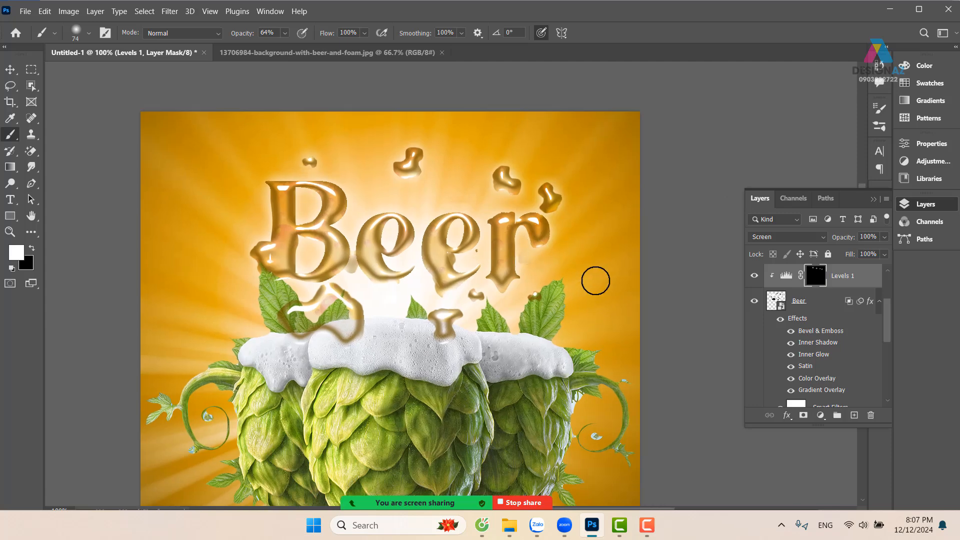
Start a Field Blur on the Beer layer and place a pin on the letter B with 0 px blur
{"action": "left_click", "coordinate": [10, 69]}
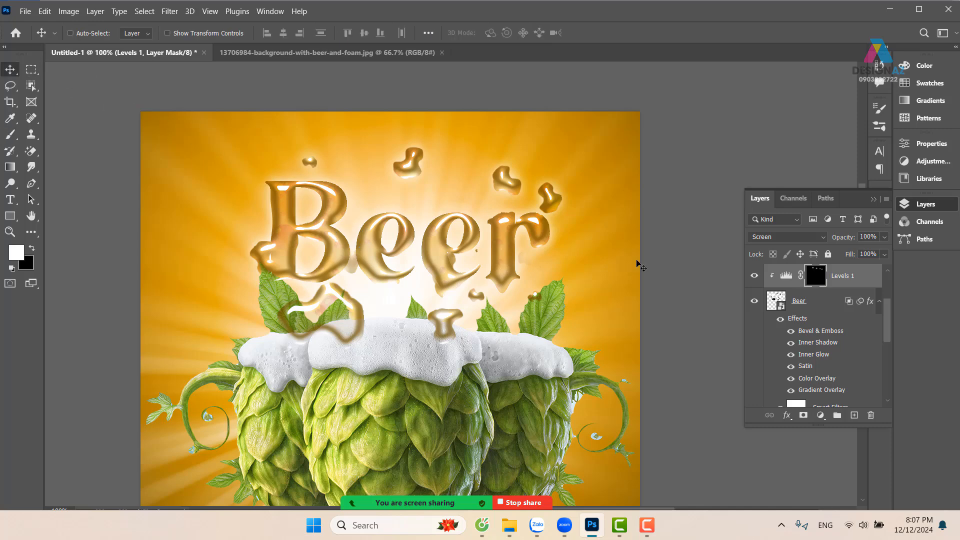
{"action": "left_click", "coordinate": [776, 302]}
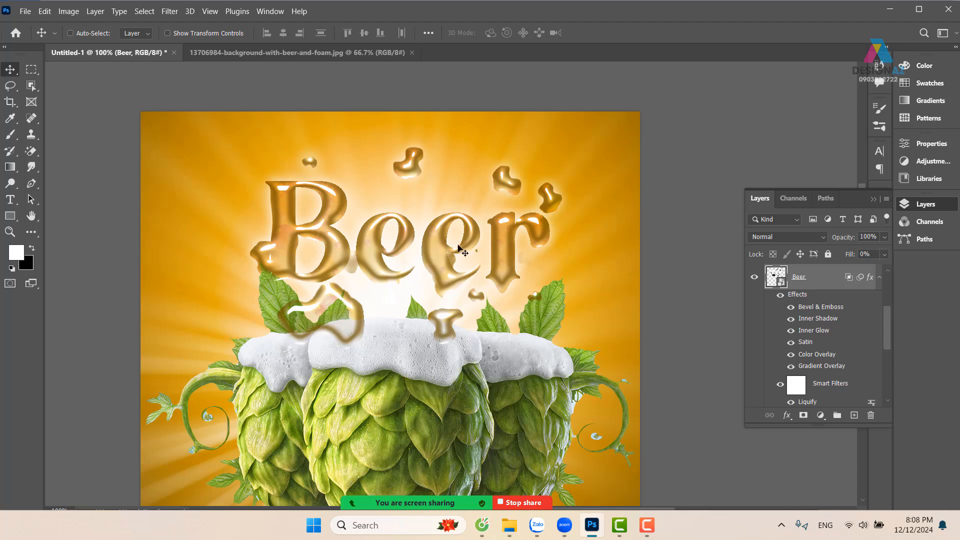
{"action": "left_click_drag", "start_coordinate": [458, 246], "coordinate": [506, 263]}
{"action": "key", "text": "ctrl+z"}
{"action": "left_click", "coordinate": [169, 12]}
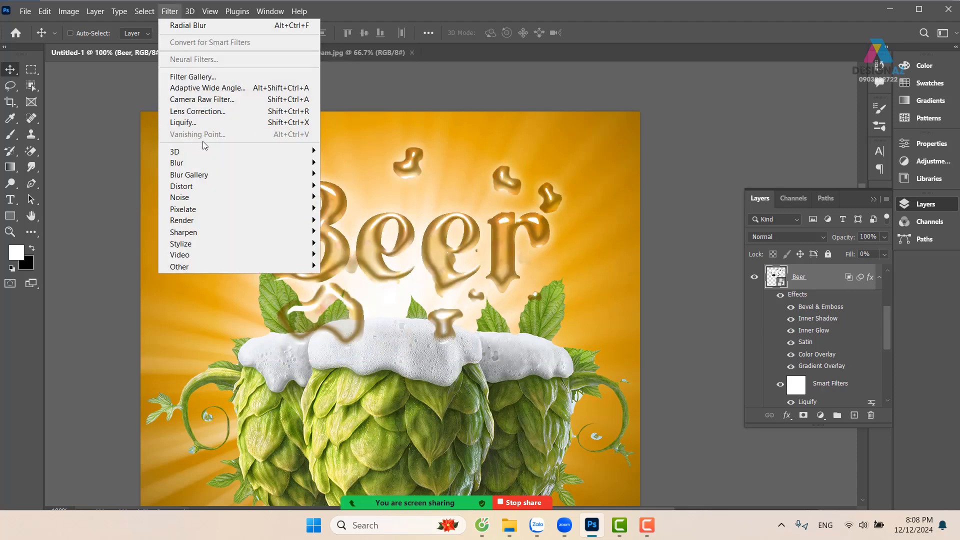
{"action": "mouse_move", "coordinate": [208, 167]}
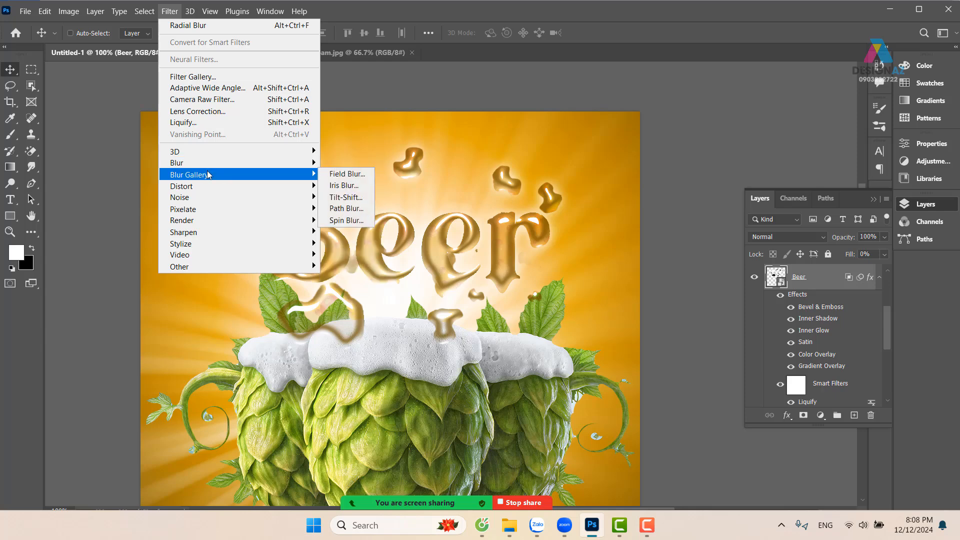
{"action": "left_click", "coordinate": [346, 177]}
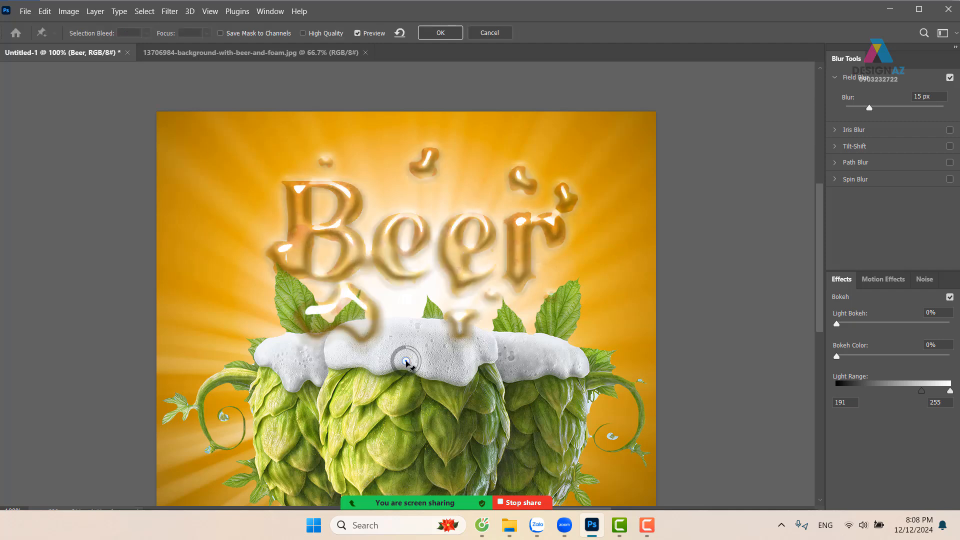
{"action": "left_click", "coordinate": [336, 232]}
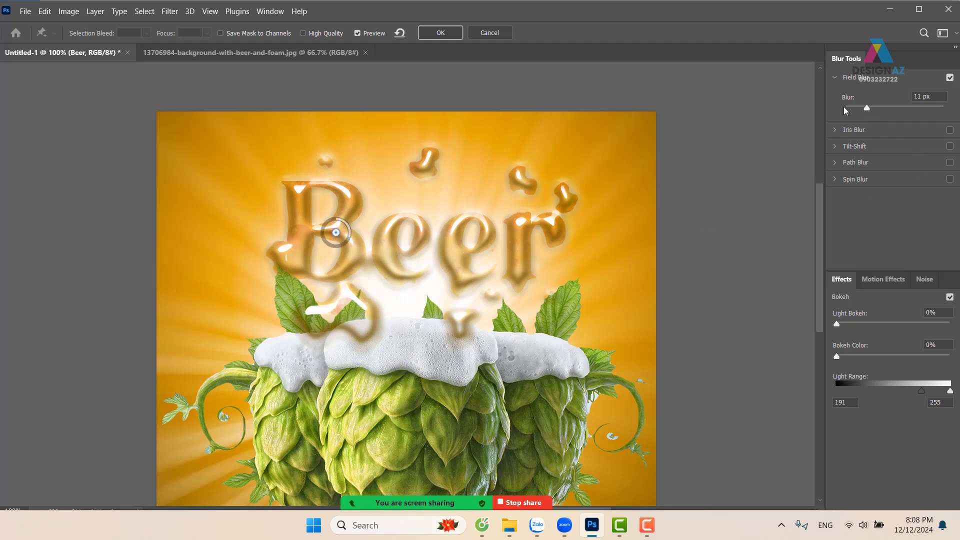
{"action": "left_click_drag", "start_coordinate": [845, 110], "coordinate": [820, 106]}
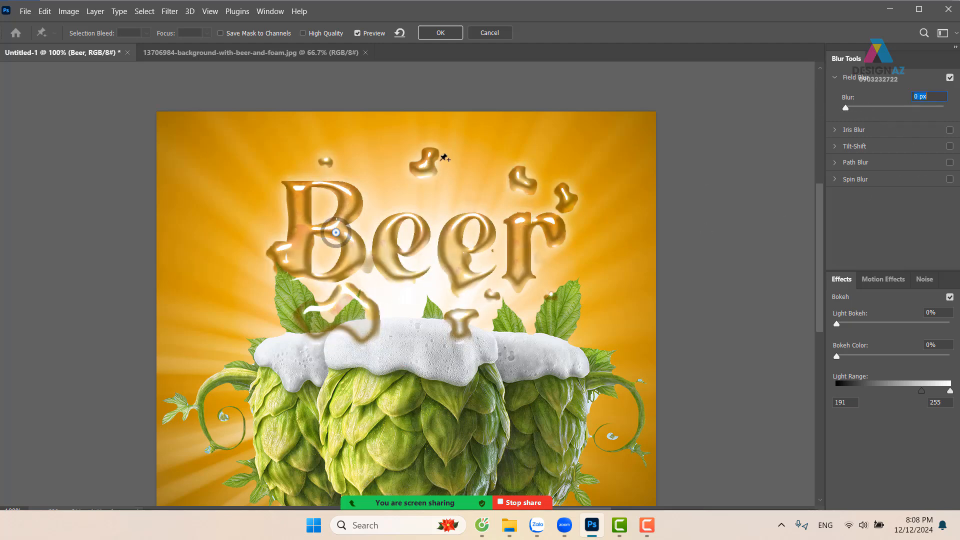
Add a 15 px blur pin on the droplet above the middle of the word, and 0 px pins on the first e and the r
{"action": "left_click", "coordinate": [434, 146]}
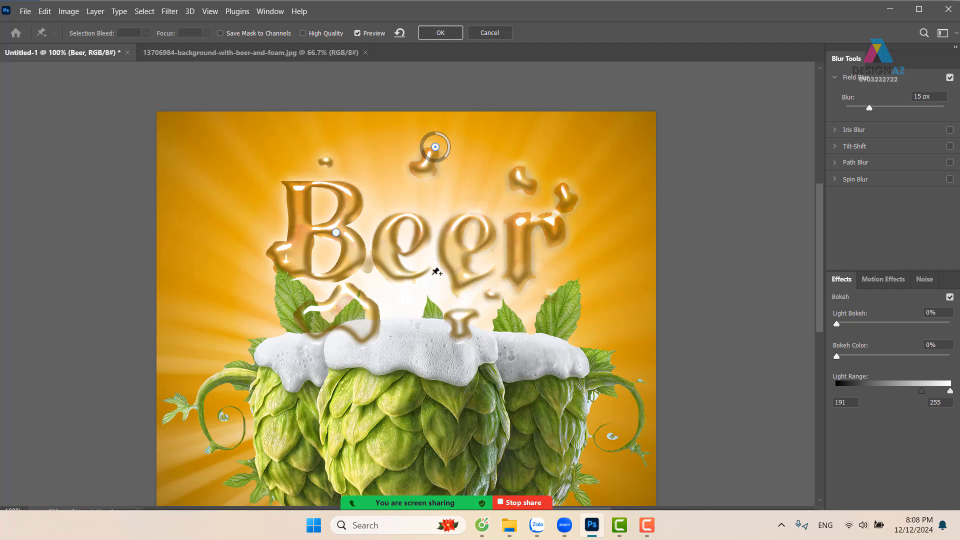
{"action": "left_click", "coordinate": [420, 215]}
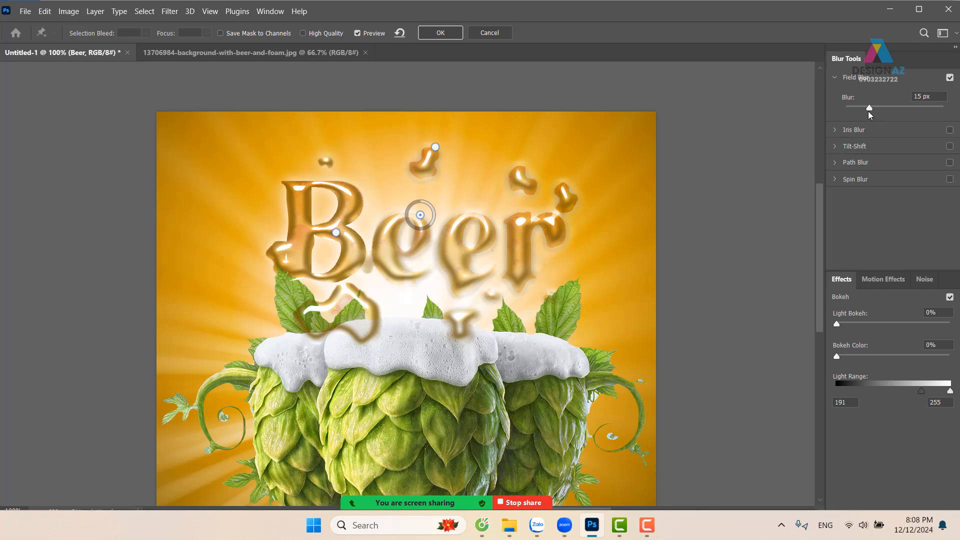
{"action": "left_click_drag", "start_coordinate": [869, 109], "coordinate": [845, 107]}
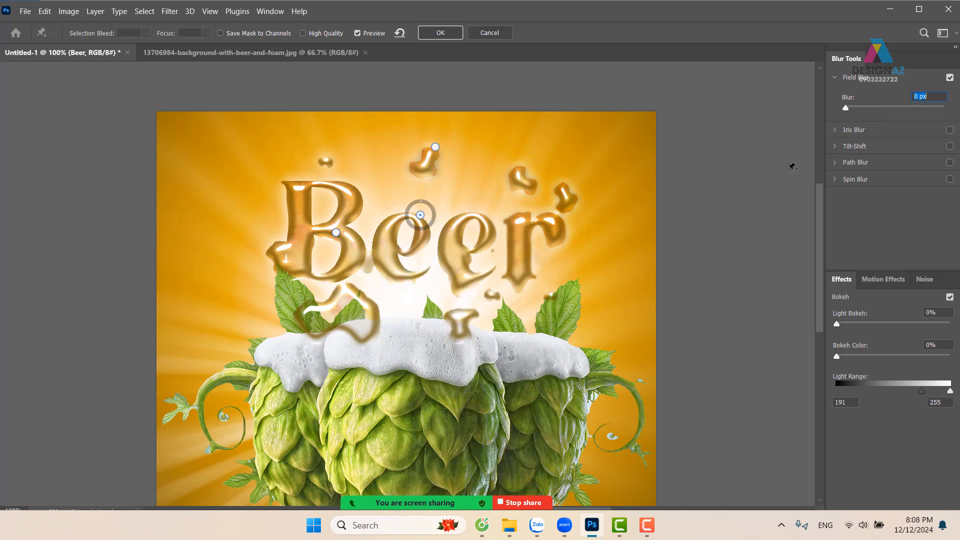
{"action": "left_click", "coordinate": [534, 228]}
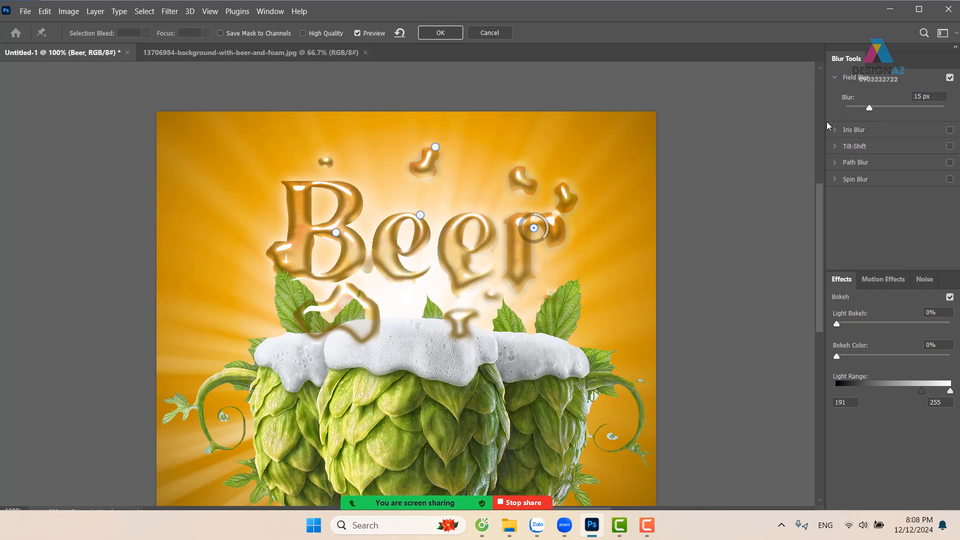
{"action": "left_click_drag", "start_coordinate": [869, 109], "coordinate": [837, 107]}
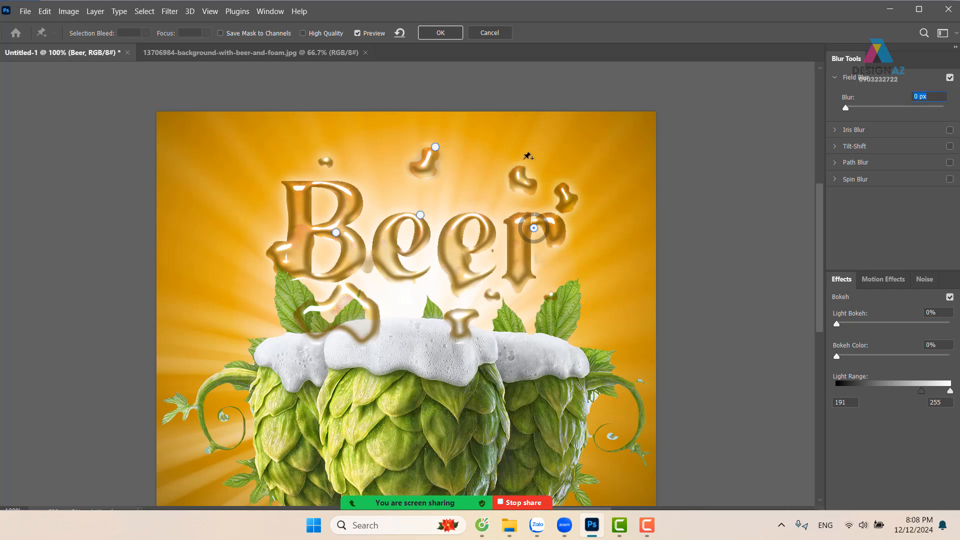
Add a reduced-blur pin above the r, a 15 px pin on the droplet above the B, and a 0 px pin on the B's upper stem
{"action": "left_click", "coordinate": [528, 154]}
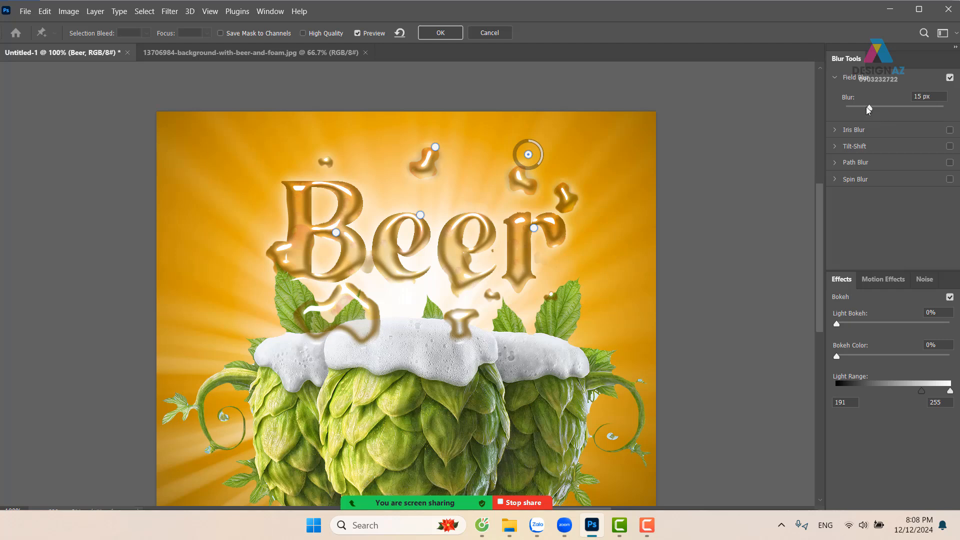
{"action": "left_click_drag", "start_coordinate": [869, 110], "coordinate": [860, 107]}
{"action": "left_click", "coordinate": [331, 162]}
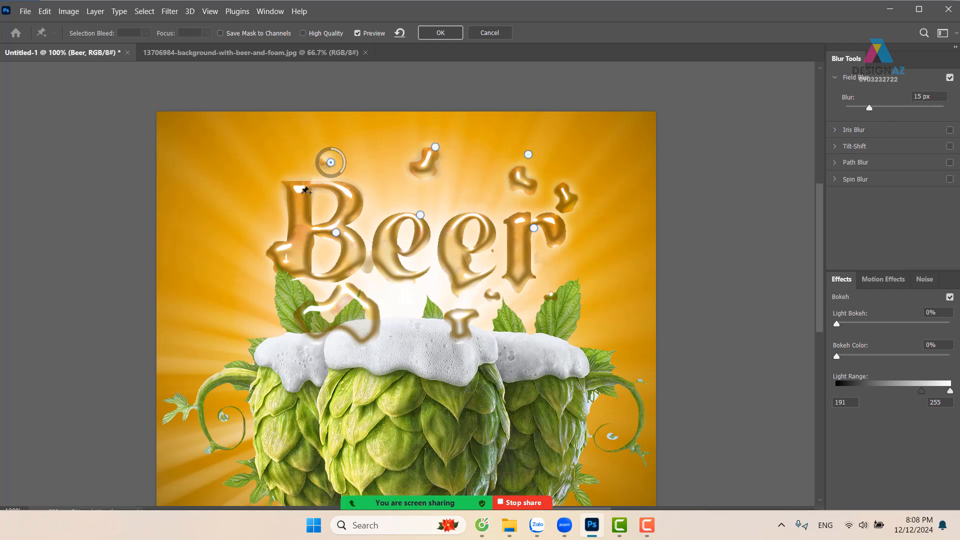
{"action": "left_click", "coordinate": [302, 193]}
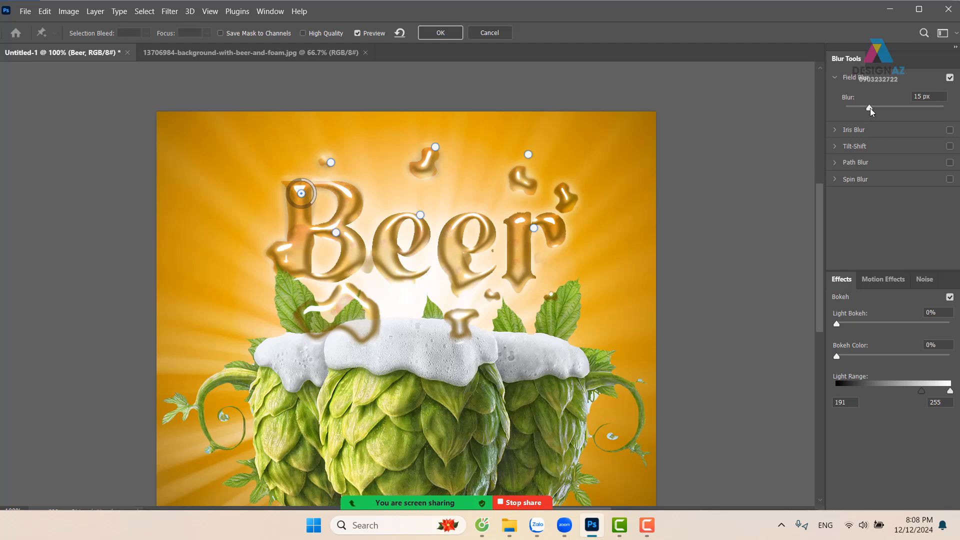
{"action": "left_click_drag", "start_coordinate": [870, 108], "coordinate": [810, 111]}
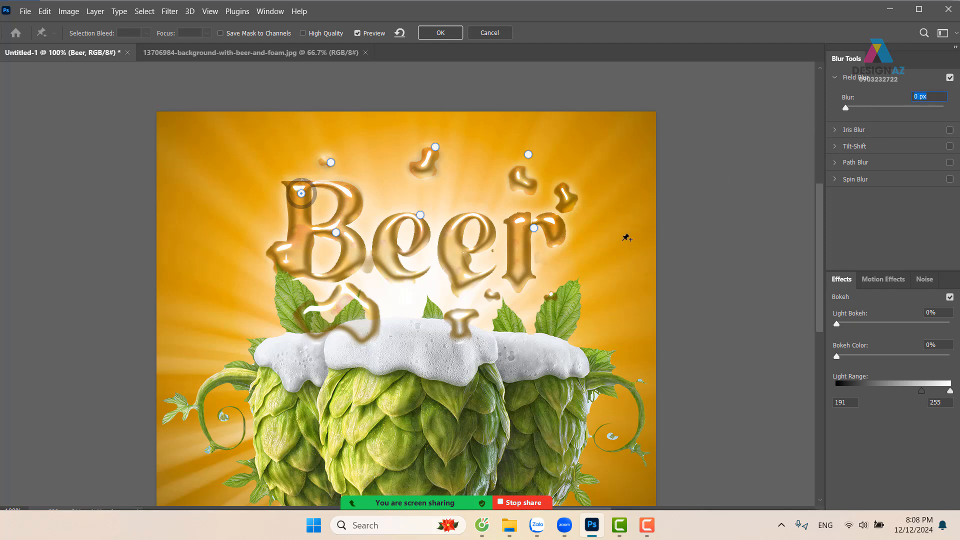
Add 0 px pins on the r's foot and the B's lower bowl and a 15 px pin on the drip below the B, then apply the Field Blur
{"action": "left_click", "coordinate": [526, 279]}
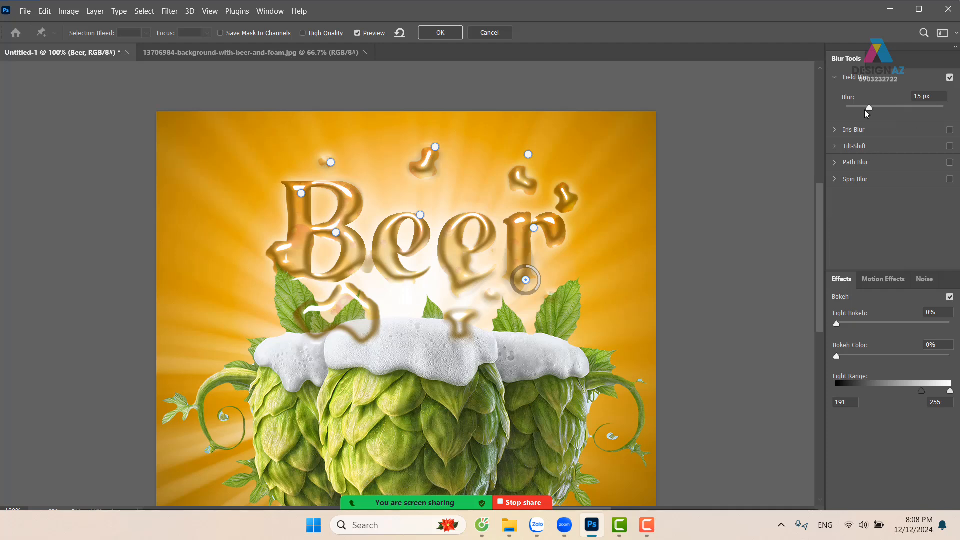
{"action": "left_click_drag", "start_coordinate": [869, 108], "coordinate": [840, 108]}
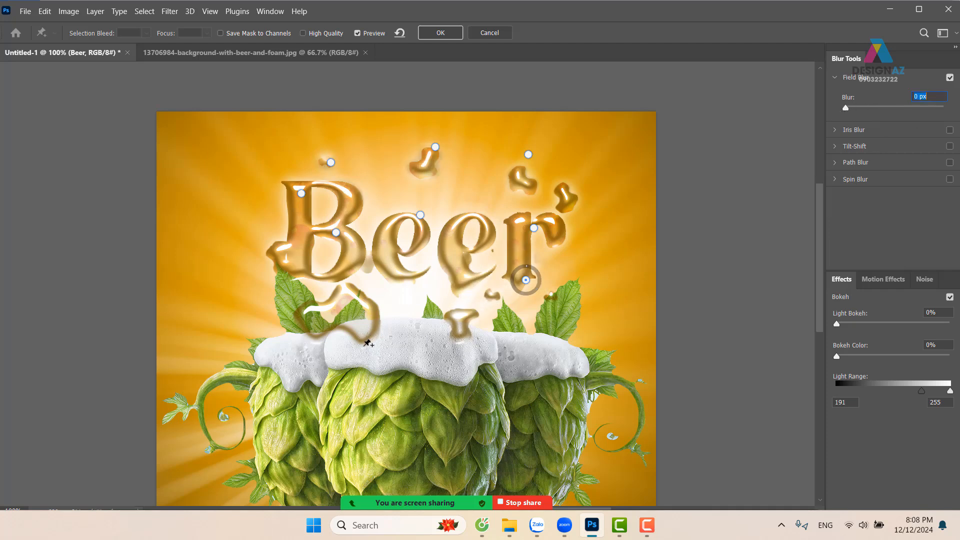
{"action": "left_click", "coordinate": [363, 345]}
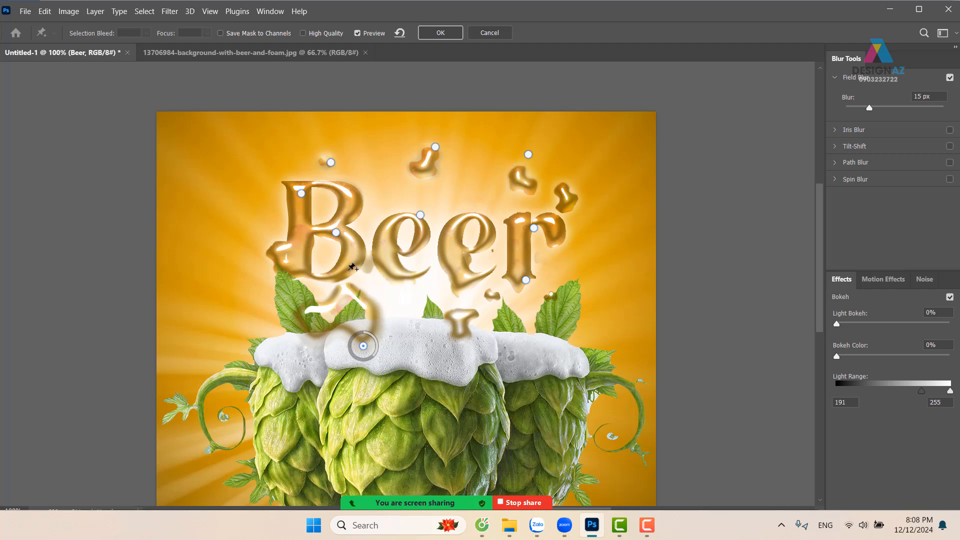
{"action": "left_click", "coordinate": [347, 271]}
{"action": "left_click_drag", "start_coordinate": [869, 108], "coordinate": [814, 112]}
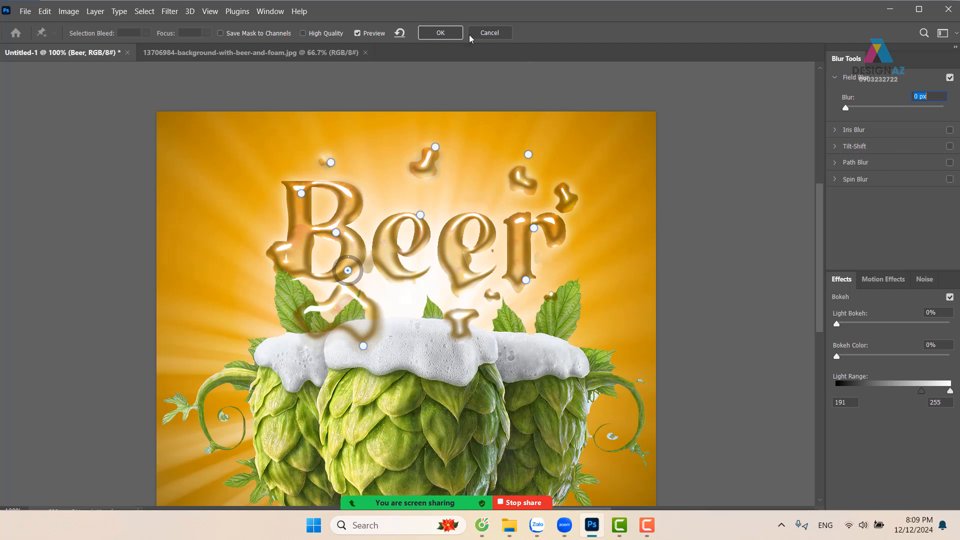
{"action": "left_click", "coordinate": [455, 34]}
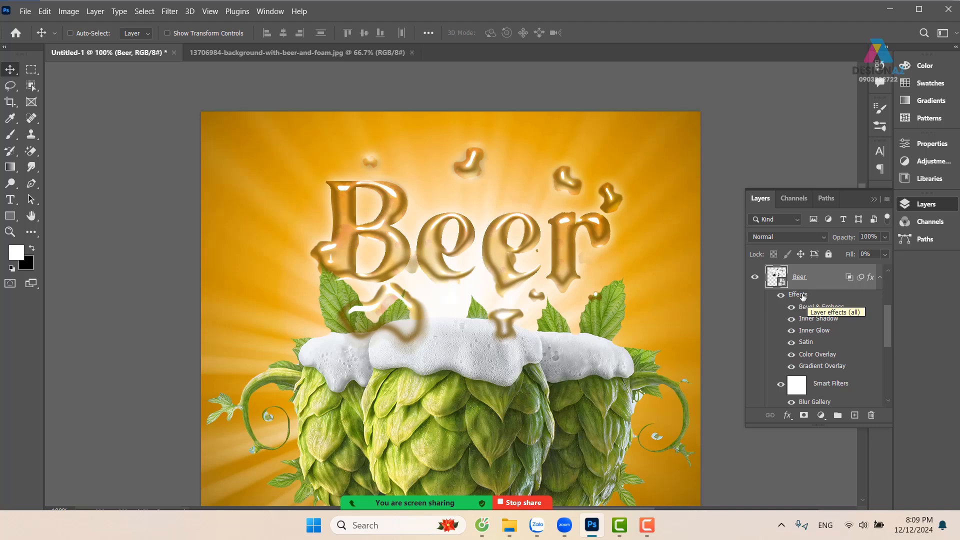
Load the Beer lettering outline as a selection and stroke it white, 3 px wide and centred, on a new layer
{"action": "left_click", "coordinate": [776, 282], "text": "ctrl"}
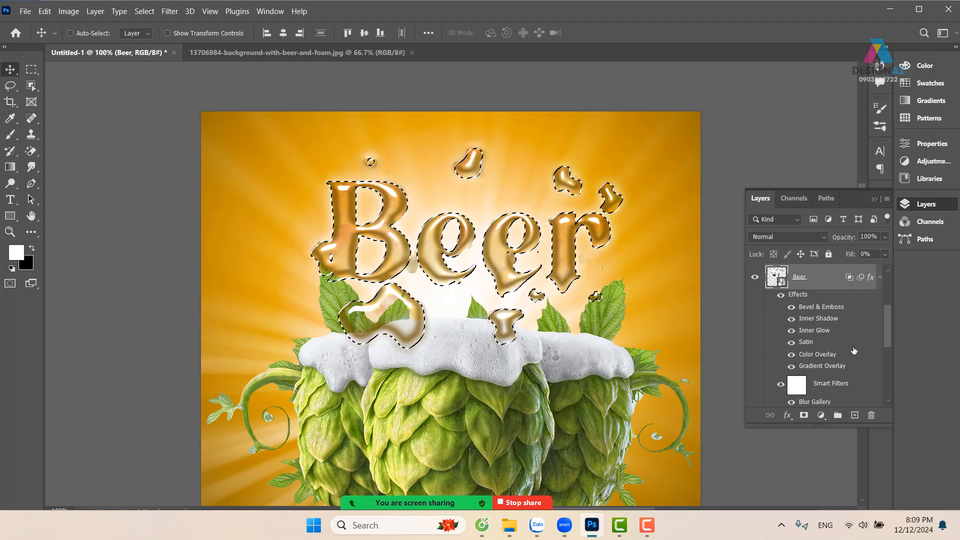
{"action": "left_click", "coordinate": [855, 415]}
{"action": "key", "text": "m"}
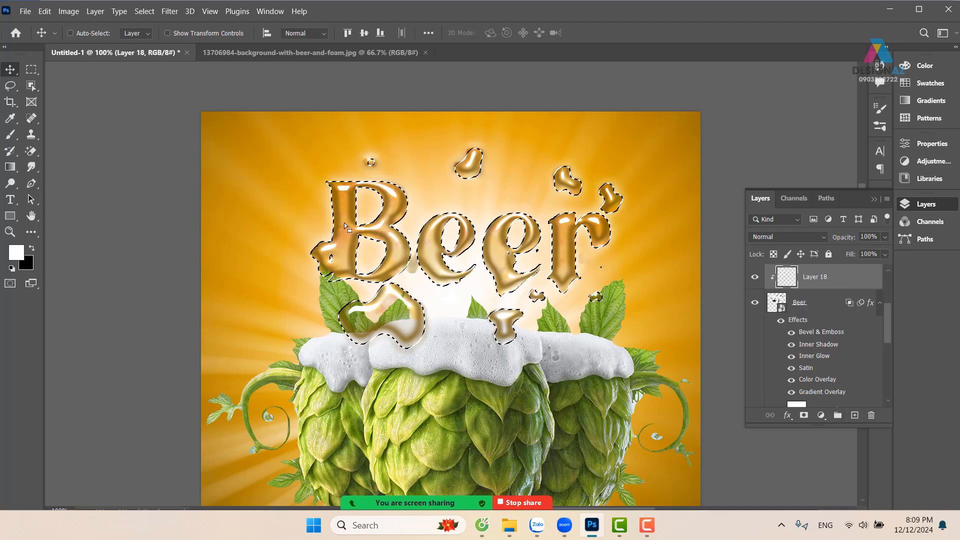
{"action": "right_click", "coordinate": [393, 224]}
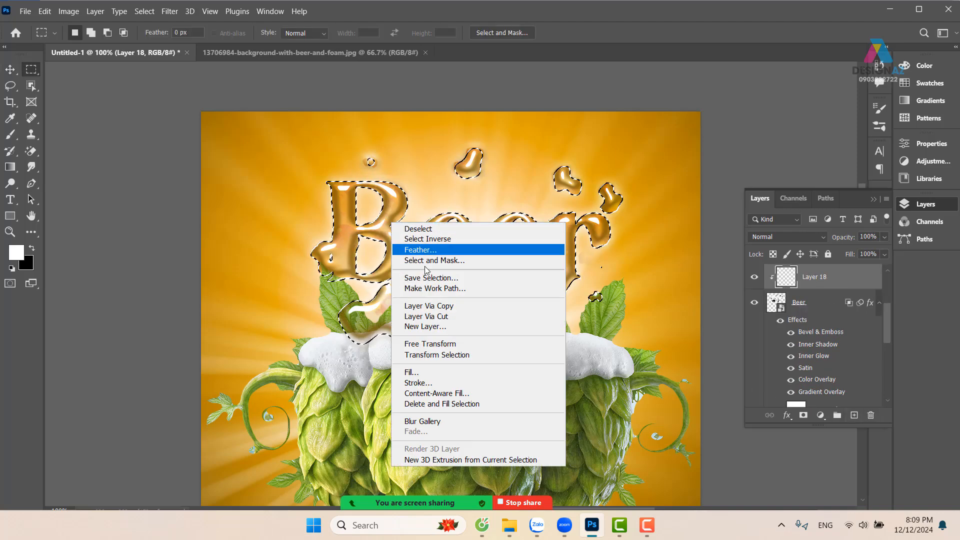
{"action": "left_click", "coordinate": [425, 383]}
{"action": "left_click", "coordinate": [652, 127]}
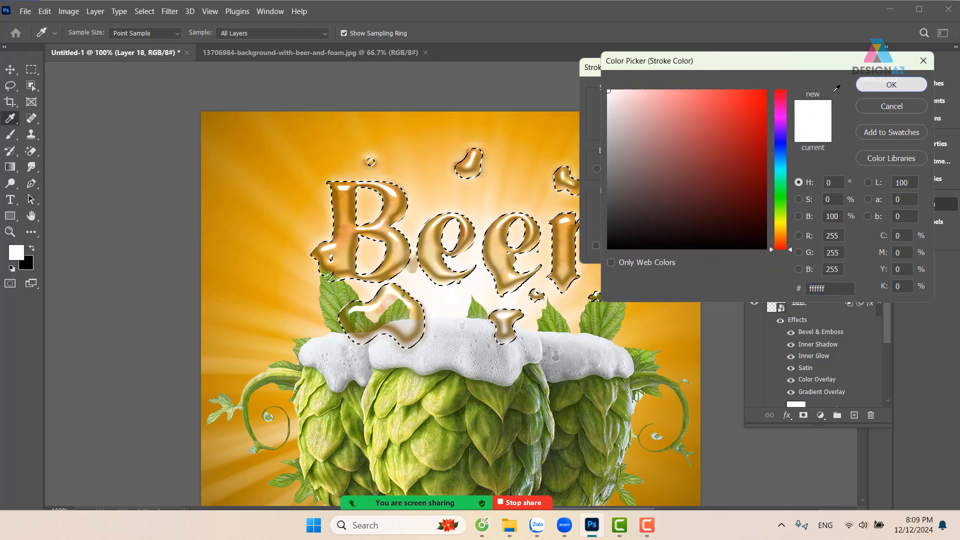
{"action": "left_click", "coordinate": [879, 82]}
{"action": "left_click", "coordinate": [778, 95]}
{"action": "key", "text": "m"}
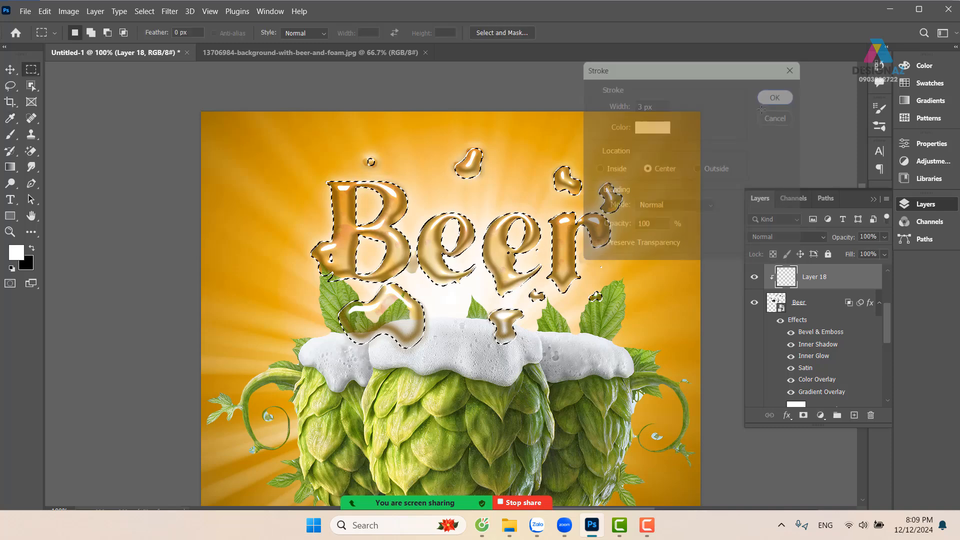
{"action": "key", "text": "ctrl+d"}
{"action": "mouse_move", "coordinate": [478, 242]}
{"action": "left_mouse_down"}
{"action": "mouse_move", "coordinate": [500, 208]}
{"action": "mouse_move", "coordinate": [508, 240]}
{"action": "left_mouse_up"}
{"action": "key", "text": "v"}
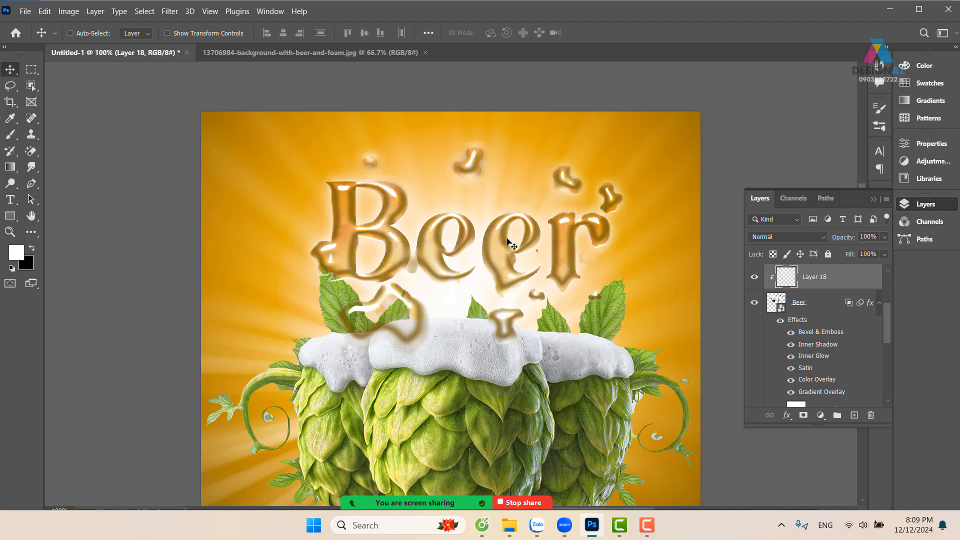
Bring the stroke layer to the front of the layer stack and set its blend mode to Overlay
{"action": "key", "text": "ctrl+shift+bracketright"}
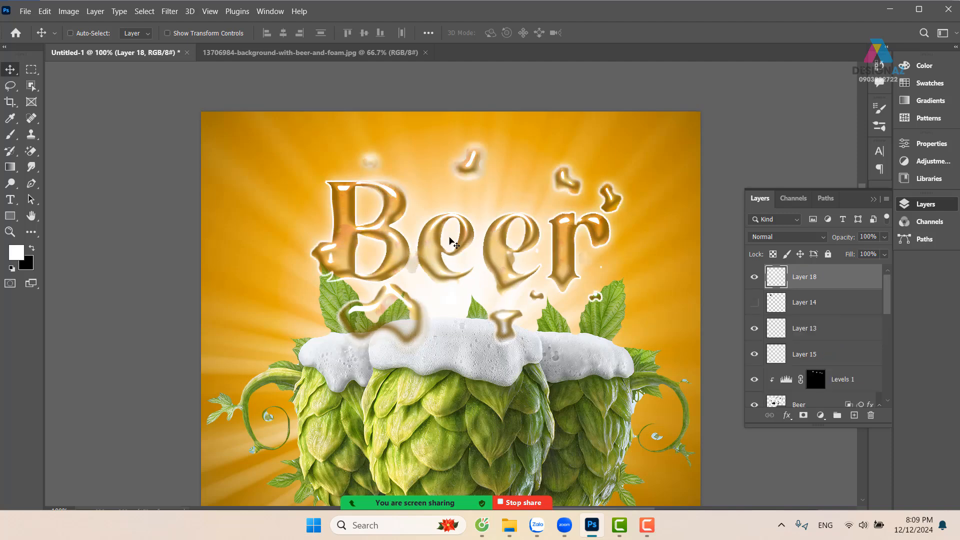
{"action": "mouse_move", "coordinate": [456, 234]}
{"action": "left_mouse_down"}
{"action": "mouse_move", "coordinate": [431, 181]}
{"action": "mouse_move", "coordinate": [403, 159]}
{"action": "mouse_move", "coordinate": [395, 203]}
{"action": "left_mouse_up"}
{"action": "key", "text": "ctrl+z"}
{"action": "mouse_move", "coordinate": [476, 252]}
{"action": "left_mouse_down"}
{"action": "mouse_move", "coordinate": [443, 254]}
{"action": "mouse_move", "coordinate": [411, 229]}
{"action": "mouse_move", "coordinate": [418, 235]}
{"action": "left_mouse_up"}
{"action": "key", "text": "ctrl+z"}
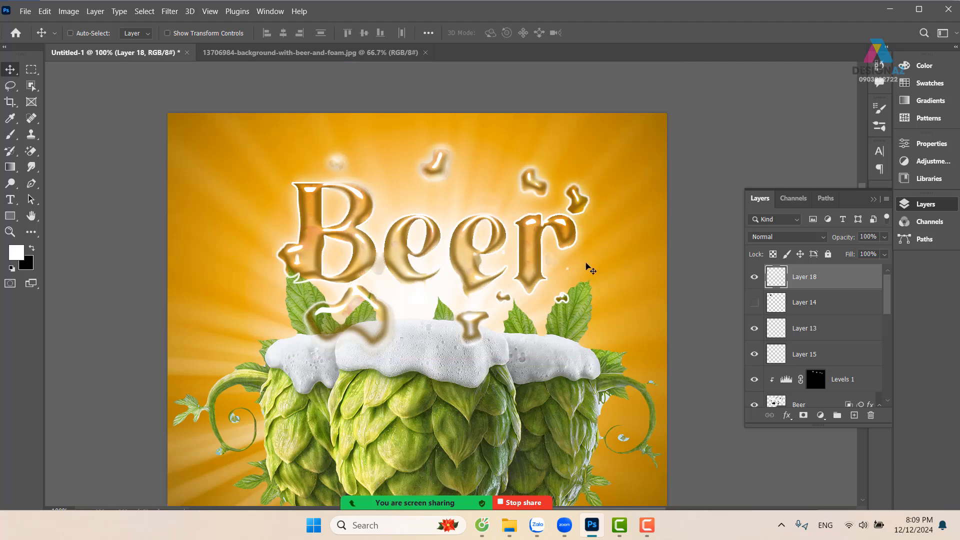
{"action": "left_click", "coordinate": [800, 238]}
{"action": "left_click", "coordinate": [747, 344]}
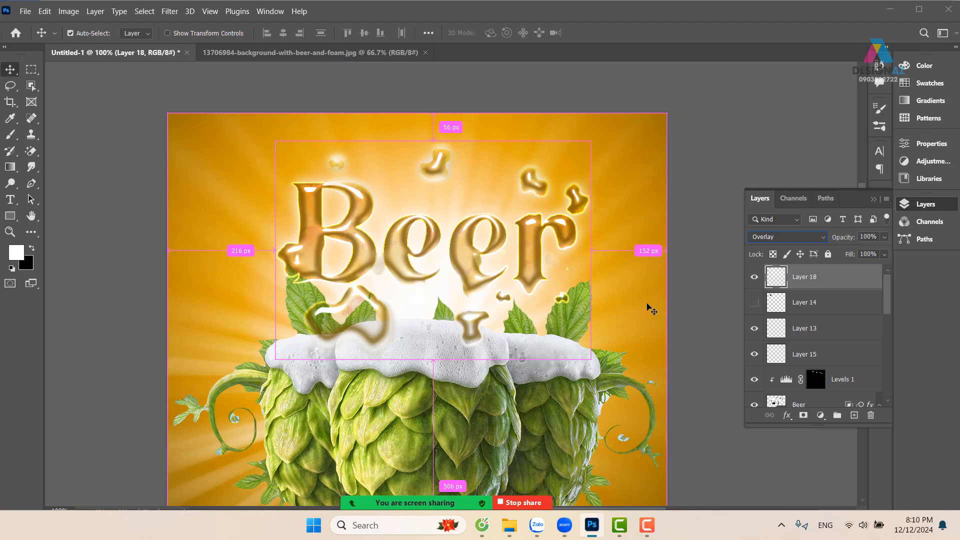
Undo the Overlay blending, the layer reordering and the lettering stroke
{"action": "key", "text": "ctrl+z"}
{"action": "key", "text": "ctrl+z"}
{"action": "key", "text": "ctrl+z"}
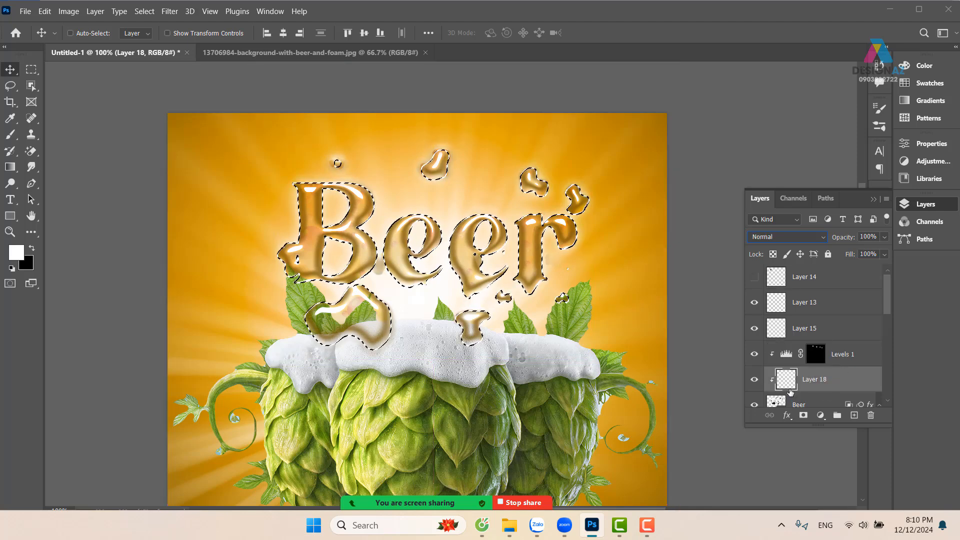
Create a new layer above all others and stroke the lettering selection white on it, 6 px wide and centred, then deselect
{"action": "left_click", "coordinate": [798, 403]}
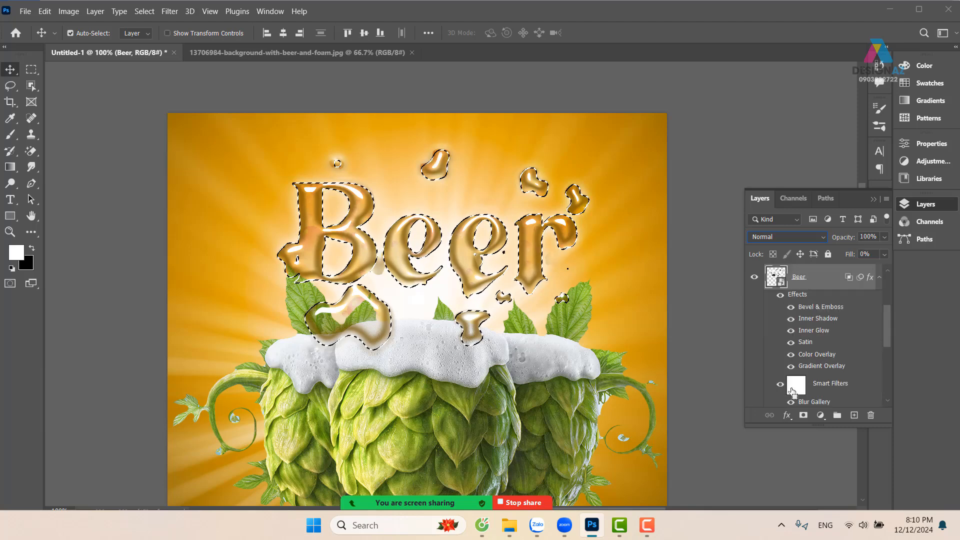
{"action": "left_click", "coordinate": [855, 416]}
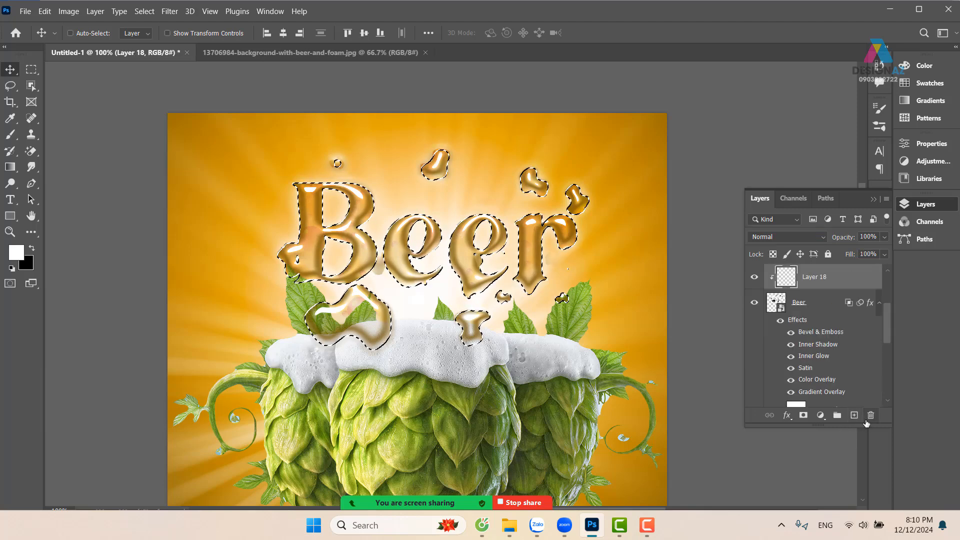
{"action": "key", "text": "ctrl+shift+bracketright"}
{"action": "key", "text": "m"}
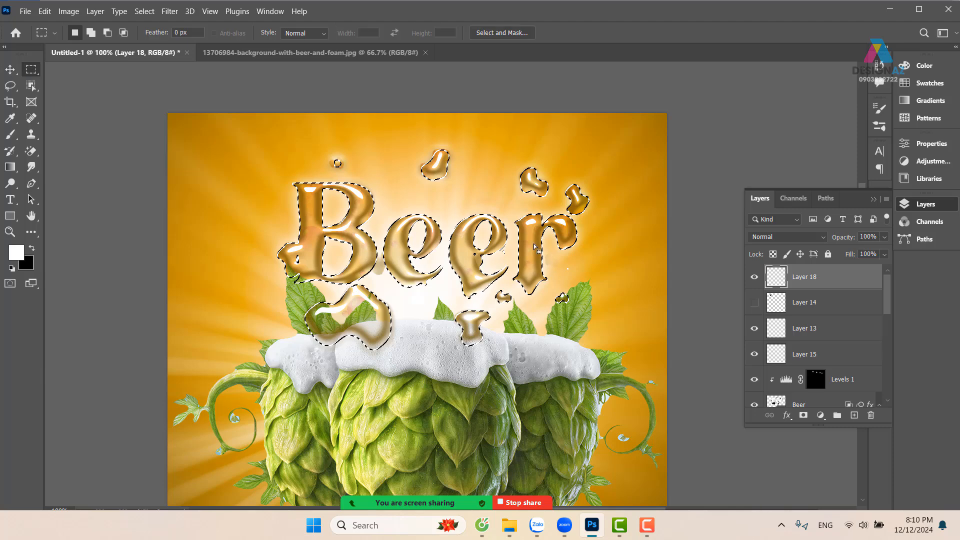
{"action": "right_click", "coordinate": [514, 239]}
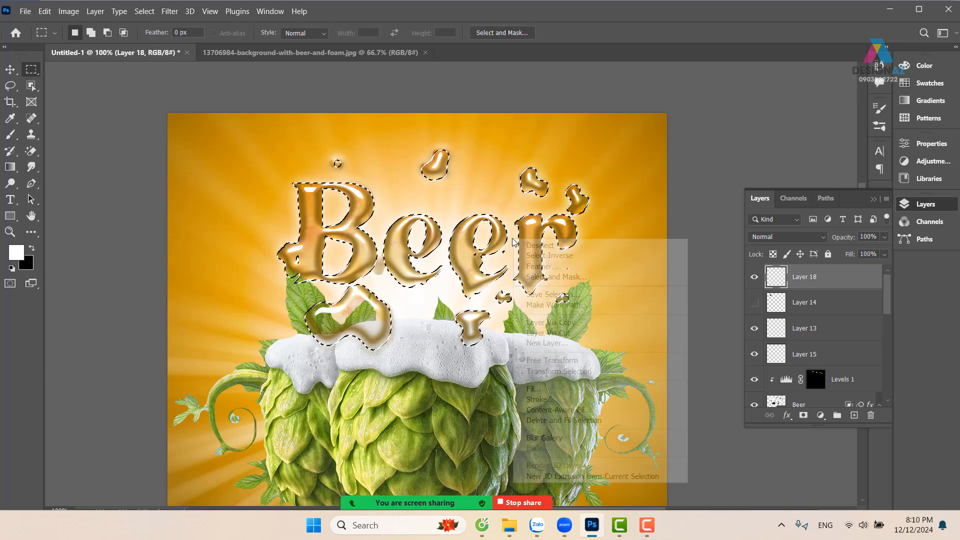
{"action": "left_click", "coordinate": [540, 399]}
{"action": "type", "text": "6"}
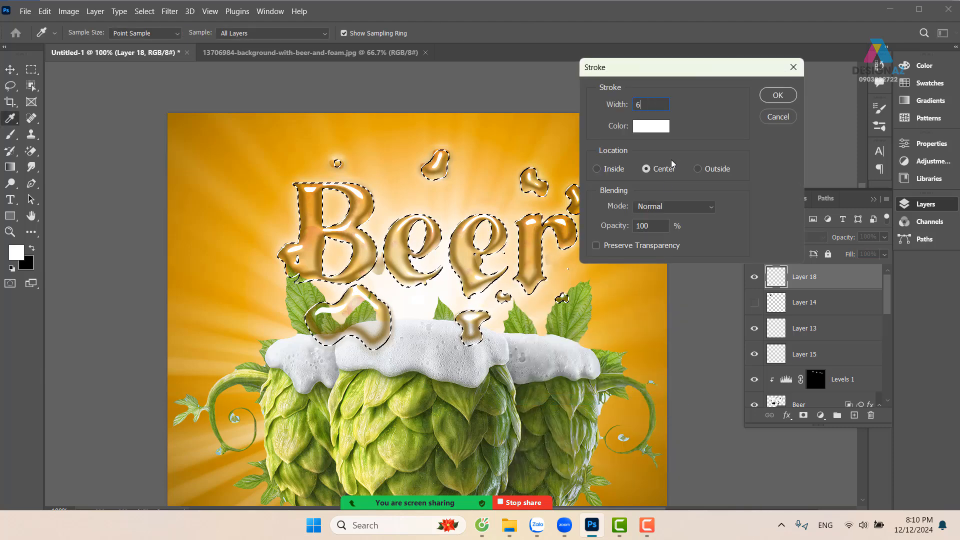
{"action": "key", "text": "Return"}
{"action": "key", "text": "v"}
{"action": "key", "text": "ctrl+d"}
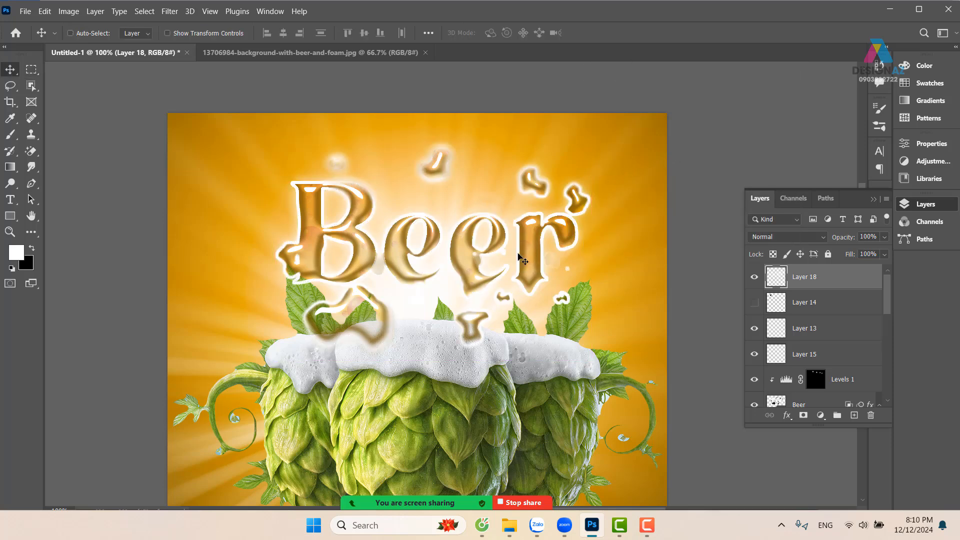
Set the 6 px stroke layer's blend mode to Overlay and its fill to 45%
{"action": "left_click", "coordinate": [802, 237]}
{"action": "left_click", "coordinate": [777, 347]}
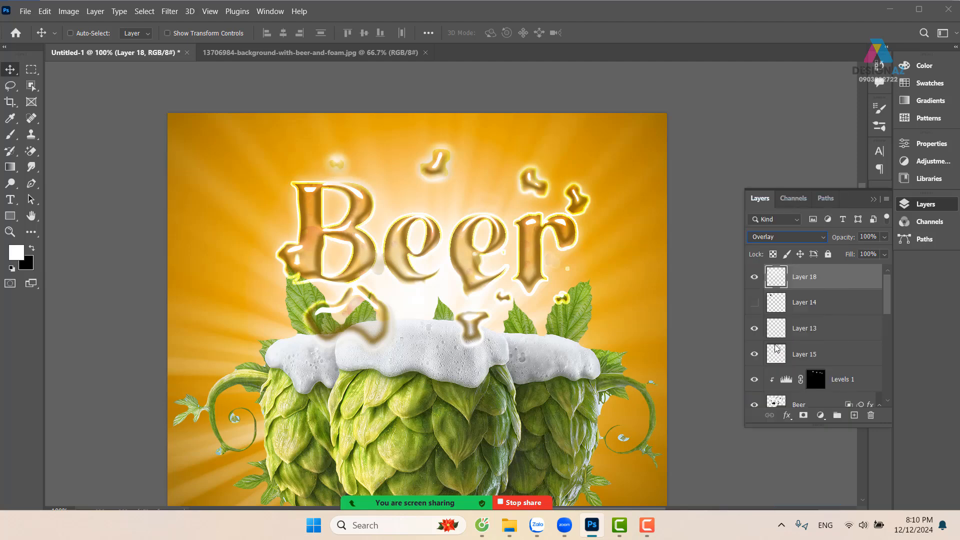
{"action": "left_click_drag", "start_coordinate": [554, 331], "coordinate": [552, 246]}
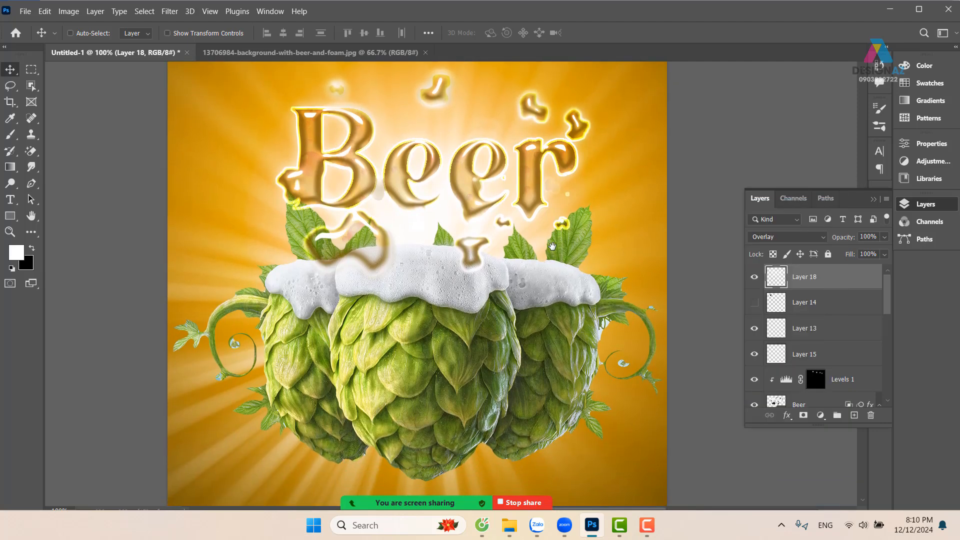
{"action": "left_click", "coordinate": [884, 254]}
{"action": "left_click_drag", "start_coordinate": [863, 267], "coordinate": [852, 267]}
{"action": "left_click_drag", "start_coordinate": [616, 231], "coordinate": [608, 244]}
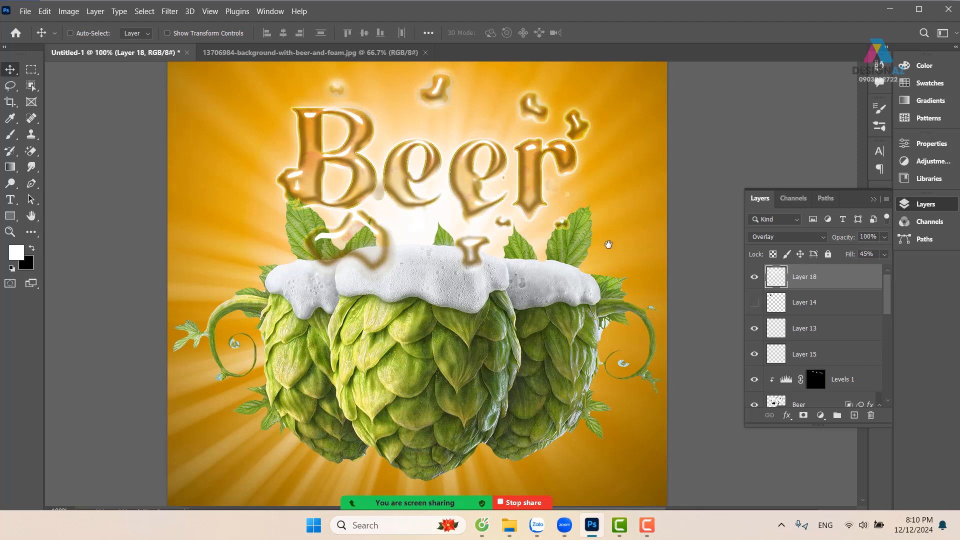
Delete the white outline layer above the Beer lettering
{"action": "key", "text": "ctrl+minus"}
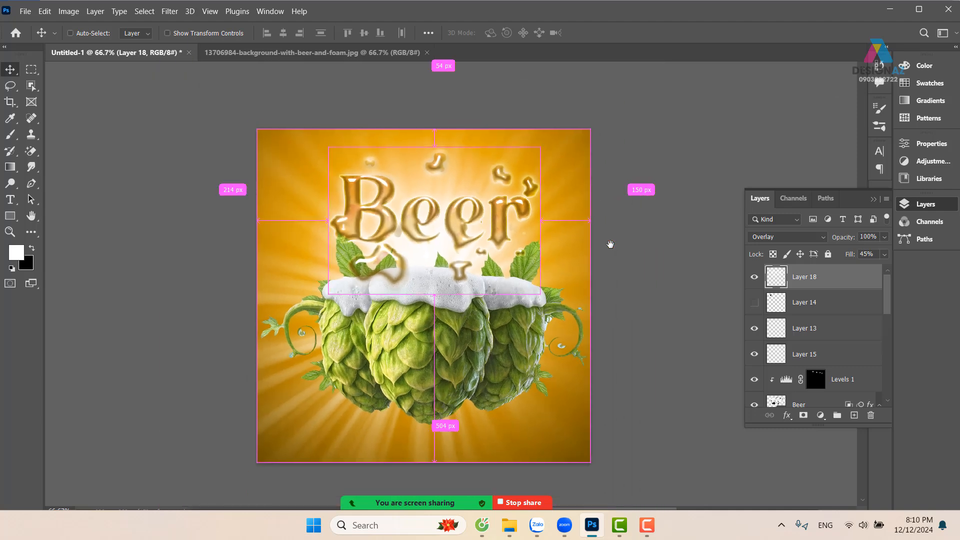
{"action": "left_click_drag", "start_coordinate": [606, 247], "coordinate": [638, 235]}
{"action": "key", "text": "Delete"}
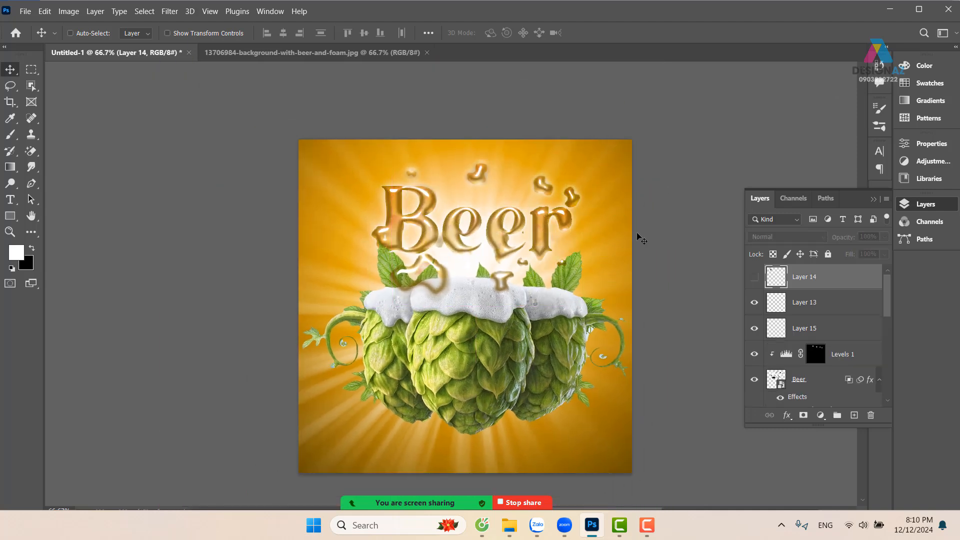
{"action": "key", "text": "ctrl+plus"}
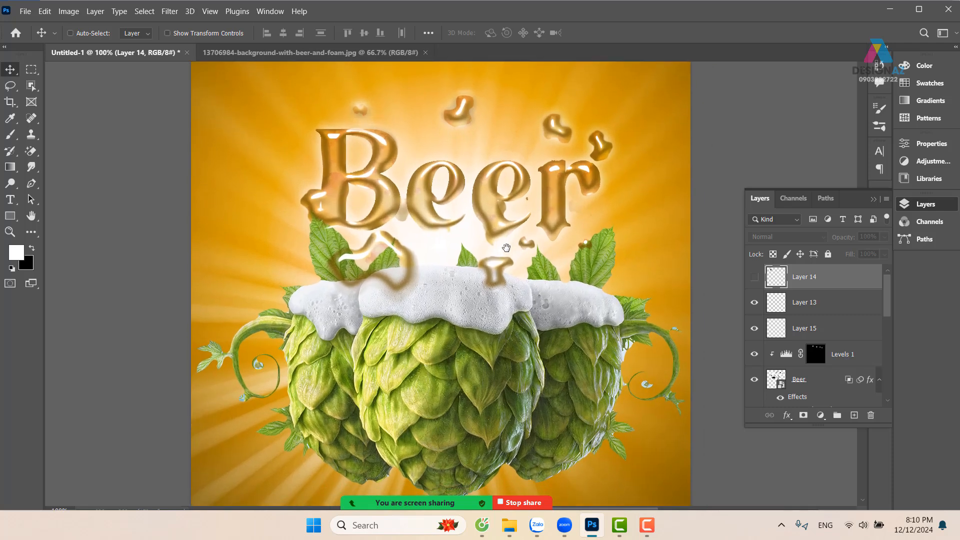
{"action": "left_click_drag", "start_coordinate": [505, 247], "coordinate": [492, 236]}
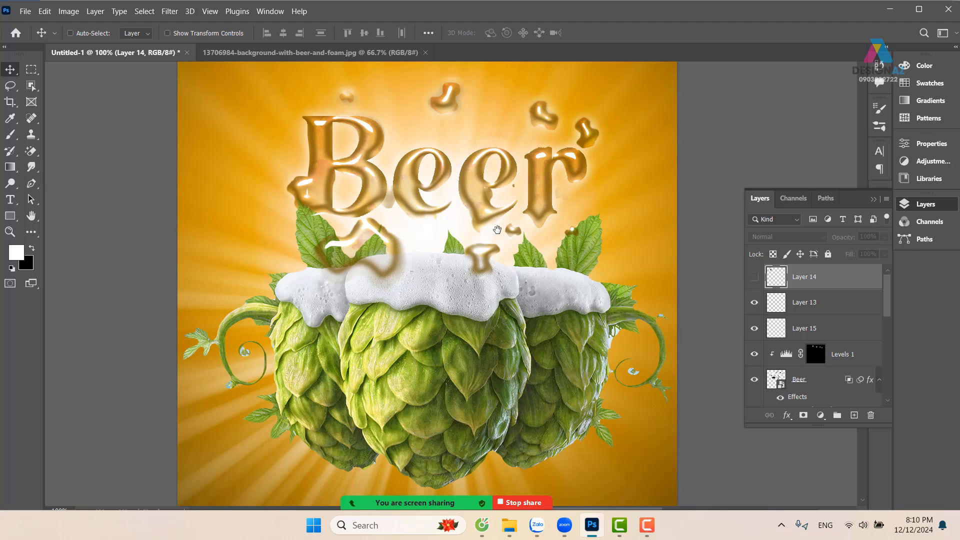
{"action": "left_click_drag", "start_coordinate": [483, 278], "coordinate": [463, 277]}
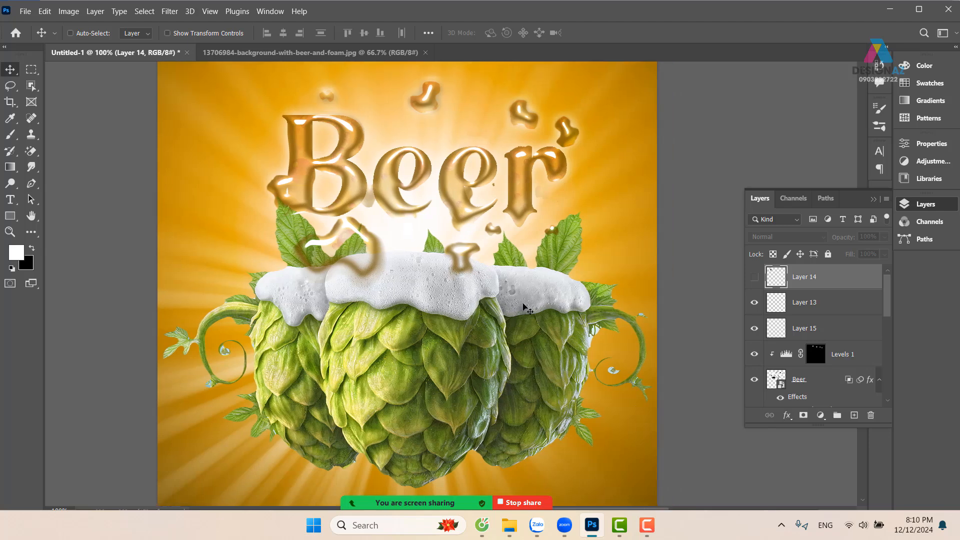
Start opening another image and browse to the thuvienanh folder on New Volume (E:)
{"action": "key", "text": "ctrl+o"}
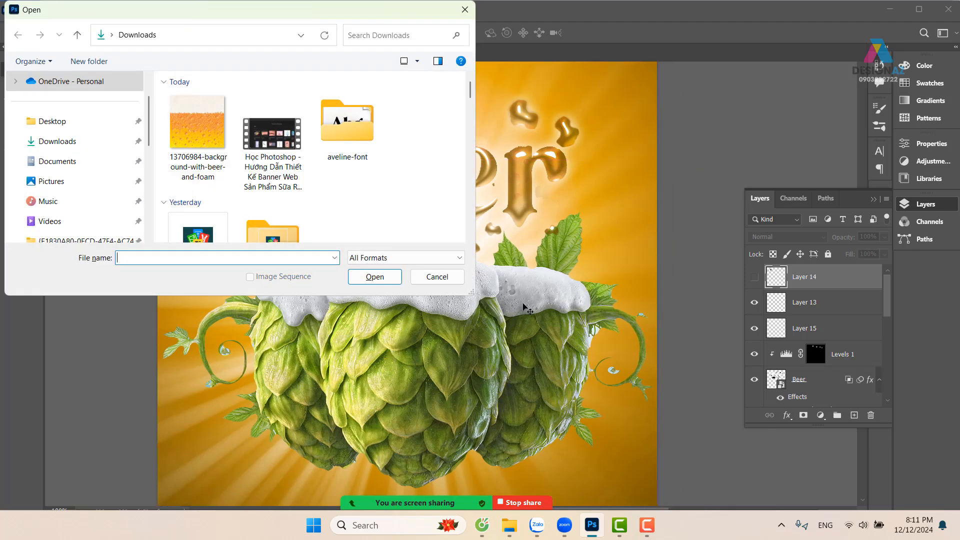
{"action": "scroll", "coordinate": [93, 192], "scroll_direction": "down", "scroll_amount": 5}
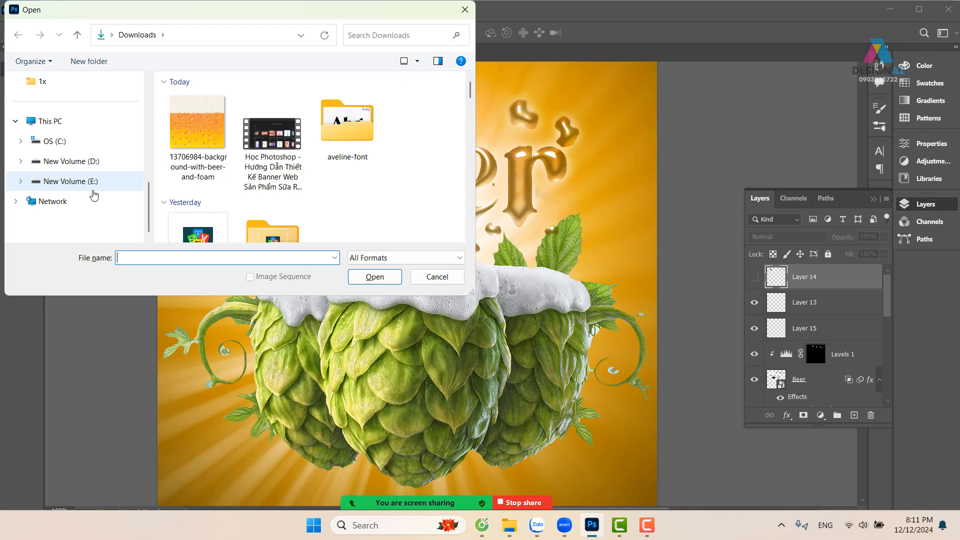
{"action": "left_click", "coordinate": [83, 188]}
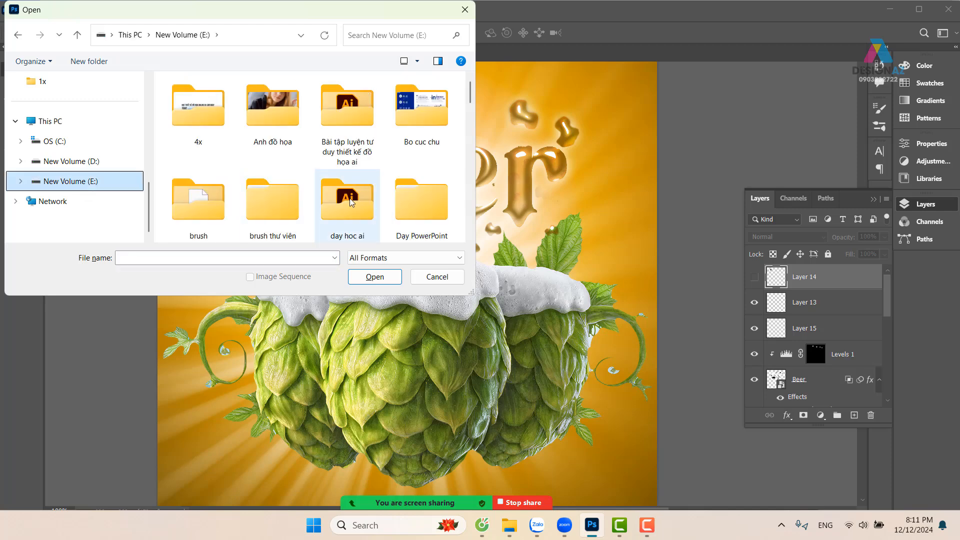
{"action": "scroll", "coordinate": [349, 198], "scroll_direction": "down", "scroll_amount": 2}
{"action": "scroll", "coordinate": [350, 198], "scroll_direction": "up", "scroll_amount": 2}
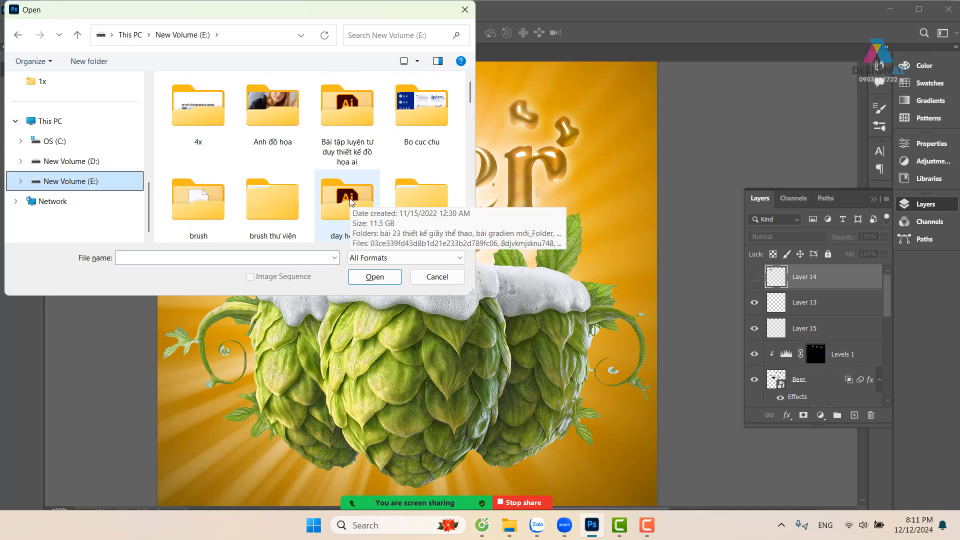
{"action": "scroll", "coordinate": [343, 202], "scroll_direction": "down", "scroll_amount": 3}
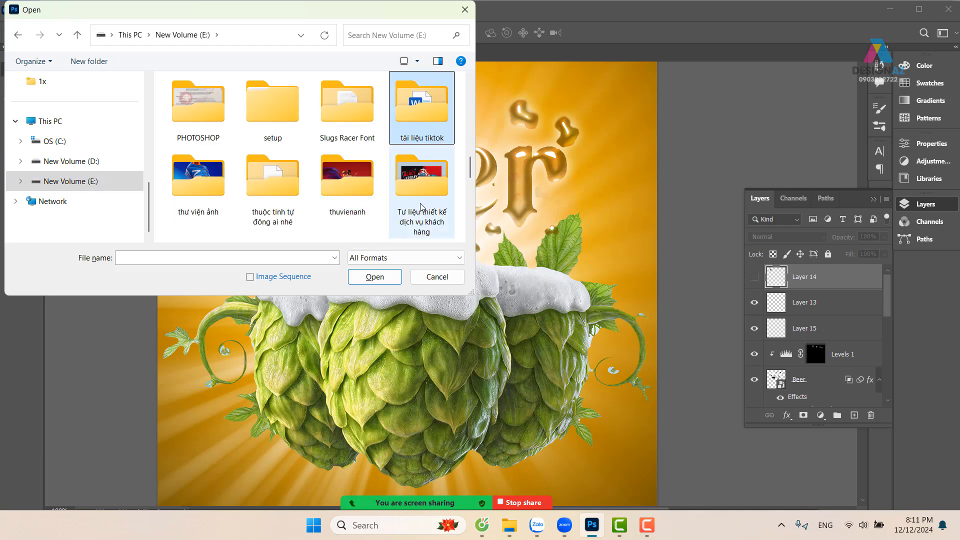
{"action": "left_click", "coordinate": [362, 198]}
{"action": "double_click", "coordinate": [362, 198]}
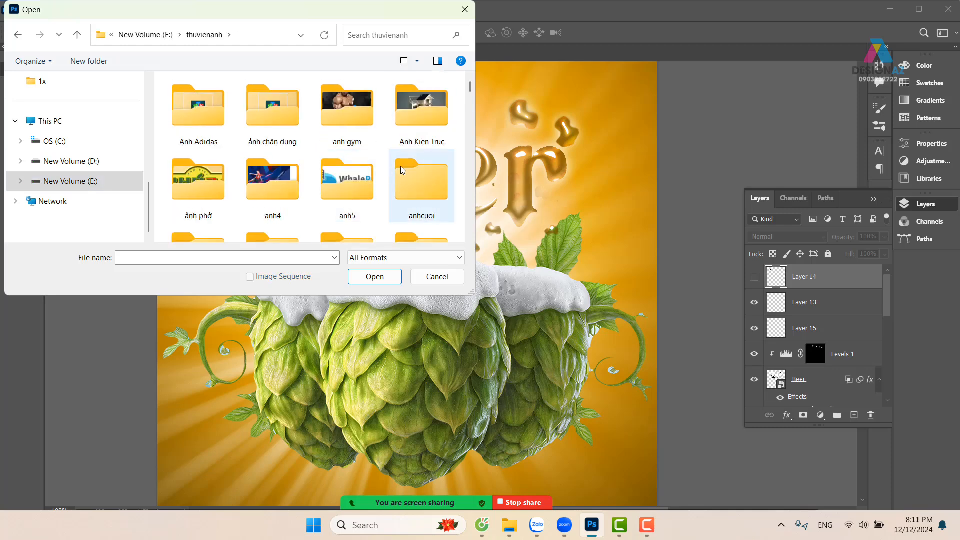
Open the black texture with silver web lines, 3efe43dd5a5fb1348ed42f0dd5269ef6.jpg, from the den trắng folder inside Backgroud
{"action": "scroll", "coordinate": [400, 166], "scroll_direction": "down", "scroll_amount": 2}
{"action": "scroll", "coordinate": [402, 170], "scroll_direction": "up", "scroll_amount": 2}
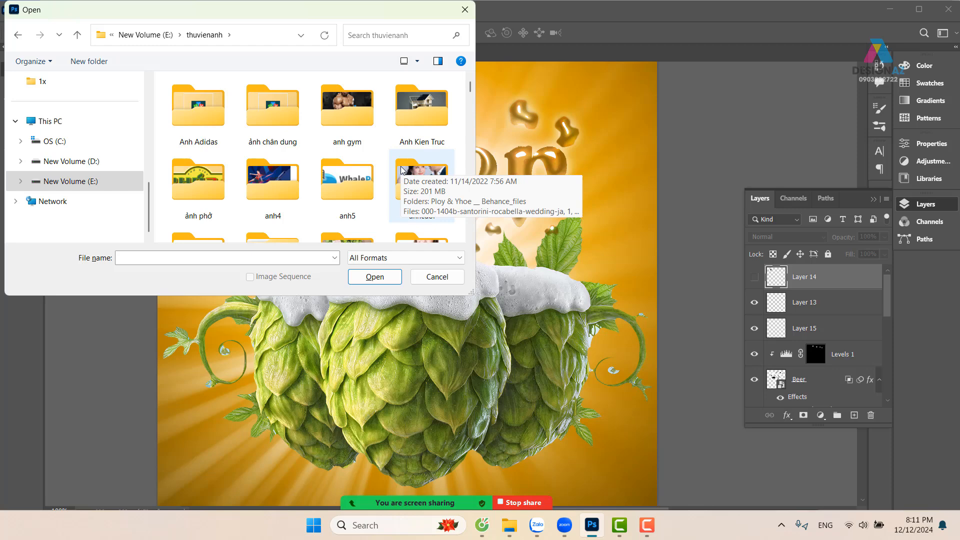
{"action": "left_click", "coordinate": [272, 188]}
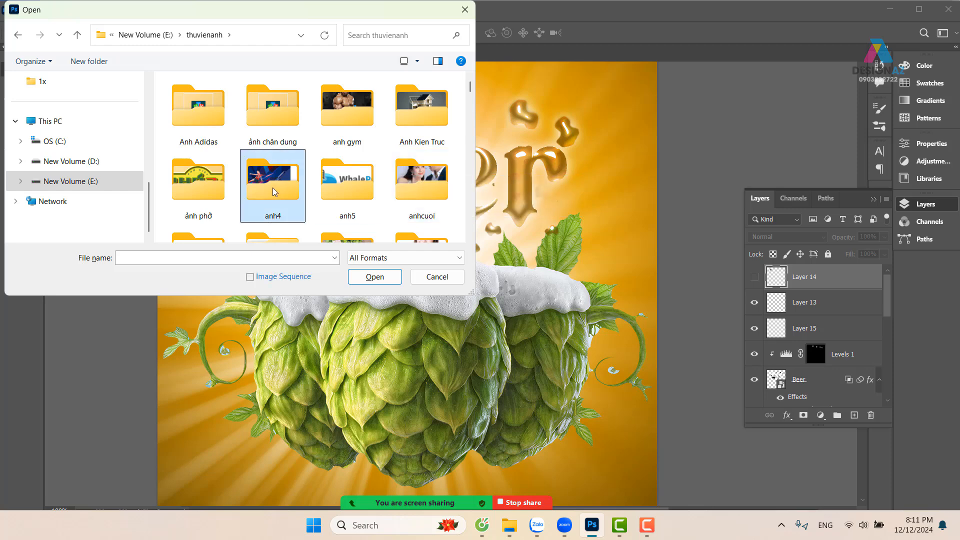
{"action": "key", "text": "b"}
{"action": "double_click", "coordinate": [281, 102]}
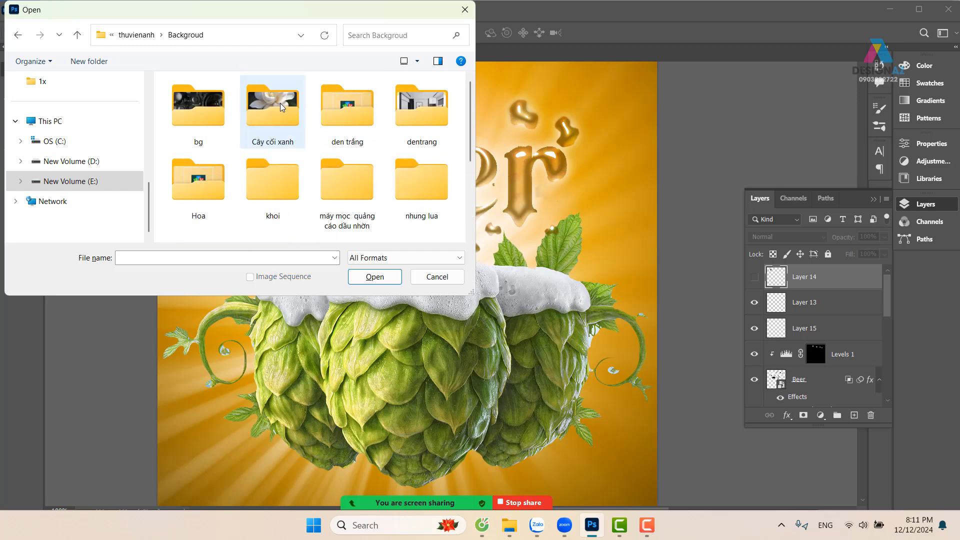
{"action": "double_click", "coordinate": [353, 109]}
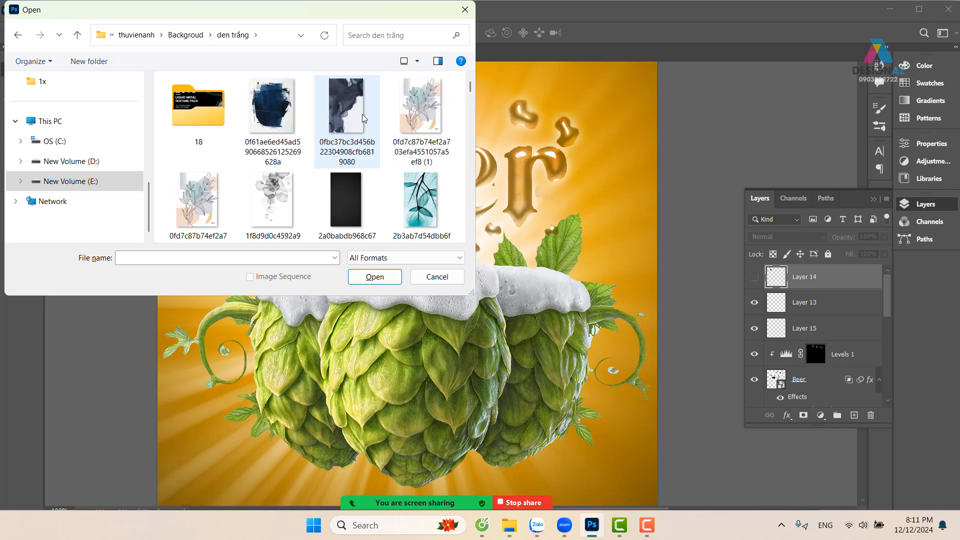
{"action": "scroll", "coordinate": [410, 193], "scroll_direction": "down", "scroll_amount": 2}
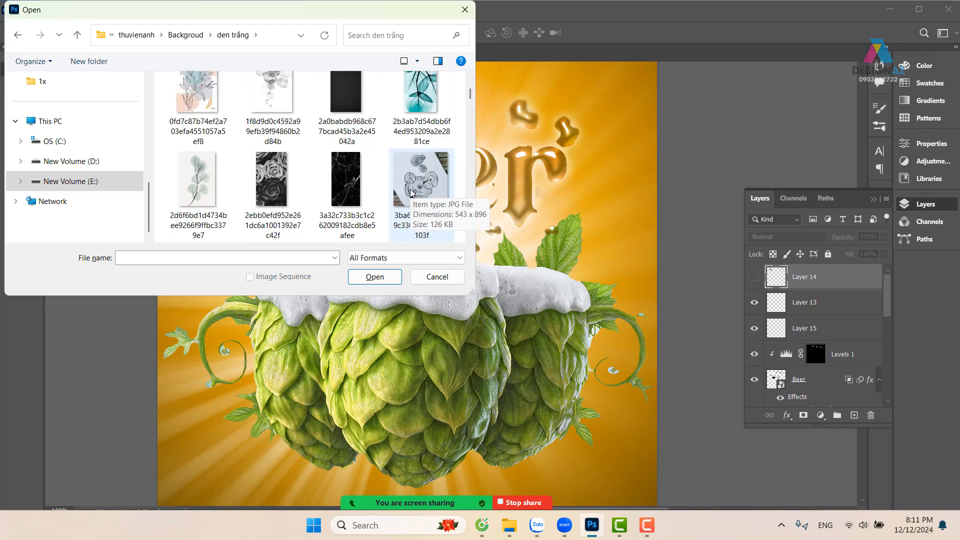
{"action": "scroll", "coordinate": [407, 190], "scroll_direction": "down", "scroll_amount": 3}
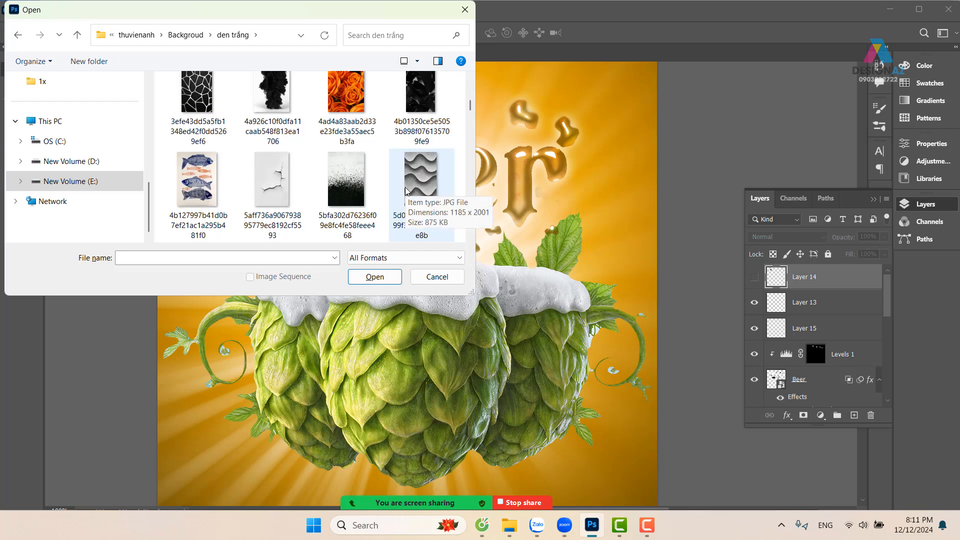
{"action": "left_click", "coordinate": [202, 100]}
{"action": "left_click", "coordinate": [377, 277]}
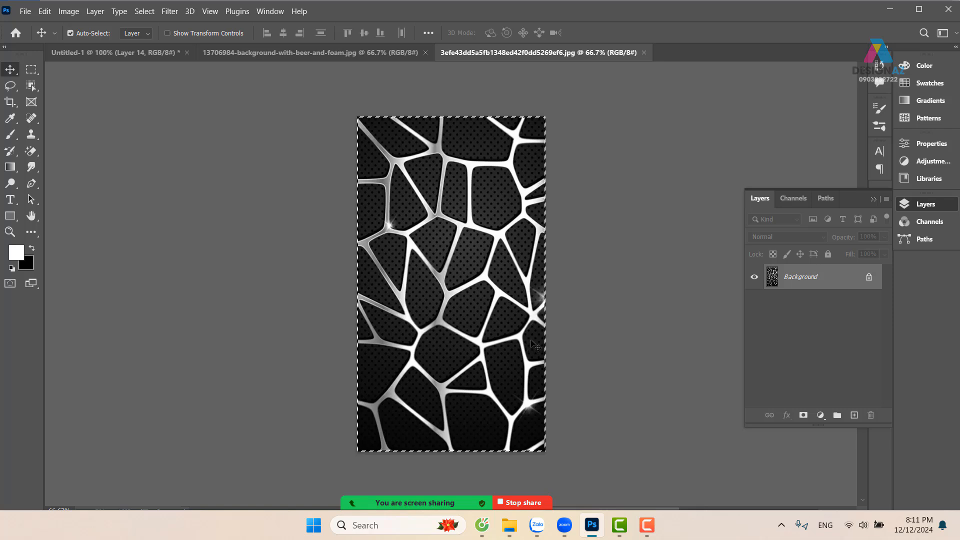
Copy the whole selected texture, define it as a brush preset and activate the Brush tool
{"action": "key", "text": "ctrl+c"}
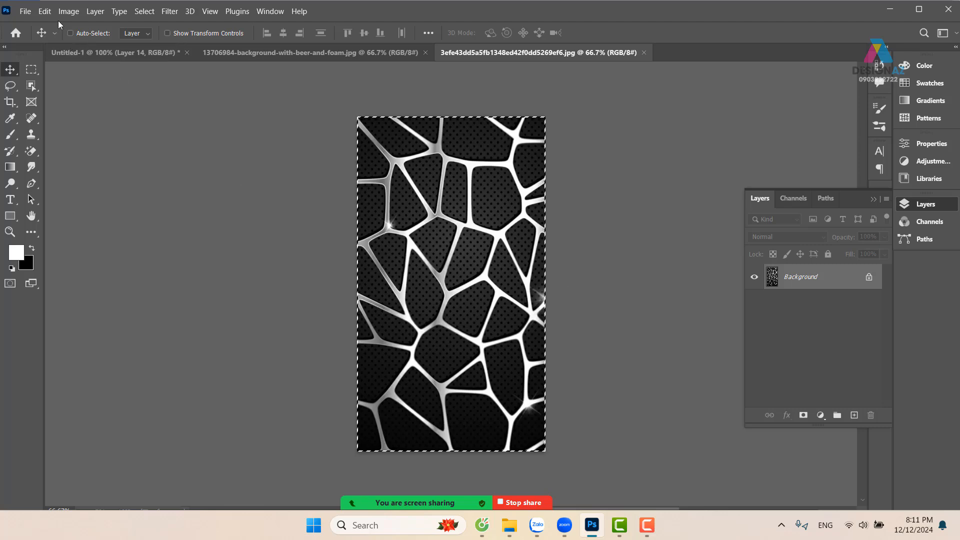
{"action": "left_click", "coordinate": [44, 11]}
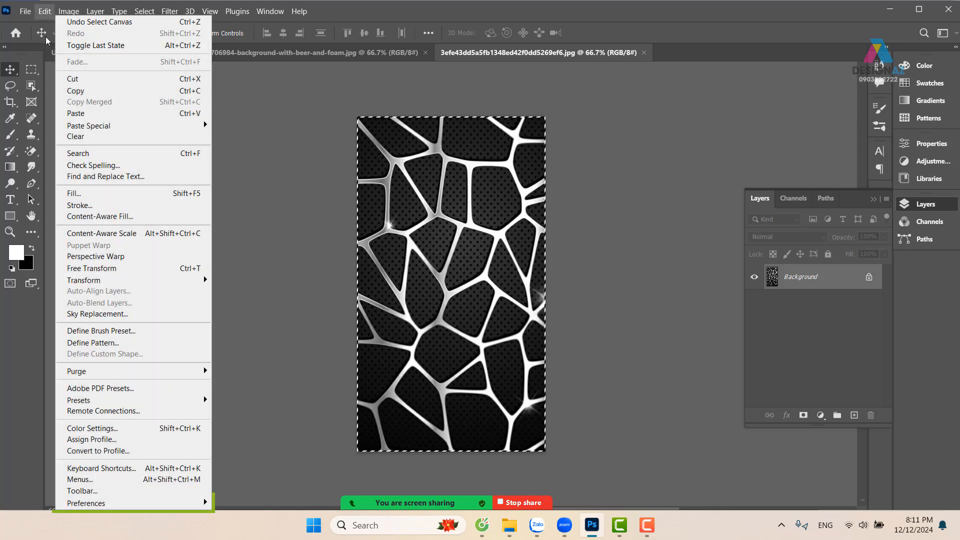
{"action": "left_click", "coordinate": [101, 330]}
{"action": "key", "text": "Return"}
{"action": "key", "text": "b"}
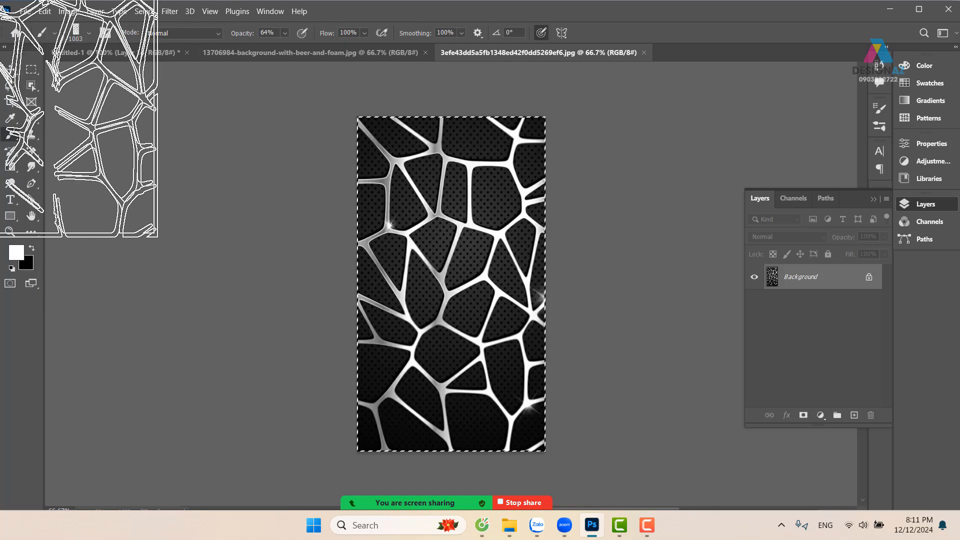
Create a new 900 x 900 px RGB document at 72 pixels/inch with a white background
{"action": "left_click", "coordinate": [25, 11]}
{"action": "left_click", "coordinate": [40, 26]}
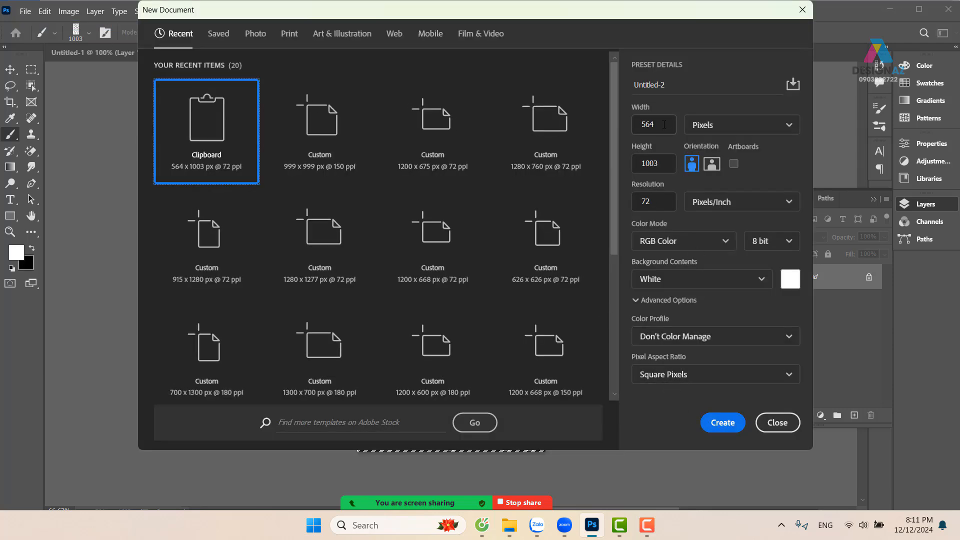
{"action": "left_click", "coordinate": [664, 125]}
{"action": "type", "text": "900"}
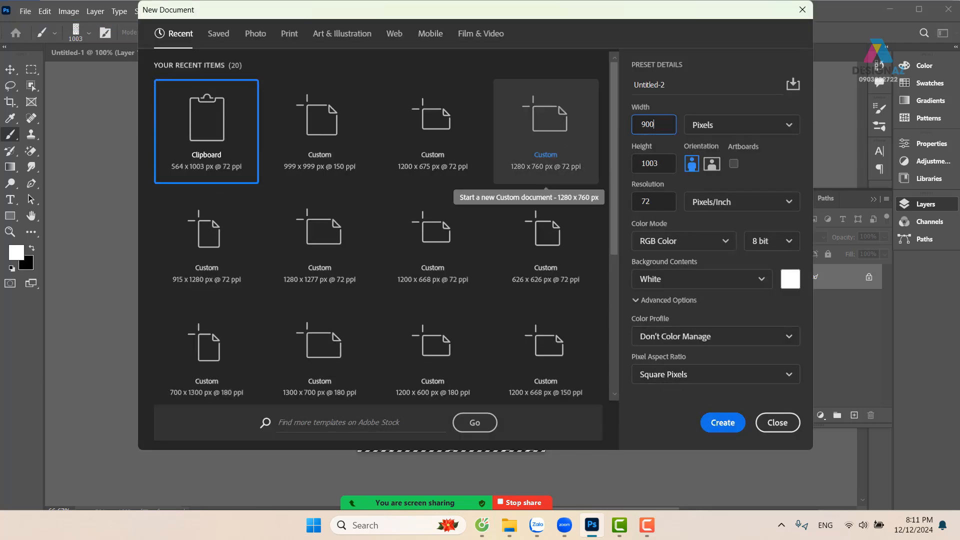
{"action": "left_click", "coordinate": [667, 163]}
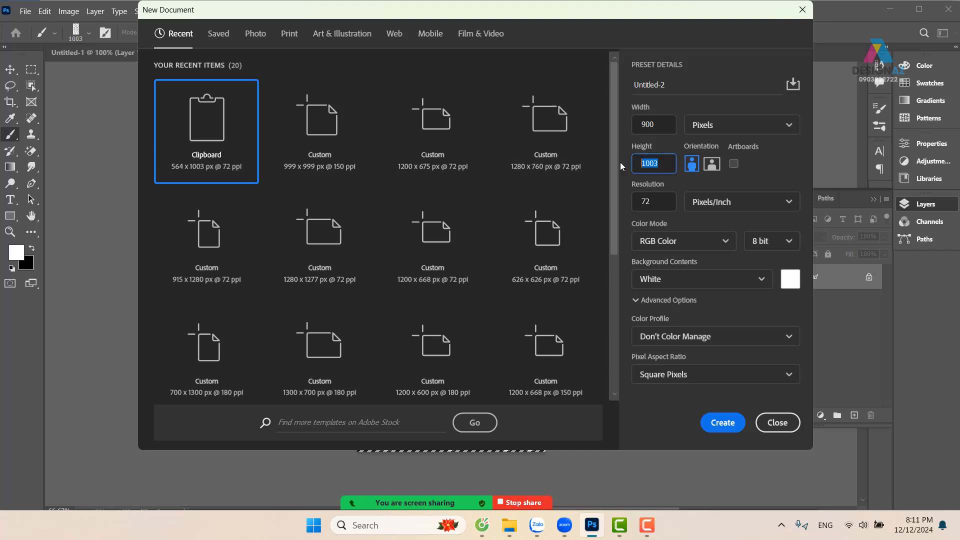
{"action": "type", "text": "900"}
{"action": "left_click", "coordinate": [723, 422]}
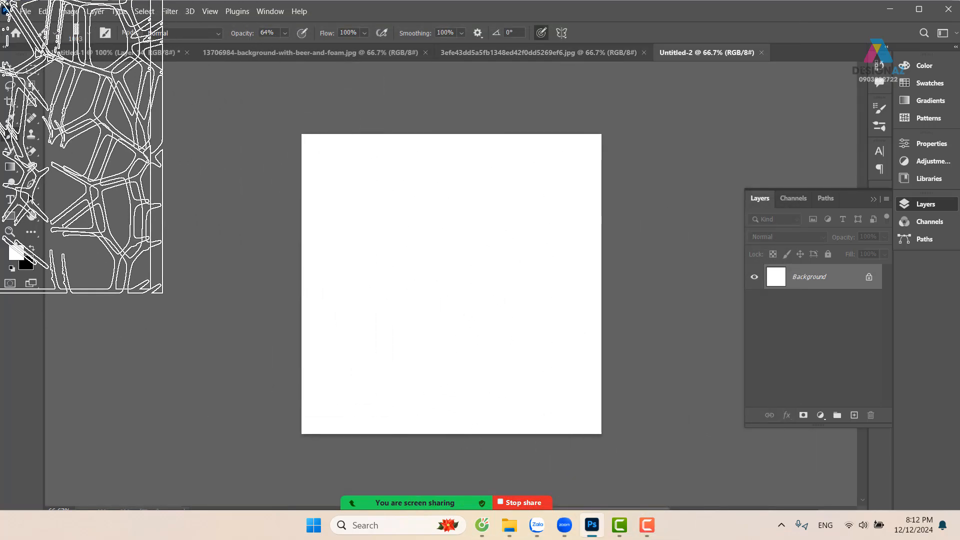
Add a placeholder Lorem Ipsum text layer on the white canvas and scale it up to about 114 pt
{"action": "left_click", "coordinate": [10, 199]}
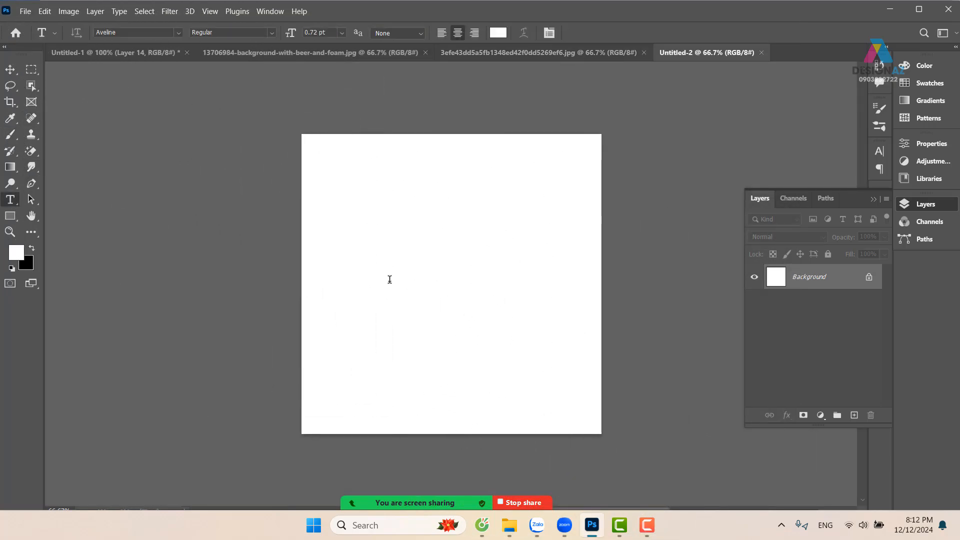
{"action": "left_click", "coordinate": [395, 234]}
{"action": "left_click", "coordinate": [10, 69]}
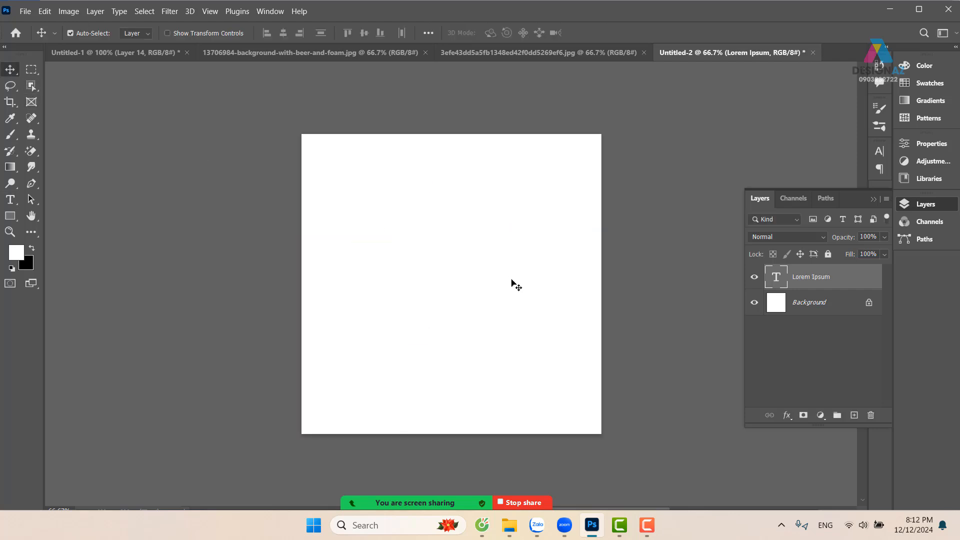
{"action": "key", "text": "ctrl+t"}
{"action": "left_click_drag", "start_coordinate": [400, 237], "coordinate": [625, 339]}
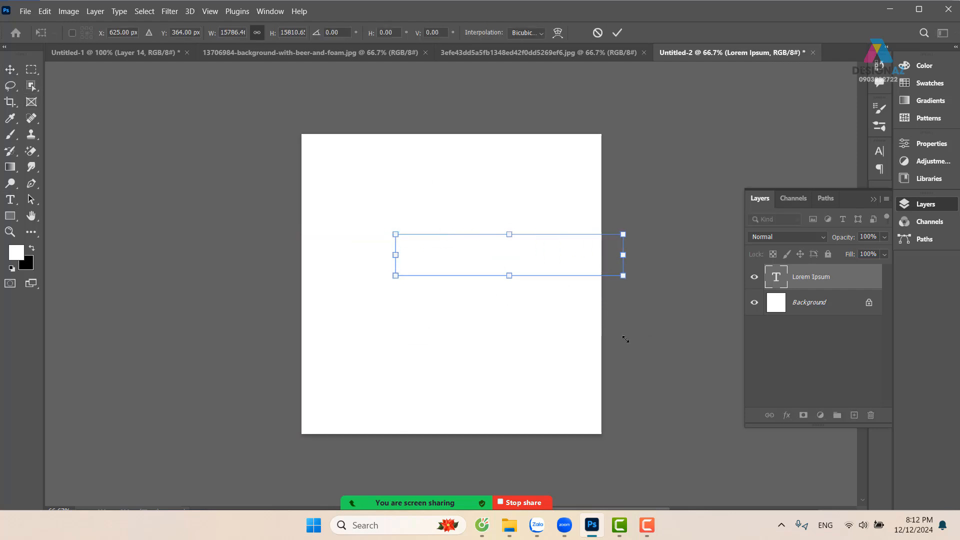
{"action": "key", "text": "Return"}
Set the Lorem Ipsum text color to black (000000) and its font to Race Sport Free Regular
{"action": "key", "text": "t"}
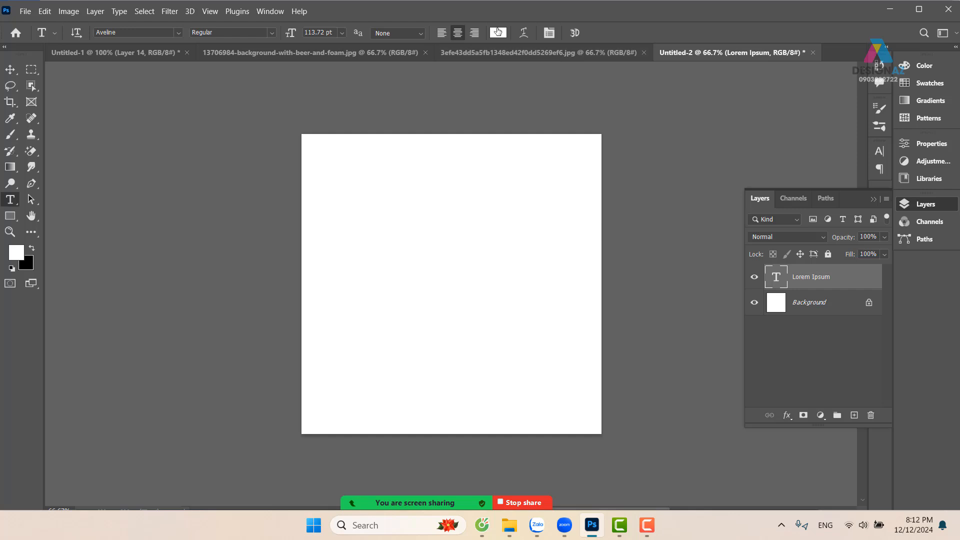
{"action": "left_click", "coordinate": [498, 32]}
{"action": "type", "text": "000000"}
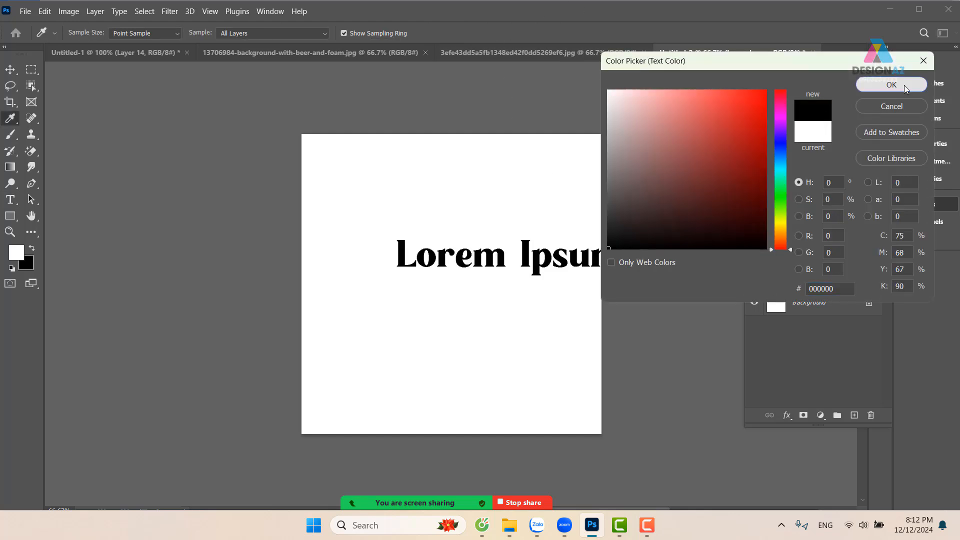
{"action": "left_click", "coordinate": [891, 84]}
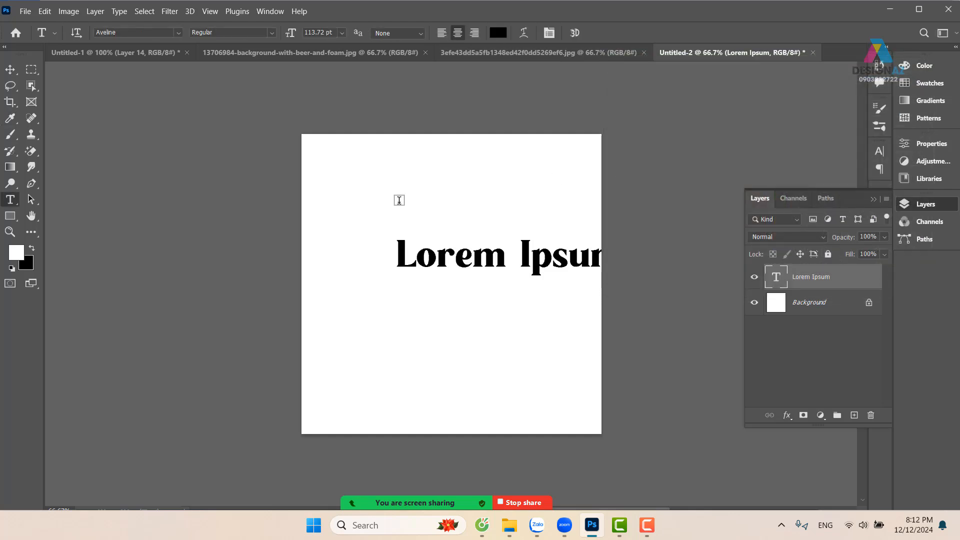
{"action": "left_click", "coordinate": [140, 33]}
{"action": "type", "text": "s"}
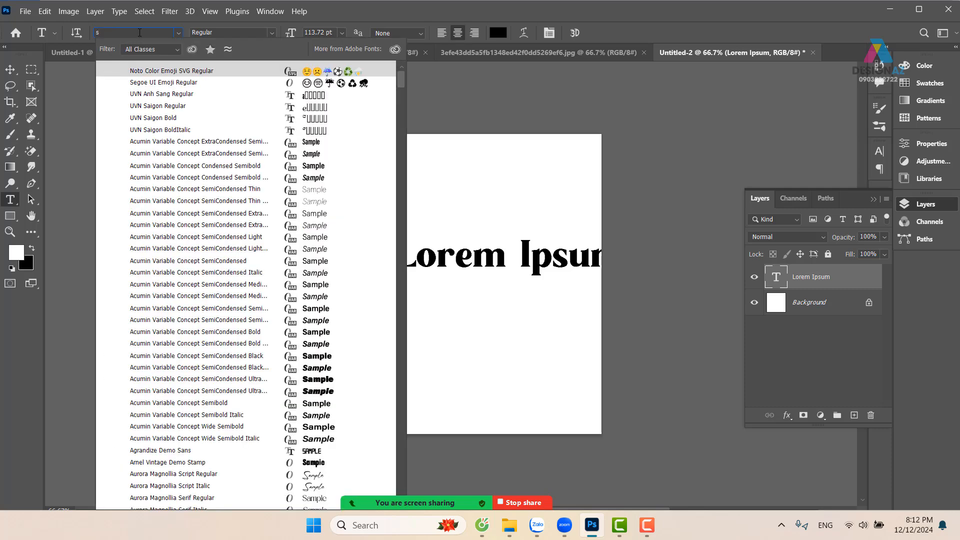
{"action": "type", "text": "port Free"}
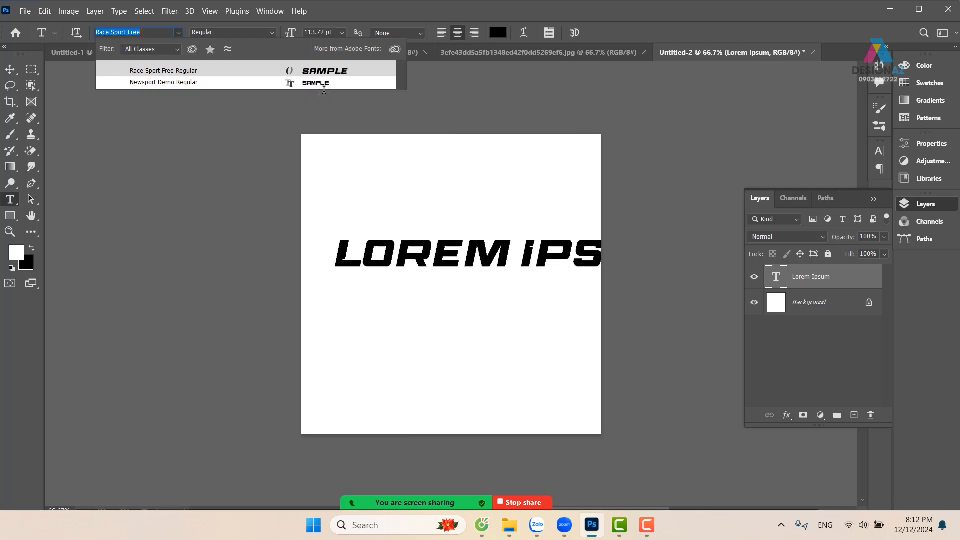
{"action": "left_click", "coordinate": [324, 70]}
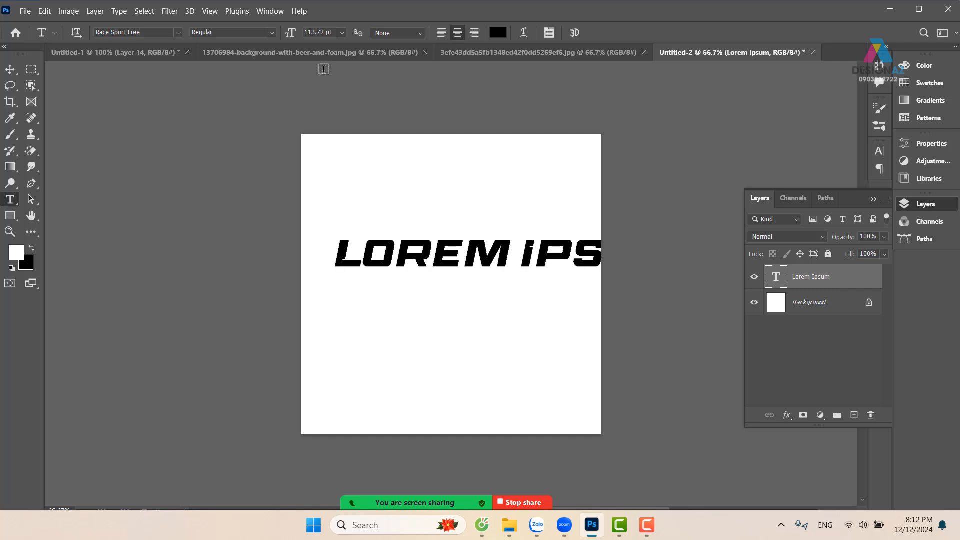
Break the text into two lines, LOREM above IPSUM, and move it to about the middle of the canvas
{"action": "left_click", "coordinate": [10, 69]}
{"action": "left_click_drag", "start_coordinate": [475, 256], "coordinate": [454, 274]}
{"action": "key", "text": "t"}
{"action": "left_click", "coordinate": [501, 274]}
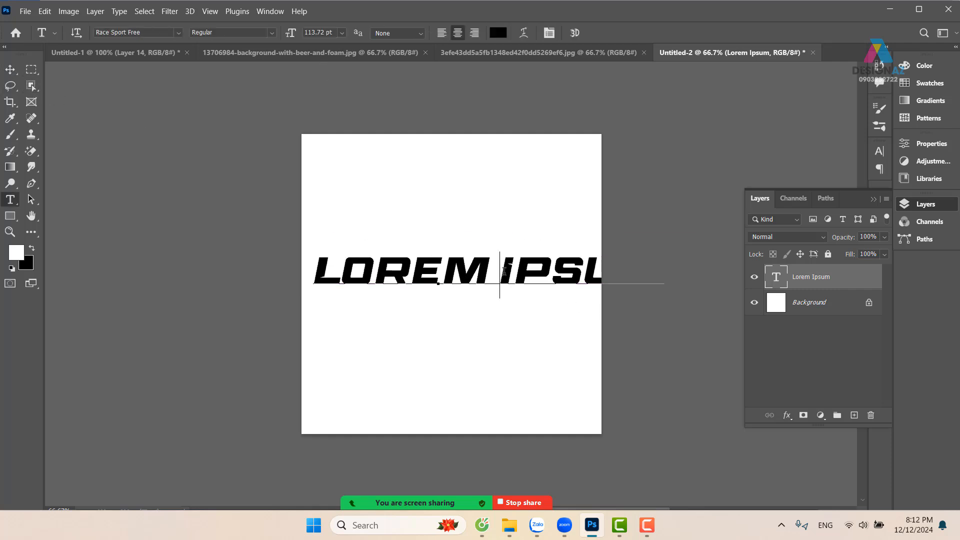
{"action": "key", "text": "Return"}
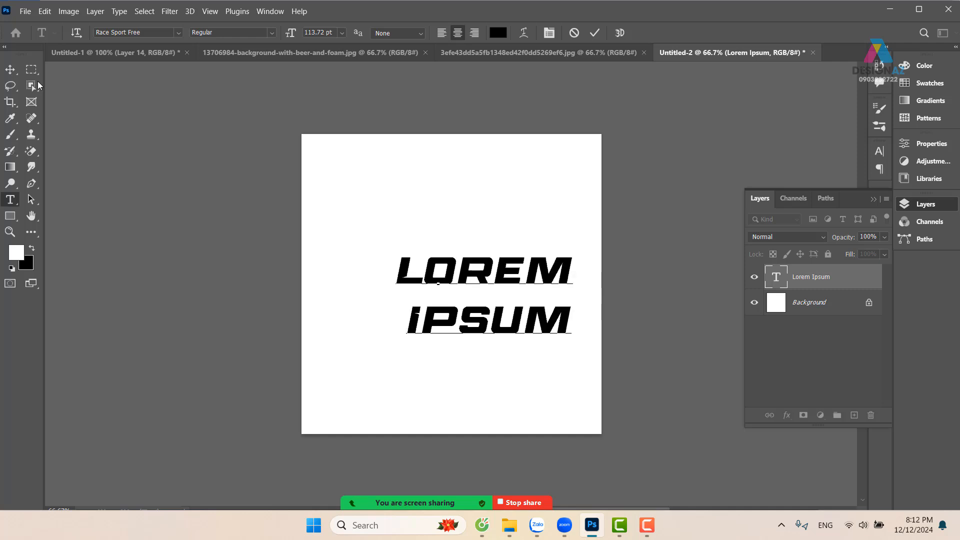
{"action": "left_click", "coordinate": [10, 69]}
{"action": "left_click_drag", "start_coordinate": [464, 286], "coordinate": [427, 279]}
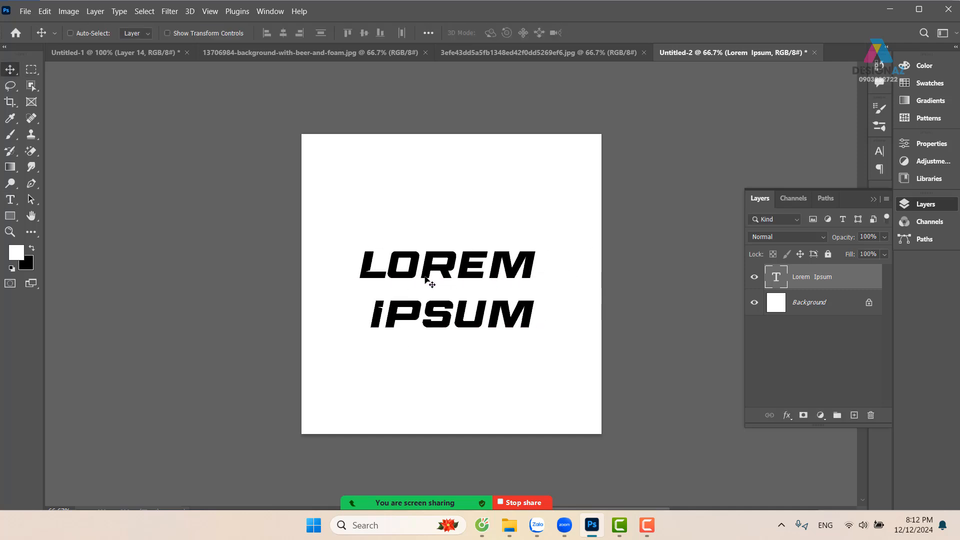
Try Auto leading on the two lines of LOREM IPSUM text, and undo it
{"action": "key", "text": "t"}
{"action": "left_click_drag", "start_coordinate": [366, 257], "coordinate": [547, 307]}
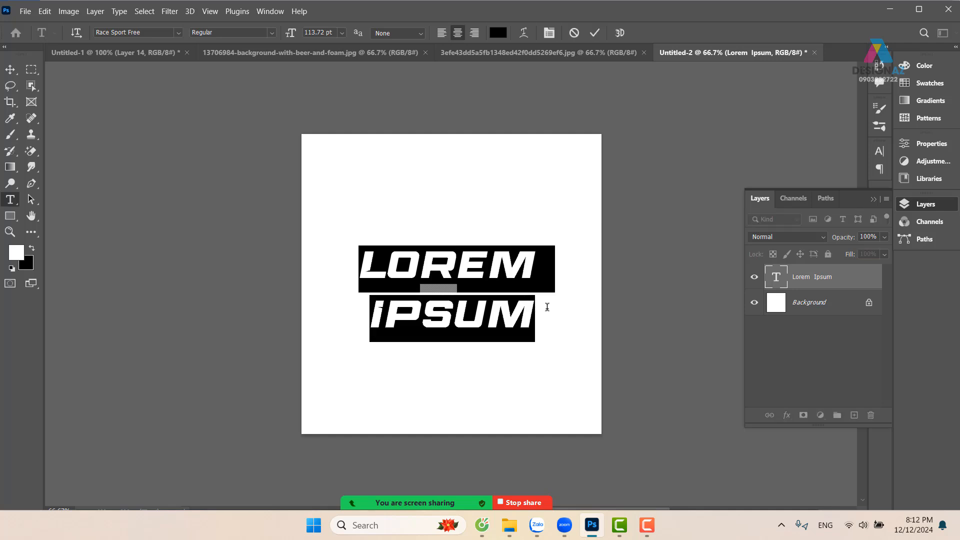
{"action": "left_click", "coordinate": [549, 33]}
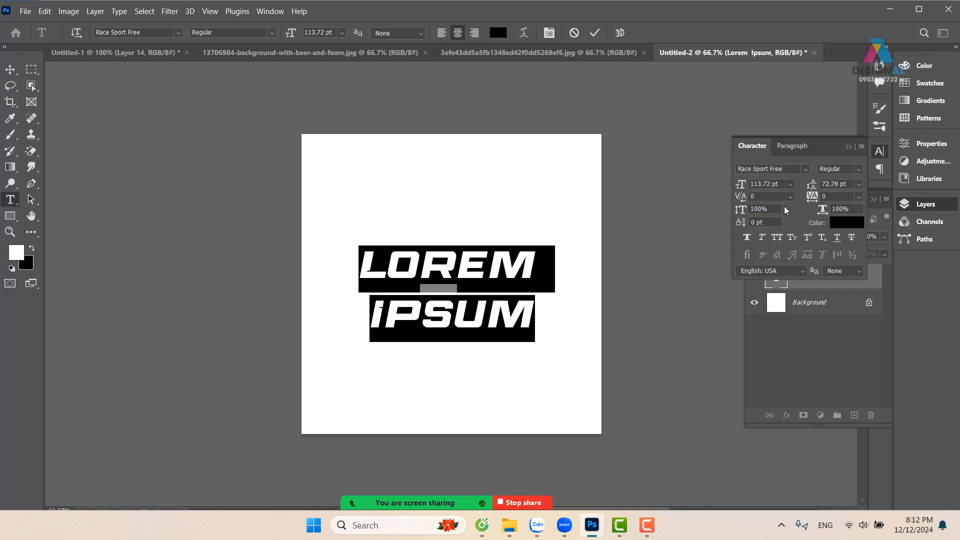
{"action": "left_click", "coordinate": [790, 196]}
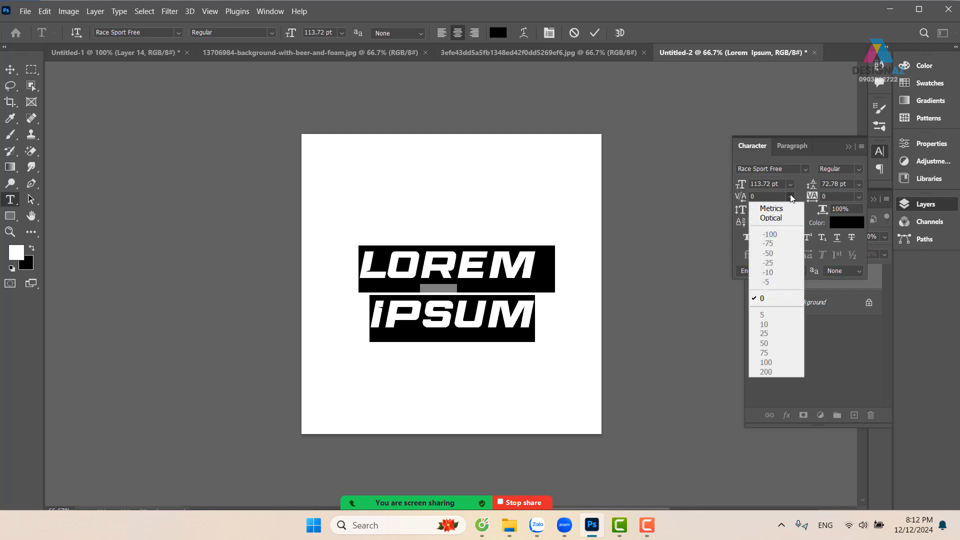
{"action": "left_click", "coordinate": [789, 186]}
{"action": "left_click", "coordinate": [790, 186]}
{"action": "left_click", "coordinate": [790, 186]}
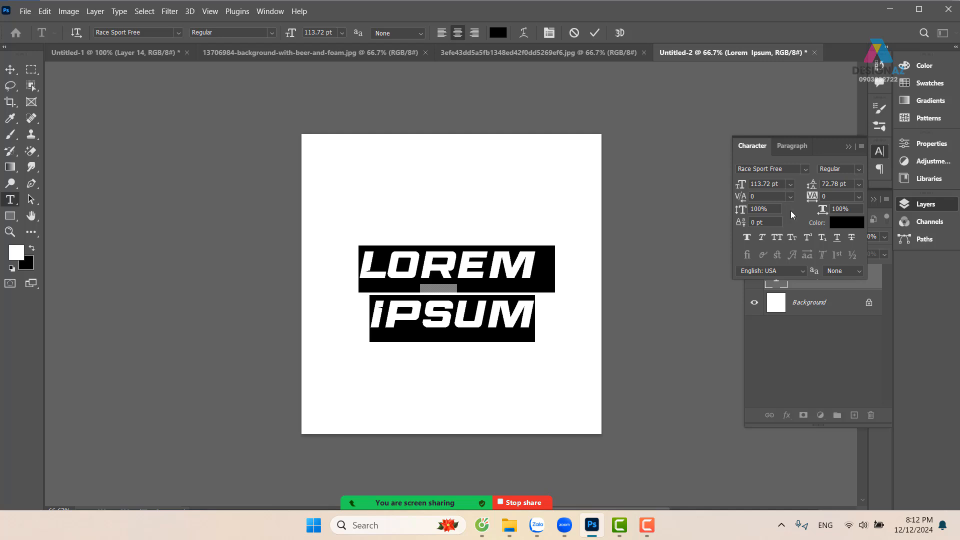
{"action": "left_click", "coordinate": [859, 184]}
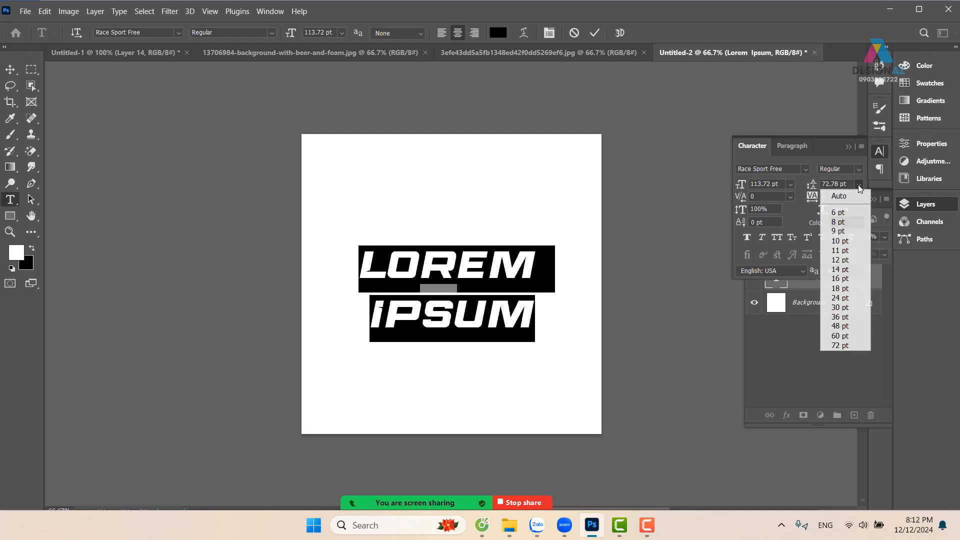
{"action": "left_click", "coordinate": [850, 193]}
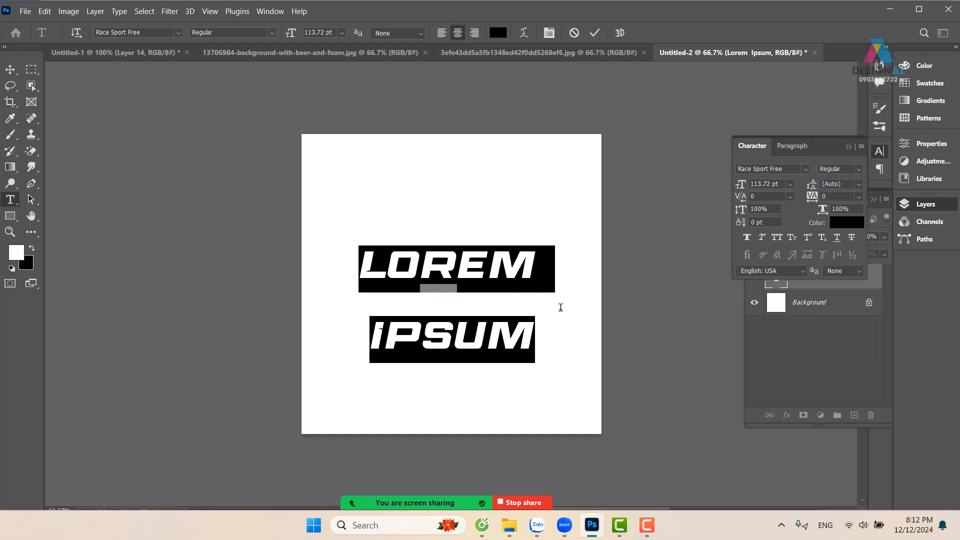
{"action": "key", "text": "ctrl+z"}
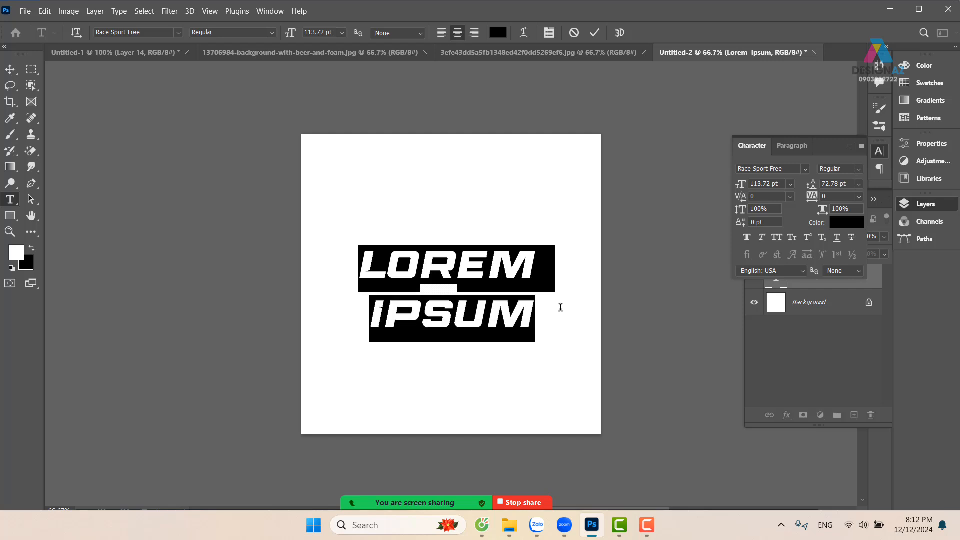
Shift the two-line text slightly on the canvas and delete the word IPSUM from its second line
{"action": "left_click", "coordinate": [10, 69]}
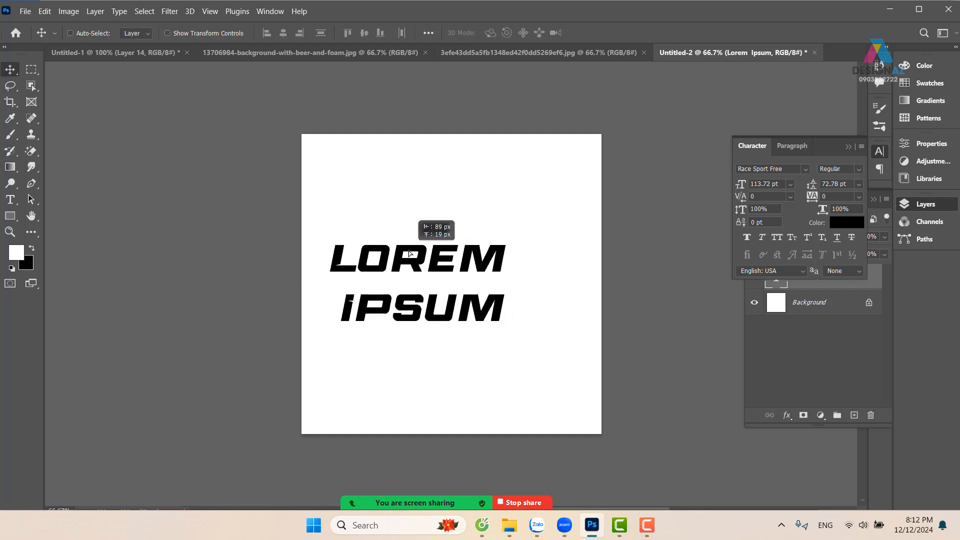
{"action": "left_click_drag", "start_coordinate": [440, 258], "coordinate": [436, 264]}
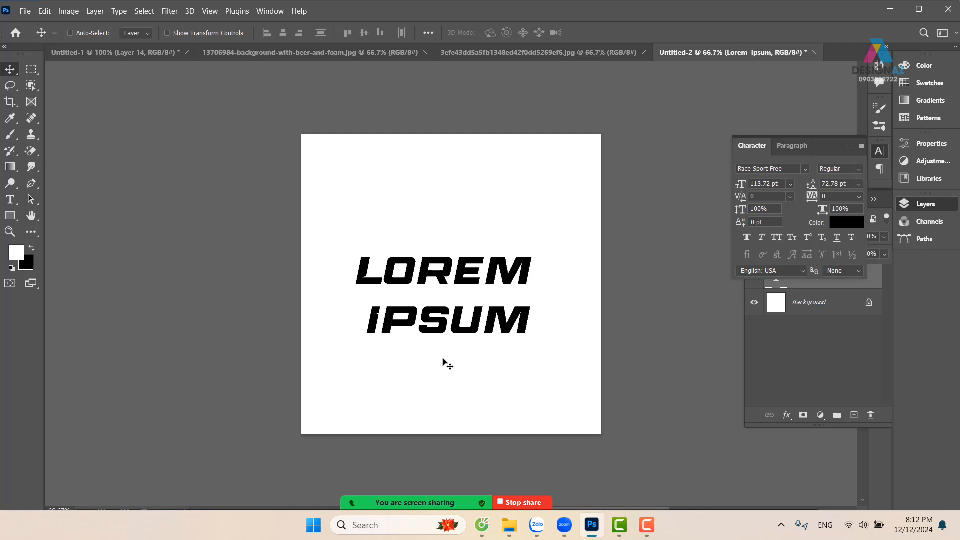
{"action": "key", "text": "t"}
{"action": "double_click", "coordinate": [368, 312]}
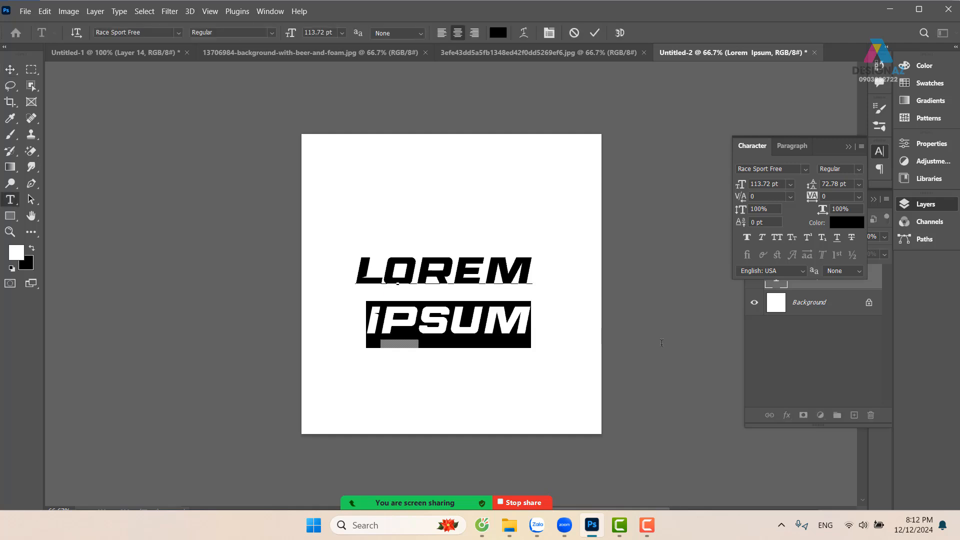
{"action": "key", "text": "BackSpace"}
{"action": "left_click", "coordinate": [10, 69]}
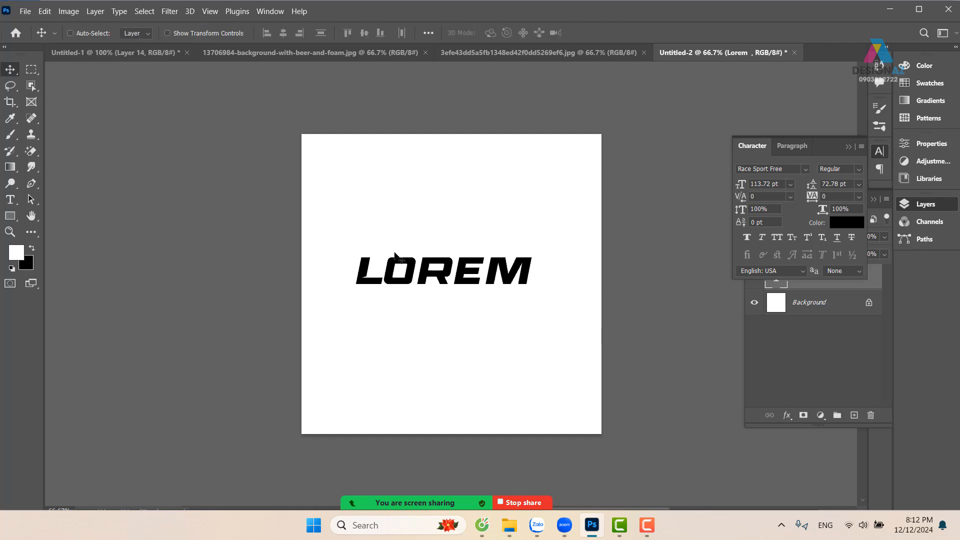
Scale the LOREM text up to about 183 pt, nearly the canvas width, place it mid-canvas and close the character settings
{"action": "left_click_drag", "start_coordinate": [394, 253], "coordinate": [389, 260]}
{"action": "key", "text": "ctrl+t"}
{"action": "left_click_drag", "start_coordinate": [537, 259], "coordinate": [603, 222]}
{"action": "left_click_drag", "start_coordinate": [346, 360], "coordinate": [303, 383]}
{"action": "left_click_drag", "start_coordinate": [466, 266], "coordinate": [475, 300]}
{"action": "key", "text": "Return"}
{"action": "key", "text": "ctrl+plus"}
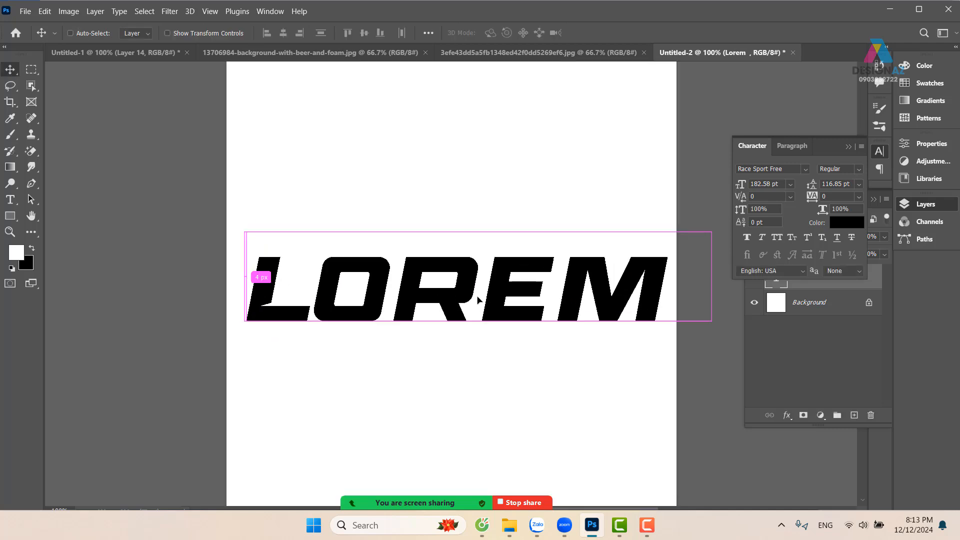
{"action": "left_click", "coordinate": [849, 147]}
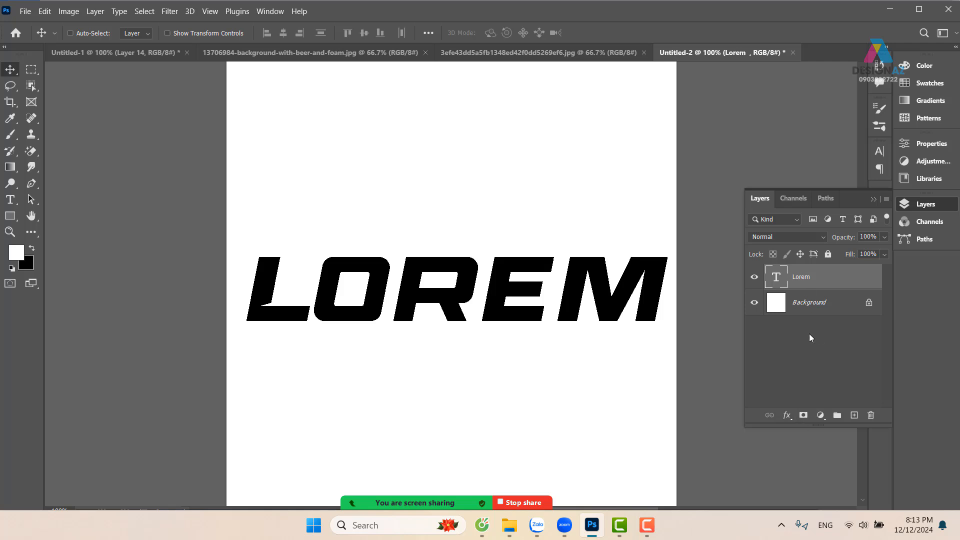
Add a layer mask to the Lorem text layer and set the Brush foreground color to black (000000)
{"action": "left_click", "coordinate": [803, 415]}
{"action": "key", "text": "b"}
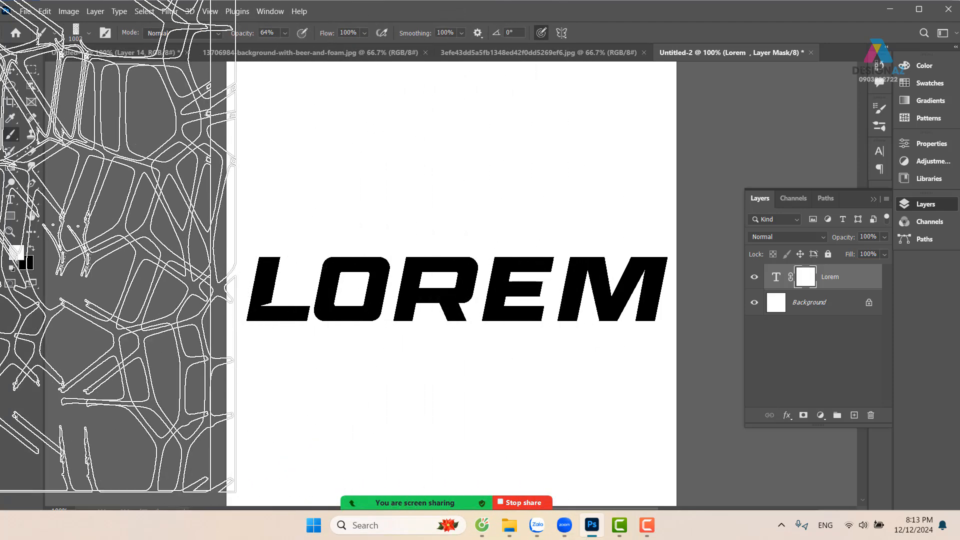
{"action": "left_click", "coordinate": [16, 252]}
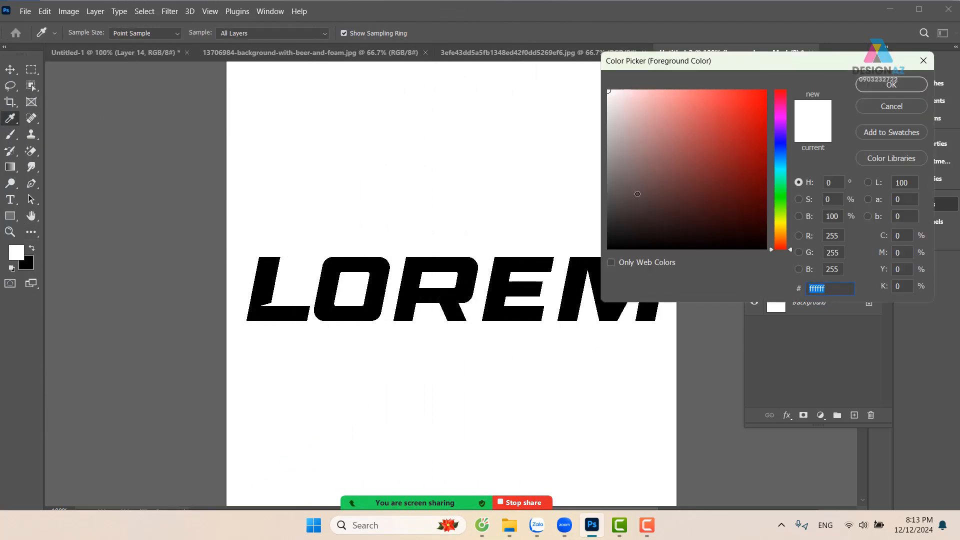
{"action": "left_click_drag", "start_coordinate": [638, 194], "coordinate": [596, 251]}
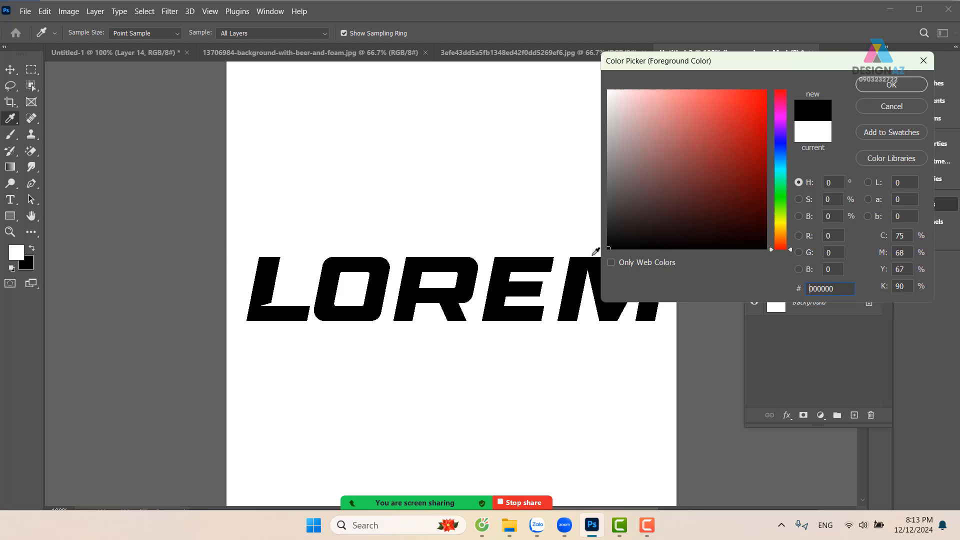
{"action": "left_click", "coordinate": [897, 86]}
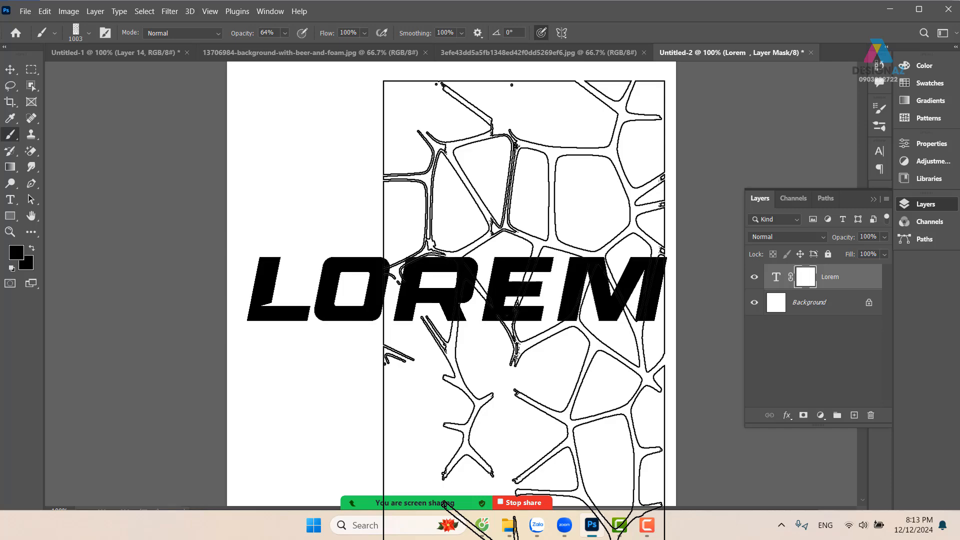
Rotate the 1003 px texture brush to -90°, try stamping it over LOREM on the mask, and undo the stamp
{"action": "key", "text": "ctrl+minus"}
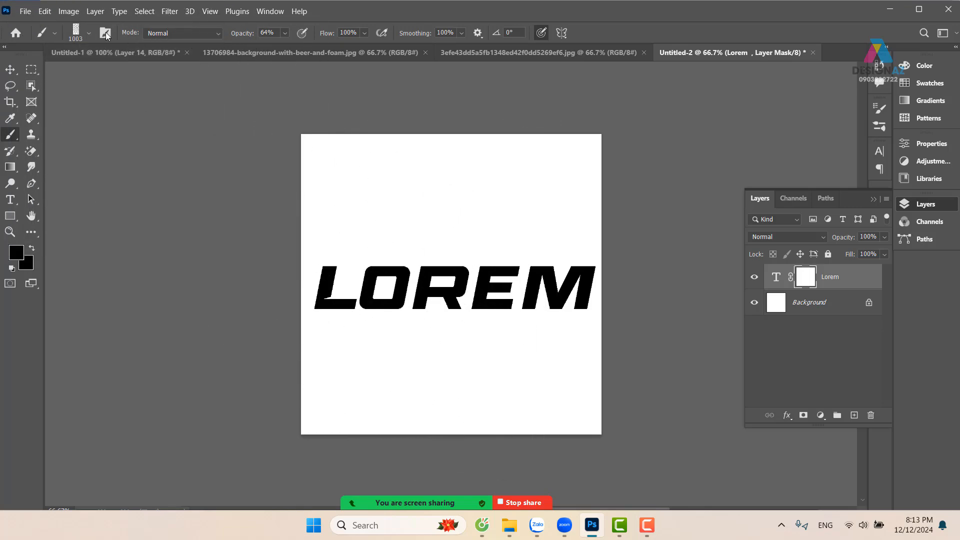
{"action": "left_click", "coordinate": [89, 34]}
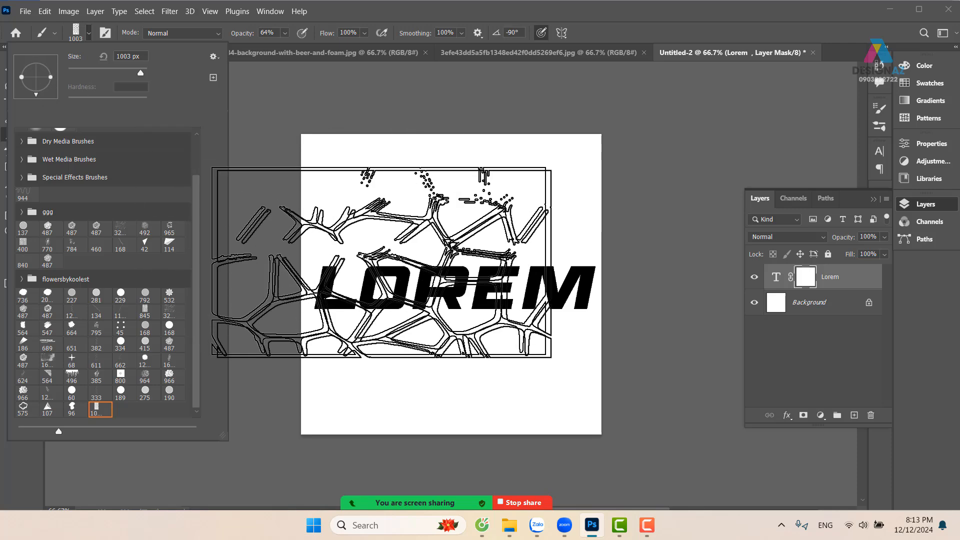
{"action": "left_click", "coordinate": [447, 255]}
{"action": "left_click", "coordinate": [447, 255]}
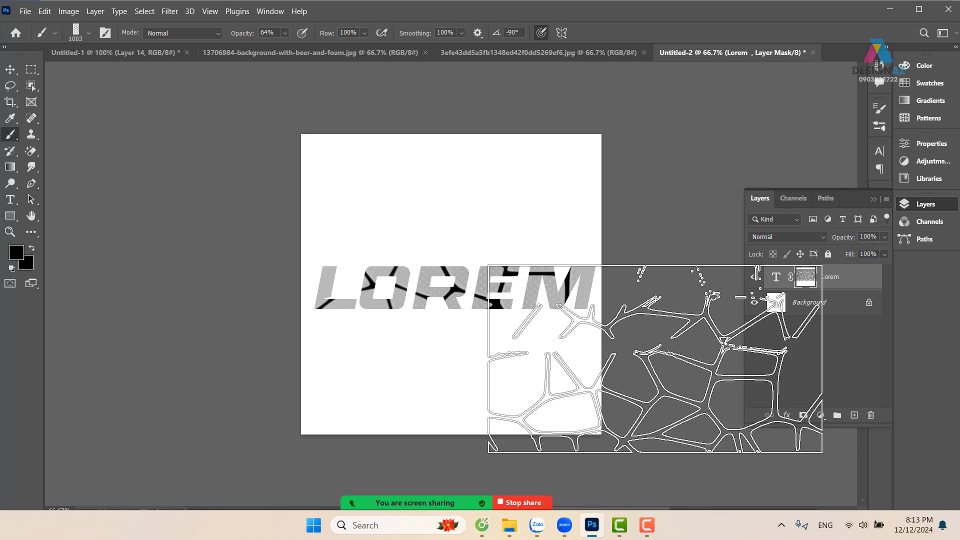
{"action": "key", "text": "ctrl+z"}
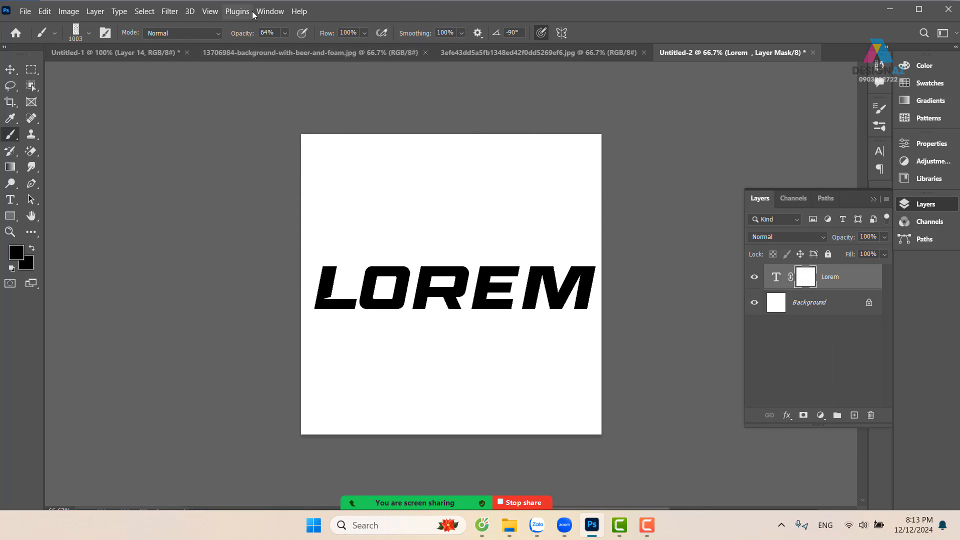
Raise the brush opacity to 100%, try one stamp over LOREM on the mask, and undo that stamp
{"action": "left_click_drag", "start_coordinate": [293, 47], "coordinate": [317, 47]}
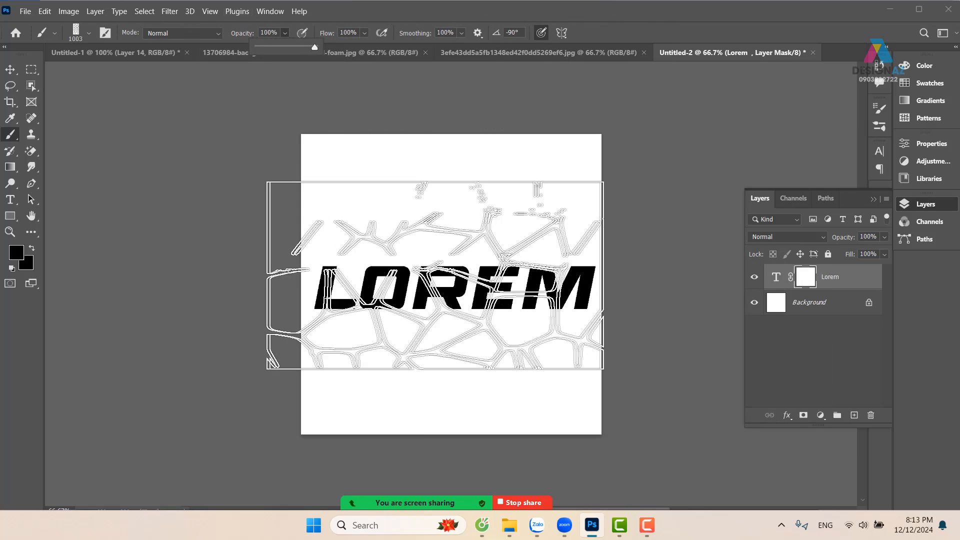
{"action": "left_click", "coordinate": [469, 250]}
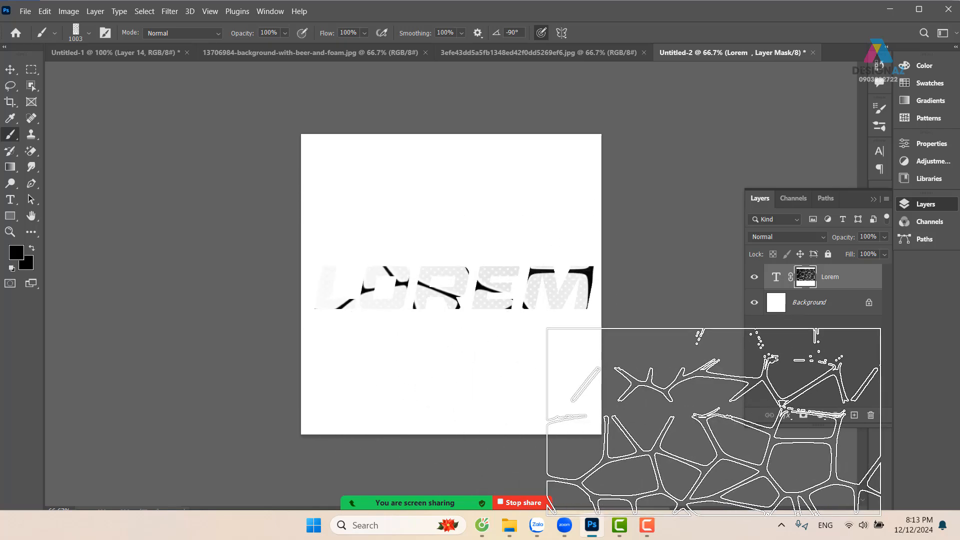
{"action": "key", "text": "ctrl+plus"}
{"action": "key", "text": "ctrl+z"}
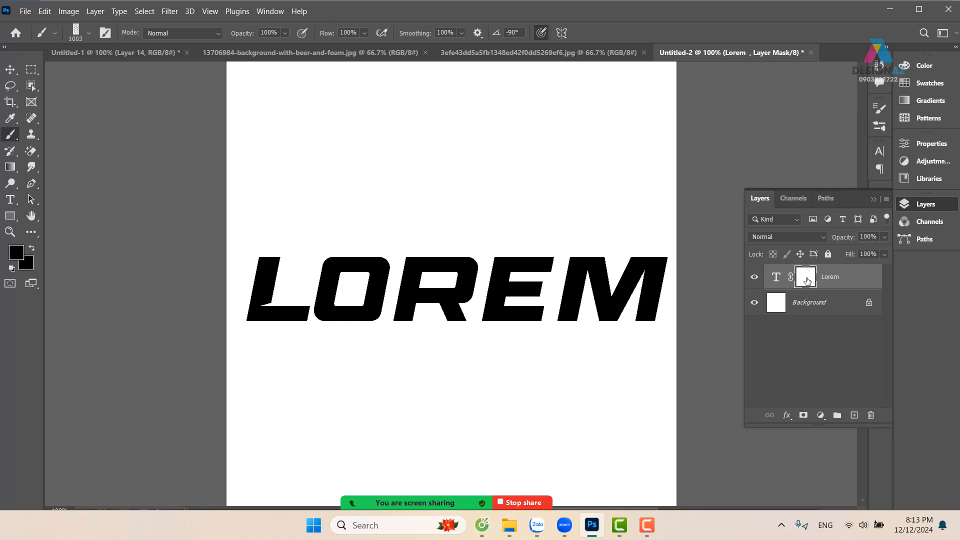
Invert the Lorem layer's mask to black and set the foreground color to white
{"action": "key", "text": "ctrl+i"}
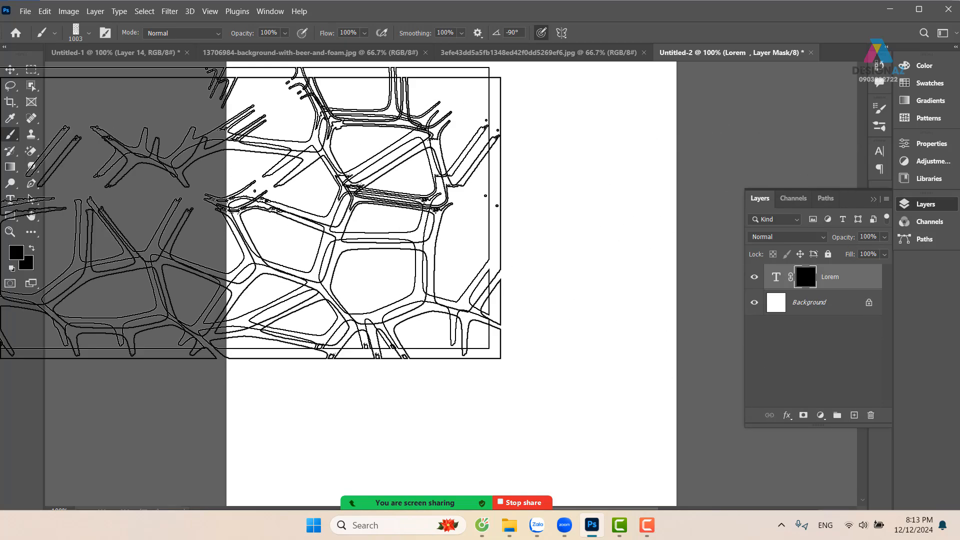
{"action": "left_click", "coordinate": [16, 252]}
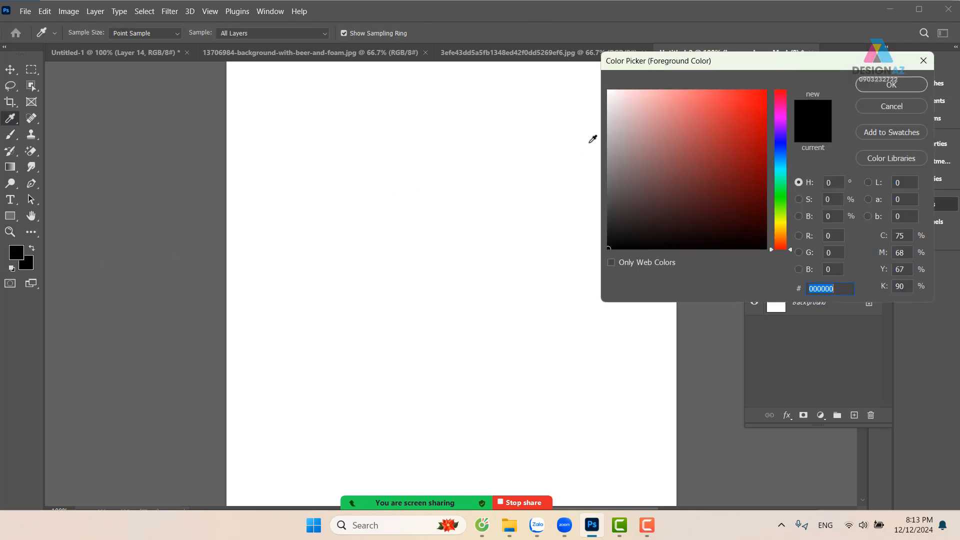
{"action": "left_click_drag", "start_coordinate": [615, 131], "coordinate": [595, 83]}
{"action": "left_click", "coordinate": [894, 85]}
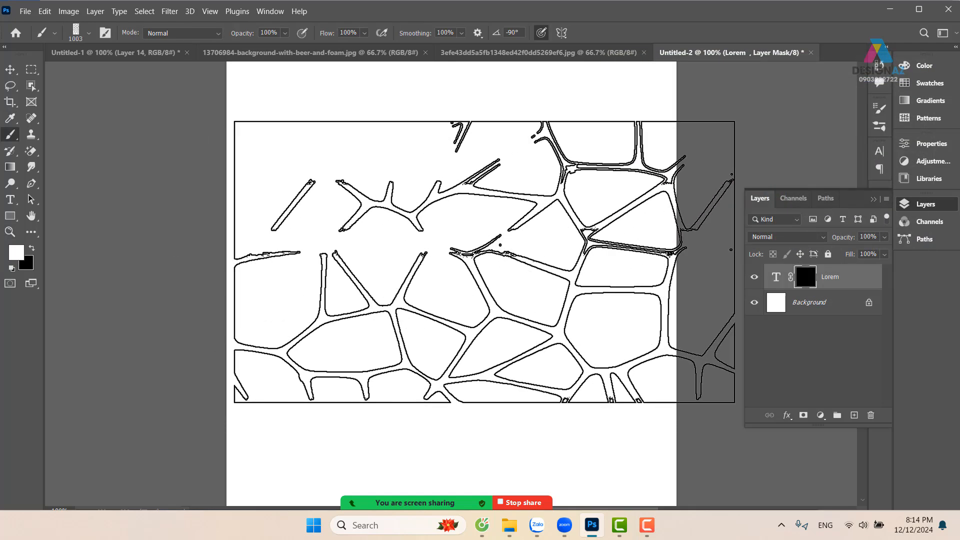
Try a 1003 px white texture stamp on the mask, undo it, and stamp the texture across LOREM at 443 px
{"action": "left_click", "coordinate": [470, 269]}
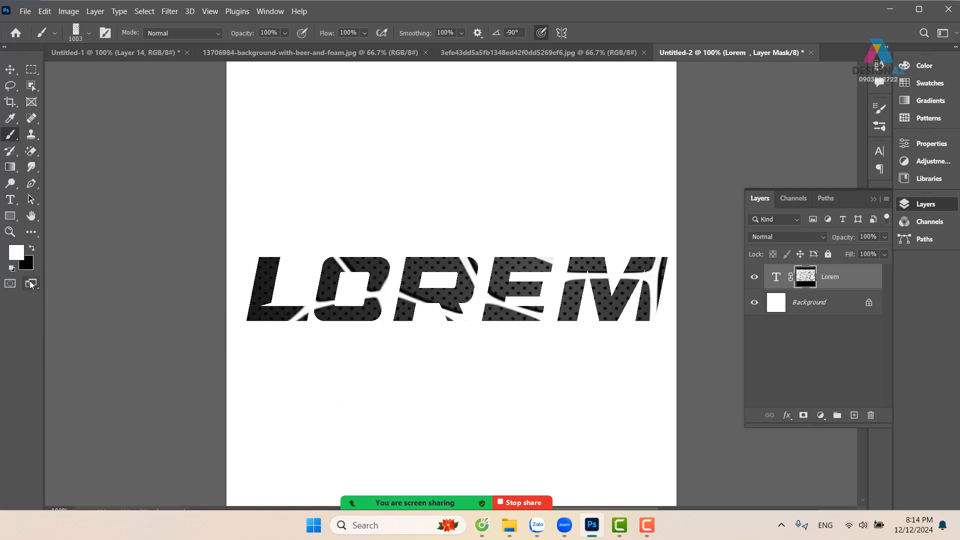
{"action": "key", "text": "ctrl+z"}
{"action": "mouse_move", "coordinate": [407, 270]}
{"action": "left_mouse_down"}
{"action": "mouse_move", "coordinate": [285, 272]}
{"action": "mouse_move", "coordinate": [245, 283]}
{"action": "mouse_move", "coordinate": [608, 268]}
{"action": "mouse_move", "coordinate": [620, 280]}
{"action": "left_mouse_up"}
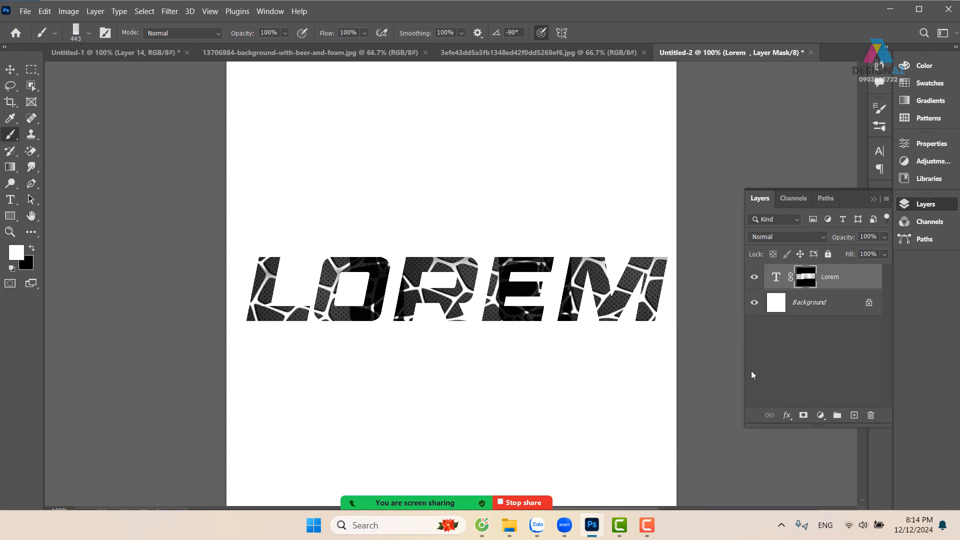
Undo the texture stamps, the mask inversion and the layer mask on the Lorem text layer
{"action": "key", "text": "ctrl+z"}
{"action": "key", "text": "ctrl+z"}
{"action": "key", "text": "ctrl+z"}
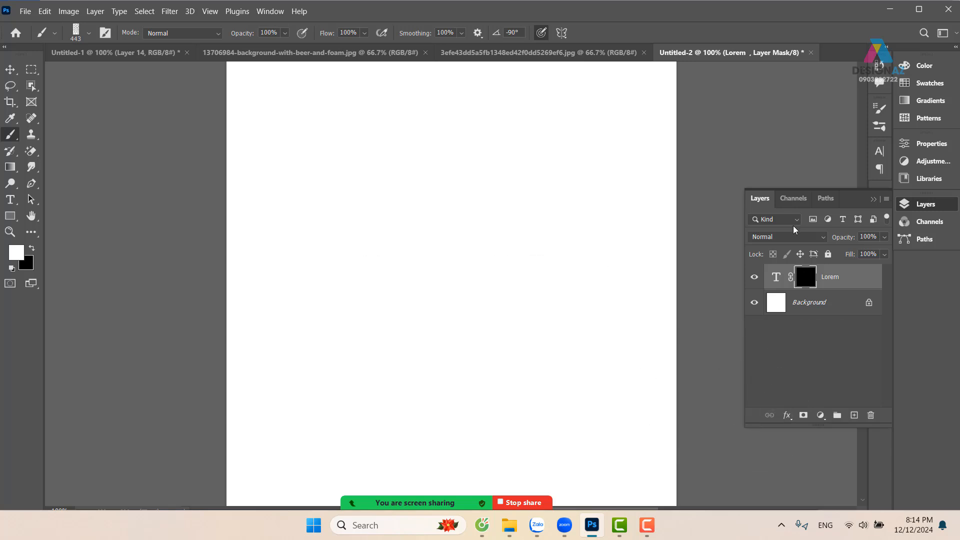
{"action": "key", "text": "ctrl+z"}
{"action": "key", "text": "ctrl+z"}
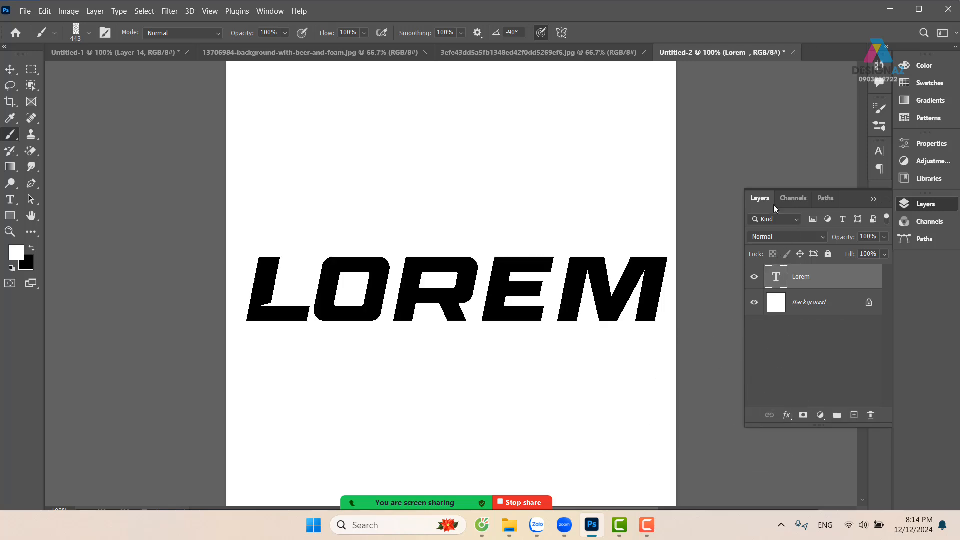
{"action": "left_click", "coordinate": [584, 50]}
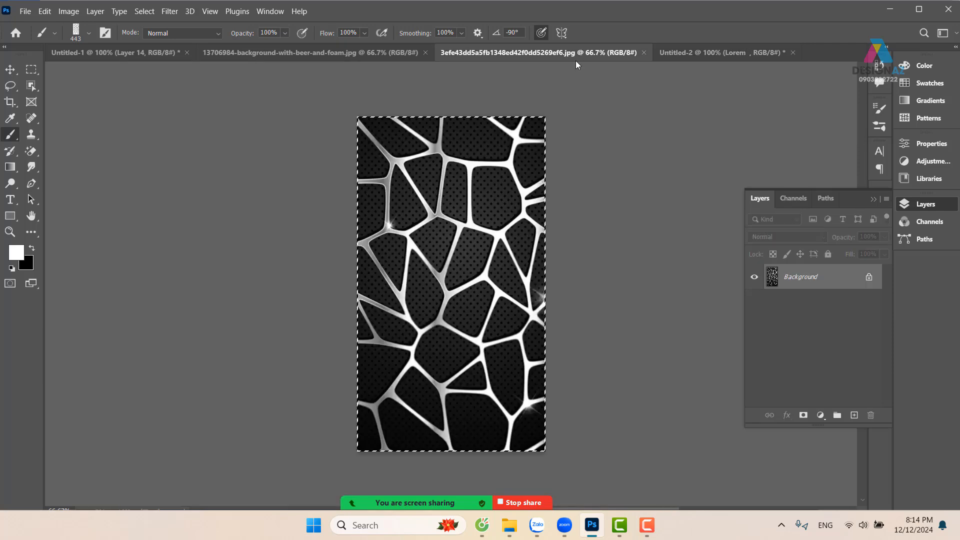
{"action": "left_click", "coordinate": [643, 52]}
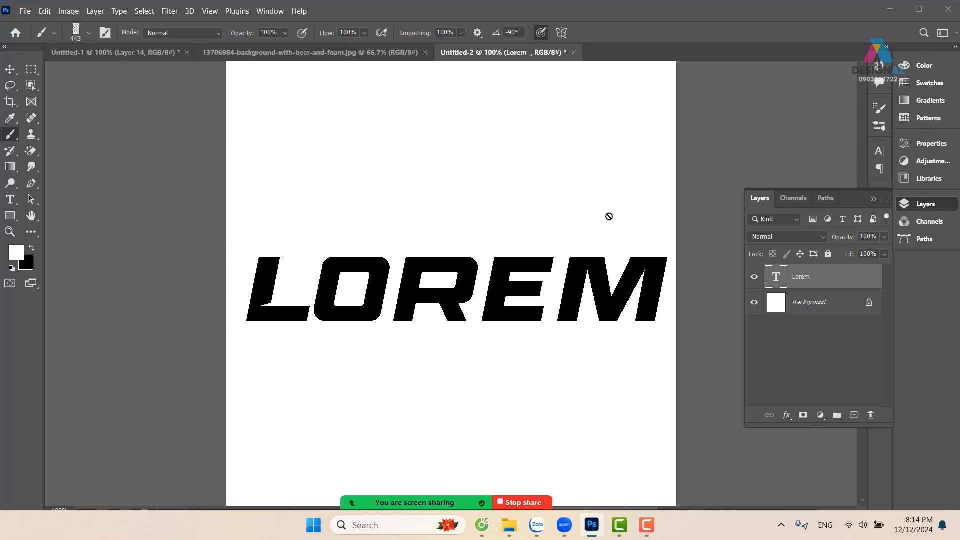
{"action": "key", "text": "ctrl+o"}
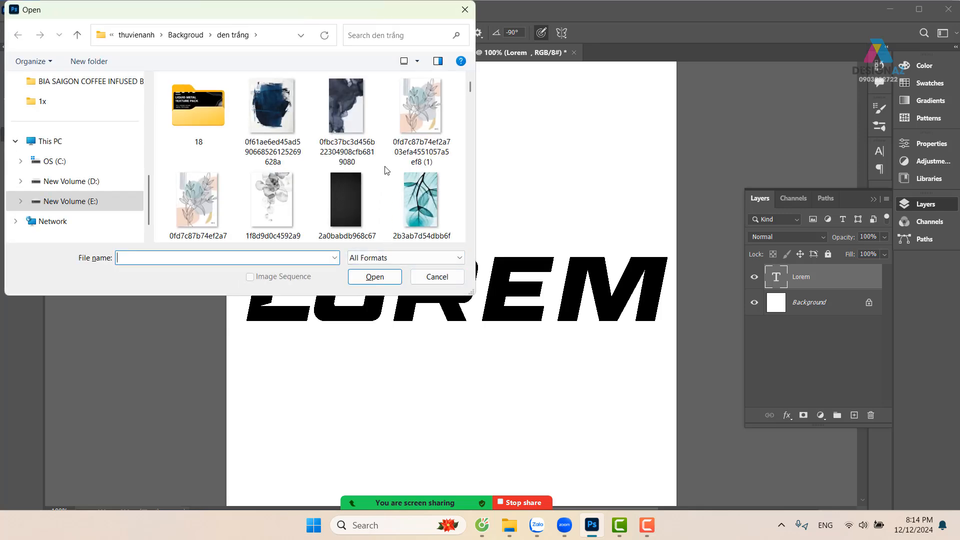
{"action": "left_click", "coordinate": [273, 107]}
{"action": "left_click", "coordinate": [375, 277]}
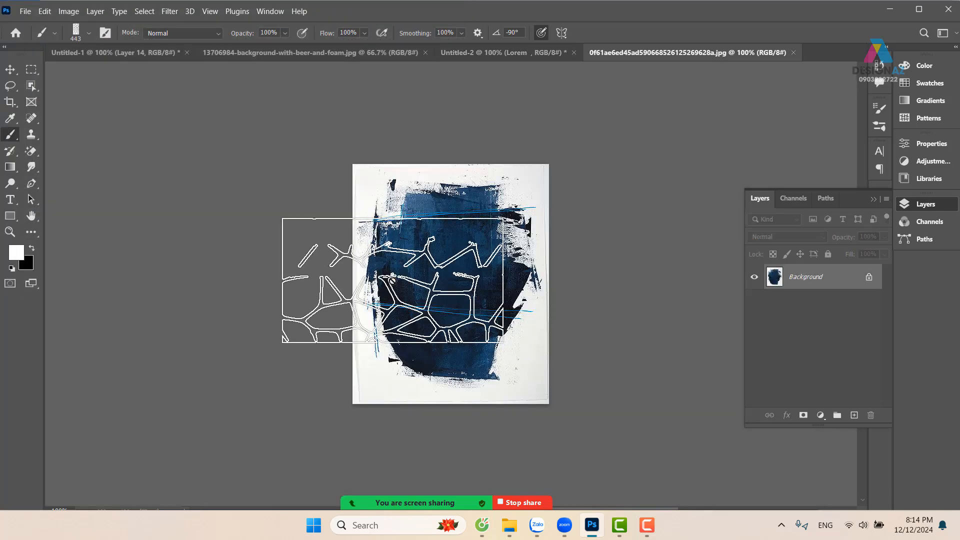
{"action": "left_click", "coordinate": [11, 71]}
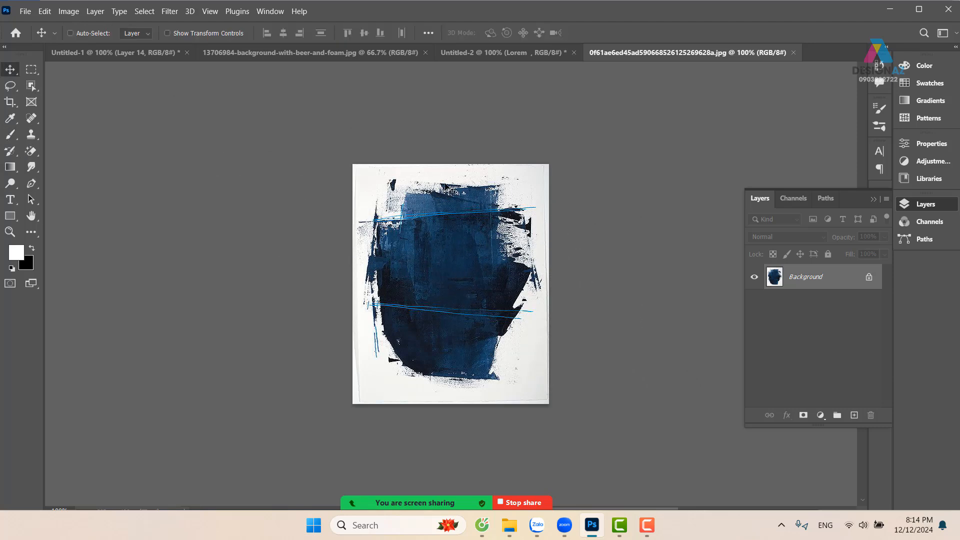
{"action": "key", "text": "ctrl+a"}
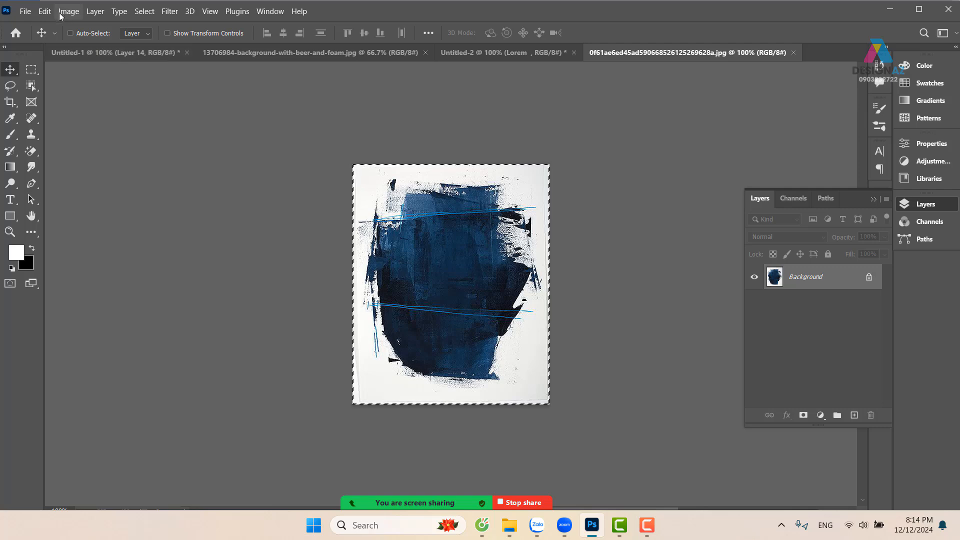
{"action": "left_click", "coordinate": [45, 11]}
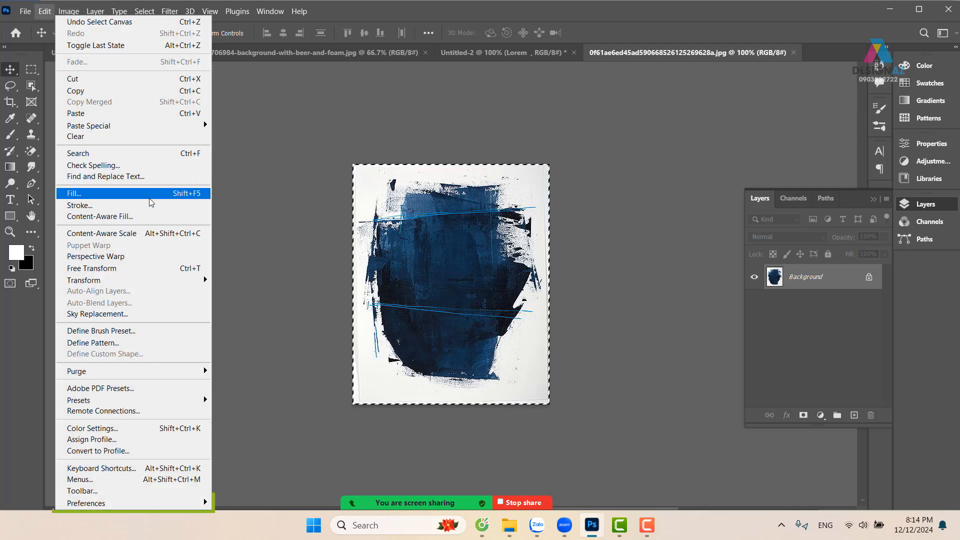
{"action": "left_click", "coordinate": [126, 331]}
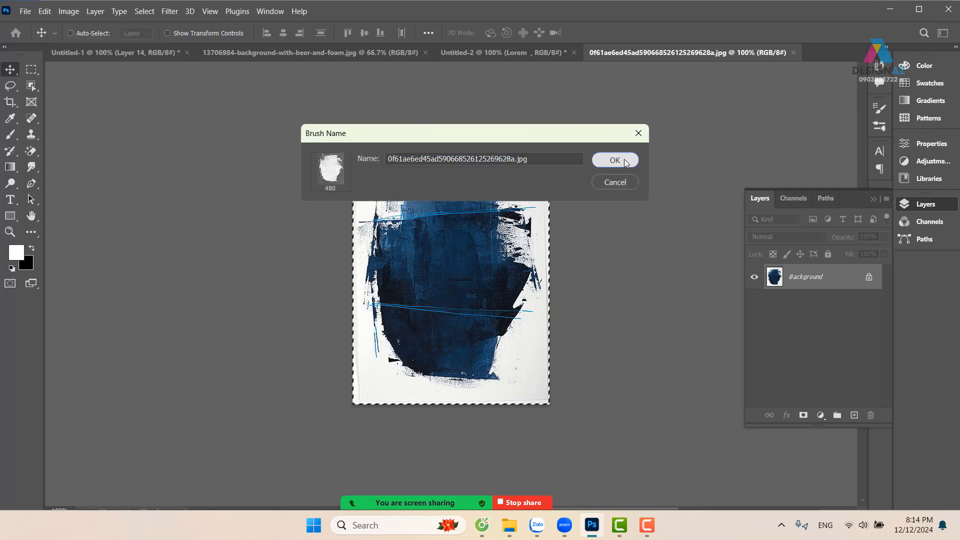
{"action": "left_click", "coordinate": [614, 160]}
{"action": "key", "text": "b"}
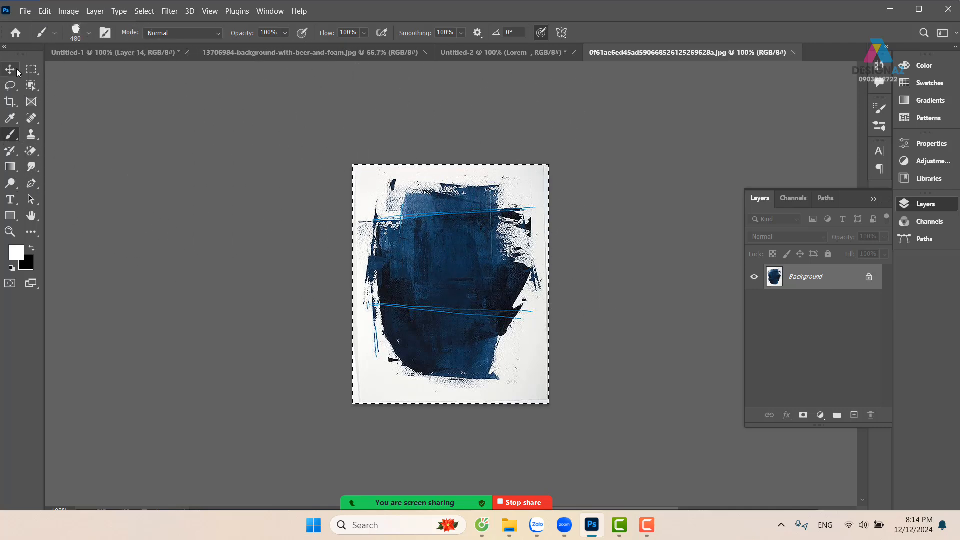
{"action": "left_click", "coordinate": [17, 71]}
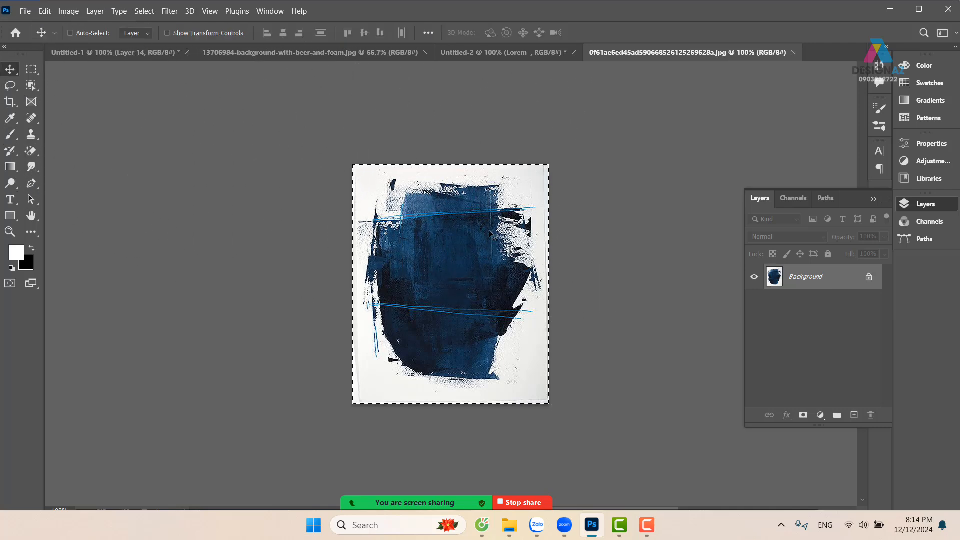
Start opening another image and browse to the PHOTOSHOP folder on New Volume (E:)
{"action": "key", "text": "o"}
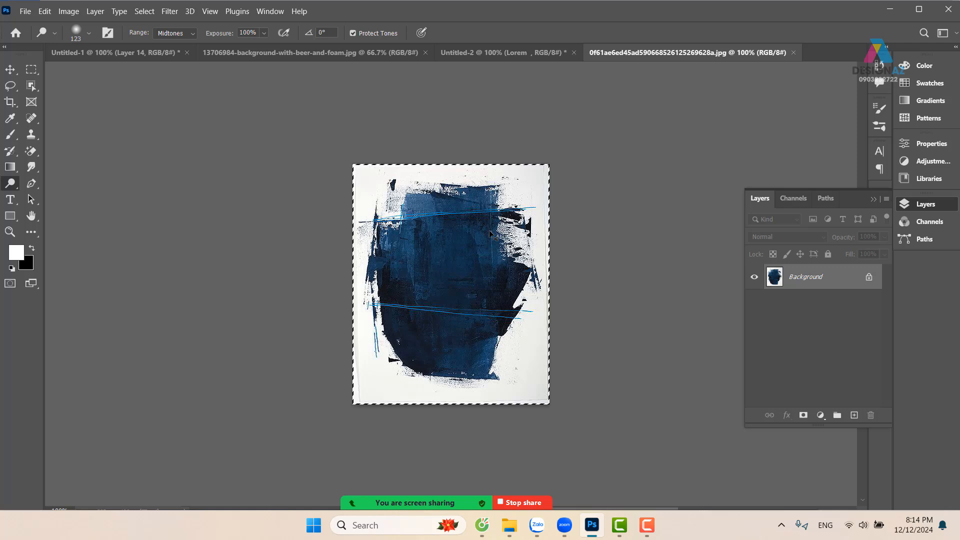
{"action": "key", "text": "ctrl+o"}
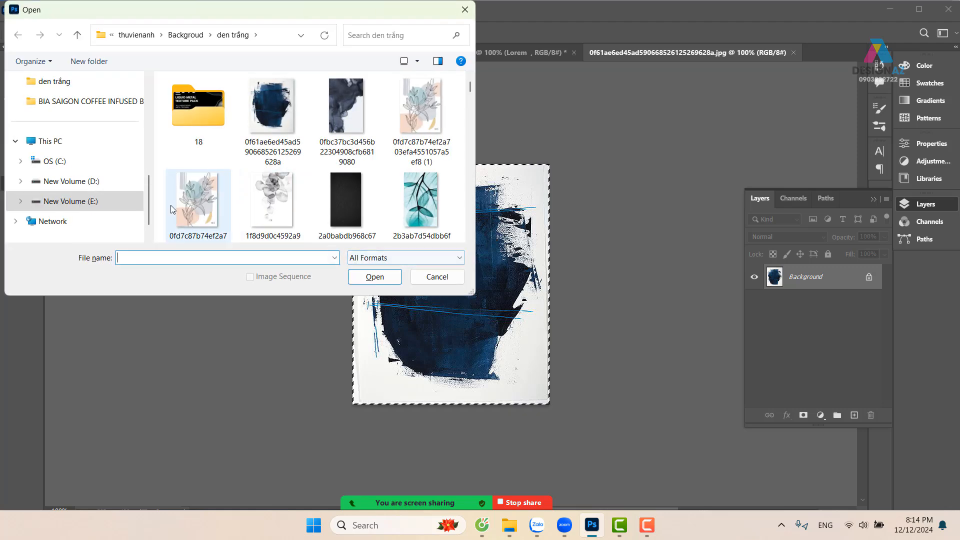
{"action": "left_click", "coordinate": [70, 201]}
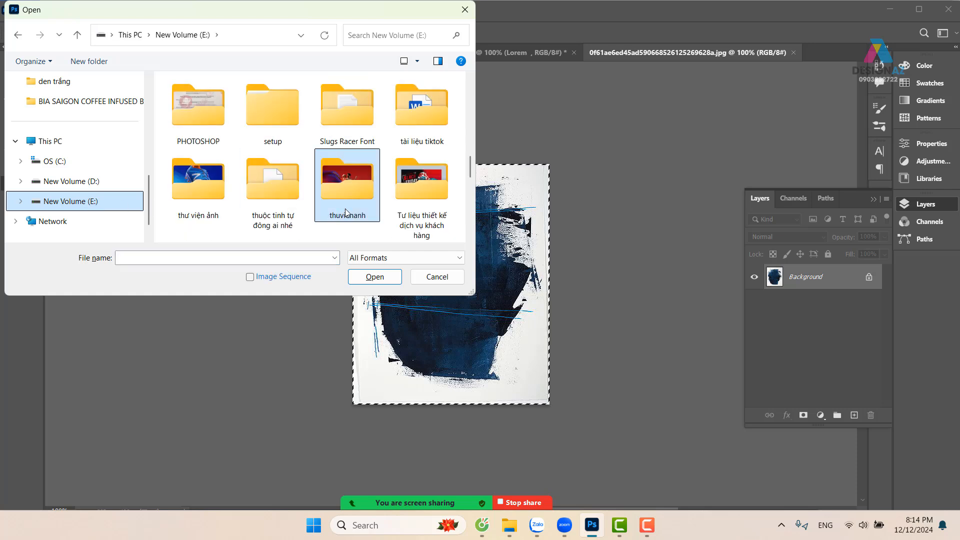
{"action": "scroll", "coordinate": [372, 225], "scroll_direction": "down", "scroll_amount": 1}
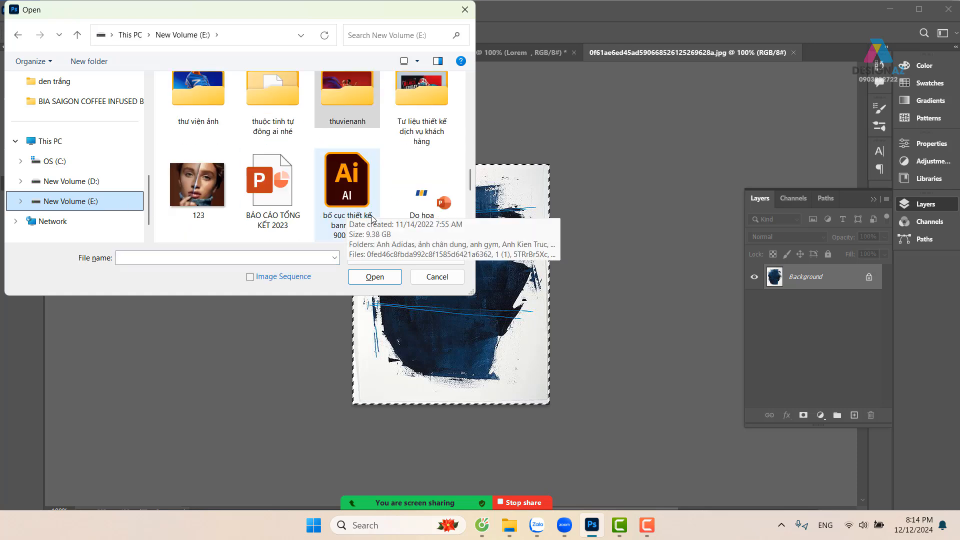
{"action": "scroll", "coordinate": [371, 205], "scroll_direction": "up", "scroll_amount": 1}
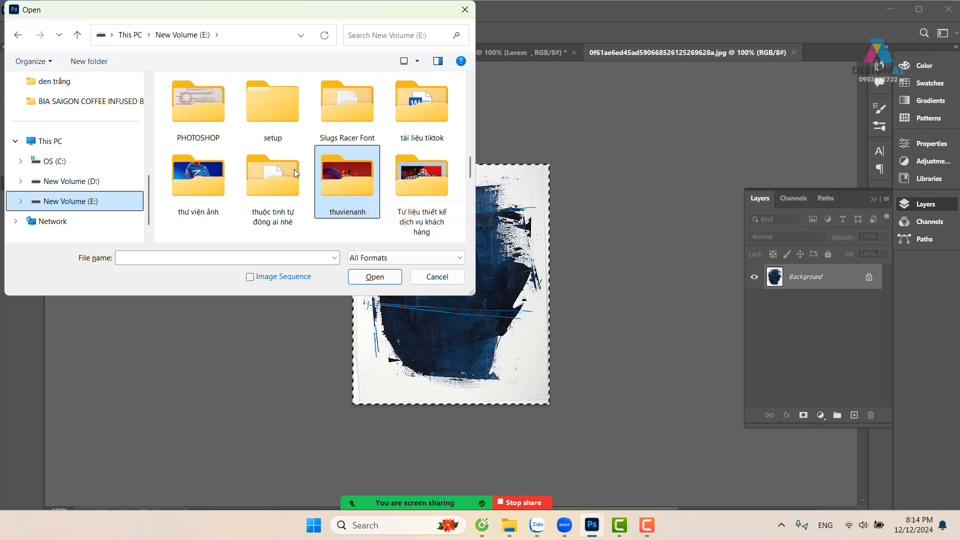
{"action": "double_click", "coordinate": [205, 110]}
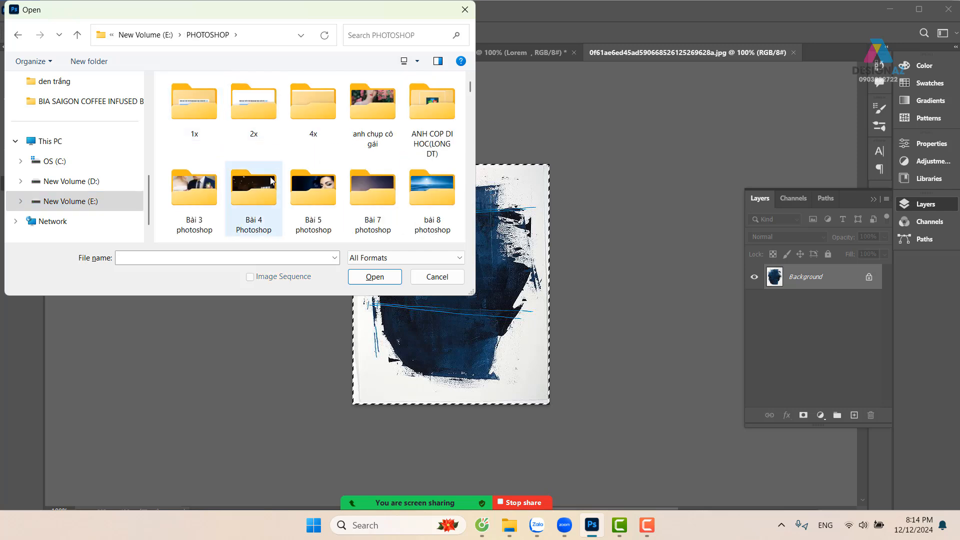
Locate the GTpts folder inside the PHOTOSHOP folder and go into it
{"action": "left_click", "coordinate": [265, 193]}
{"action": "key", "text": "s"}
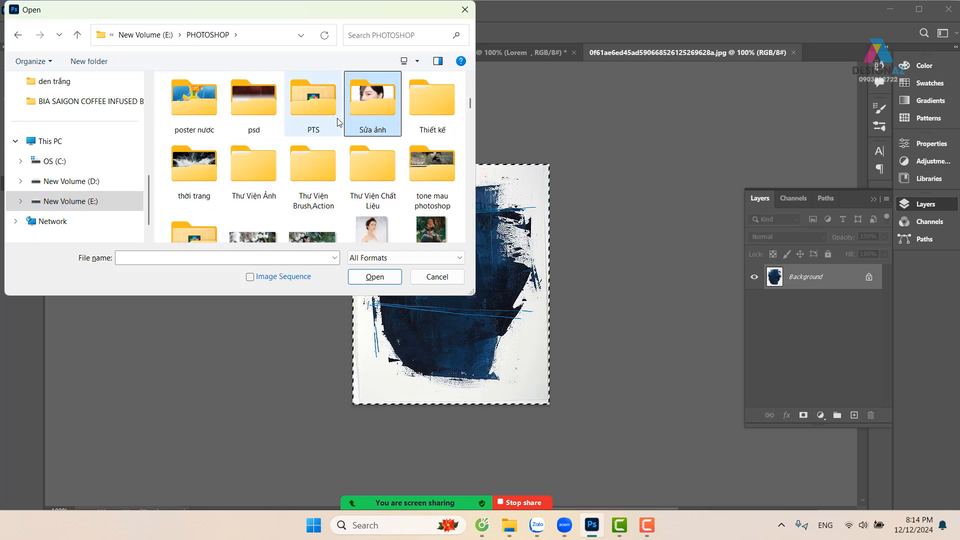
{"action": "key", "text": "g"}
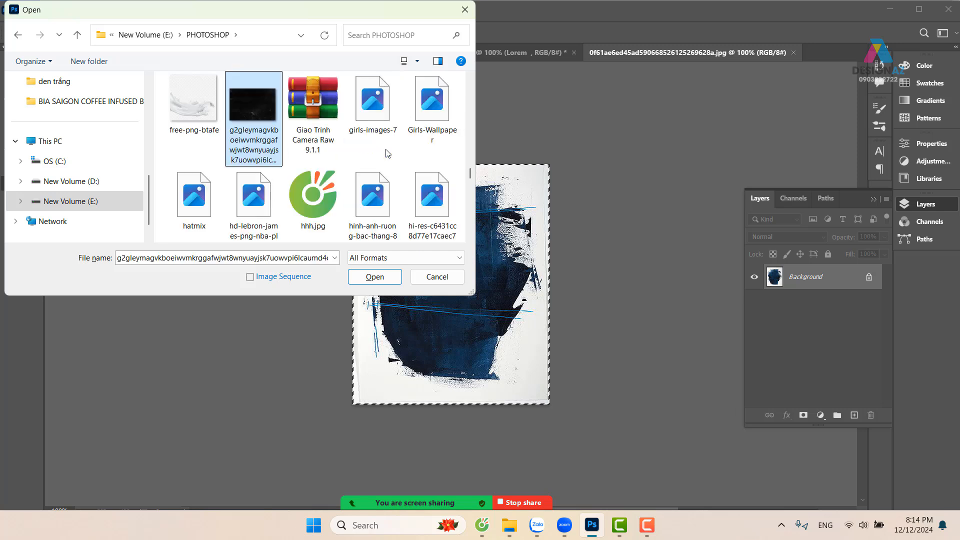
{"action": "key", "text": "g"}
{"action": "key", "text": "g"}
{"action": "key", "text": "g"}
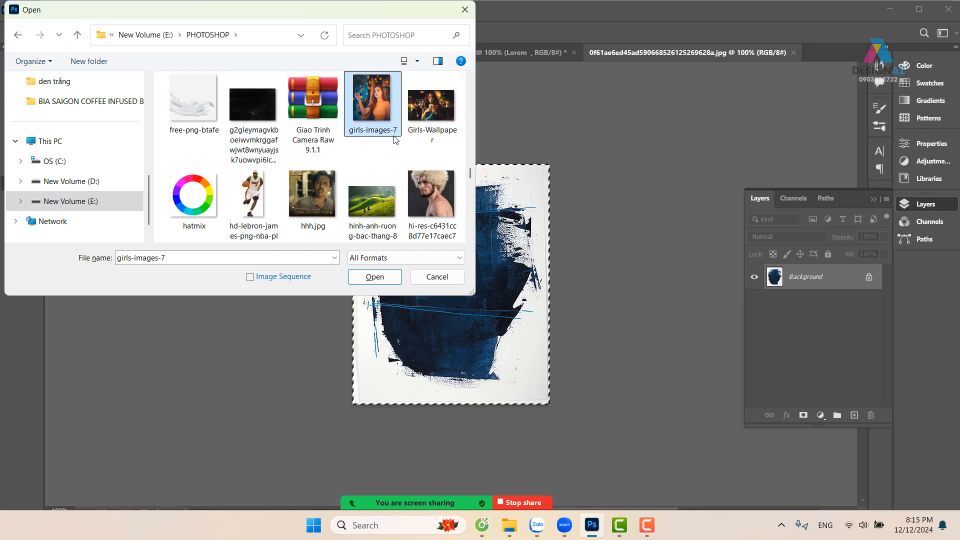
{"action": "key", "text": "g"}
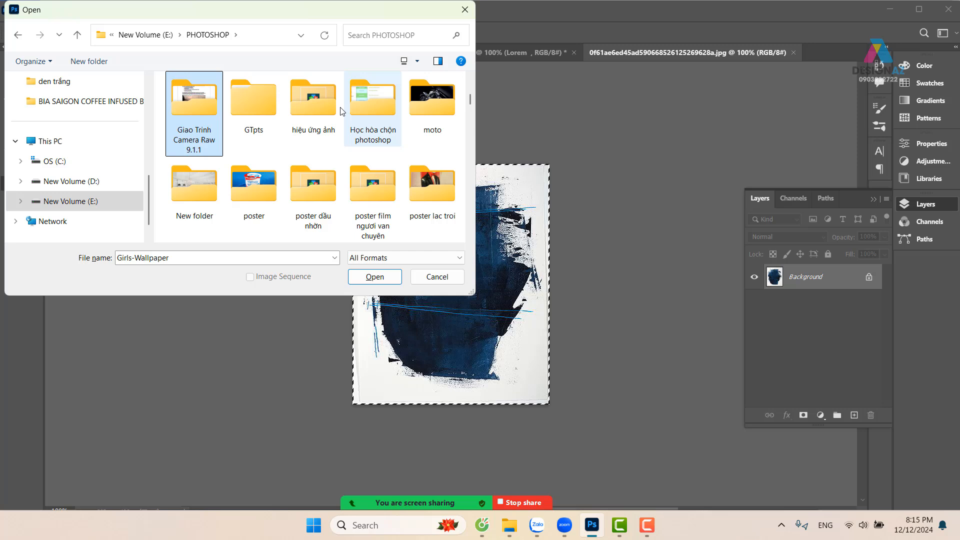
{"action": "double_click", "coordinate": [245, 97]}
Open the old-paper image 431 from the Bài 6 folder within Bài tập cơ bản vùng chọn bố cục
{"action": "double_click", "coordinate": [274, 103]}
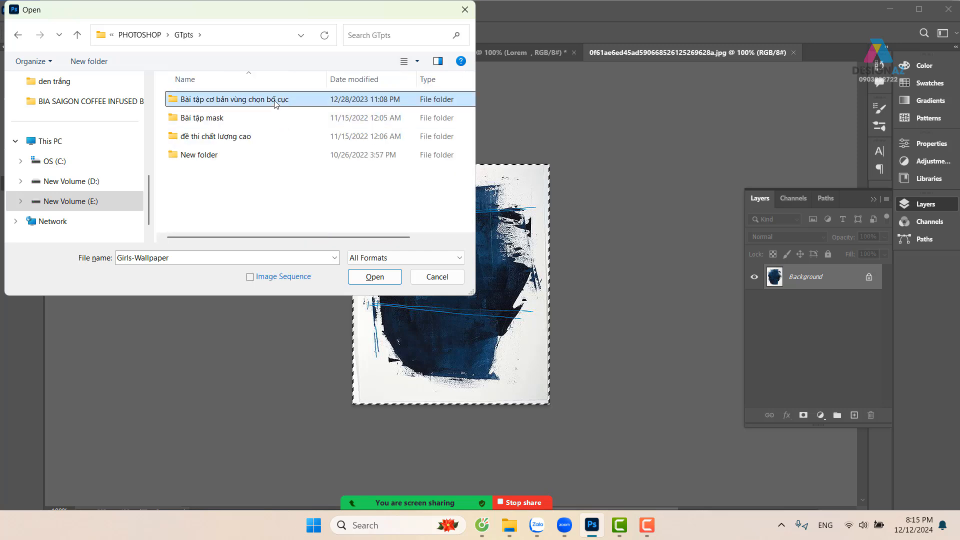
{"action": "double_click", "coordinate": [361, 182]}
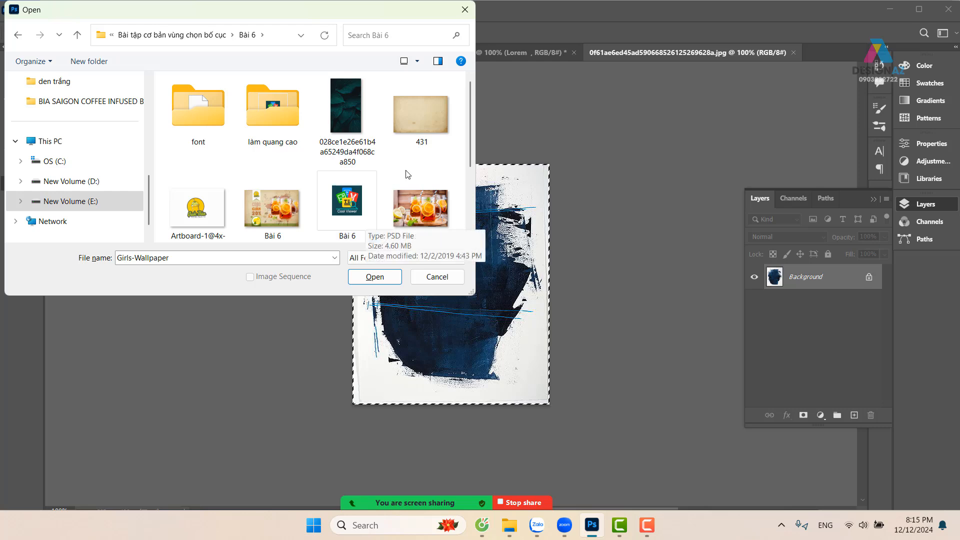
{"action": "left_click", "coordinate": [429, 116]}
{"action": "left_click", "coordinate": [376, 276]}
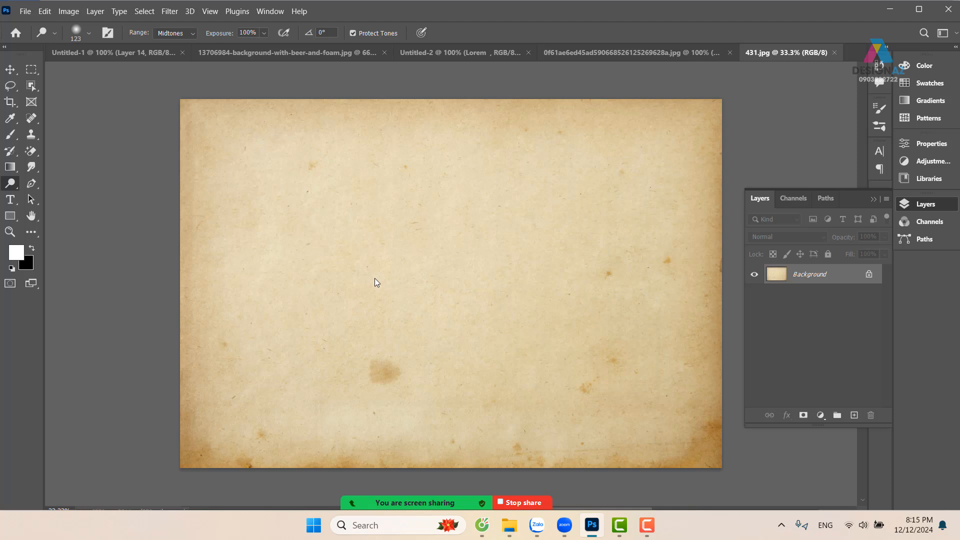
Browse New Volume (D:) through ảnh mới tư liệu and chưa lọc, and examine the food photos in the món ăn gà folder
{"action": "key", "text": "ctrl+o"}
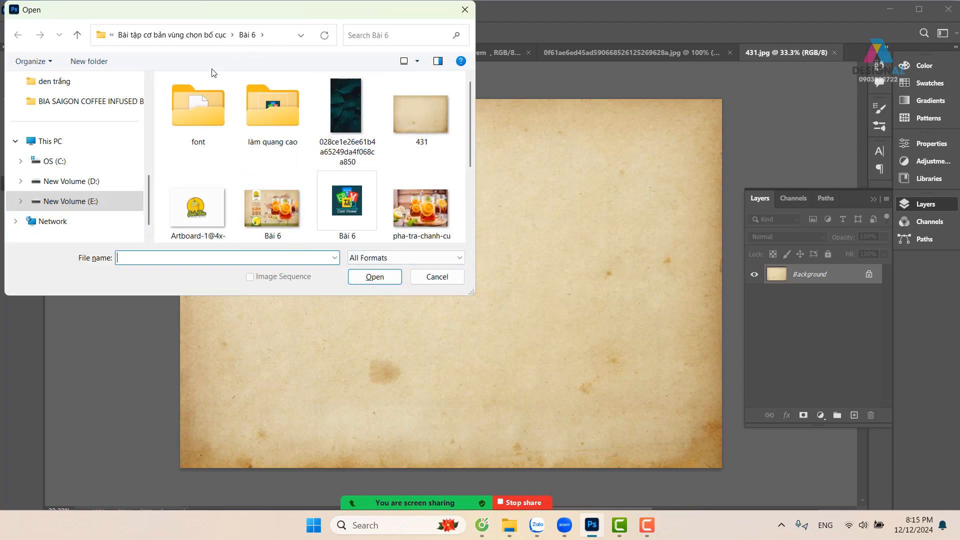
{"action": "left_click", "coordinate": [70, 201]}
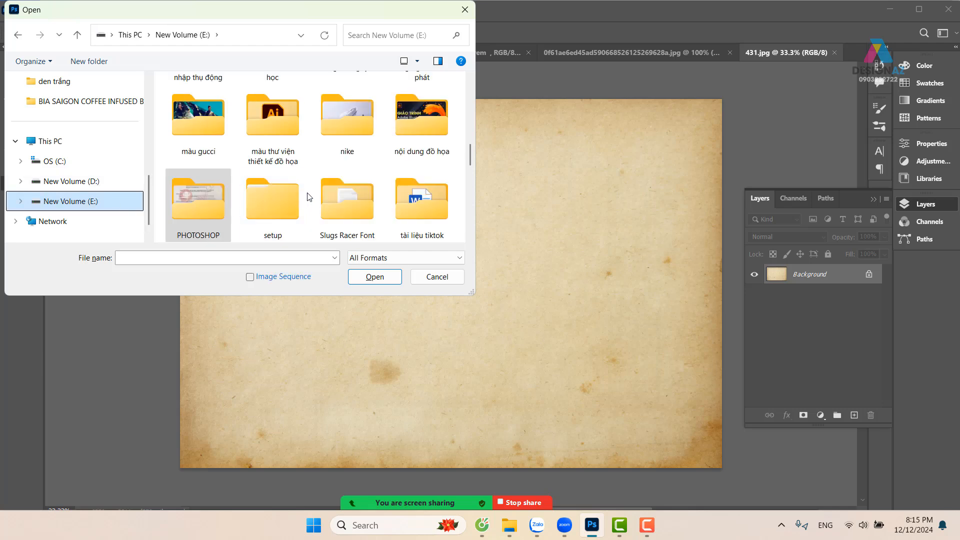
{"action": "left_click", "coordinate": [88, 181]}
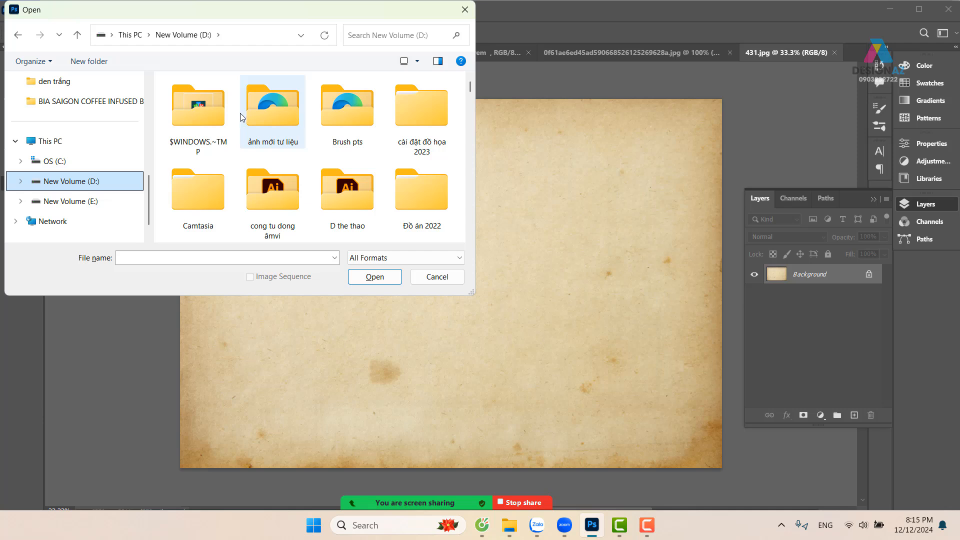
{"action": "double_click", "coordinate": [279, 124]}
{"action": "left_click", "coordinate": [247, 145]}
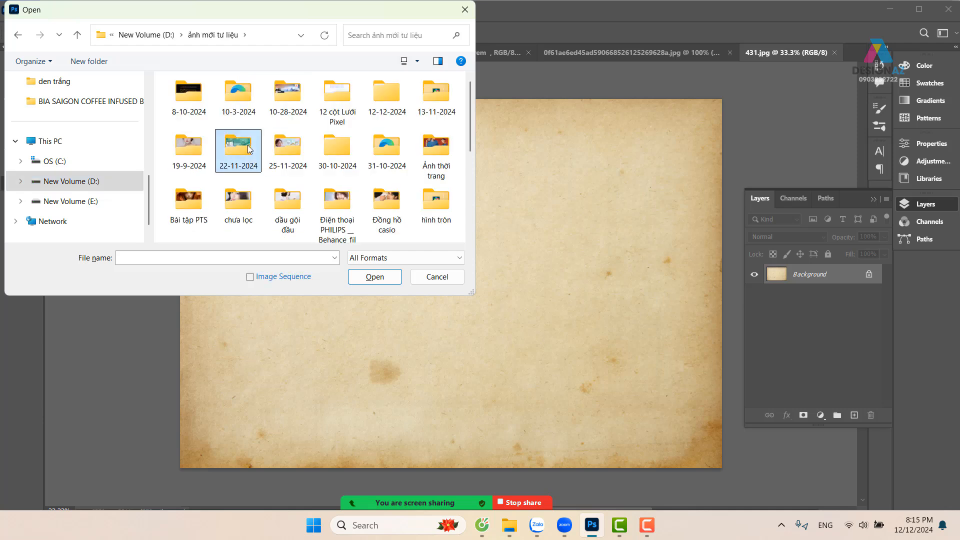
{"action": "scroll", "coordinate": [252, 146], "scroll_direction": "down", "scroll_amount": 2}
{"action": "double_click", "coordinate": [244, 95]}
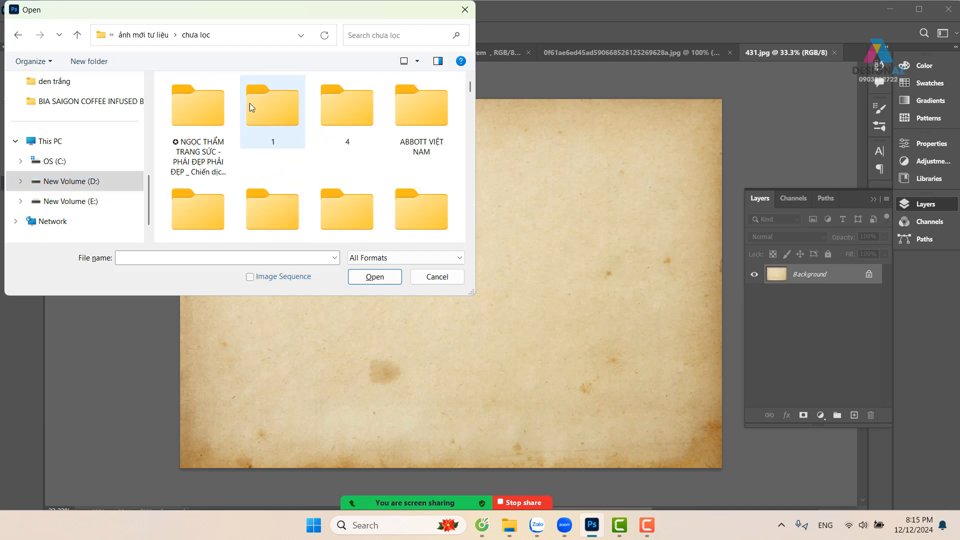
{"action": "scroll", "coordinate": [281, 123], "scroll_direction": "down", "scroll_amount": 3}
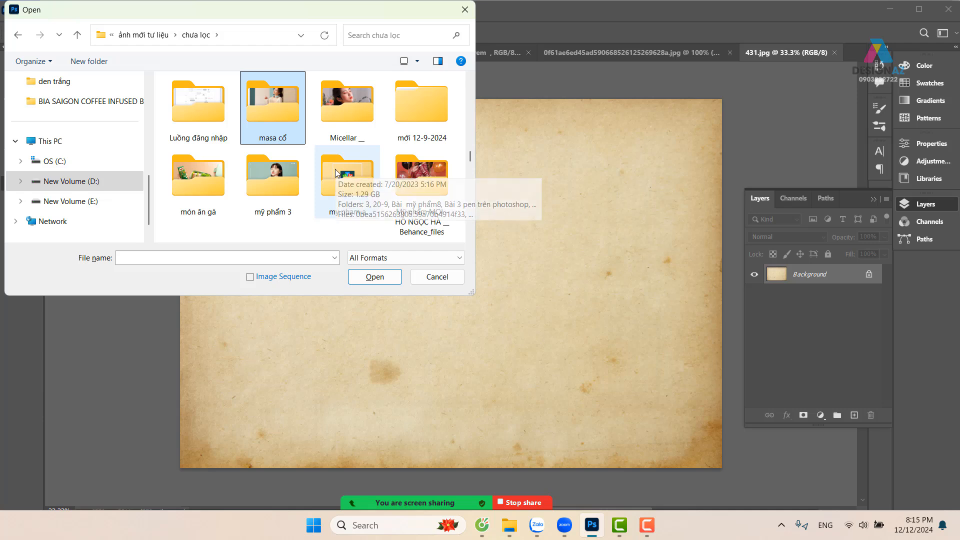
{"action": "scroll", "coordinate": [335, 169], "scroll_direction": "down", "scroll_amount": 1}
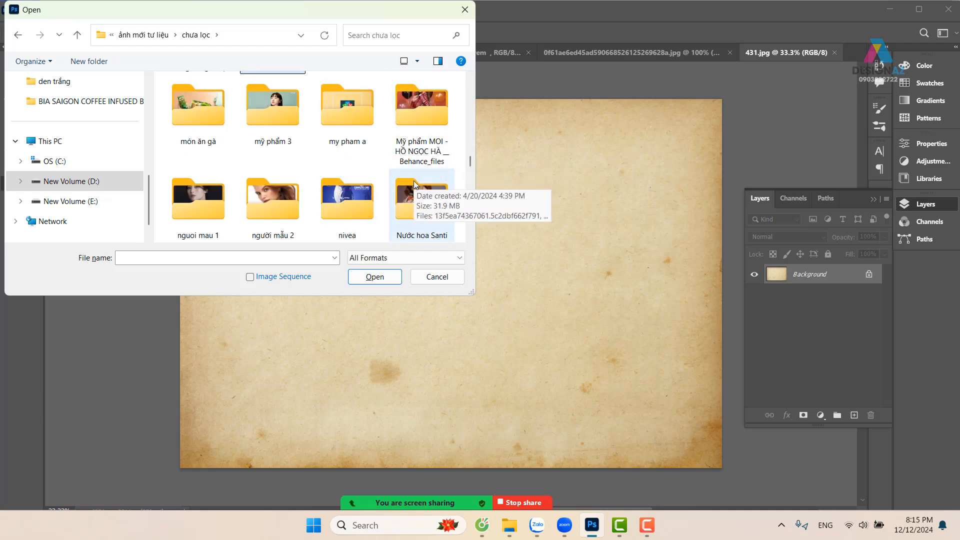
{"action": "double_click", "coordinate": [182, 104]}
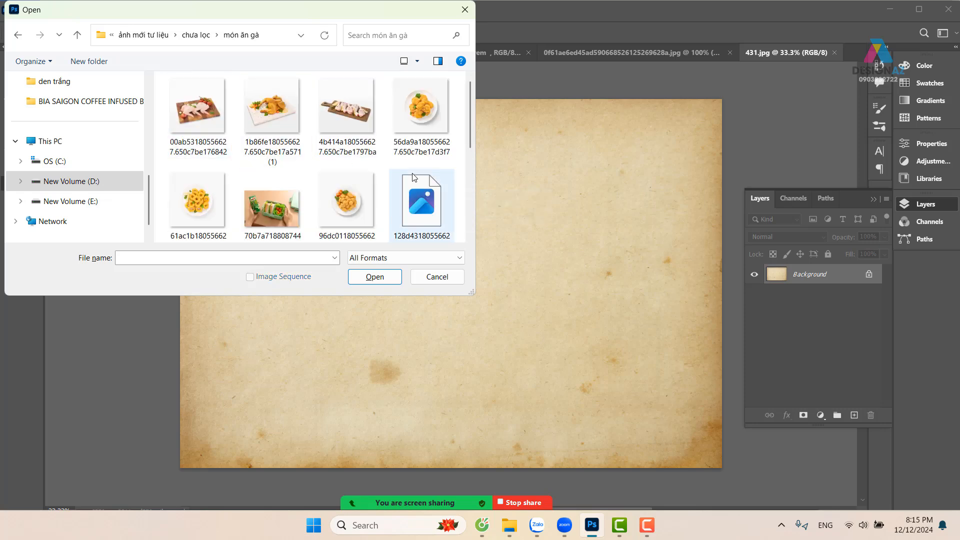
{"action": "scroll", "coordinate": [413, 178], "scroll_direction": "down", "scroll_amount": 1}
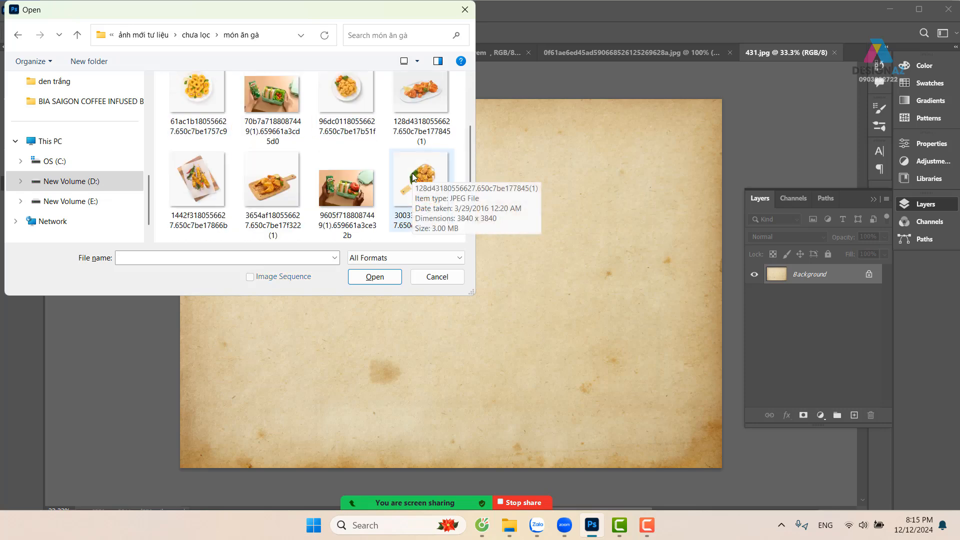
{"action": "scroll", "coordinate": [412, 173], "scroll_direction": "down", "scroll_amount": 1}
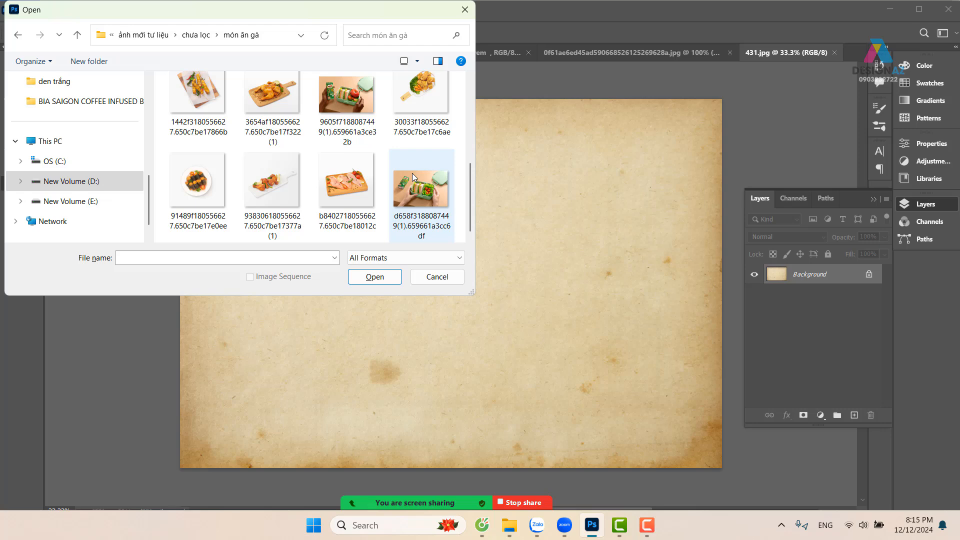
Go to the Food folder inside thuvienanh on New Volume (E:)
{"action": "left_click", "coordinate": [80, 201]}
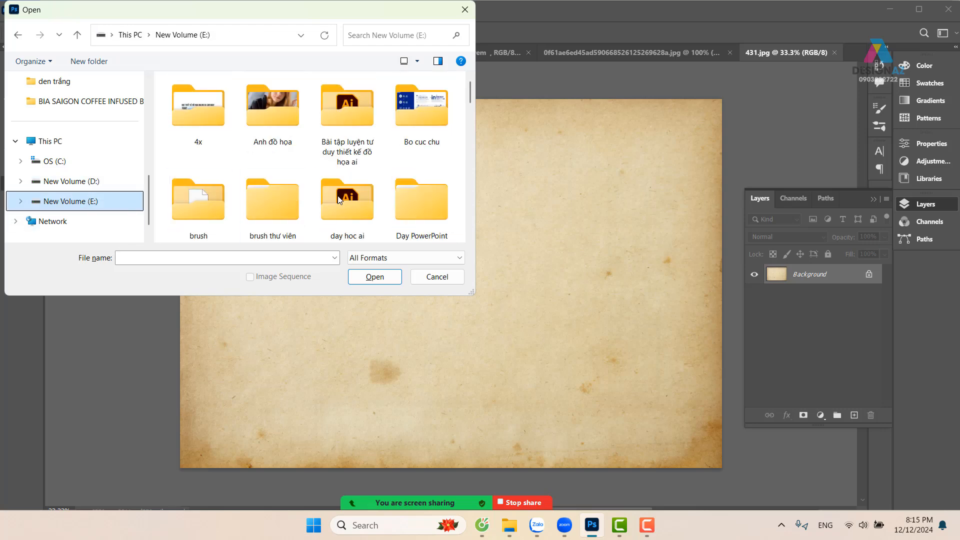
{"action": "left_click", "coordinate": [353, 199]}
{"action": "key", "text": "t"}
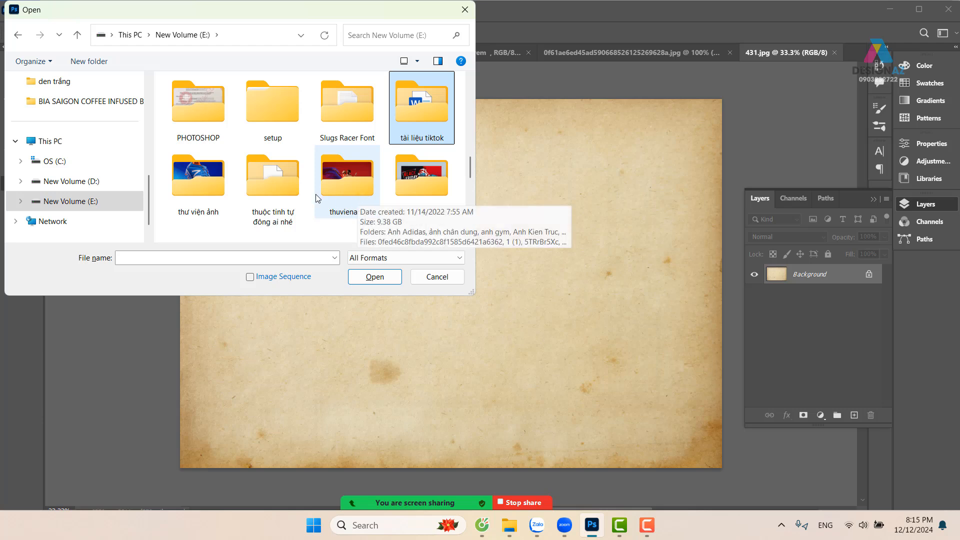
{"action": "scroll", "coordinate": [347, 188], "scroll_direction": "down", "scroll_amount": 1}
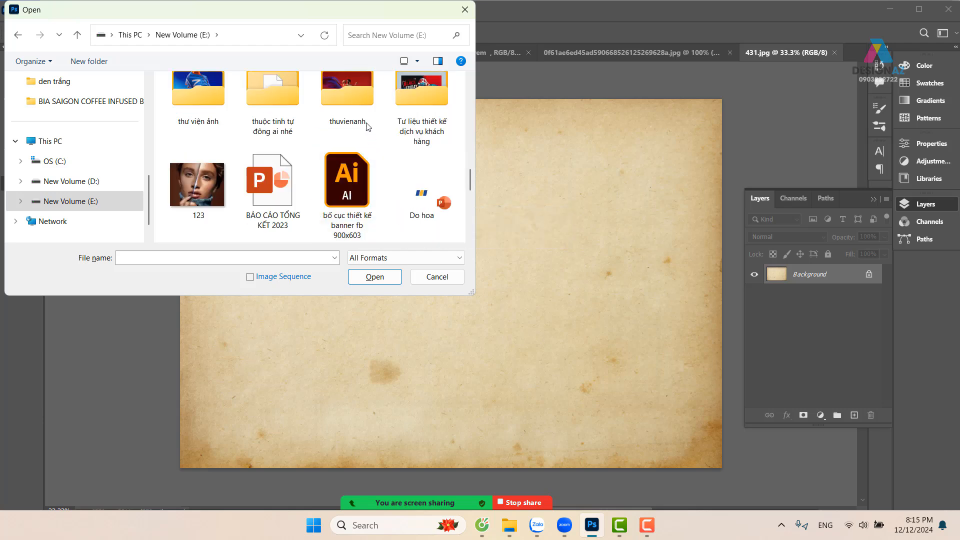
{"action": "double_click", "coordinate": [351, 93]}
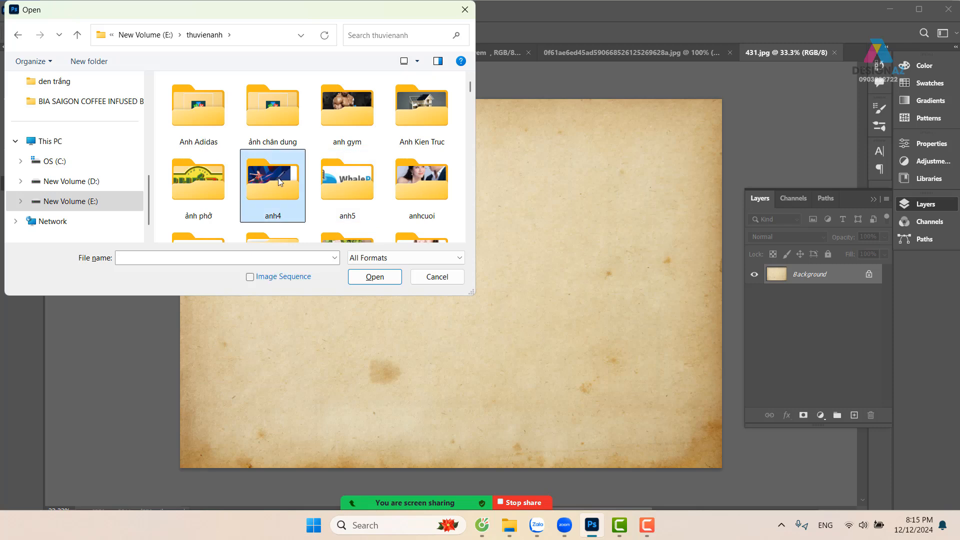
{"action": "key", "text": "f"}
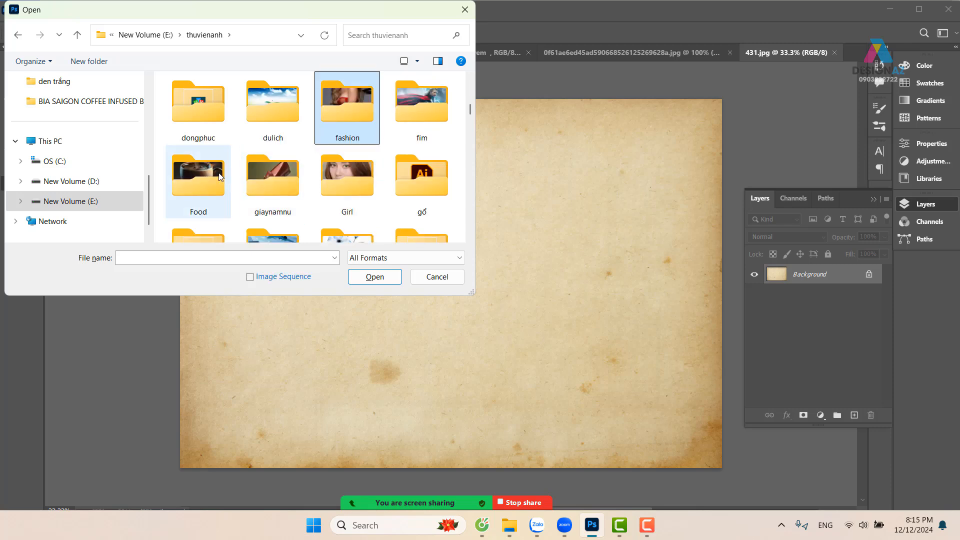
{"action": "double_click", "coordinate": [198, 176]}
Look through the food photos and open the image Healthy Food Made Easy -min
{"action": "scroll", "coordinate": [290, 173], "scroll_direction": "down", "scroll_amount": 3}
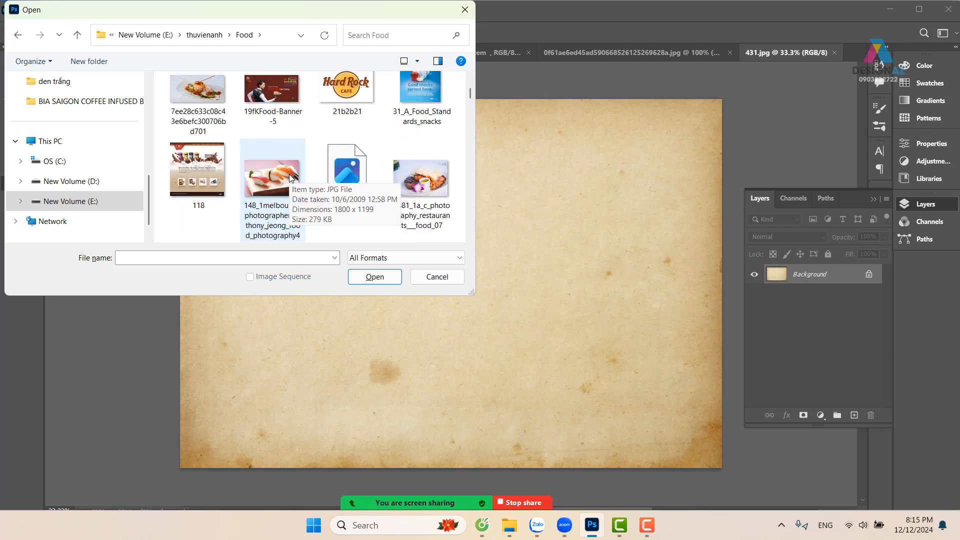
{"action": "scroll", "coordinate": [287, 176], "scroll_direction": "down", "scroll_amount": 2}
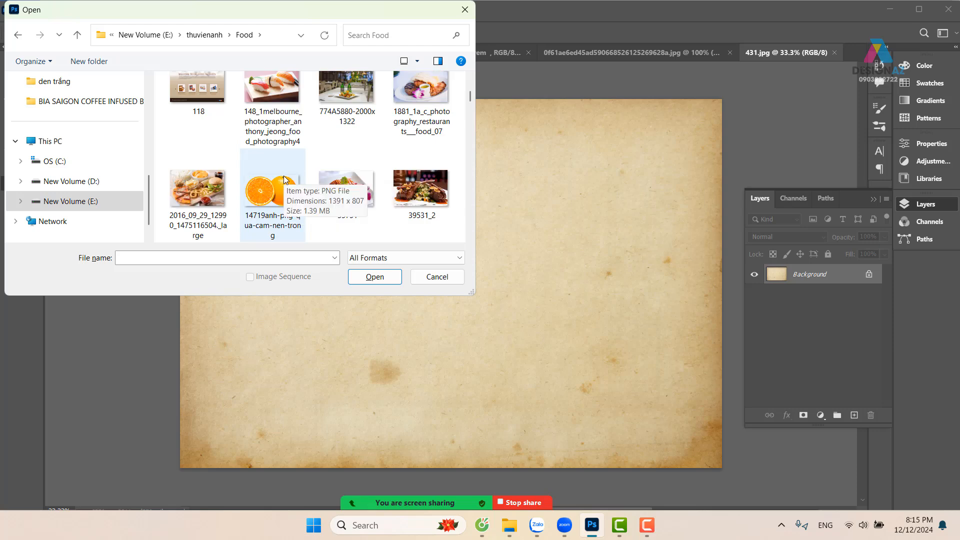
{"action": "scroll", "coordinate": [280, 182], "scroll_direction": "down", "scroll_amount": 2}
{"action": "scroll", "coordinate": [278, 179], "scroll_direction": "down", "scroll_amount": 2}
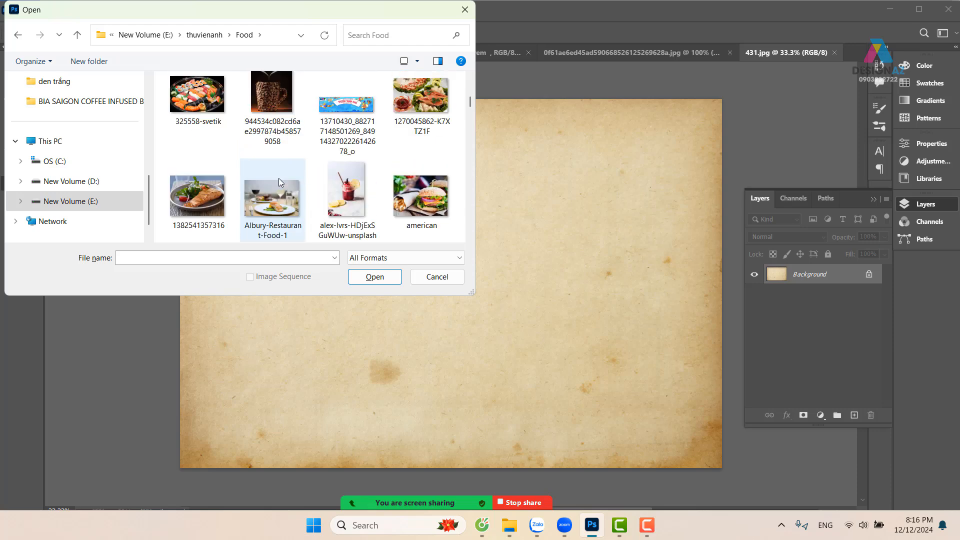
{"action": "scroll", "coordinate": [281, 177], "scroll_direction": "down", "scroll_amount": 2}
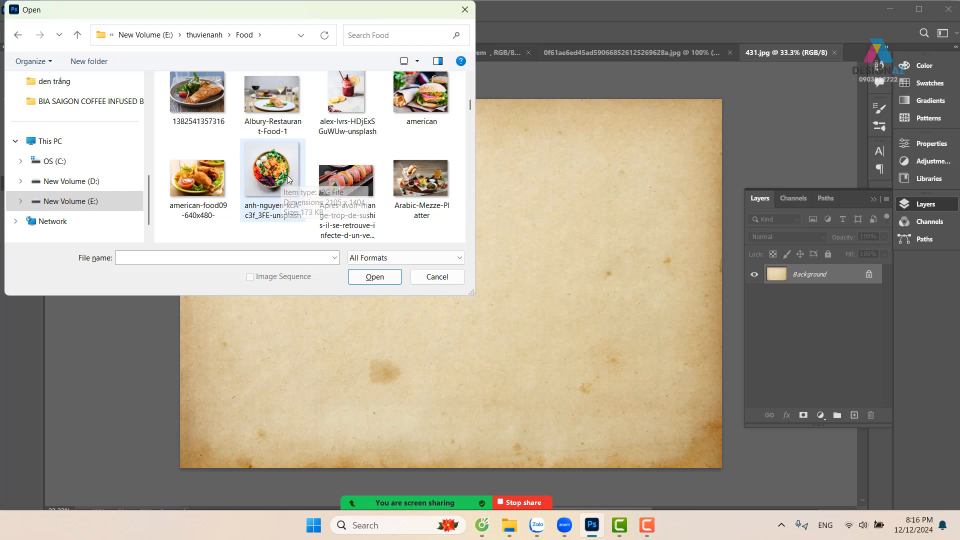
{"action": "scroll", "coordinate": [296, 169], "scroll_direction": "down", "scroll_amount": 2}
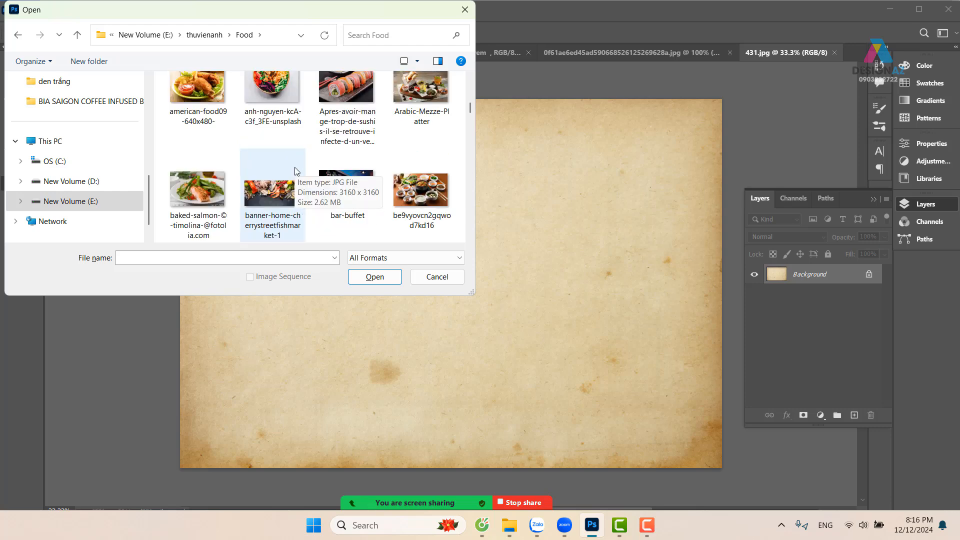
{"action": "scroll", "coordinate": [295, 170], "scroll_direction": "down", "scroll_amount": 2}
{"action": "scroll", "coordinate": [295, 170], "scroll_direction": "down", "scroll_amount": 2}
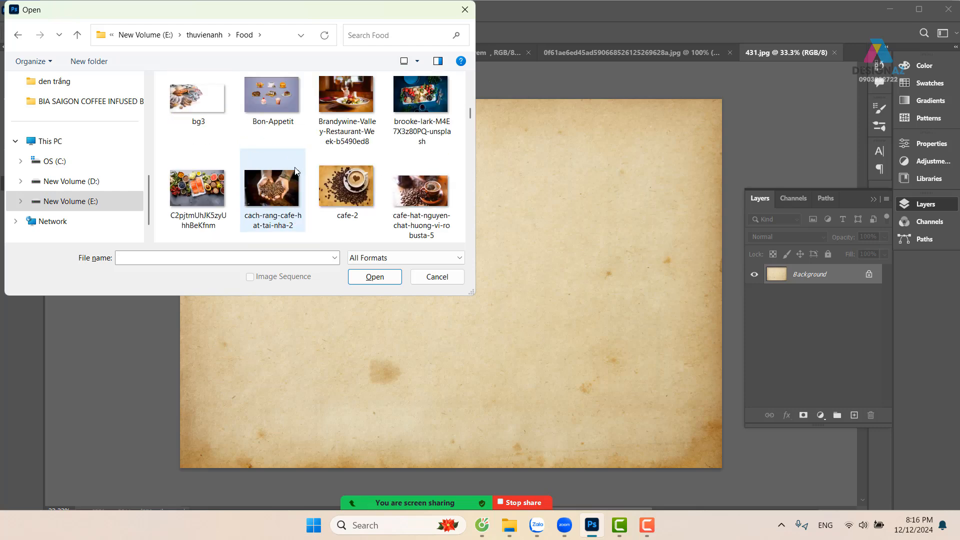
{"action": "scroll", "coordinate": [295, 170], "scroll_direction": "down", "scroll_amount": 4}
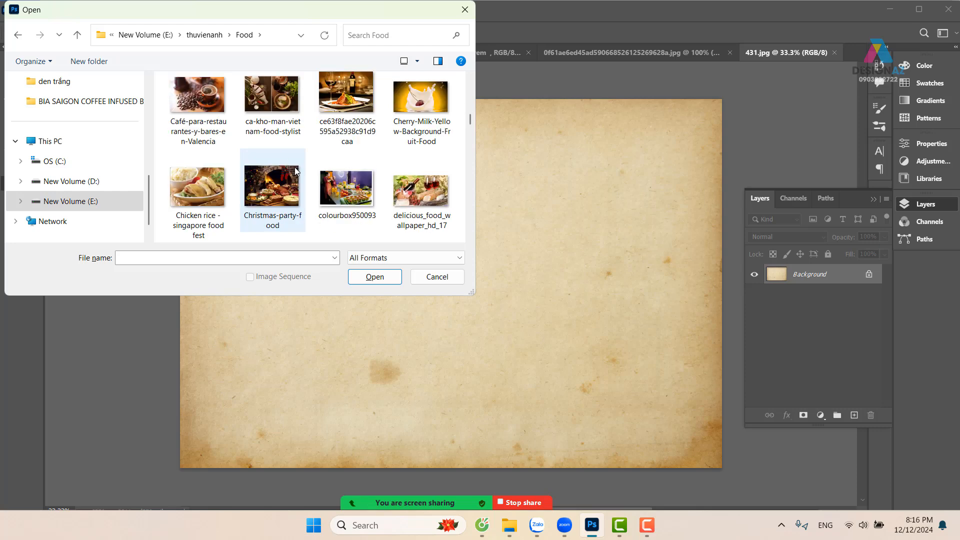
{"action": "scroll", "coordinate": [295, 170], "scroll_direction": "down", "scroll_amount": 2}
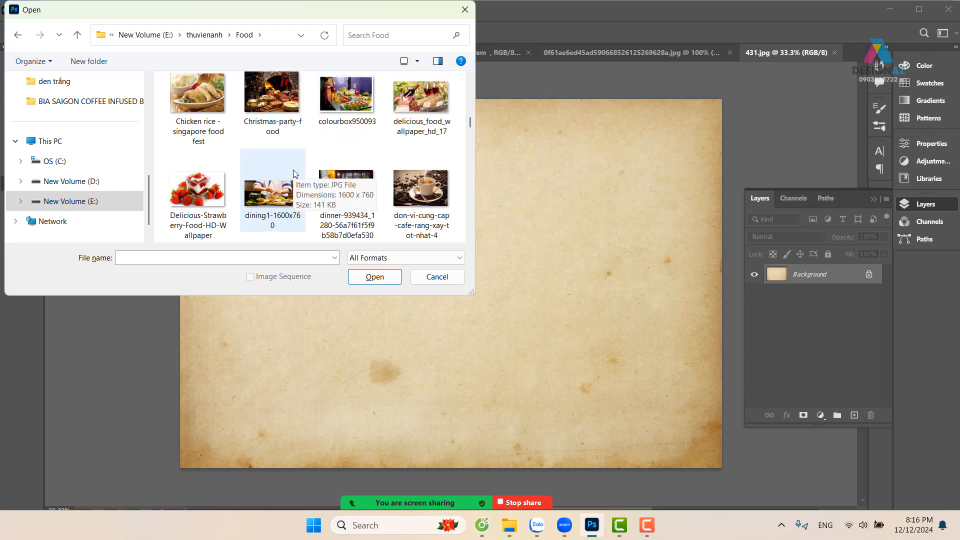
{"action": "scroll", "coordinate": [295, 170], "scroll_direction": "up", "scroll_amount": 6}
{"action": "scroll", "coordinate": [299, 166], "scroll_direction": "down", "scroll_amount": 1}
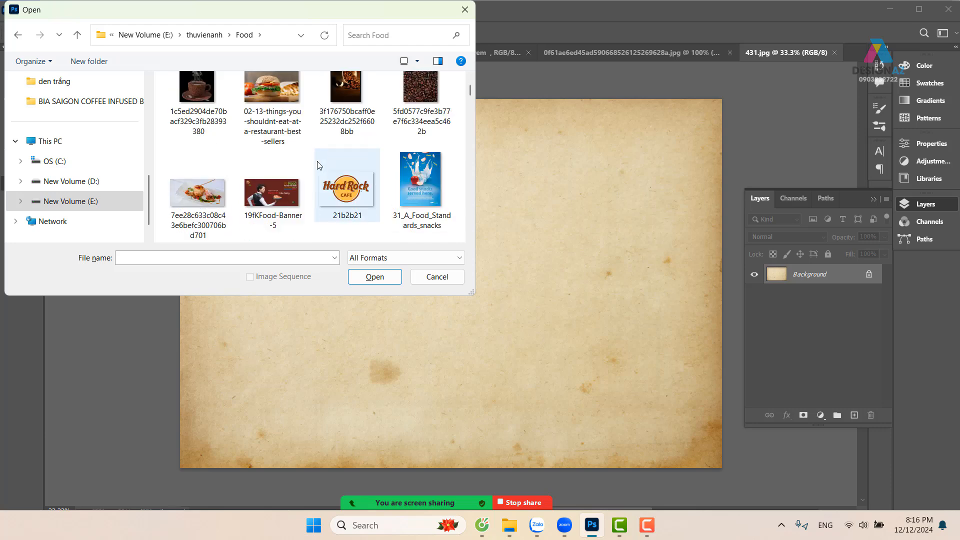
{"action": "scroll", "coordinate": [319, 165], "scroll_direction": "down", "scroll_amount": 2}
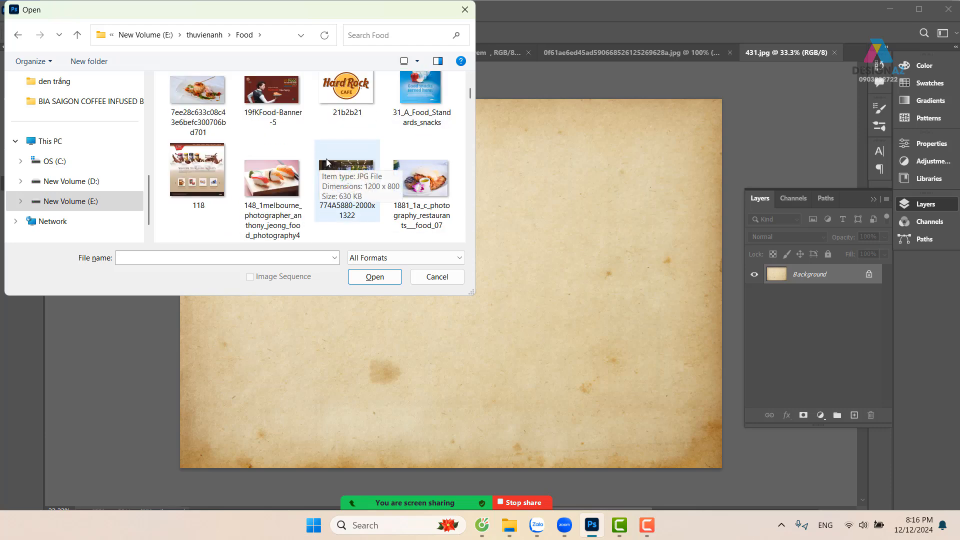
{"action": "scroll", "coordinate": [326, 158], "scroll_direction": "down", "scroll_amount": 4}
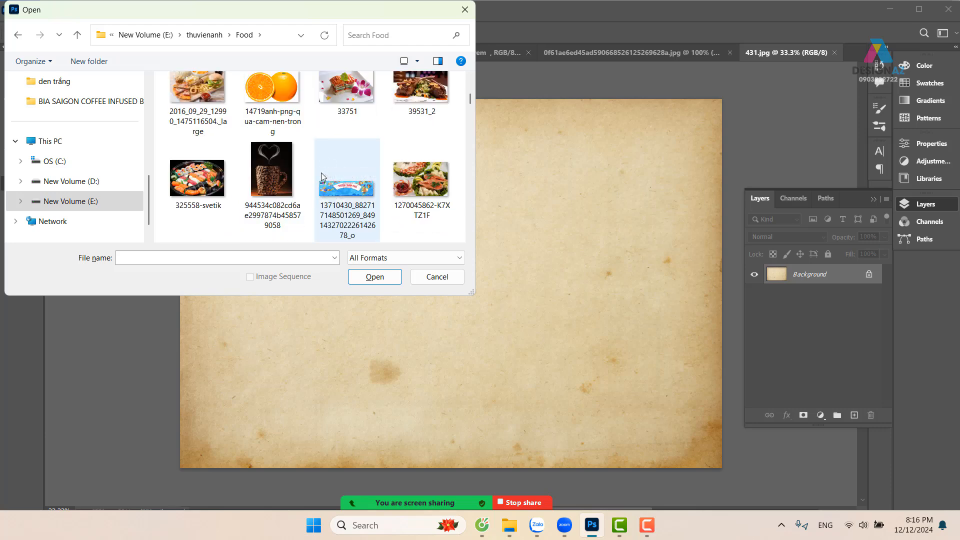
{"action": "scroll", "coordinate": [403, 150], "scroll_direction": "down", "scroll_amount": 2}
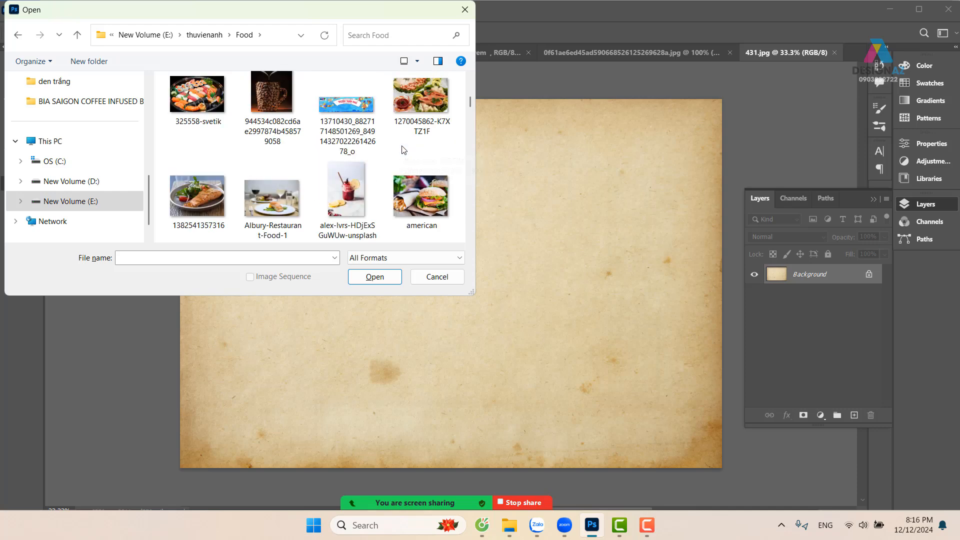
{"action": "scroll", "coordinate": [403, 149], "scroll_direction": "down", "scroll_amount": 2}
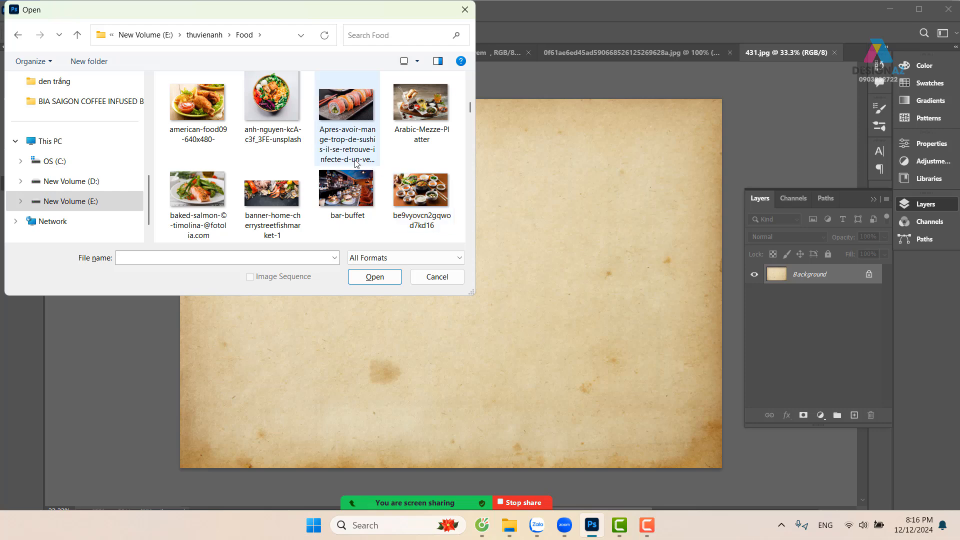
{"action": "scroll", "coordinate": [353, 160], "scroll_direction": "down", "scroll_amount": 2}
{"action": "scroll", "coordinate": [353, 160], "scroll_direction": "down", "scroll_amount": 3}
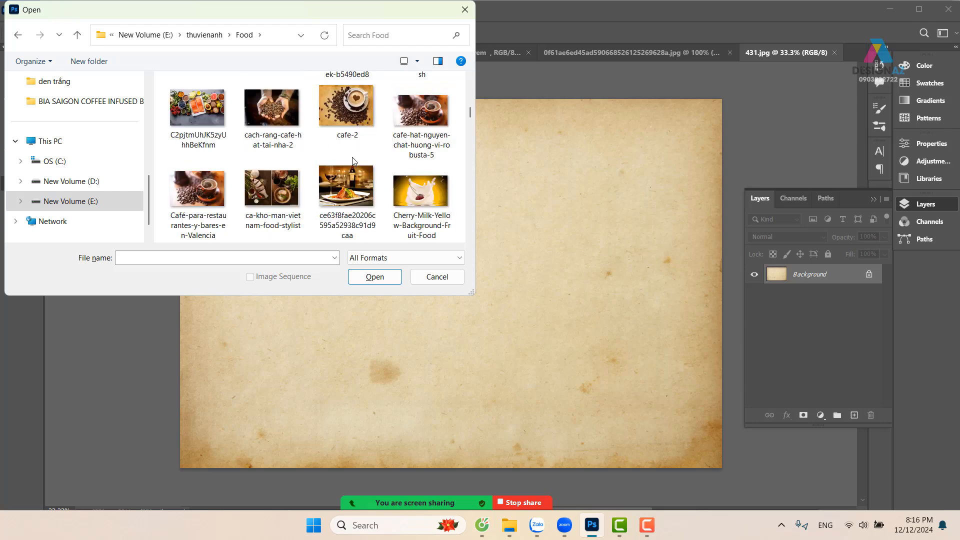
{"action": "scroll", "coordinate": [356, 160], "scroll_direction": "down", "scroll_amount": 5}
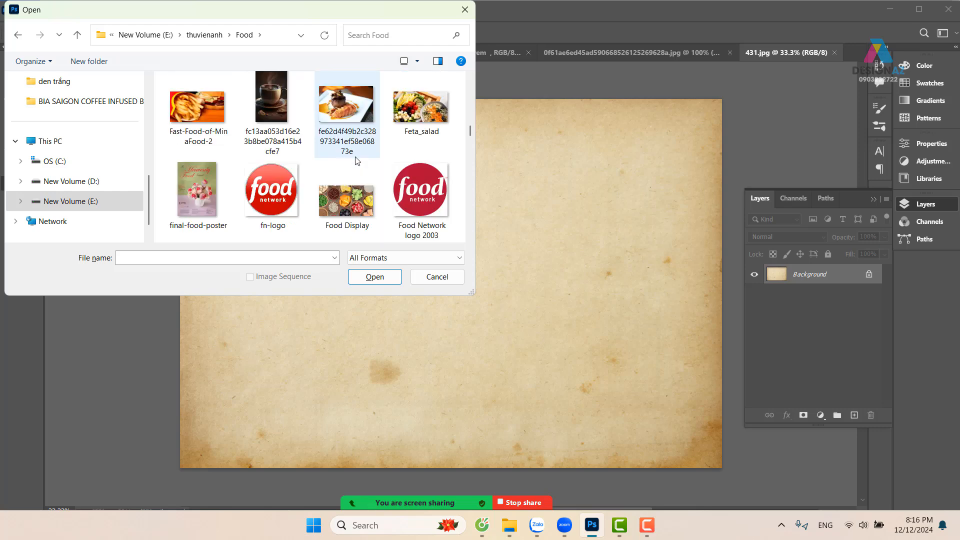
{"action": "scroll", "coordinate": [356, 160], "scroll_direction": "down", "scroll_amount": 2}
{"action": "scroll", "coordinate": [357, 160], "scroll_direction": "down", "scroll_amount": 2}
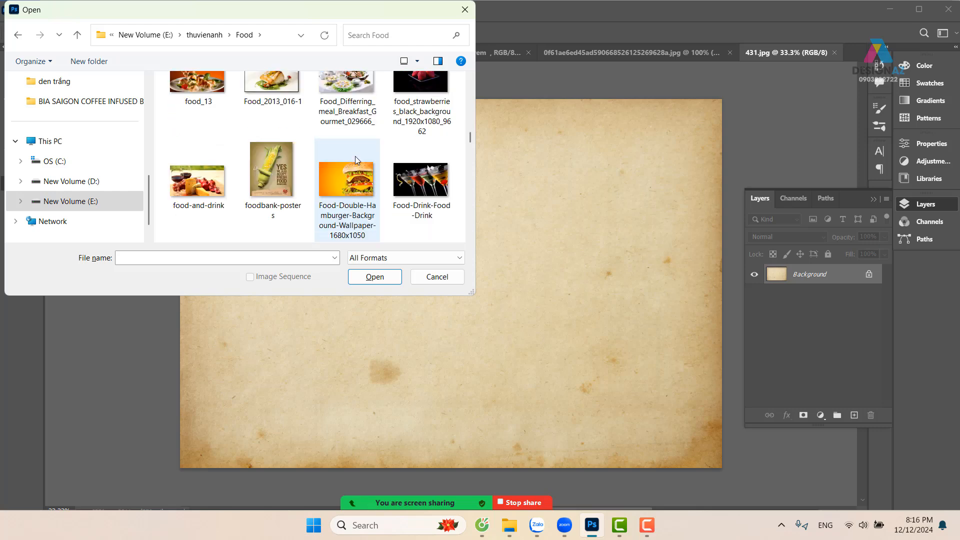
{"action": "scroll", "coordinate": [355, 158], "scroll_direction": "down", "scroll_amount": 2}
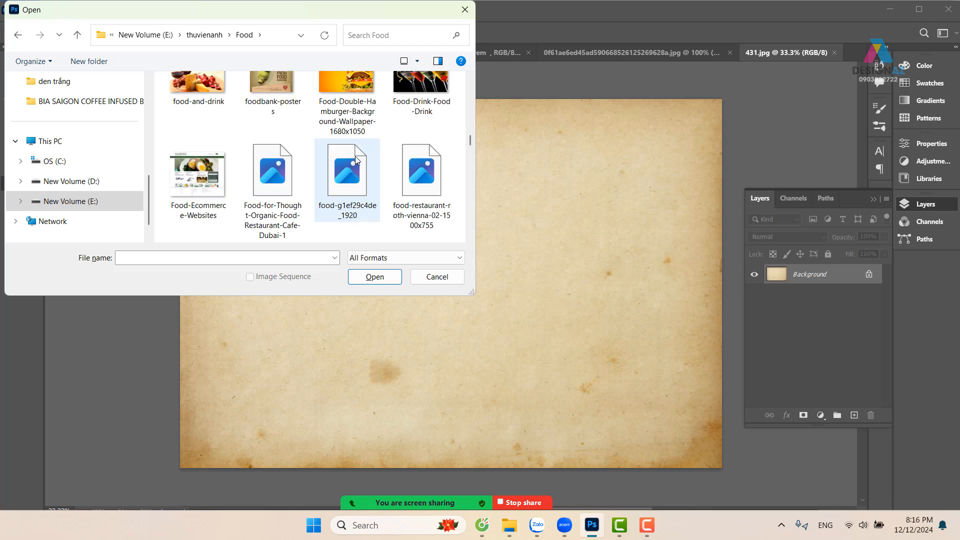
{"action": "scroll", "coordinate": [355, 158], "scroll_direction": "down", "scroll_amount": 2}
{"action": "scroll", "coordinate": [355, 158], "scroll_direction": "down", "scroll_amount": 2}
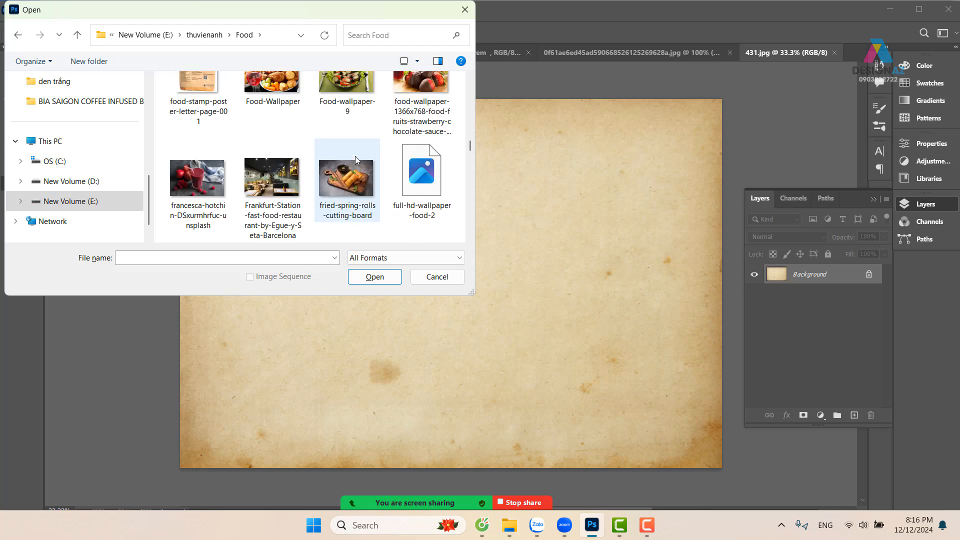
{"action": "scroll", "coordinate": [355, 157], "scroll_direction": "down", "scroll_amount": 2}
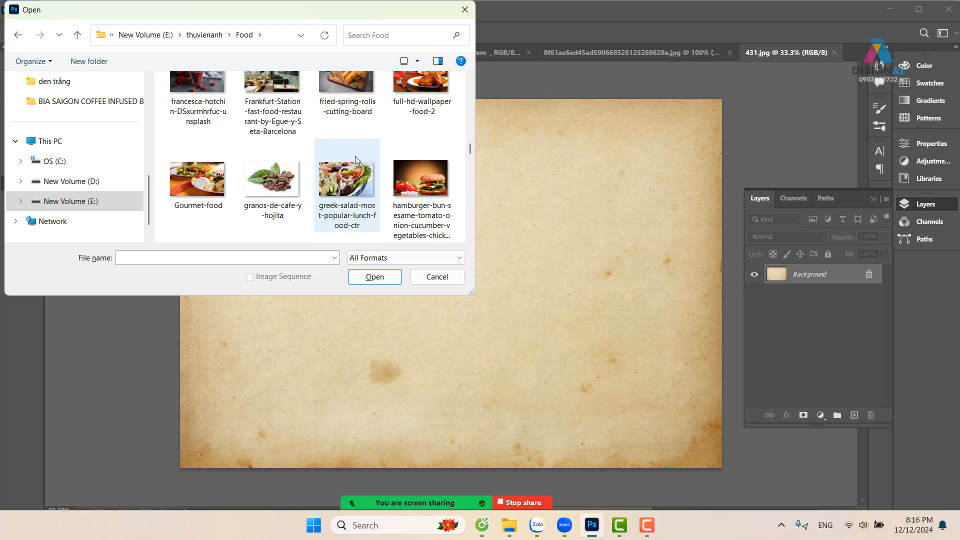
{"action": "scroll", "coordinate": [357, 160], "scroll_direction": "down", "scroll_amount": 4}
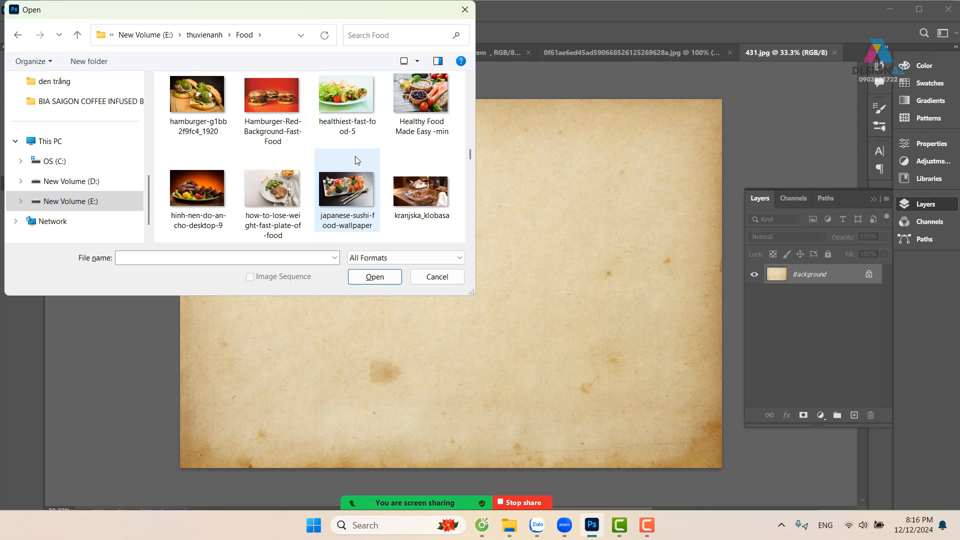
{"action": "left_click", "coordinate": [439, 86]}
{"action": "left_click", "coordinate": [373, 274]}
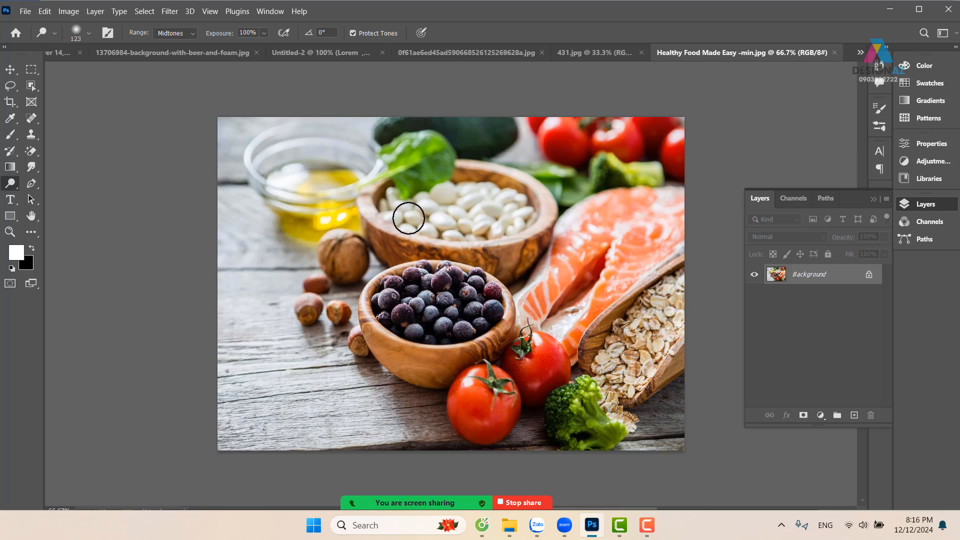
Copy the whole food photo, close its document and paste the photo onto the old-paper image 431
{"action": "key", "text": "ctrl+a"}
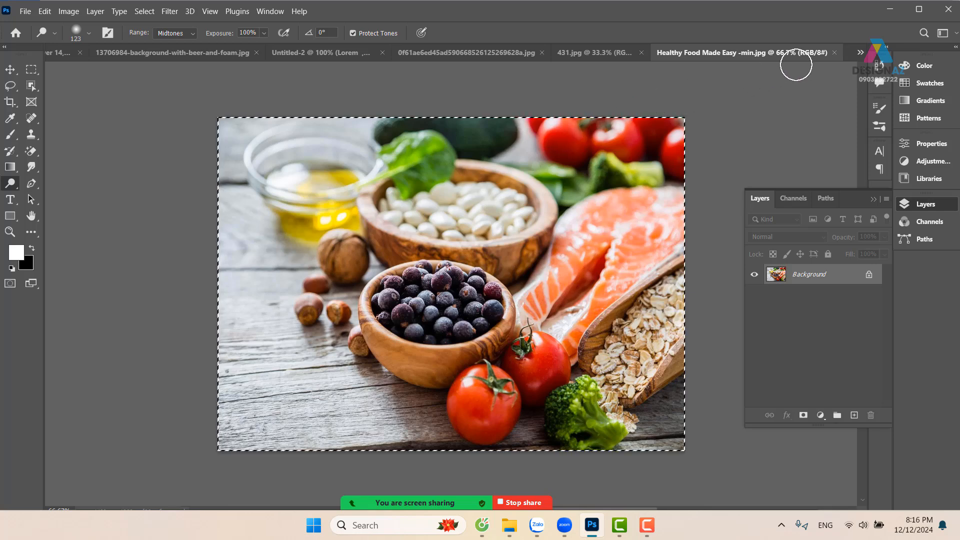
{"action": "left_click", "coordinate": [835, 52]}
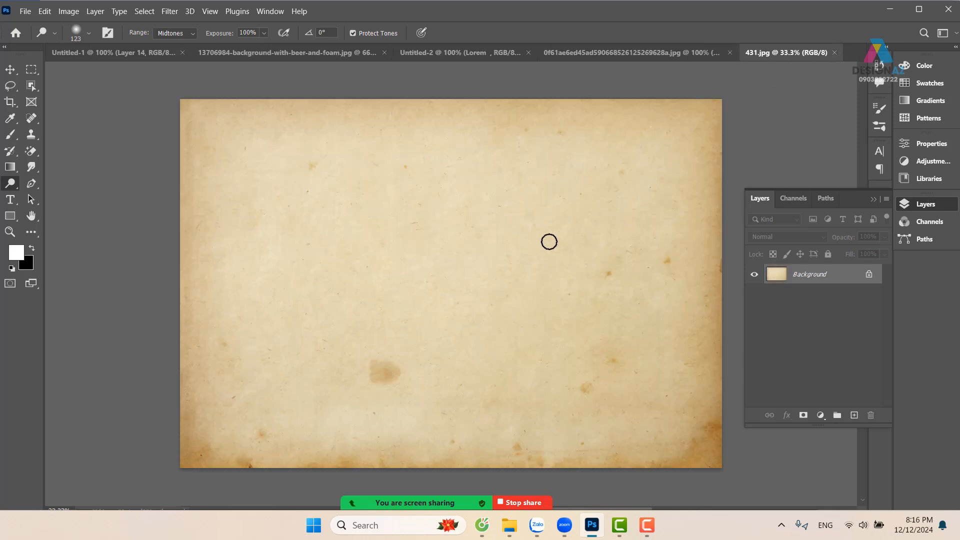
{"action": "key", "text": "ctrl+v"}
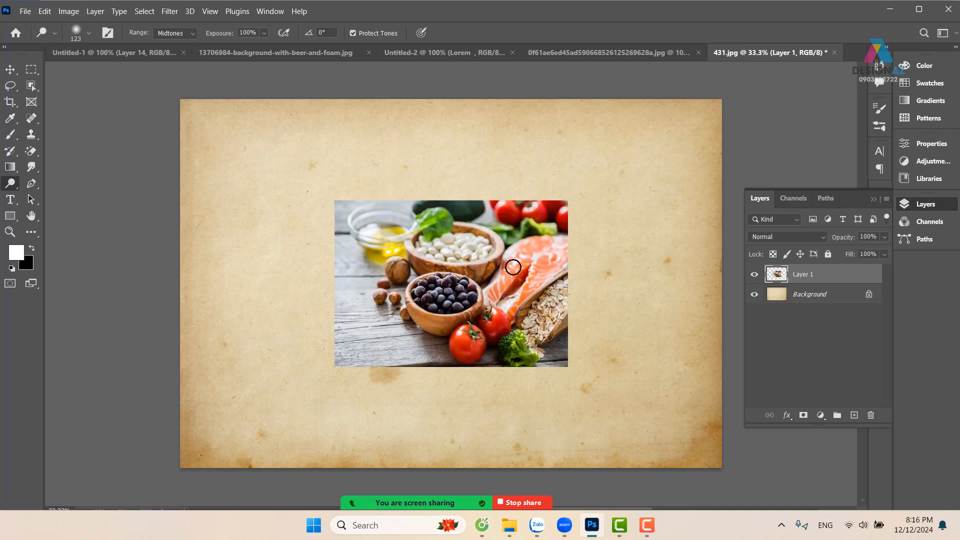
Enlarge the pasted food photo proportionally around its centre, leaving a paper margin on all sides
{"action": "key", "text": "ctrl+t"}
{"action": "mouse_move", "coordinate": [568, 200]}
{"action": "left_mouse_down"}
{"action": "mouse_move", "coordinate": [590, 177]}
{"action": "mouse_move", "coordinate": [673, 140]}
{"action": "mouse_move", "coordinate": [627, 165]}
{"action": "left_mouse_up"}
{"action": "key", "text": "Return"}
Switch to the Brush tool with the paint-stroke tip and enlarge the brush to about 1526 px
{"action": "key", "text": "o"}
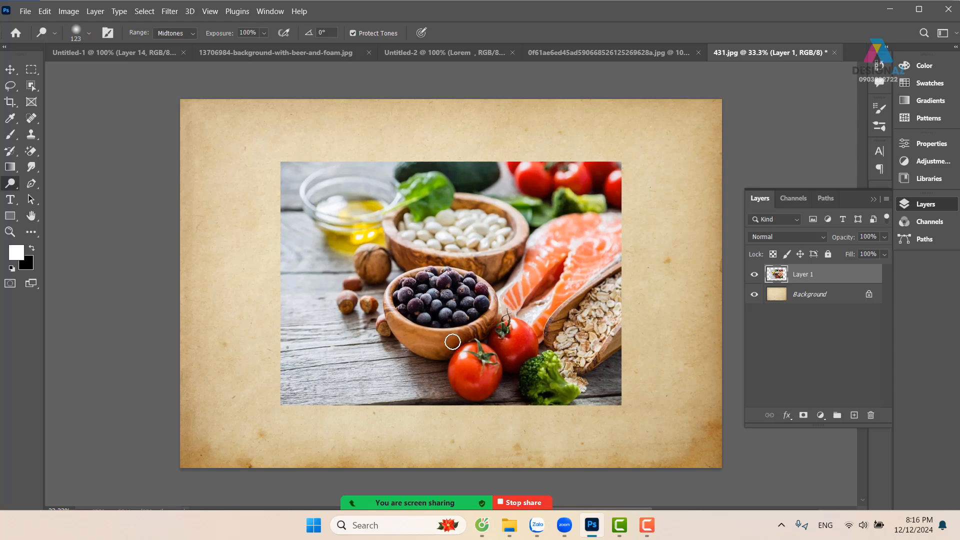
{"action": "key", "text": "b"}
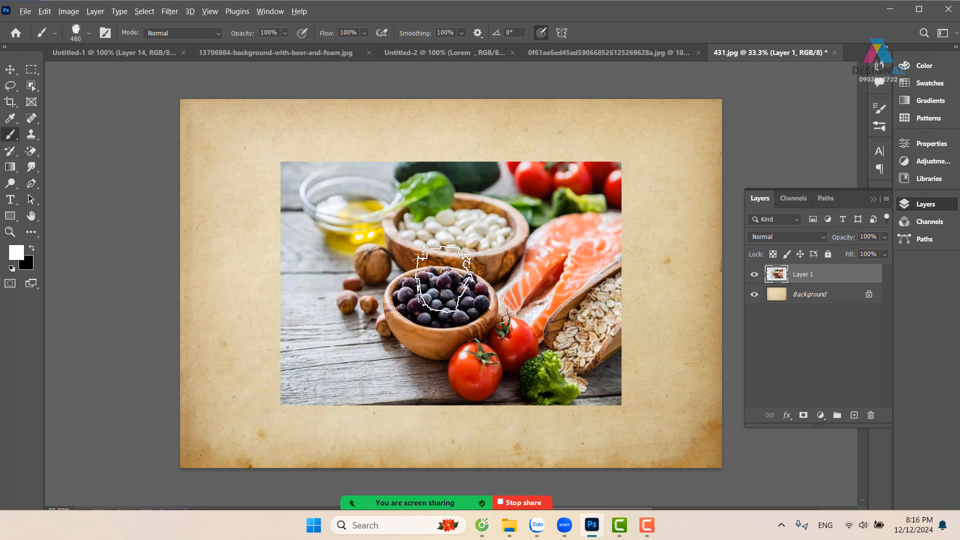
{"action": "left_click_drag", "start_coordinate": [445, 279], "coordinate": [514, 270]}
{"action": "left_click_drag", "start_coordinate": [445, 279], "coordinate": [492, 272]}
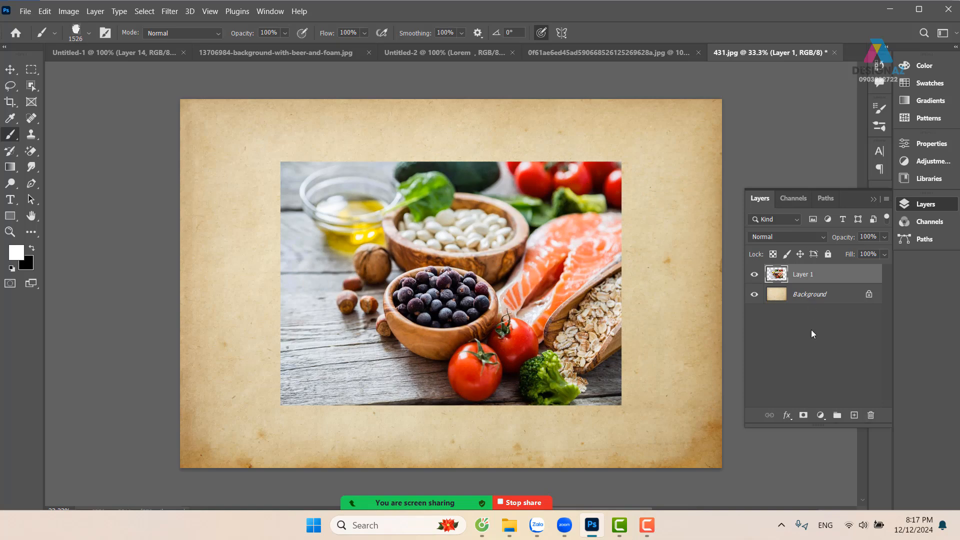
Add a layer mask to the food photo's Layer 1 and set the foreground colour to black, 000000
{"action": "left_click", "coordinate": [803, 414]}
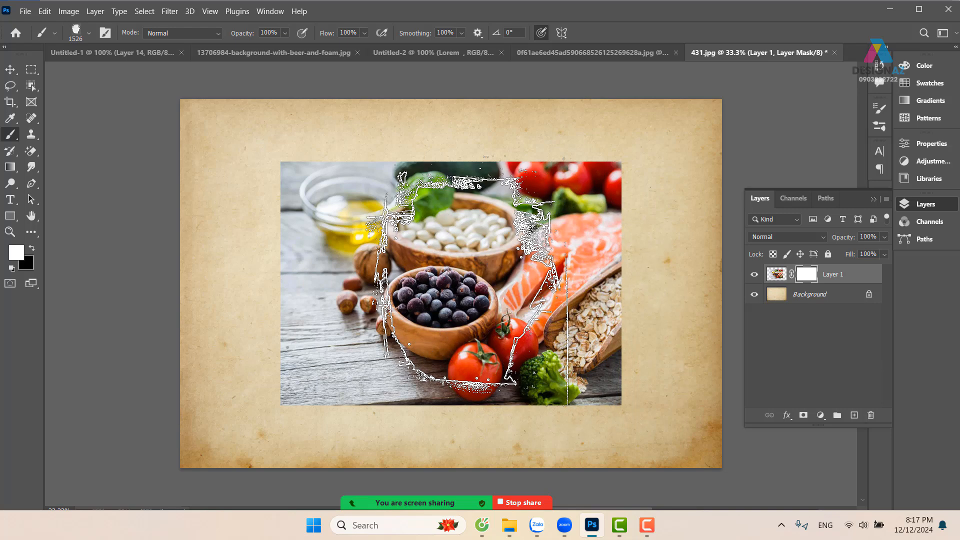
{"action": "left_click", "coordinate": [16, 253]}
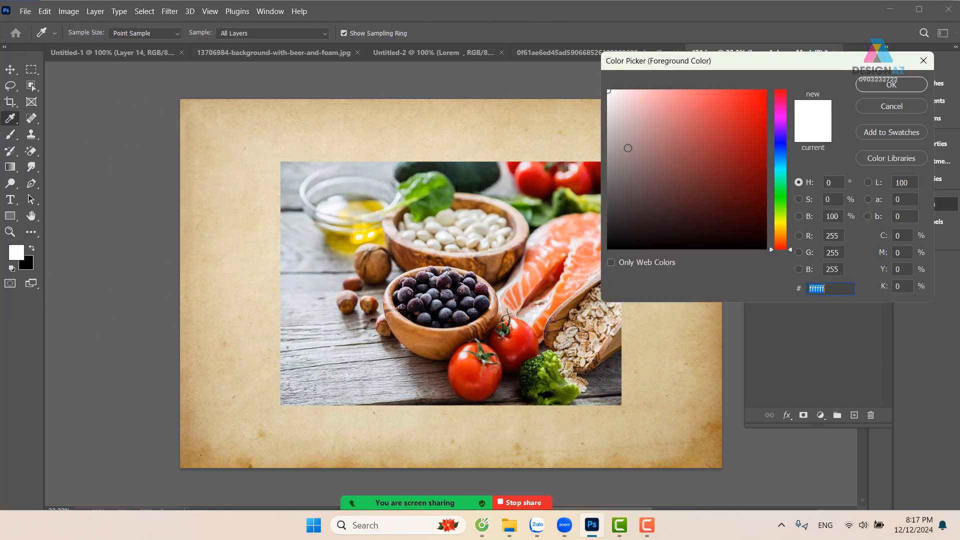
{"action": "type", "text": "000000"}
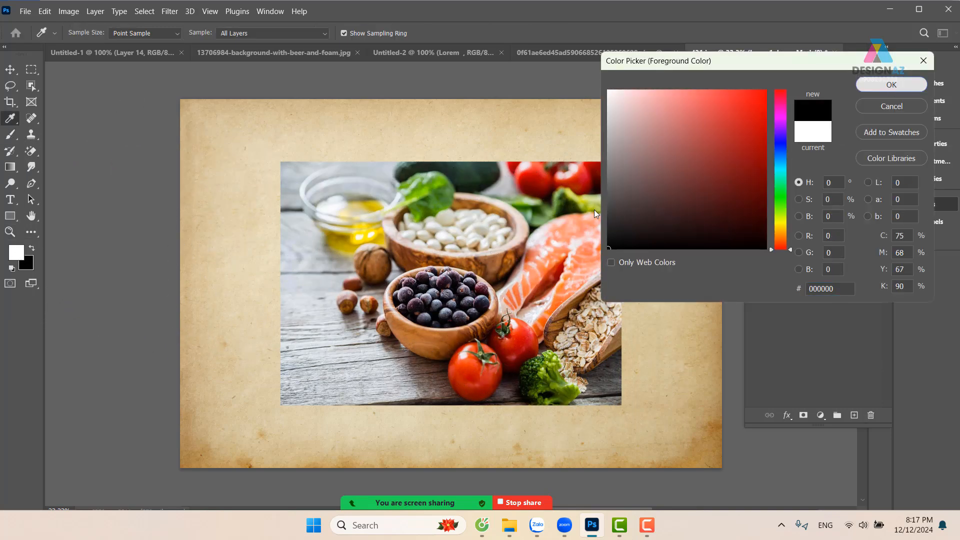
{"action": "left_click", "coordinate": [891, 85]}
Stamp the paint-stroke brush over the bowls on the Layer 1 mask and invert the mask so only the stamped area shows
{"action": "left_click", "coordinate": [461, 282]}
{"action": "mouse_move", "coordinate": [461, 283]}
{"action": "left_mouse_down"}
{"action": "mouse_move", "coordinate": [529, 280]}
{"action": "mouse_move", "coordinate": [632, 355]}
{"action": "mouse_move", "coordinate": [520, 305]}
{"action": "left_mouse_up"}
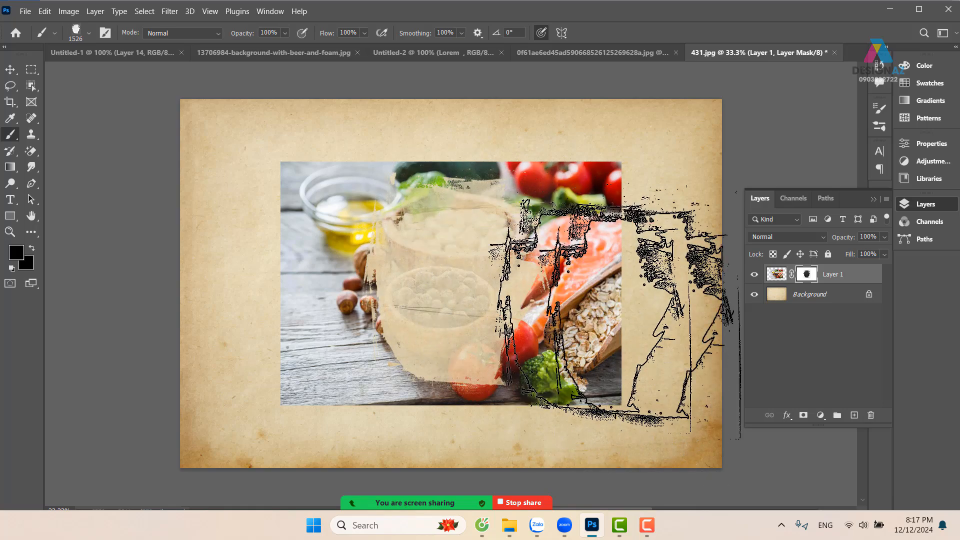
{"action": "key", "text": "ctrl+i"}
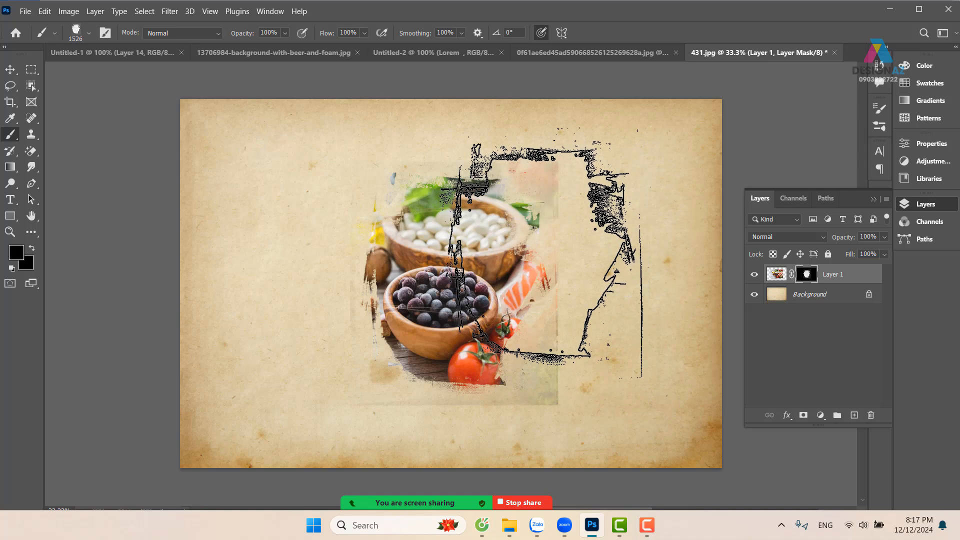
Start opening another image and look through the thuvienanh library folder for a suitable texture
{"action": "key", "text": "ctrl+o"}
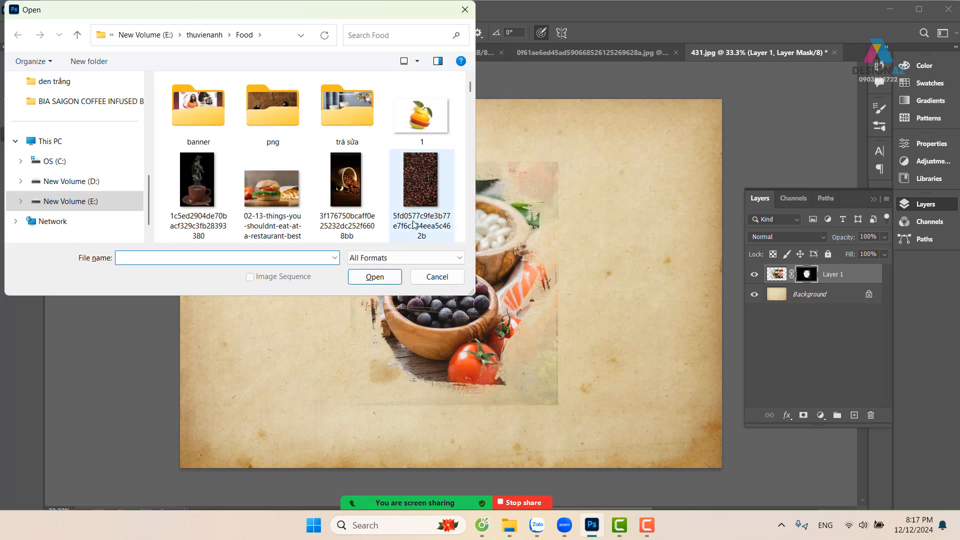
{"action": "left_click", "coordinate": [205, 35]}
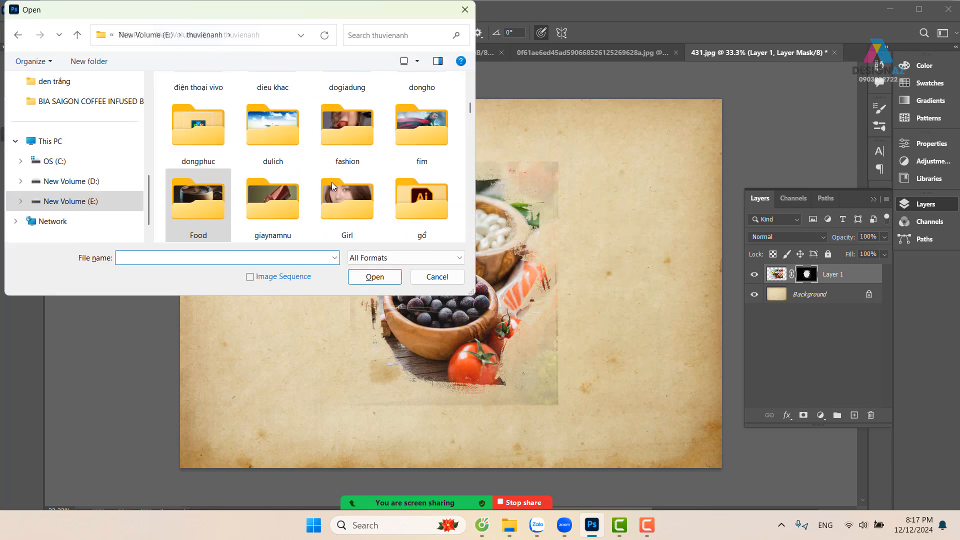
{"action": "left_click", "coordinate": [287, 202]}
{"action": "scroll", "coordinate": [286, 201], "scroll_direction": "down", "scroll_amount": 5}
{"action": "left_click", "coordinate": [364, 136]}
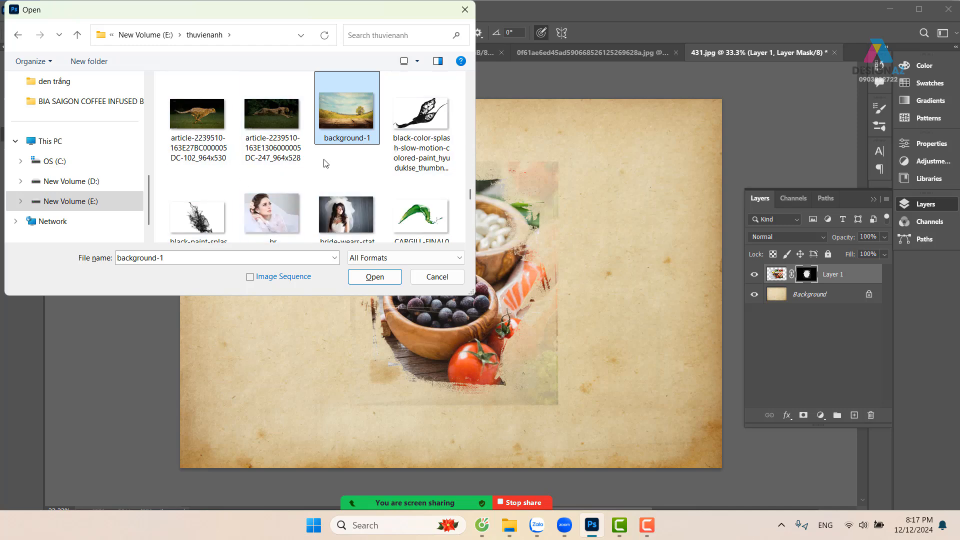
{"action": "scroll", "coordinate": [325, 164], "scroll_direction": "up", "scroll_amount": 2}
{"action": "scroll", "coordinate": [326, 163], "scroll_direction": "up", "scroll_amount": 10}
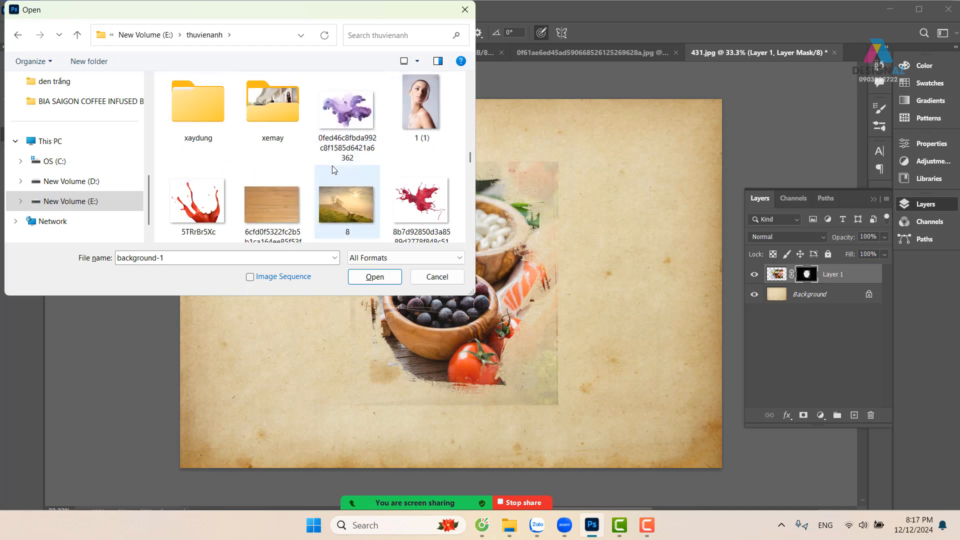
{"action": "scroll", "coordinate": [364, 188], "scroll_direction": "down", "scroll_amount": 10}
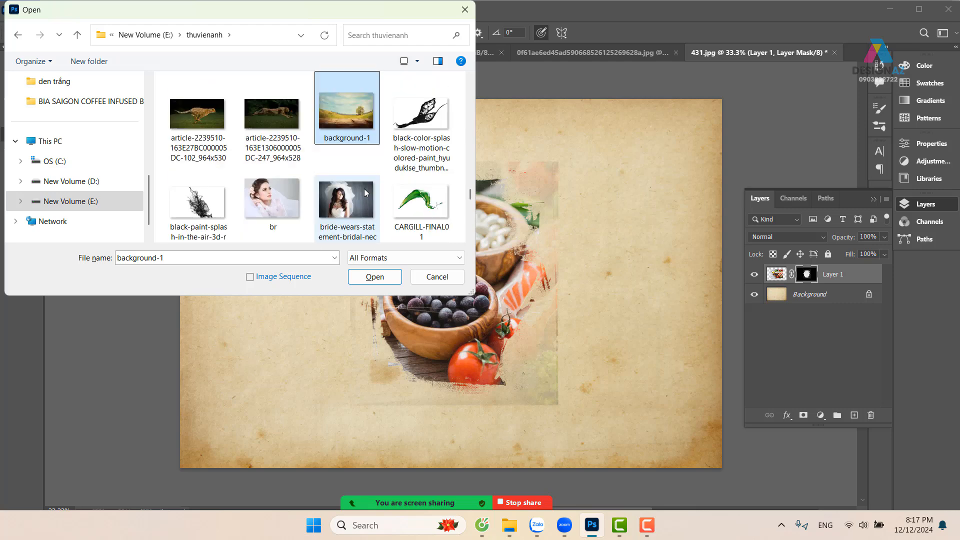
{"action": "key", "text": "Right"}
{"action": "key", "text": "b"}
{"action": "key", "text": "b"}
{"action": "key", "text": "b"}
{"action": "key", "text": "b"}
{"action": "key", "text": "b"}
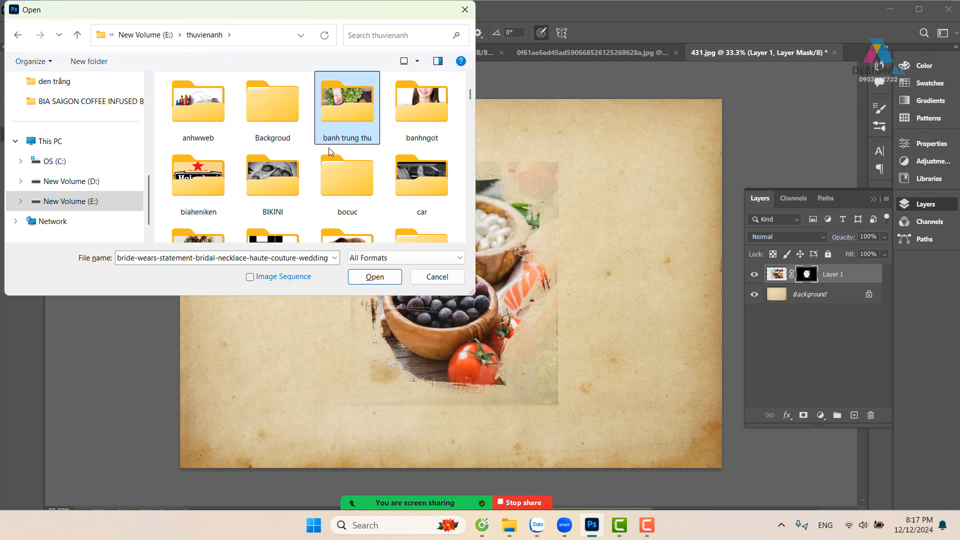
{"action": "scroll", "coordinate": [333, 175], "scroll_direction": "down", "scroll_amount": 1}
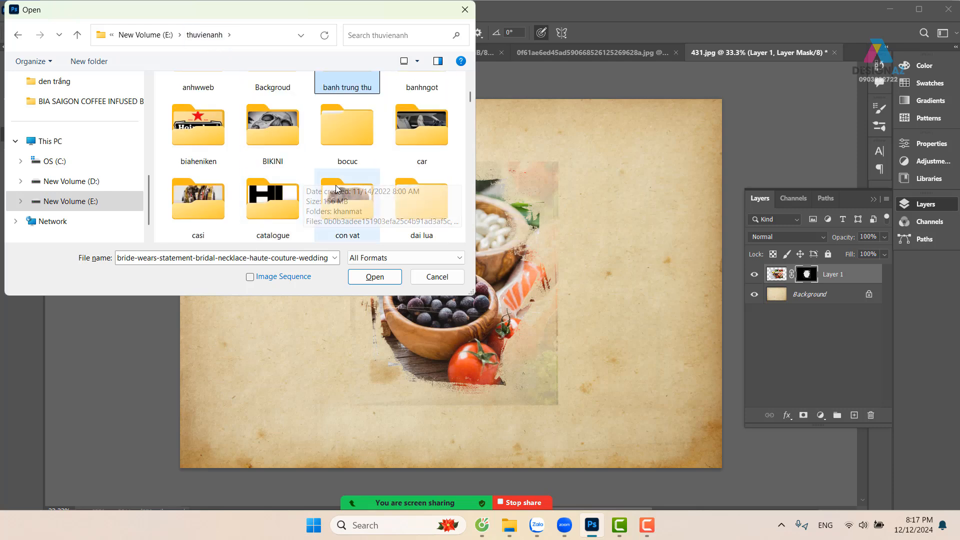
{"action": "key", "text": "Right"}
{"action": "key", "text": "Right"}
{"action": "key", "text": "Right"}
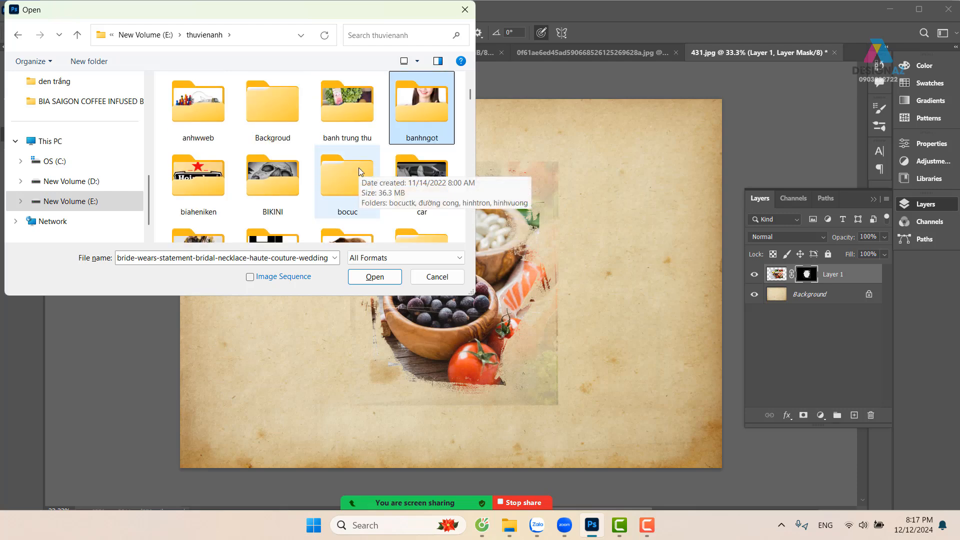
{"action": "key", "text": "b"}
{"action": "key", "text": "b"}
{"action": "key", "text": "b"}
{"action": "key", "text": "b"}
{"action": "key", "text": "b"}
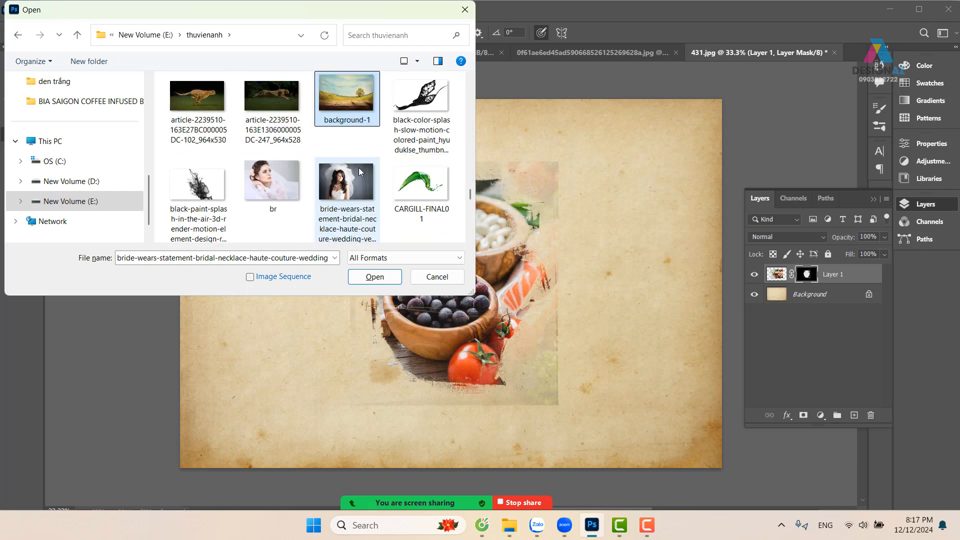
{"action": "key", "text": "b"}
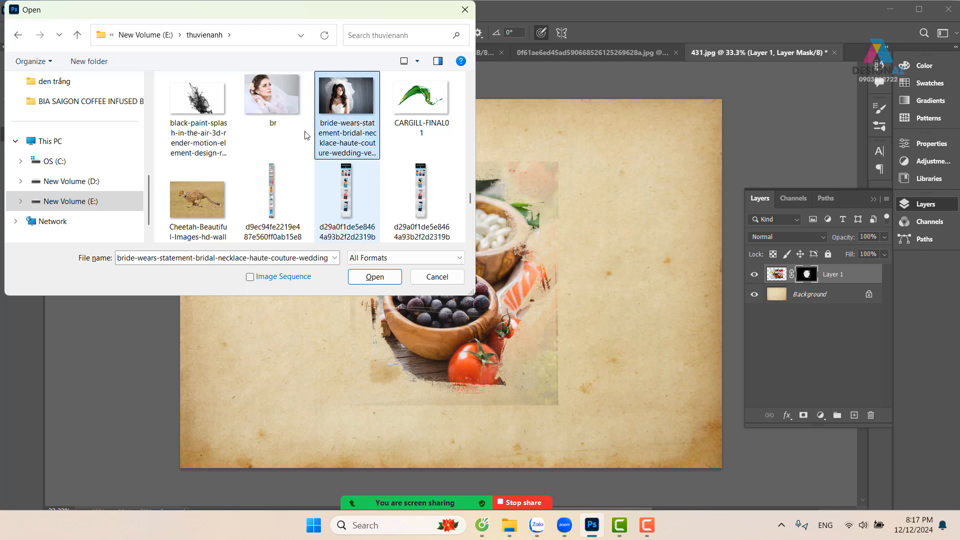
Browse from drive E: through thuvienanh and Backgroud into the den trắng image folder
{"action": "left_click", "coordinate": [149, 35]}
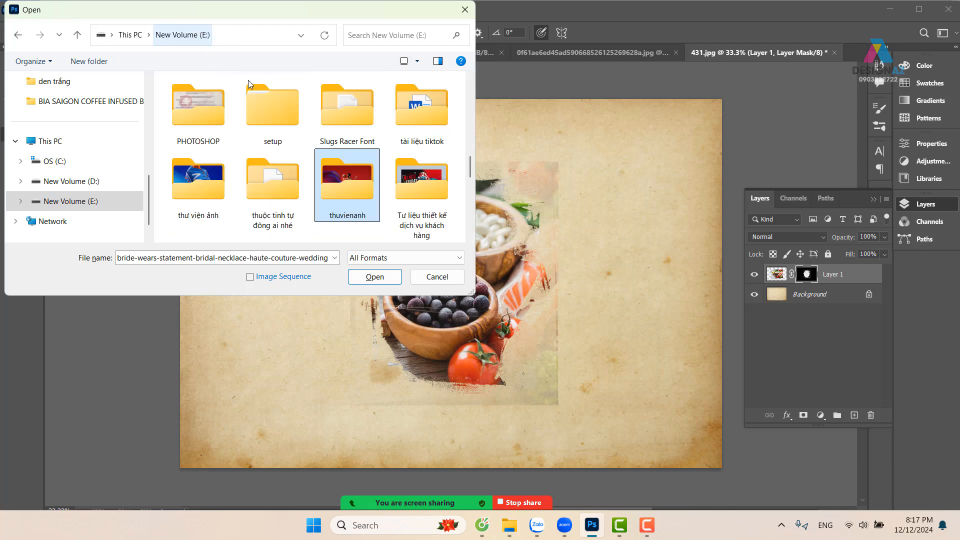
{"action": "double_click", "coordinate": [353, 178]}
{"action": "left_click", "coordinate": [337, 122]}
{"action": "key", "text": "b"}
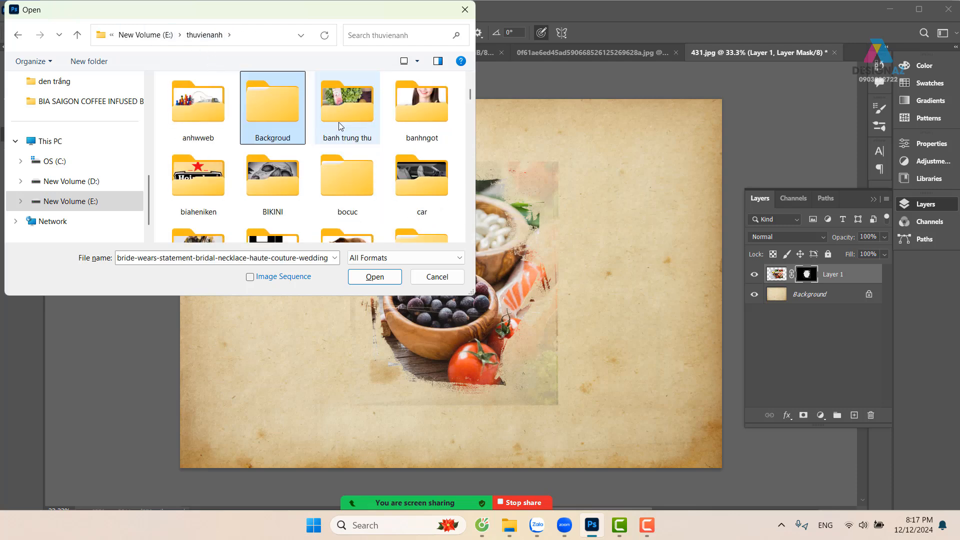
{"action": "double_click", "coordinate": [291, 110]}
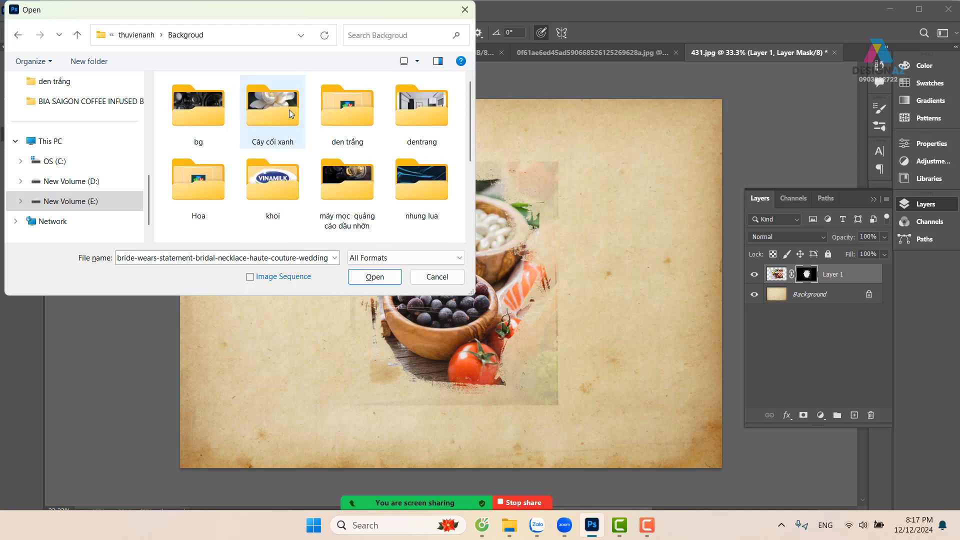
{"action": "double_click", "coordinate": [321, 109]}
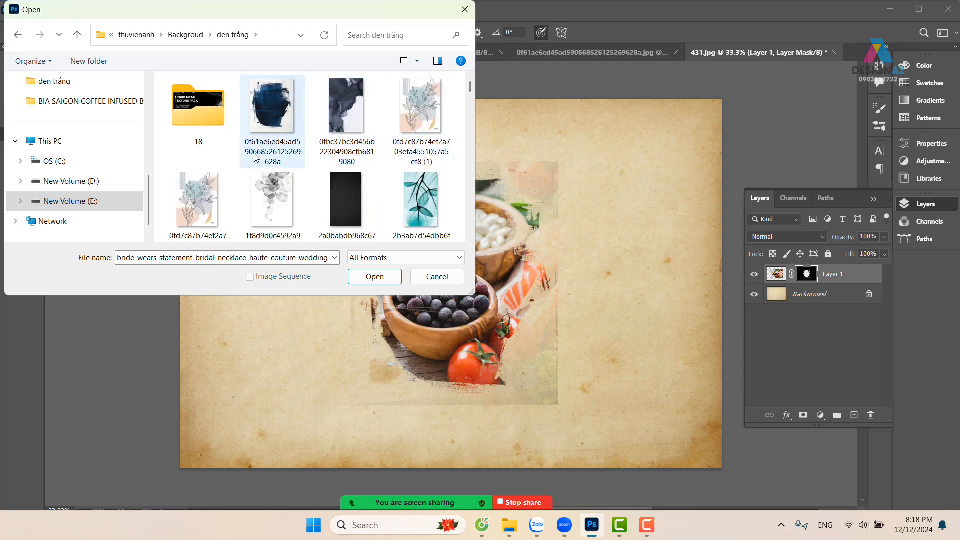
Open the cracked-stone image 34f583b2161ce51693cee0d522958d5d together with the flower drawing 8f9959f87af29214bd9c726c96d0dc1c
{"action": "scroll", "coordinate": [255, 158], "scroll_direction": "down", "scroll_amount": 2}
{"action": "scroll", "coordinate": [256, 158], "scroll_direction": "down", "scroll_amount": 4}
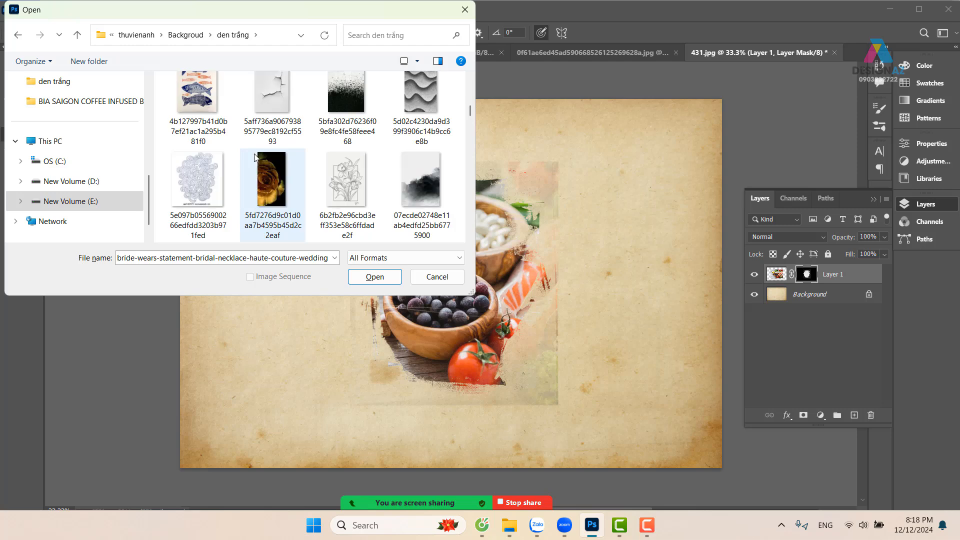
{"action": "scroll", "coordinate": [256, 158], "scroll_direction": "down", "scroll_amount": 2}
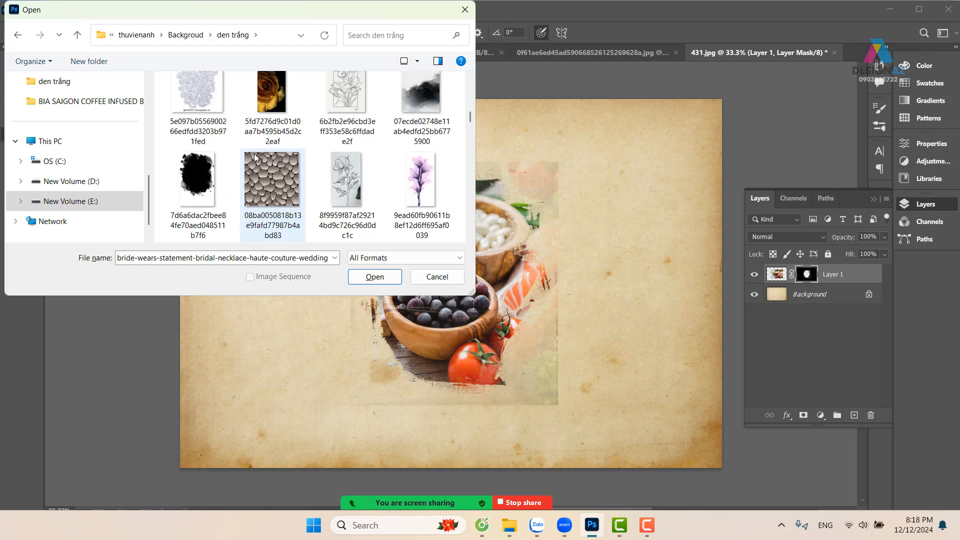
{"action": "scroll", "coordinate": [256, 158], "scroll_direction": "down", "scroll_amount": 2}
{"action": "scroll", "coordinate": [256, 157], "scroll_direction": "up", "scroll_amount": 1}
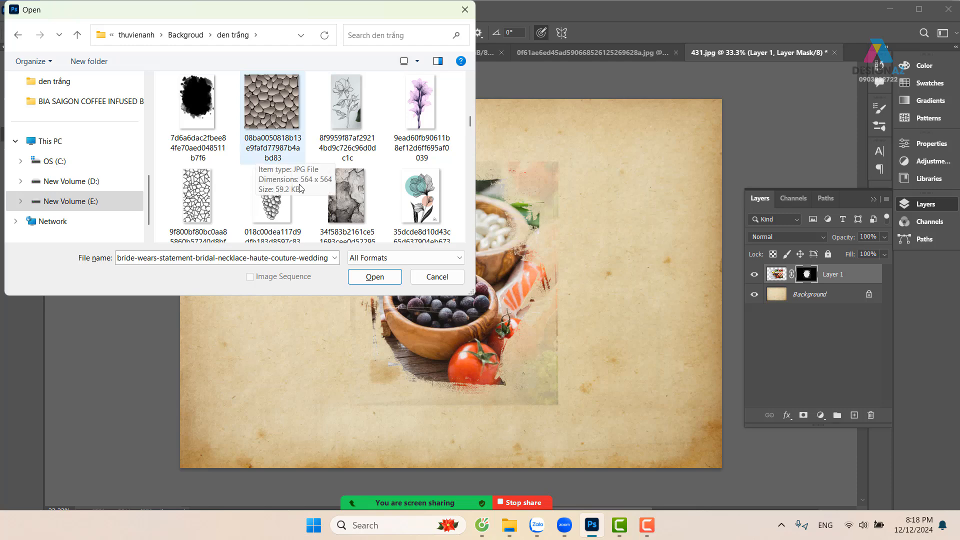
{"action": "left_click", "coordinate": [346, 196]}
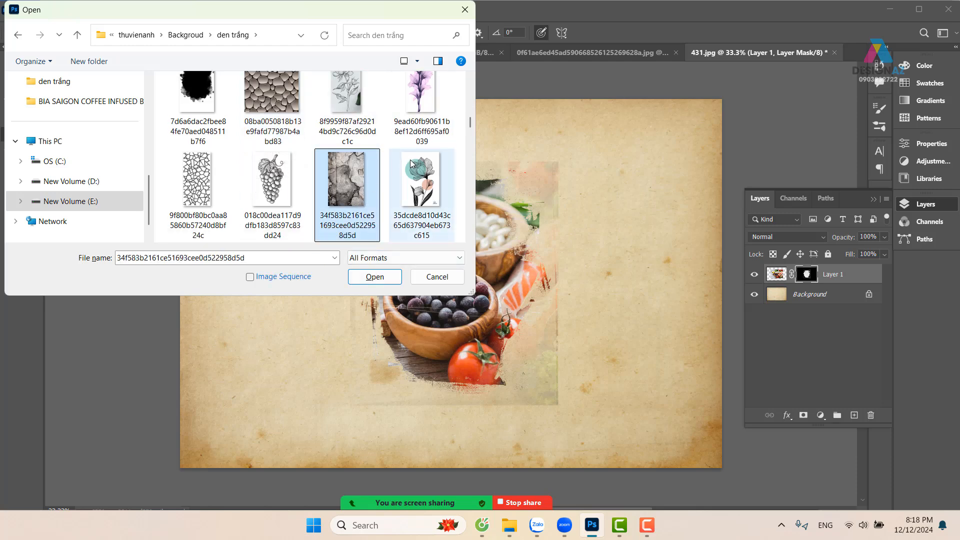
{"action": "scroll", "coordinate": [349, 117], "scroll_direction": "up", "scroll_amount": 1}
{"action": "left_click", "coordinate": [387, 277]}
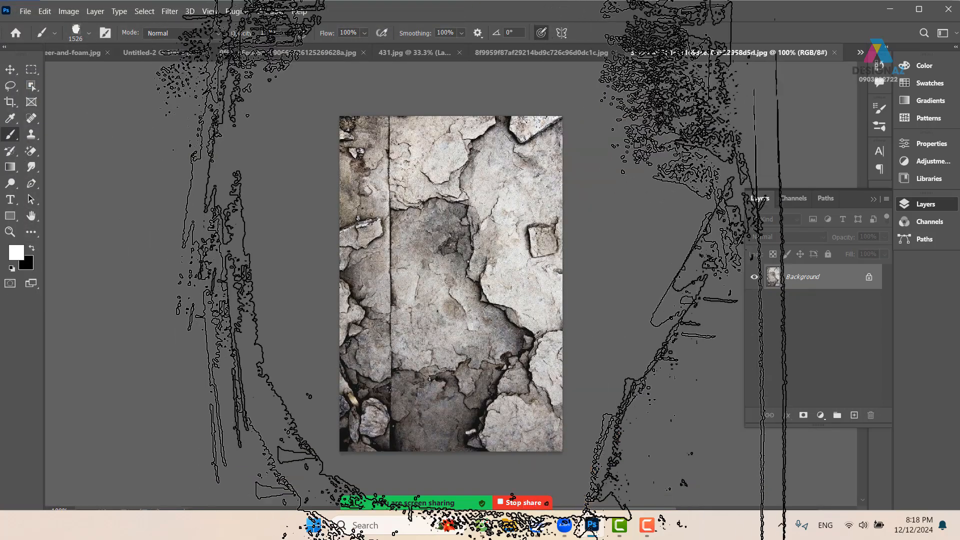
Select the whole cracked-stone image and define it as a brush preset under the suggested name
{"action": "key", "text": "v"}
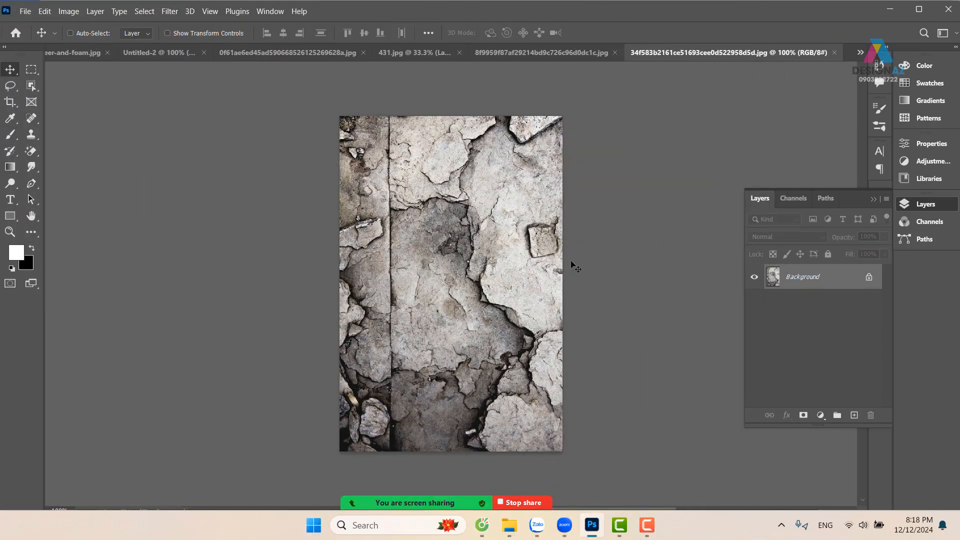
{"action": "key", "text": "ctrl+a"}
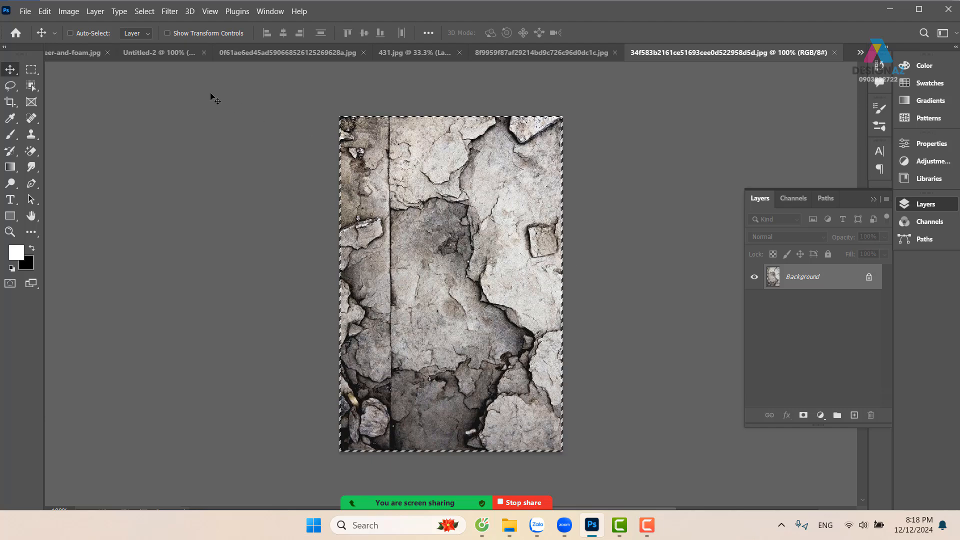
{"action": "left_click", "coordinate": [28, 12]}
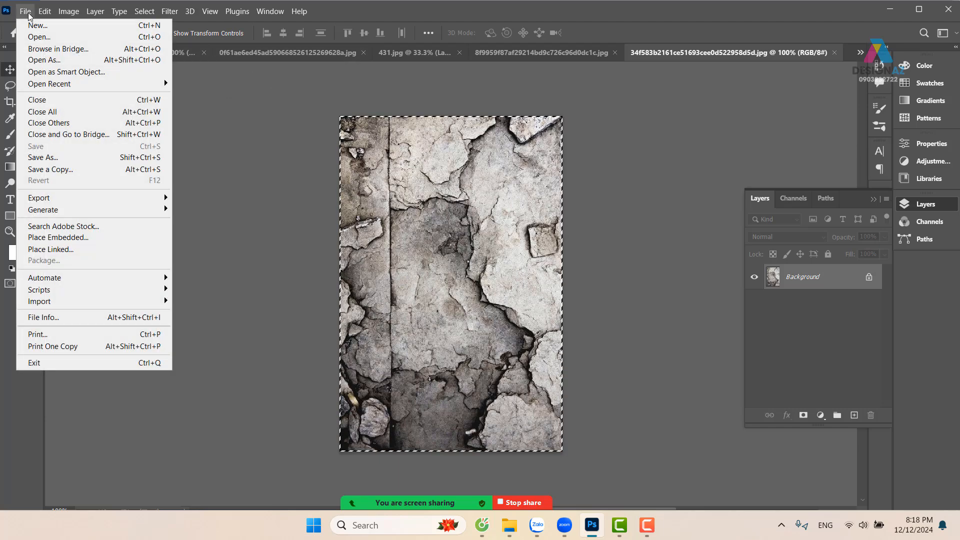
{"action": "mouse_move", "coordinate": [48, 18]}
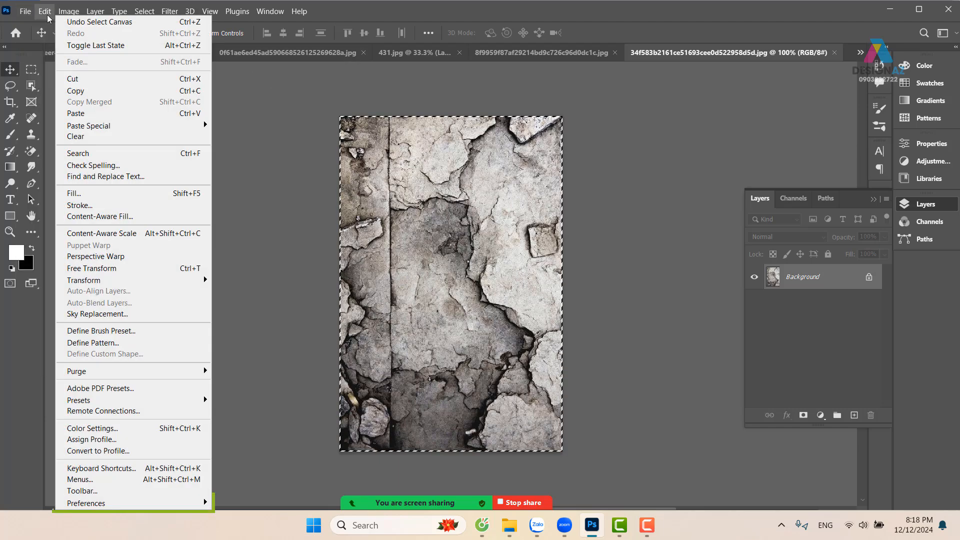
{"action": "left_click", "coordinate": [103, 335]}
{"action": "key", "text": "Return"}
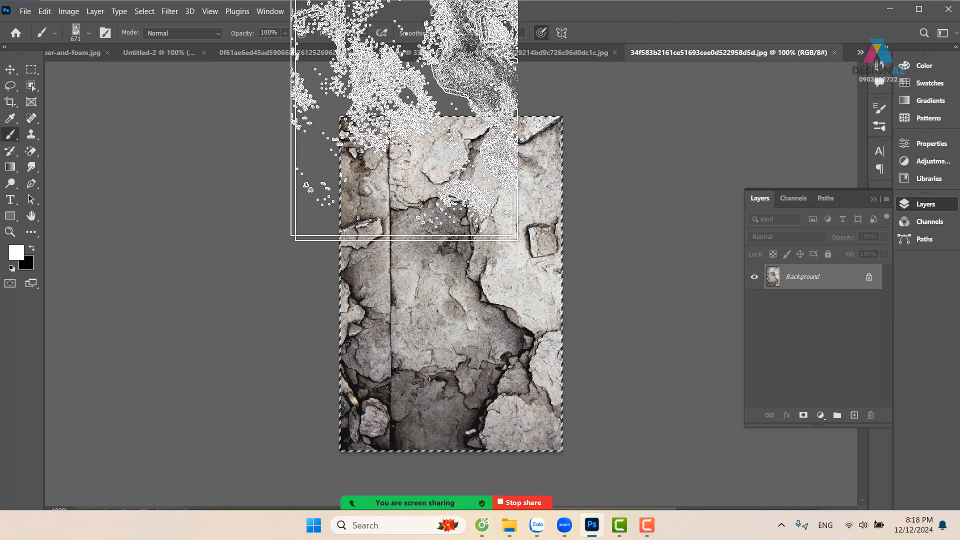
Switch to the Untitled-2 document and add a layer mask to the Lorem text layer
{"action": "left_click", "coordinate": [409, 50]}
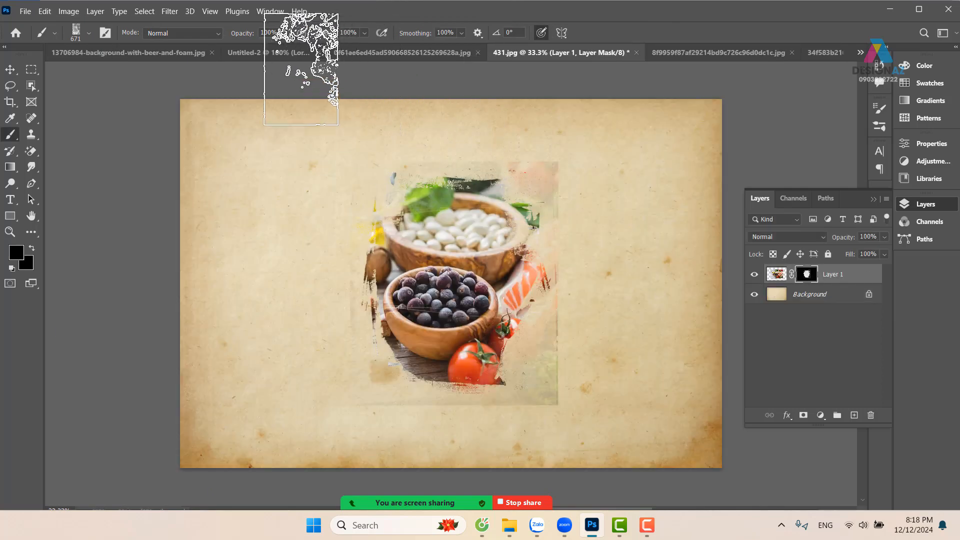
{"action": "left_click", "coordinate": [271, 52]}
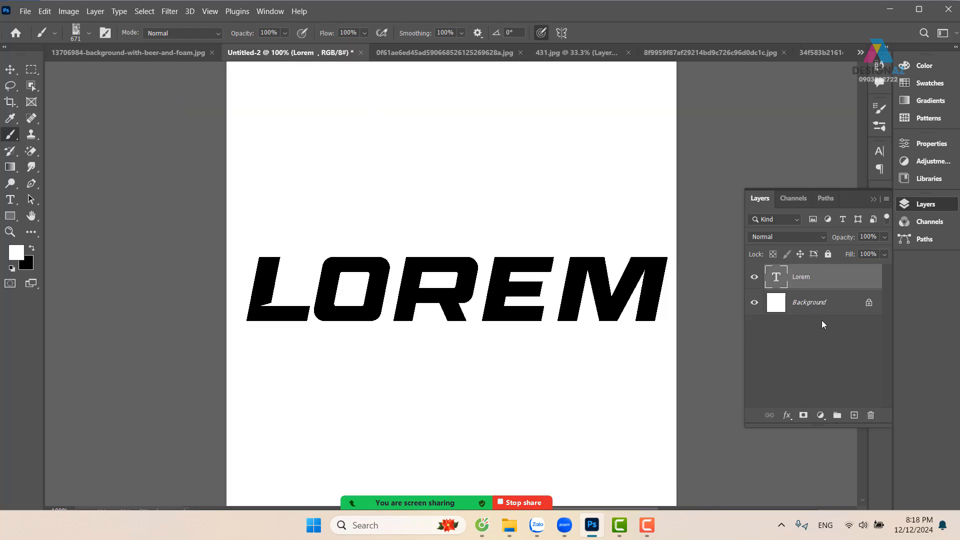
{"action": "left_click", "coordinate": [803, 415]}
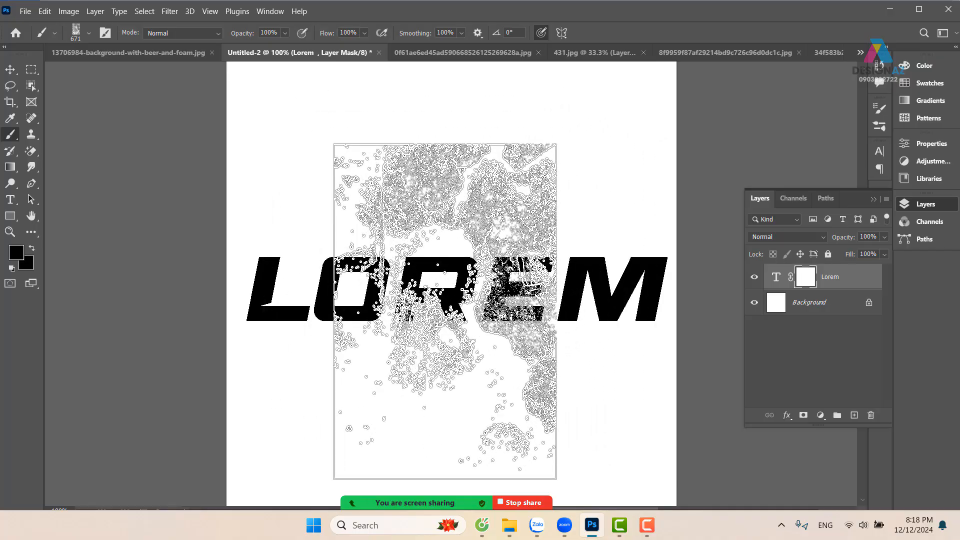
Enlarge the stone-texture brush to 988 px, stamp it in black over the LOREM lettering on the mask, and invert the mask
{"action": "mouse_move", "coordinate": [454, 290]}
{"action": "left_mouse_down"}
{"action": "mouse_move", "coordinate": [427, 292]}
{"action": "mouse_move", "coordinate": [562, 271]}
{"action": "left_mouse_up"}
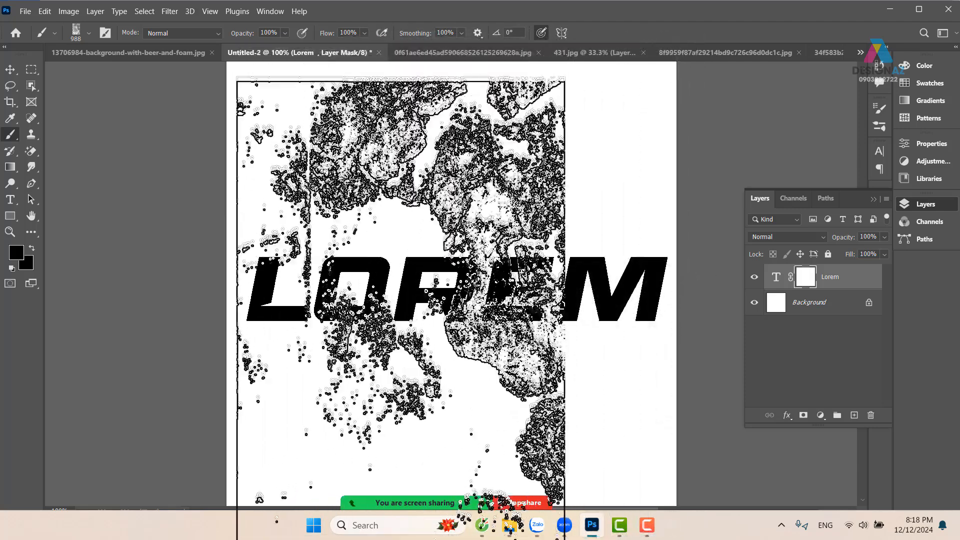
{"action": "left_click", "coordinate": [402, 315]}
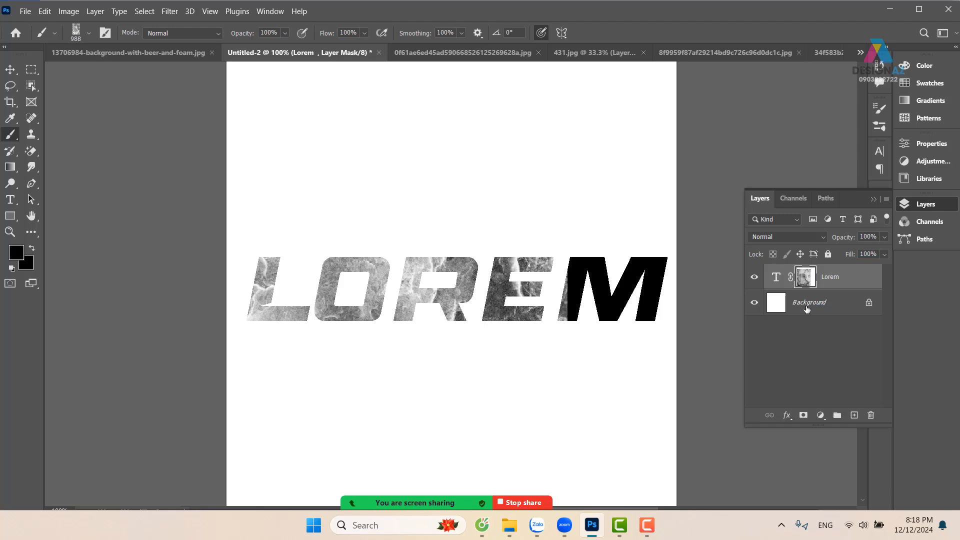
{"action": "key", "text": "ctrl+i"}
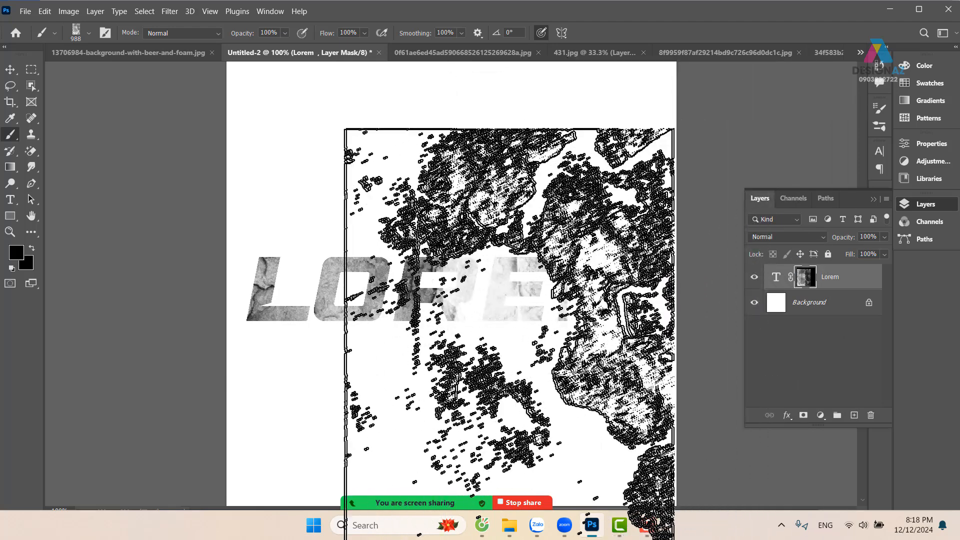
Stamp the stone texture over the LOREM mask, using Shape Dynamics with 100% angle jitter, and invert the mask
{"action": "left_click", "coordinate": [551, 323]}
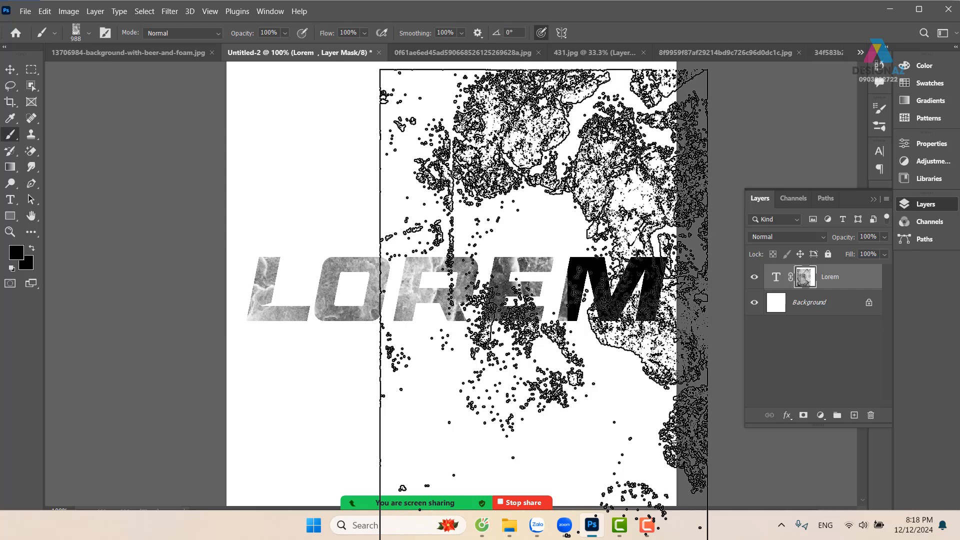
{"action": "key", "text": "F5"}
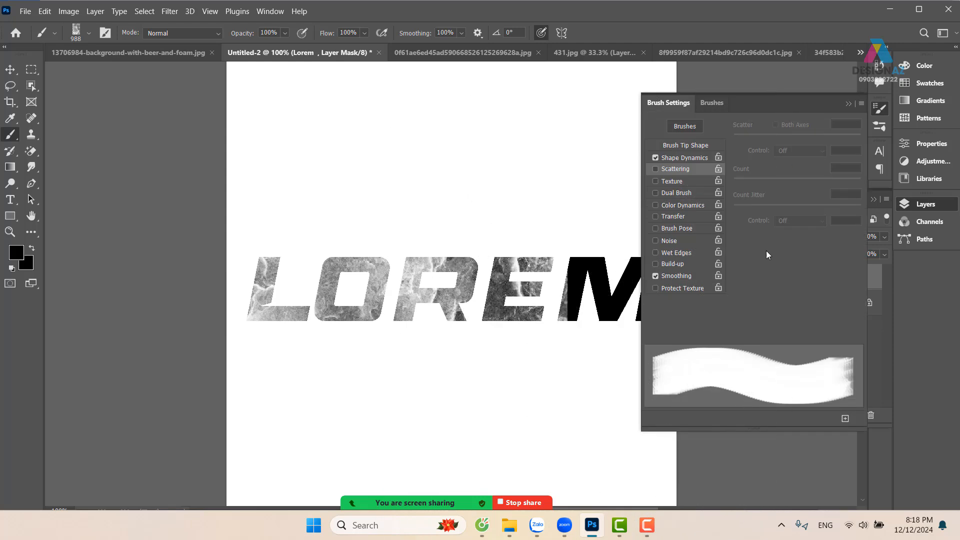
{"action": "left_click", "coordinate": [701, 158]}
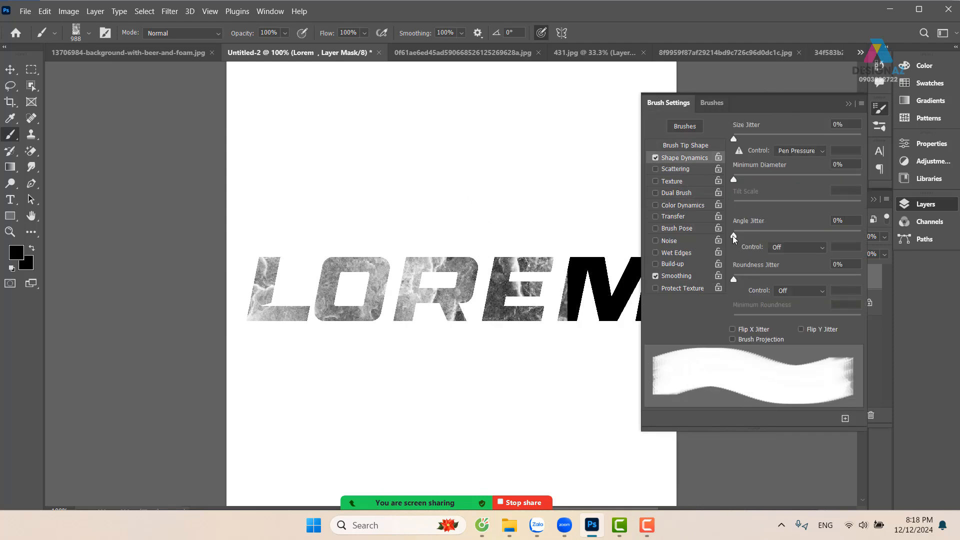
{"action": "left_click_drag", "start_coordinate": [735, 239], "coordinate": [894, 240]}
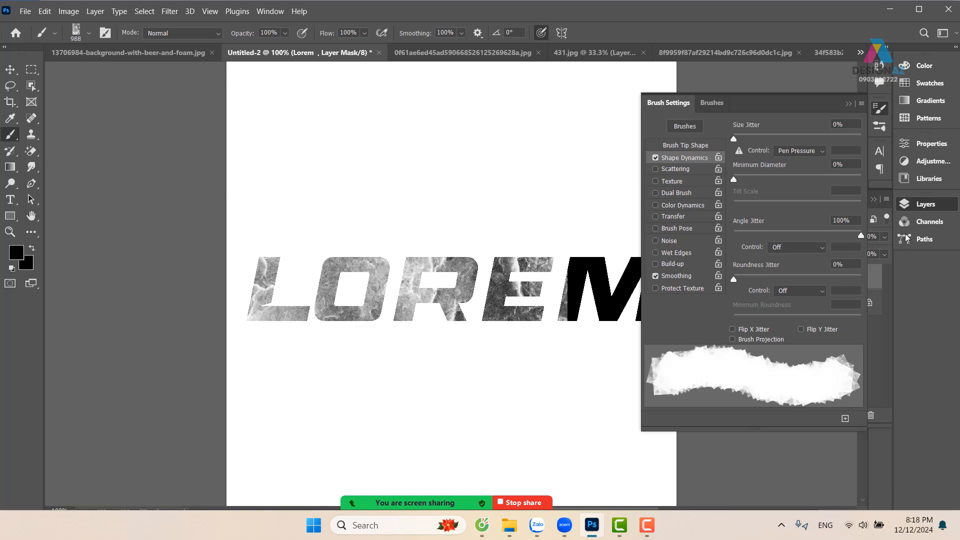
{"action": "left_click", "coordinate": [847, 104]}
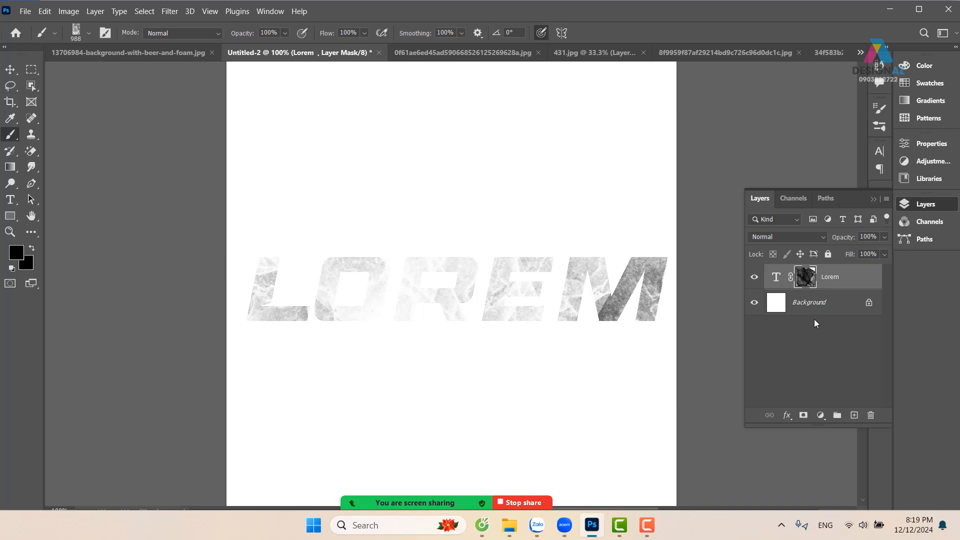
{"action": "key", "text": "ctrl+i"}
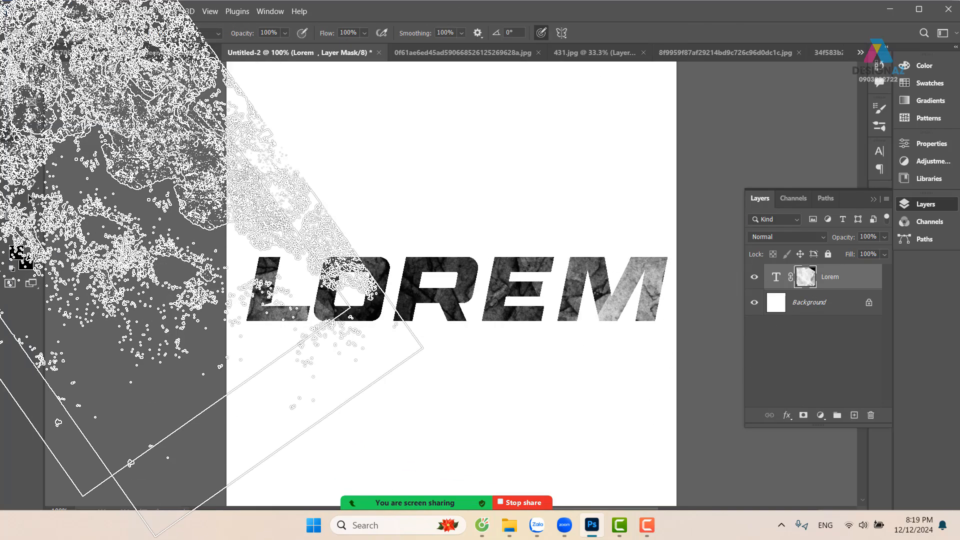
Try moving the textured LOREM text together with its mask higher on the canvas
{"action": "left_click", "coordinate": [11, 71]}
{"action": "left_click_drag", "start_coordinate": [390, 254], "coordinate": [388, 188]}
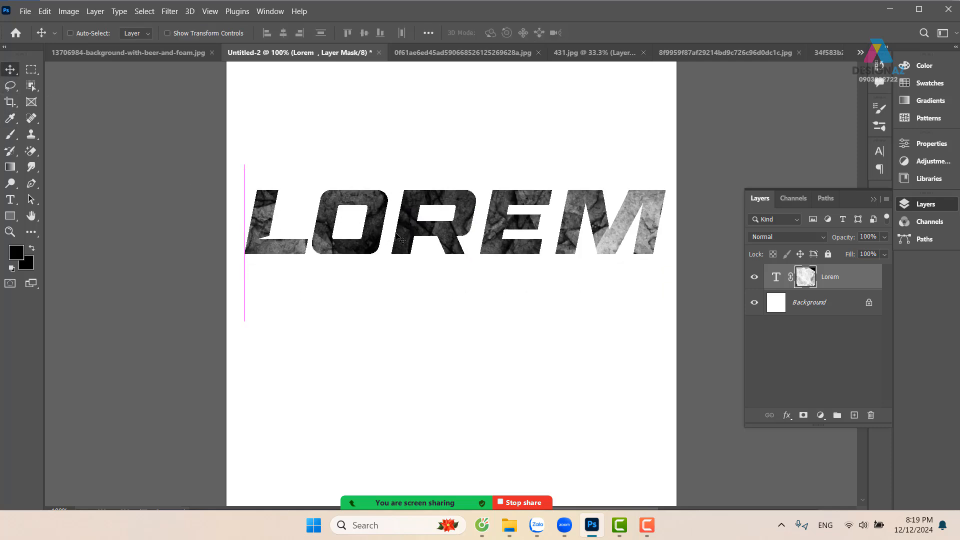
{"action": "key", "text": "ctrl+z"}
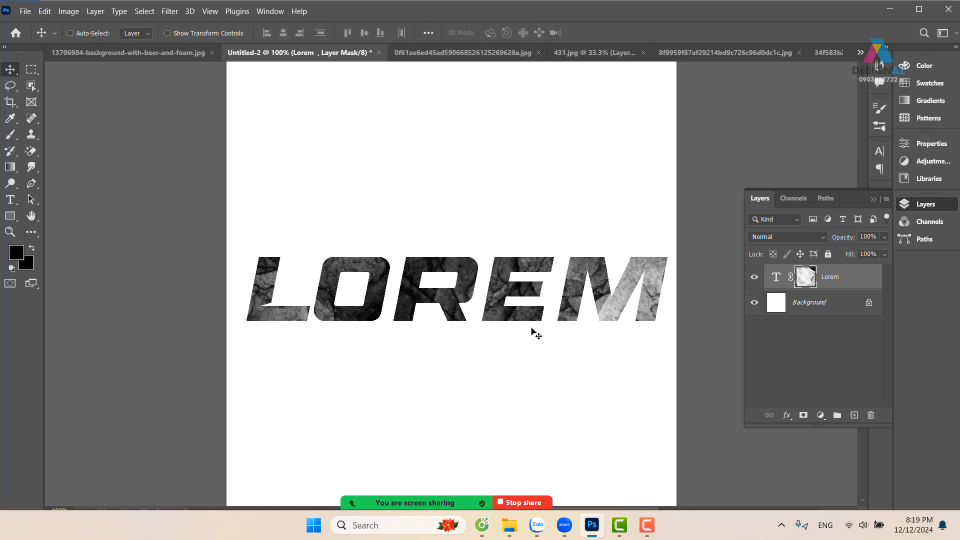
In the flower drawing, lasso the green leaf at the paper's edge, fill it with the light paper colour sampled nearby, and deselect
{"action": "left_click", "coordinate": [734, 52]}
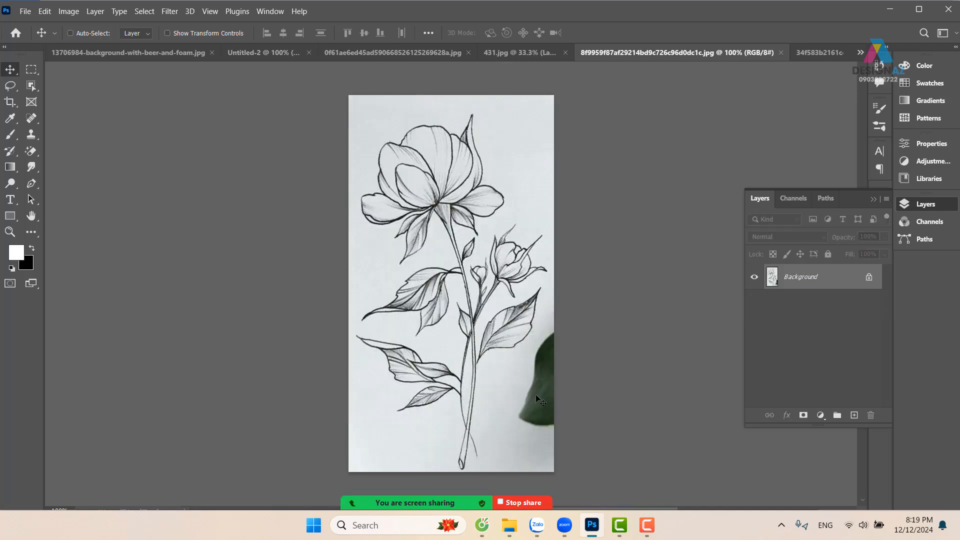
{"action": "key", "text": "l"}
{"action": "mouse_move", "coordinate": [556, 311]}
{"action": "left_mouse_down"}
{"action": "mouse_move", "coordinate": [520, 365]}
{"action": "mouse_move", "coordinate": [501, 458]}
{"action": "mouse_move", "coordinate": [664, 337]}
{"action": "mouse_move", "coordinate": [647, 383]}
{"action": "left_mouse_up"}
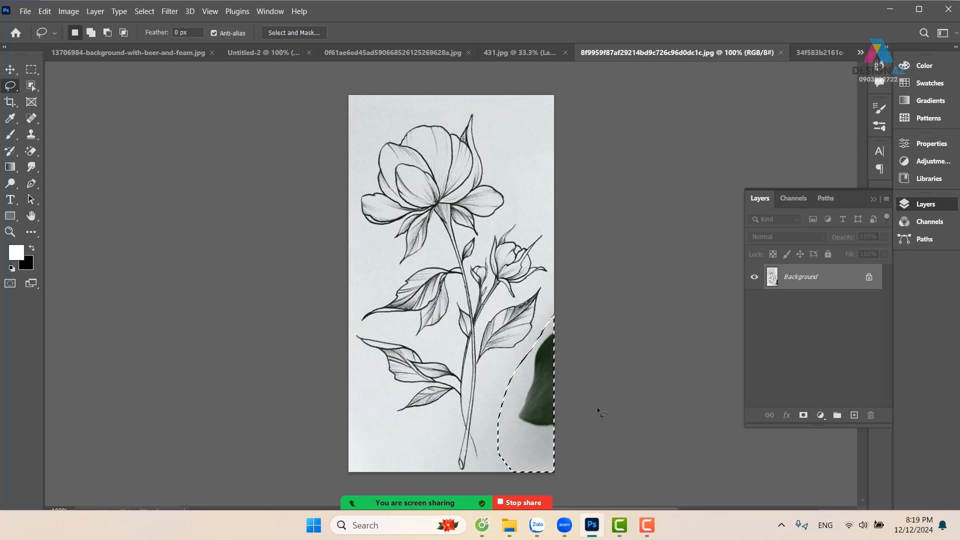
{"action": "key", "text": "i"}
{"action": "left_click", "coordinate": [542, 434]}
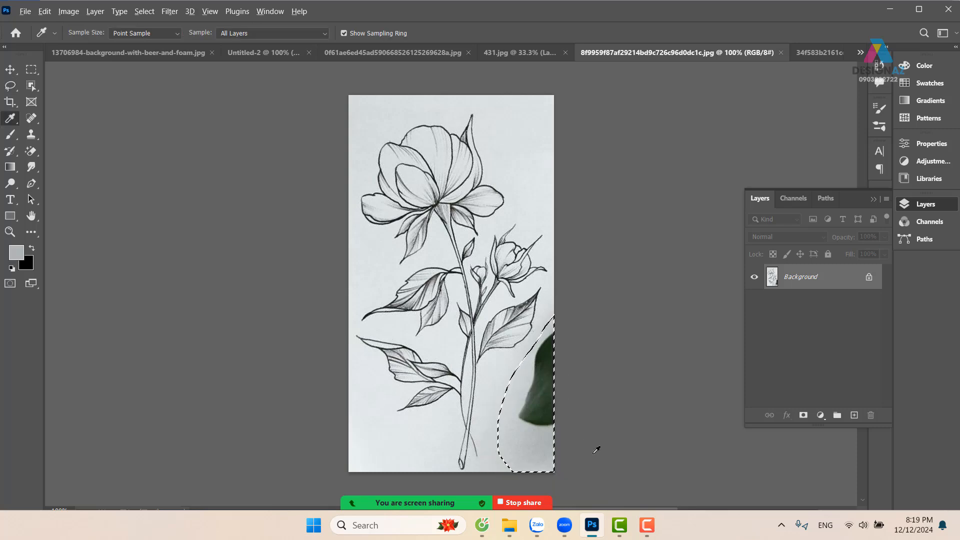
{"action": "key", "text": "alt+Delete"}
{"action": "key", "text": "ctrl+z"}
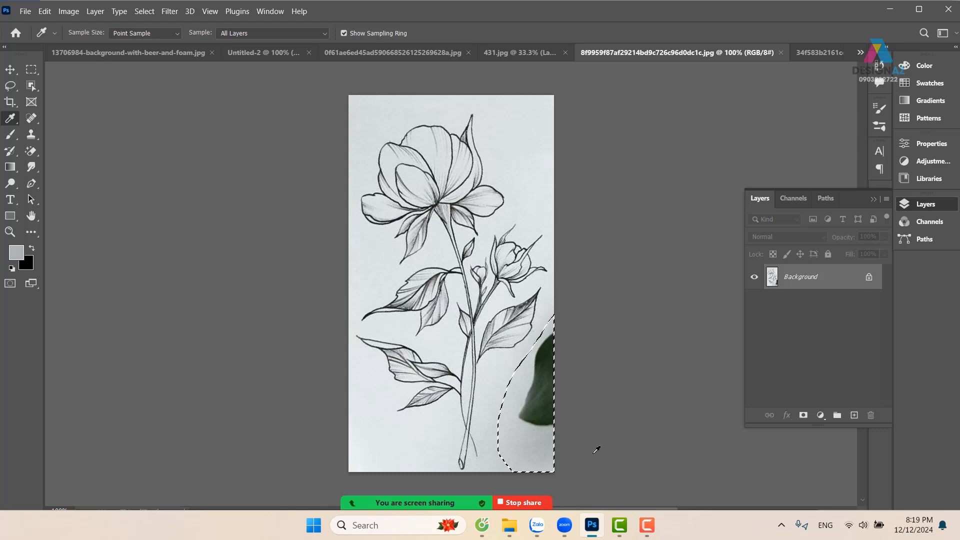
{"action": "left_click", "coordinate": [544, 207]}
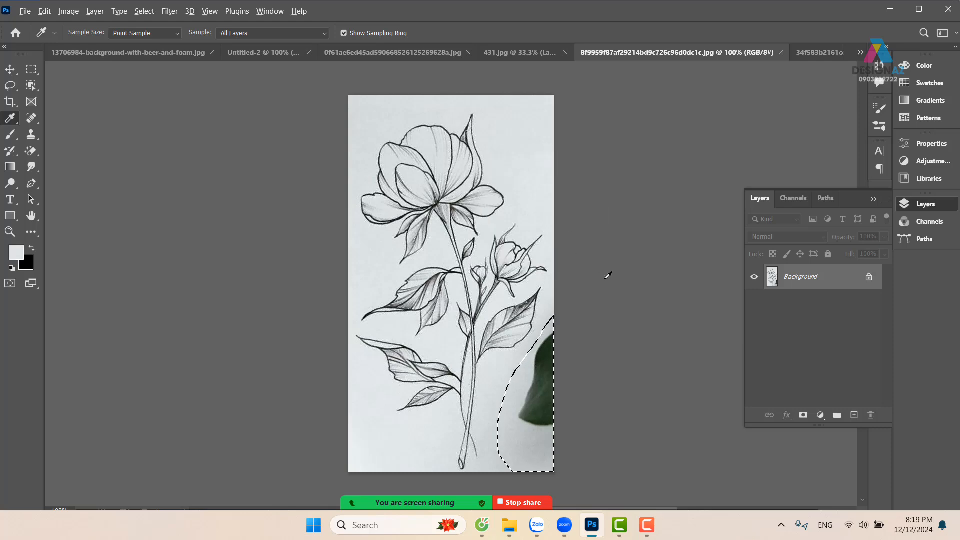
{"action": "key", "text": "alt+Delete"}
{"action": "key", "text": "ctrl+d"}
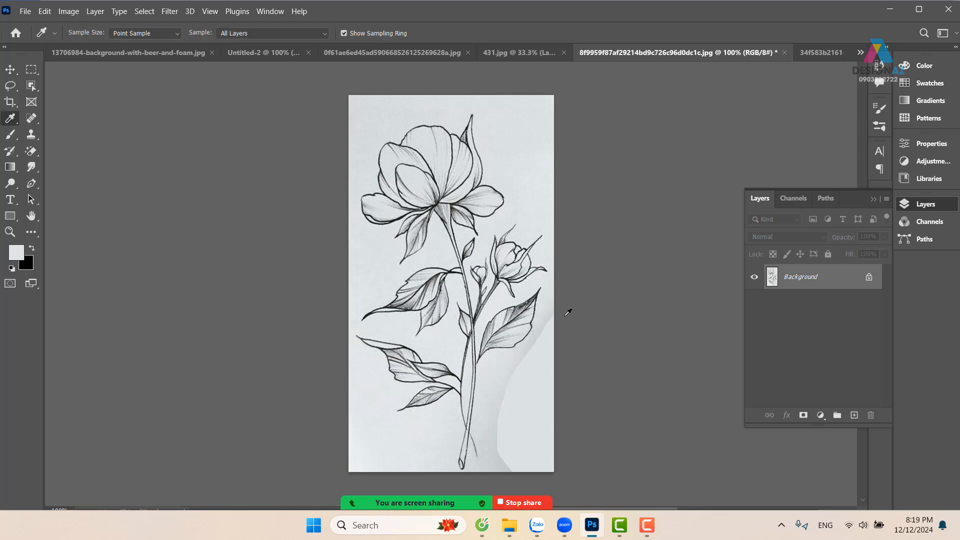
Whiten the flower drawing's background and darken its lines using Levels with input values 72, 0.76 and 210
{"action": "left_click", "coordinate": [70, 12]}
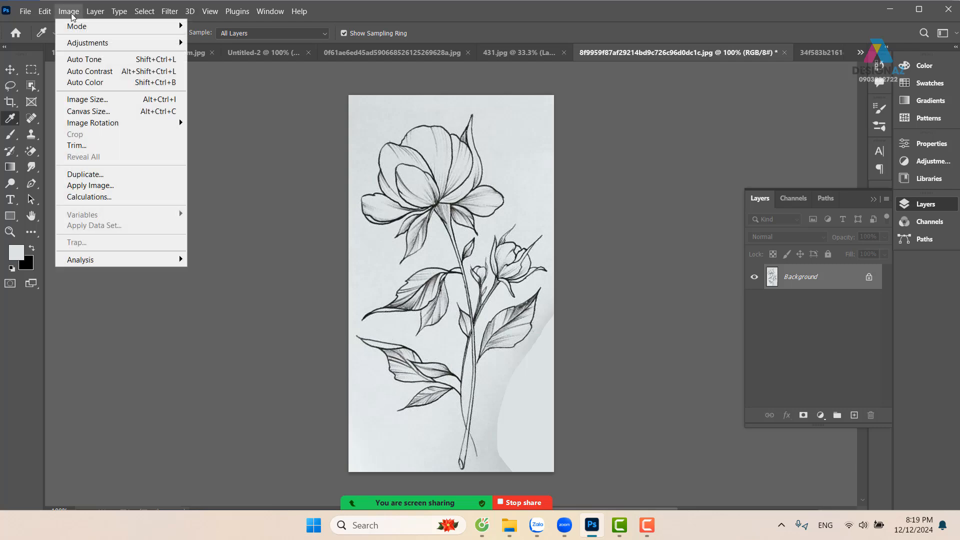
{"action": "mouse_move", "coordinate": [87, 45]}
{"action": "left_click", "coordinate": [275, 54]}
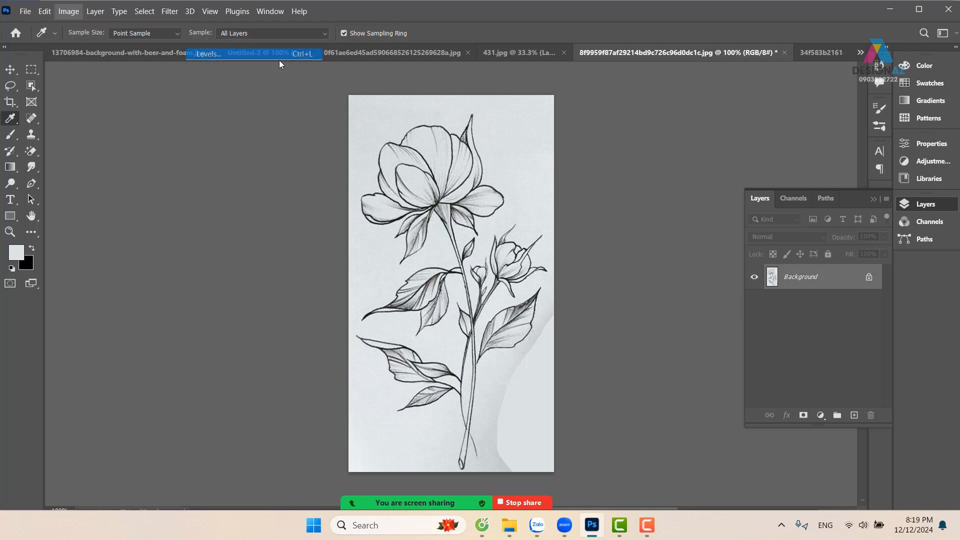
{"action": "left_click_drag", "start_coordinate": [599, 196], "coordinate": [637, 196]}
{"action": "left_click_drag", "start_coordinate": [756, 197], "coordinate": [734, 198]}
{"action": "left_click_drag", "start_coordinate": [637, 198], "coordinate": [644, 203]}
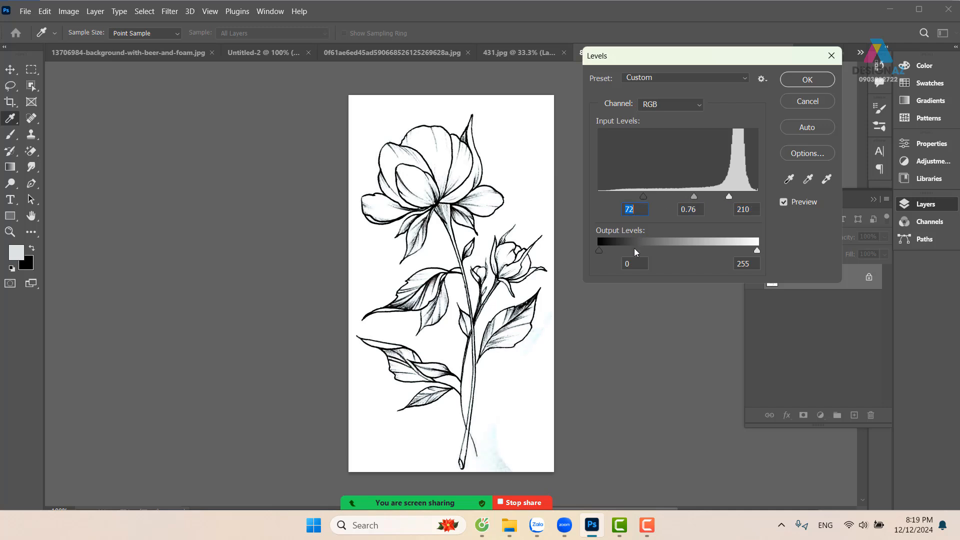
{"action": "left_click", "coordinate": [808, 79]}
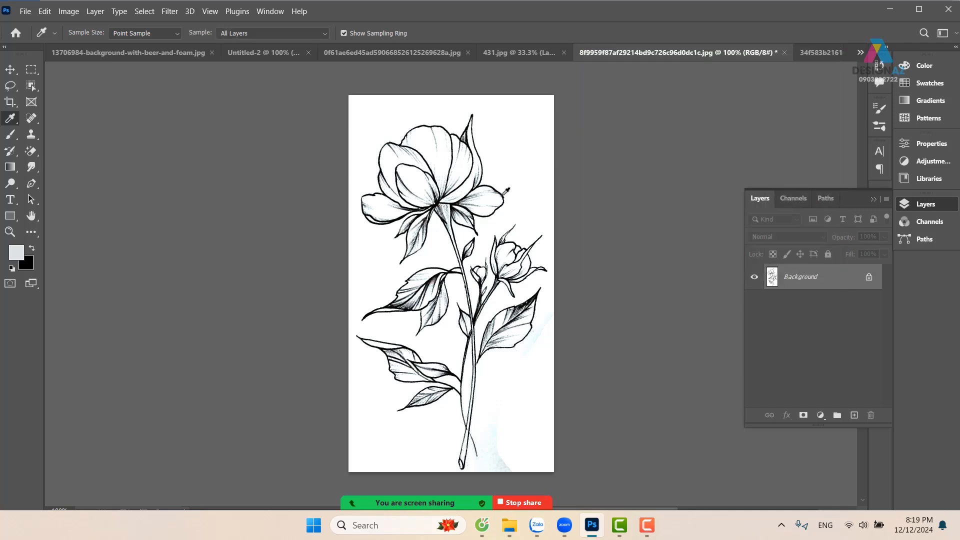
Select the whole flower drawing and define it as a brush preset under the suggested name
{"action": "key", "text": "ctrl+a"}
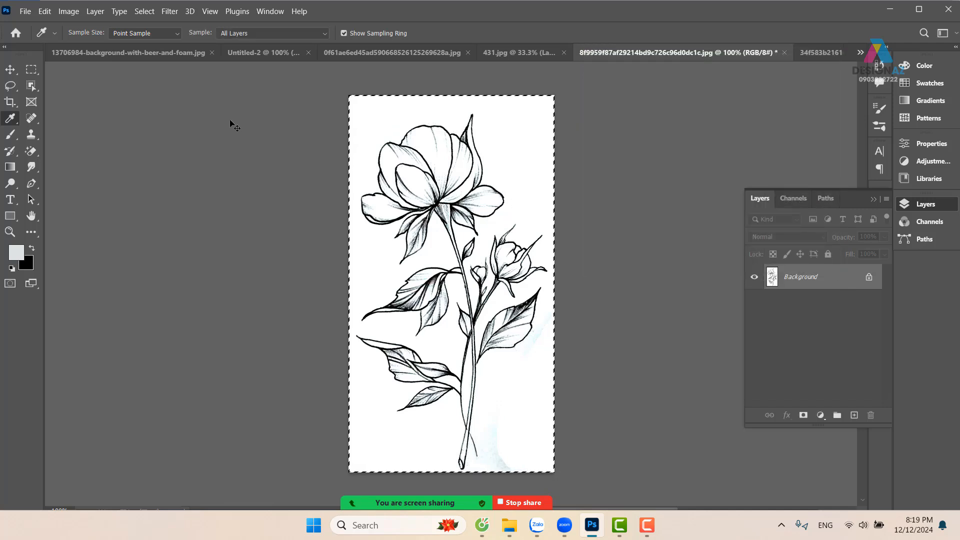
{"action": "left_click", "coordinate": [45, 13]}
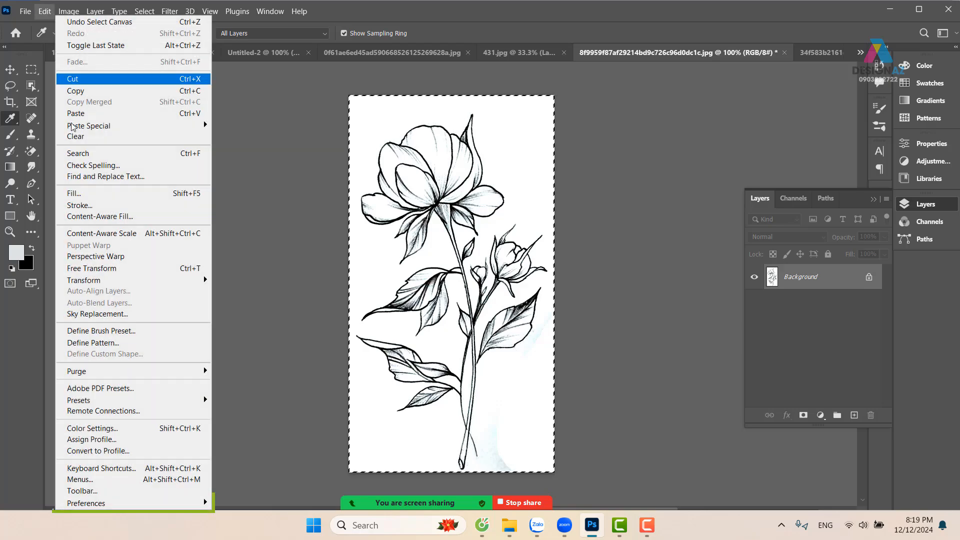
{"action": "left_click", "coordinate": [100, 331]}
{"action": "left_click", "coordinate": [622, 163]}
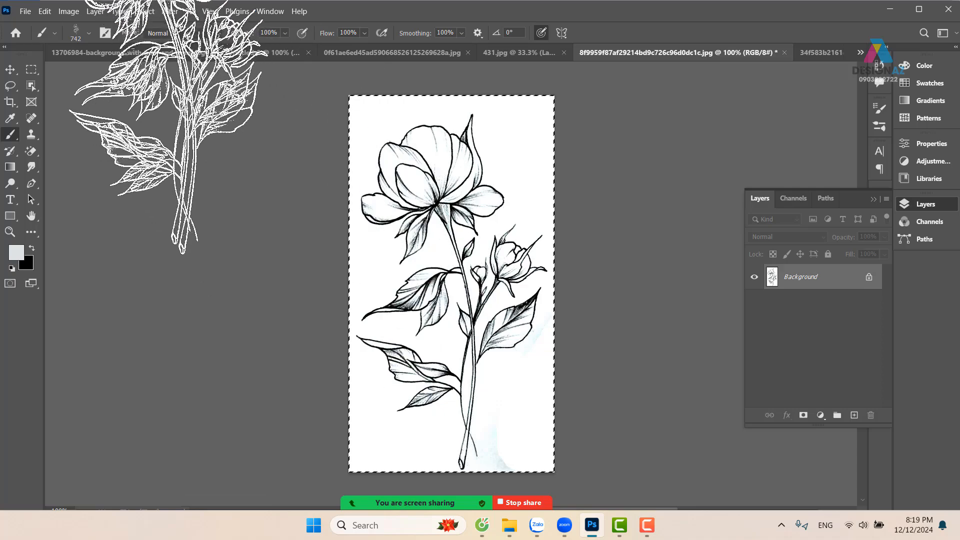
With the flower brush active, switch to the Untitled-2 document and add a new empty layer above the Lorem text layer
{"action": "left_click", "coordinate": [163, 53]}
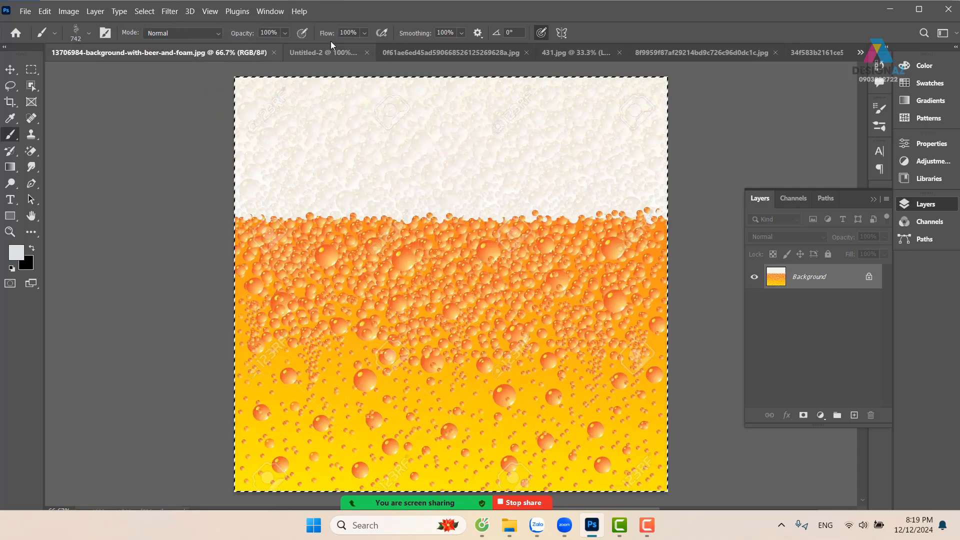
{"action": "left_click", "coordinate": [338, 52]}
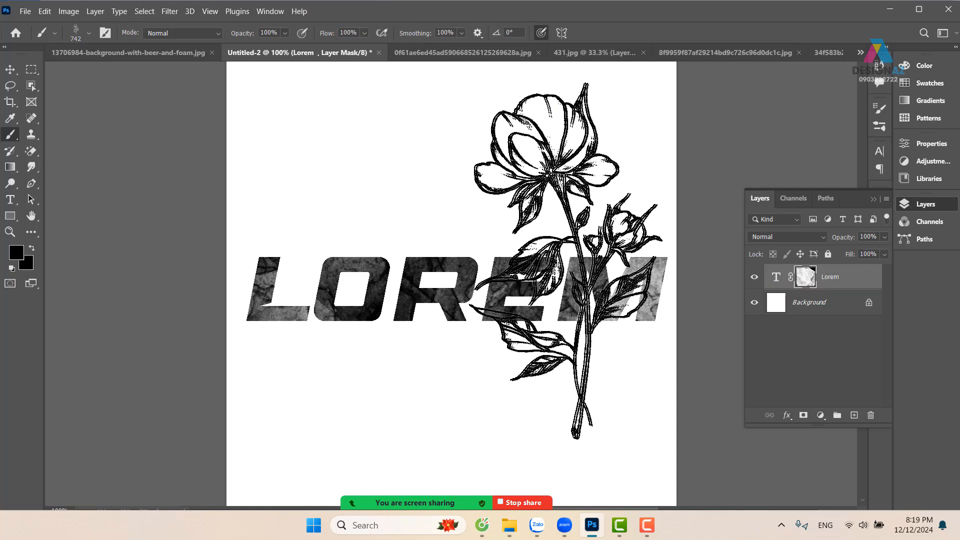
{"action": "left_click_drag", "start_coordinate": [517, 282], "coordinate": [499, 291]}
{"action": "left_click", "coordinate": [854, 416]}
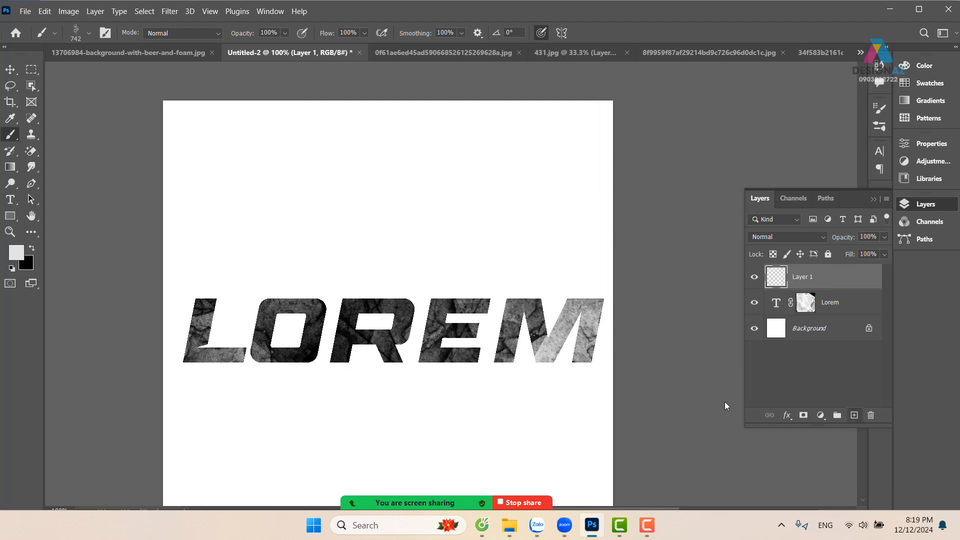
{"action": "left_click", "coordinate": [20, 251]}
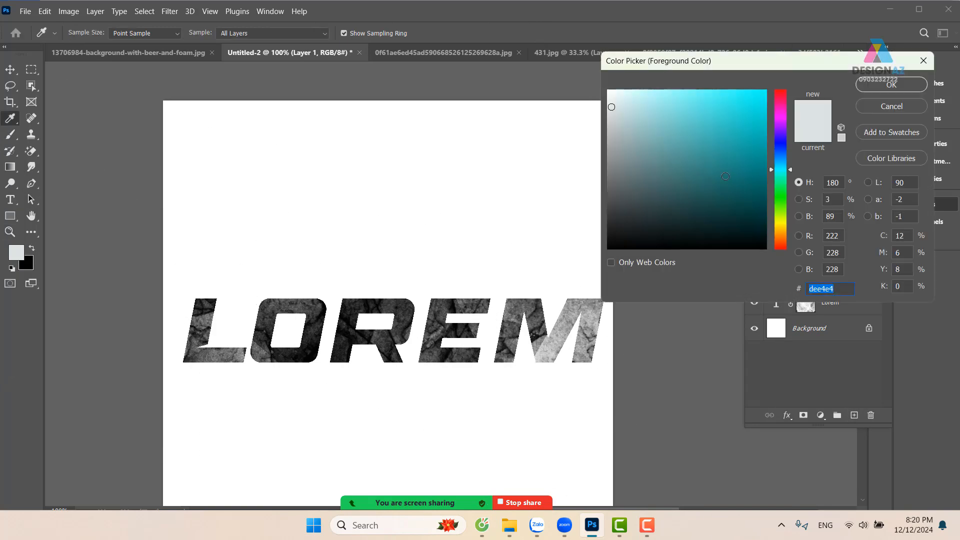
{"action": "left_click", "coordinate": [884, 90]}
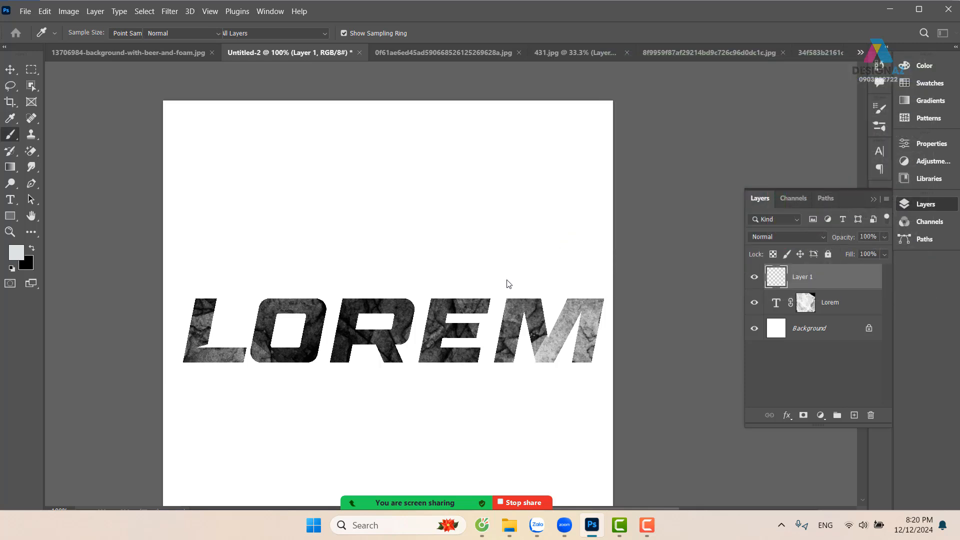